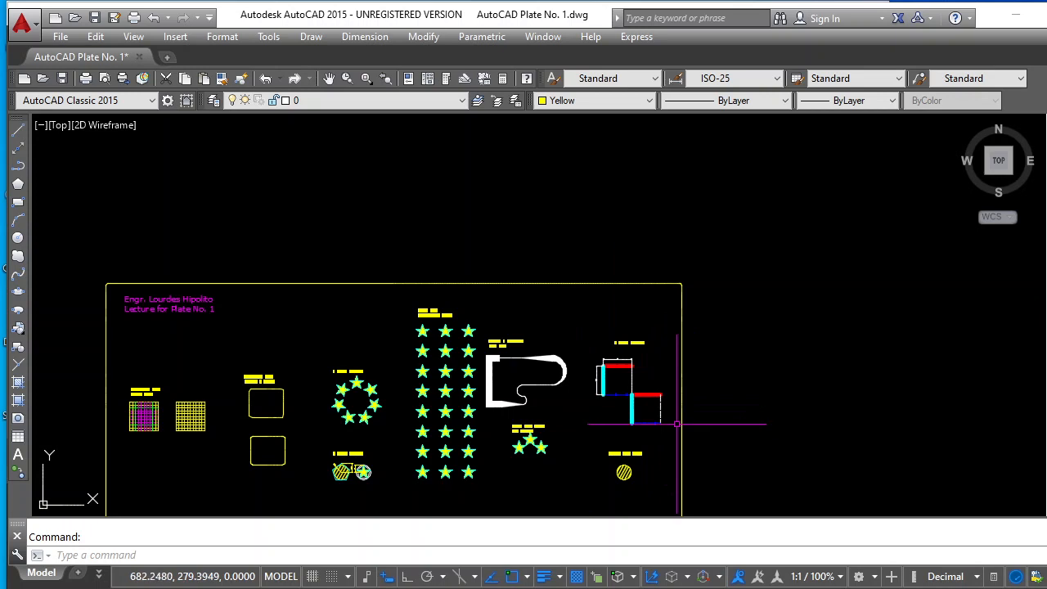
Set the current object color to Red, with the empty area beside the sample squares in view for drawing
scroll(673, 420, "up", 5)
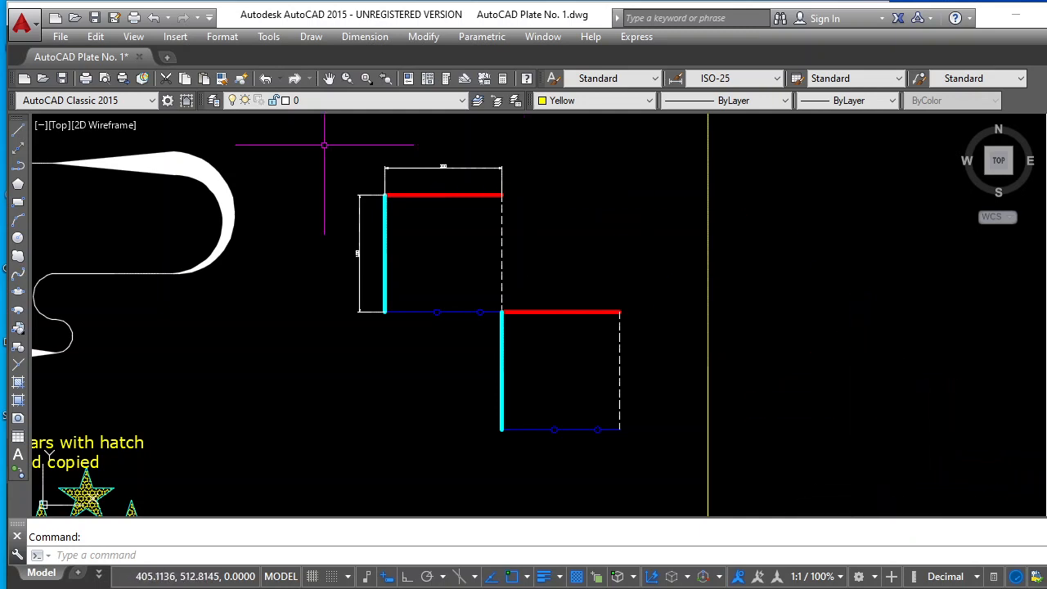
left_click(330, 77)
left_click_drag(716, 318, 516, 331)
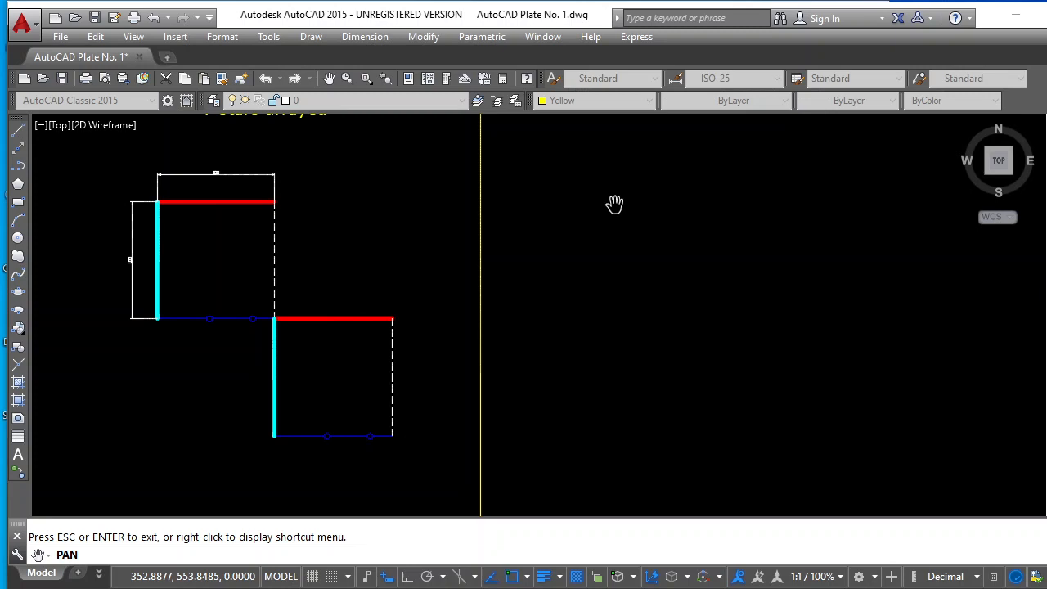
key("Escape")
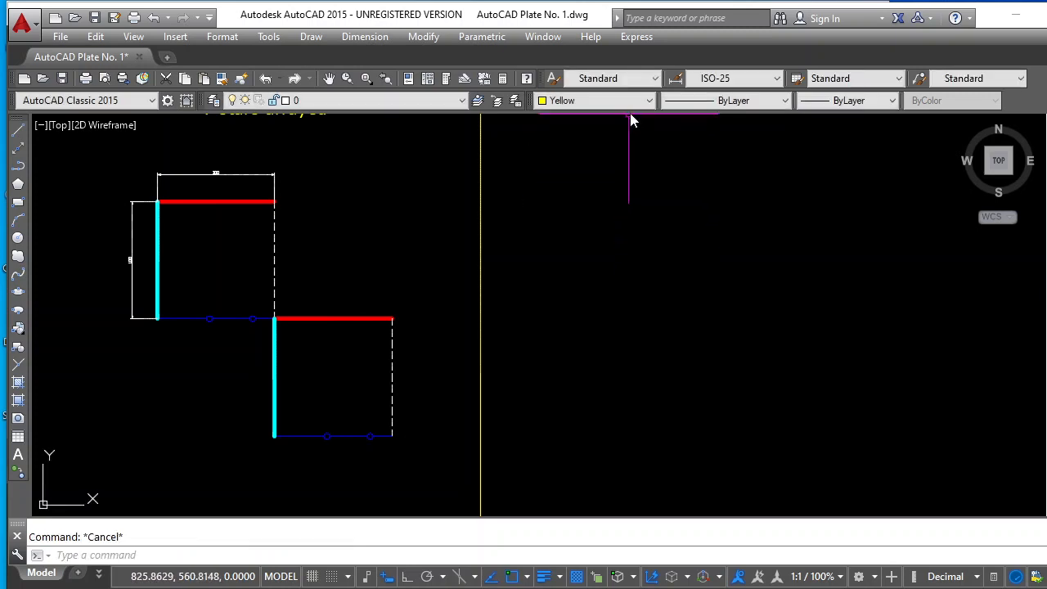
left_click(648, 101)
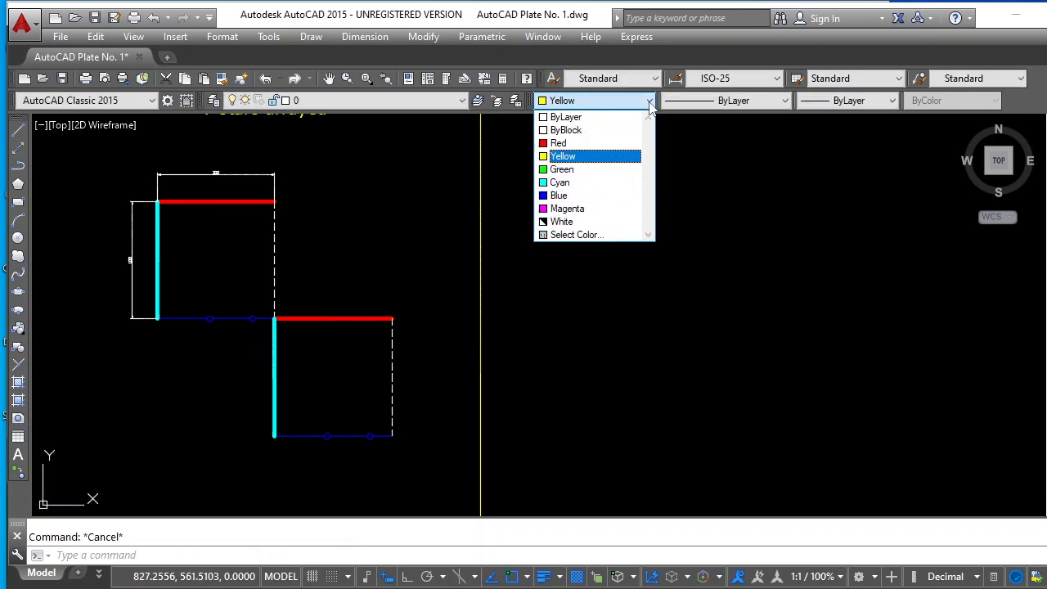
left_click(593, 145)
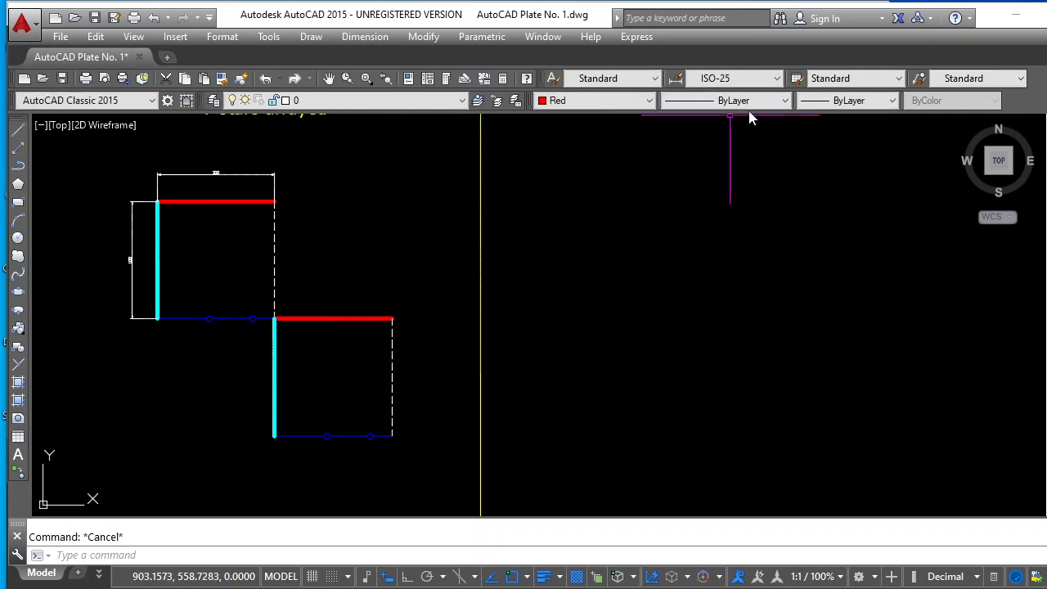
Load the DASHED linetype from acadiso.lin into the drawing
left_click(782, 101)
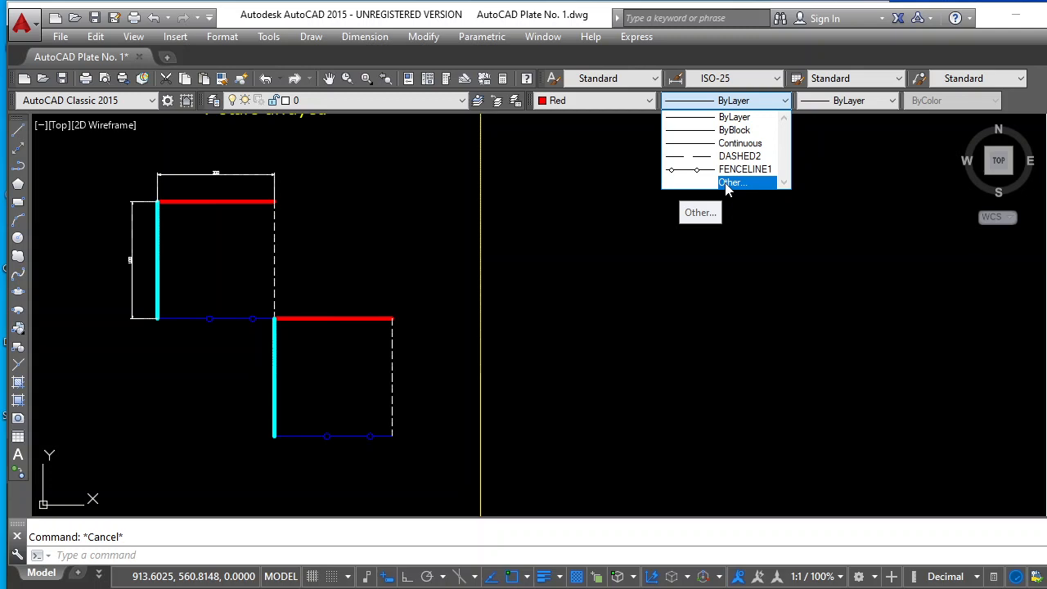
left_click(726, 183)
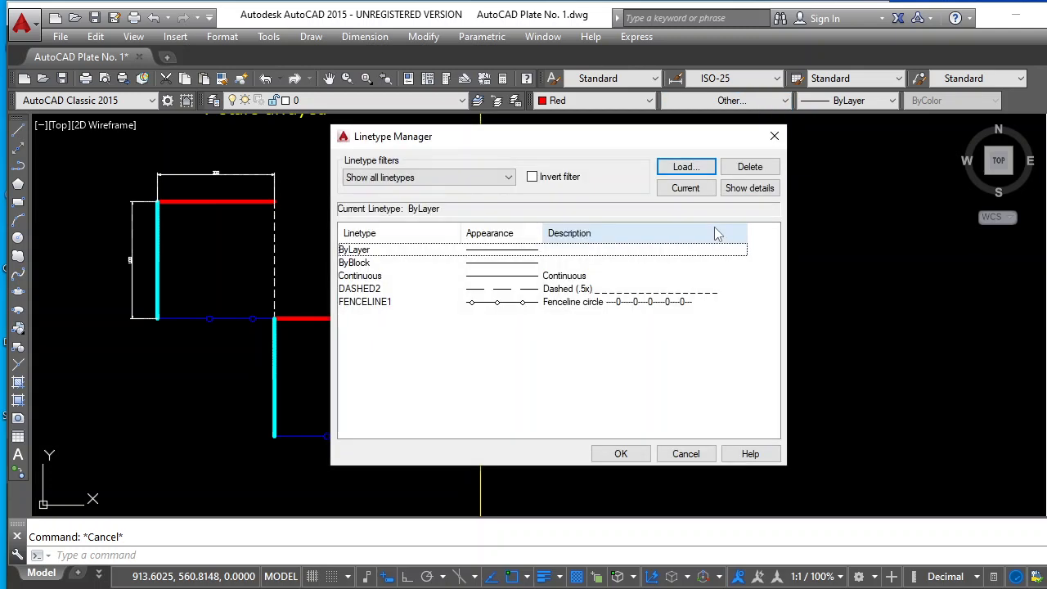
left_click(683, 168)
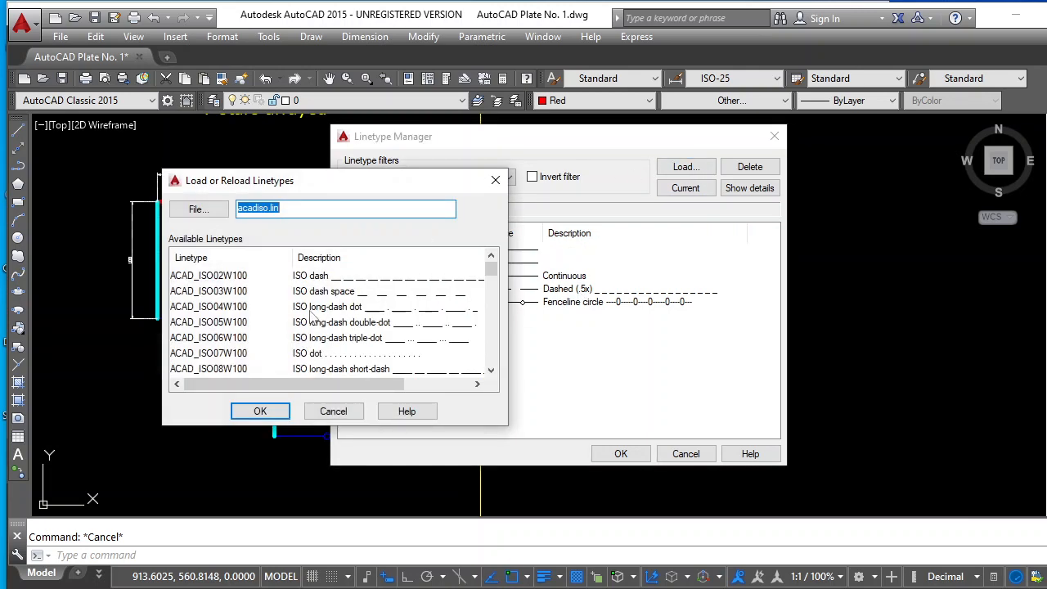
scroll(327, 319, "down", 8)
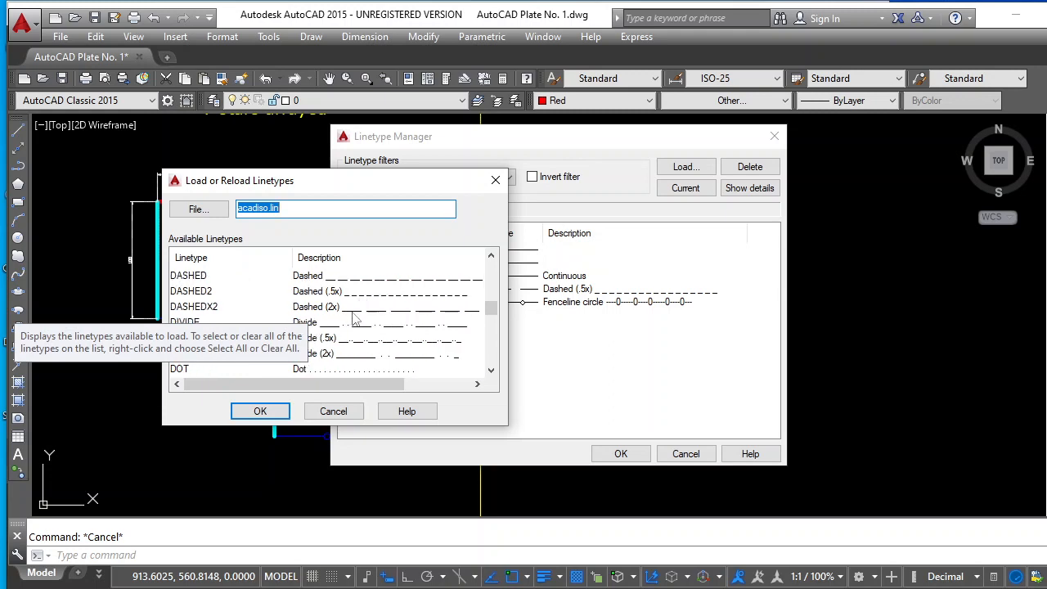
left_click(308, 295)
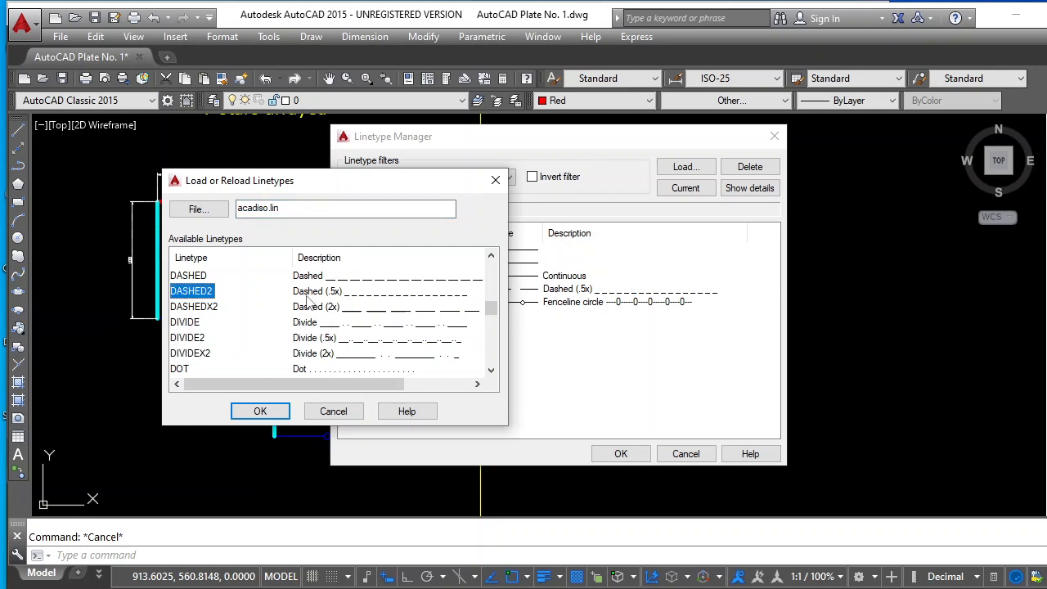
left_click(311, 279)
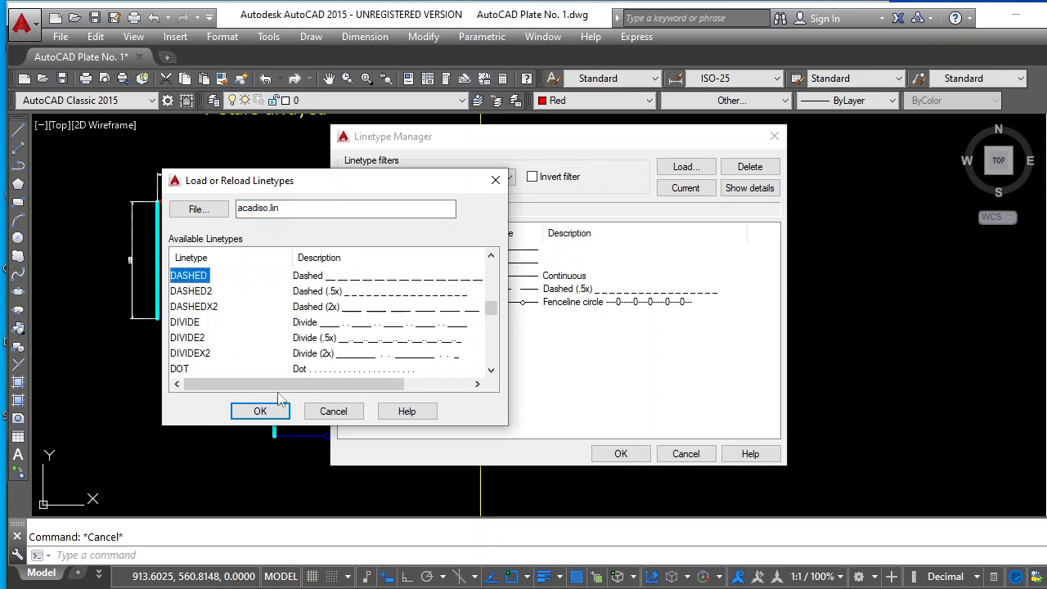
left_click(260, 411)
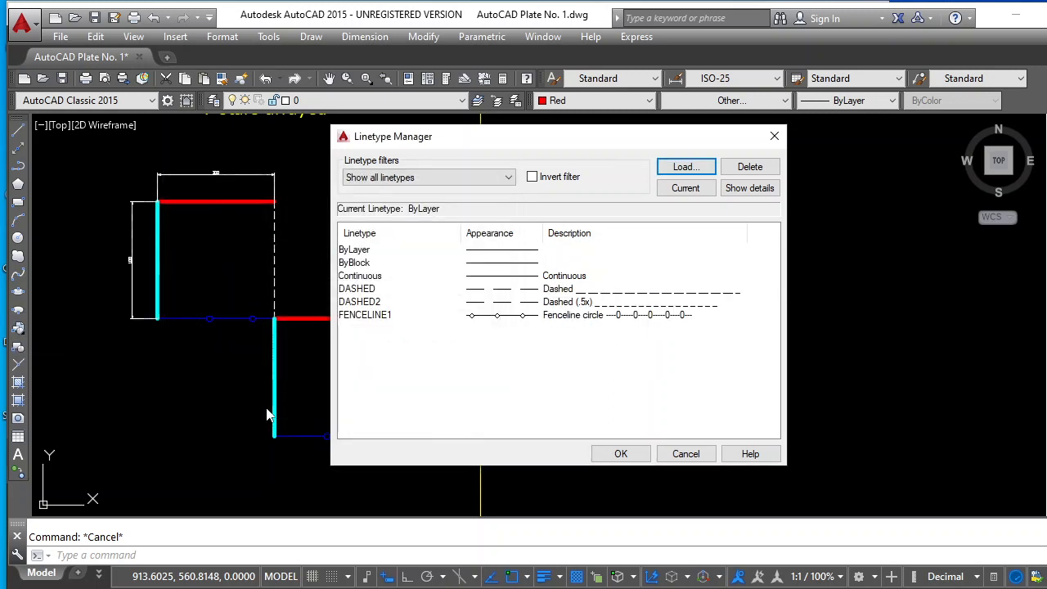
Load the FENCELINE2 (Fenceline square) linetype as well and accept the loaded linetypes
left_click(679, 169)
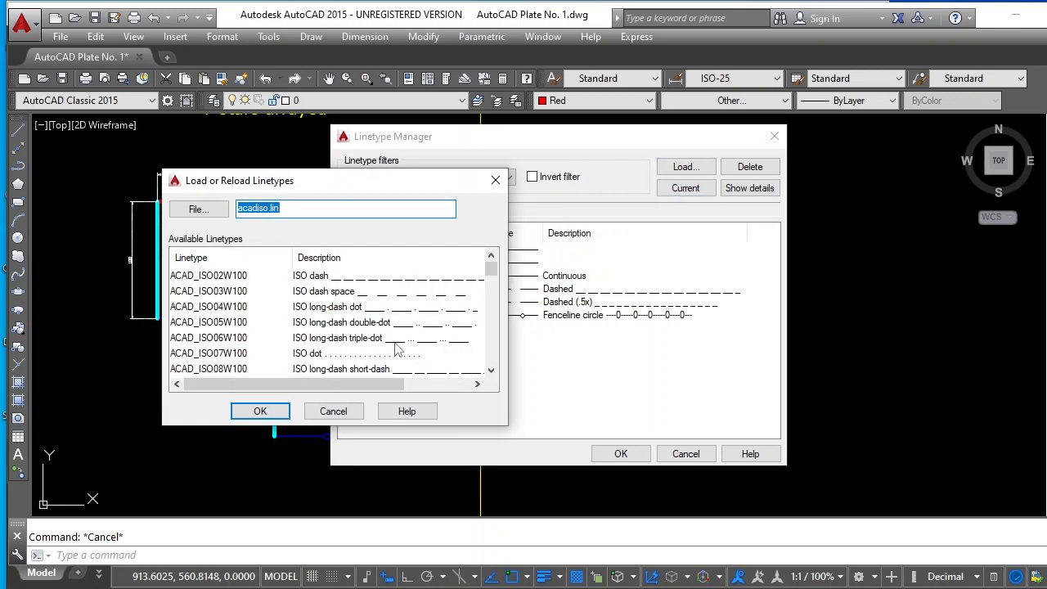
scroll(395, 344, "down", 13)
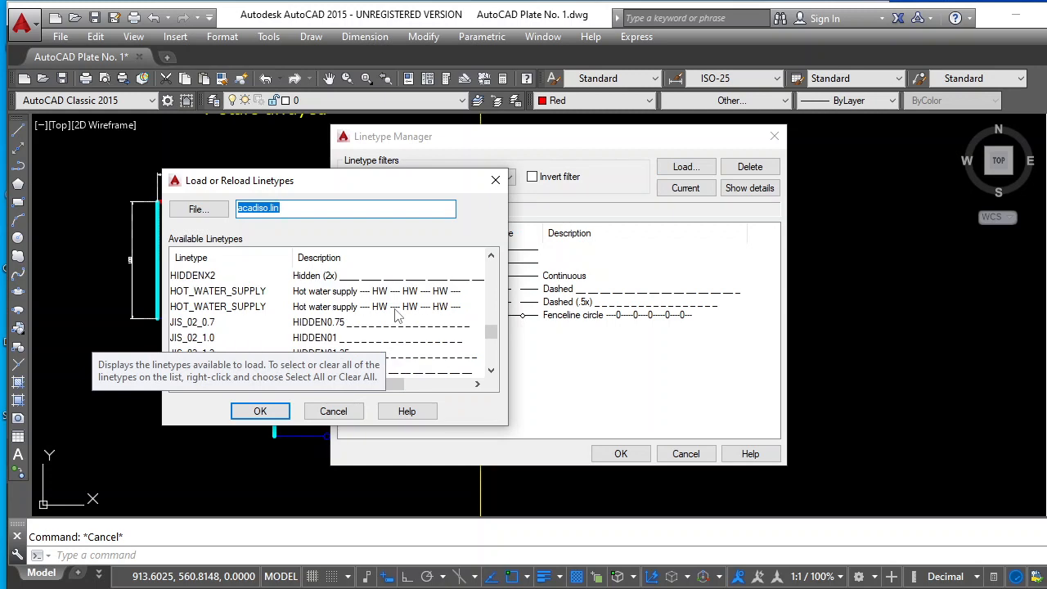
scroll(397, 315, "up", 2)
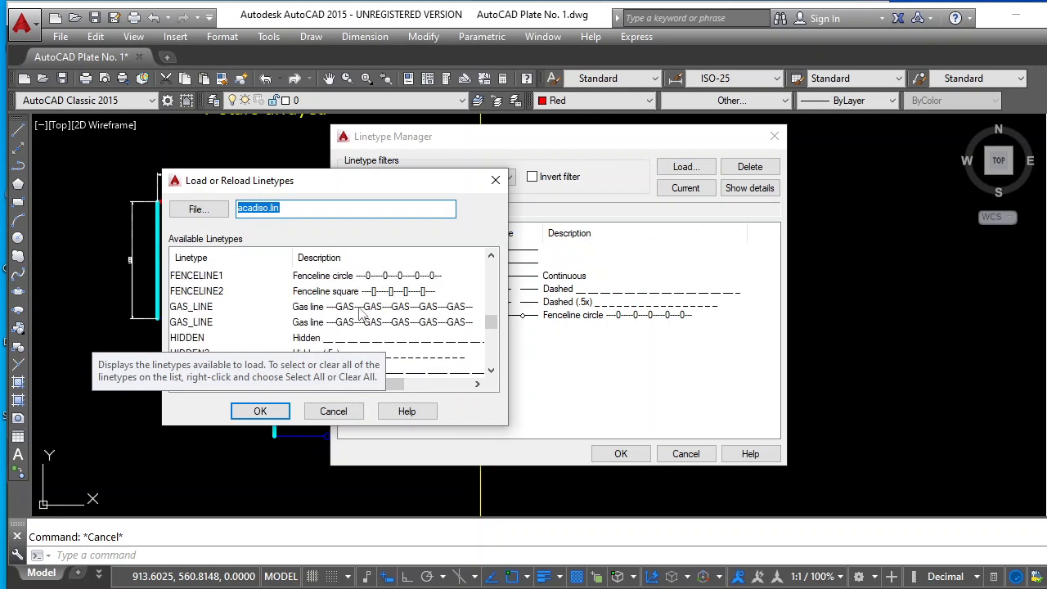
left_click(335, 292)
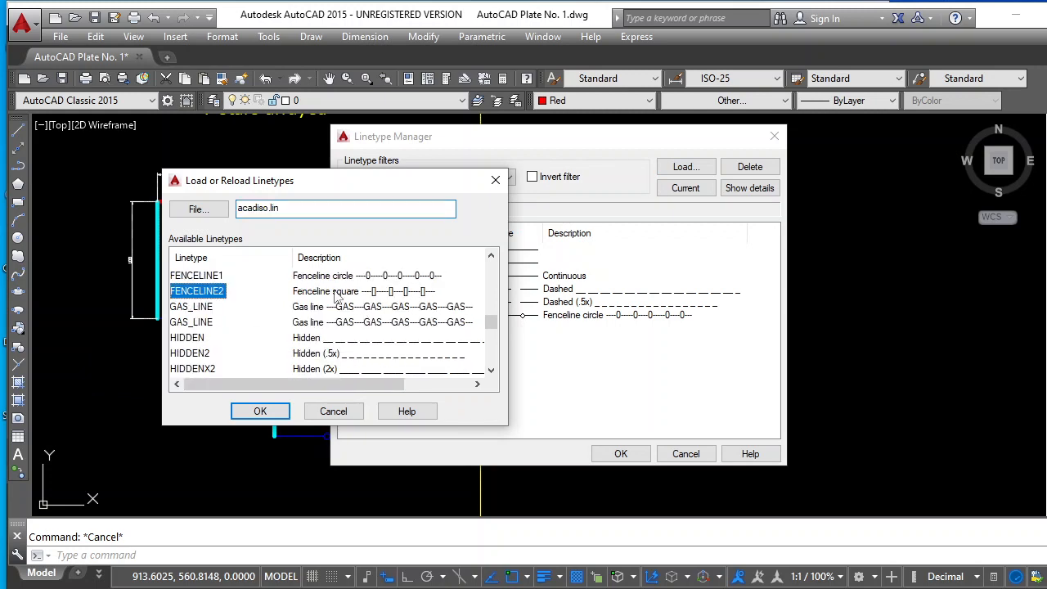
left_click(260, 411)
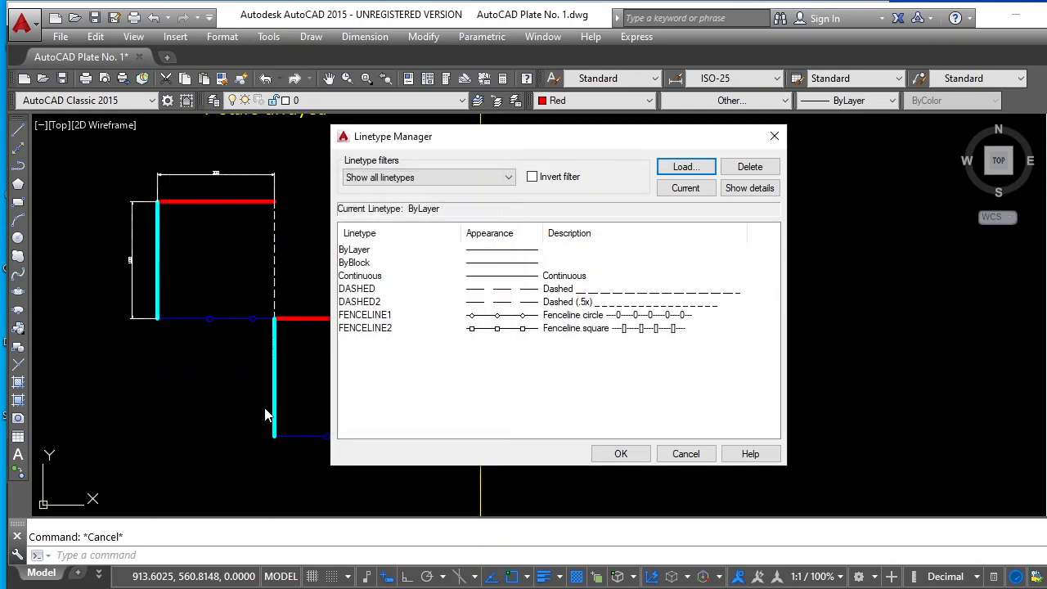
left_click(623, 454)
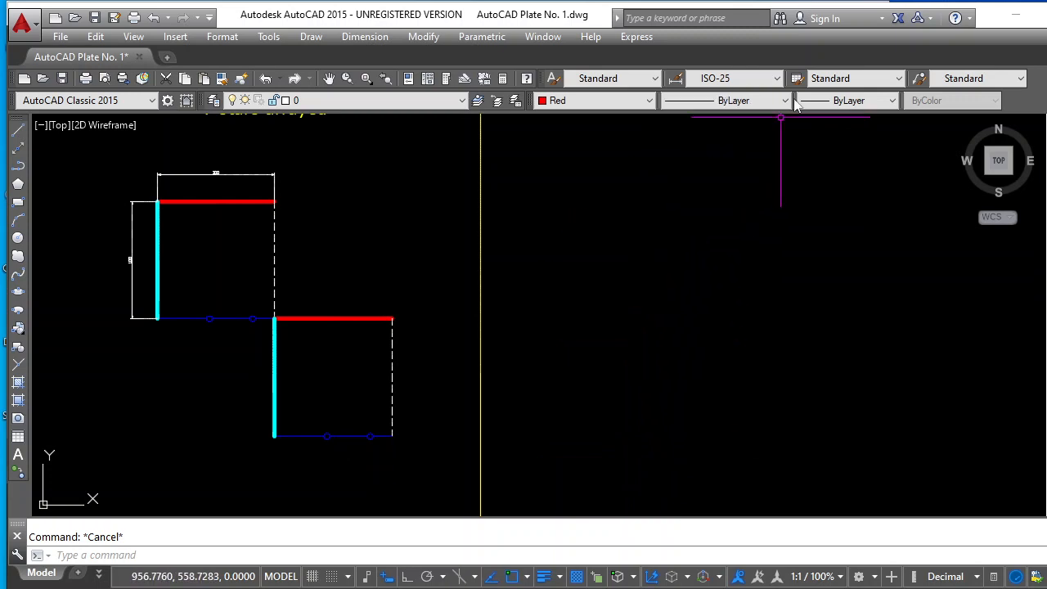
Set the current lineweight to 0.30 mm, keeping the linetype ByLayer
left_click(732, 99)
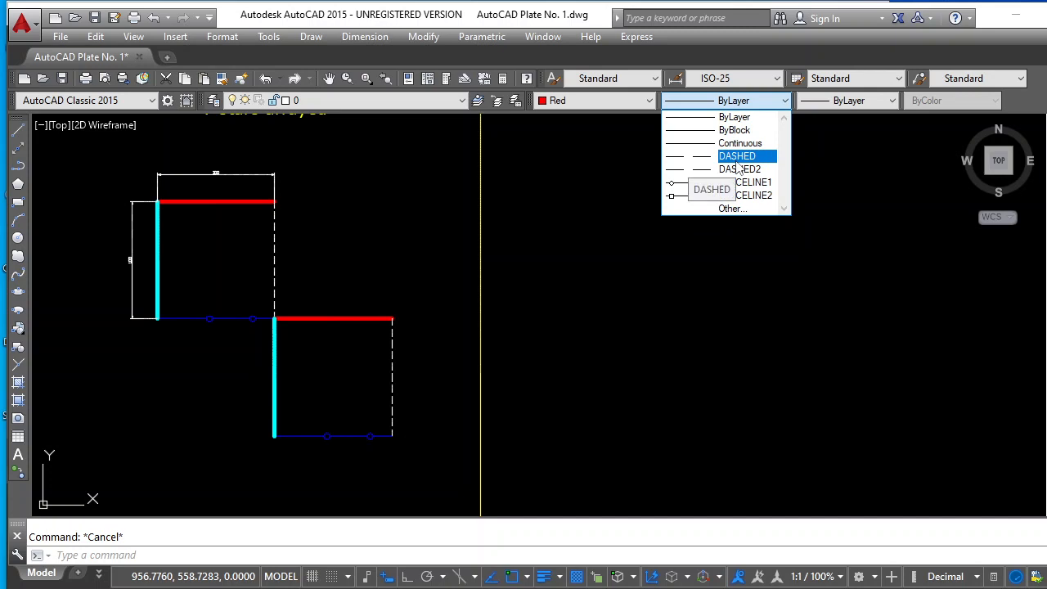
left_click(891, 102)
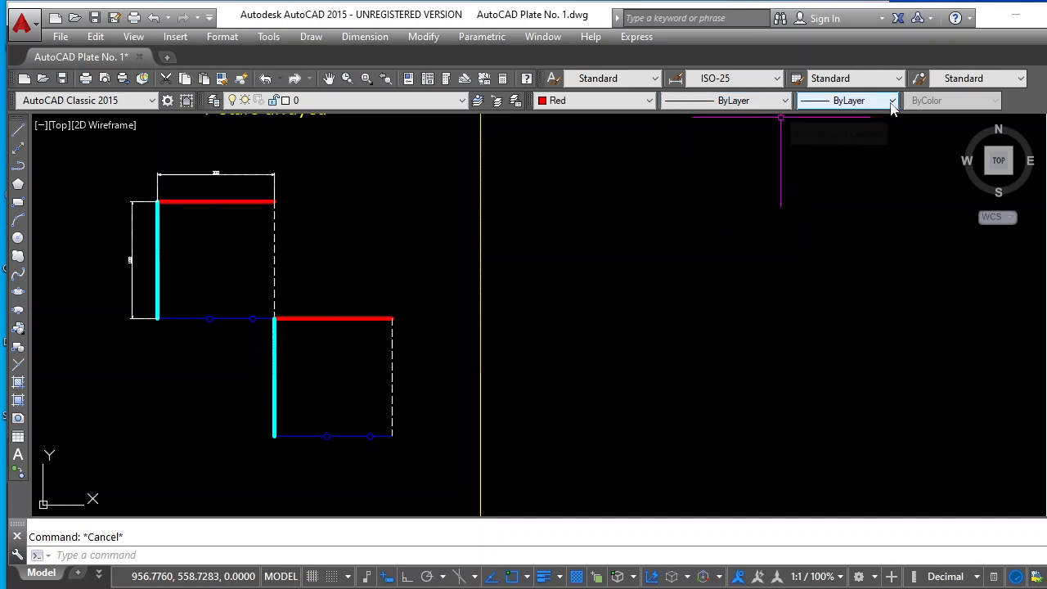
left_click(892, 102)
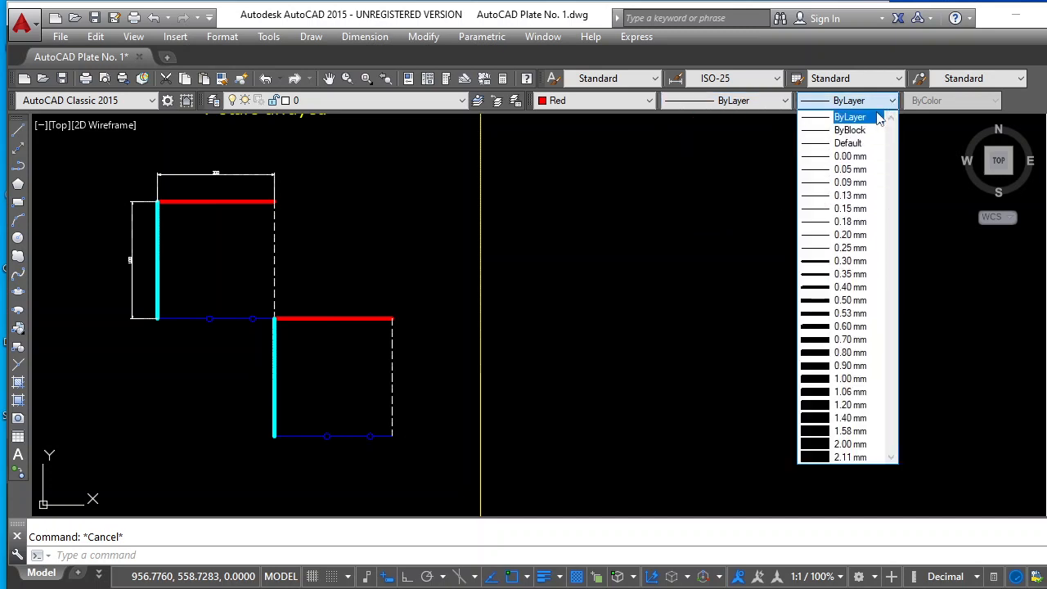
left_click(857, 261)
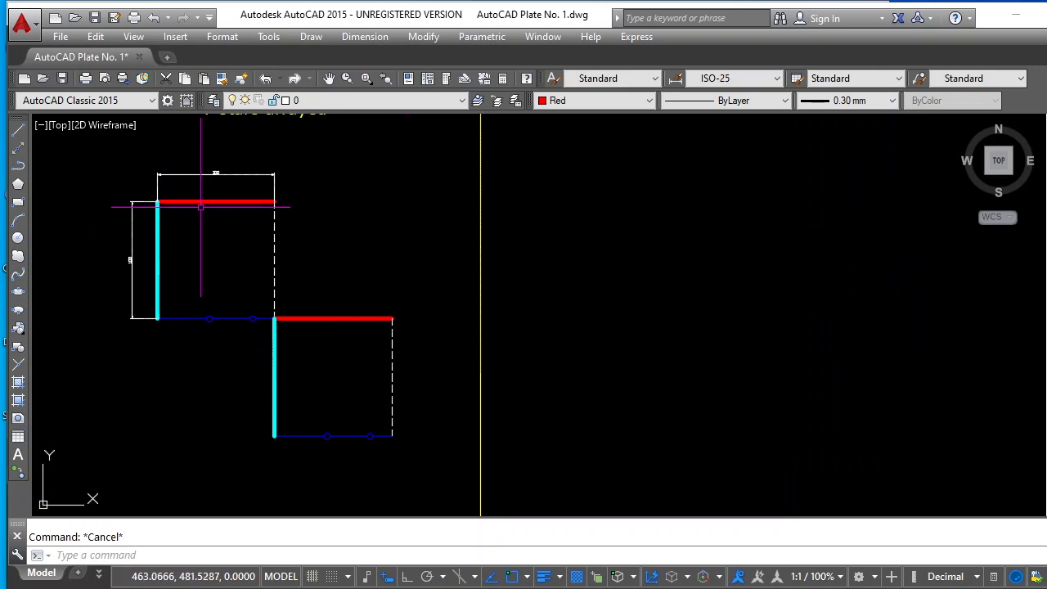
With dynamic input off and ortho on, draw a closed square of 100-unit lines in the empty area outside the yellow border
left_click(19, 134)
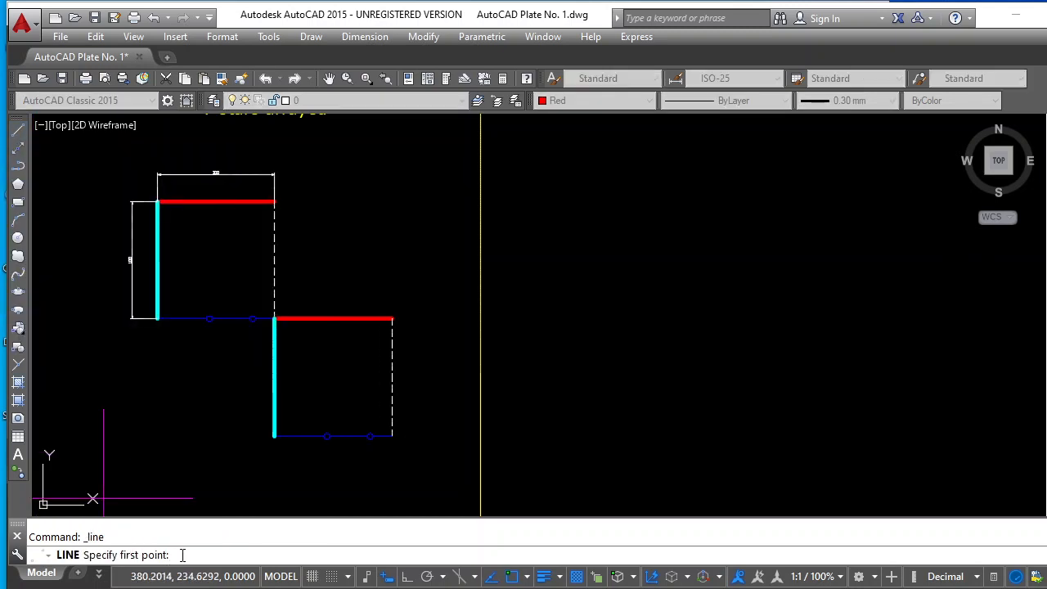
left_click(602, 198)
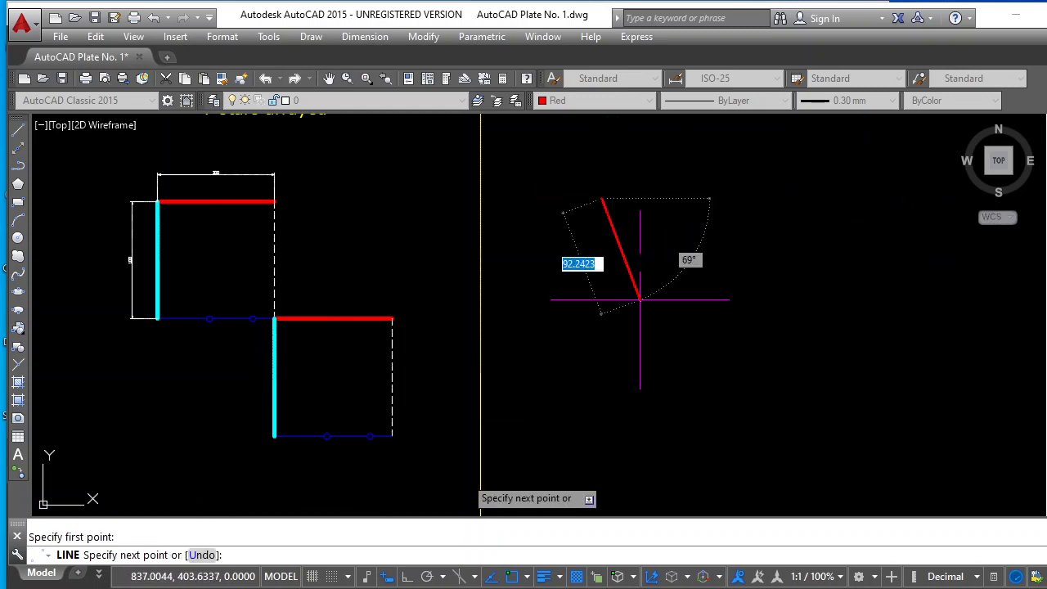
left_click(390, 581)
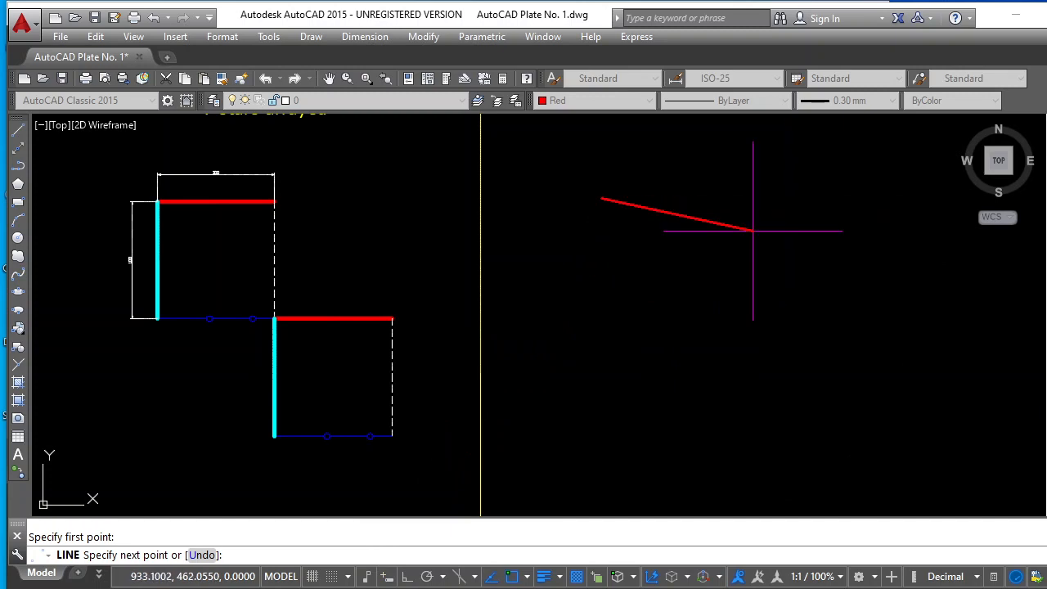
left_click(406, 579)
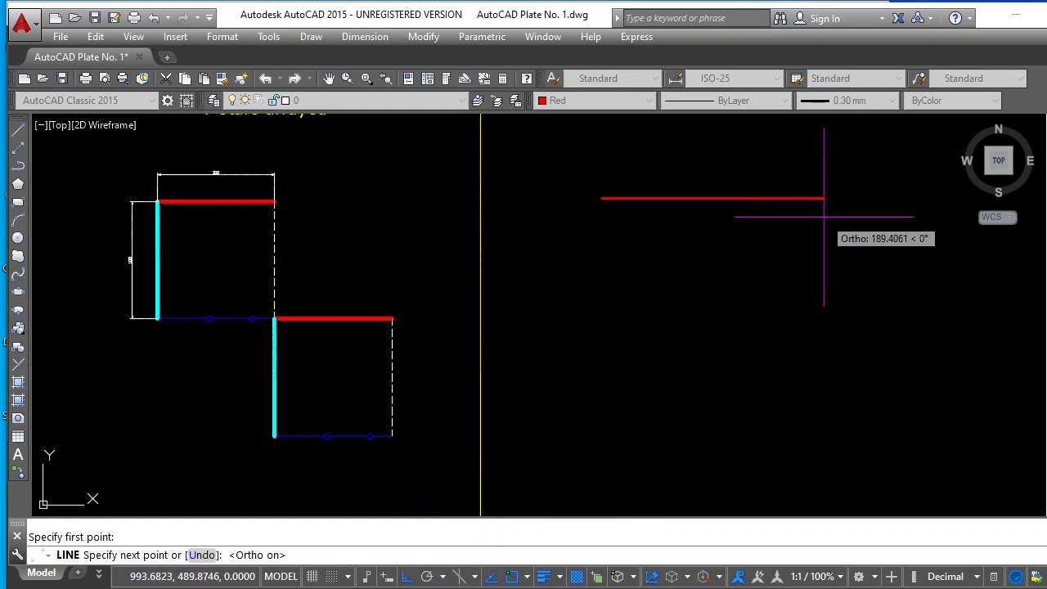
type("100")
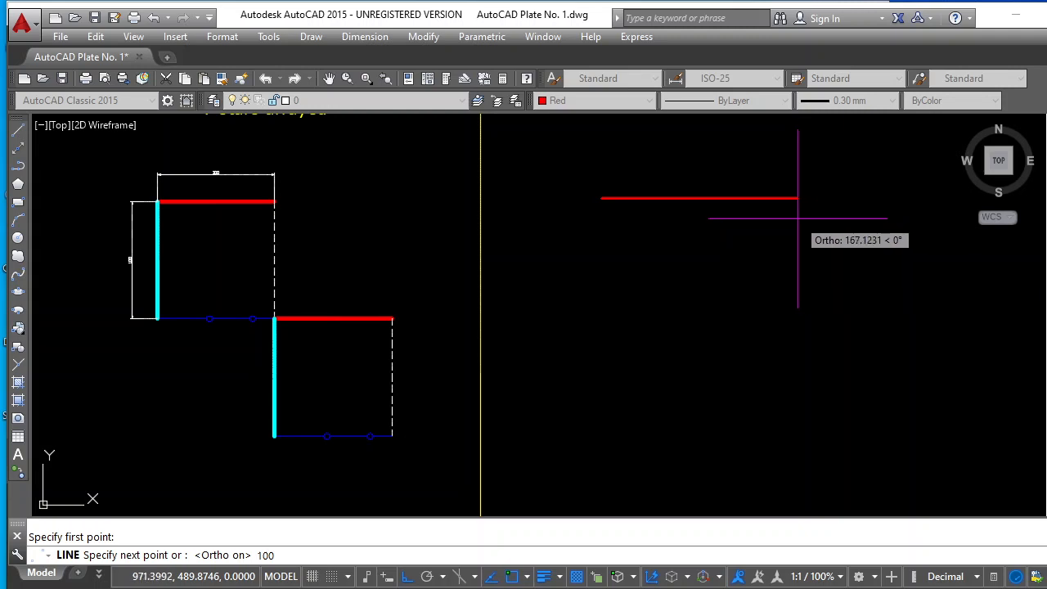
key("Return")
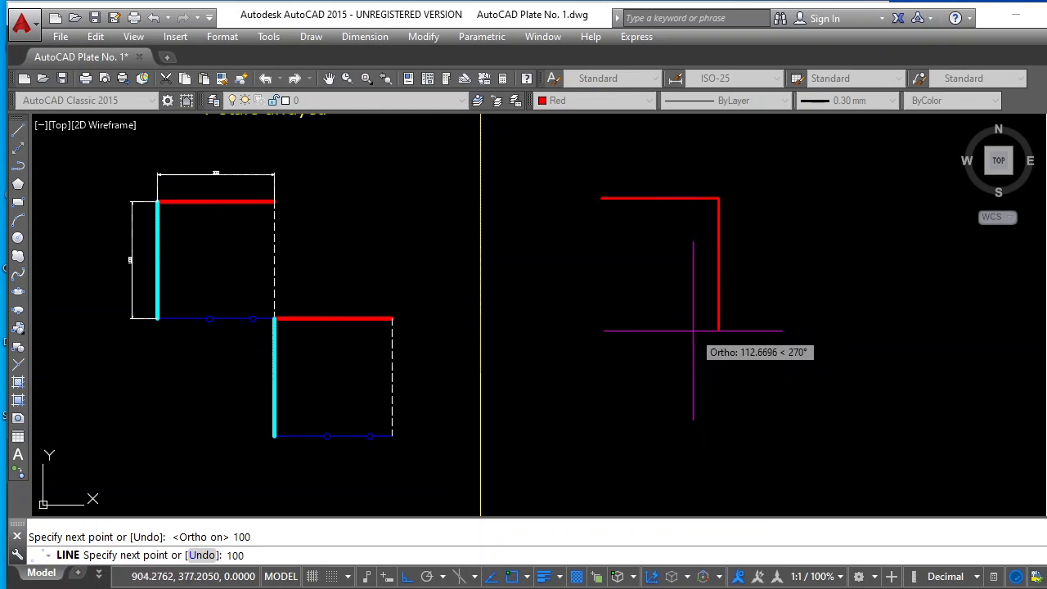
key("Return")
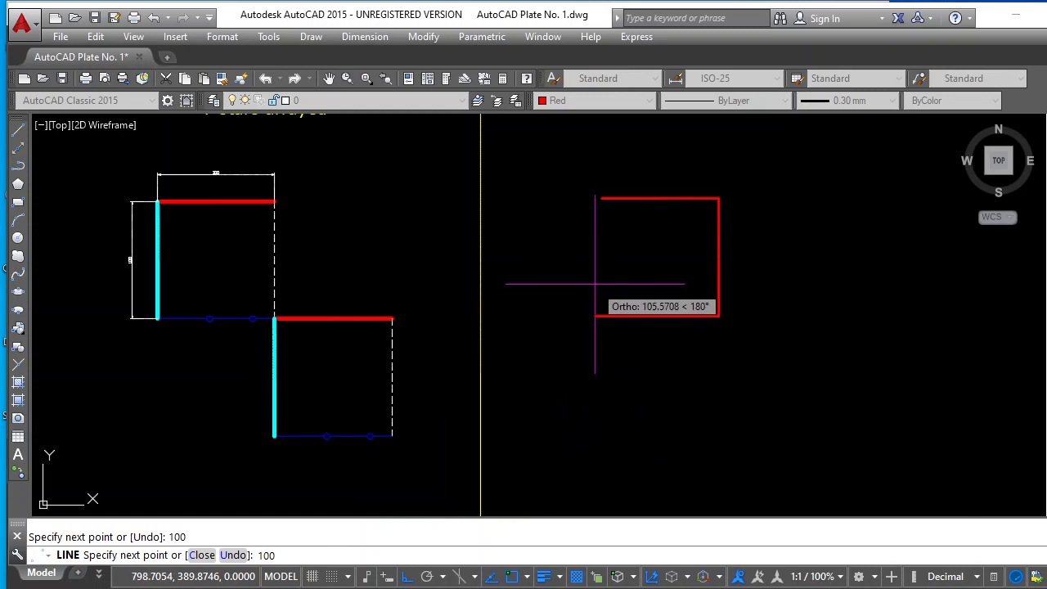
key("Return")
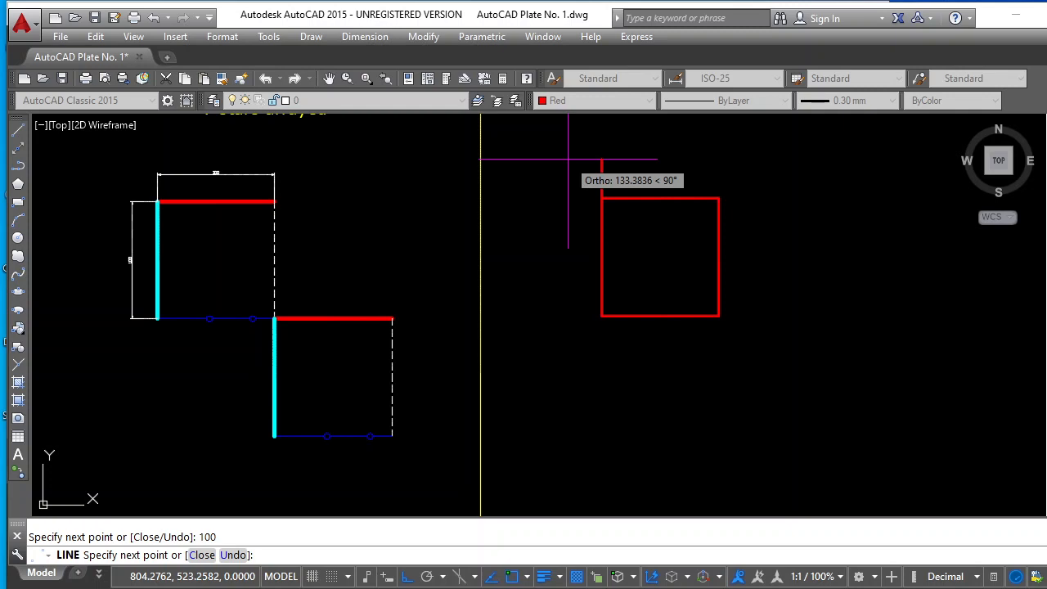
key("Return")
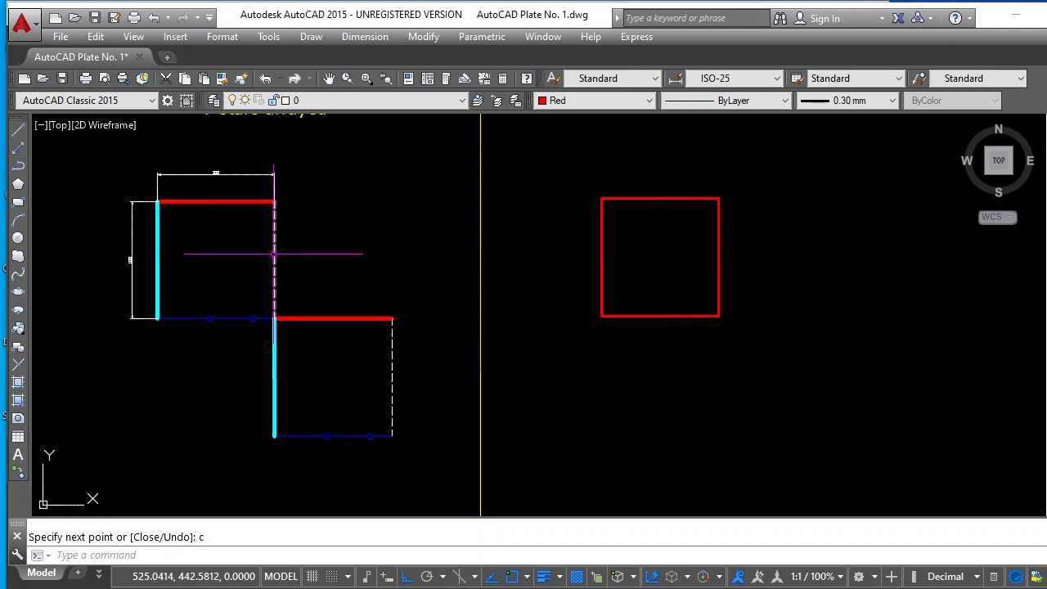
Change the right side of the new square to White with a 0.20 mm lineweight and the DASHED2 linetype
left_click(717, 253)
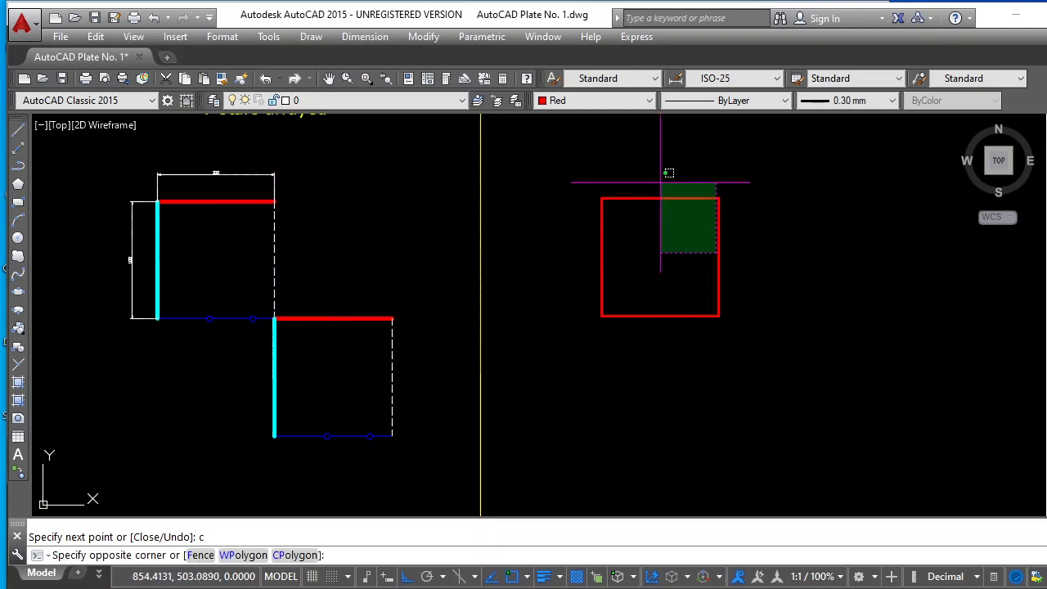
key("Escape")
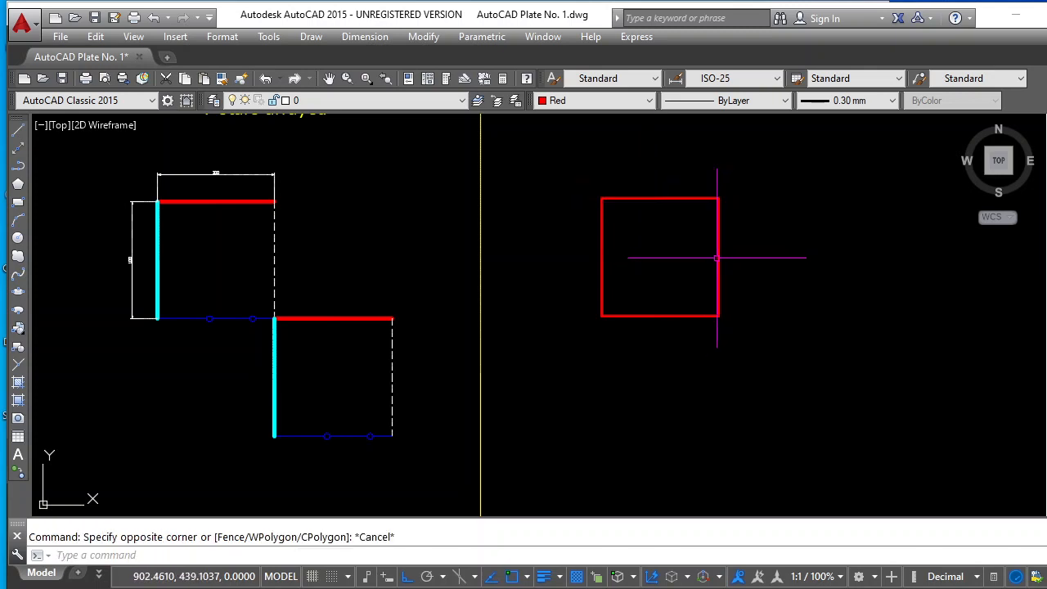
left_click(719, 256)
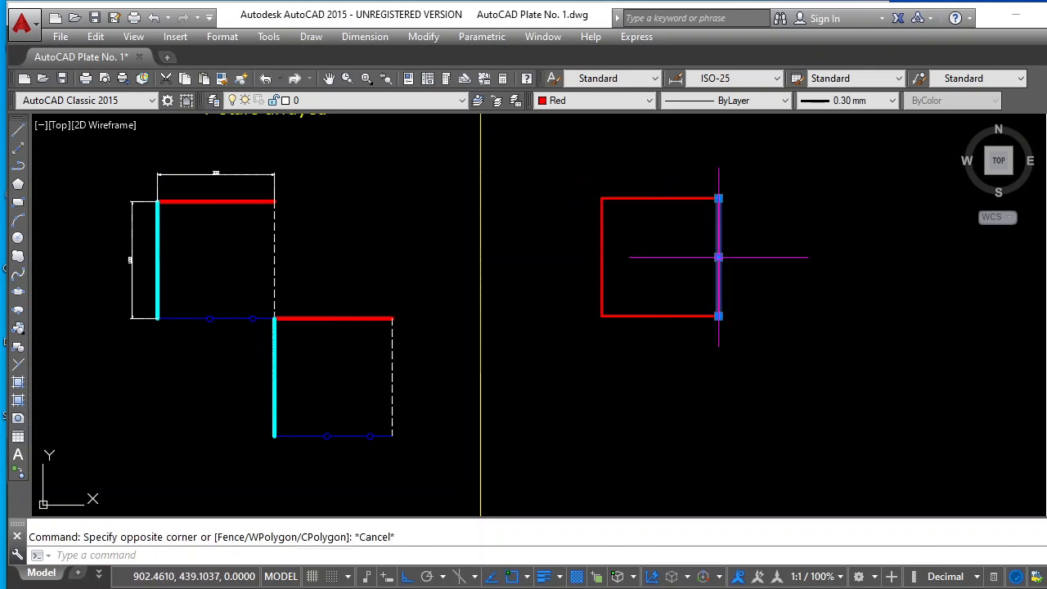
left_click(647, 99)
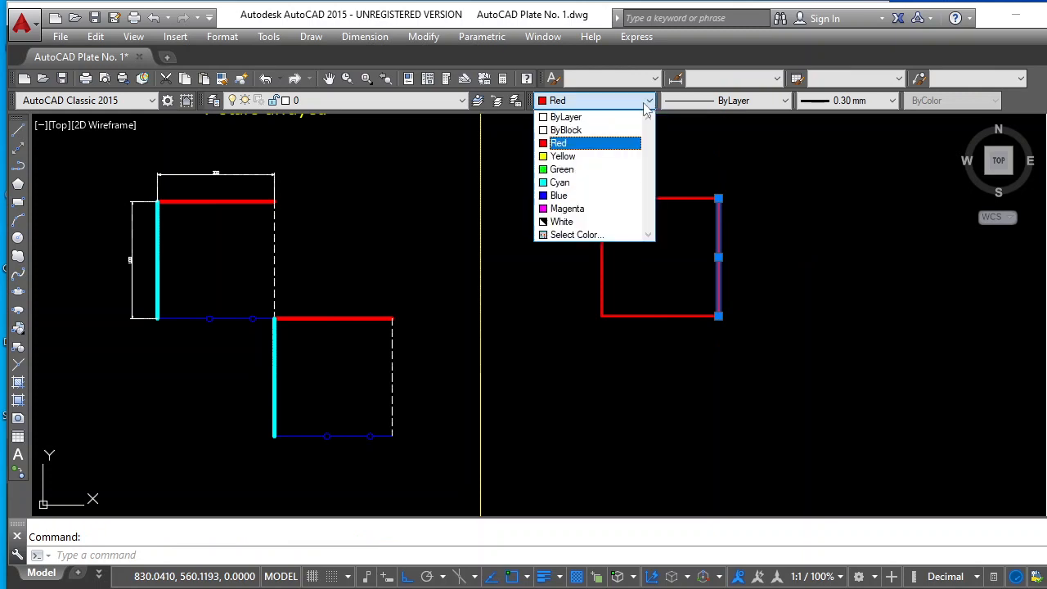
left_click(559, 222)
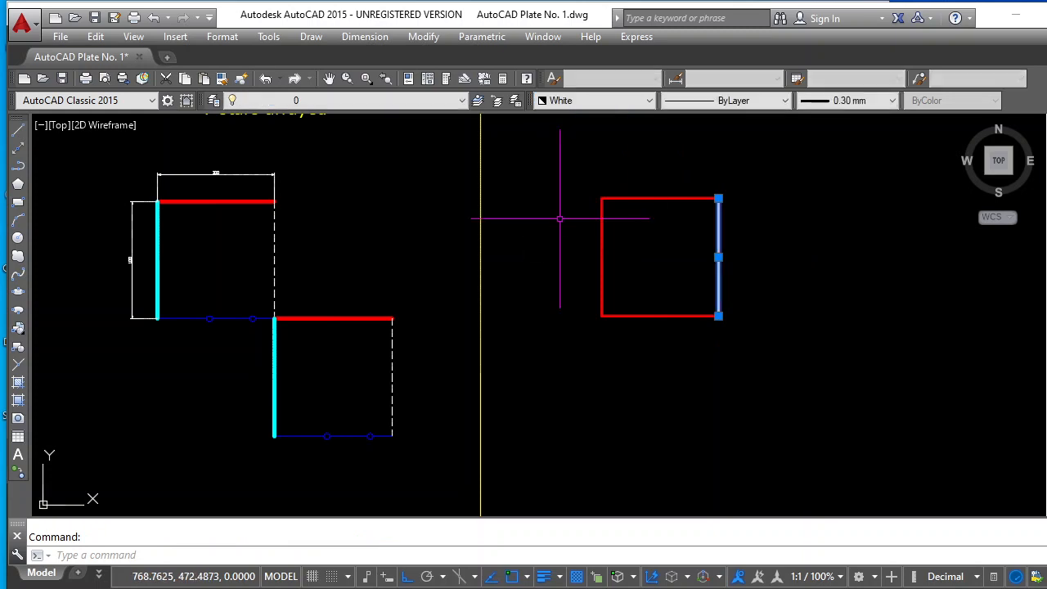
left_click(893, 101)
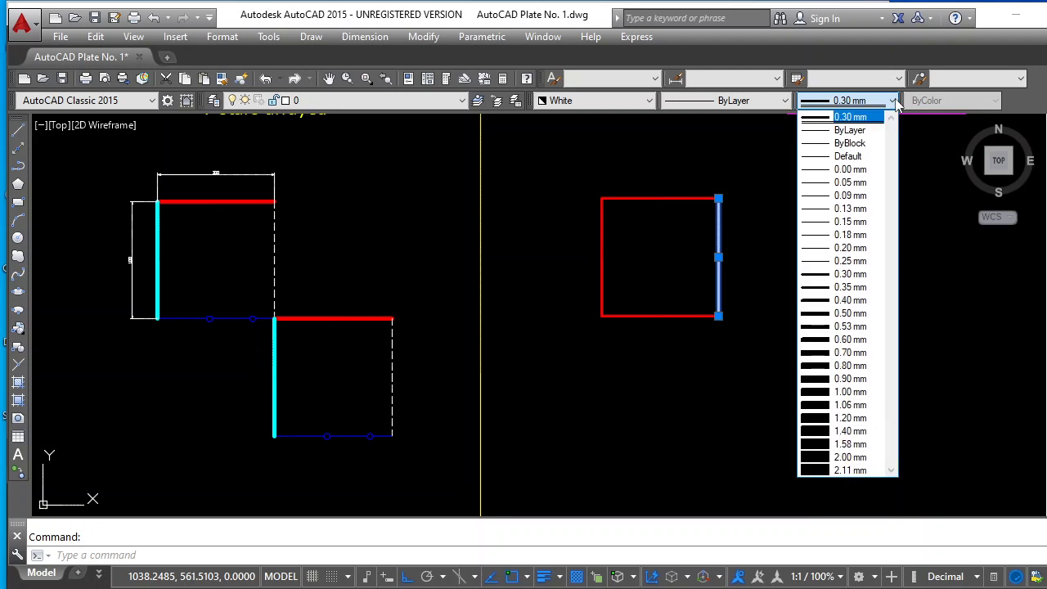
left_click(855, 252)
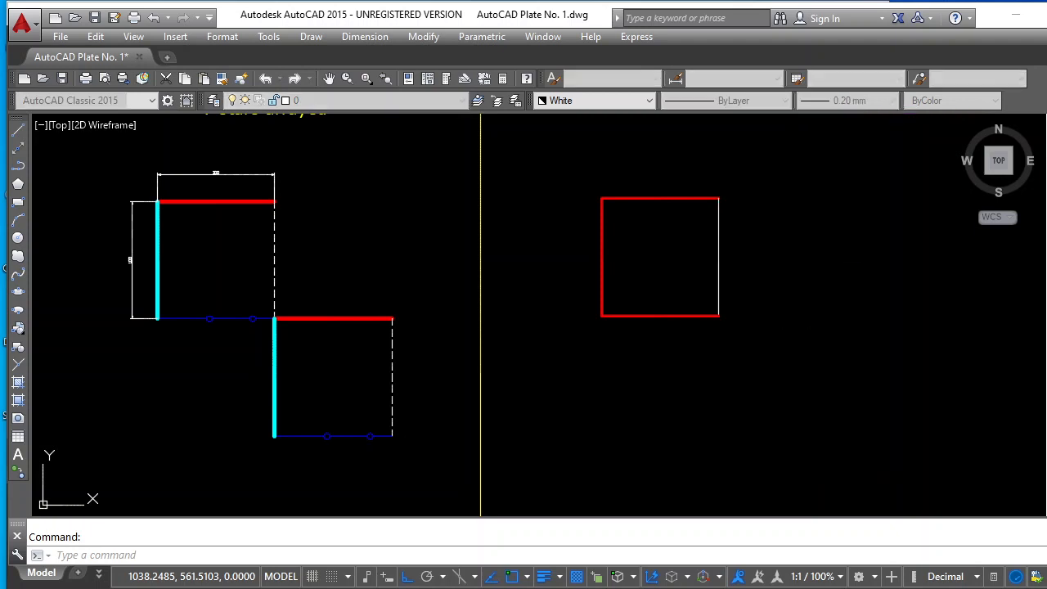
left_click(784, 99)
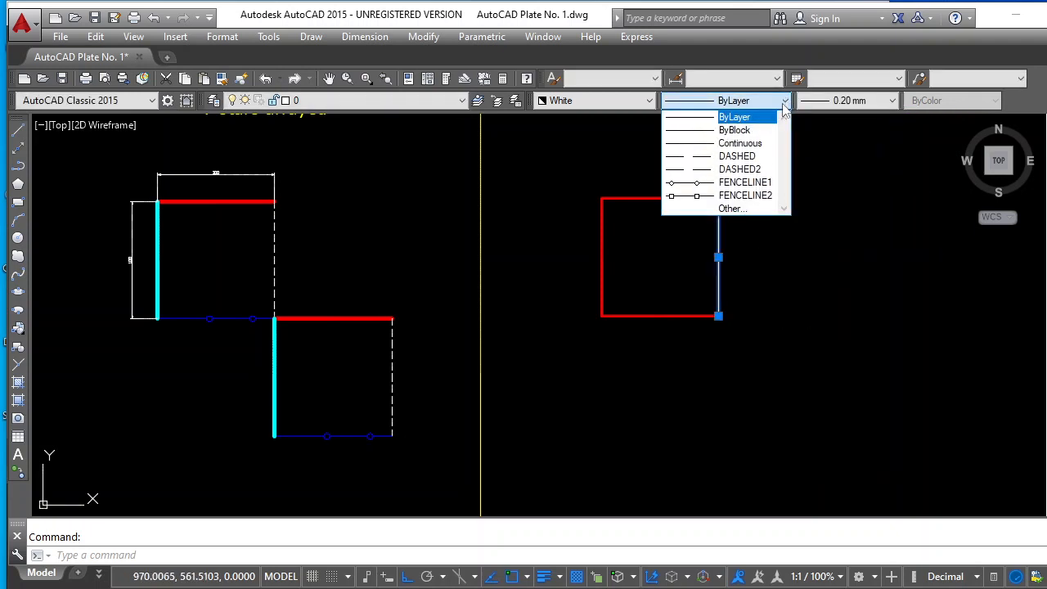
left_click(740, 169)
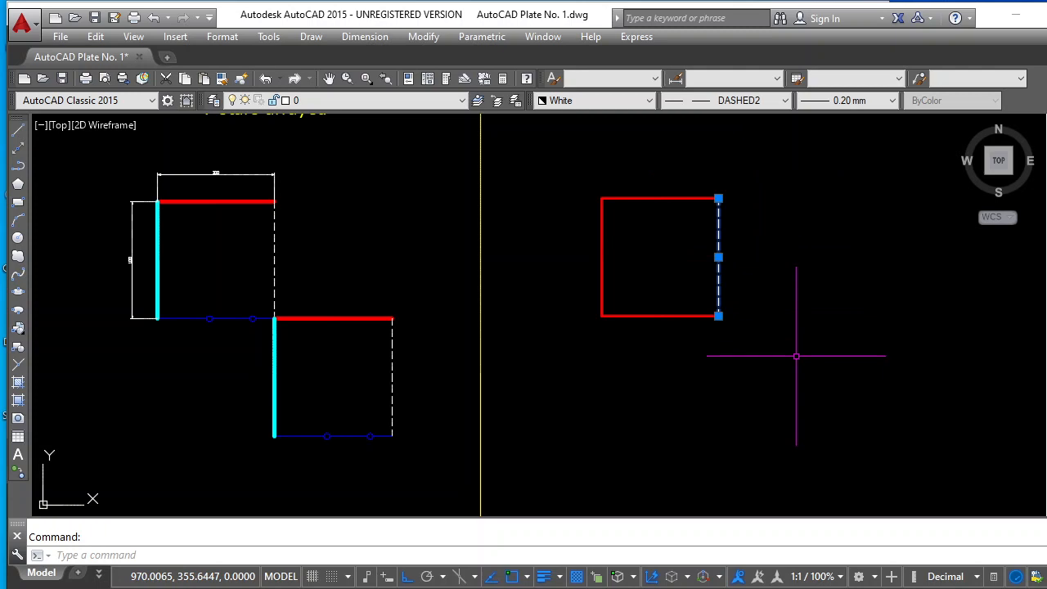
key("Escape")
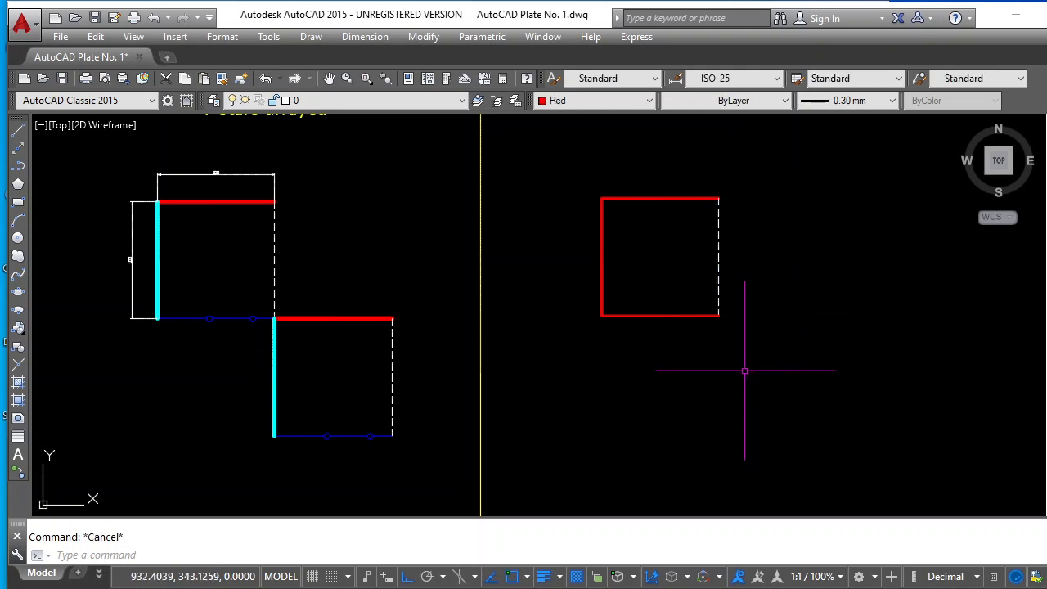
Change the bottom side of the new square to Blue with the FENCELINE1 linetype and a 0.20 mm lineweight
left_click(668, 304)
key("Escape")
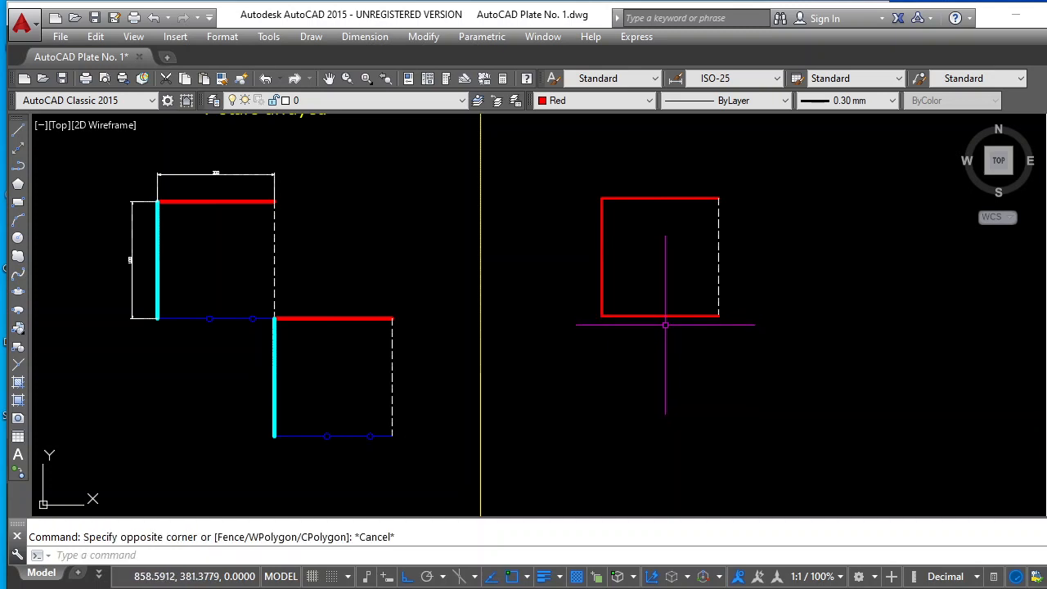
key("Escape")
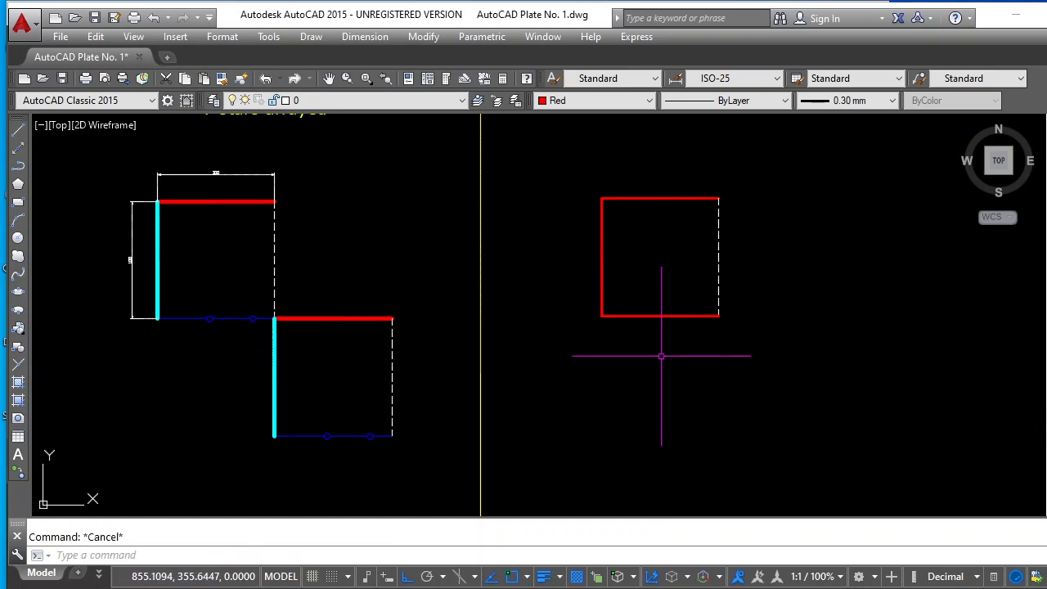
left_click(666, 317)
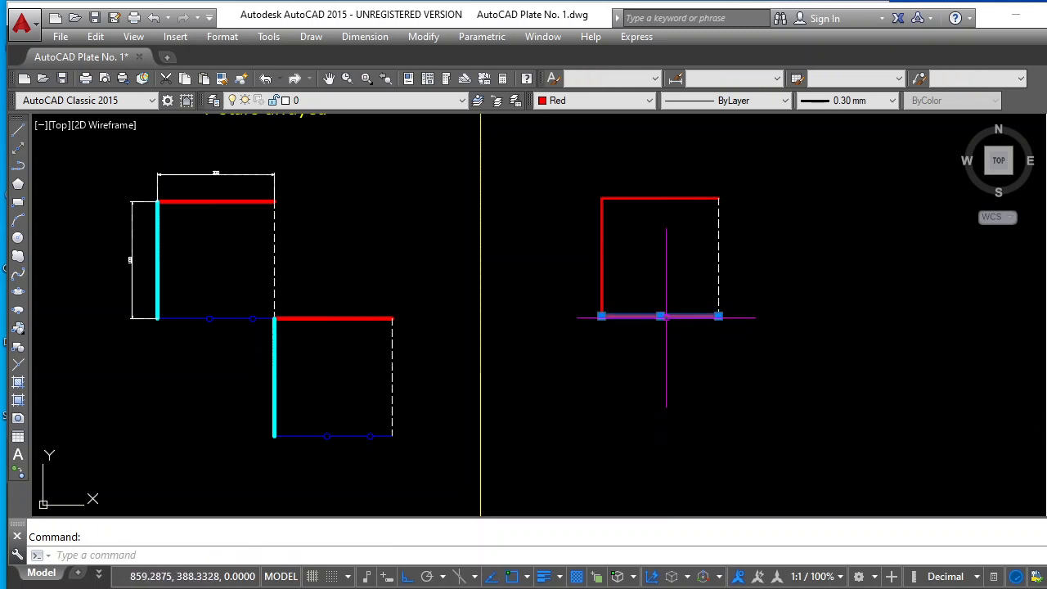
left_click(652, 100)
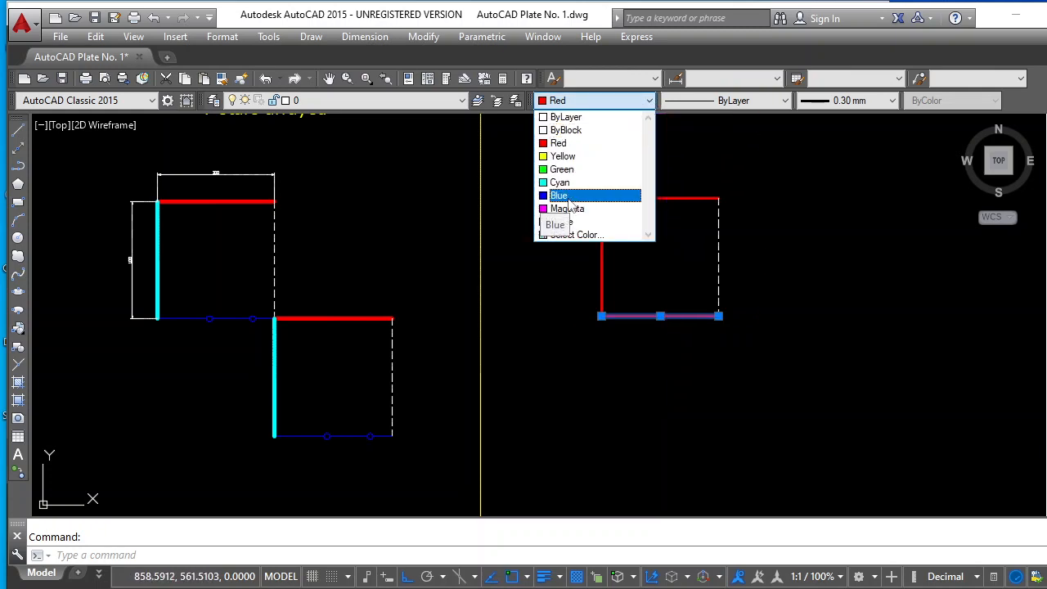
left_click(568, 199)
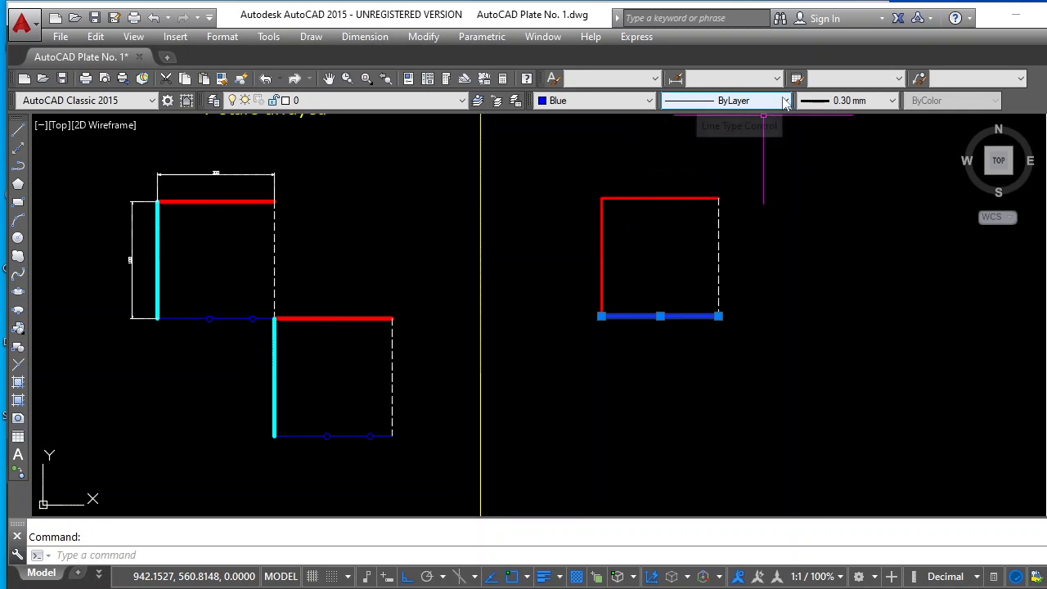
left_click(784, 100)
left_click(736, 186)
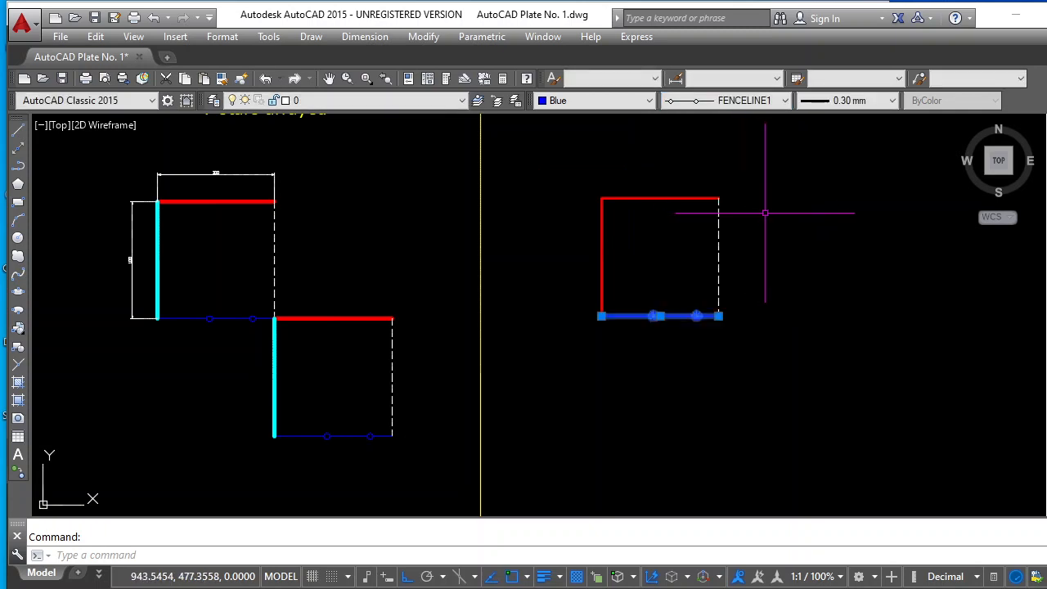
left_click(891, 100)
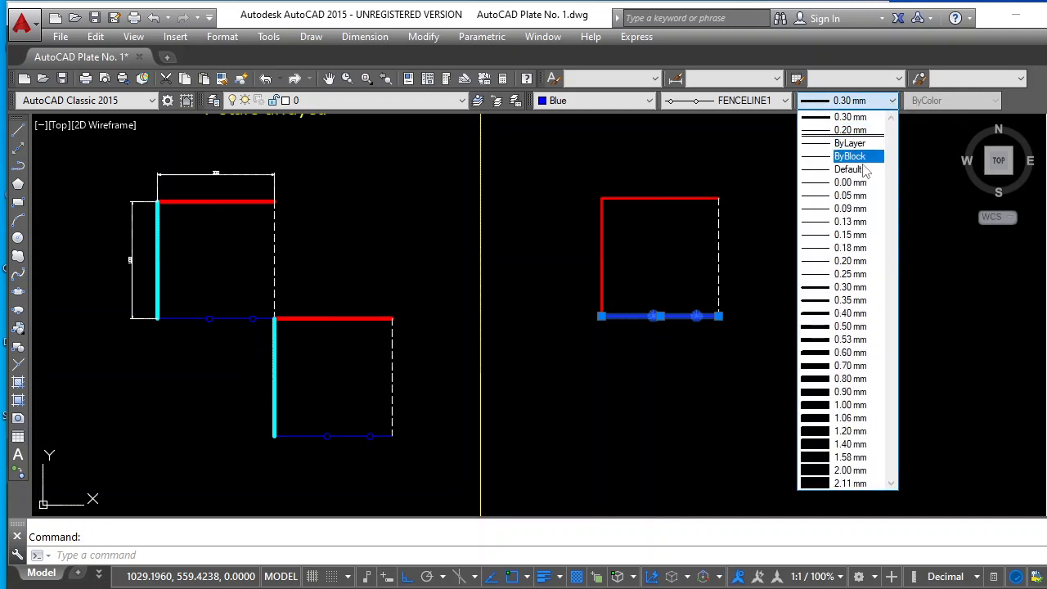
left_click(851, 261)
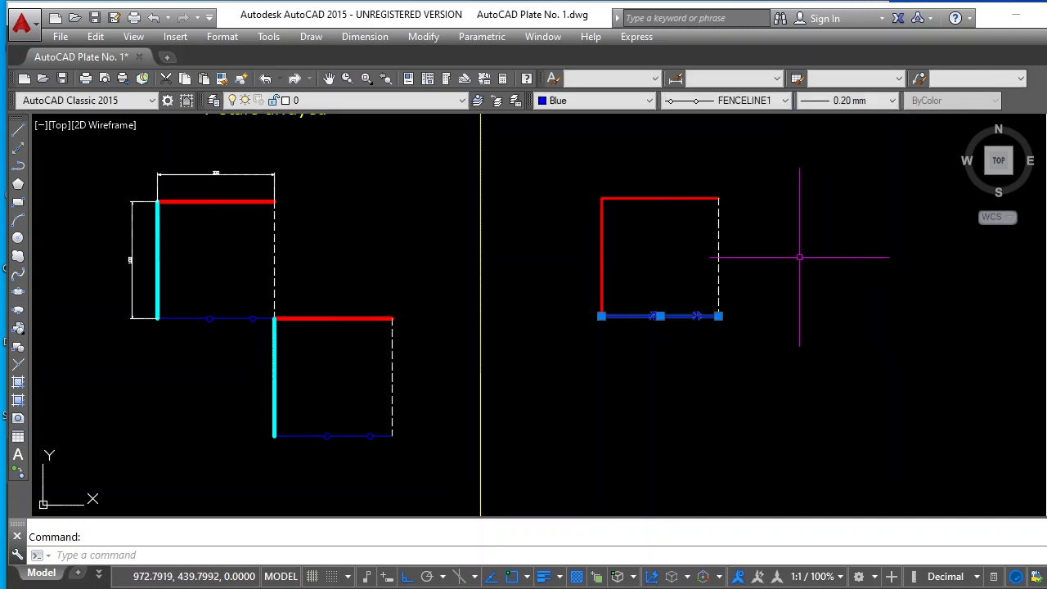
type("l")
key("Return")
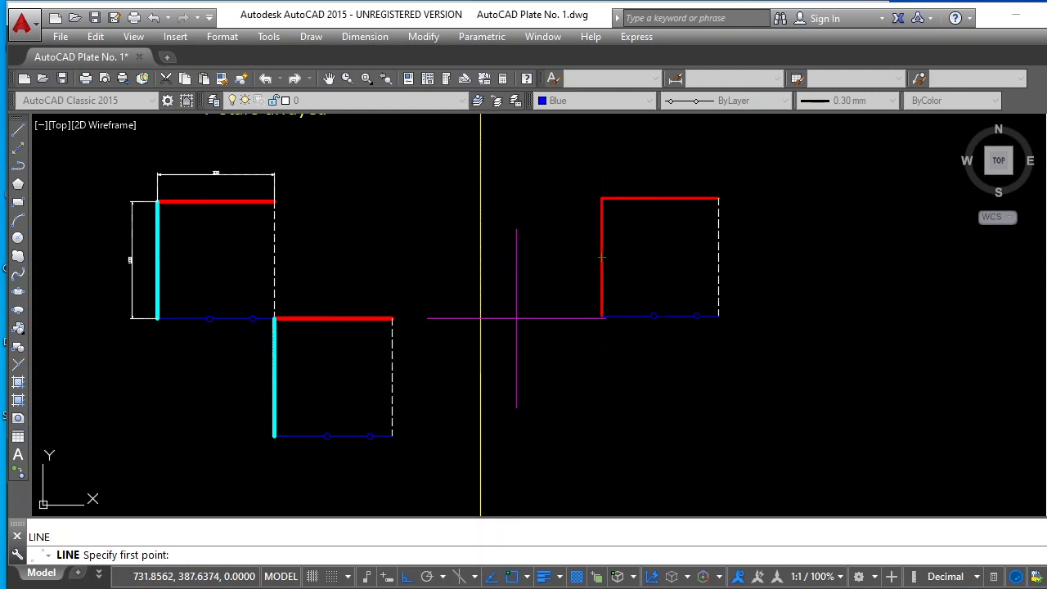
key("Escape")
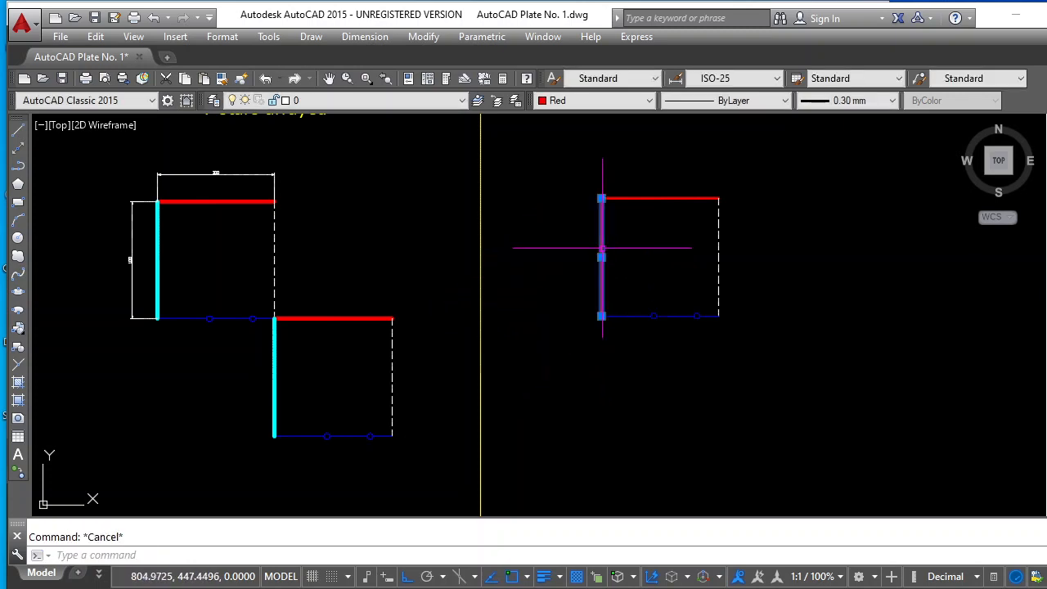
Change the color of the new square's left side to Cyan and clear the selection
left_click(652, 103)
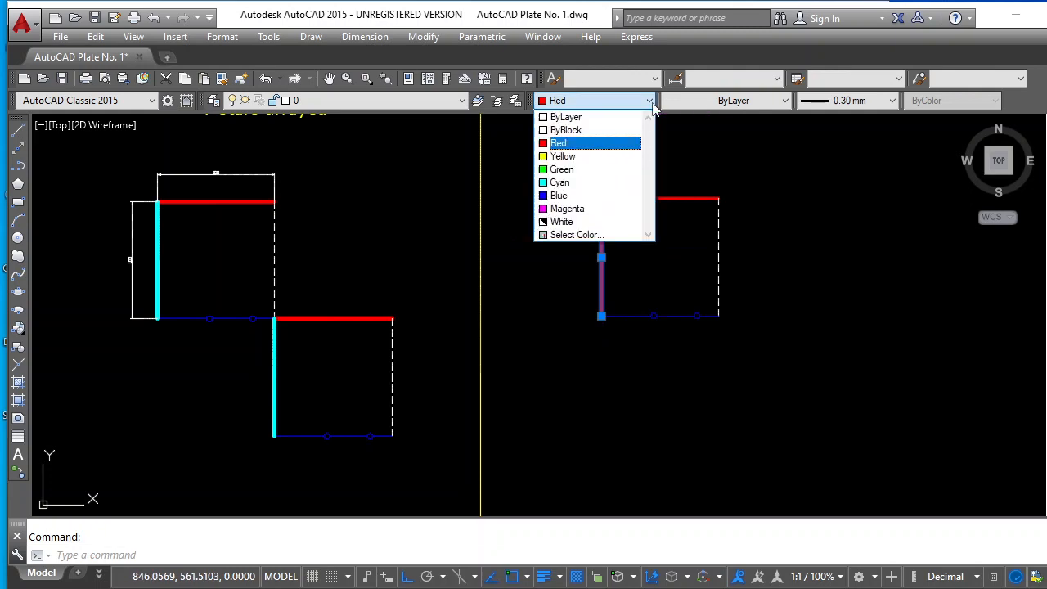
left_click(589, 183)
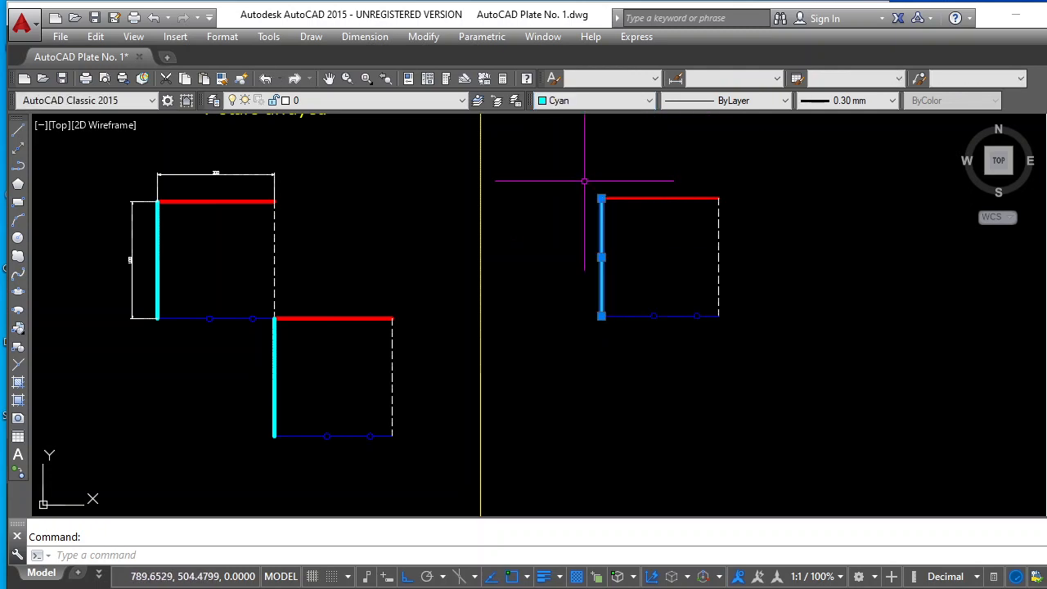
key("Escape")
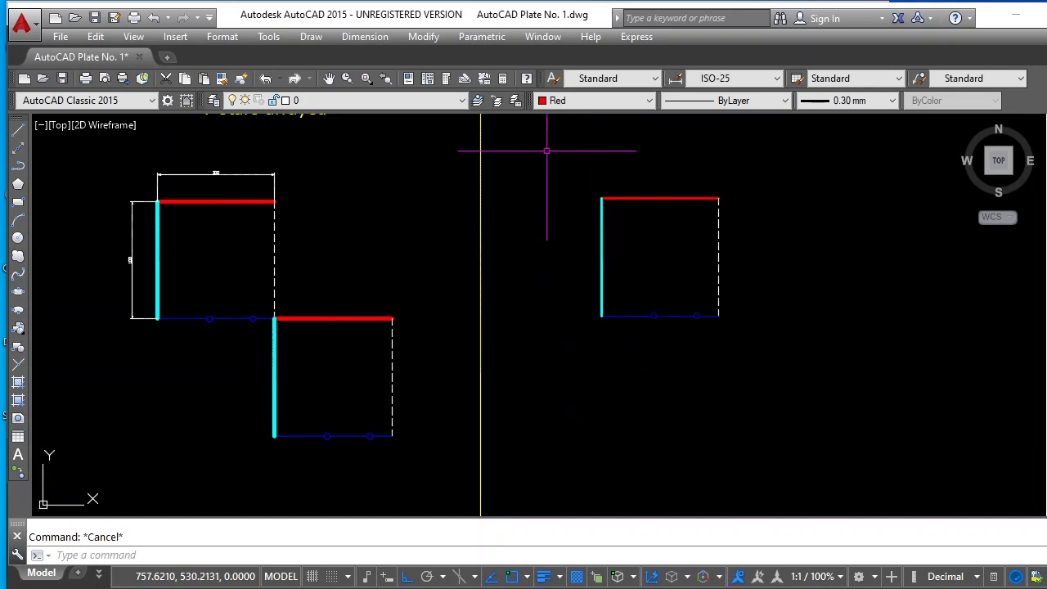
Set the current color to White and the current lineweight to 0.20 mm with nothing selected
left_click(650, 100)
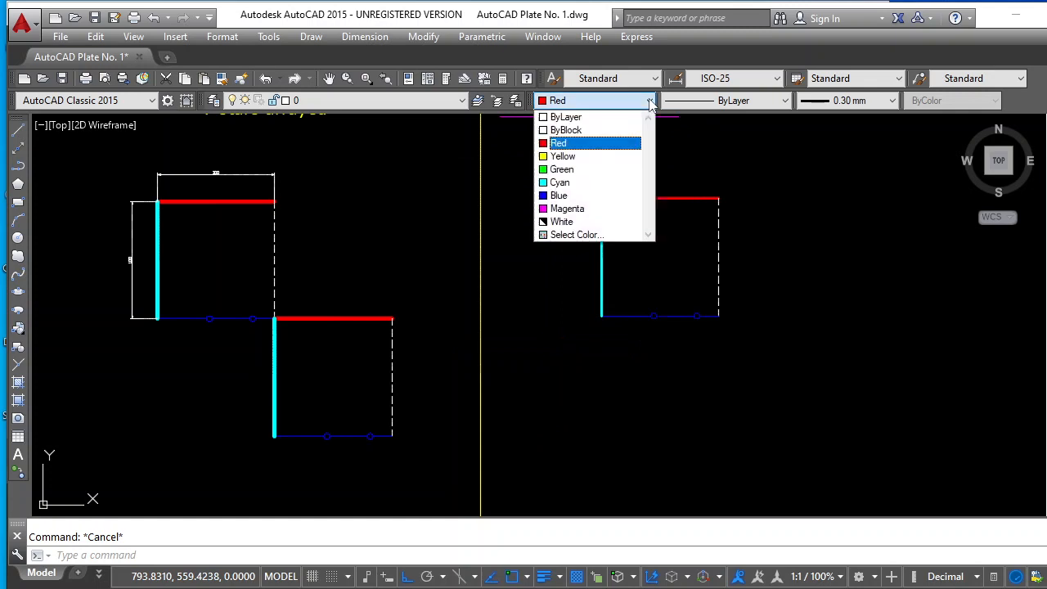
left_click(586, 223)
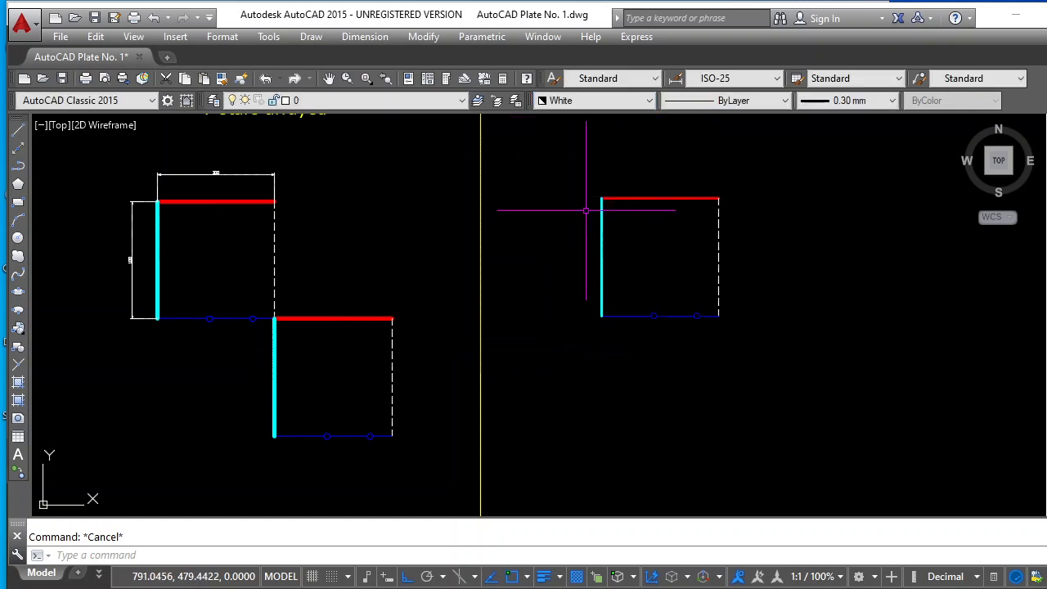
left_click(893, 101)
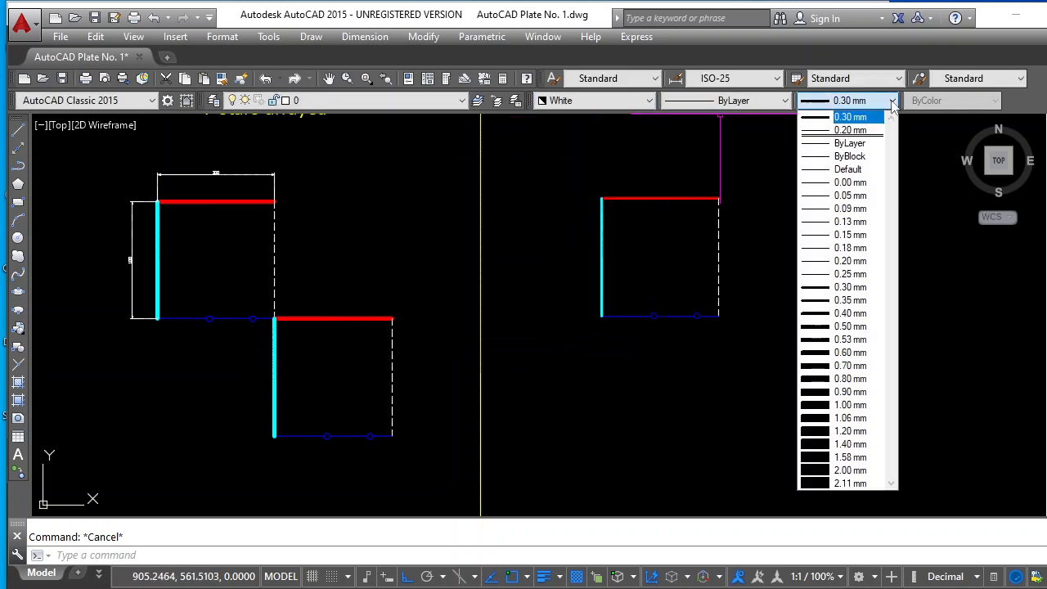
left_click(846, 262)
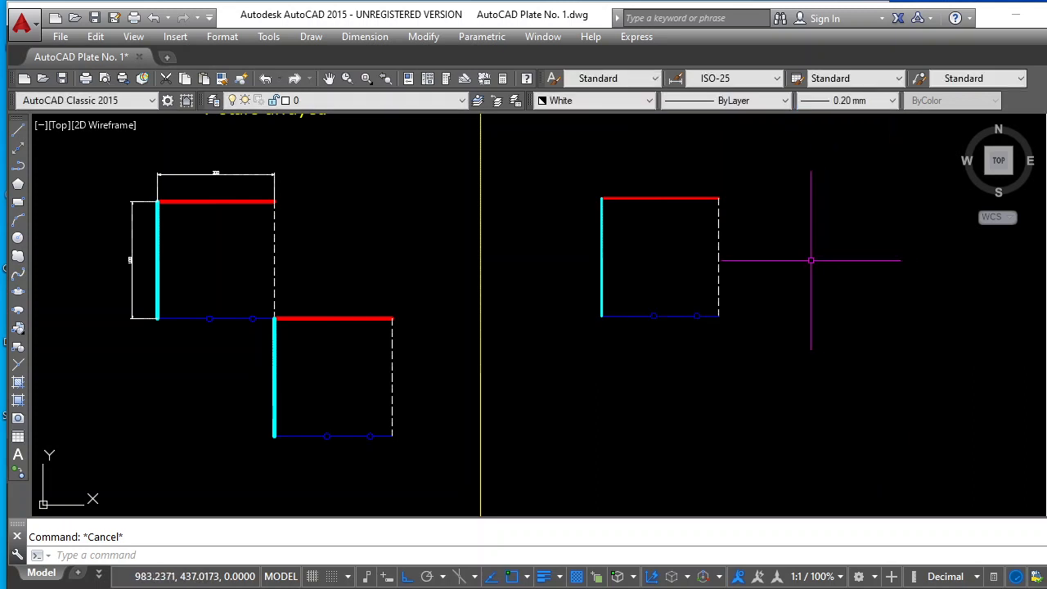
Add a horizontal linear dimension across the new square's red top side, placed just above it
left_click(372, 38)
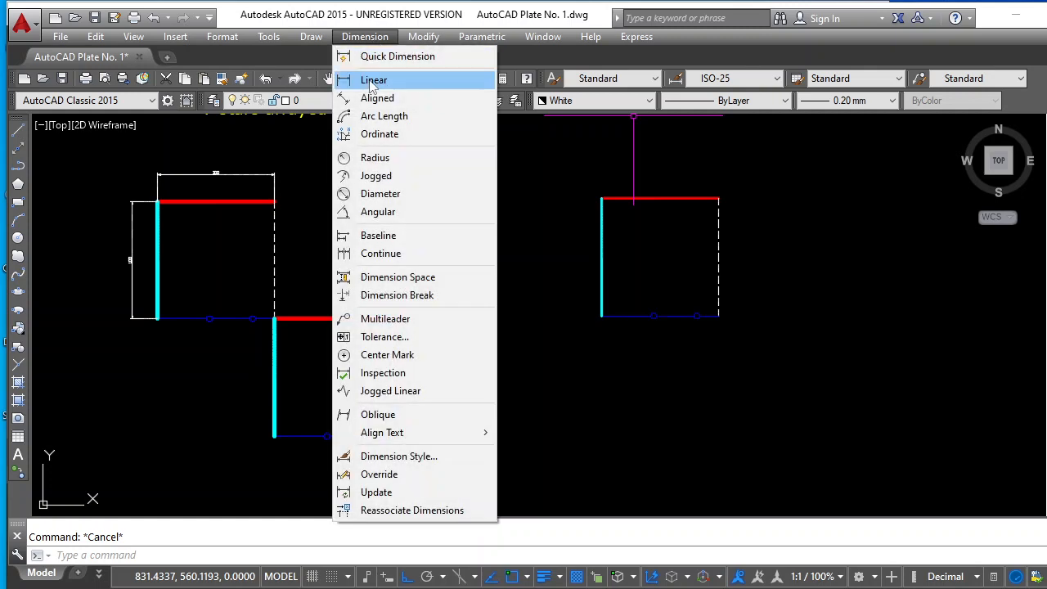
left_click(373, 80)
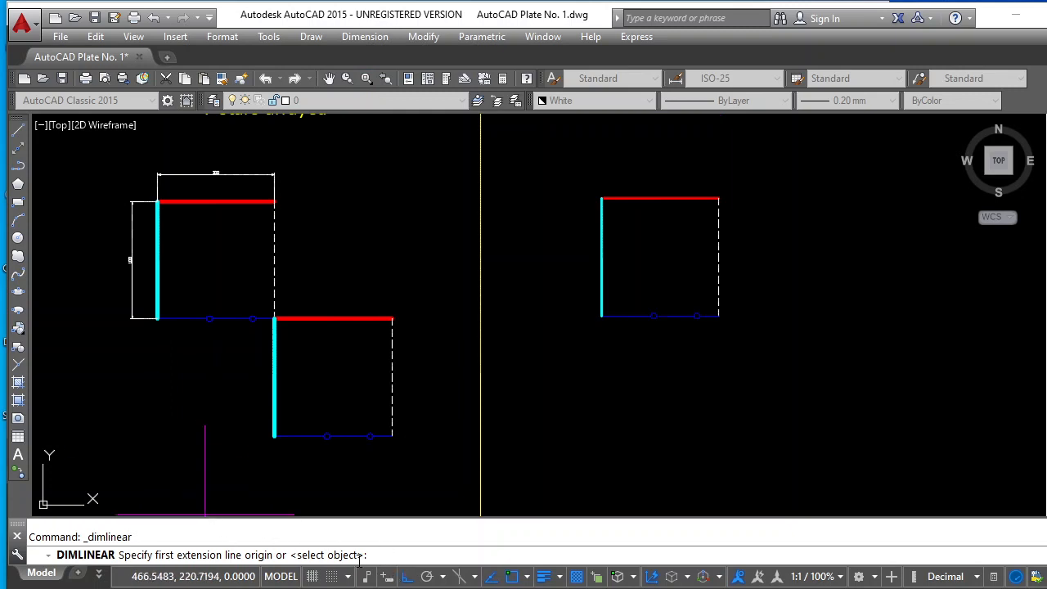
left_click(601, 198)
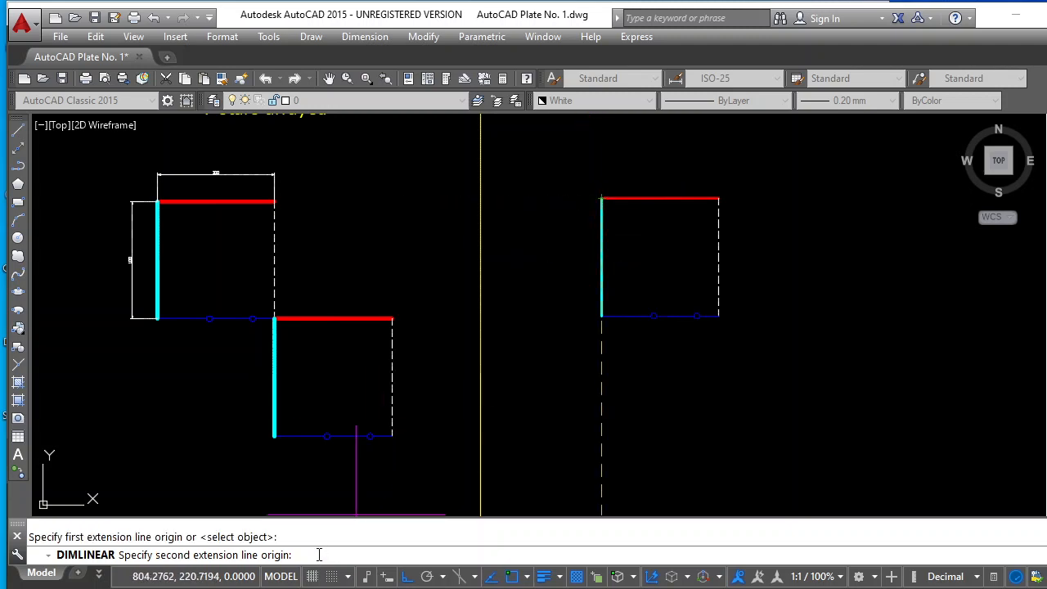
left_click(719, 198)
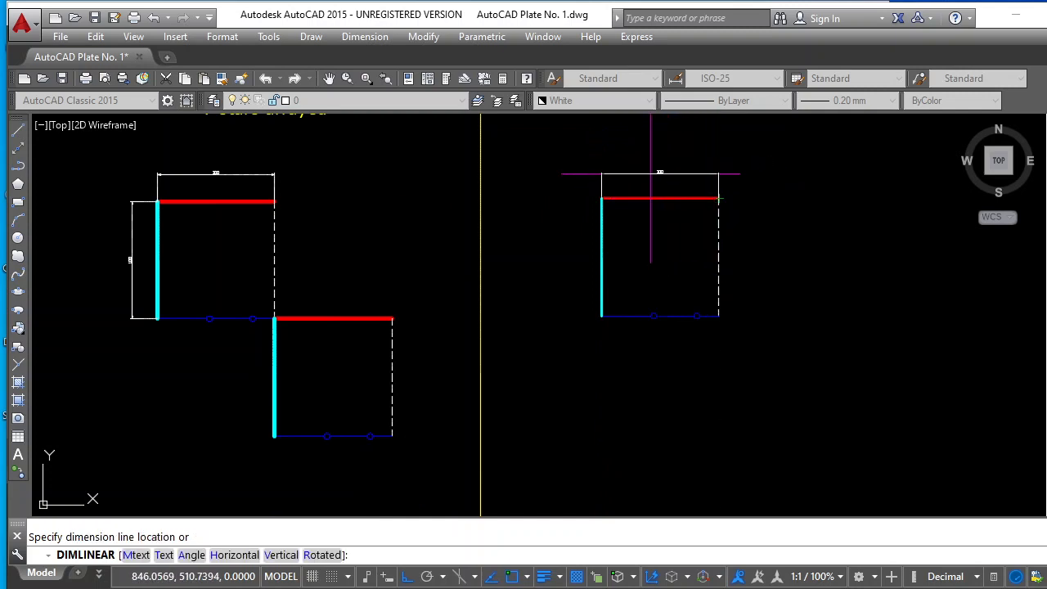
left_click(660, 173)
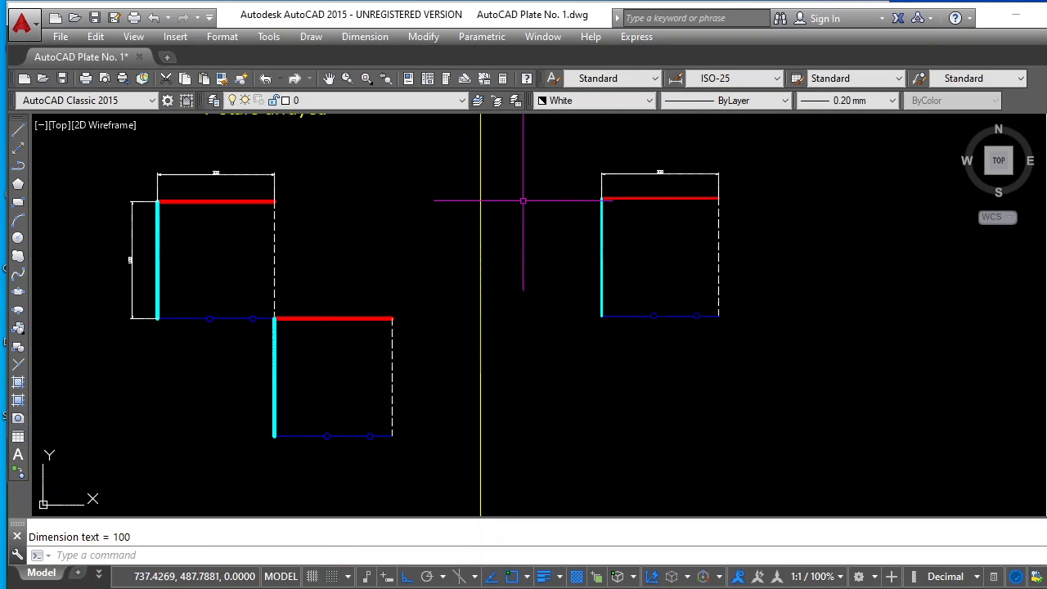
key("Escape")
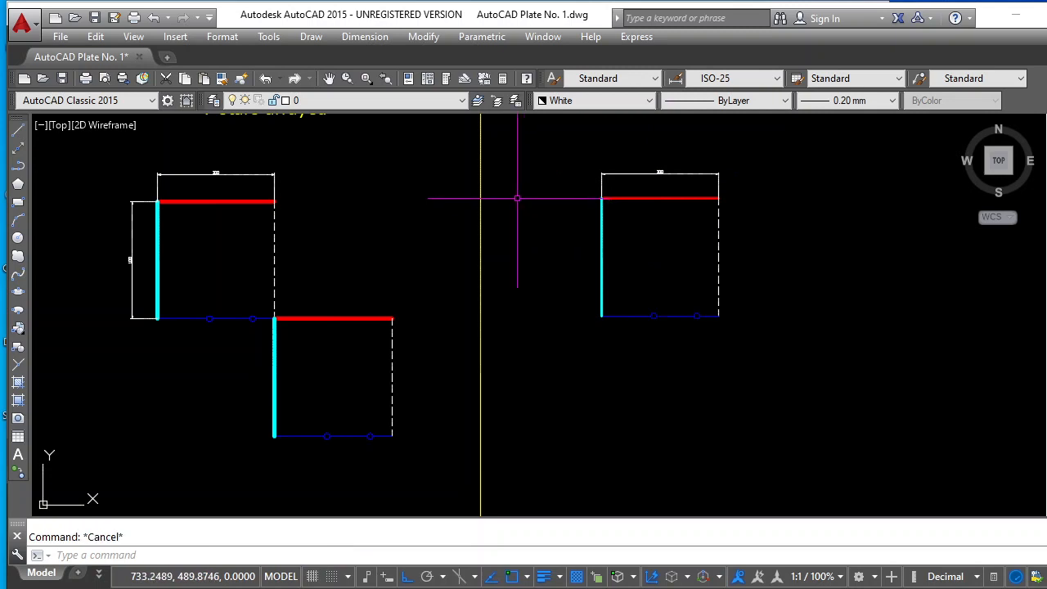
Add a vertical linear dimension along the new square's cyan left side, placed just outside the square
left_click(365, 37)
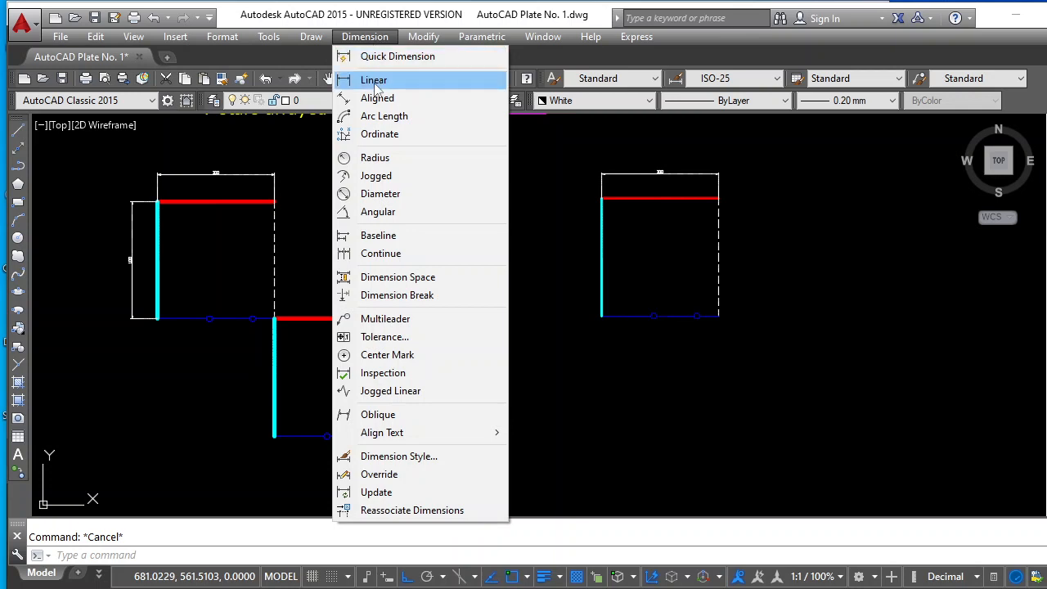
left_click(376, 83)
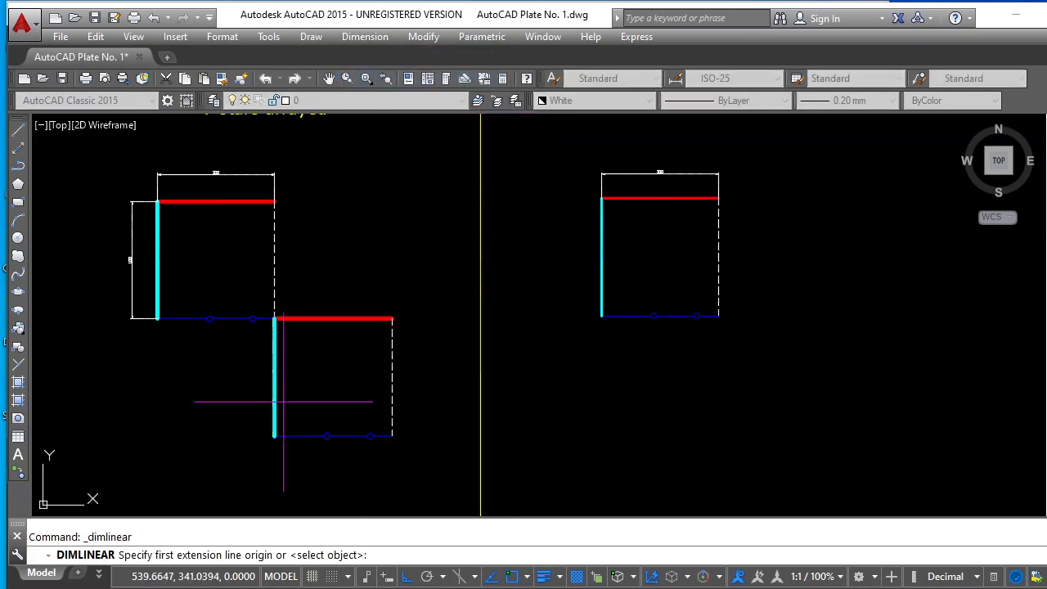
left_click(601, 199)
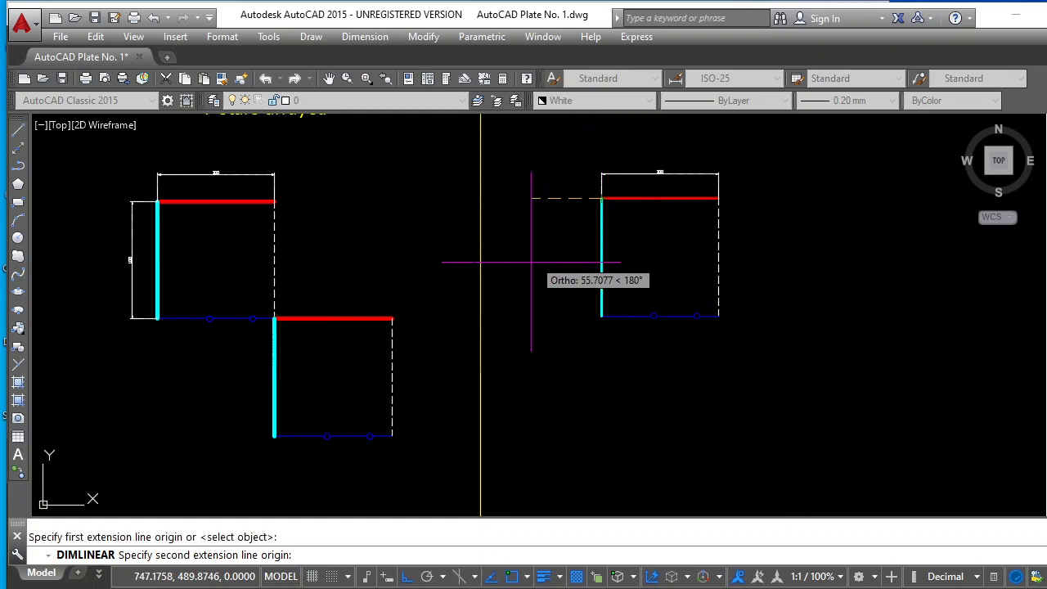
left_click(601, 315)
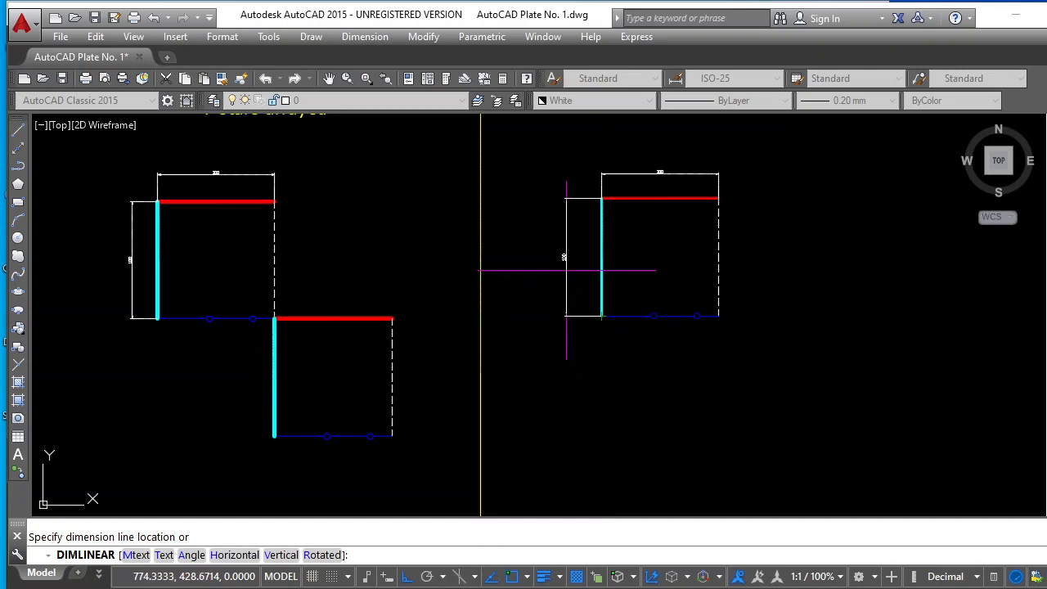
left_click(564, 270)
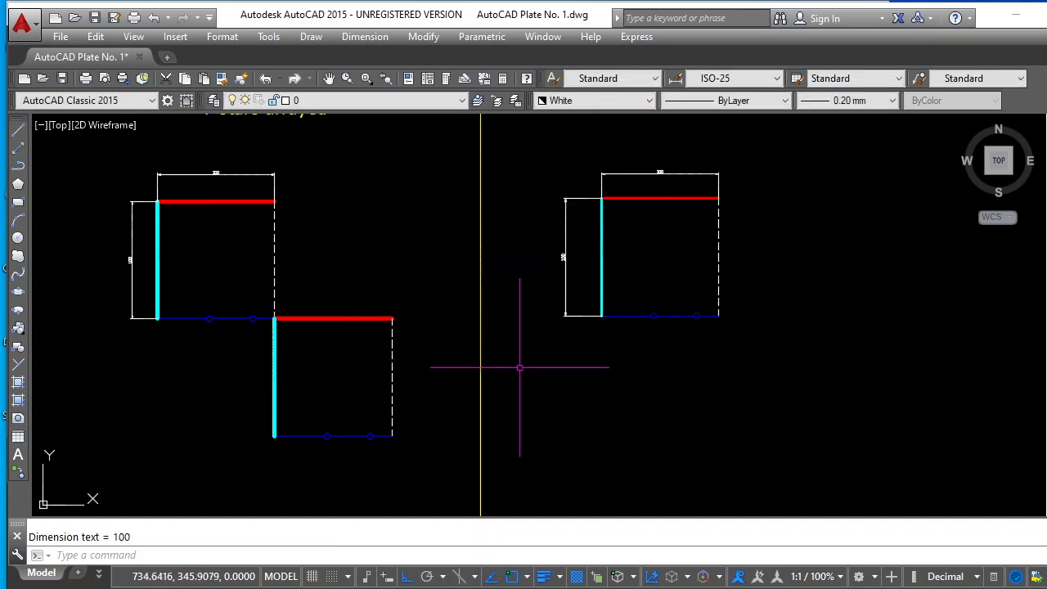
key("Escape")
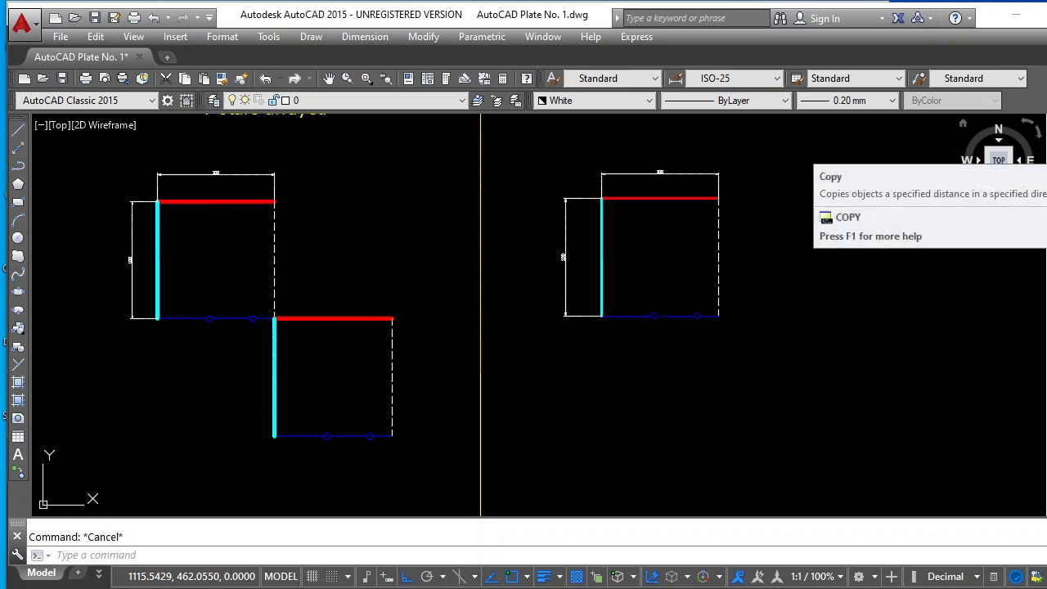
Copy the new square's four sides from its upper-left corner to its lower-right corner, with ortho mode turned off
left_click(1046, 148)
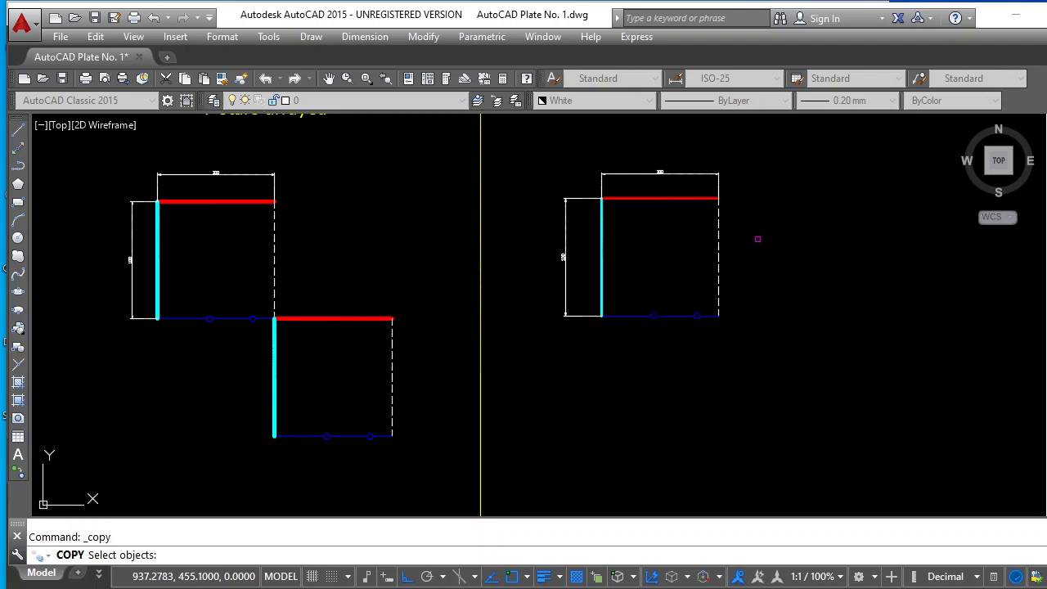
left_click(583, 187)
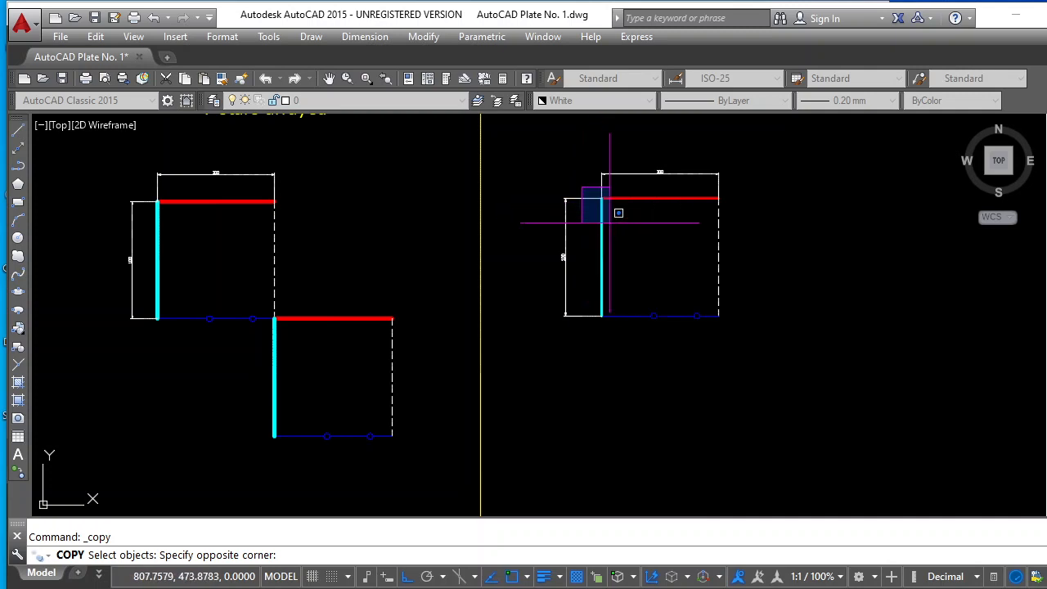
left_click(745, 337)
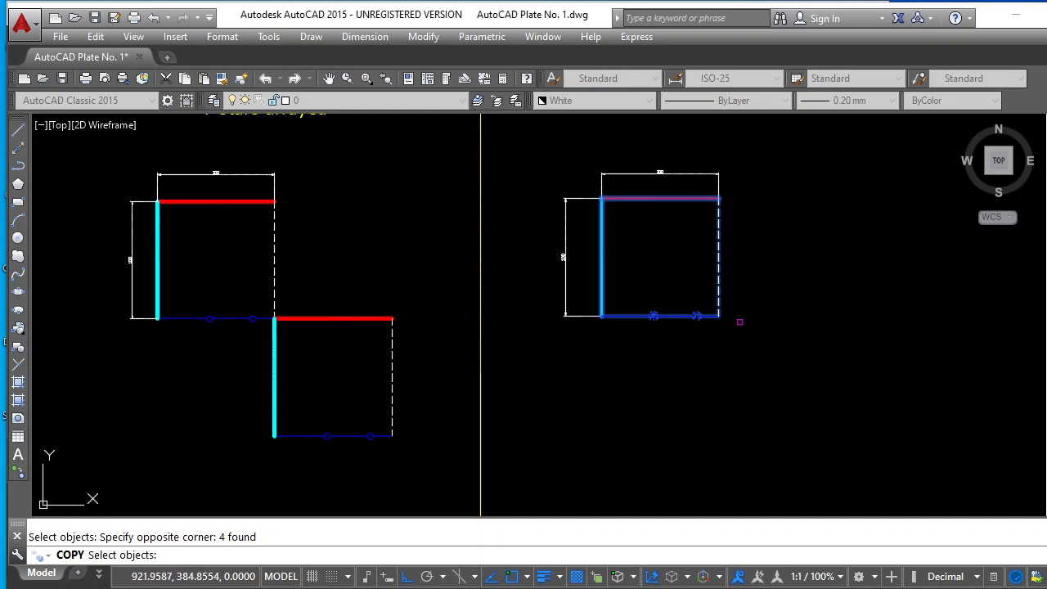
key("Return")
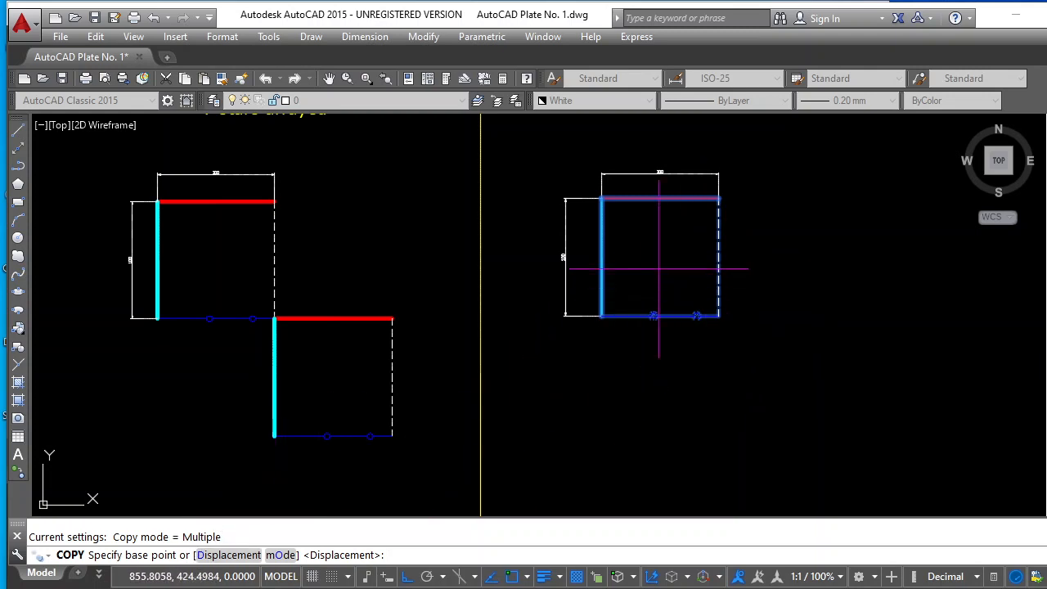
left_click(601, 198)
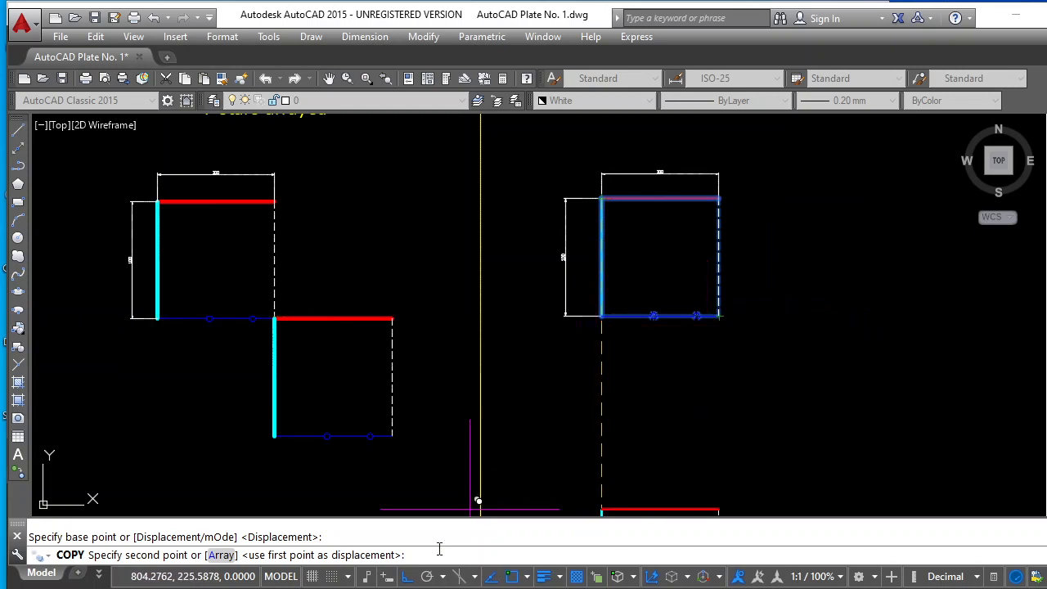
left_click(406, 577)
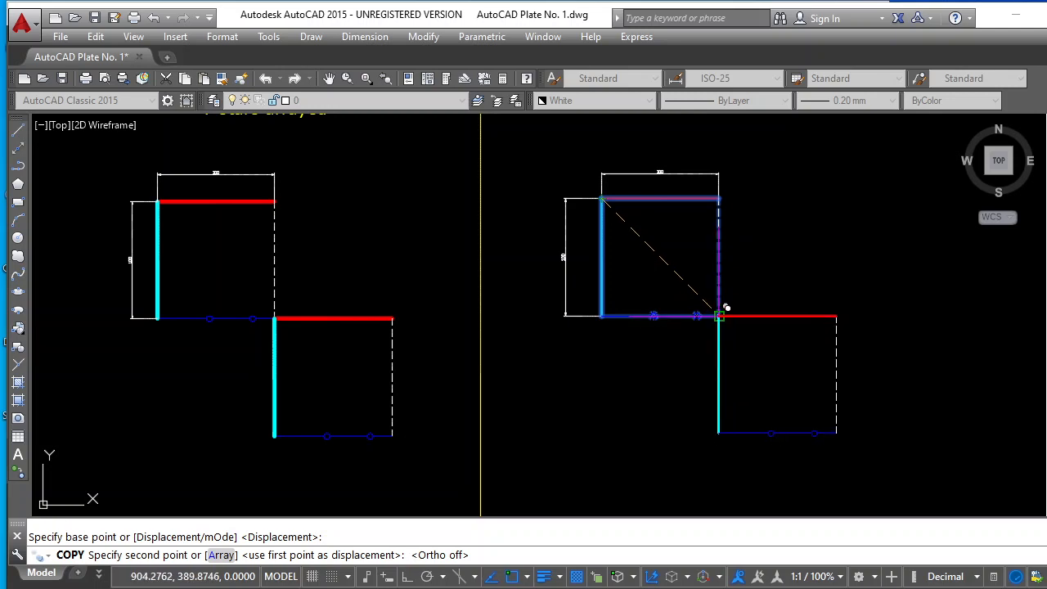
left_click(719, 316)
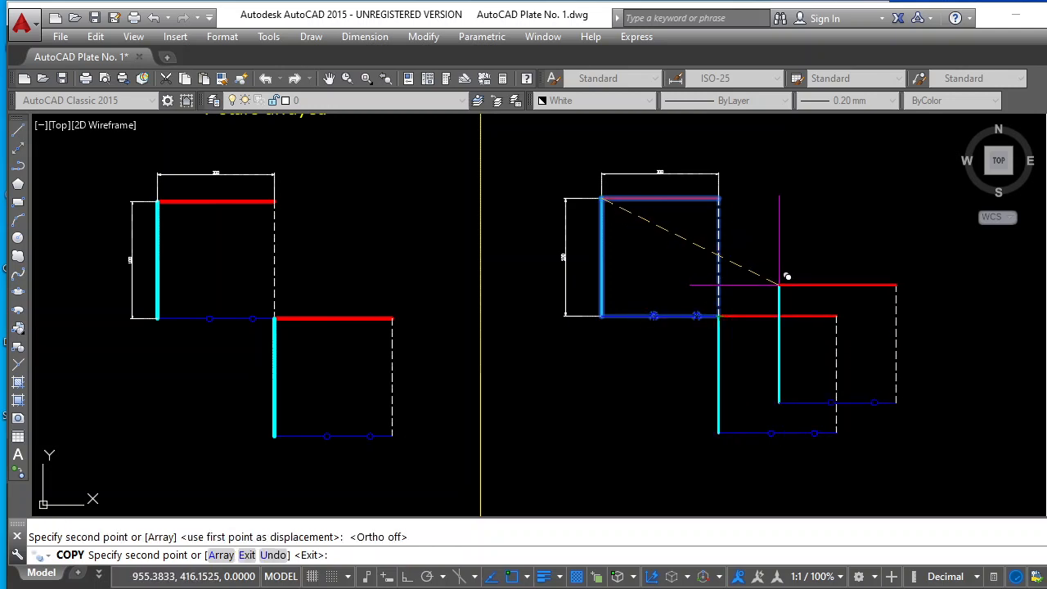
key("Return")
Set the current color to Yellow and the current linetype to Continuous with nothing selected
scroll(776, 311, "down", 4)
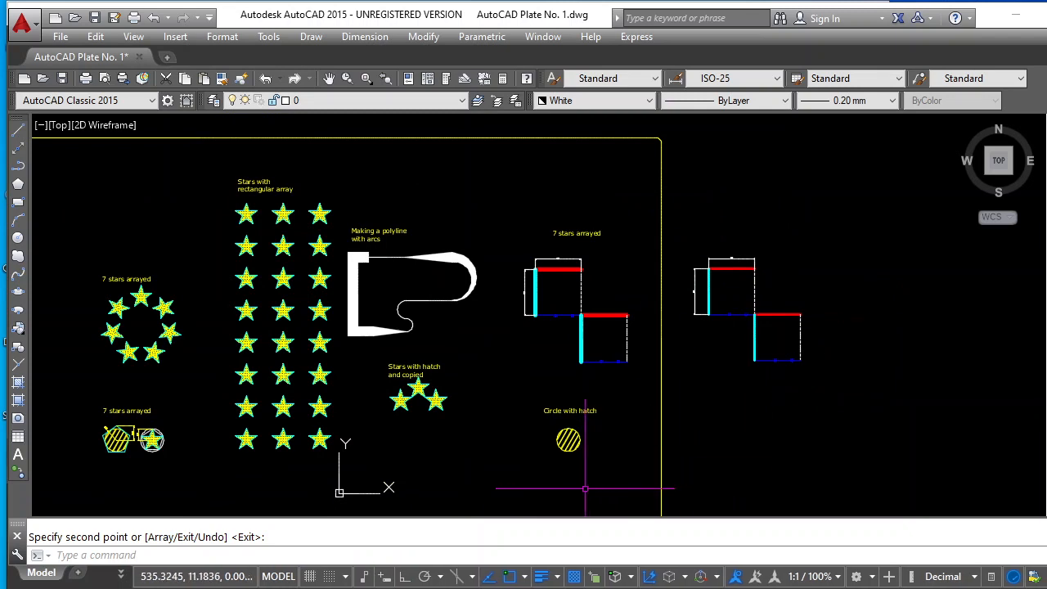
scroll(577, 481, "up", 2)
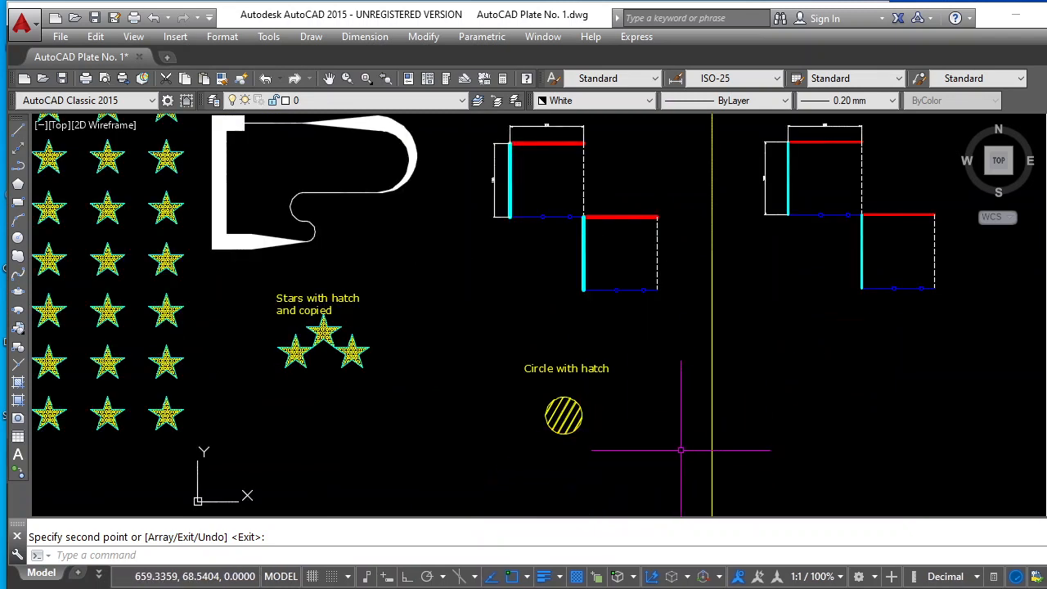
scroll(582, 442, "up", 2)
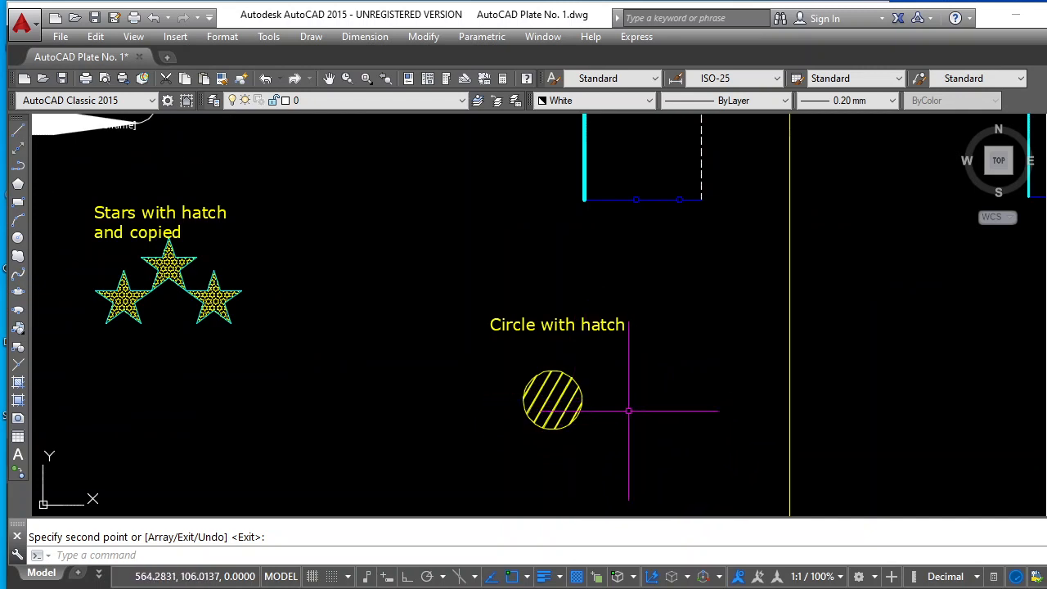
left_click(646, 101)
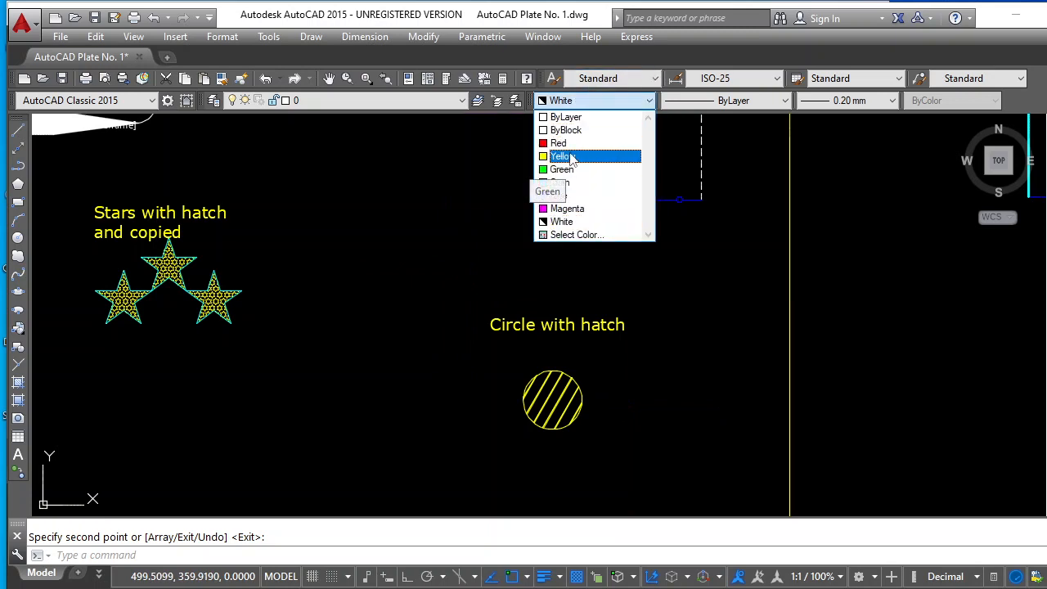
left_click(572, 156)
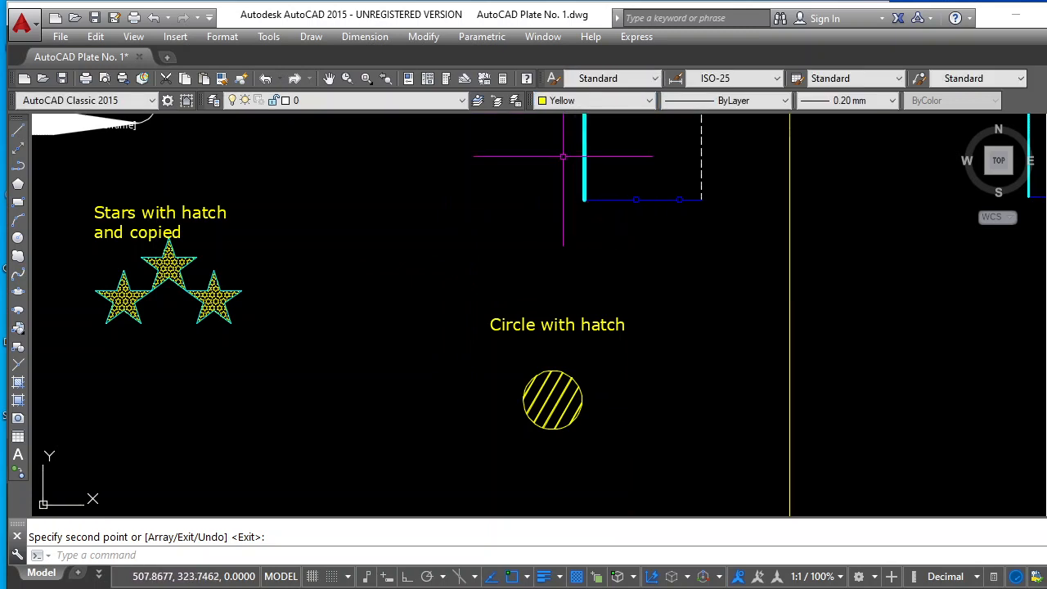
left_click(783, 103)
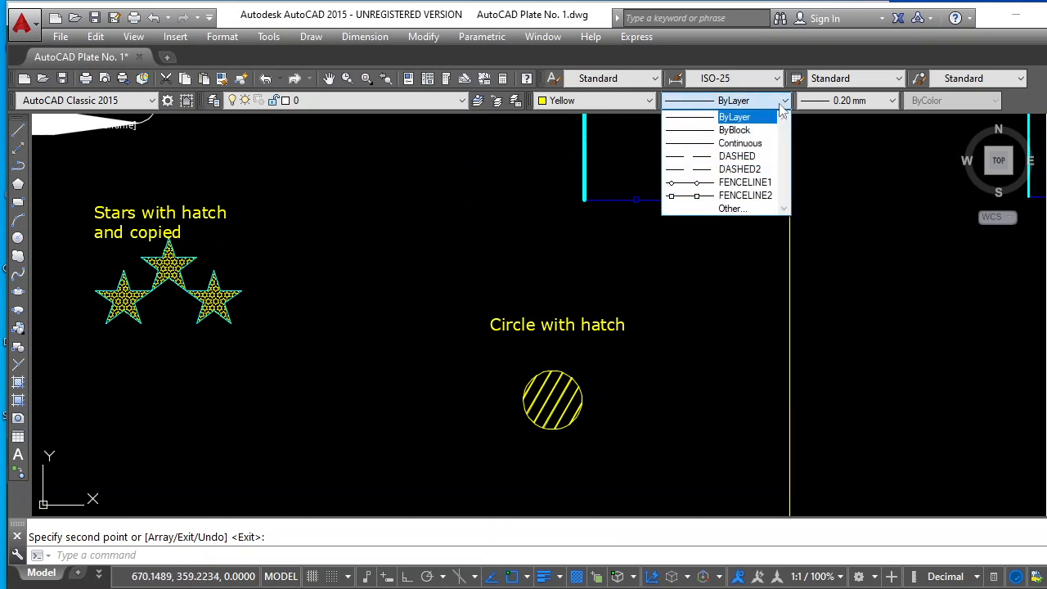
left_click(758, 144)
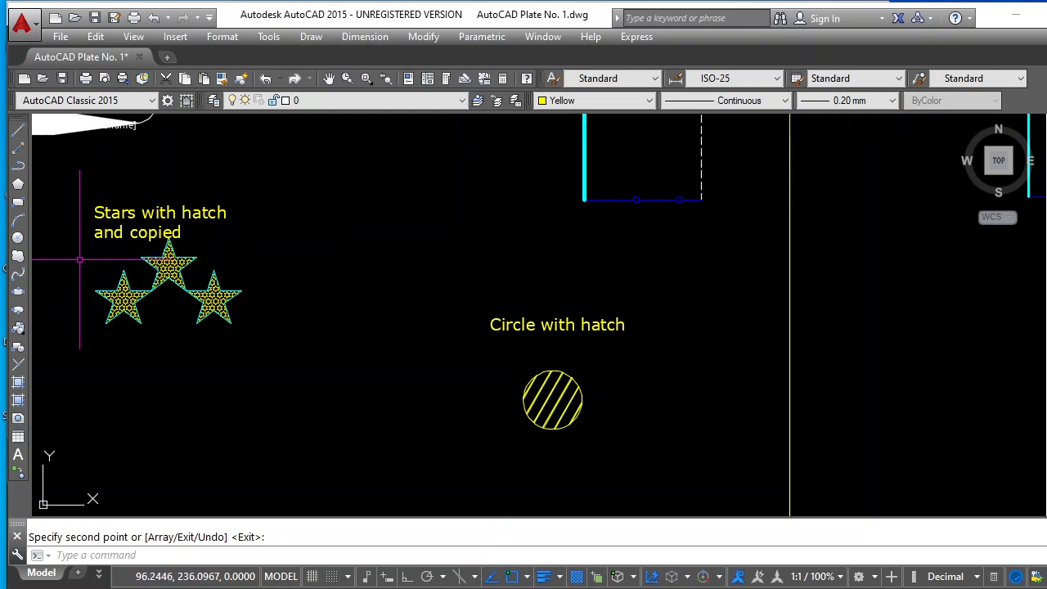
key("Escape")
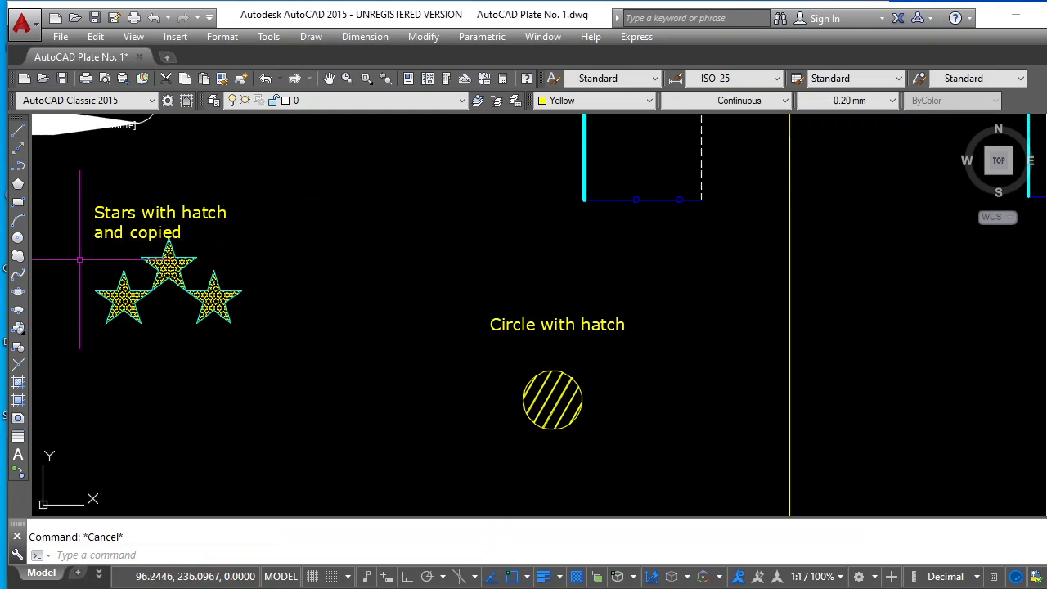
Draw a circle of radius 30 below the new pair of squares, level with the sample hatched circle
left_click(141, 556)
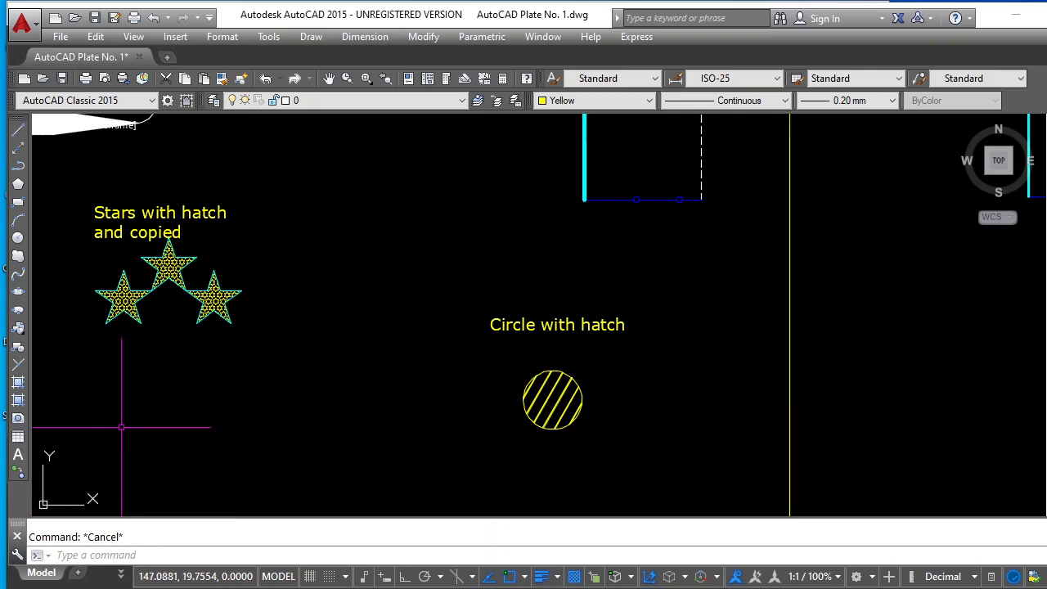
left_click(19, 238)
scroll(117, 290, "down", 4)
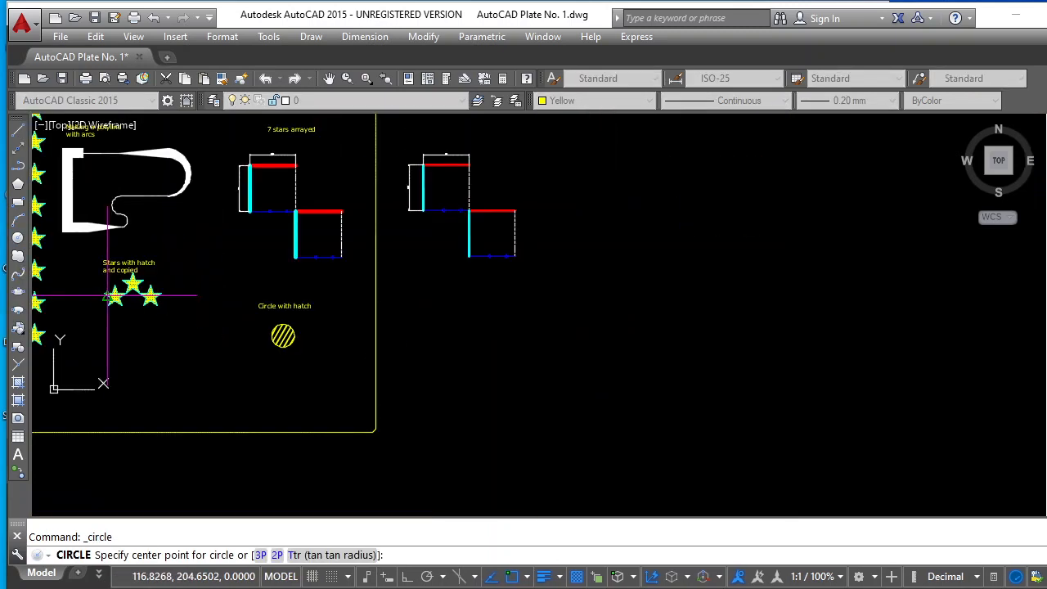
scroll(278, 356, "up", 2)
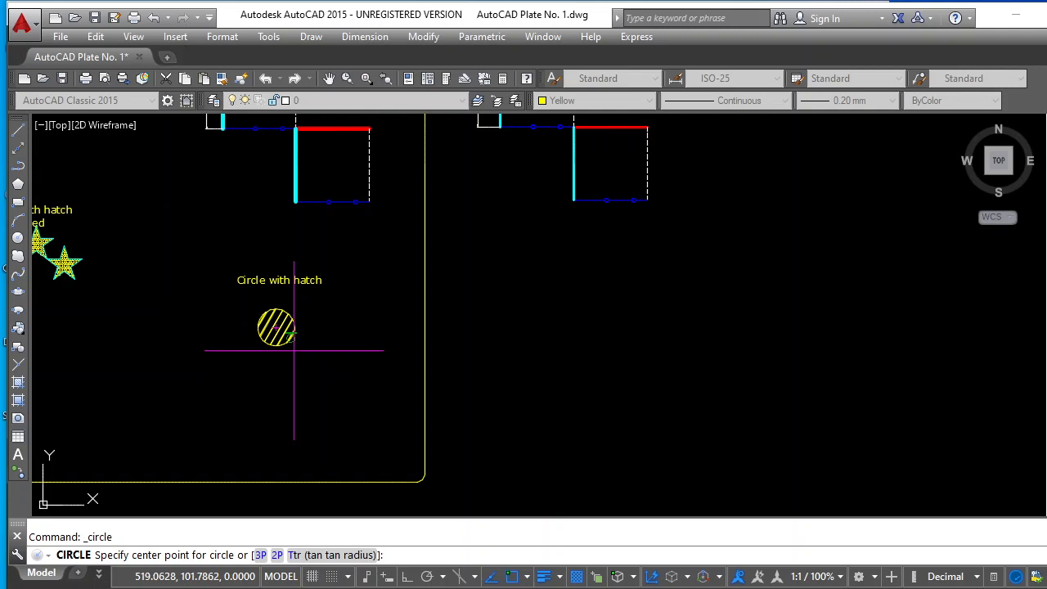
left_click(551, 330)
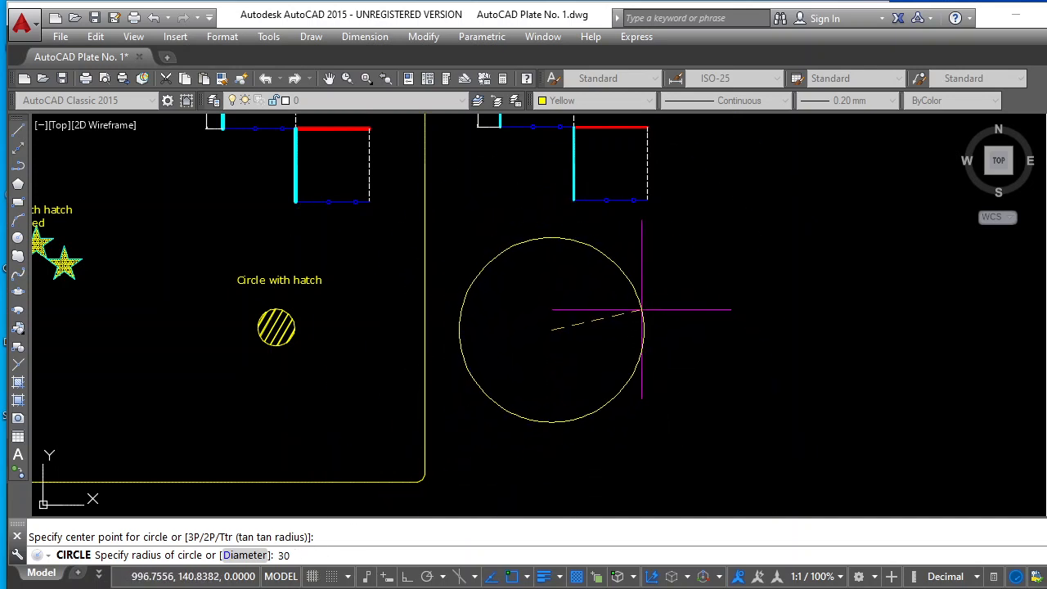
key("Return")
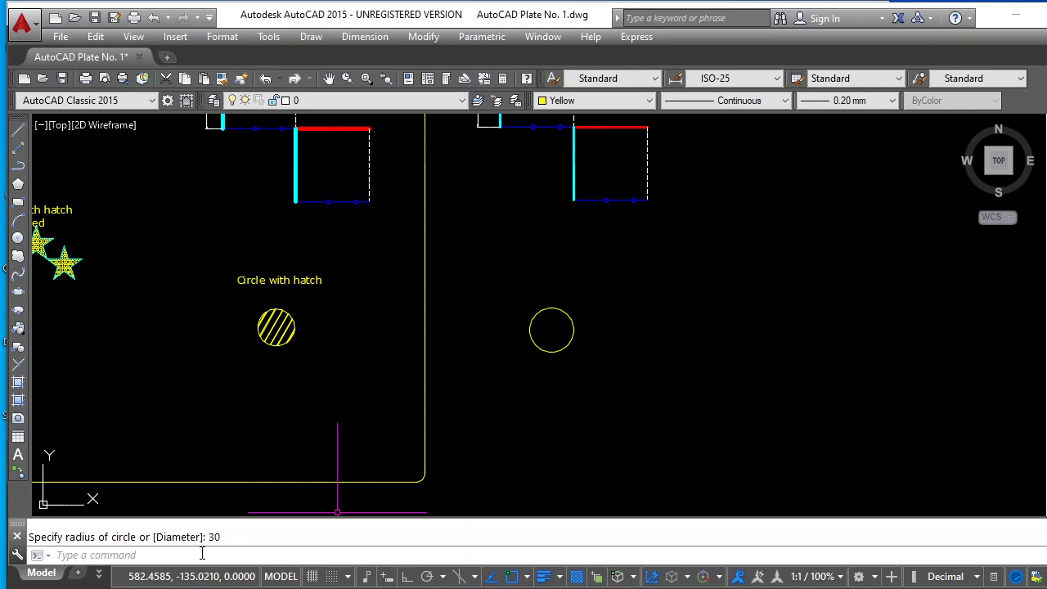
key("Escape")
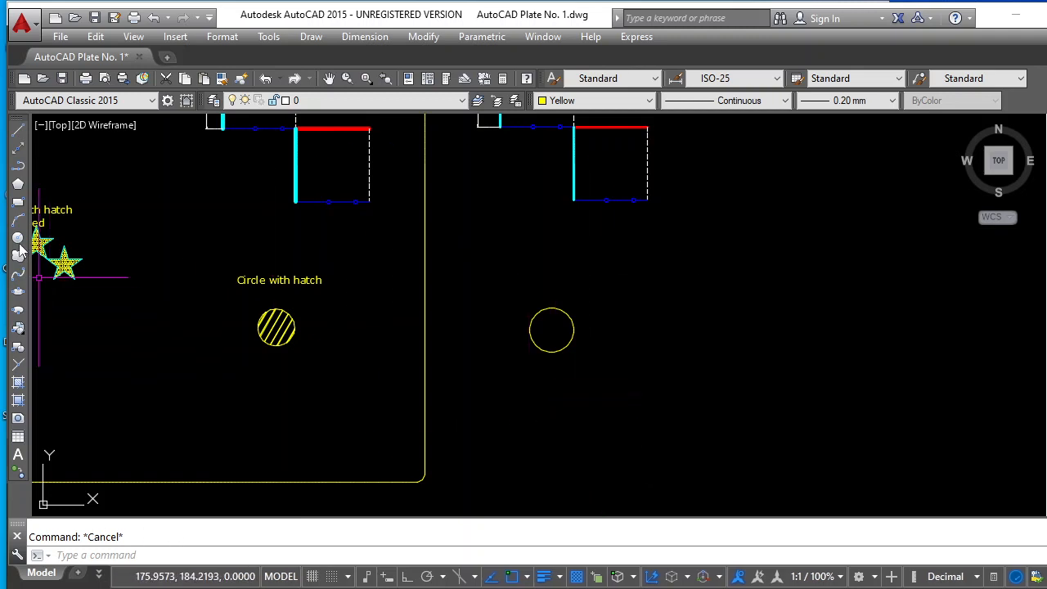
Start a hatch and choose the predefined JIS_LC_20 pattern
left_click(18, 386)
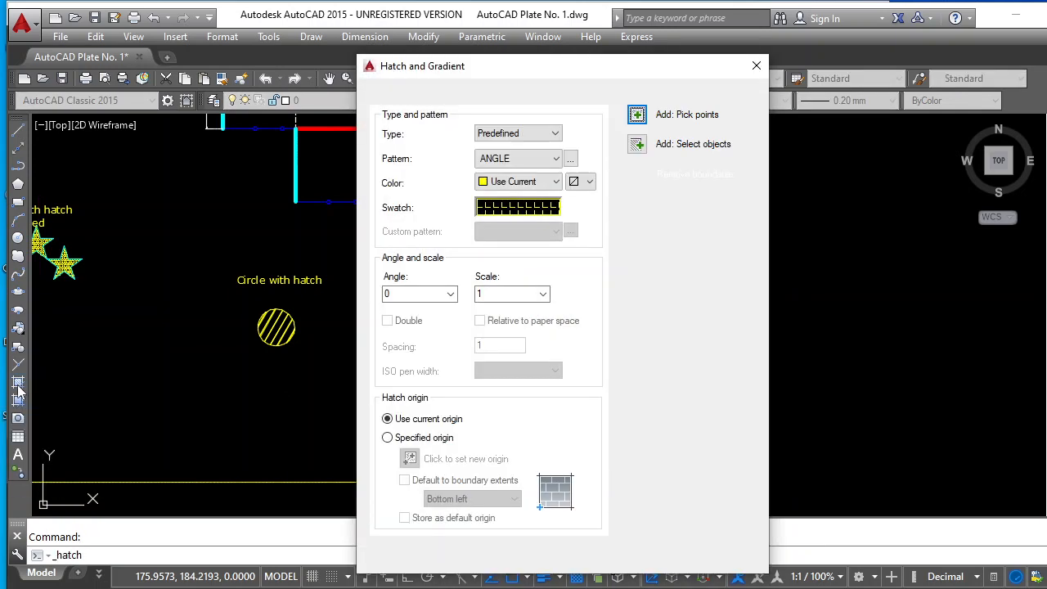
left_click(571, 159)
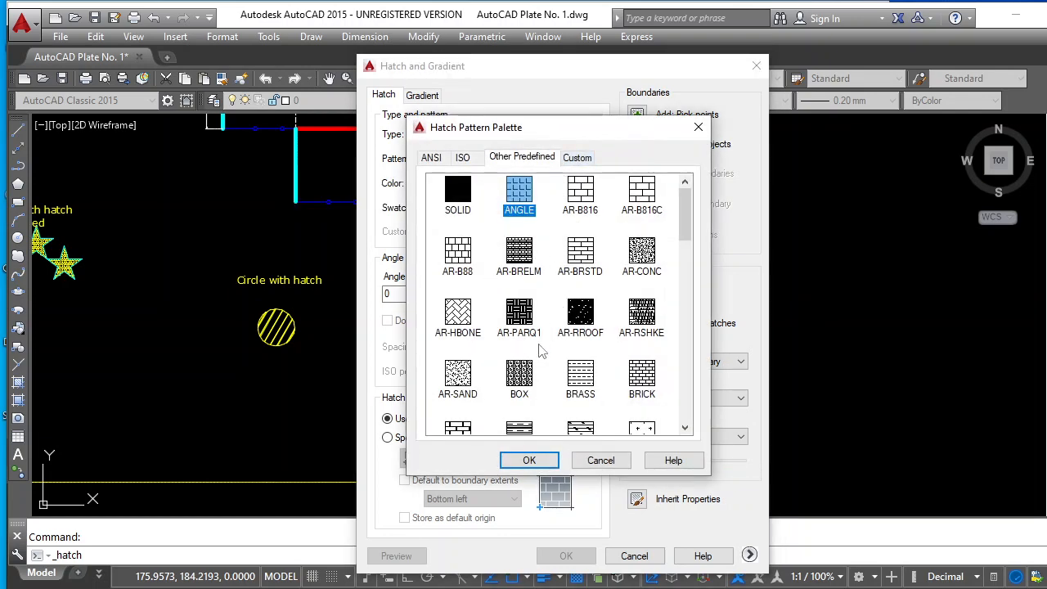
scroll(540, 350, "down", 6)
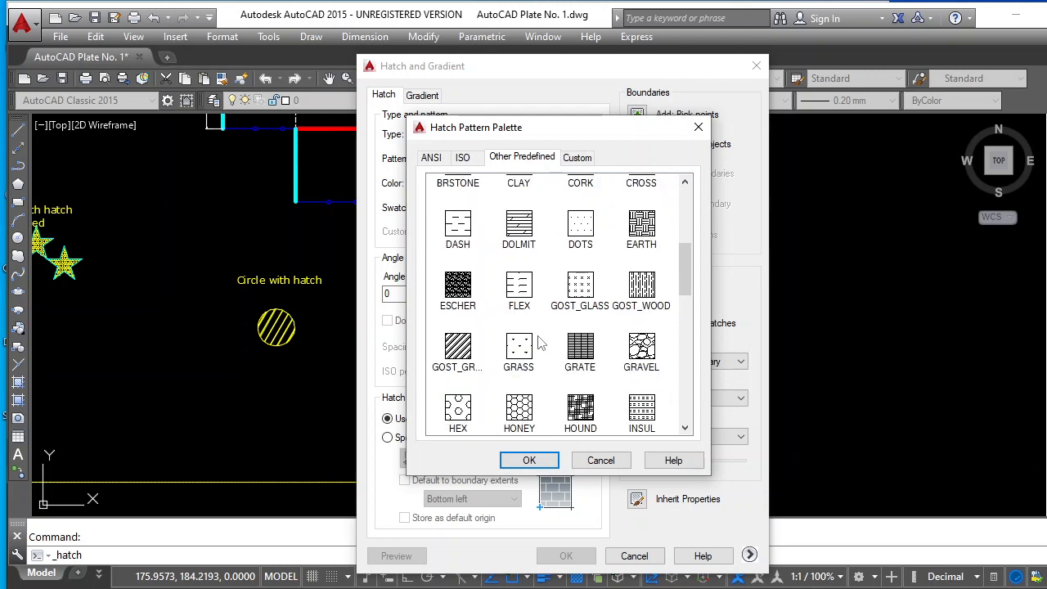
scroll(527, 368, "down", 1)
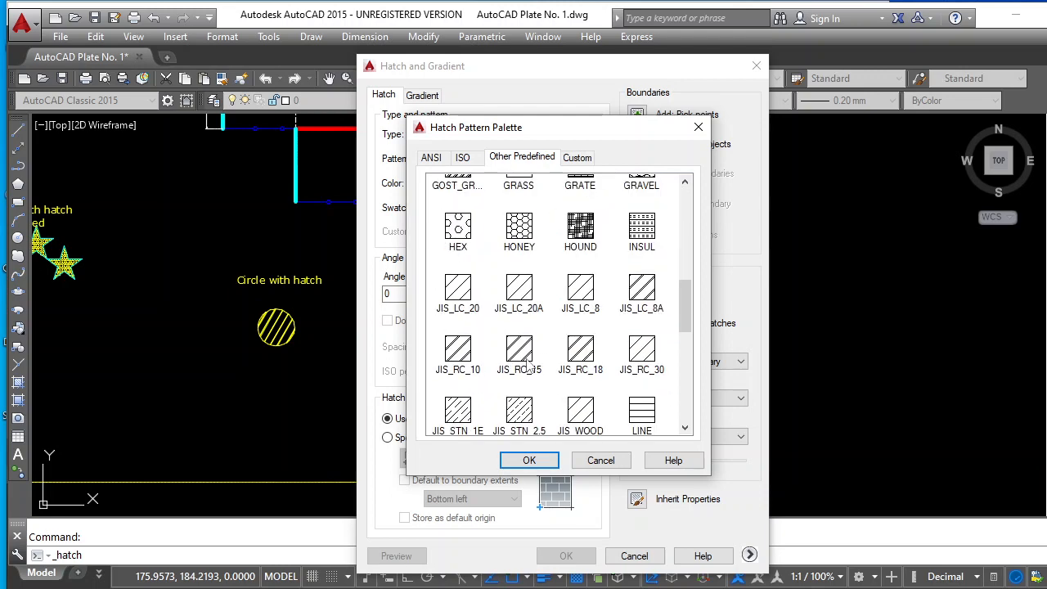
scroll(527, 367, "down", 1)
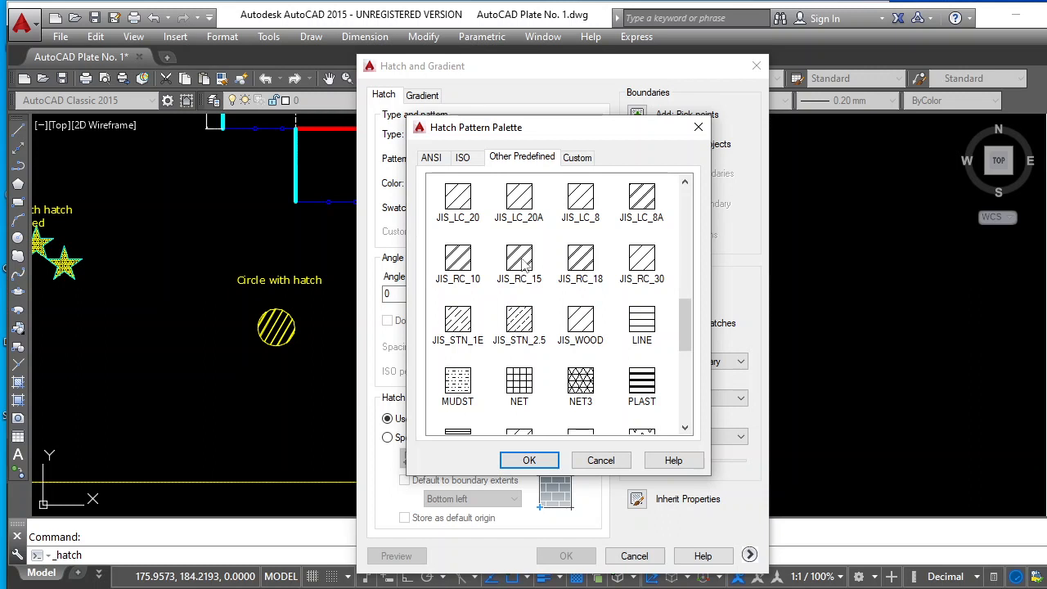
left_click(459, 200)
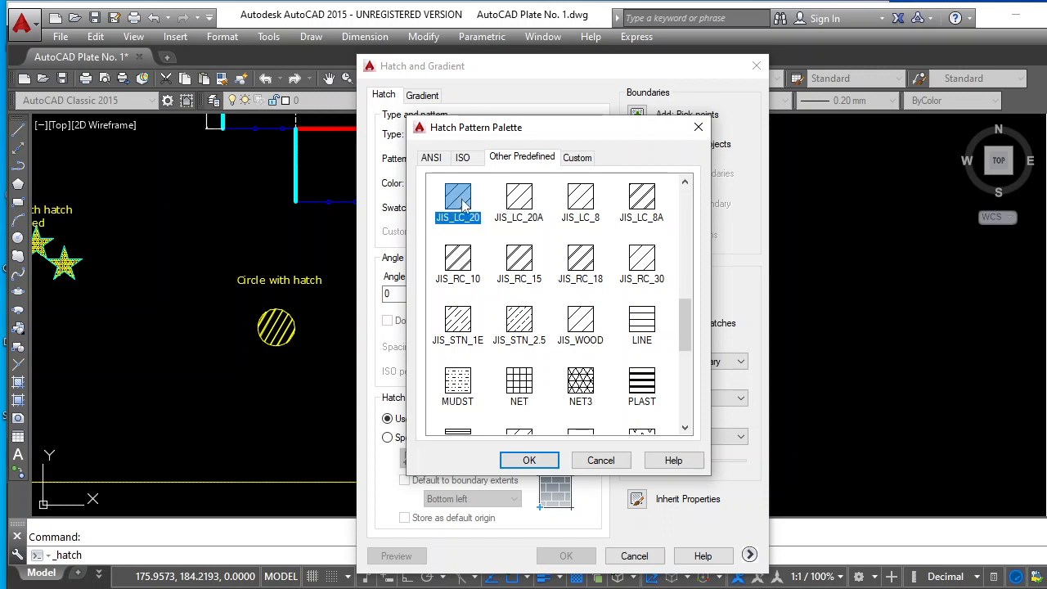
left_click(527, 461)
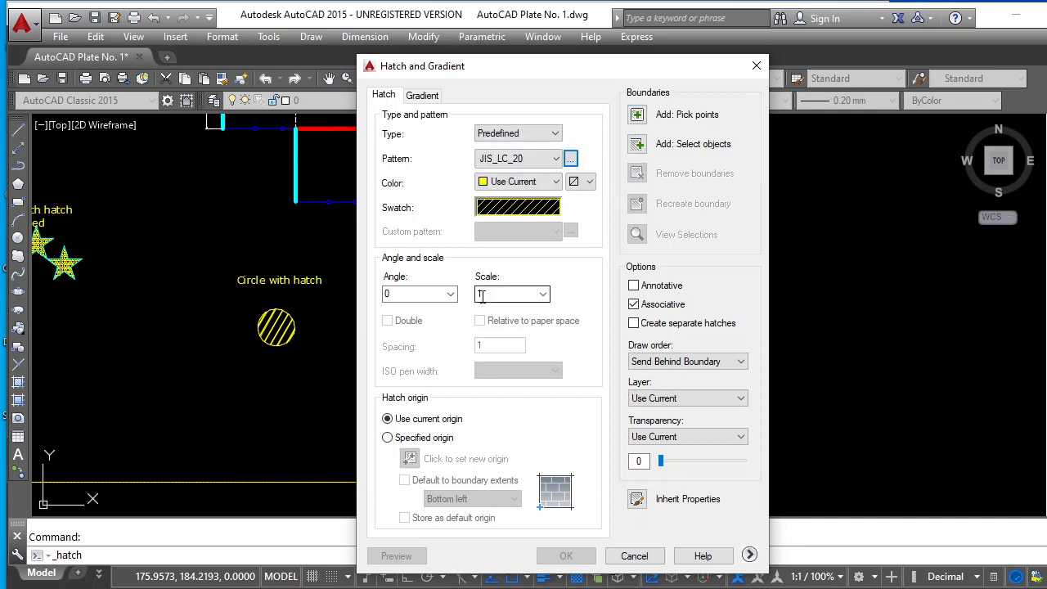
Set the hatch scale to 0.5 and the hatch angle to 15
type("0")
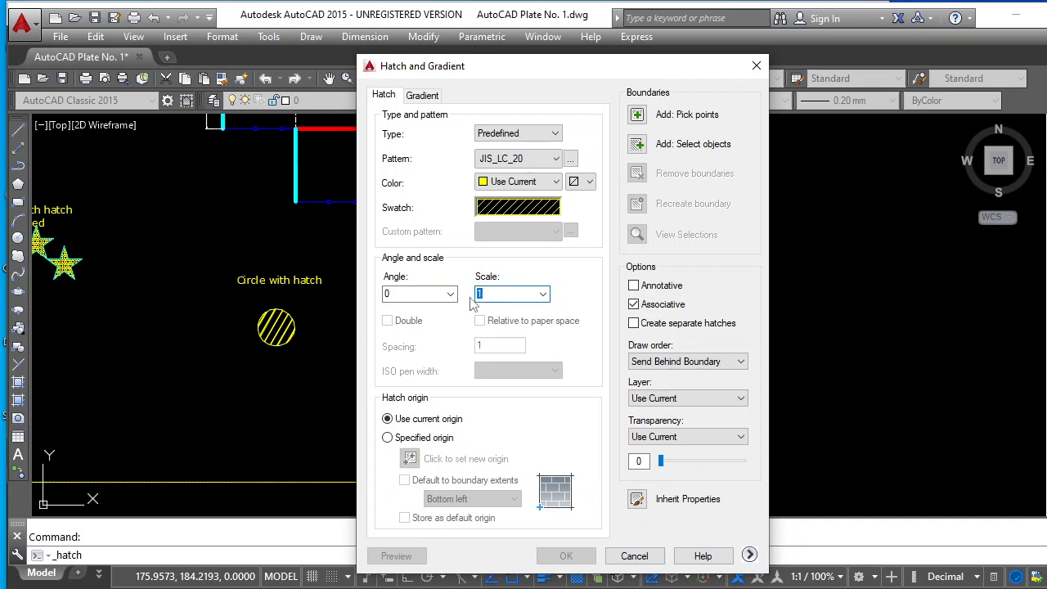
type(".5")
left_click(385, 294)
type("15")
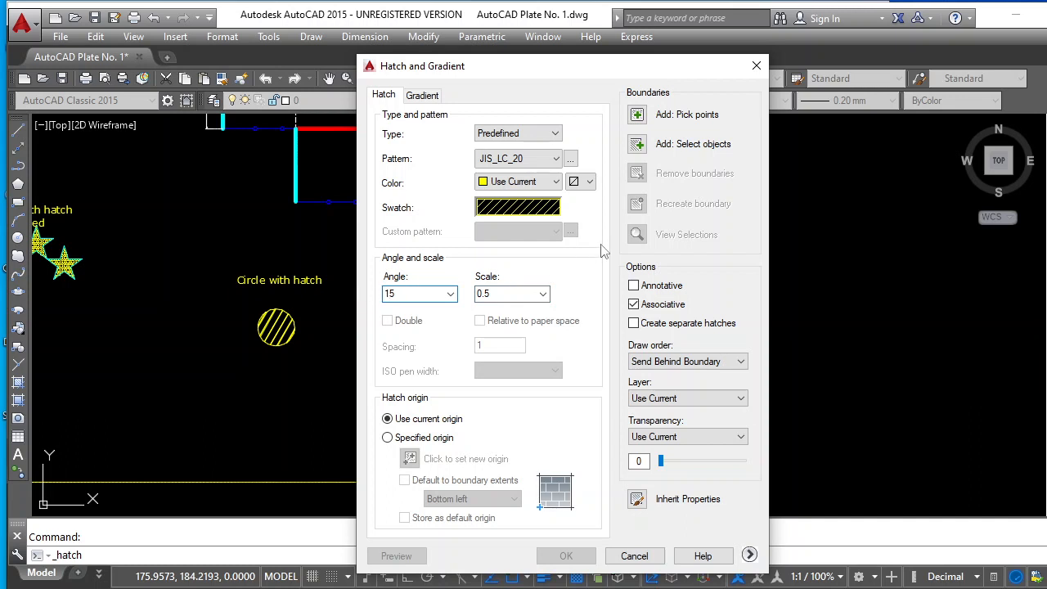
Hatch the inside of the new circle with the chosen pattern at angle 0 and scale 1
double_click(391, 296)
type("0")
double_click(501, 296)
type("1")
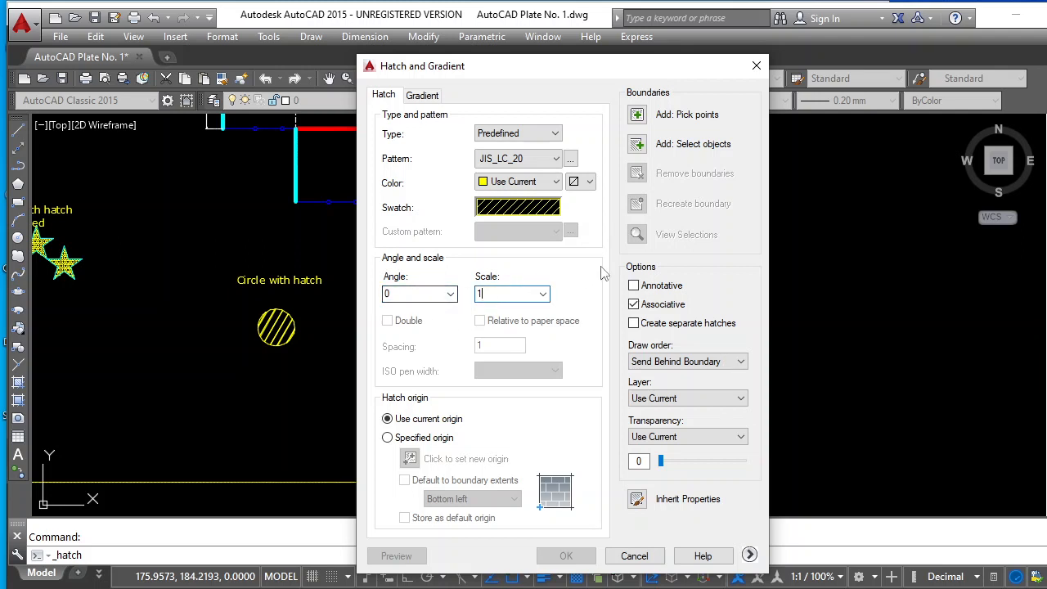
left_click(637, 116)
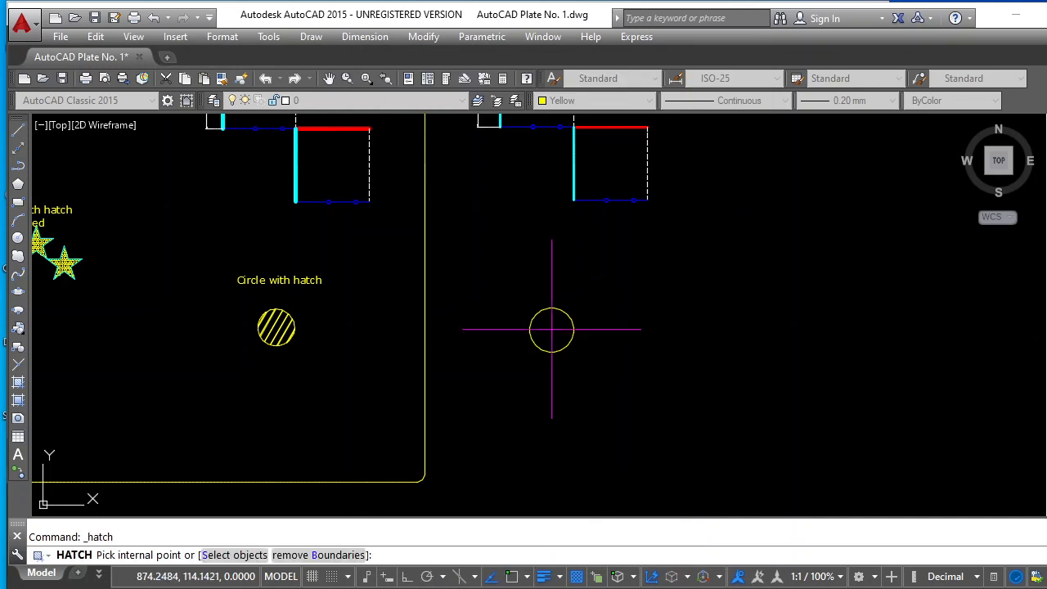
left_click(552, 330)
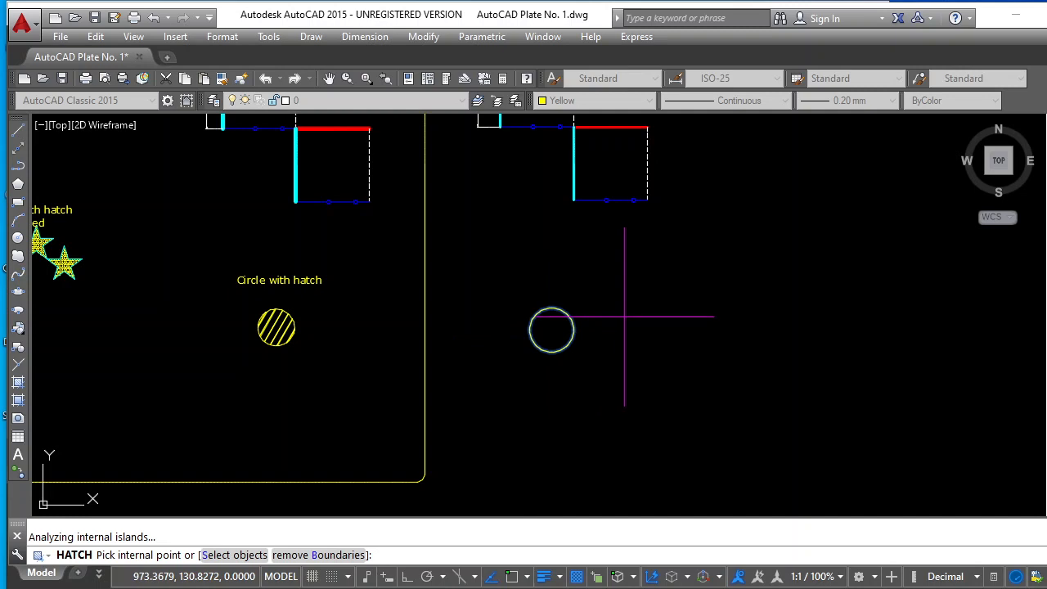
key("Return")
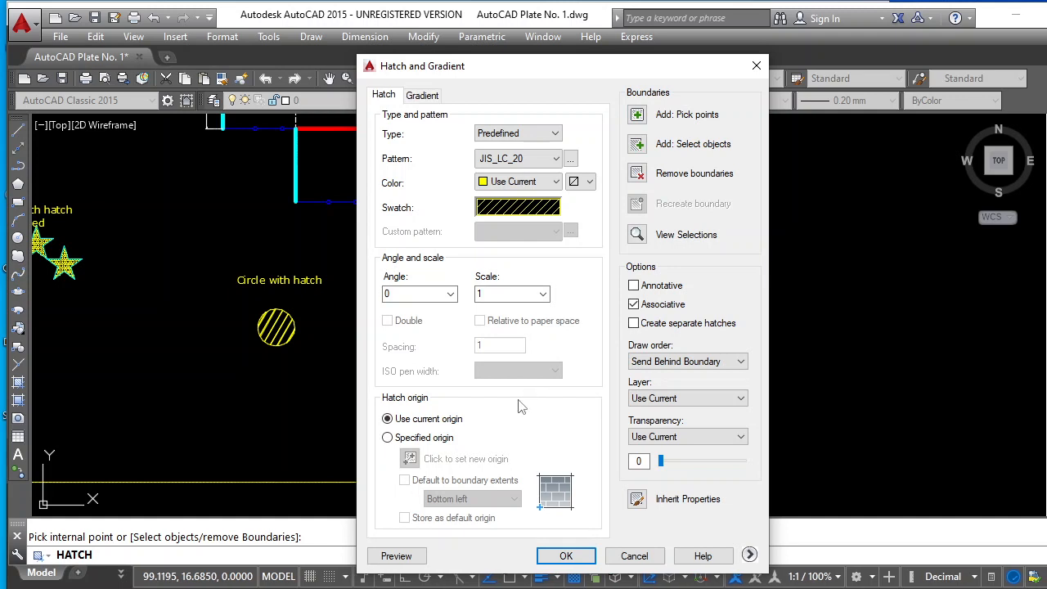
left_click(565, 556)
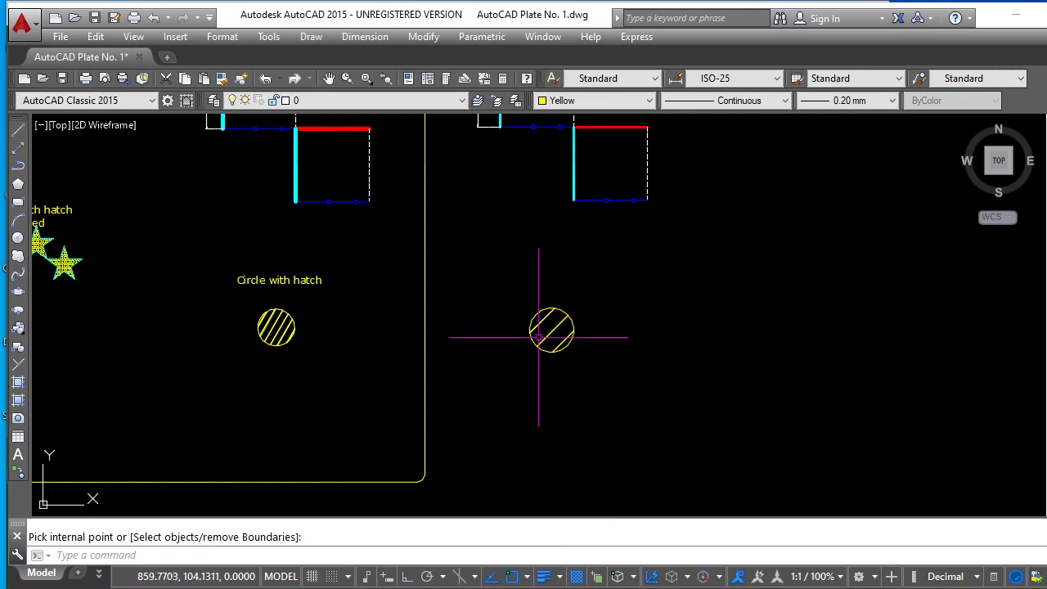
Change the properties of the new circle's hatch to angle 15 and scale 0.5
scroll(536, 338, "up", 2)
scroll(536, 338, "up", 2)
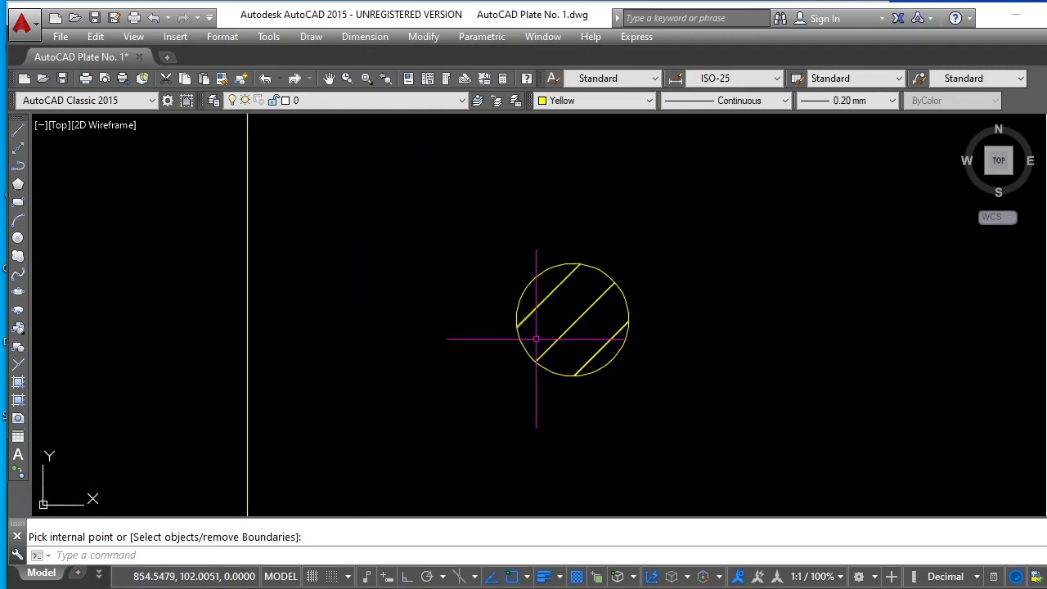
left_click(575, 320)
mouse_move(573, 321)
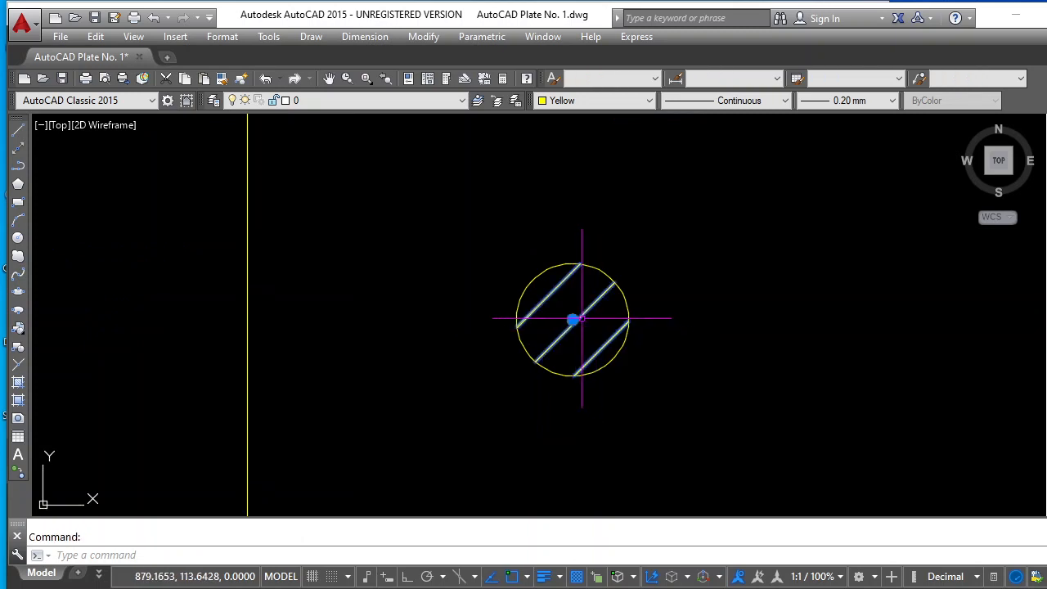
key("Escape")
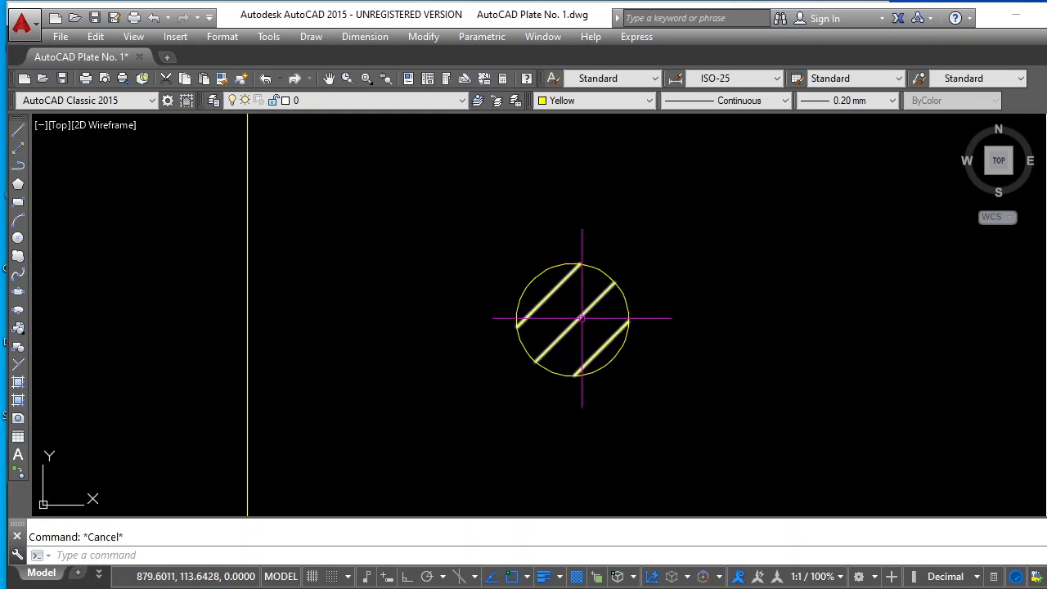
left_click(577, 319)
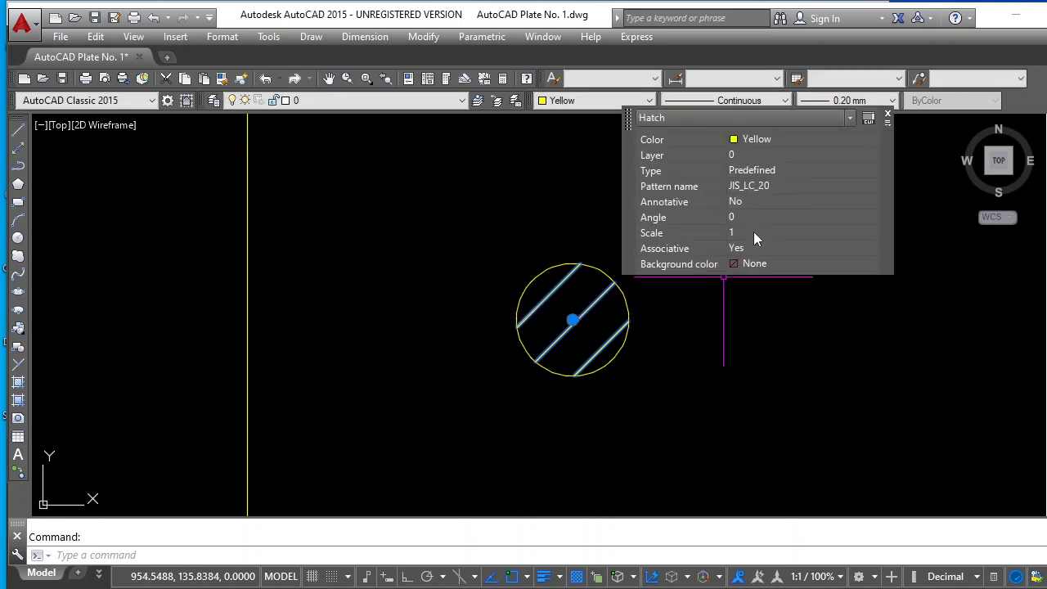
left_click(747, 218)
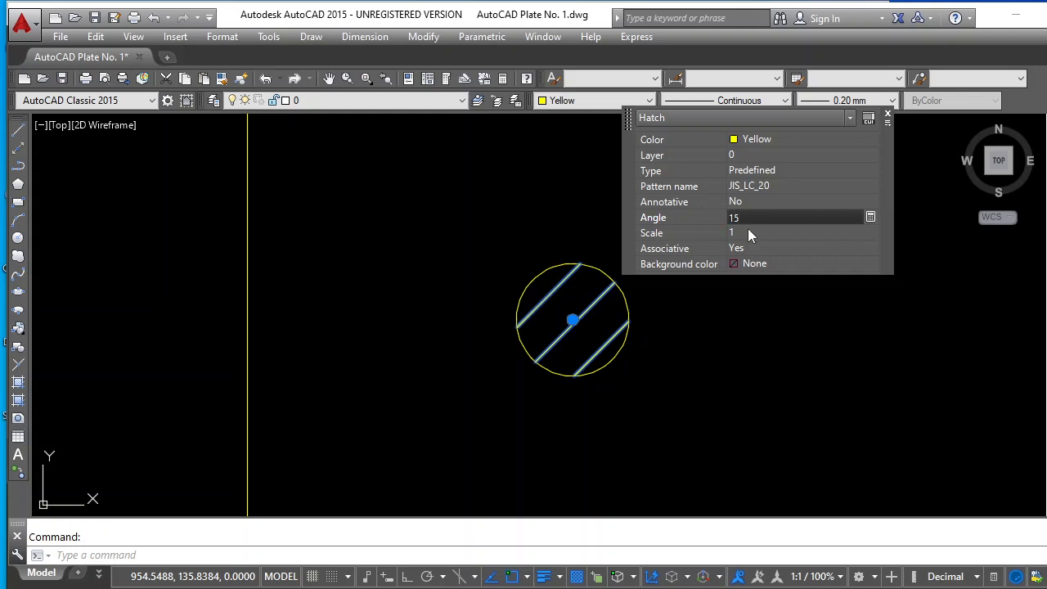
left_click(743, 232)
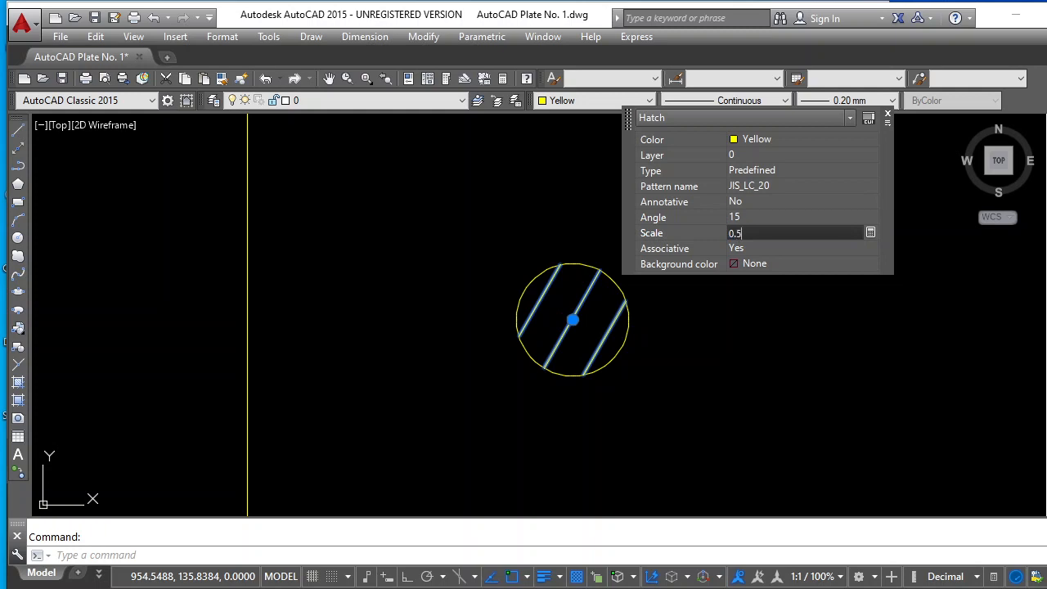
type("0.5")
key("Return")
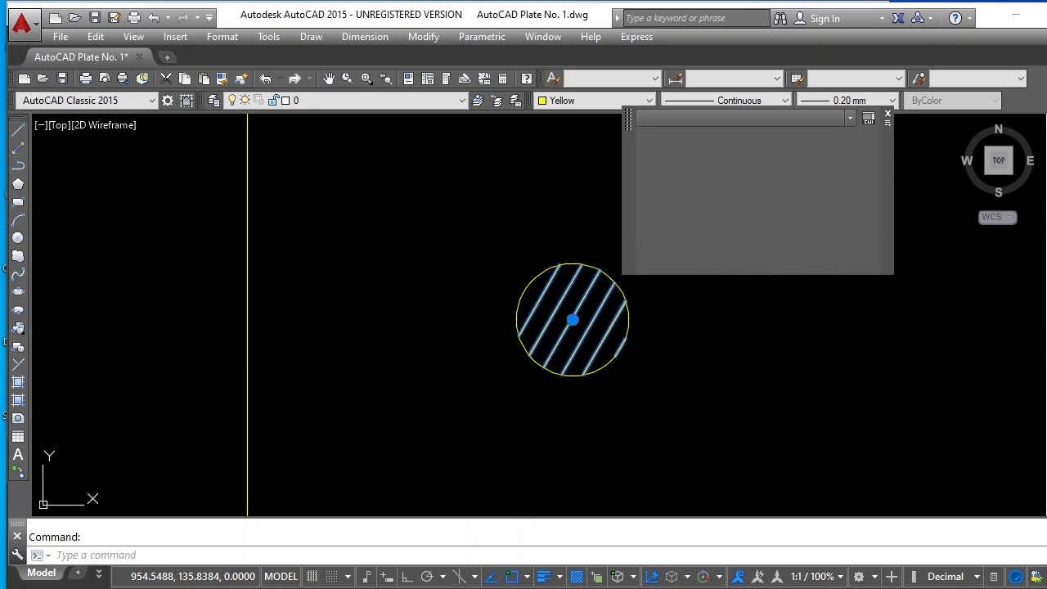
key("Escape")
scroll(691, 347, "down", 4)
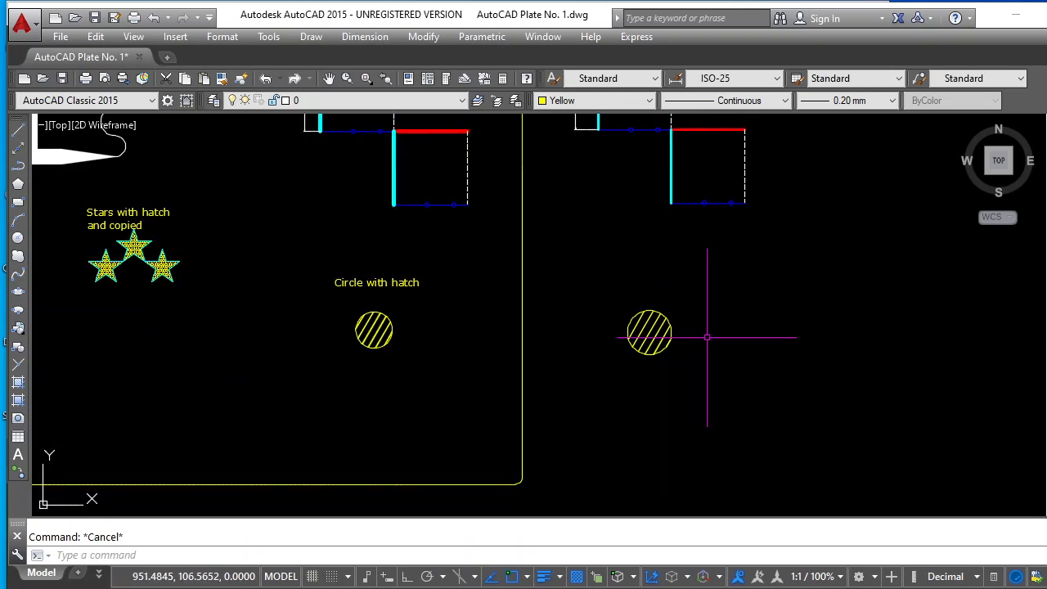
Draw another circle of radius 30 to the right of the newly hatched circle, roughly level with it
scroll(712, 336, "up", 4)
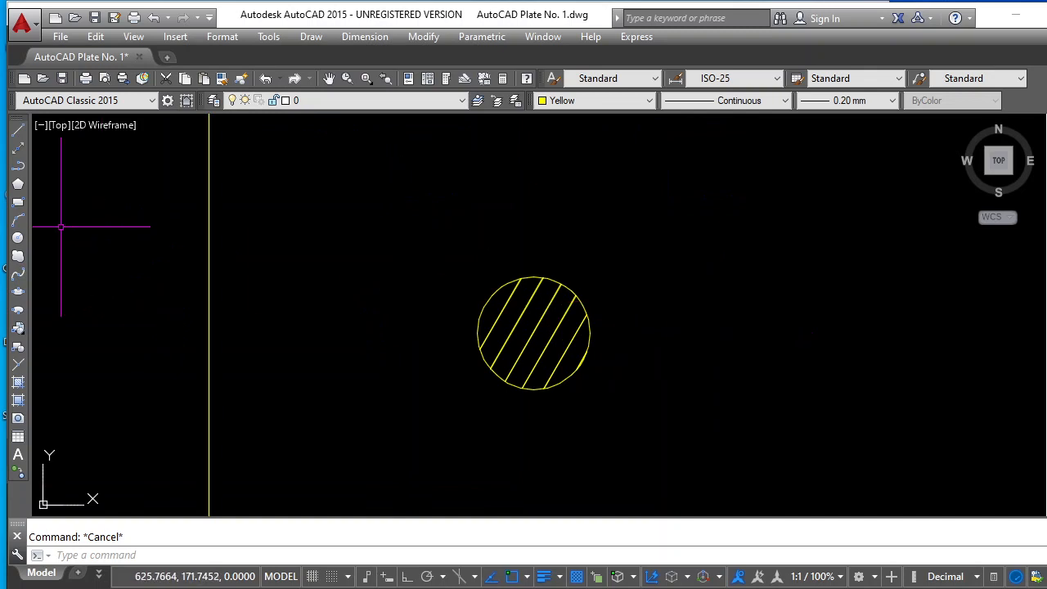
left_click(19, 238)
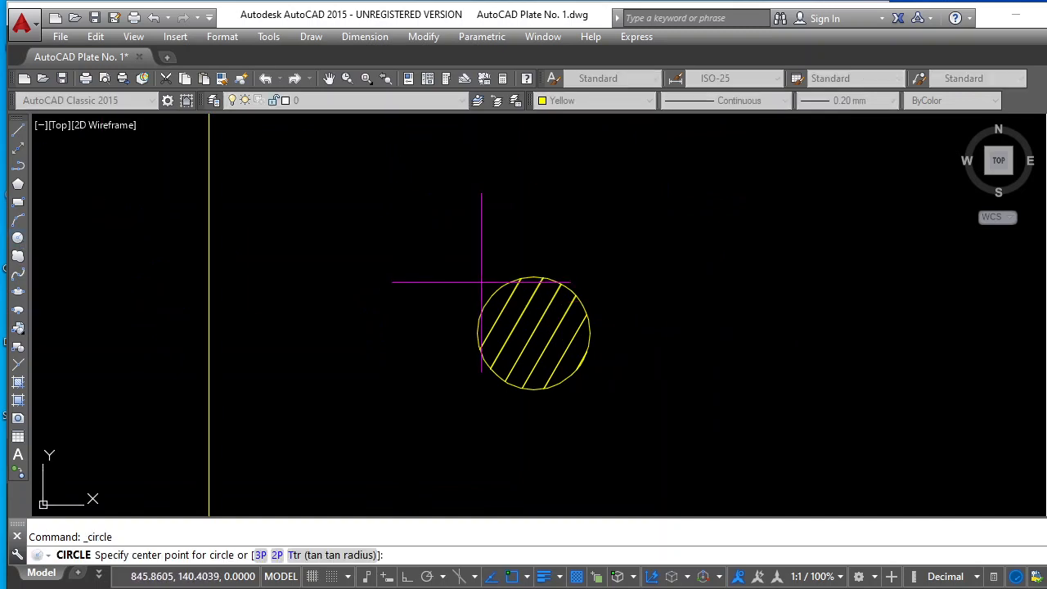
key("Escape")
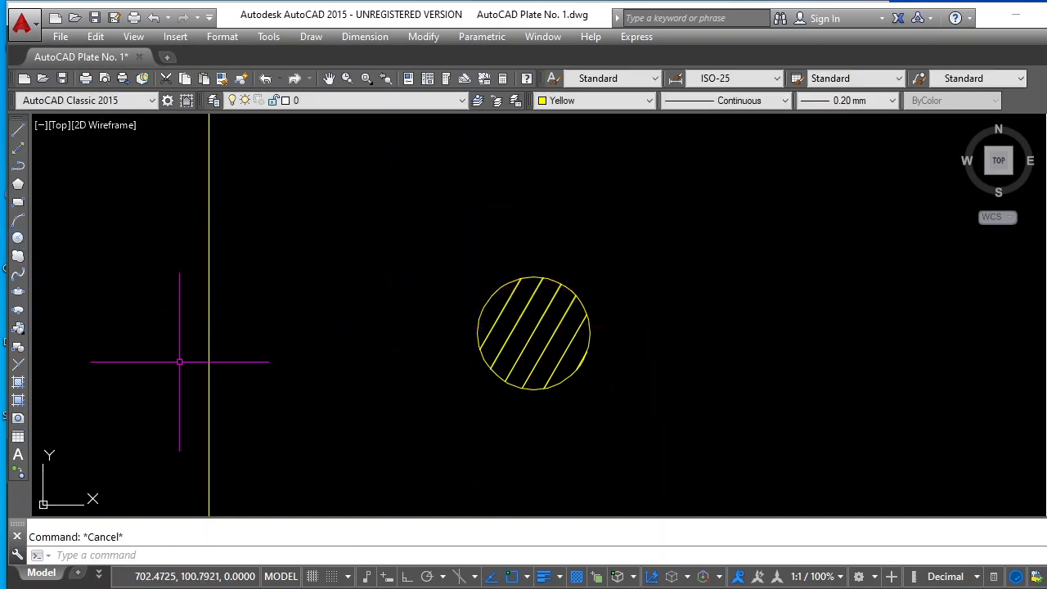
left_click(18, 237)
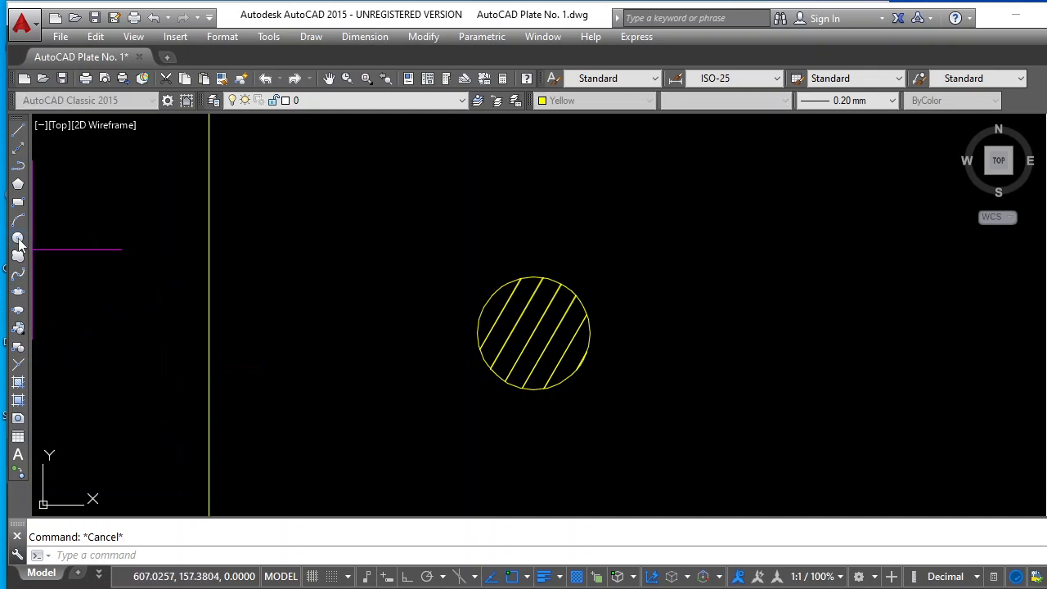
left_click(744, 327)
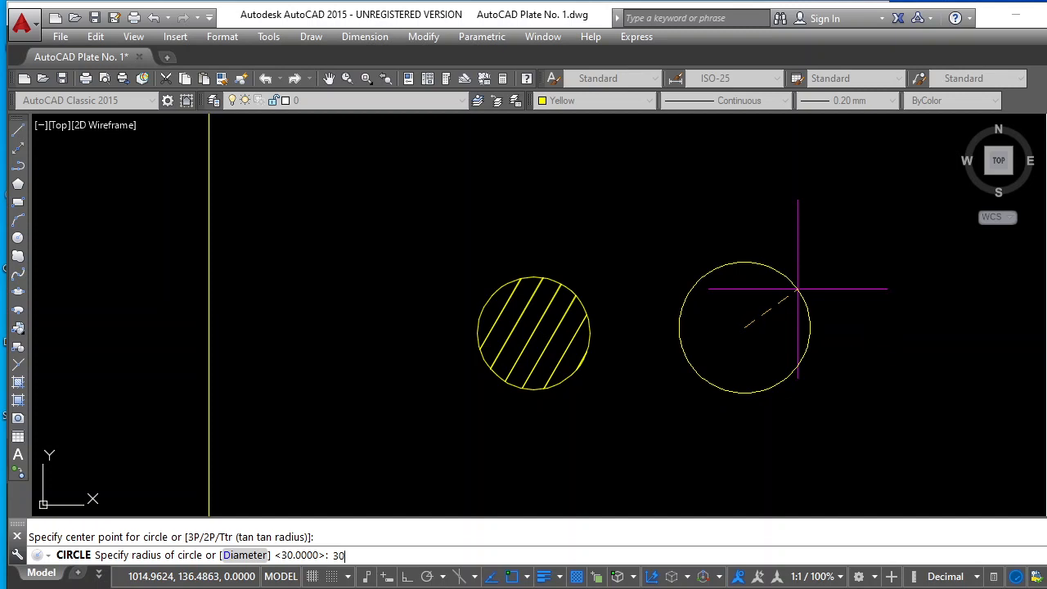
key("Return")
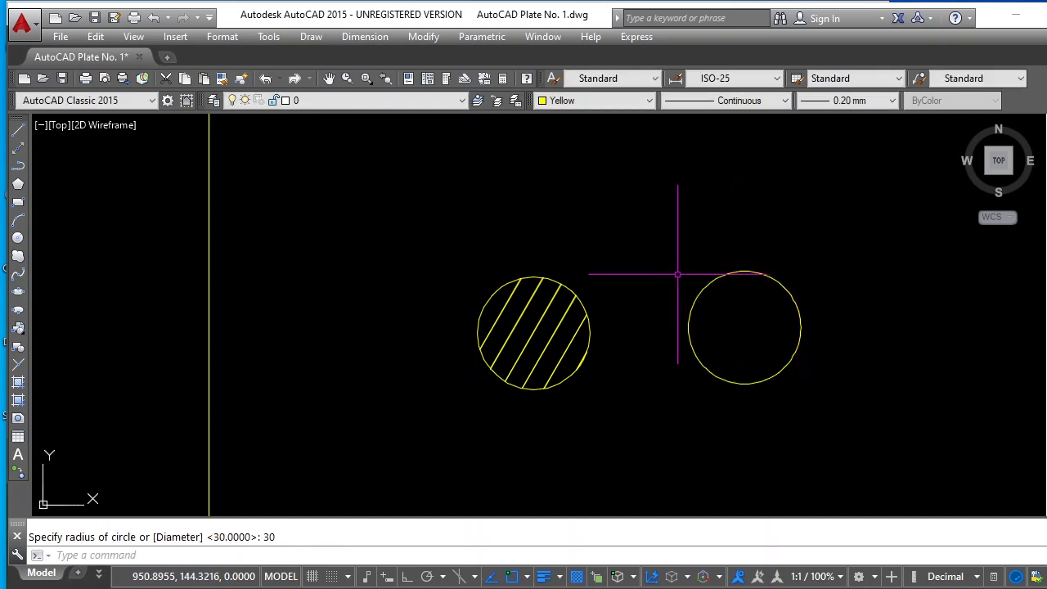
key("Escape")
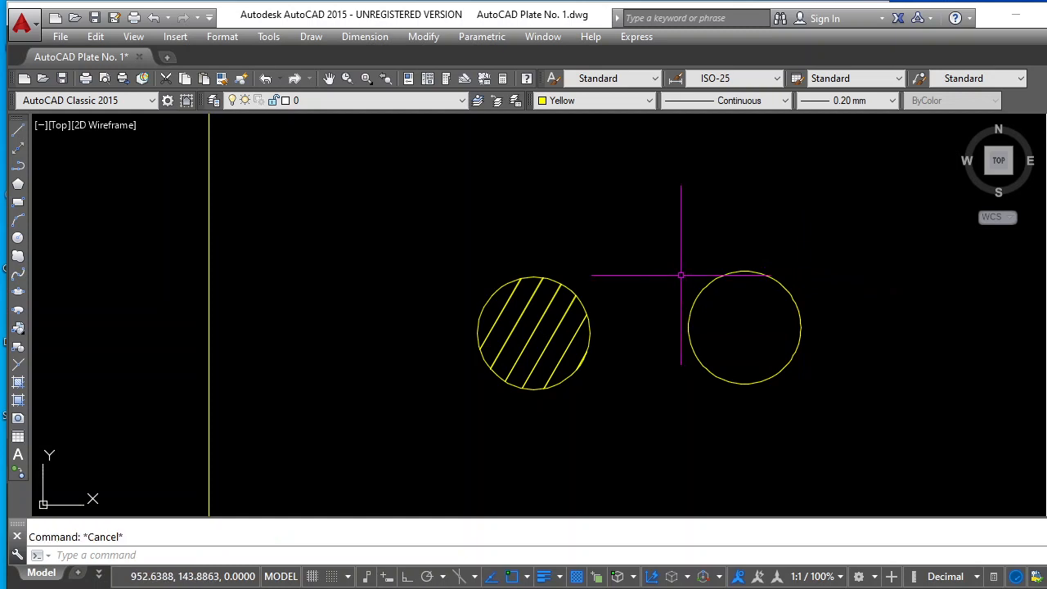
Hatch the inside of the unfilled circle with JIS_LC_20 at angle 15 and scale 0.5
left_click(18, 382)
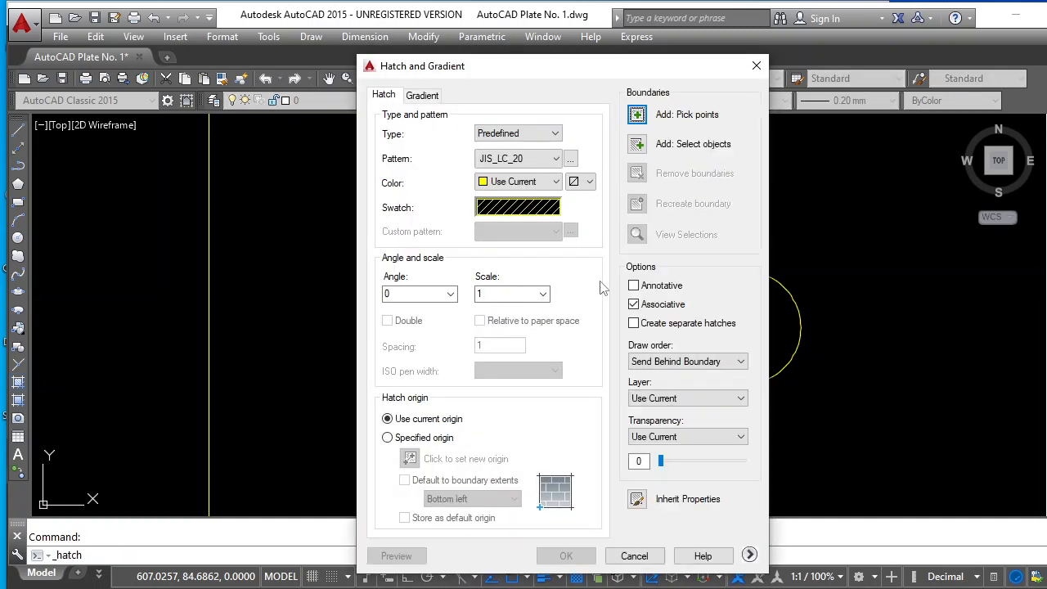
double_click(494, 294)
type("0.5")
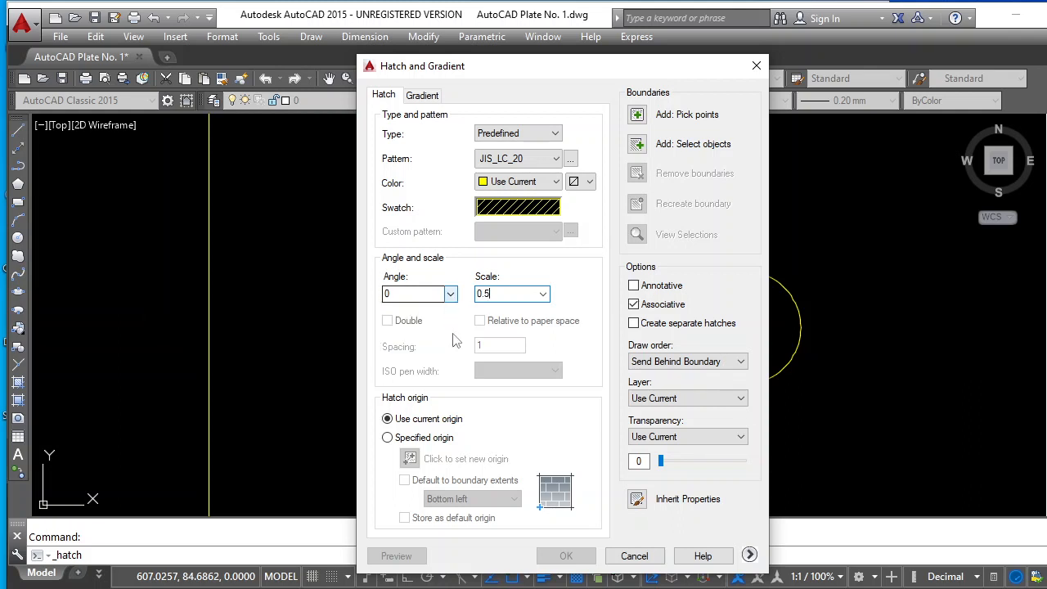
double_click(424, 296)
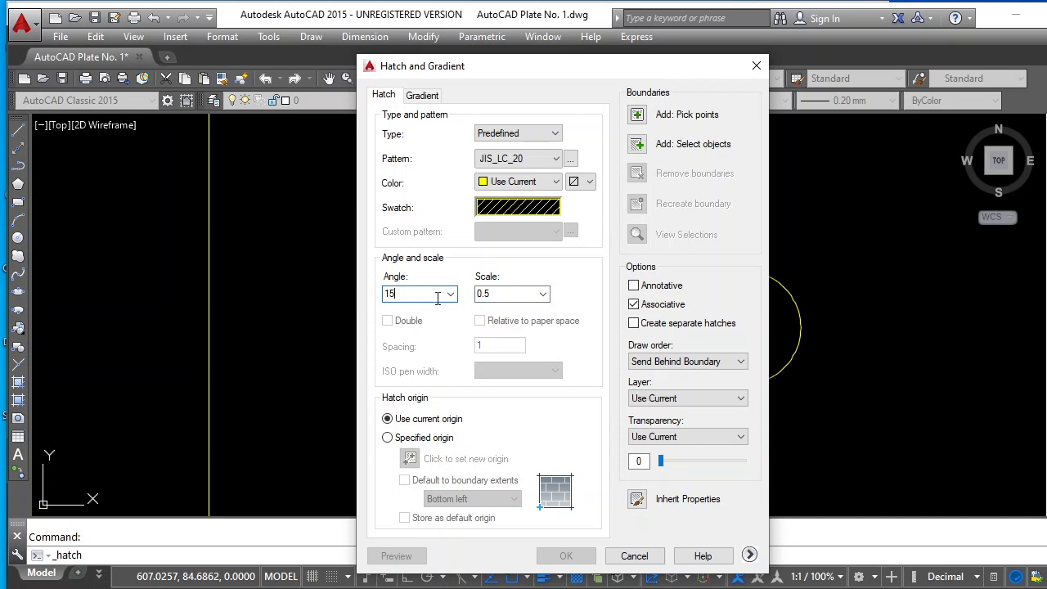
left_click(637, 115)
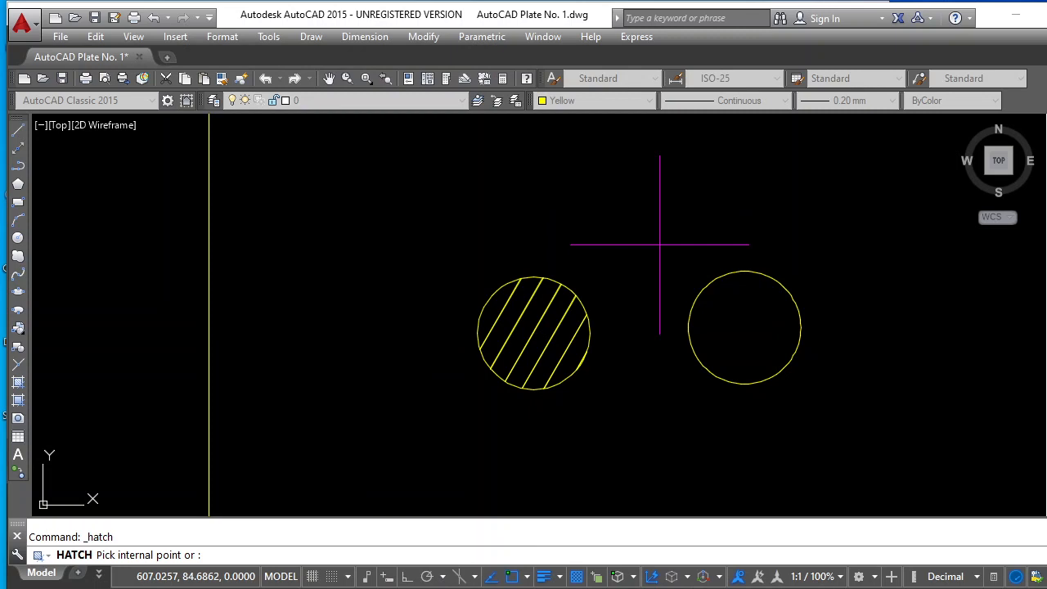
left_click(742, 322)
left_click(742, 321)
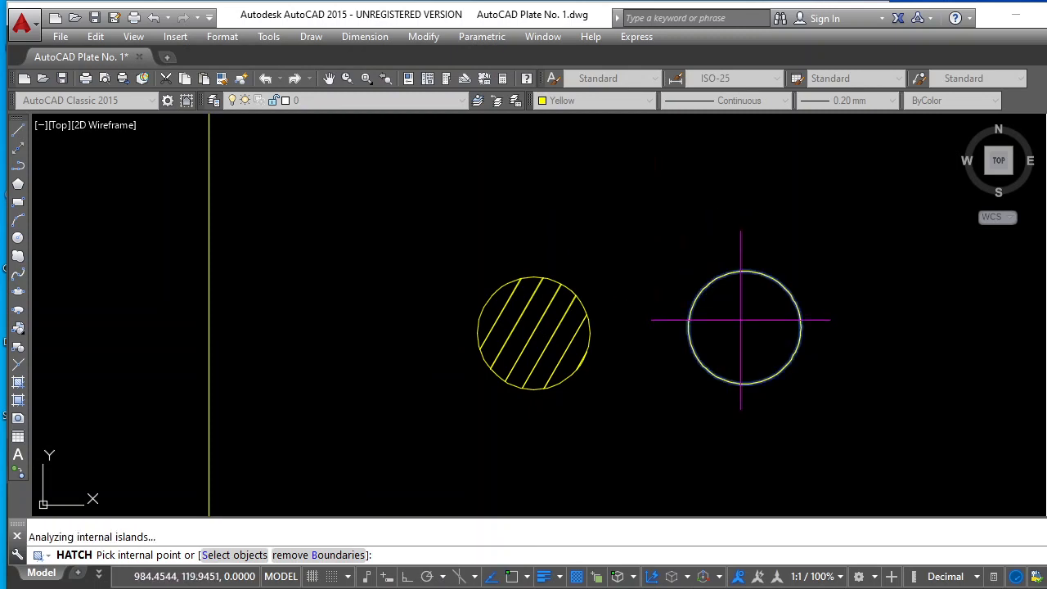
key("Return")
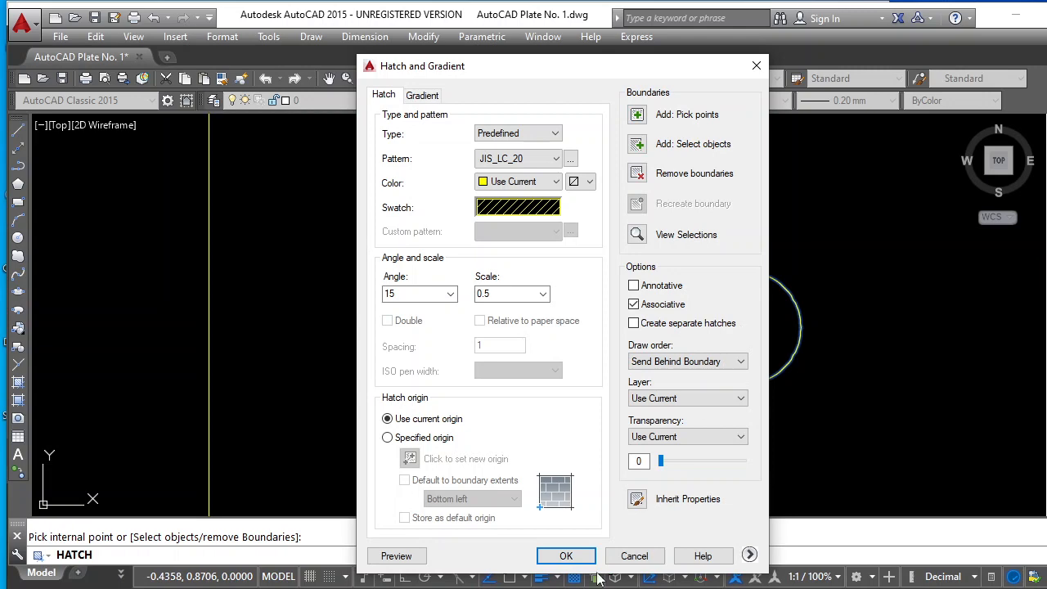
left_click(586, 559)
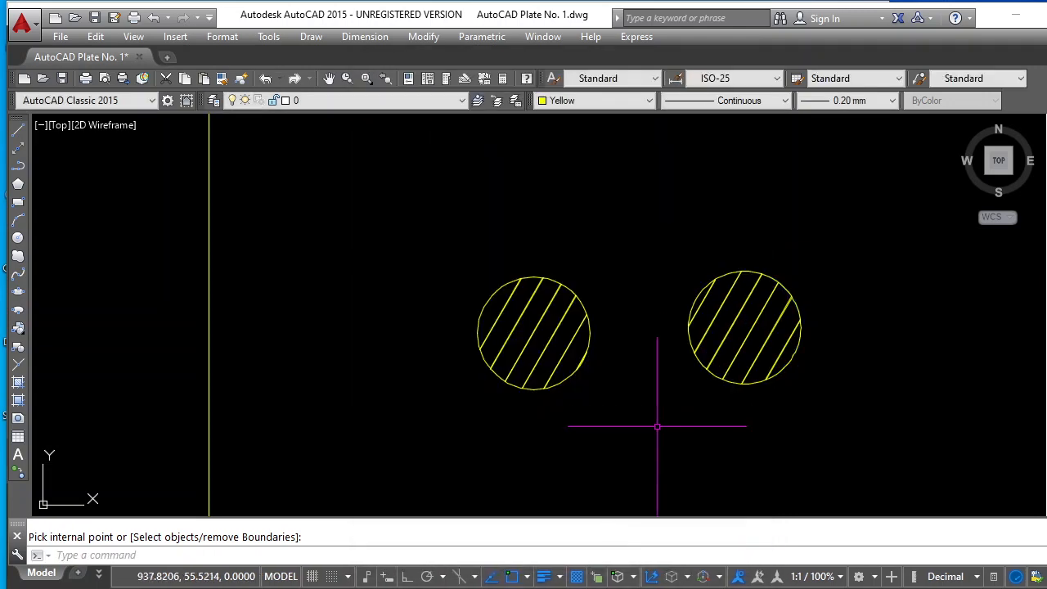
Copy the thick polyline figure and its "Making a polyline with arcs" label to the empty area right of the redrawn squares
scroll(660, 403, "down", 5)
scroll(661, 404, "down", 2)
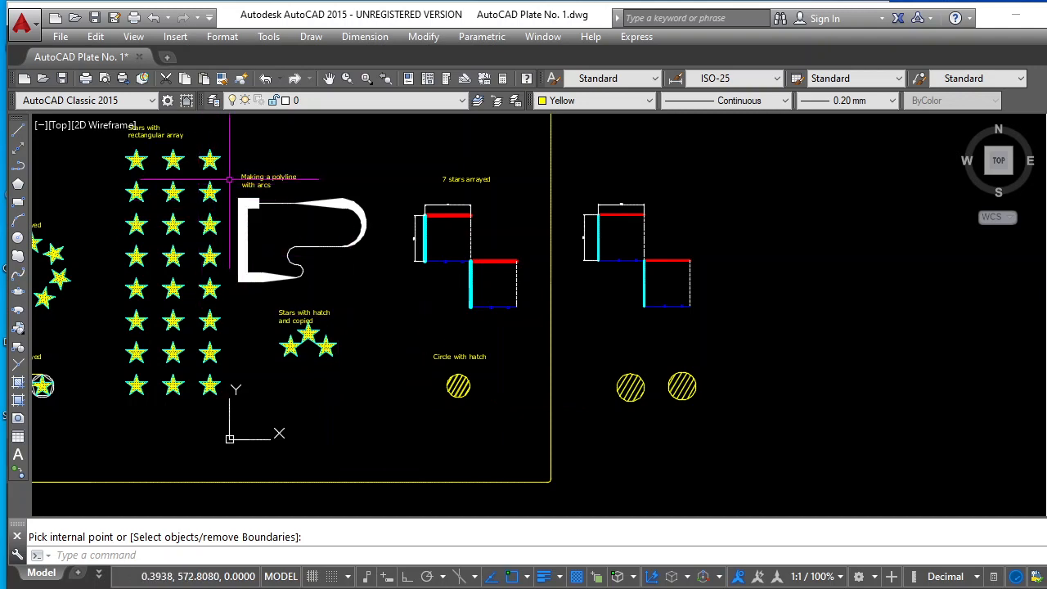
scroll(233, 175, "up", 4)
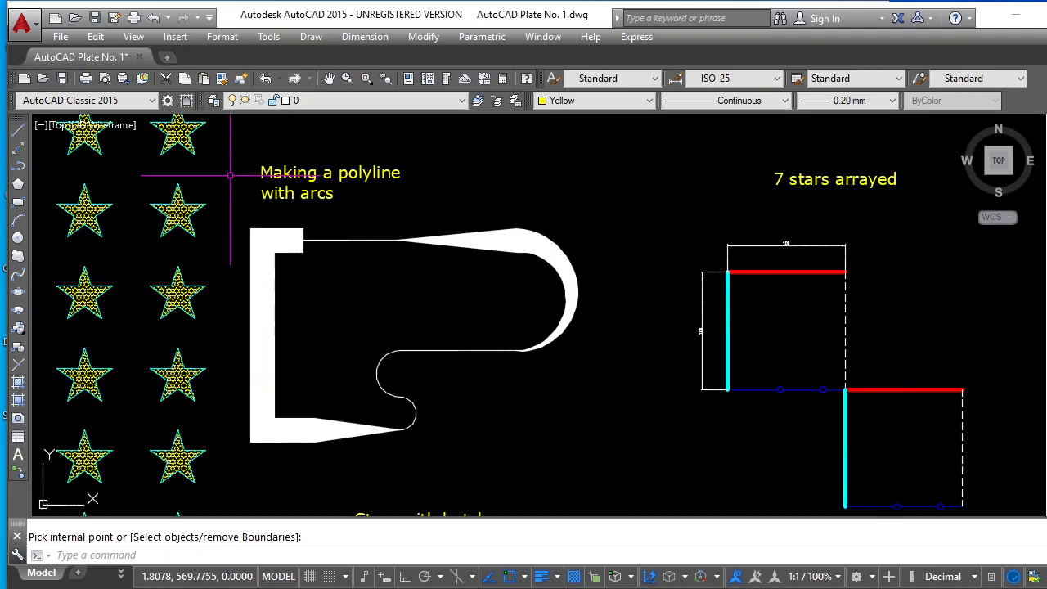
scroll(229, 175, "down", 3)
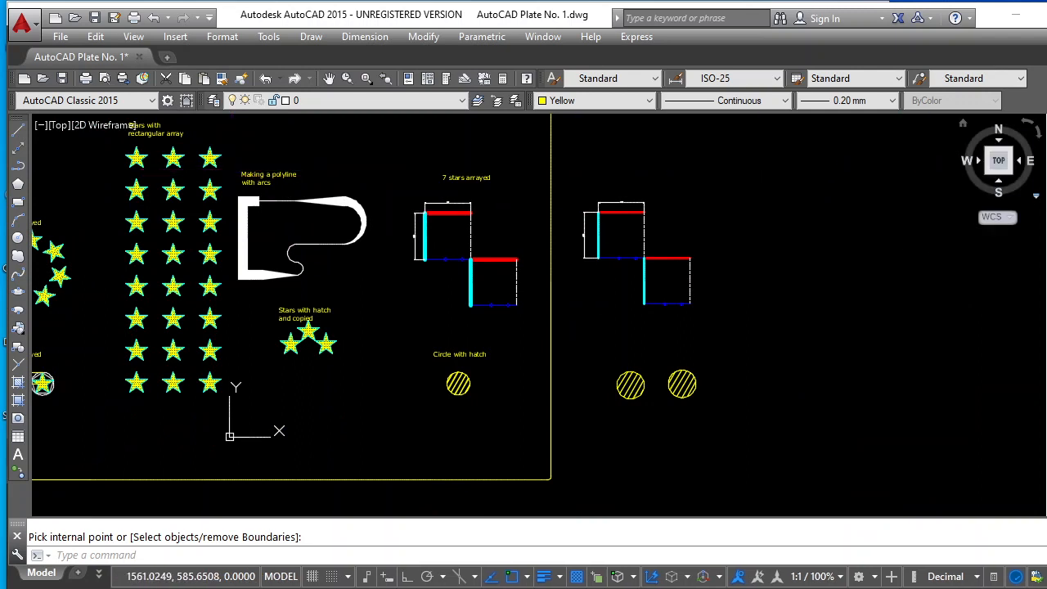
left_click(1046, 148)
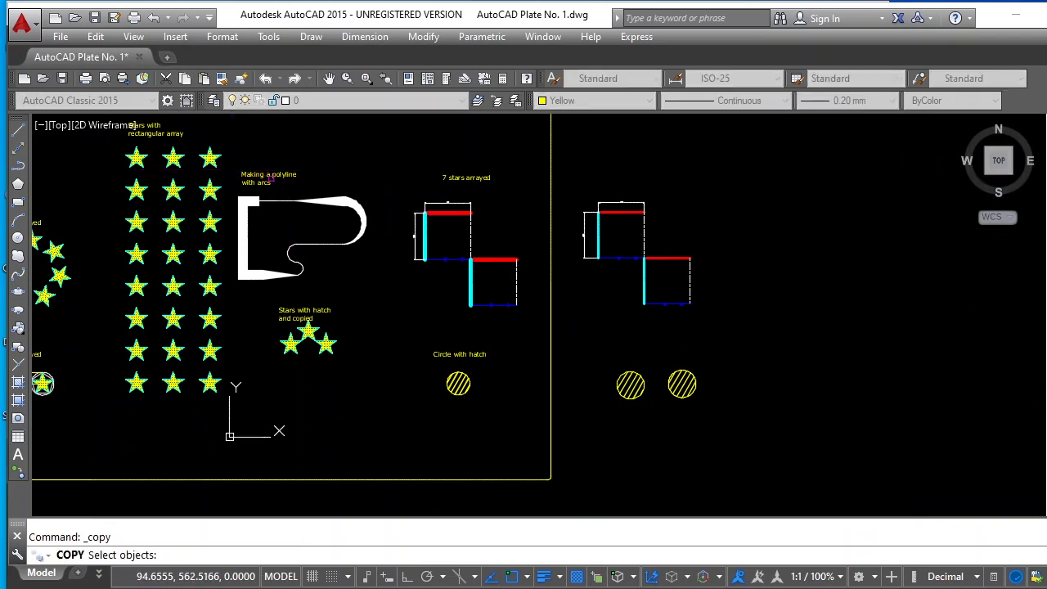
left_click(236, 164)
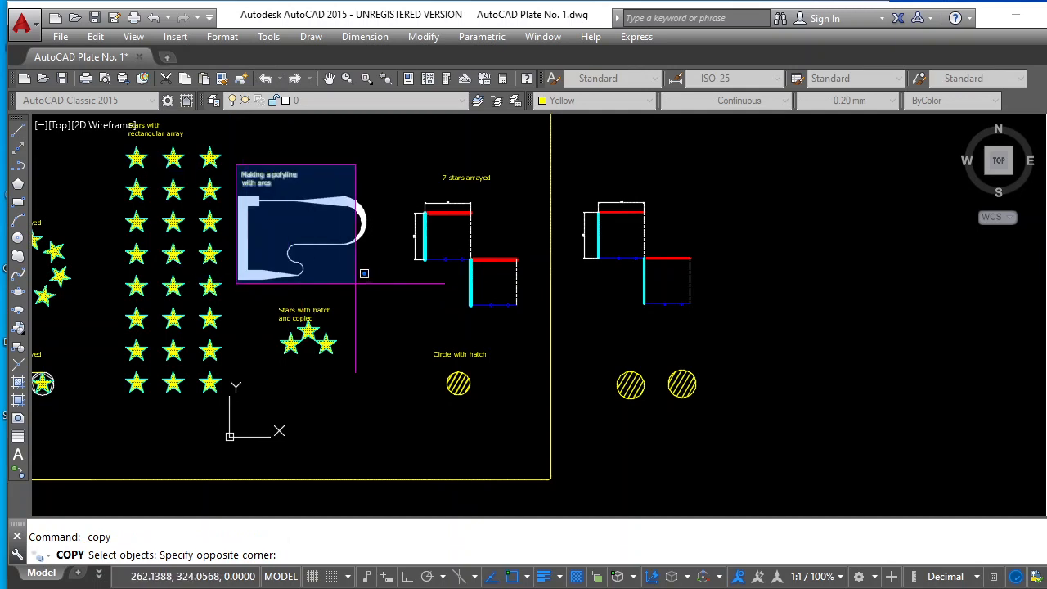
left_click(381, 290)
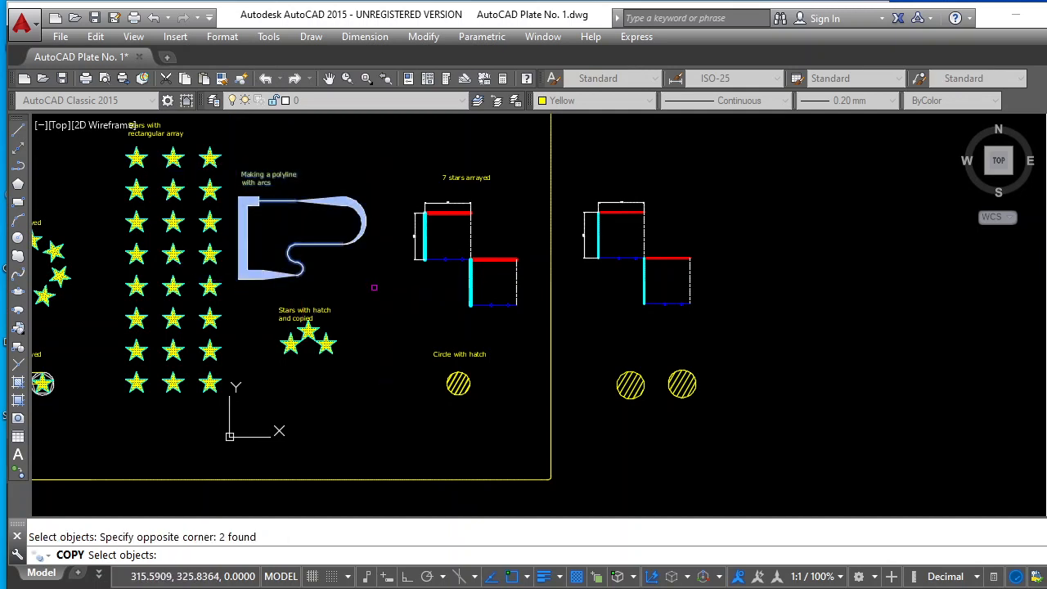
key("Return")
left_click(262, 197)
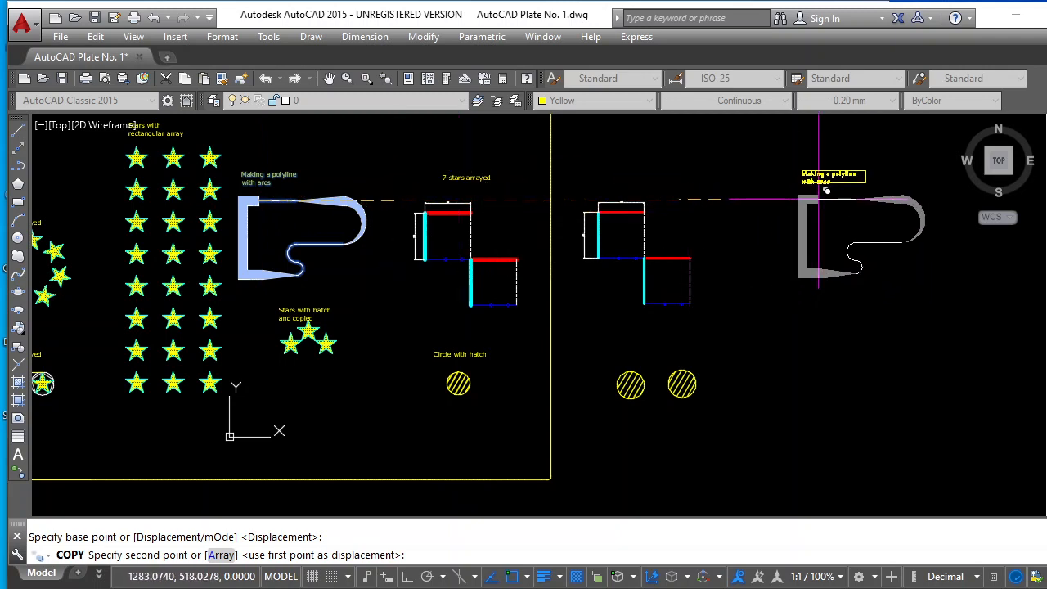
left_click(819, 197)
key("Escape")
Start a polyline right of the copied sample with starting and ending widths of 0, and turn on Ortho mode
scroll(927, 227, "up", 2)
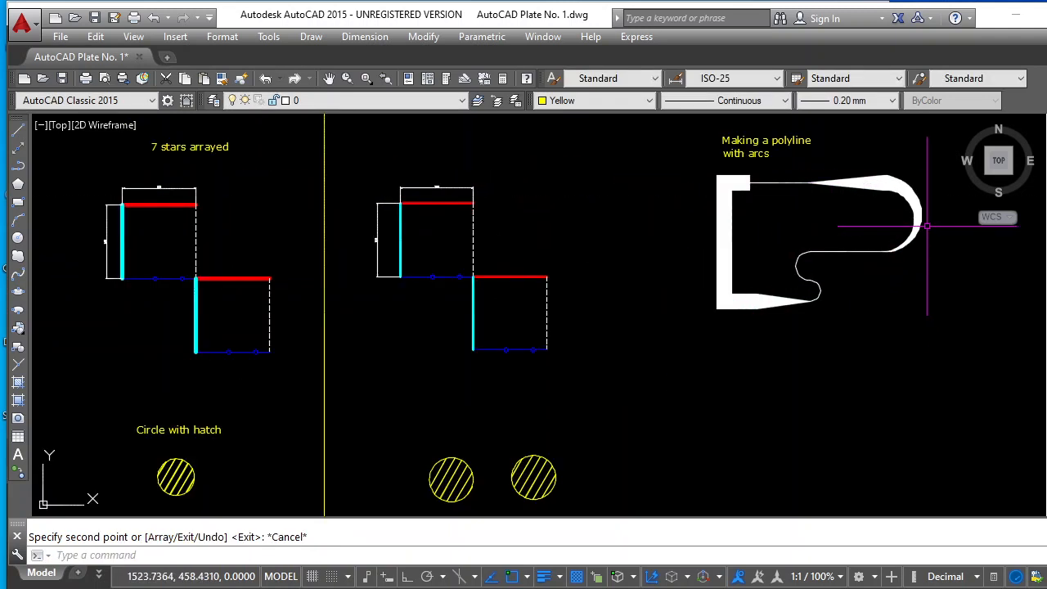
scroll(835, 201, "up", 1)
scroll(842, 215, "down", 1)
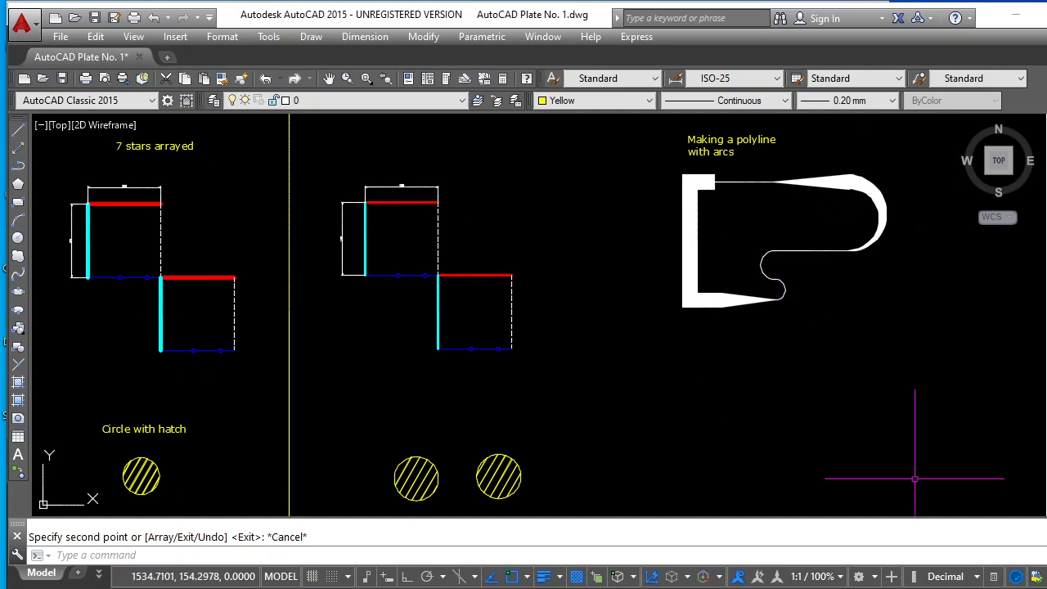
middle_click_drag(1044, 514, 1045, 481)
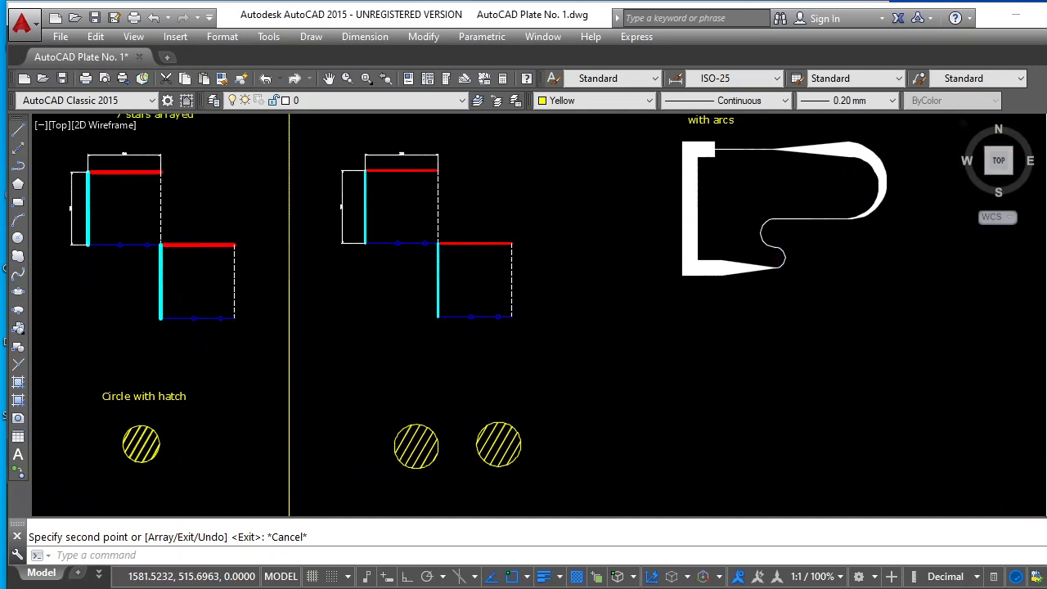
scroll(928, 160, "up", 2)
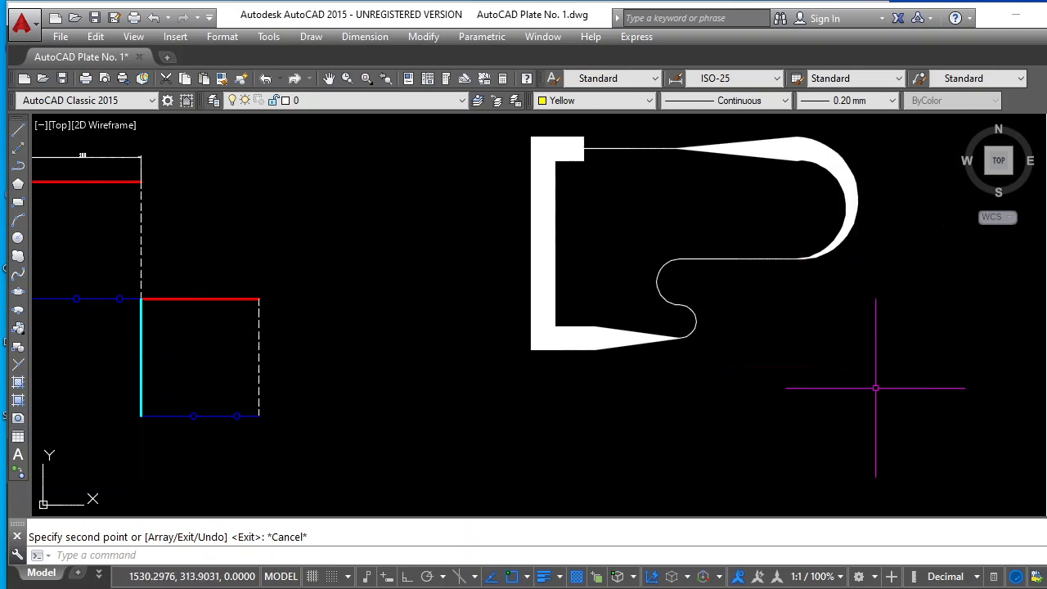
left_click(328, 78)
left_click_drag(706, 332, 347, 410)
key("Escape")
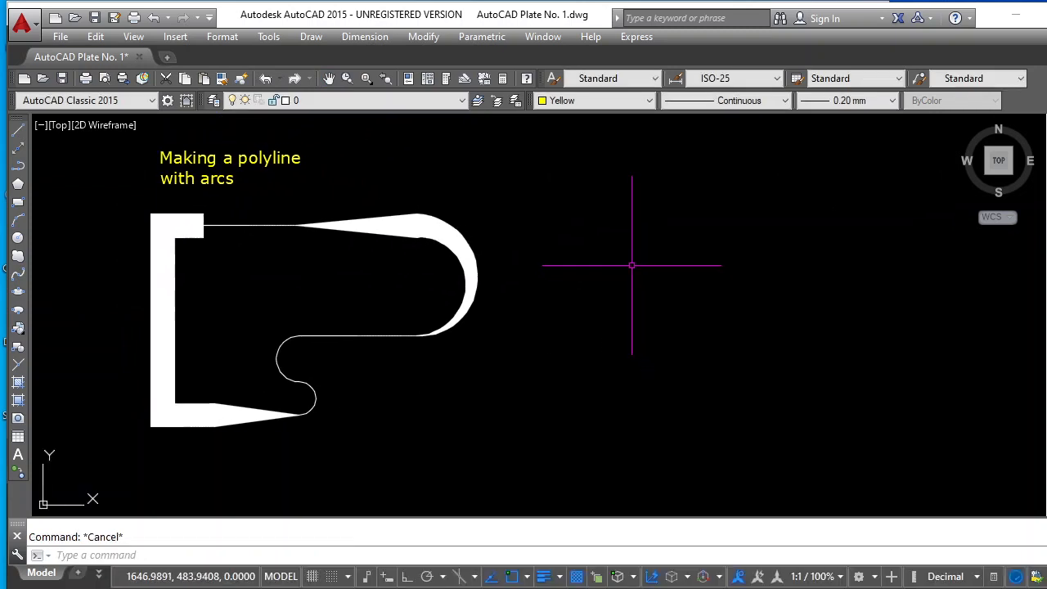
left_click(18, 166)
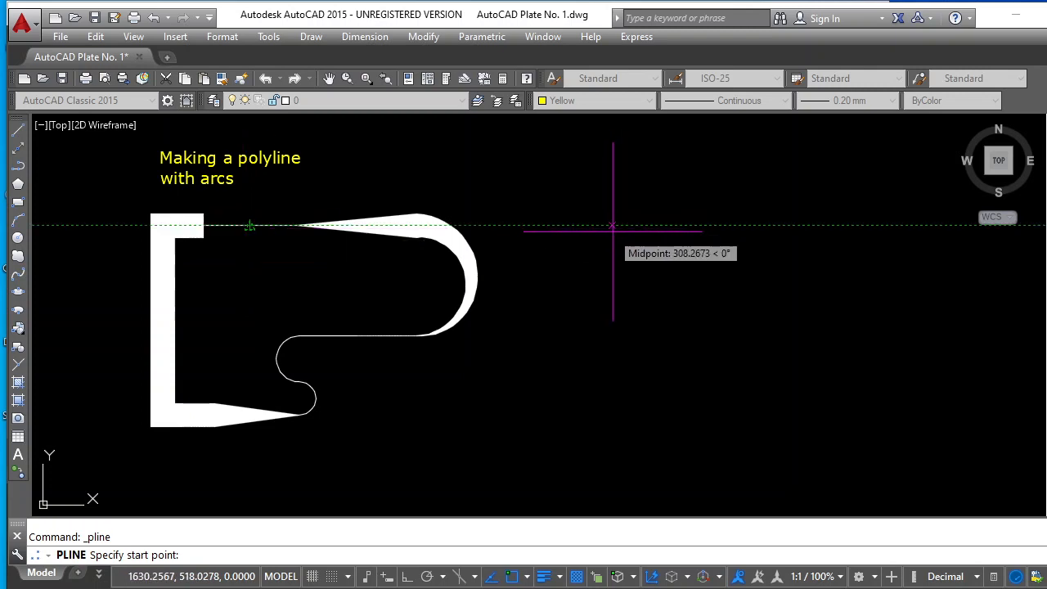
left_click(643, 226)
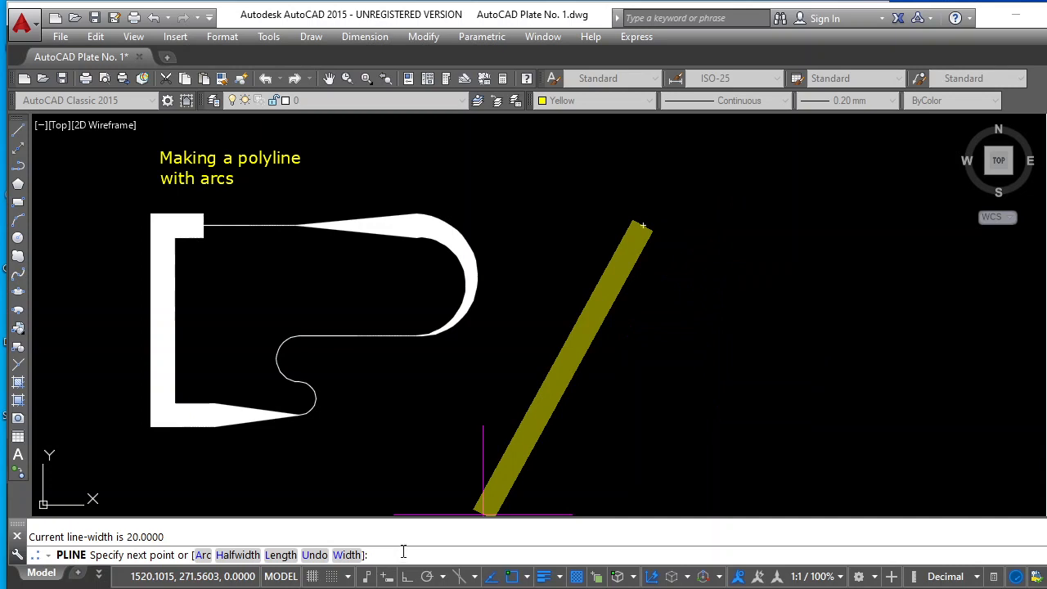
key("Return")
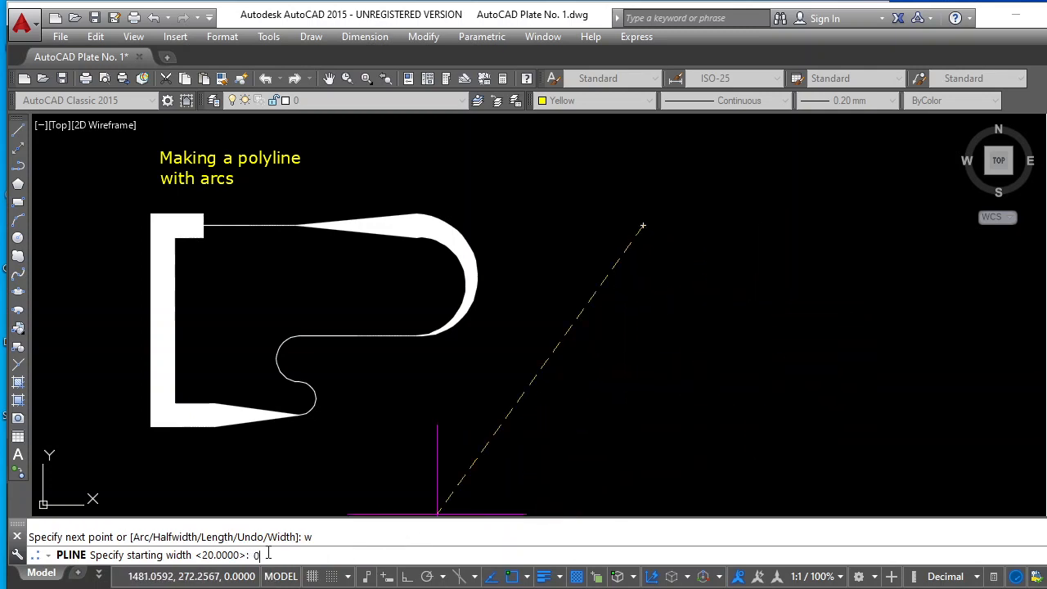
key("Return")
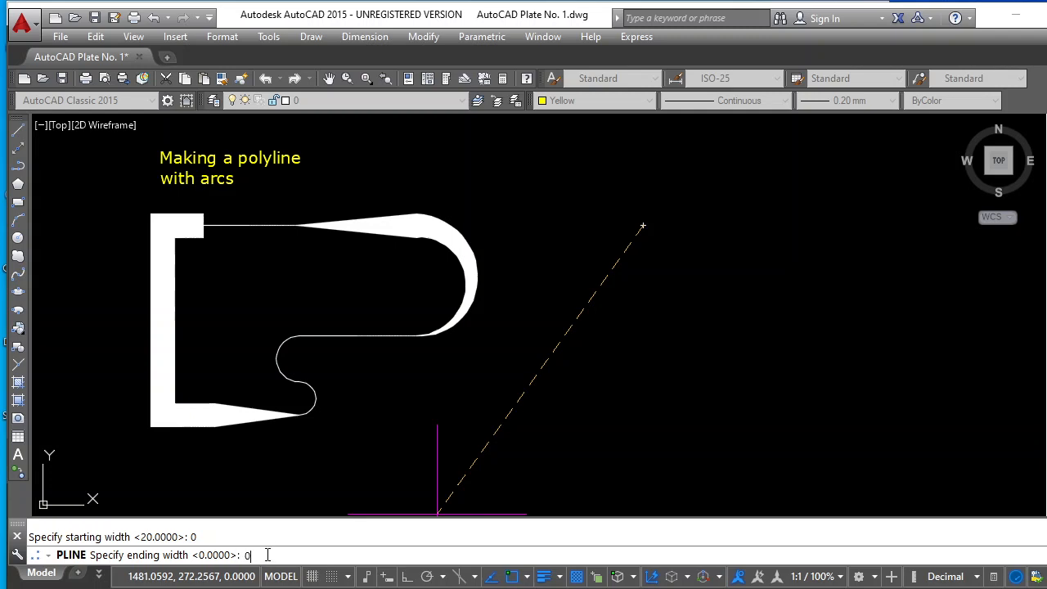
type("0")
key("Return")
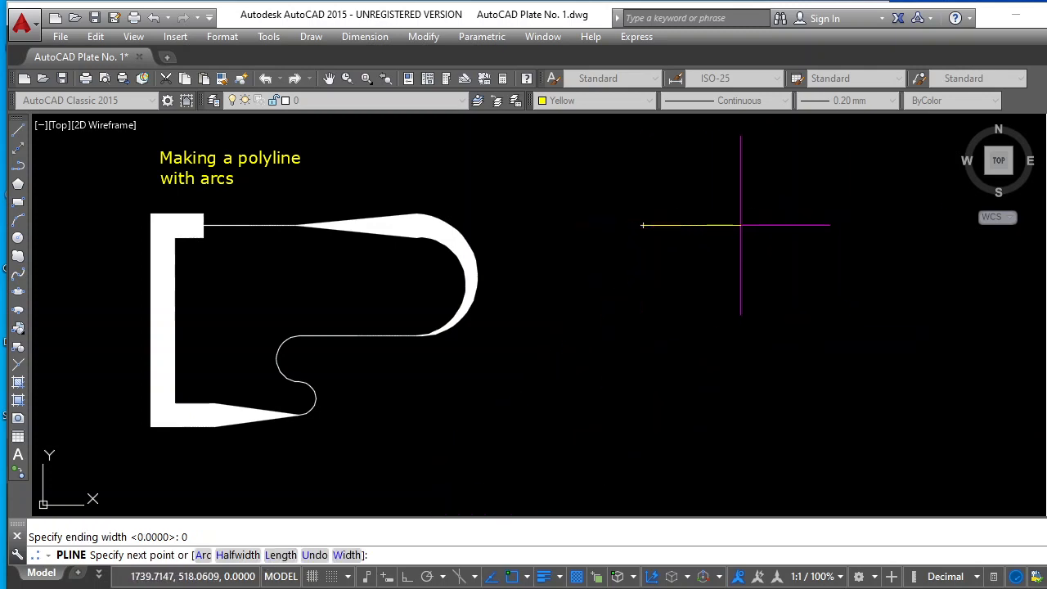
left_click(407, 577)
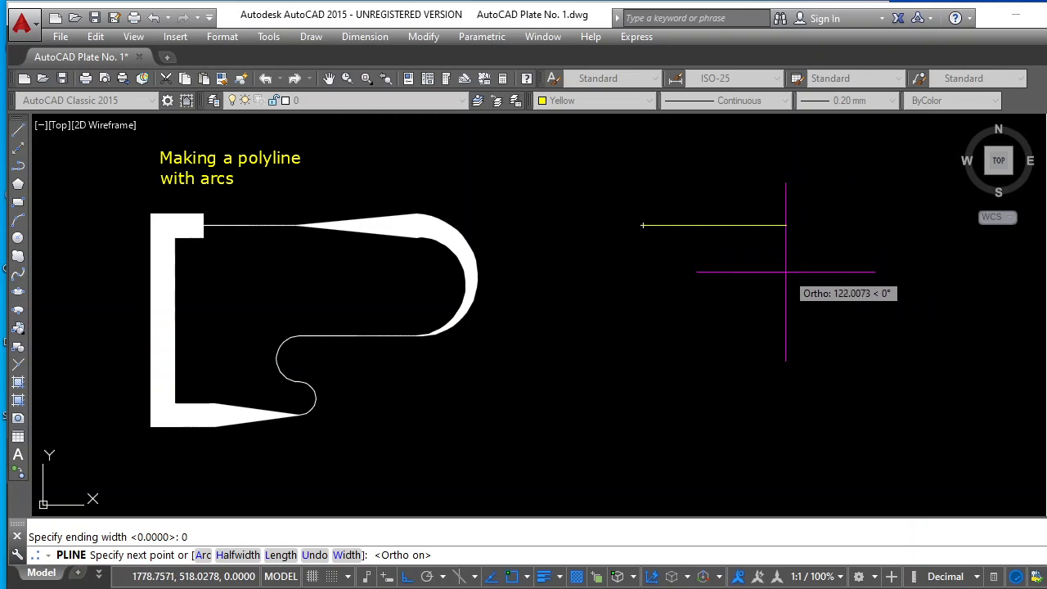
type("40")
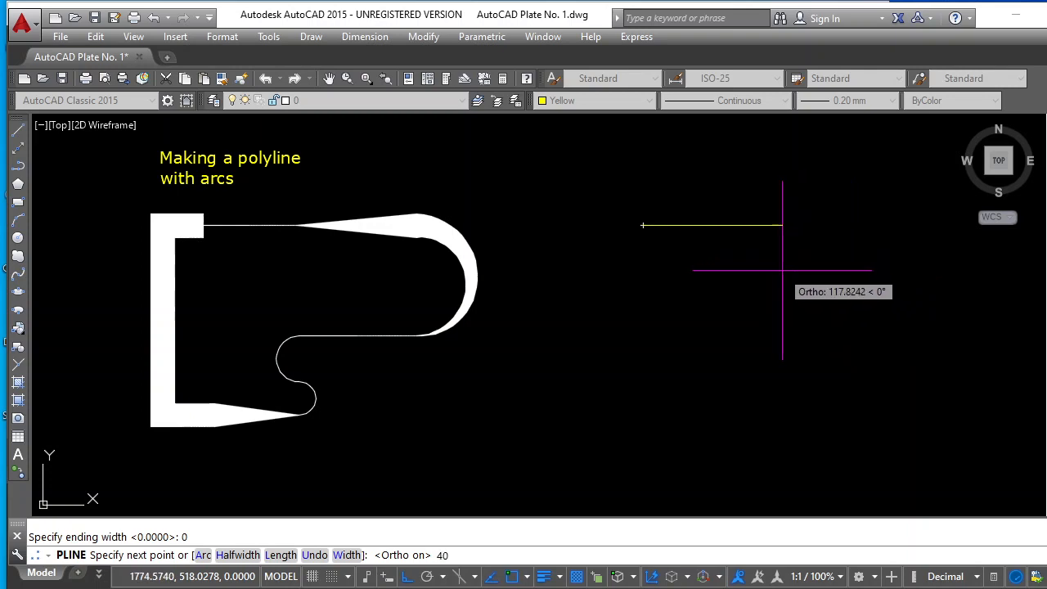
key("Return")
key("Return")
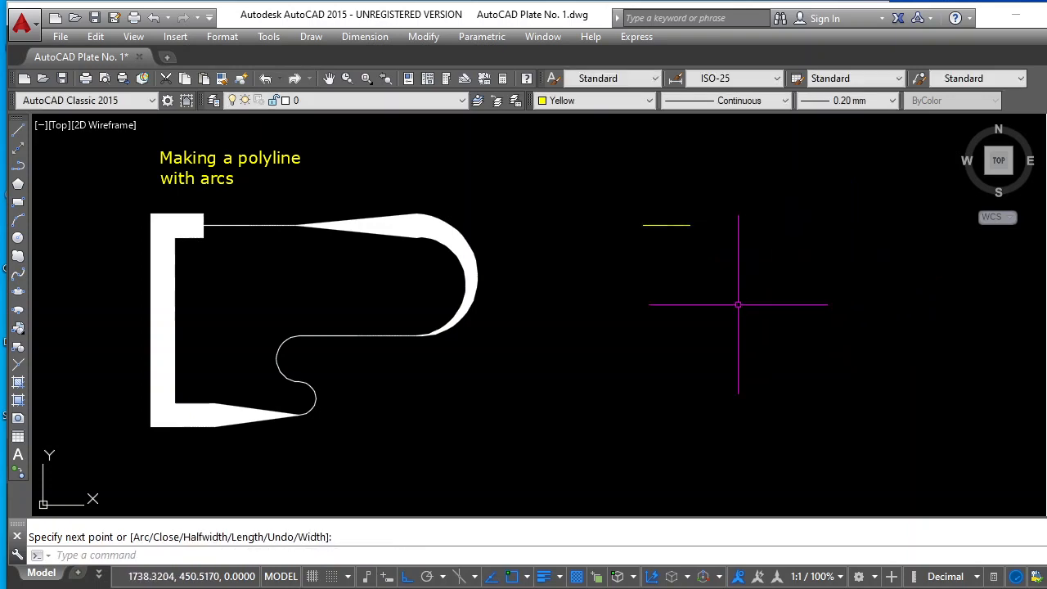
key("Escape")
left_click(679, 224)
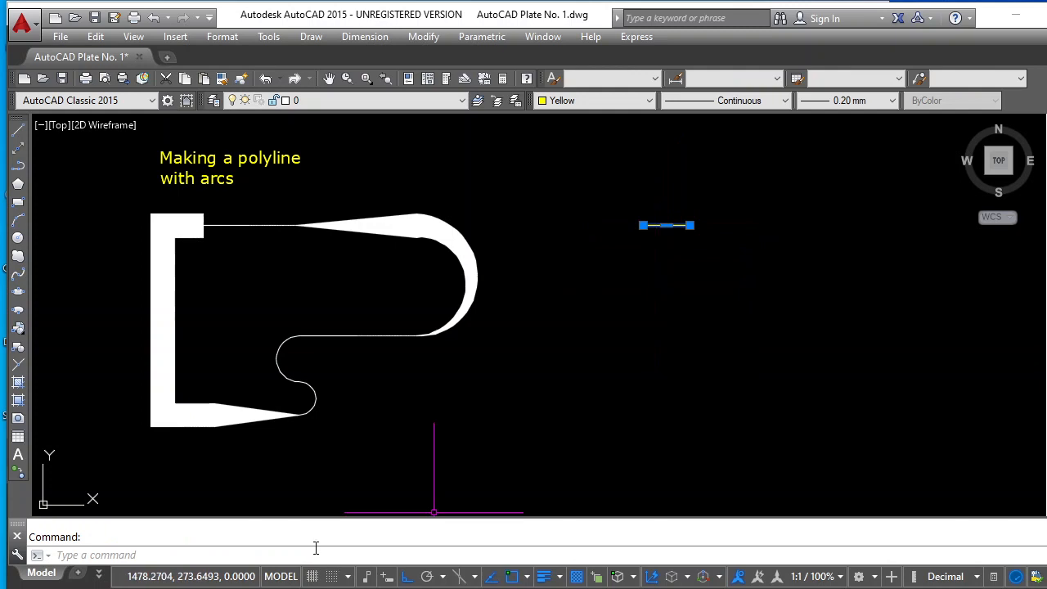
key("Delete")
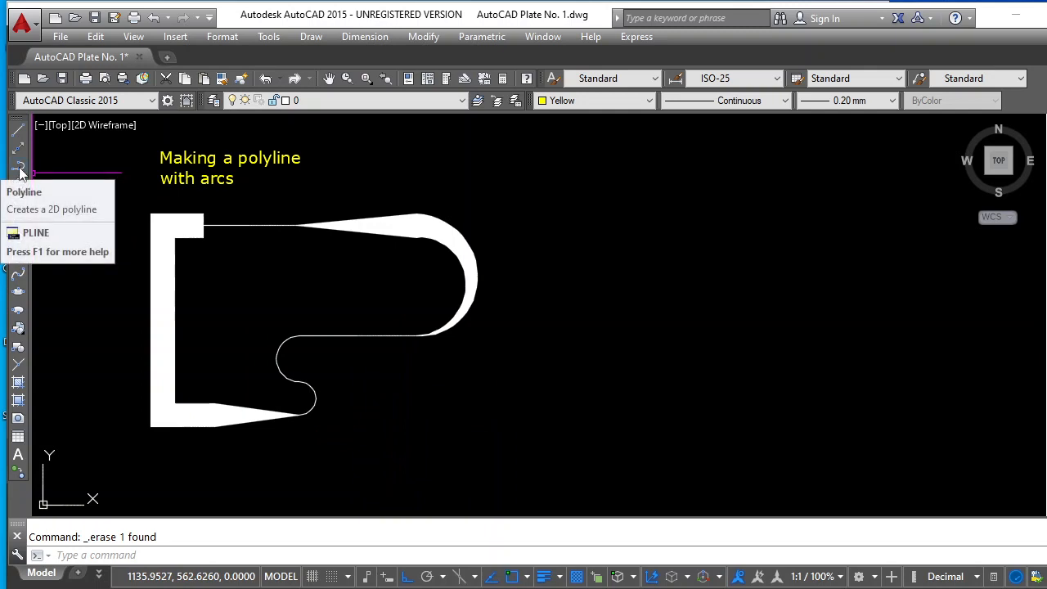
Start a polyline to the right of the sample figure with an 80-unit horizontal segment running rightward
left_click(19, 167)
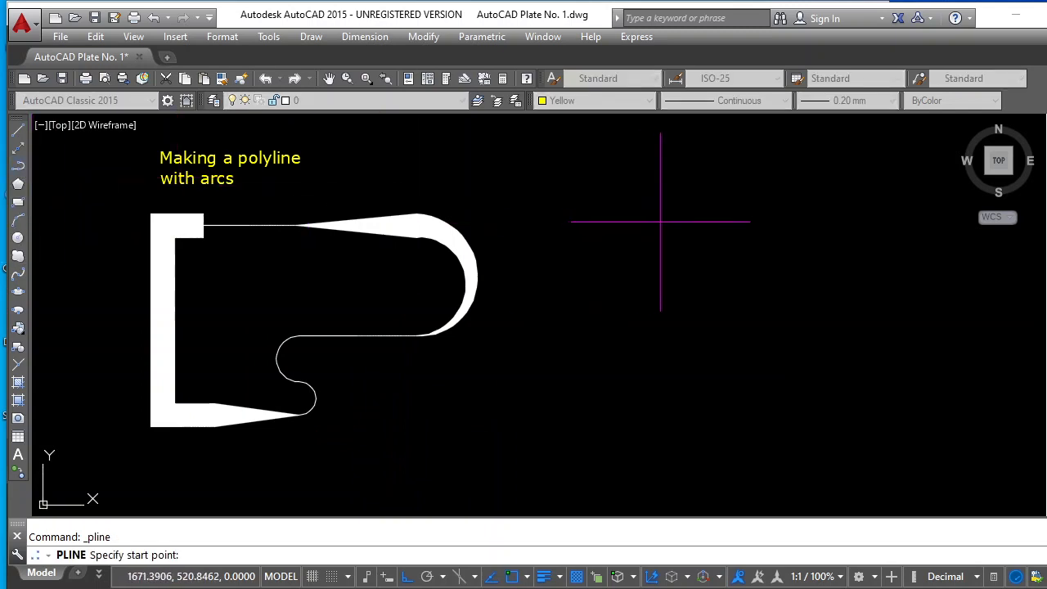
left_click(639, 221)
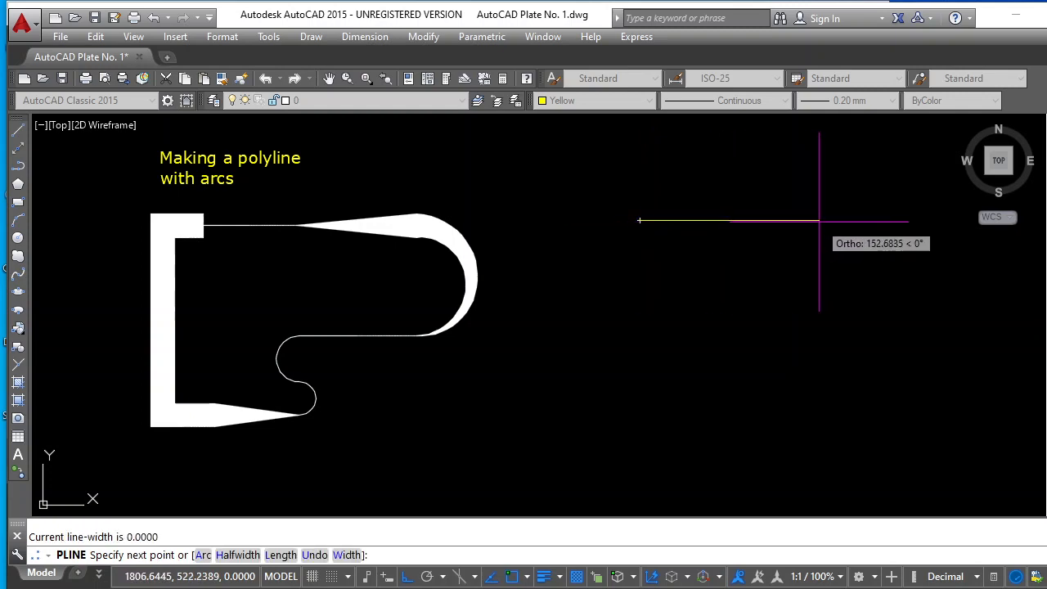
type("8")
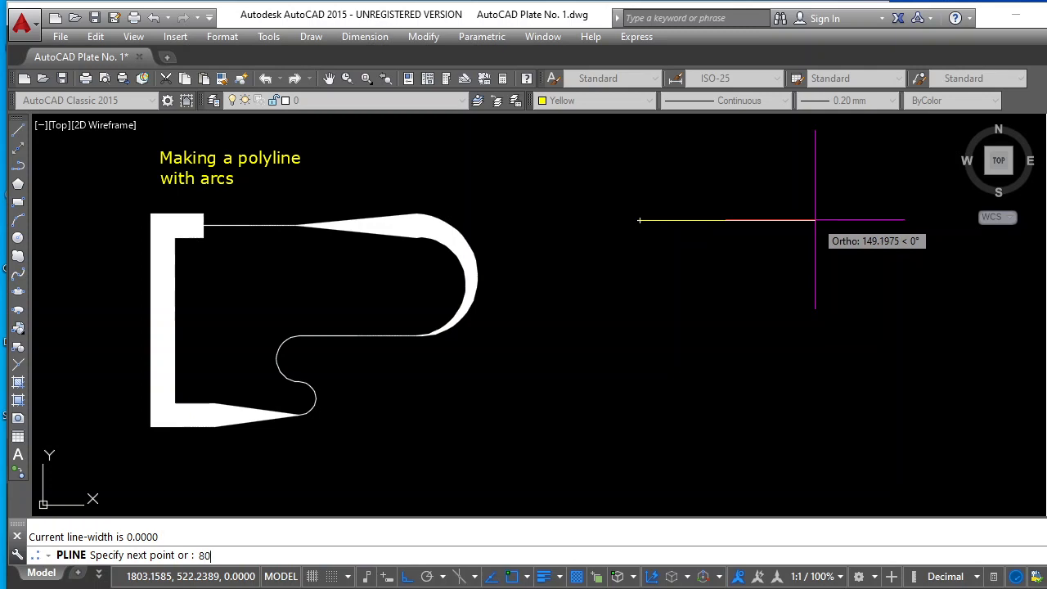
type("0")
key("Return")
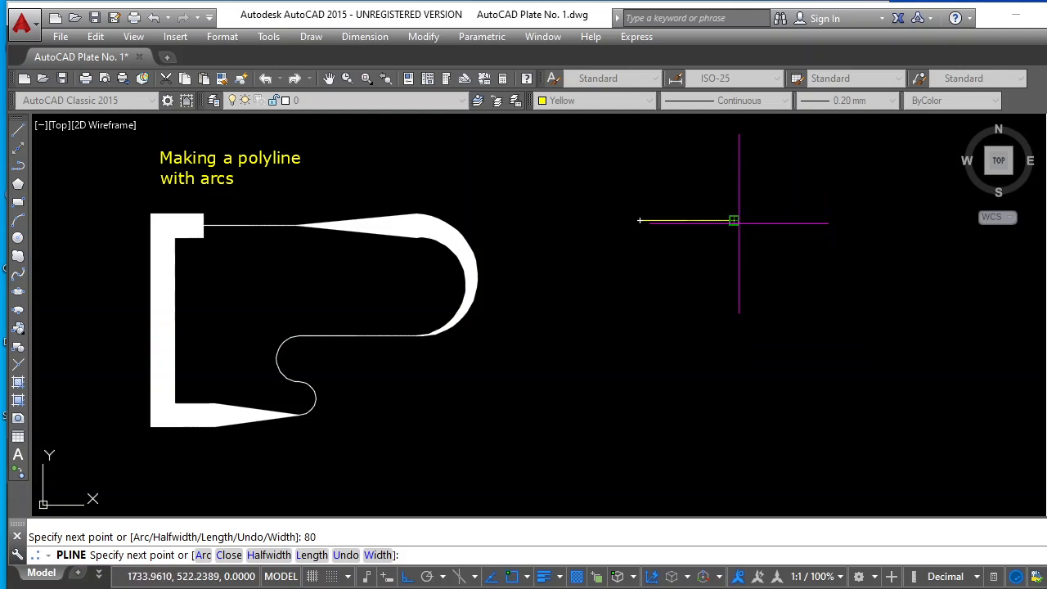
Add a horizontal polyline segment about 149 units long running rightward, tapering from starting width 0 to ending width 30
left_click(378, 554)
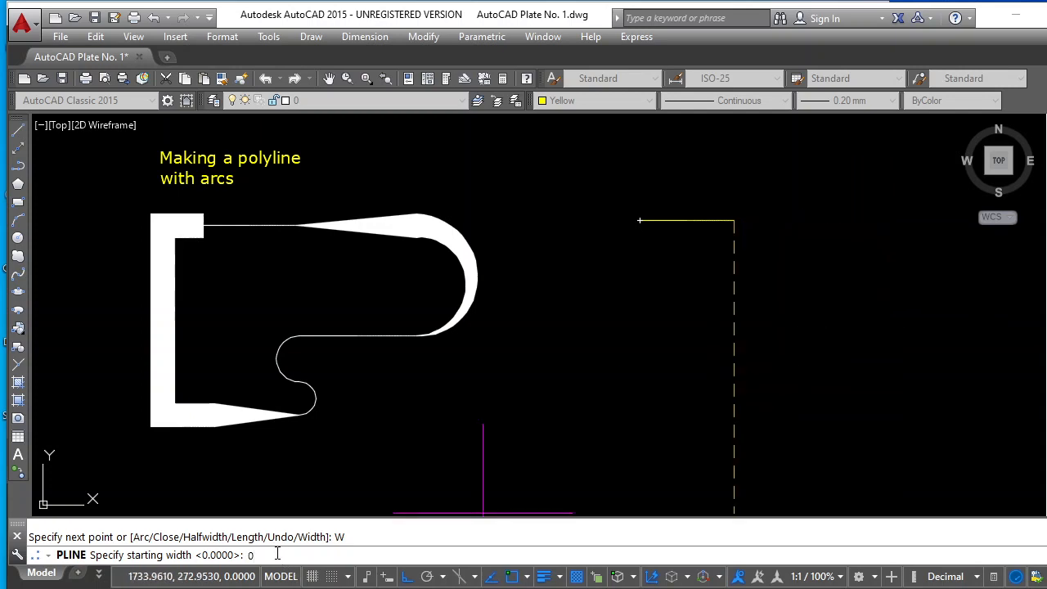
key("Return")
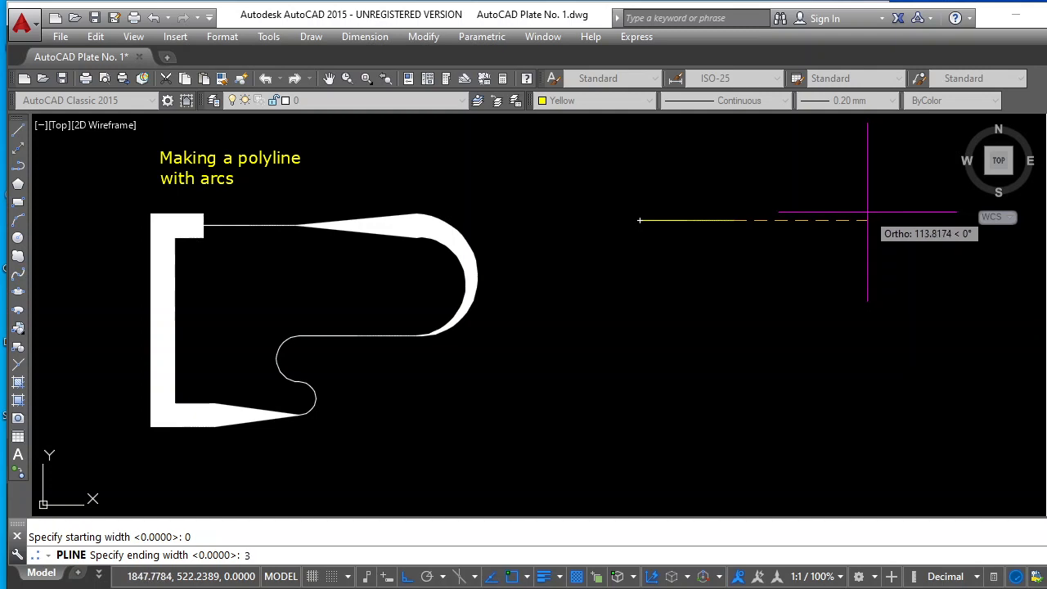
type("30")
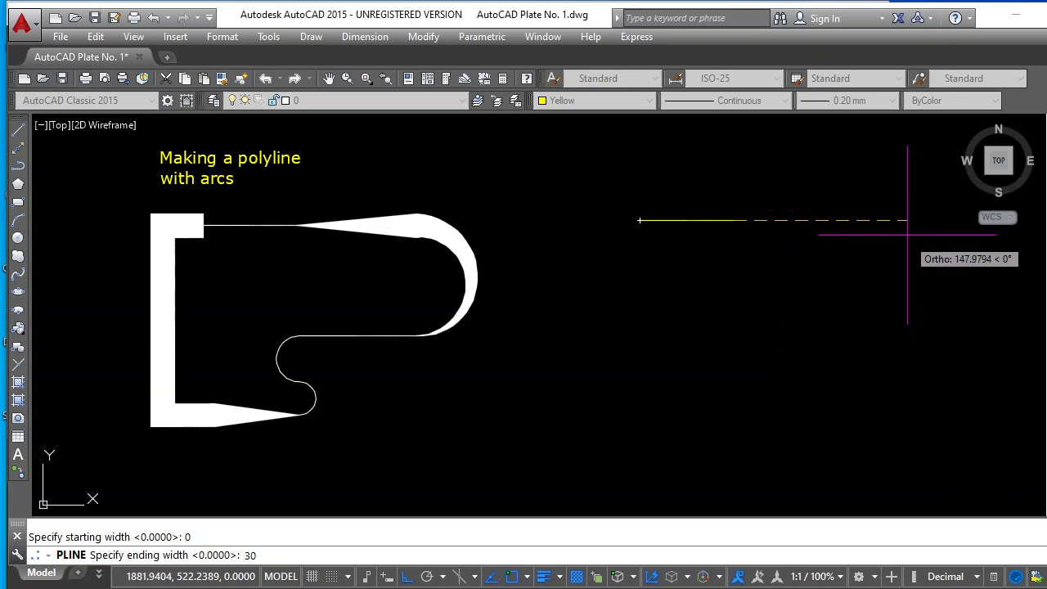
key("Return")
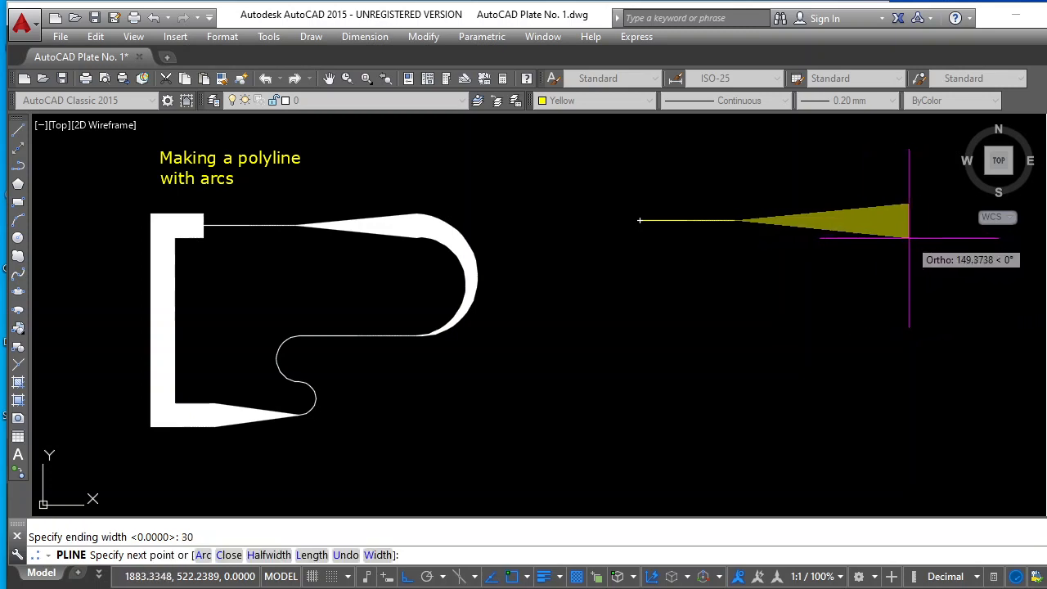
left_click(908, 238)
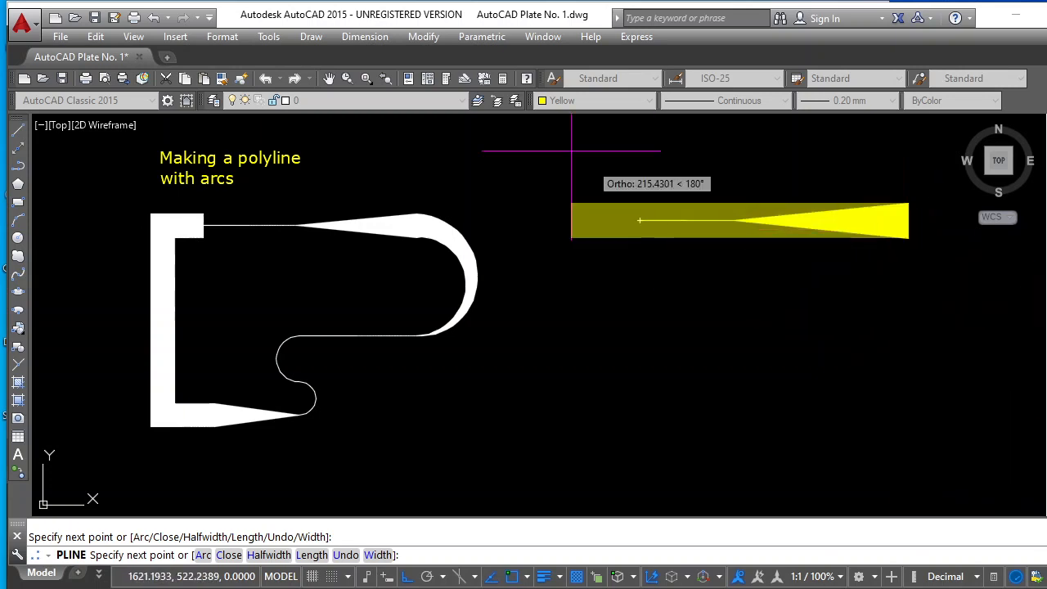
Continue the polyline with a semicircular arc ending about 136 units straight below, narrowing from width 30 to 0
left_click(328, 78)
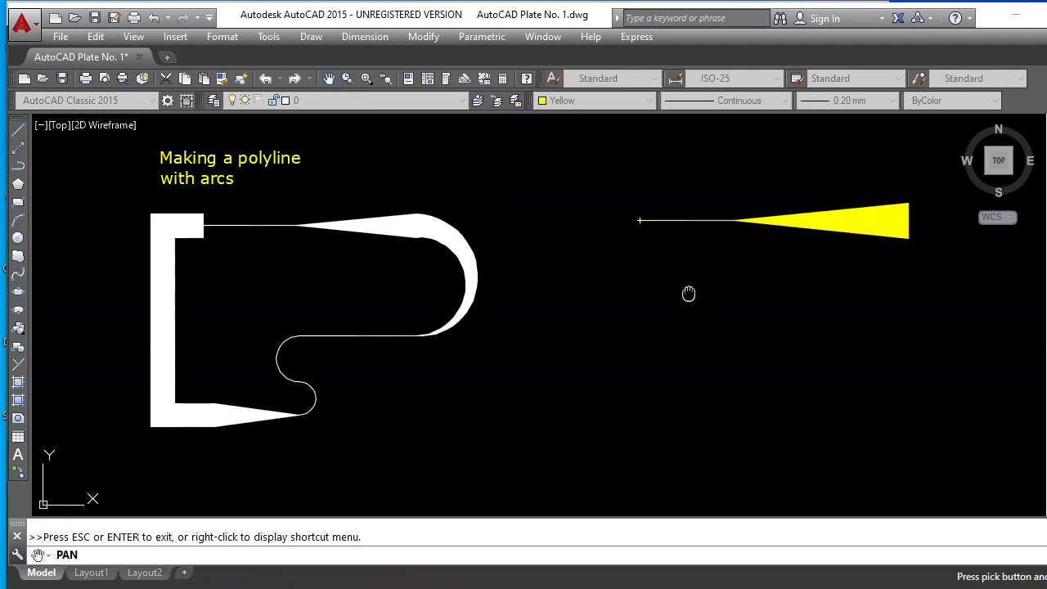
mouse_move(690, 295)
left_mouse_down()
mouse_move(474, 280)
mouse_move(502, 306)
mouse_move(522, 306)
left_mouse_up()
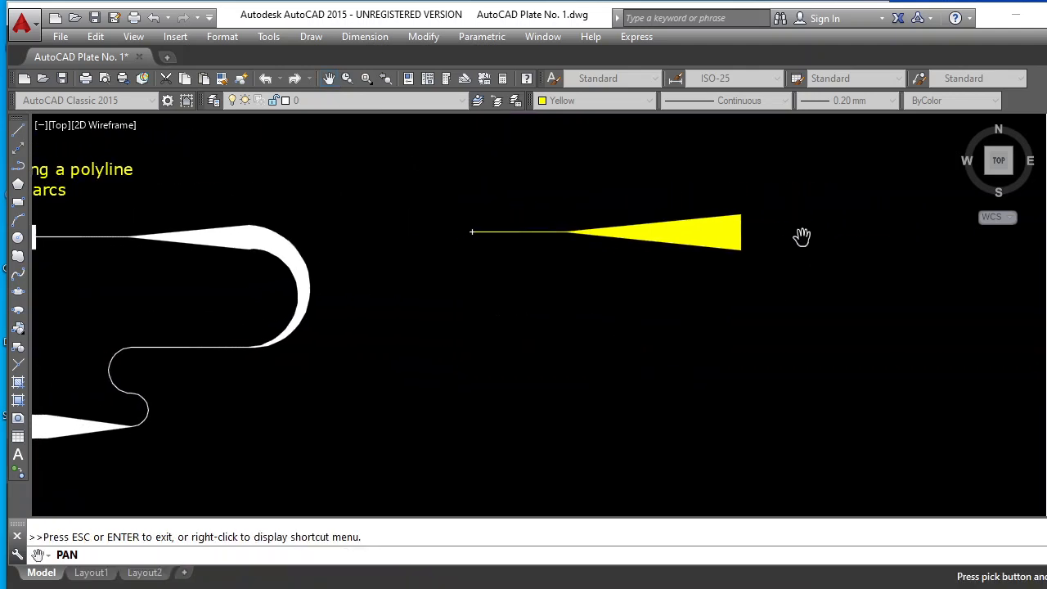
key("Escape")
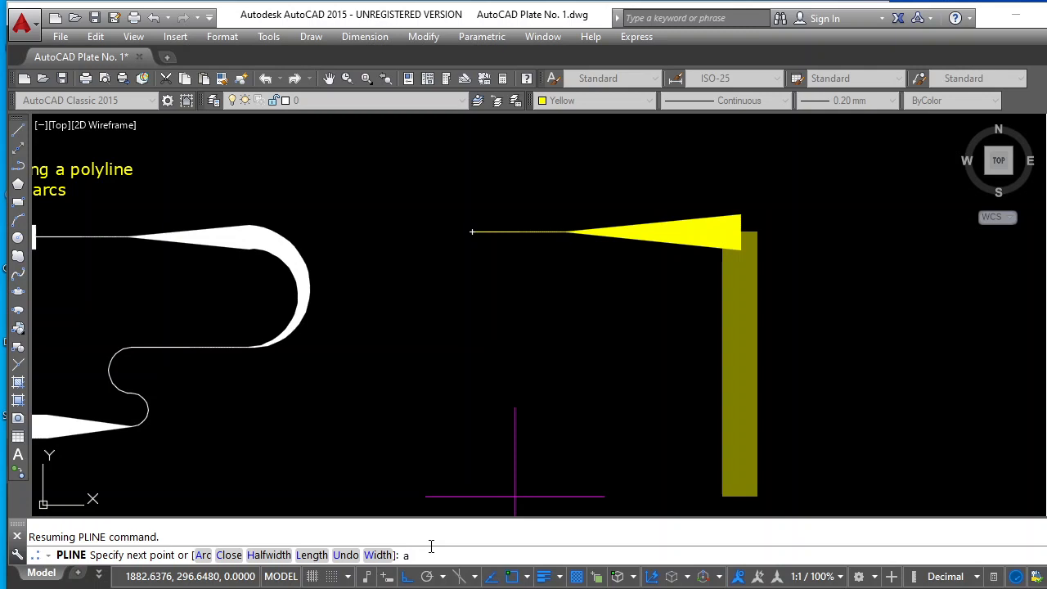
key("Return")
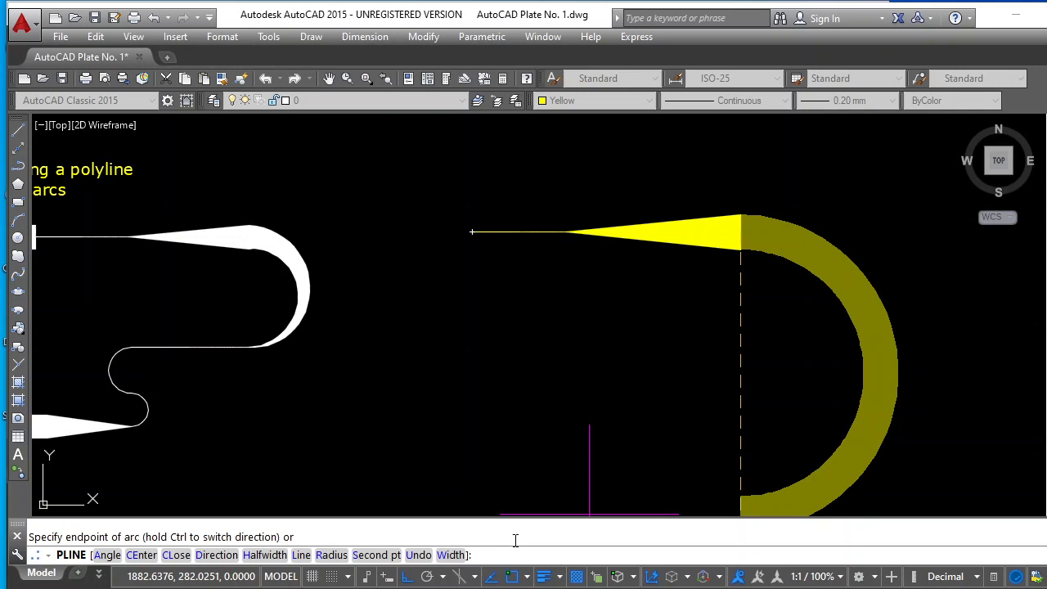
key("Return")
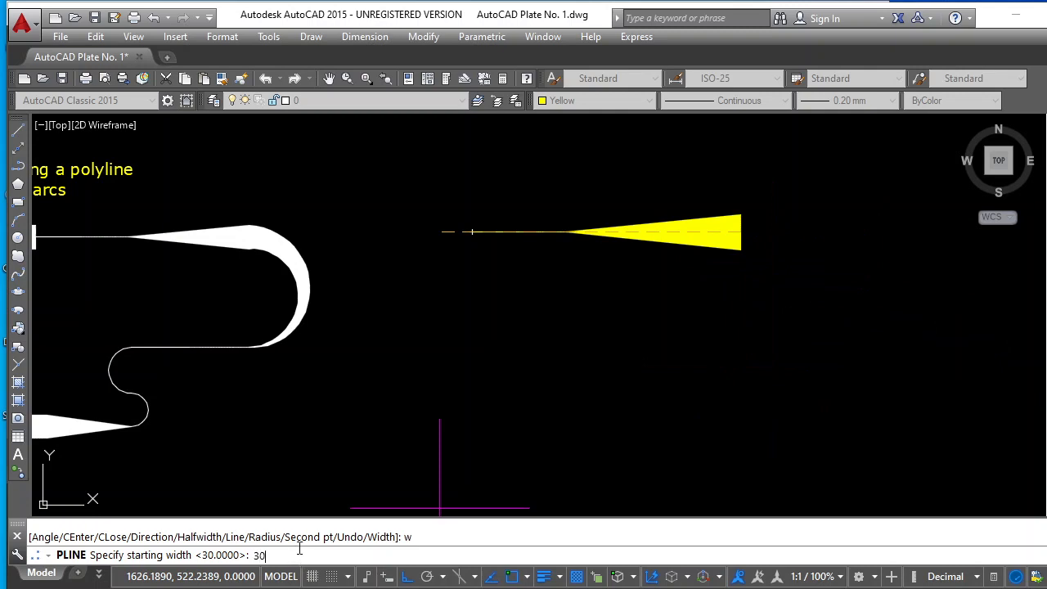
key("Return")
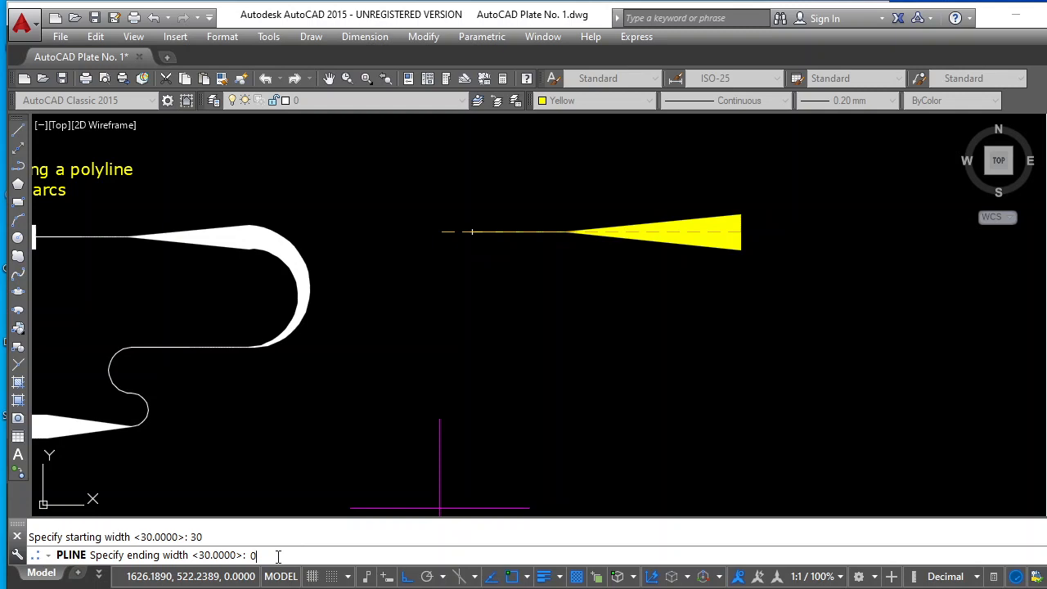
key("Return")
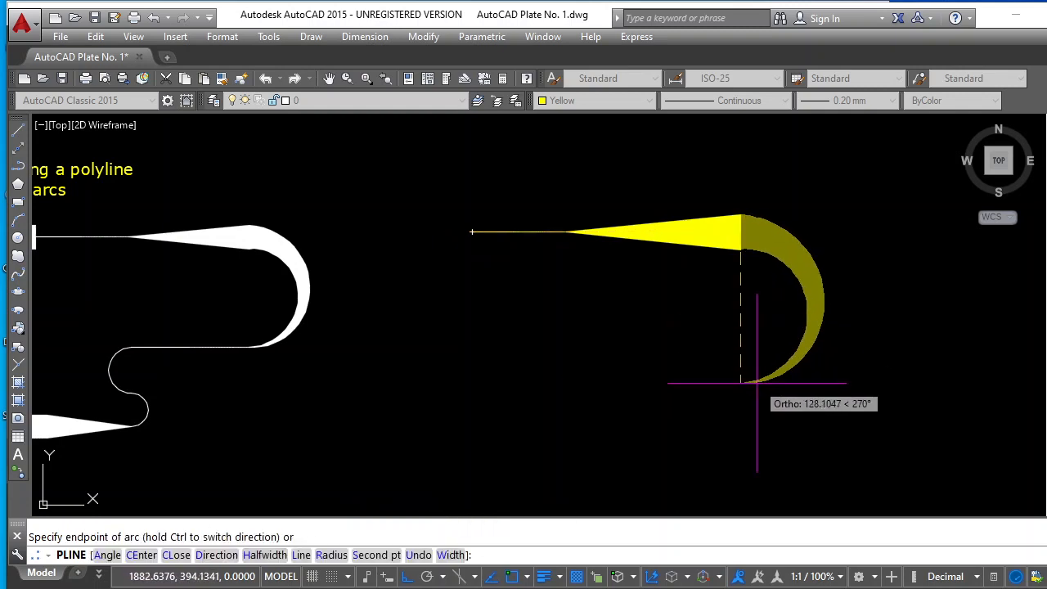
left_click(741, 391)
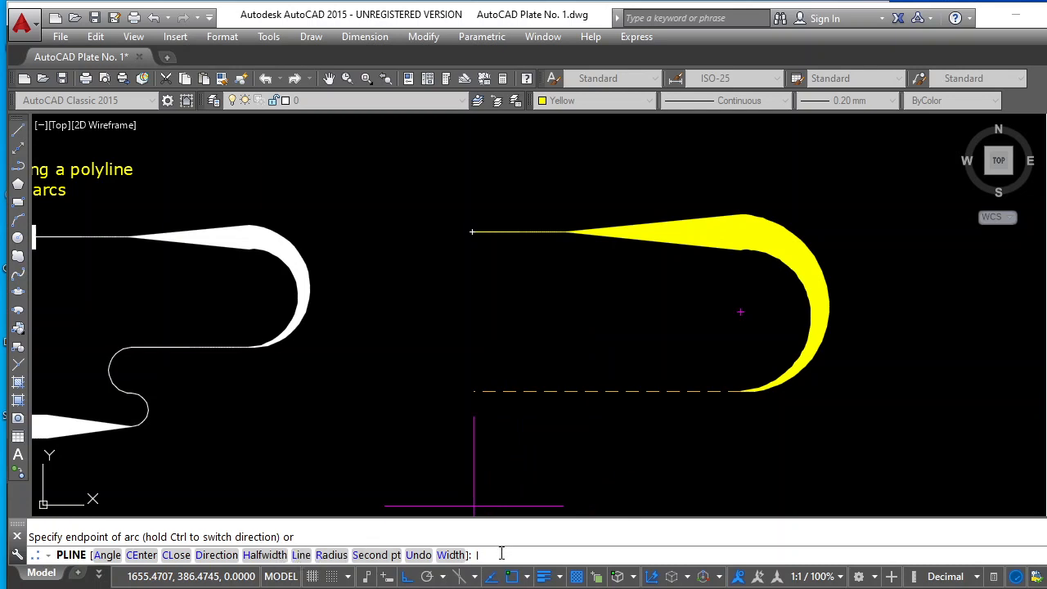
Add a straight segment about 86 units leftward, followed by two opposite-facing semicircular arcs going down about 49 units each
key("Return")
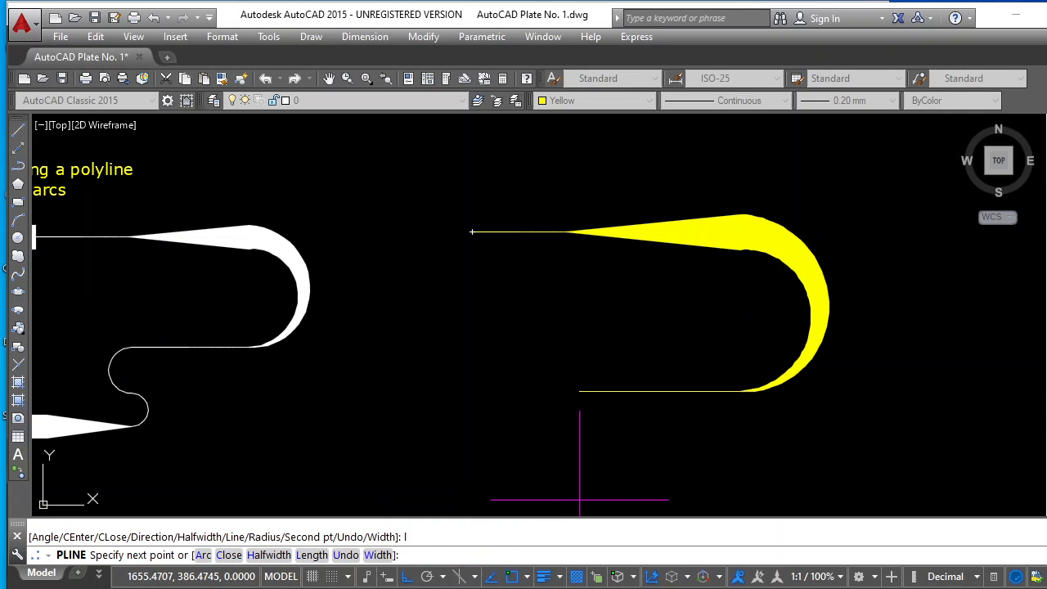
left_click(638, 424)
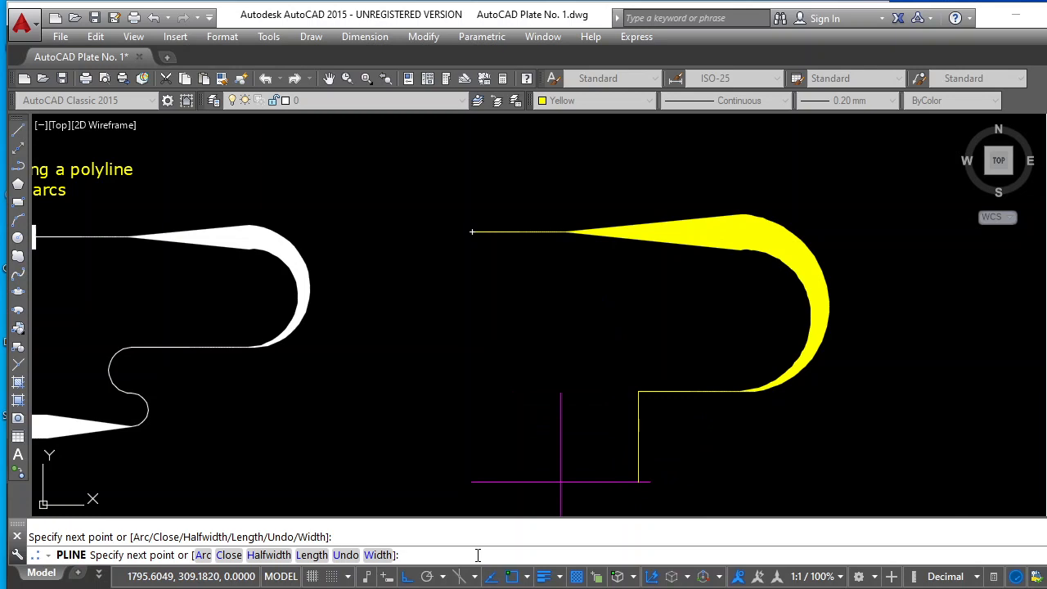
type("a")
key("Return")
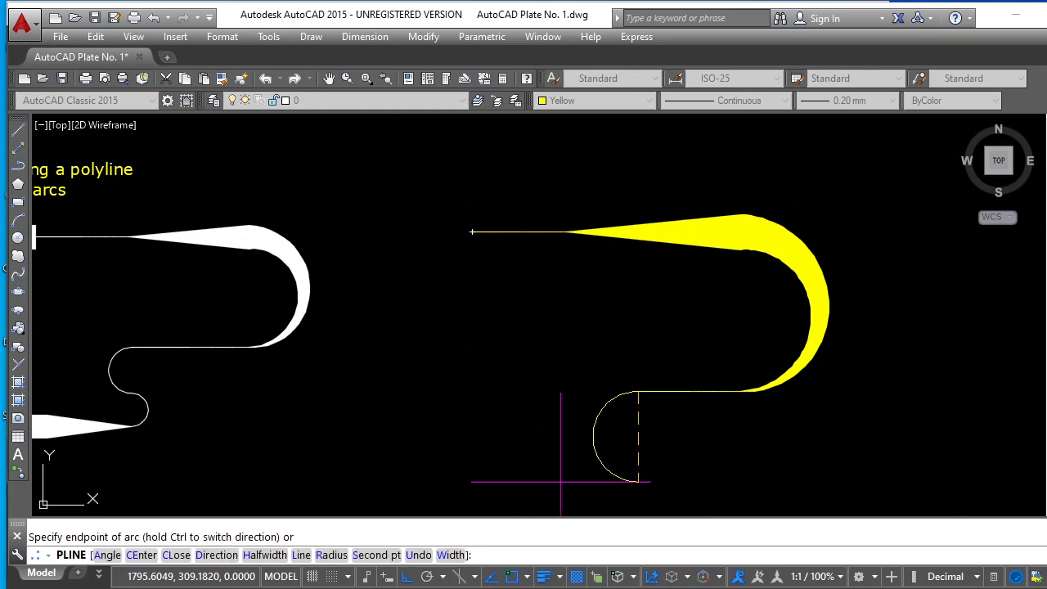
left_click(635, 448)
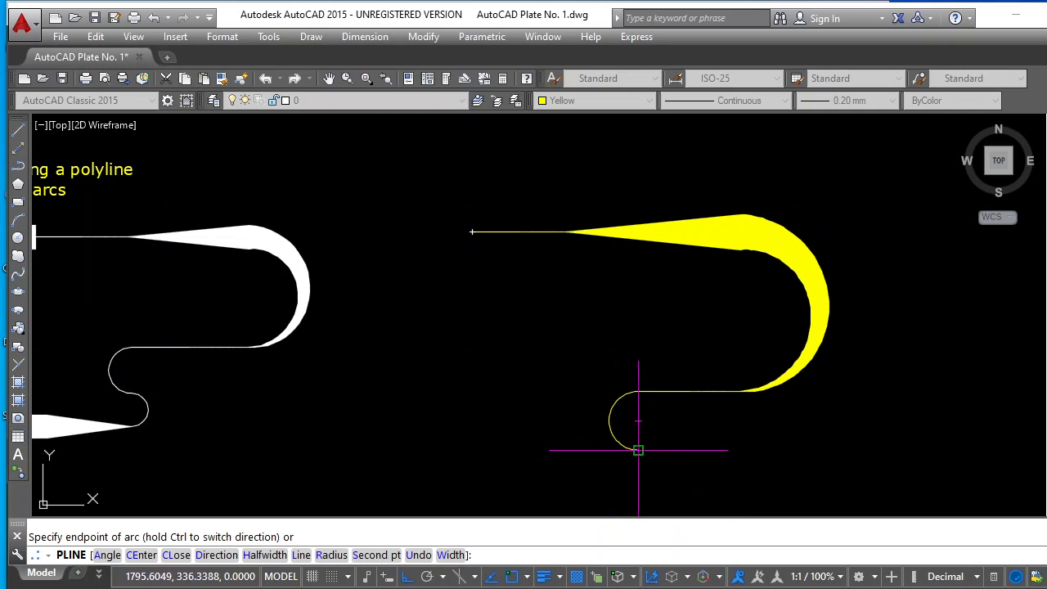
left_click(638, 506)
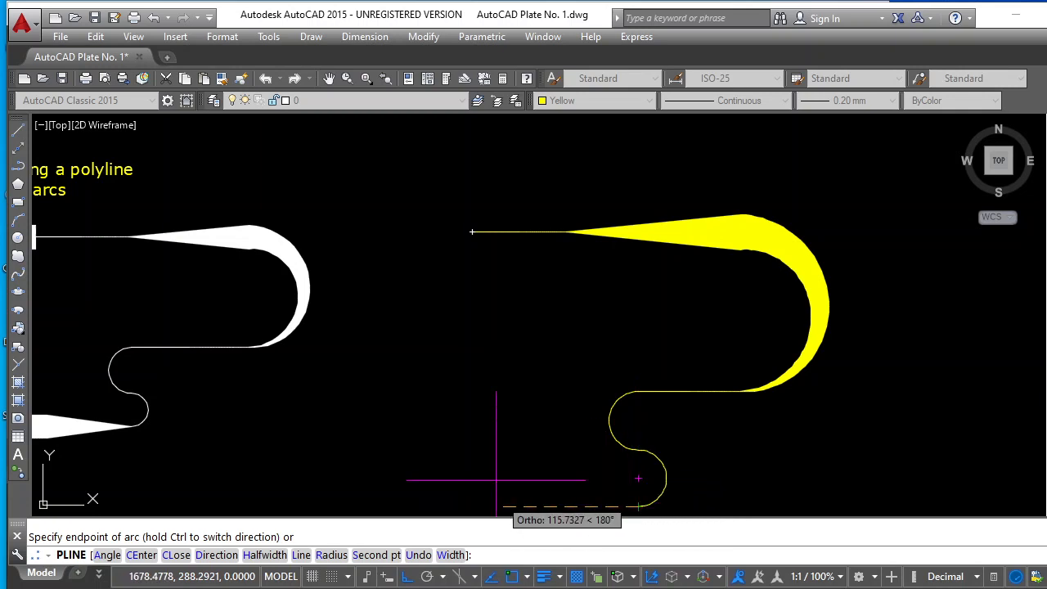
Switch back to line mode and add a segment about 124 units leftward, widening from starting width 0 to ending width 20
left_click(328, 79)
mouse_move(335, 185)
left_mouse_down()
mouse_move(434, 156)
mouse_move(476, 131)
left_mouse_up()
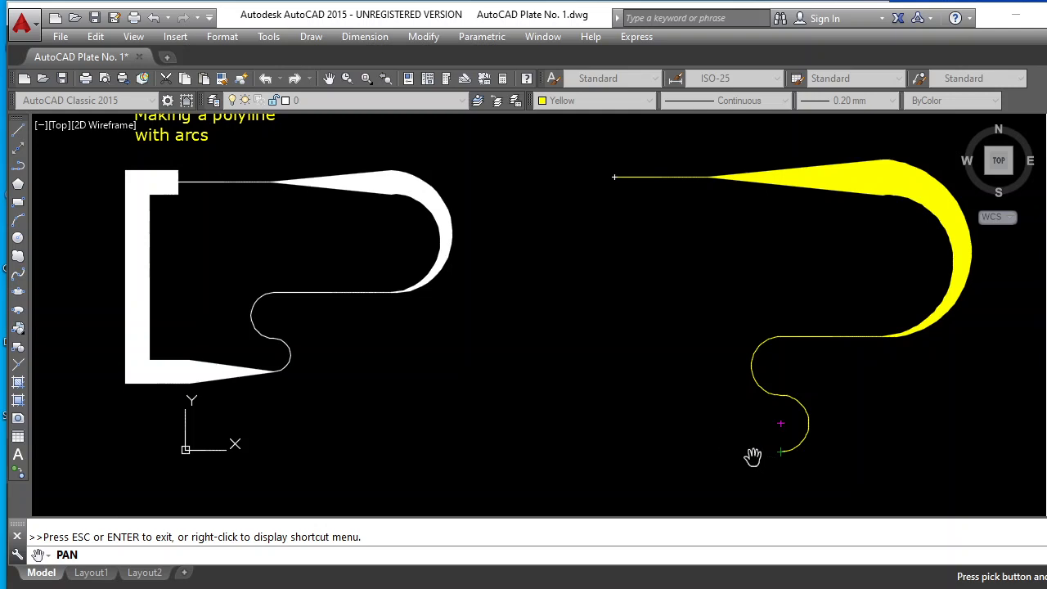
mouse_move(651, 408)
left_mouse_down()
mouse_move(587, 425)
mouse_move(624, 415)
left_mouse_up()
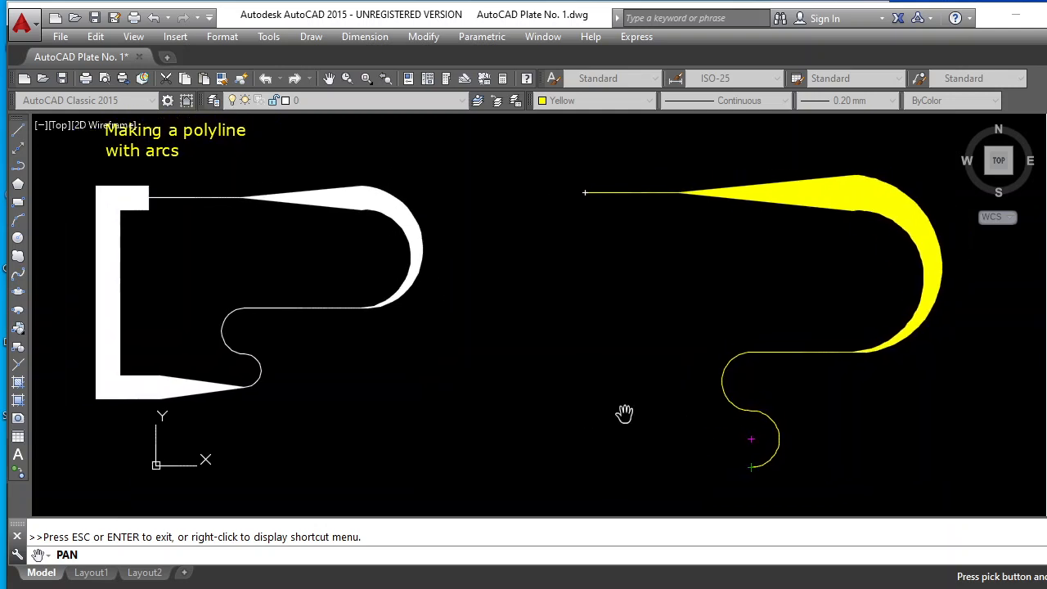
key("Escape")
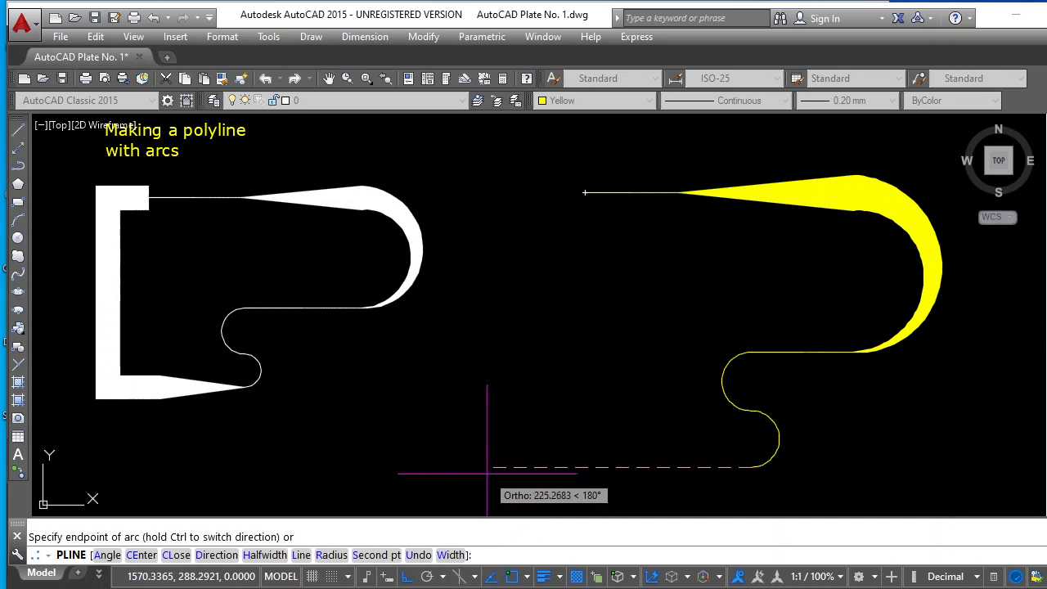
type("w")
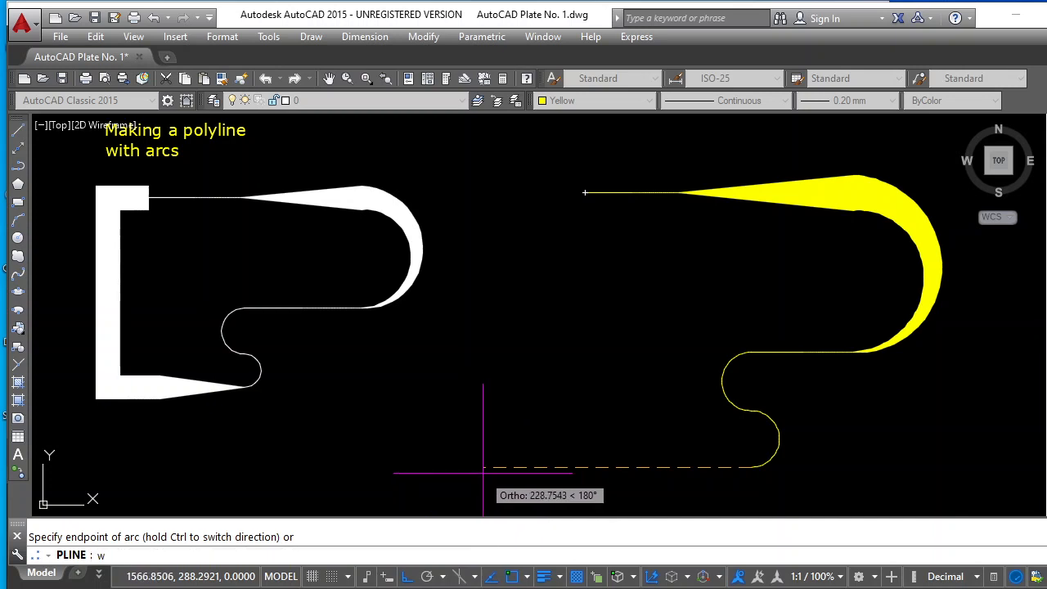
key("Return")
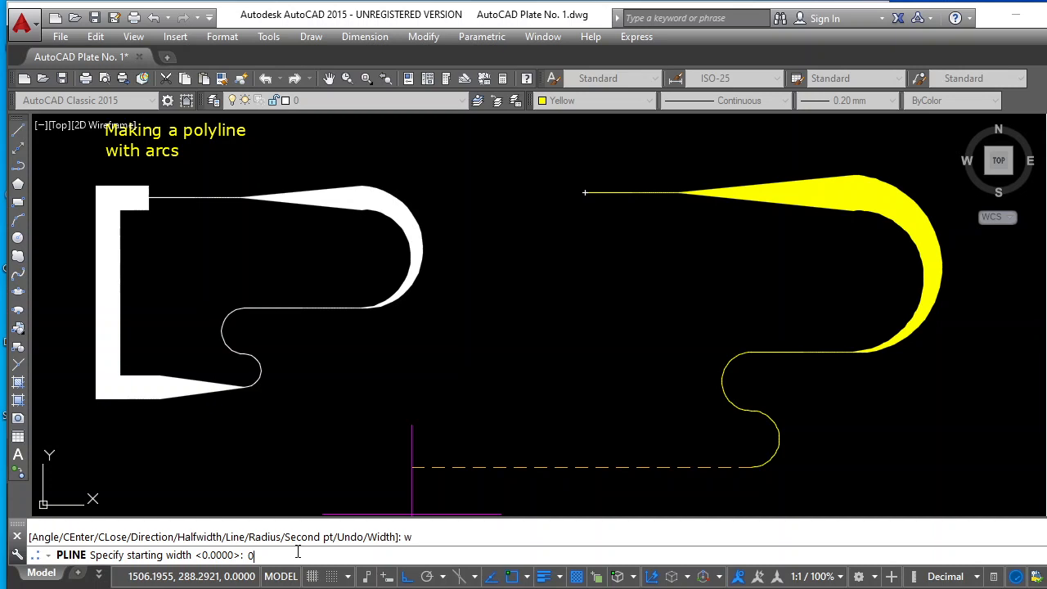
key("Return")
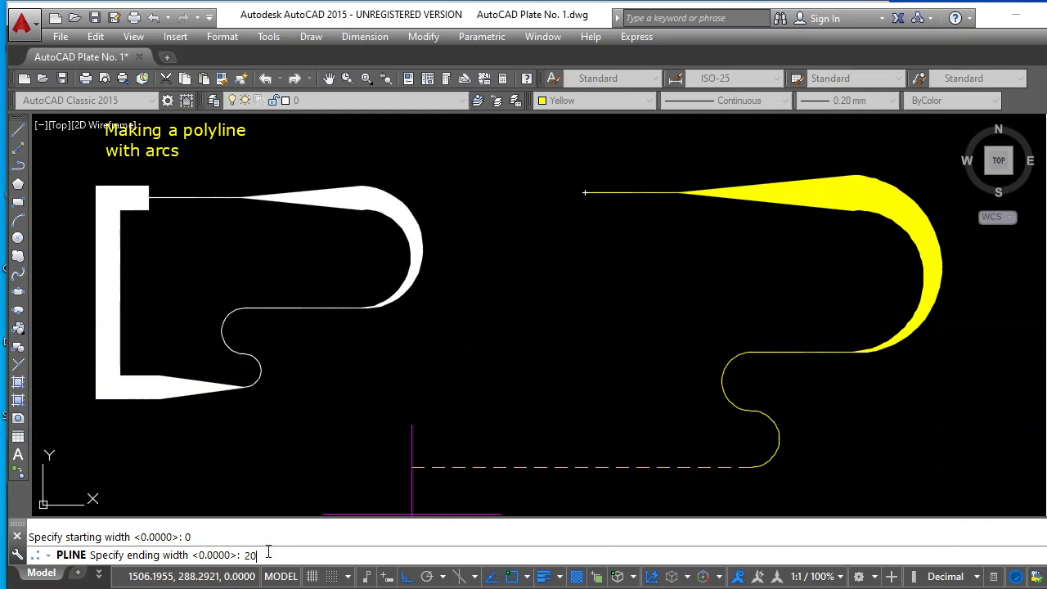
key("Return")
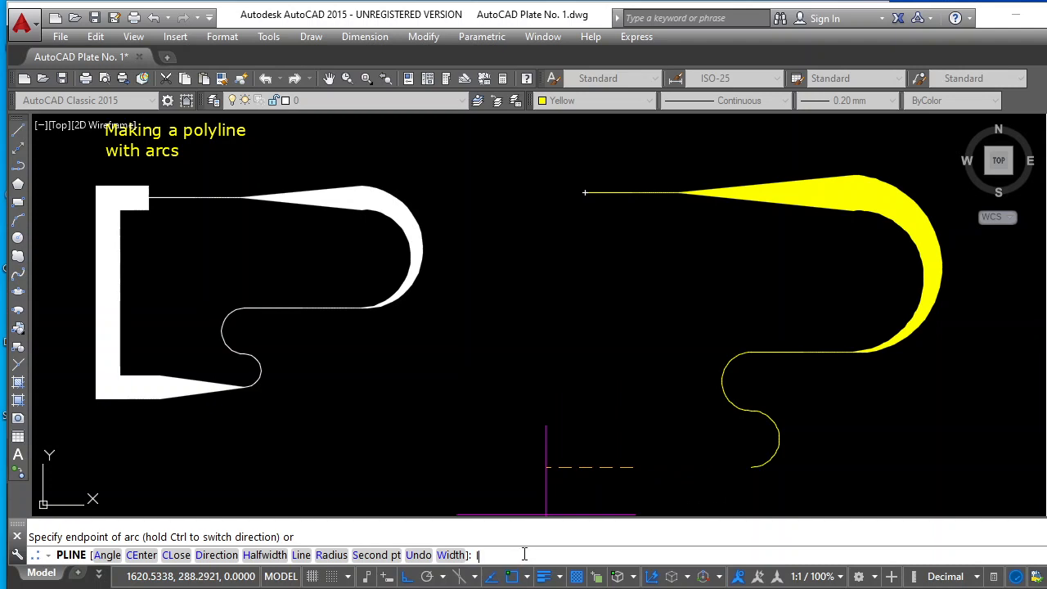
key("Return")
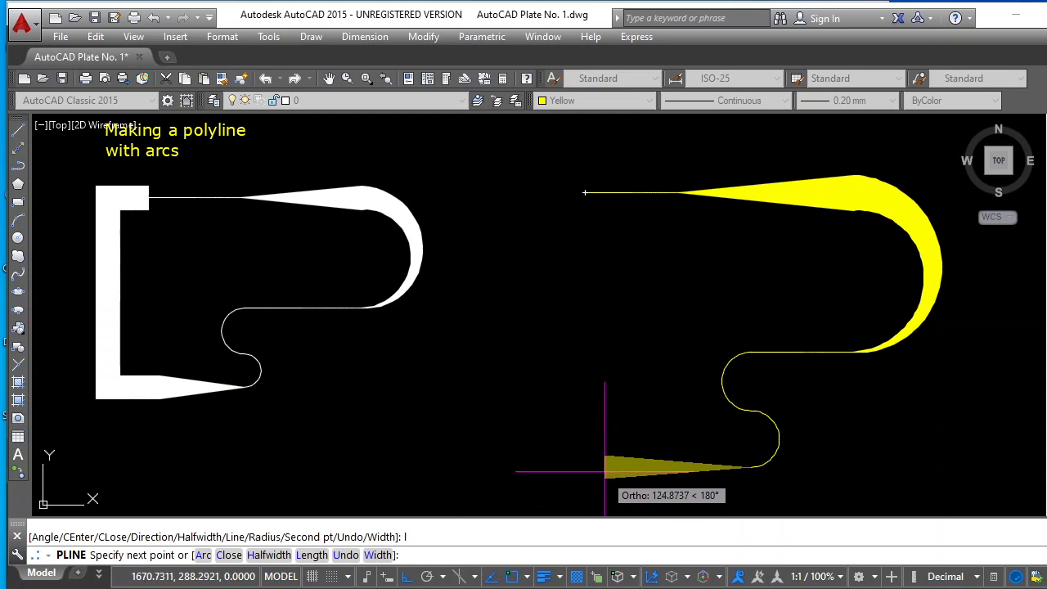
left_click(606, 468)
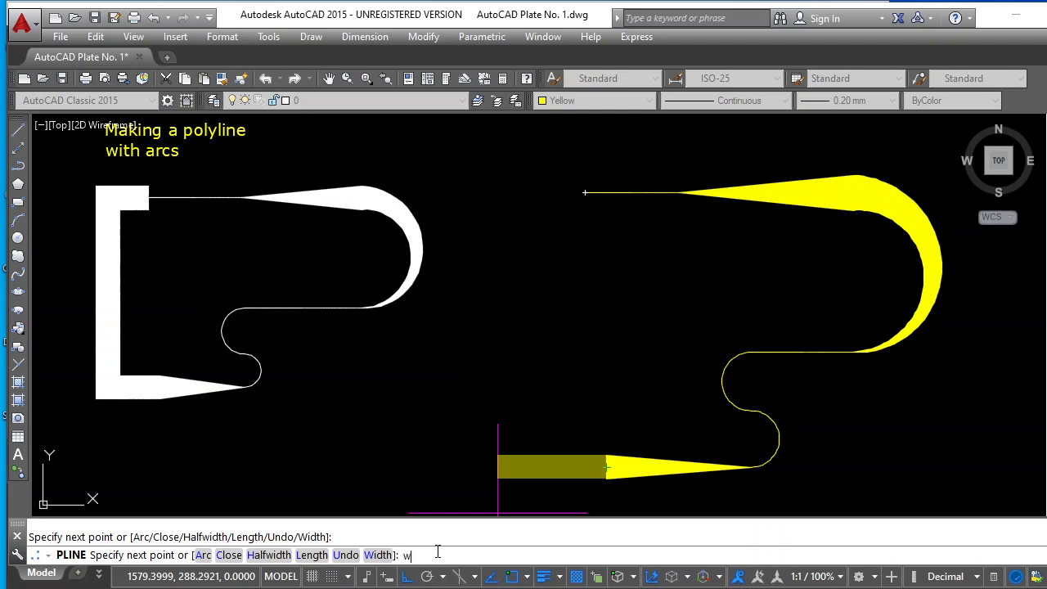
Set both starting and ending widths to 20 and add a segment about 67 units farther leftward
key("Return")
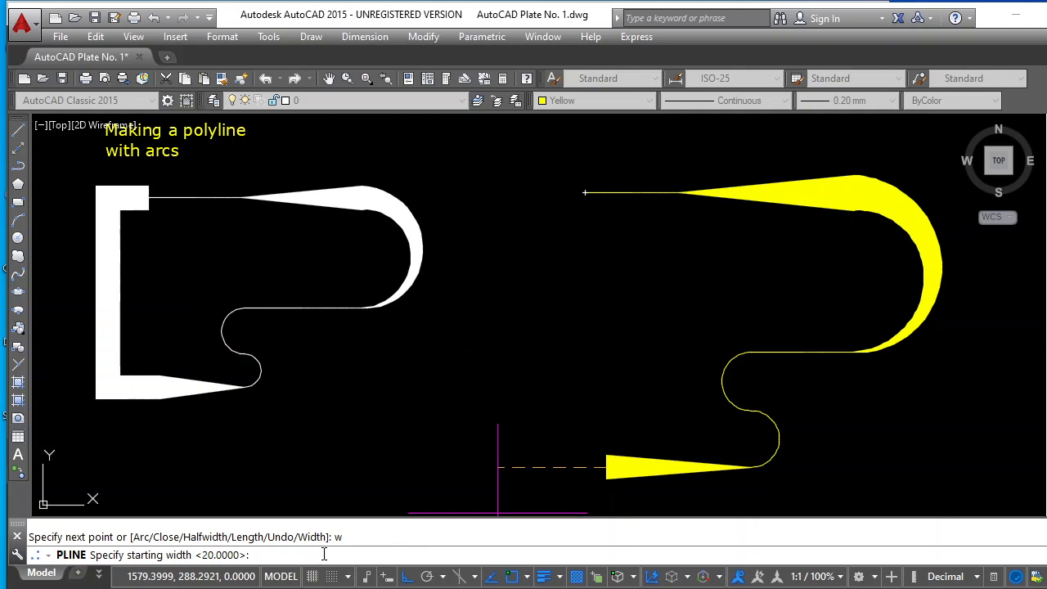
key("Return")
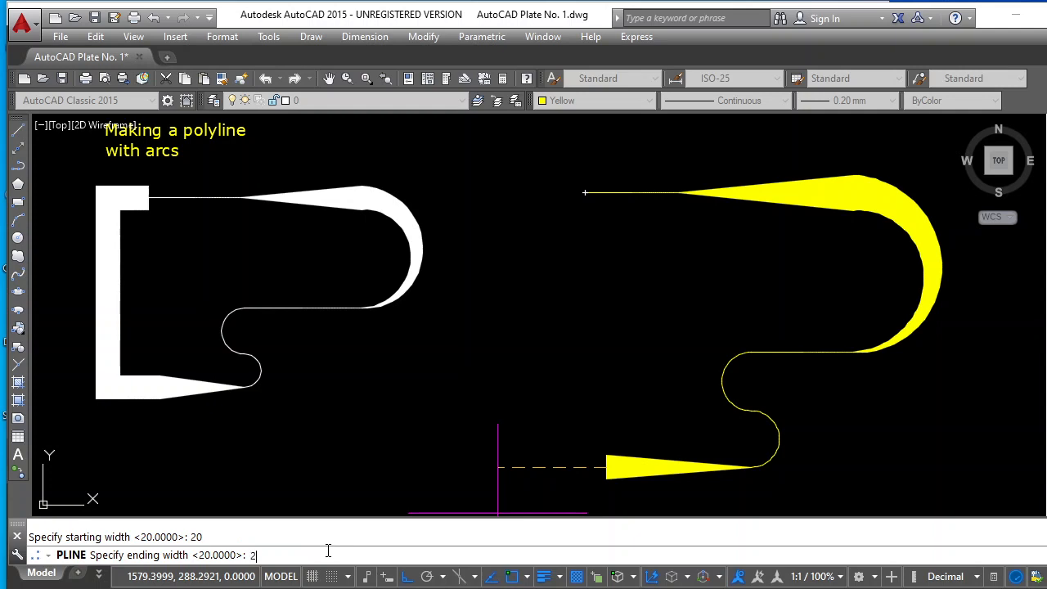
type("20")
key("Return")
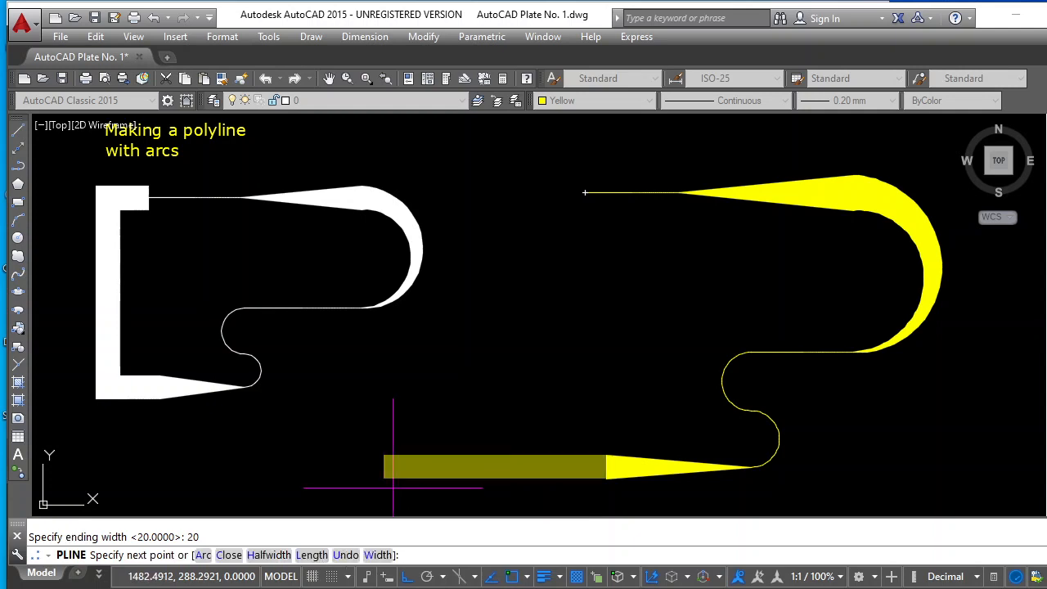
left_click(527, 467)
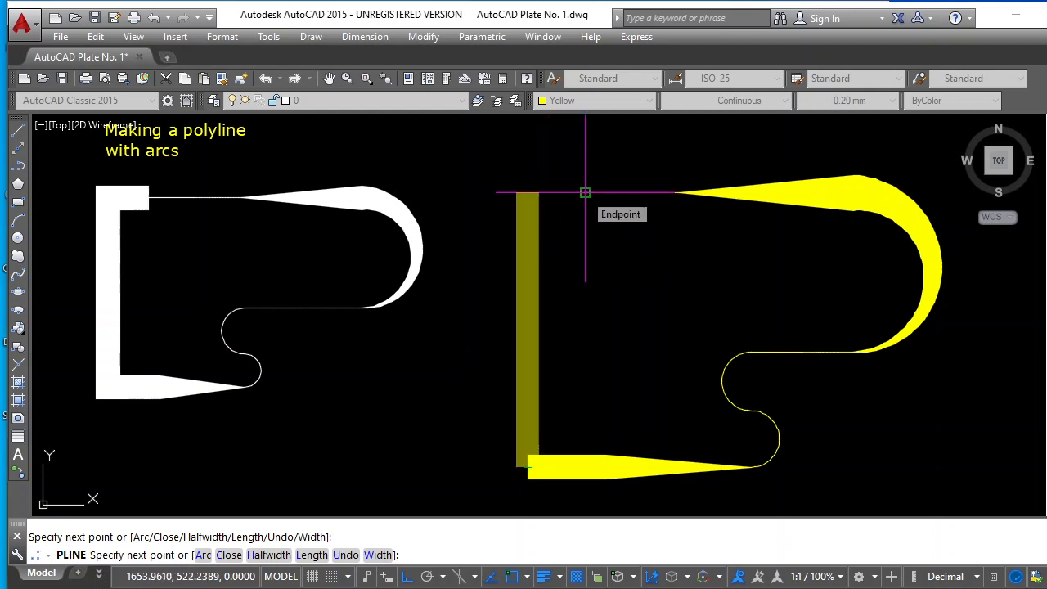
Run the thick polyline straight up to the level of its start point, join it rightward to that point, and finish it
left_click(527, 194)
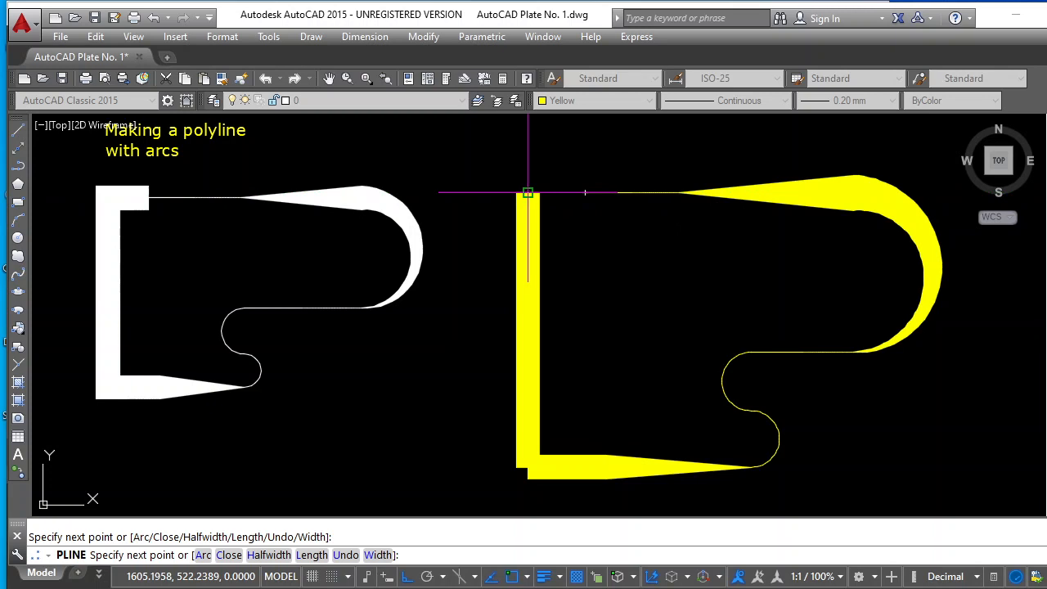
left_click(585, 193)
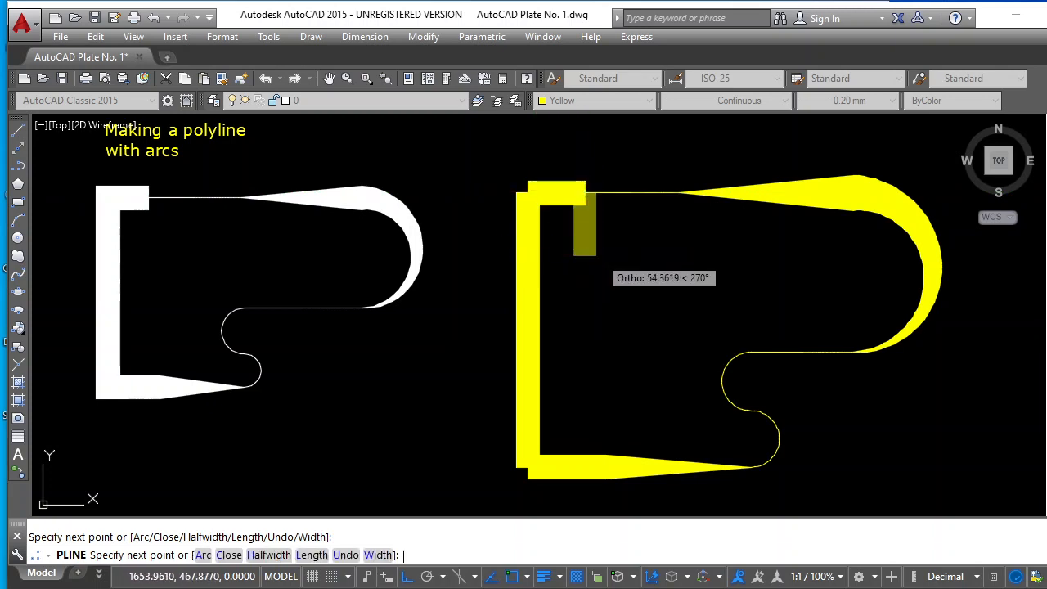
key("Return")
scroll(597, 277, "down", 5)
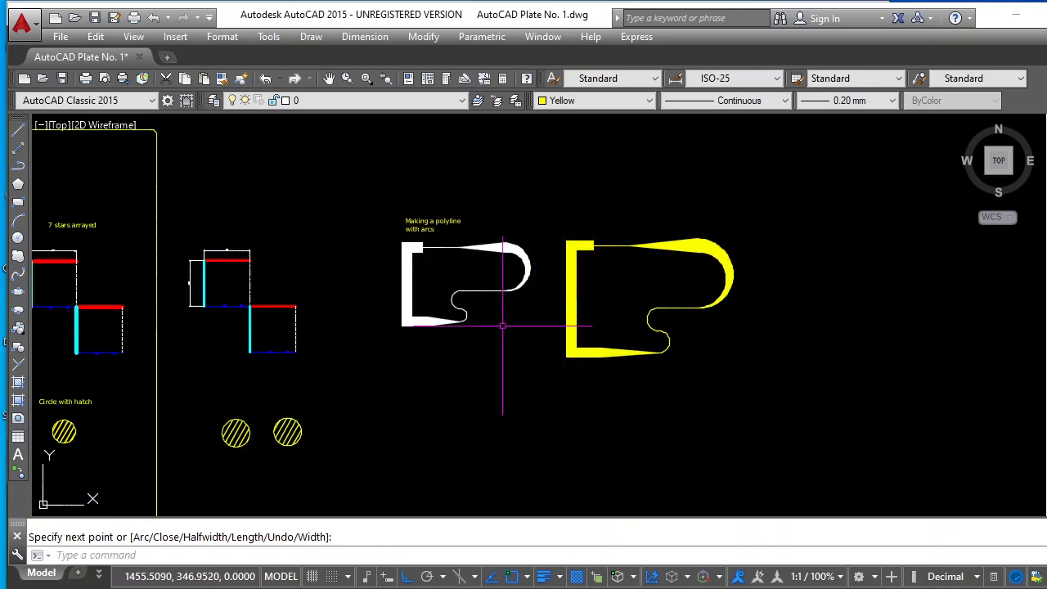
scroll(502, 326, "down", 2)
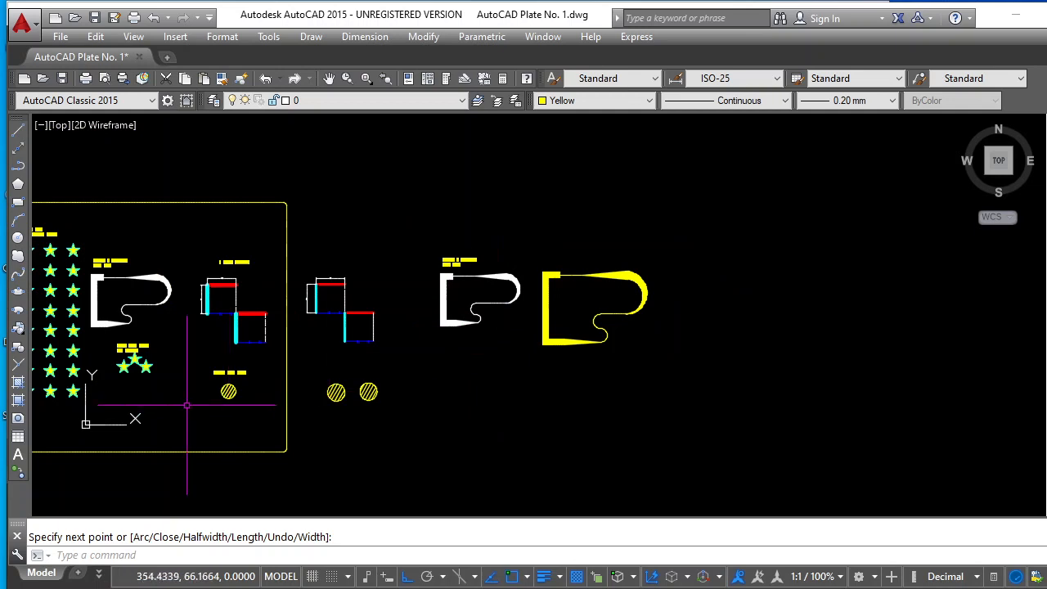
Copy the three hatched stars with their label, with Ortho turned off, to the empty space below the white polyline outside the frame
scroll(94, 384, "up", 2)
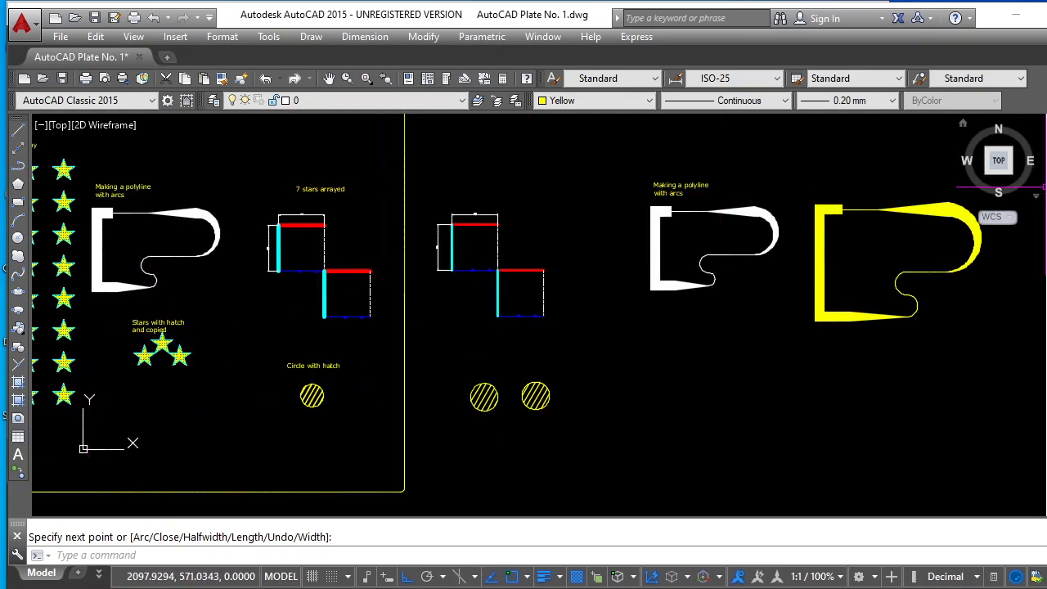
left_click(1046, 149)
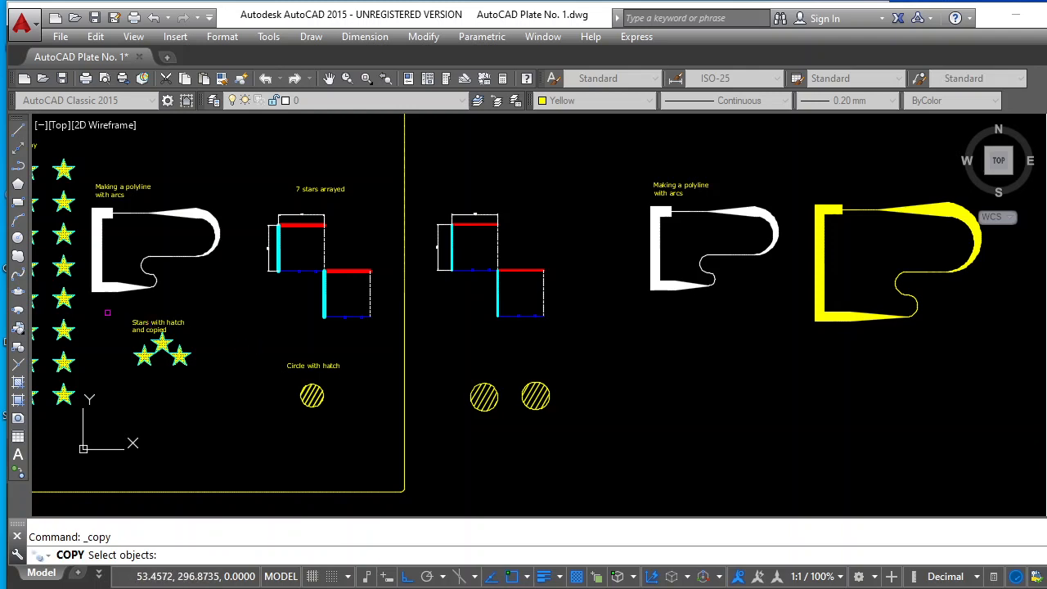
left_click(204, 385)
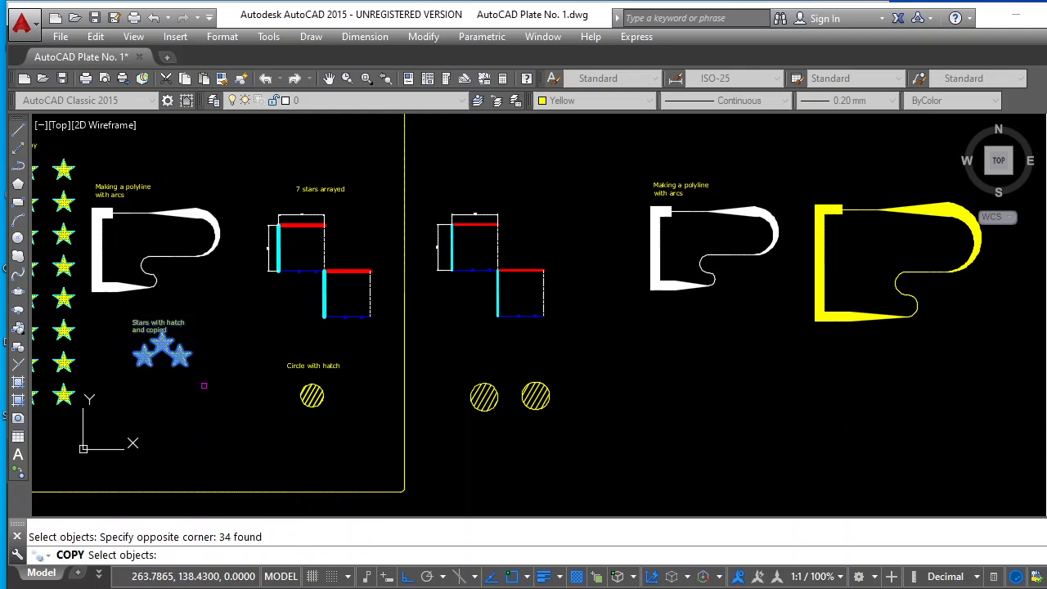
key("Return")
left_click(155, 358)
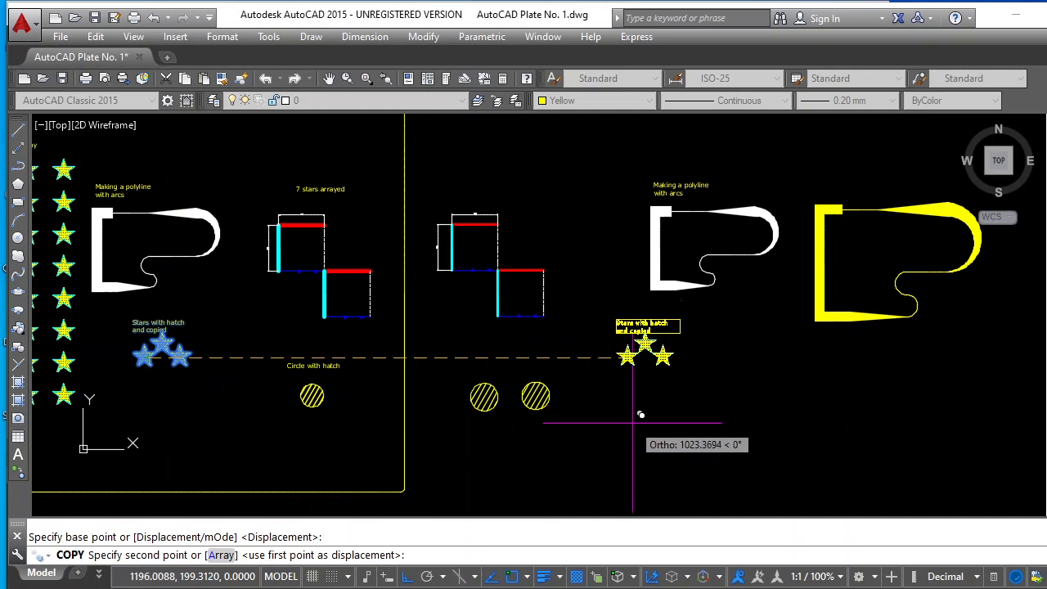
left_click(412, 578)
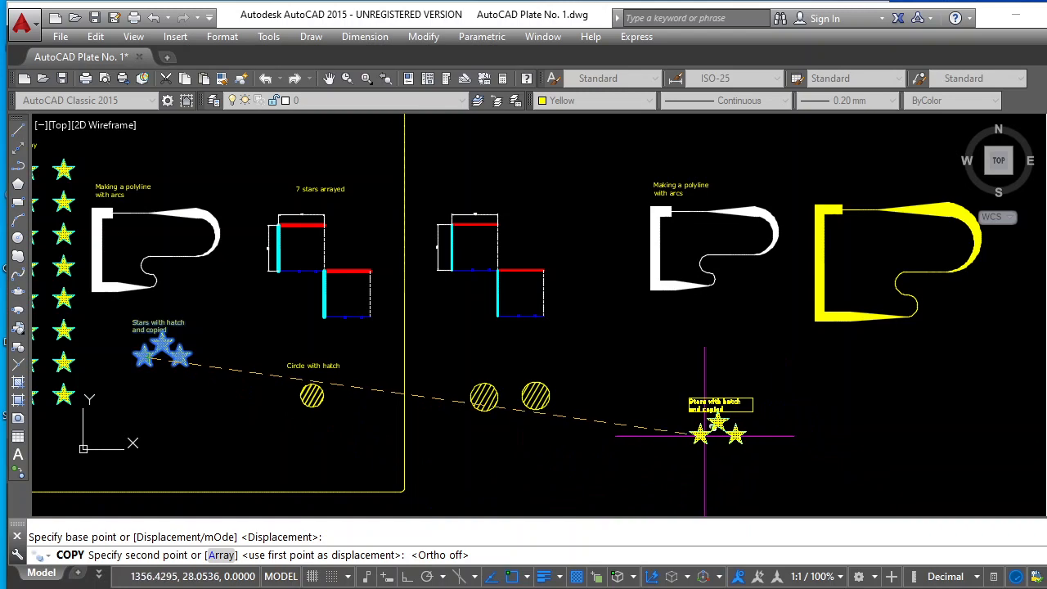
left_click(688, 426)
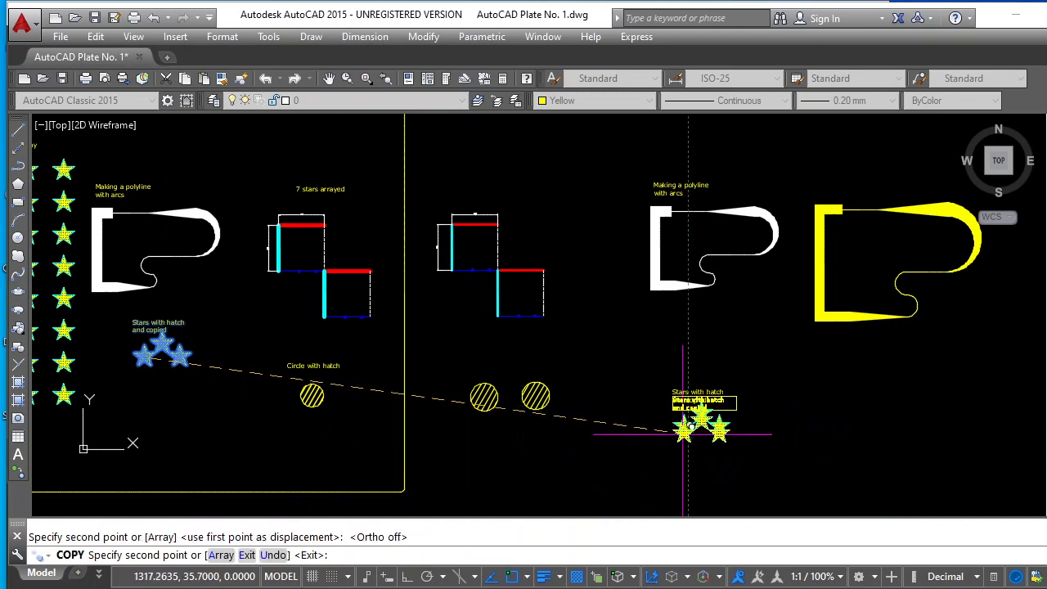
key("Escape")
Draw a circle of radius 25 in the empty space to the right of the copied hatched stars
scroll(822, 464, "up", 5)
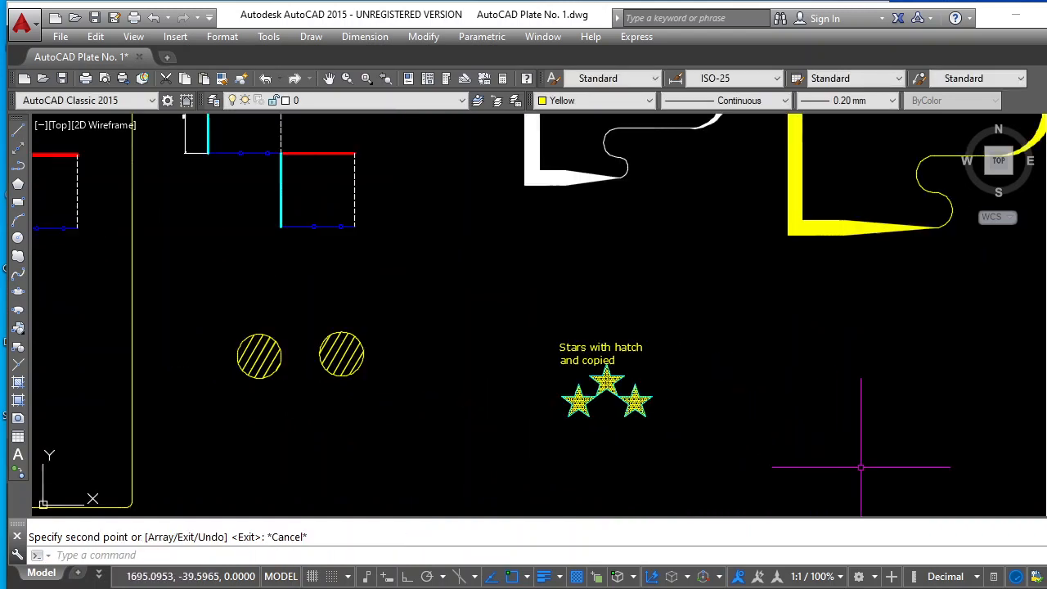
scroll(973, 421, "up", 2)
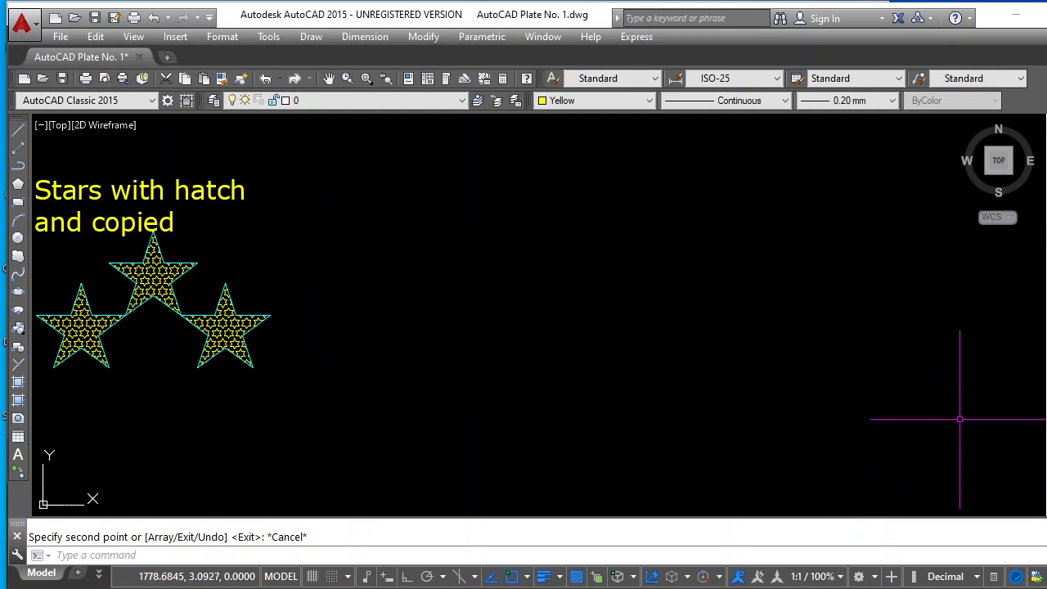
scroll(757, 400, "down", 2)
scroll(757, 400, "up", 2)
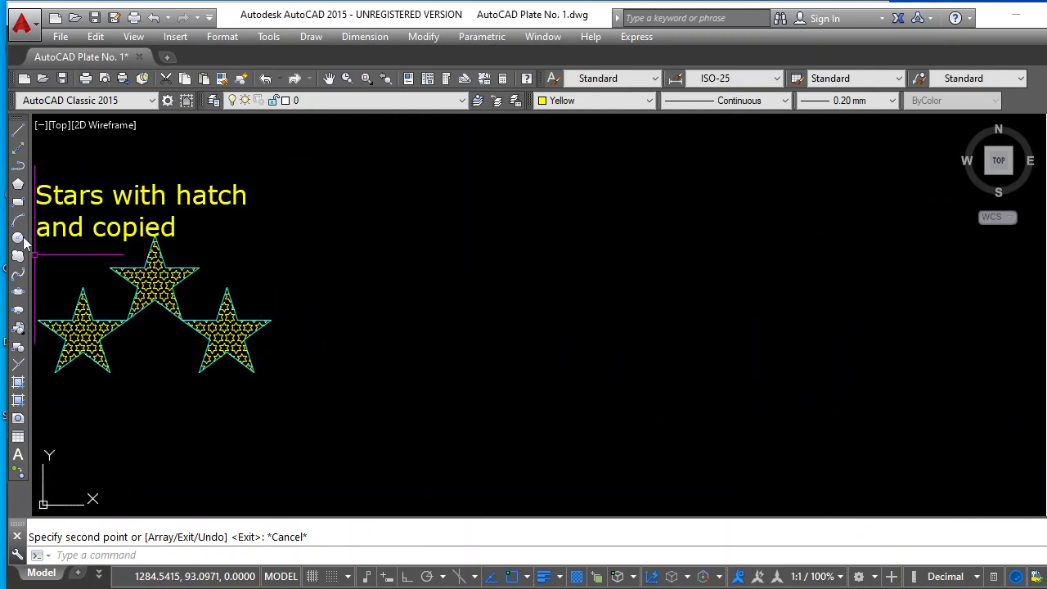
left_click(329, 81)
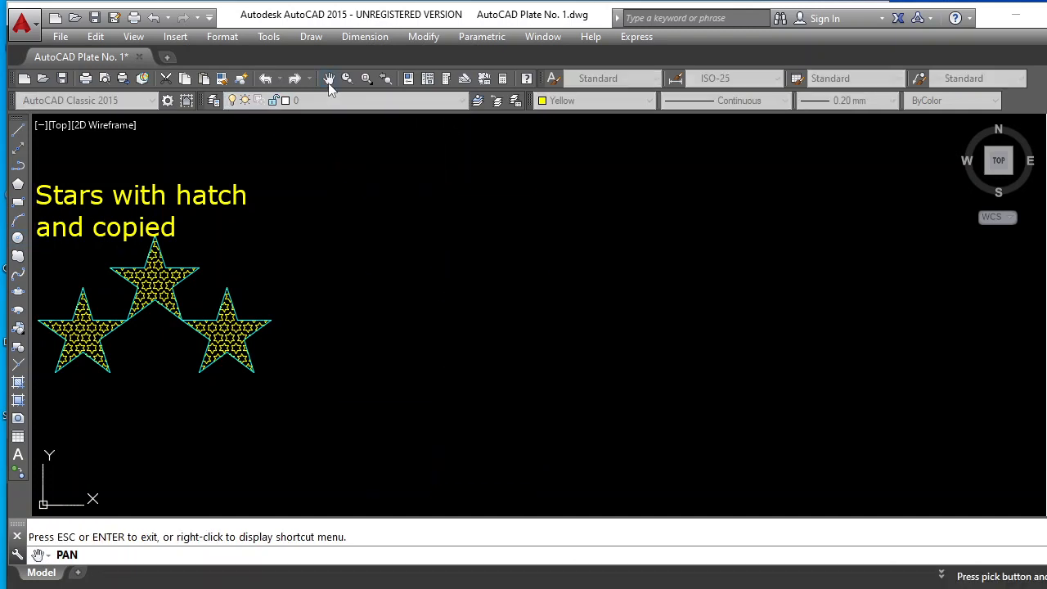
left_click_drag(293, 232, 340, 232)
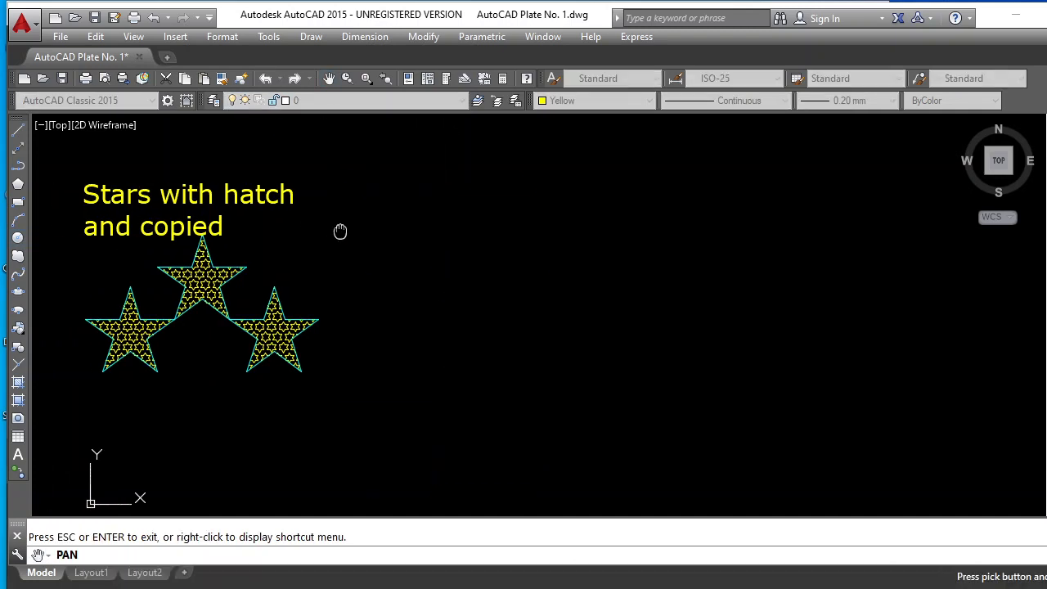
key("Escape")
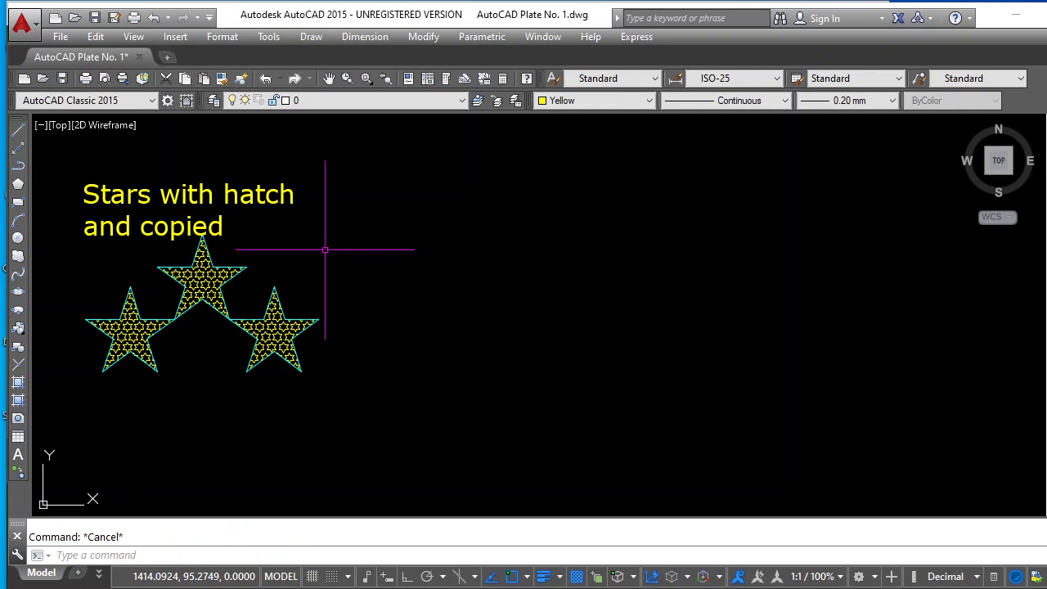
left_click(18, 238)
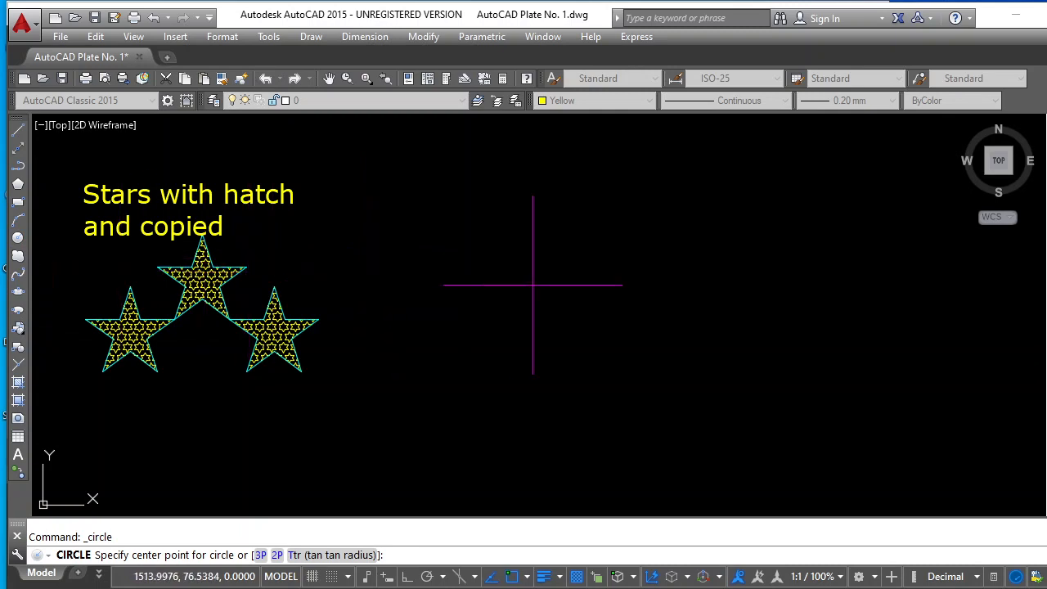
left_click(601, 291)
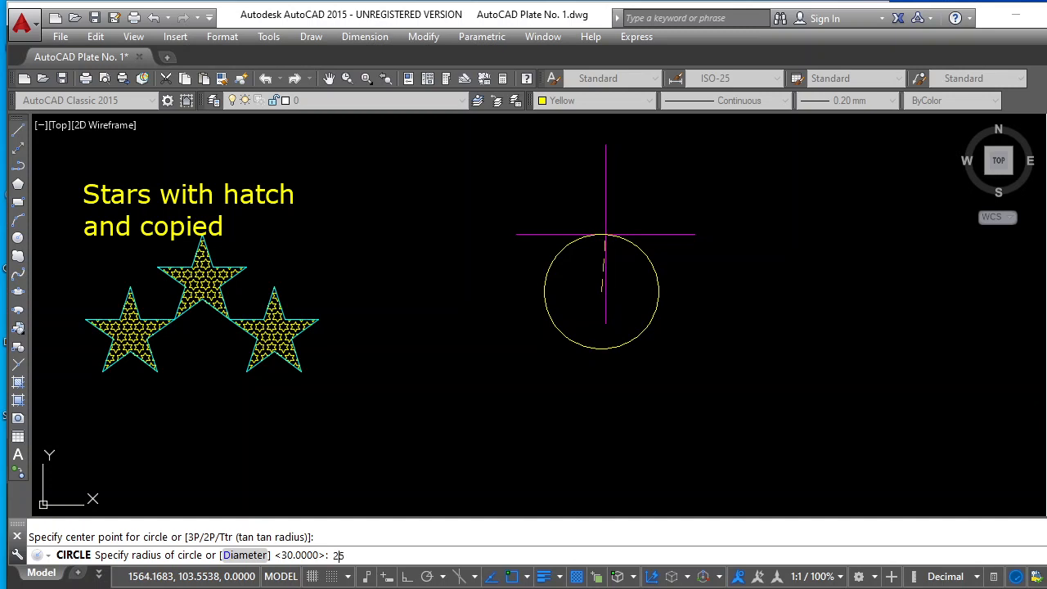
key("Return")
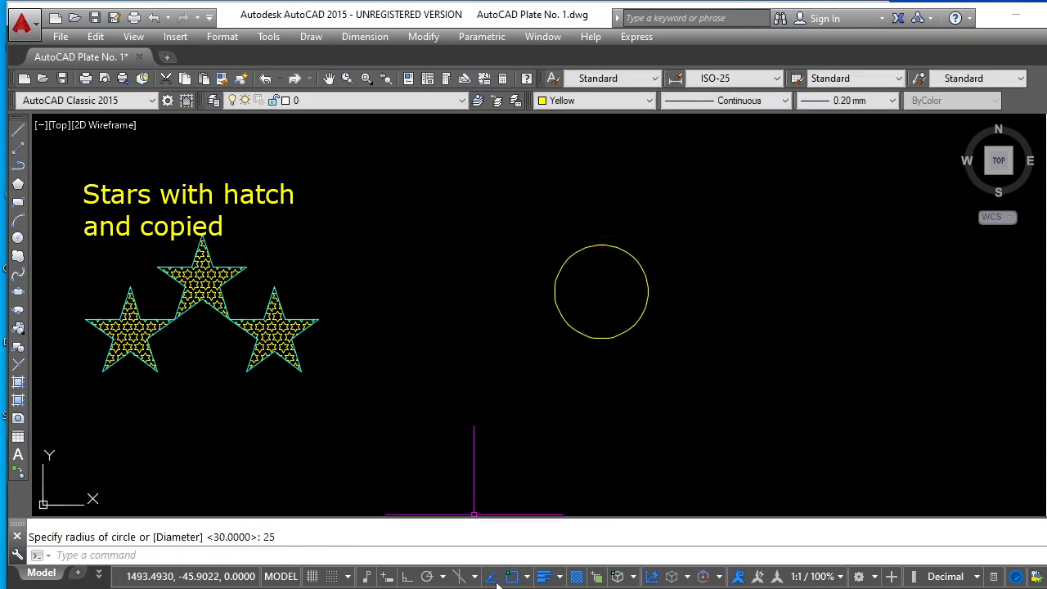
Enable Dynamic Input and draw a 5-sided polygon inscribed in the circle, centred on it, with one vertex at the circle's top
left_click(388, 577)
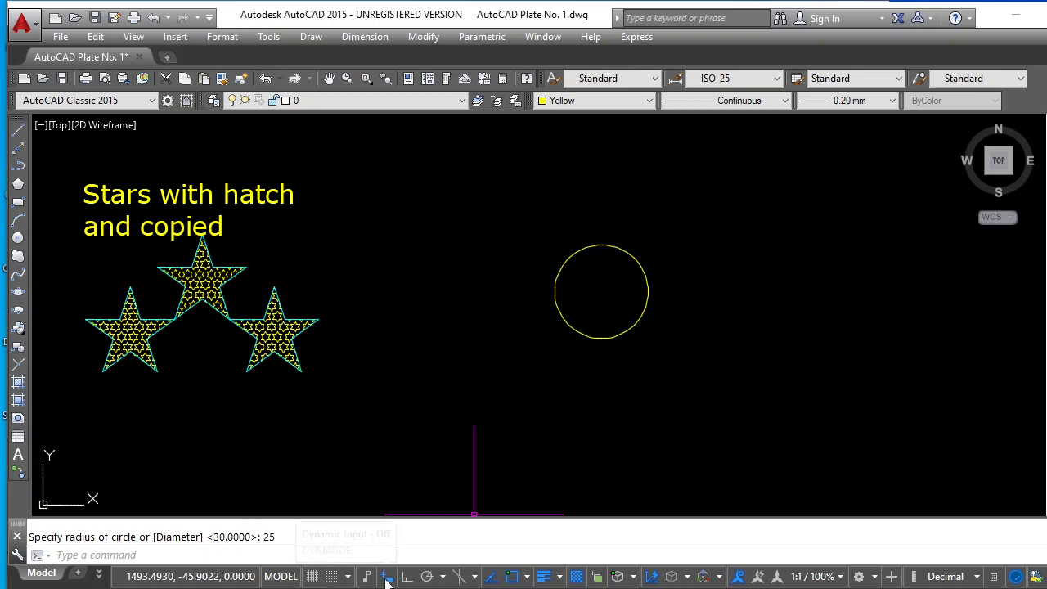
left_click(18, 185)
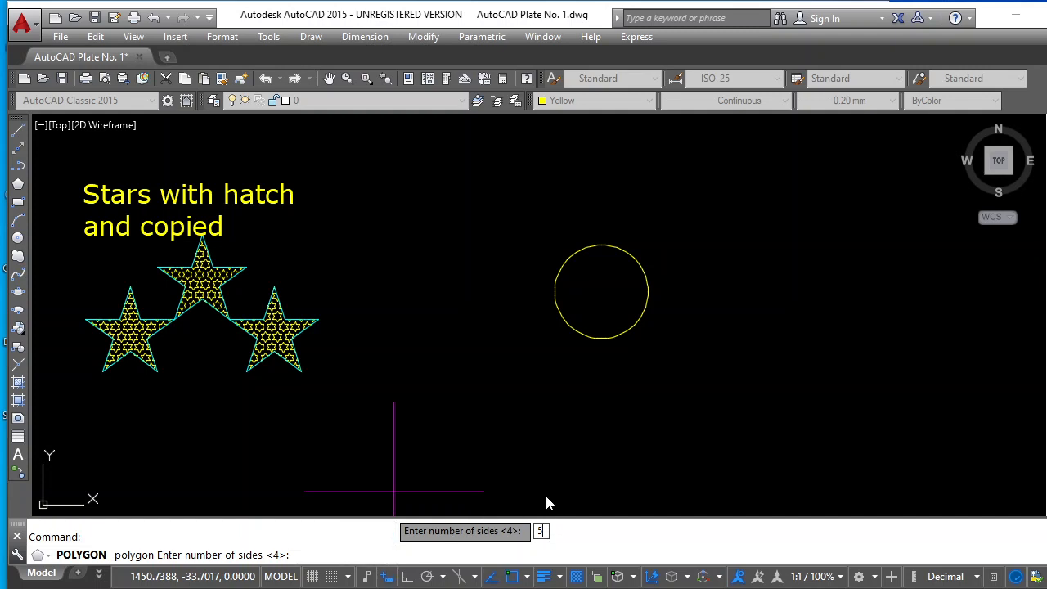
key("Return")
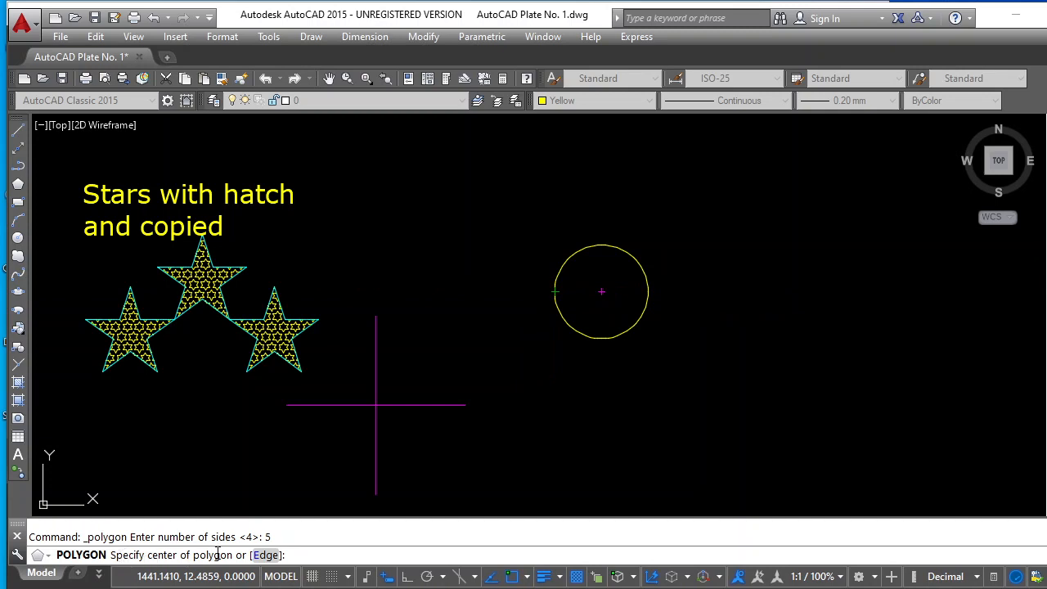
left_click(601, 291)
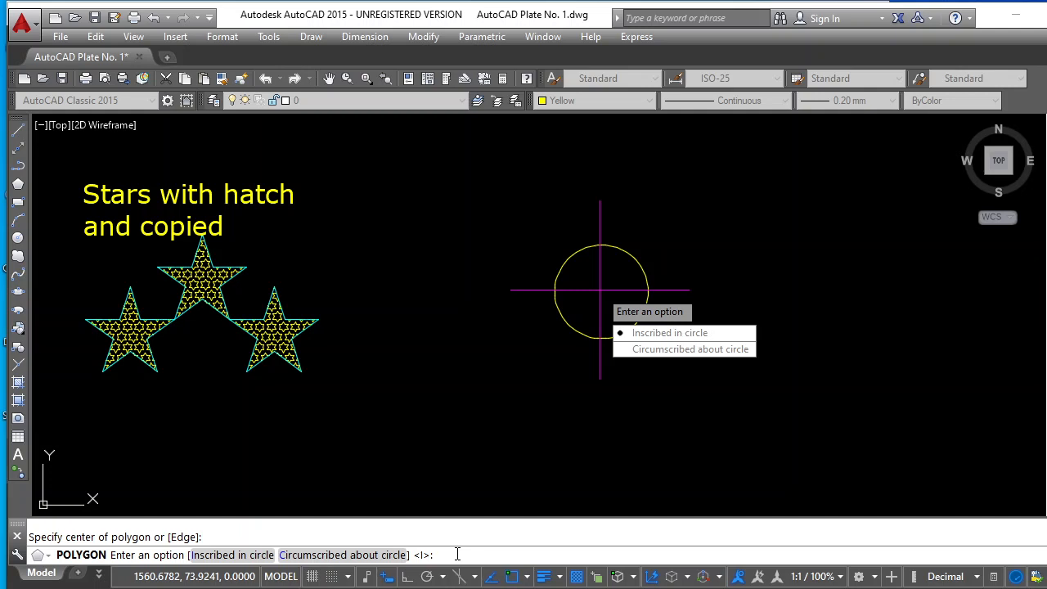
type("i")
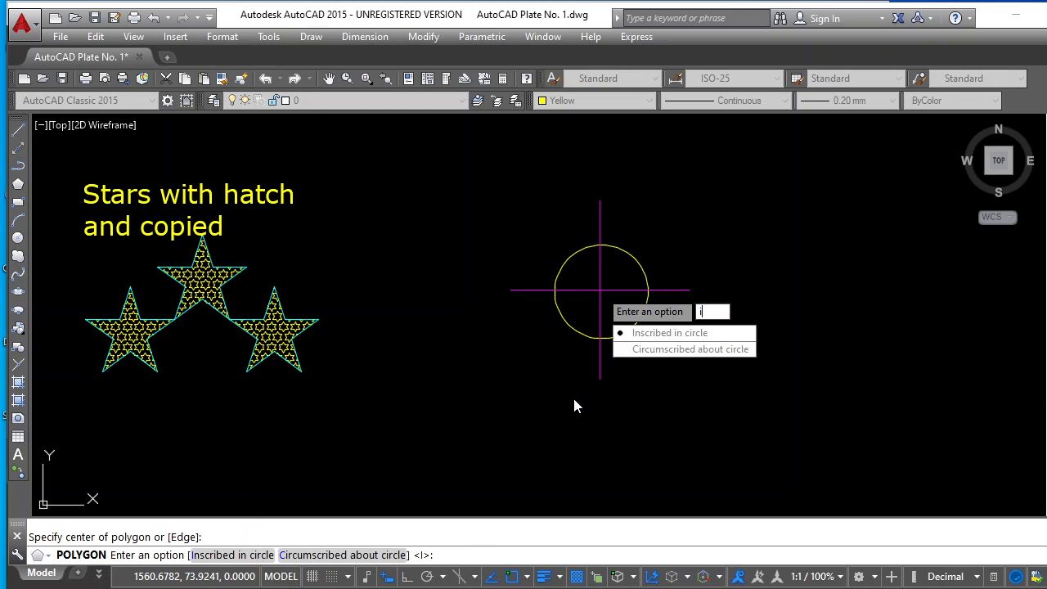
key("Return")
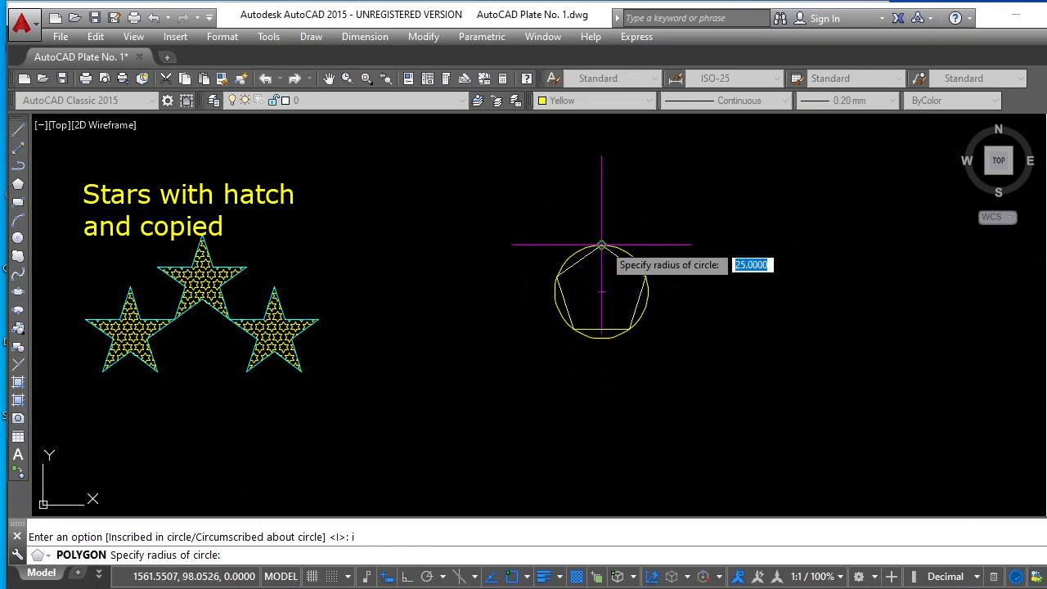
left_click(601, 245)
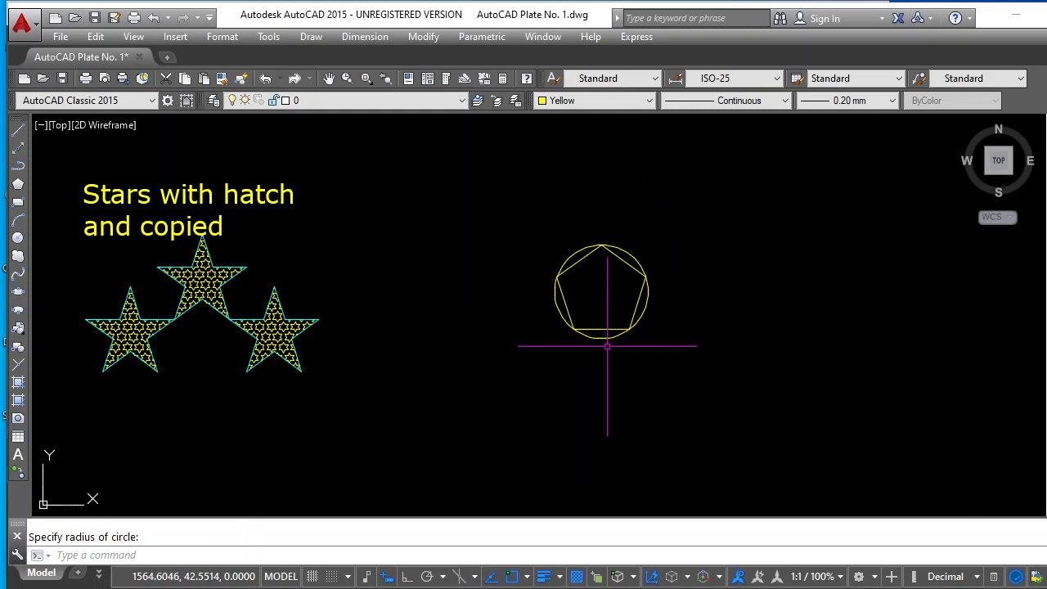
Set the current colour to Cyan and draw a closed five-pointed star by joining the pentagon's non-adjacent vertices with lines
scroll(663, 309, "up", 2)
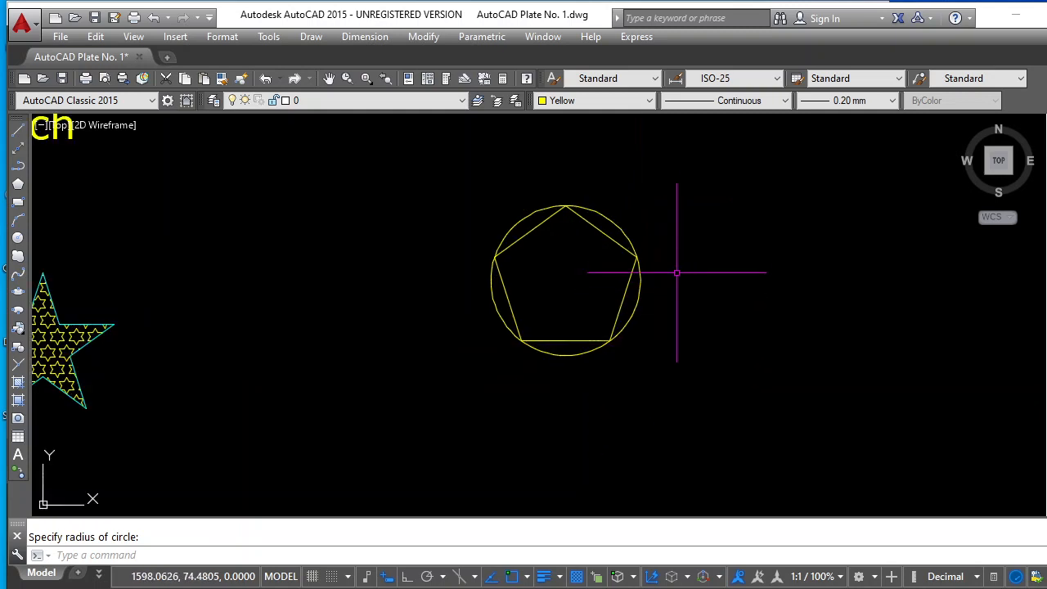
scroll(613, 187, "up", 2)
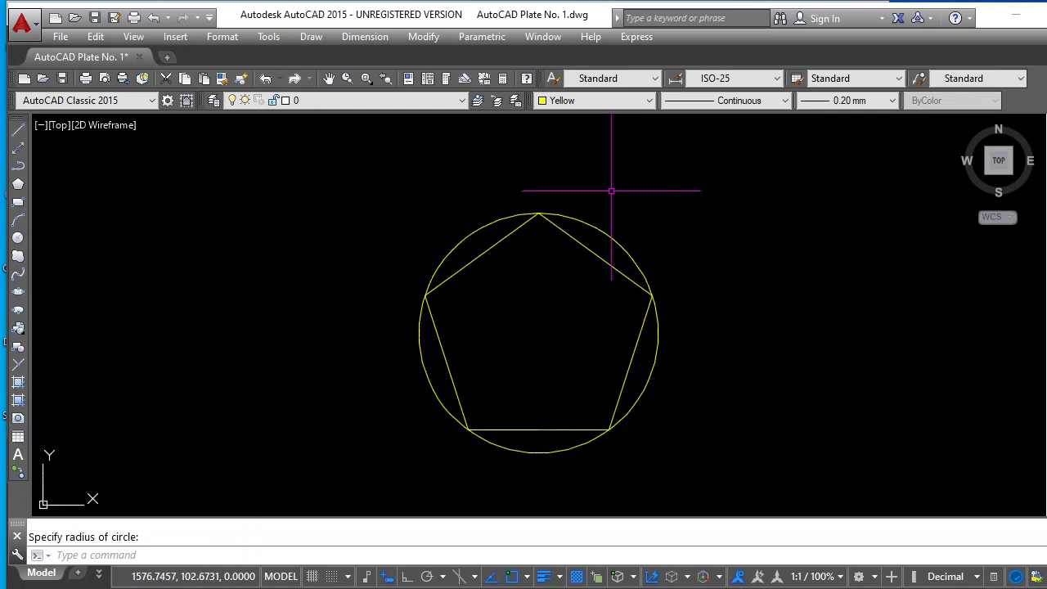
left_click(649, 100)
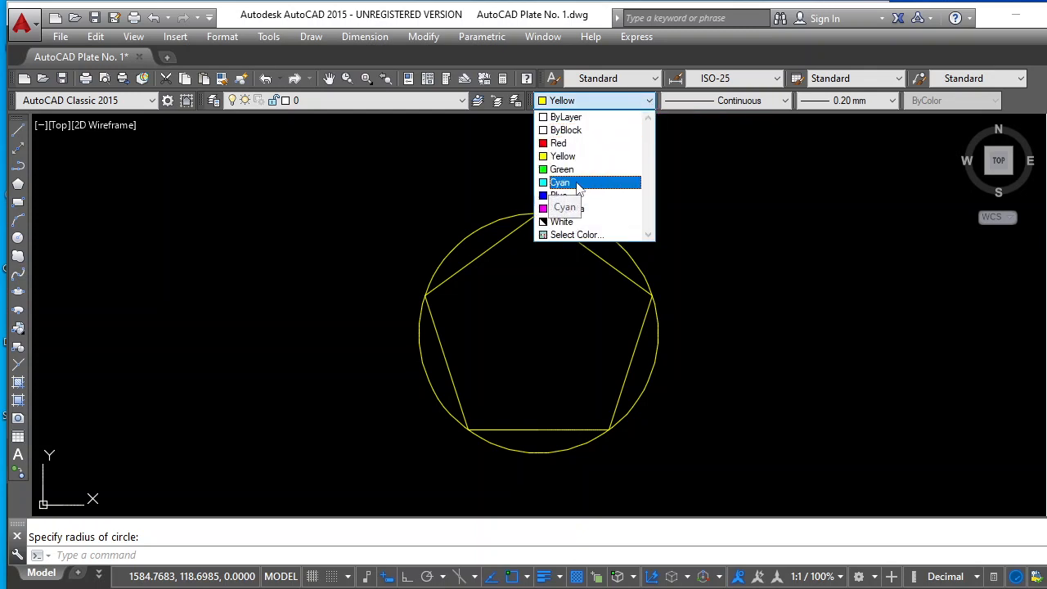
left_click(577, 183)
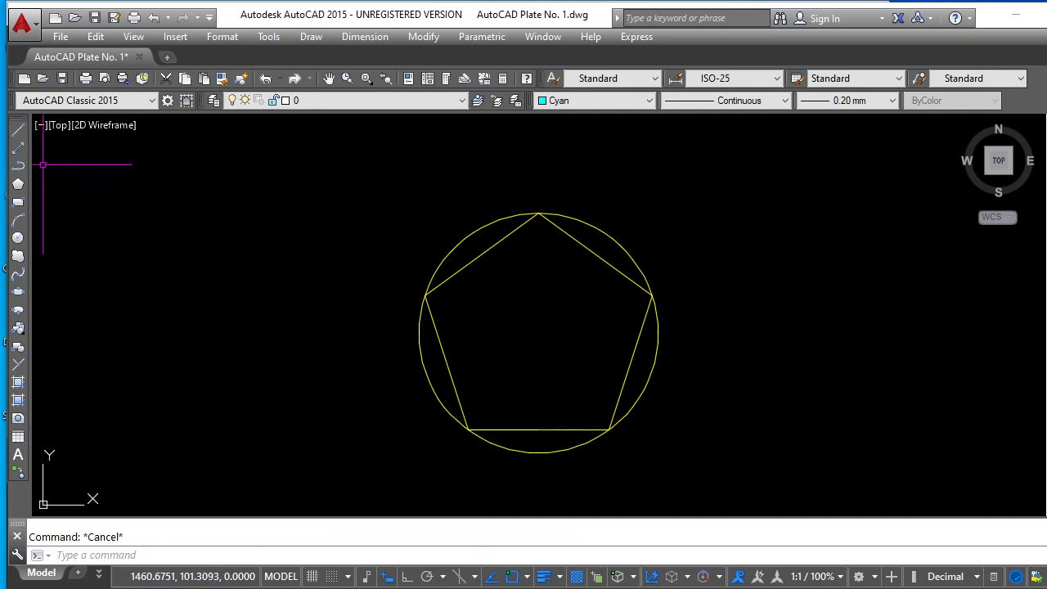
left_click(18, 131)
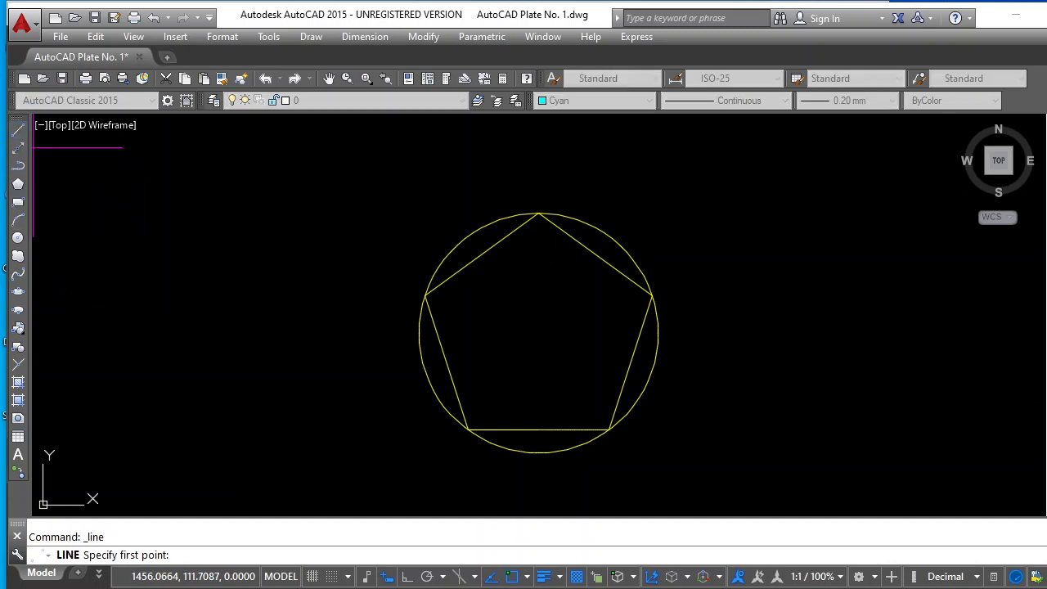
left_click(468, 428)
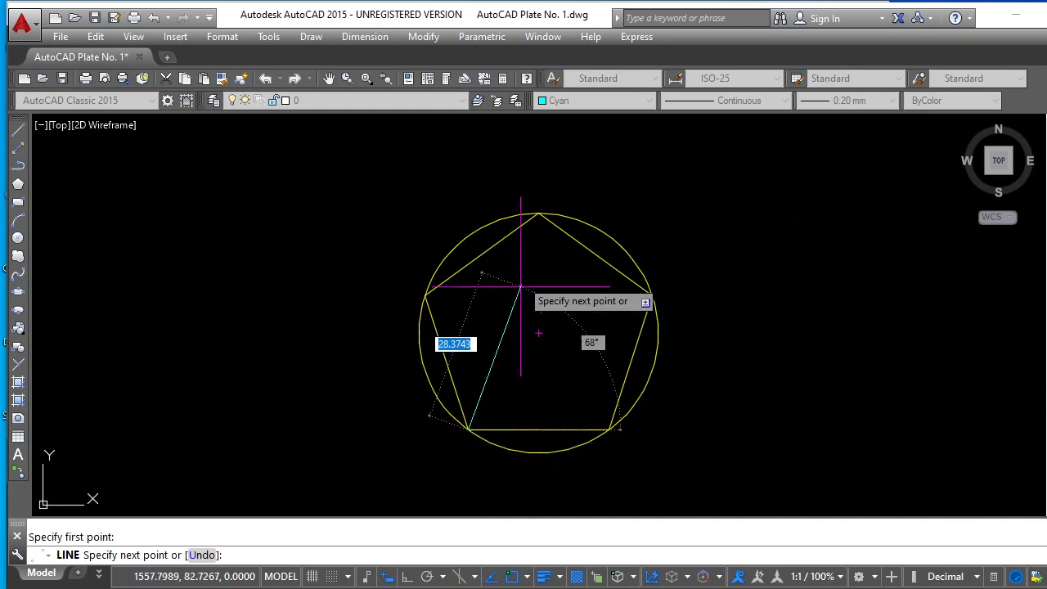
left_click(538, 213)
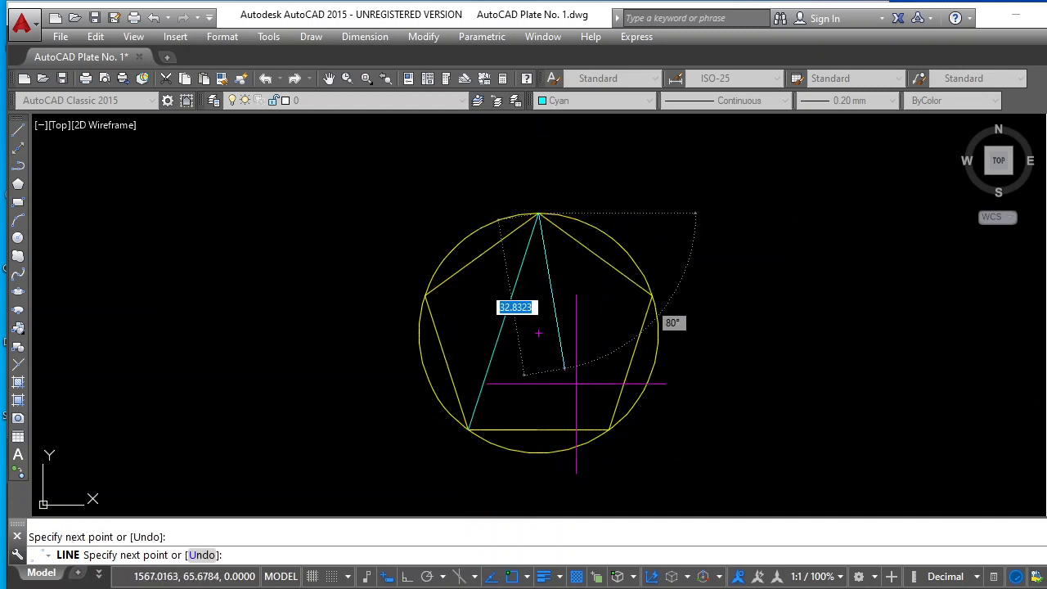
left_click(608, 428)
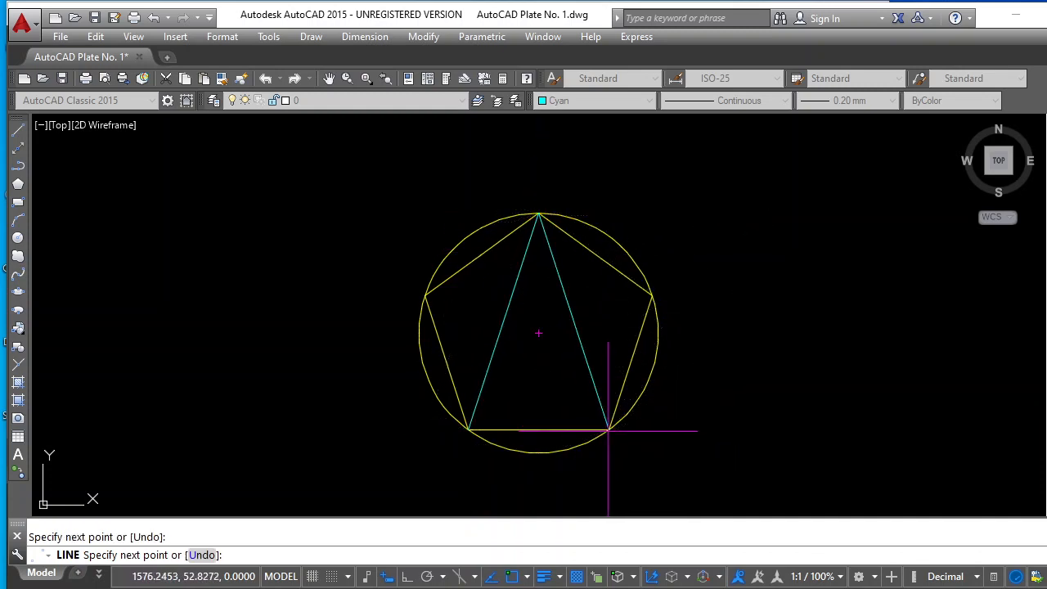
left_click(425, 295)
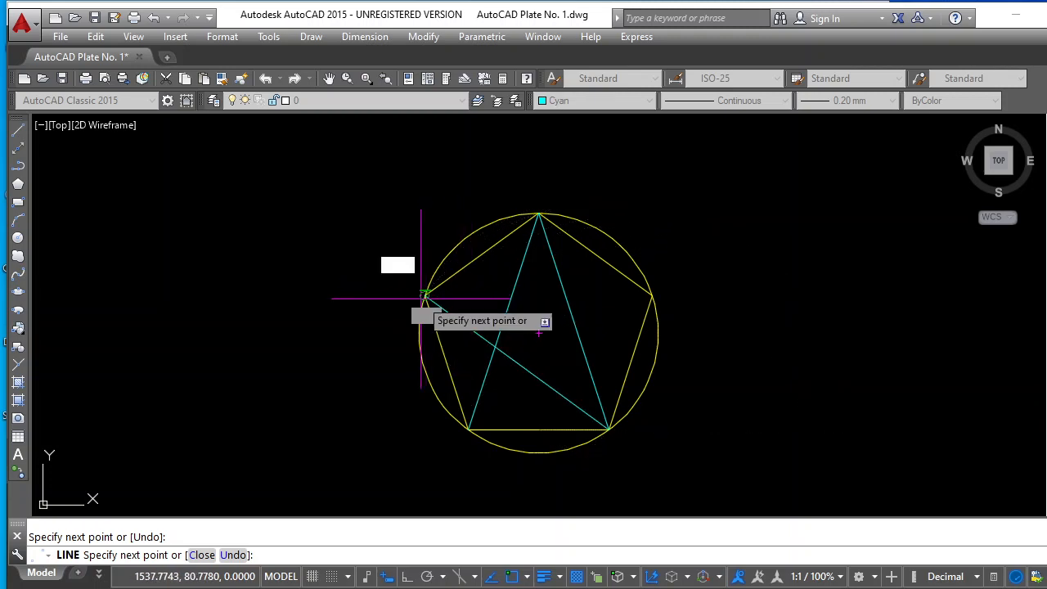
left_click(652, 295)
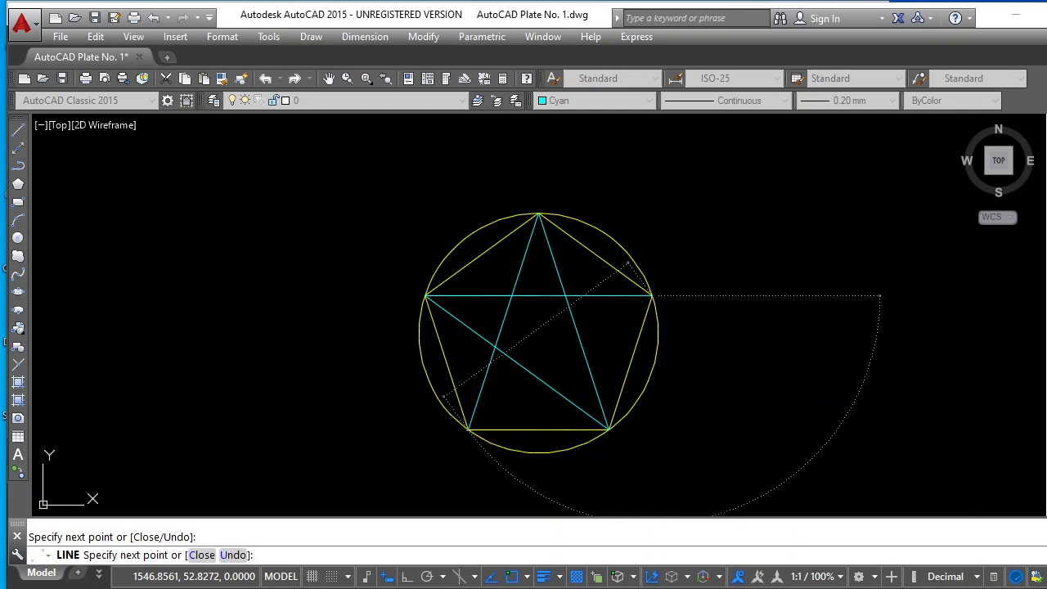
left_click(468, 427)
key("Return")
key("Escape")
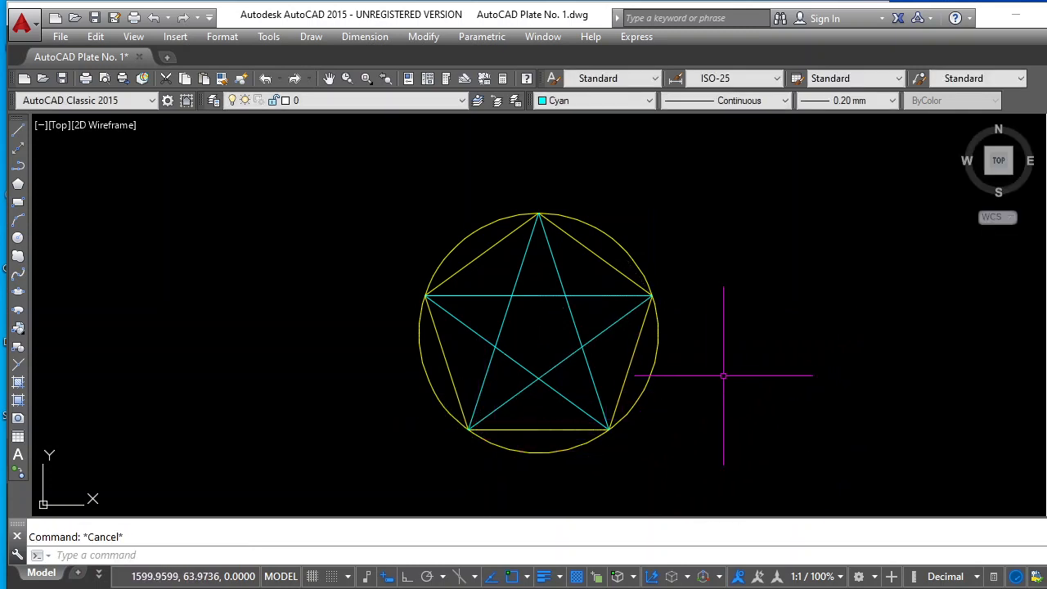
Copy the five cyan star lines, based at the circle's centre, to the empty space between the hatched stars and the circle
scroll(723, 377, "down", 2)
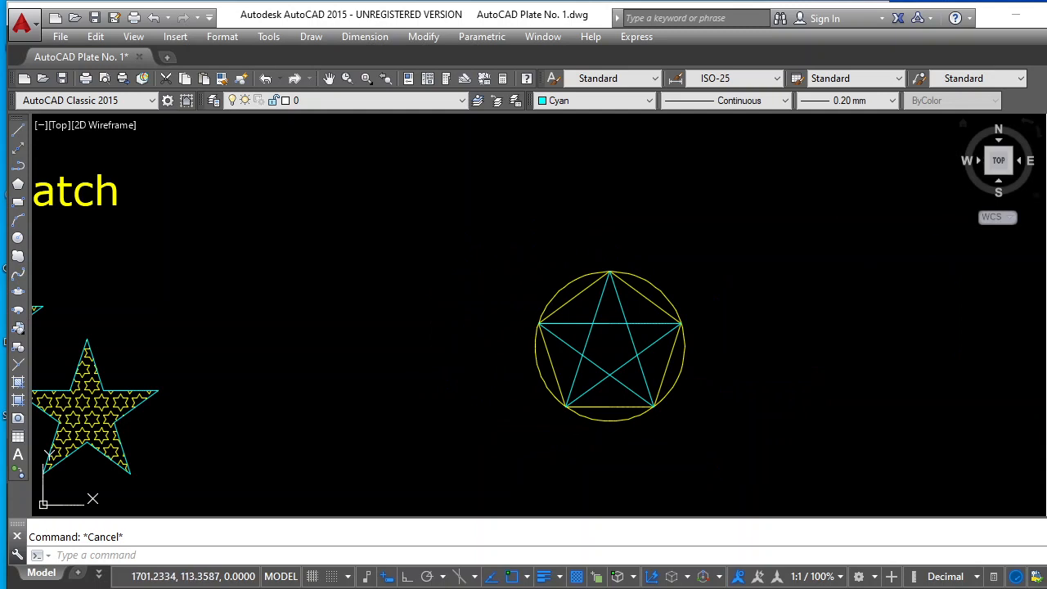
left_click(1045, 150)
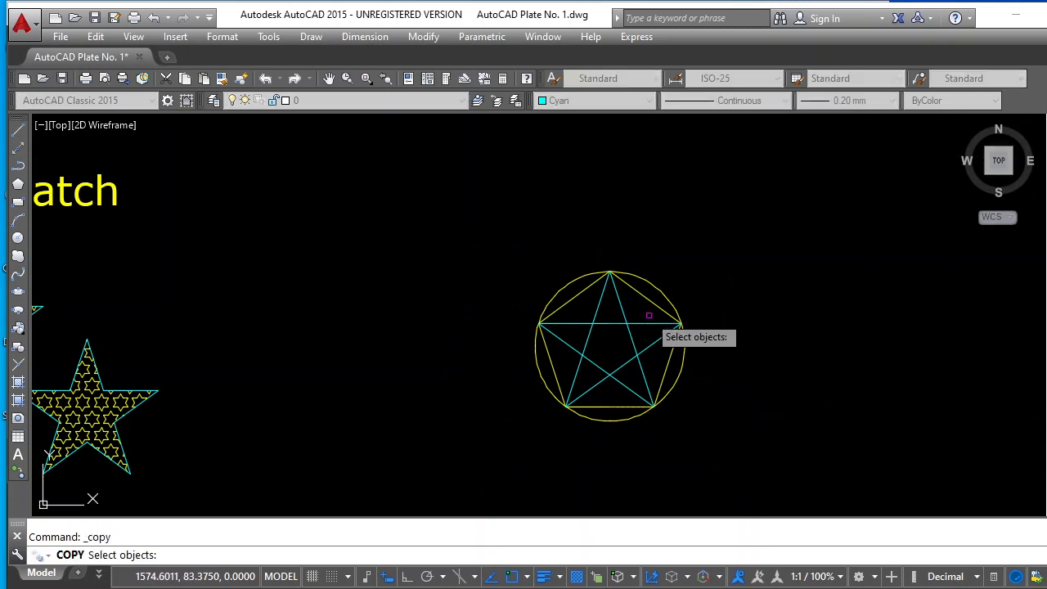
key("Escape")
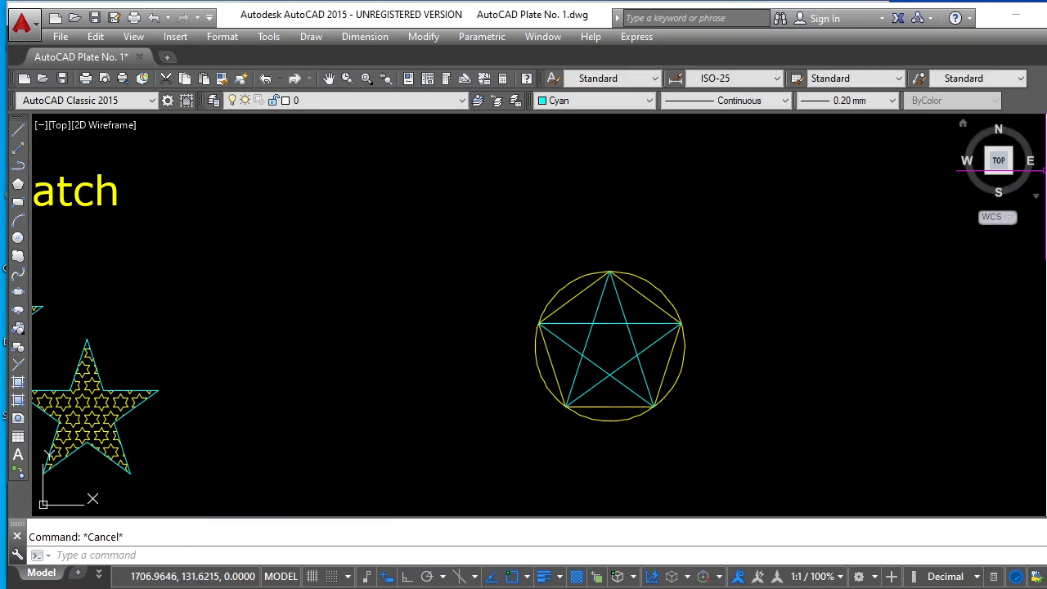
key("Return")
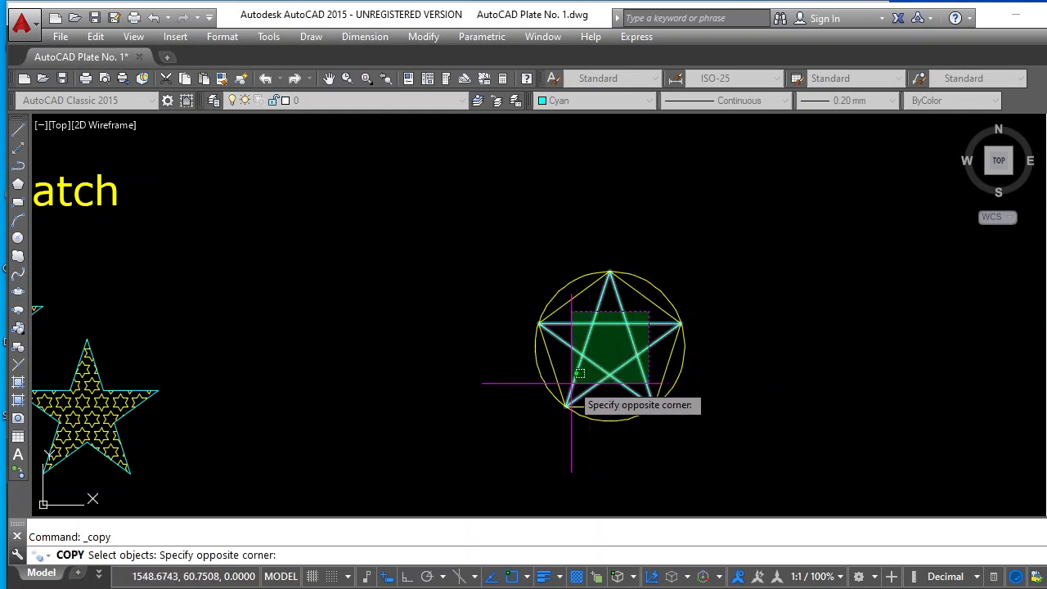
left_click(571, 382)
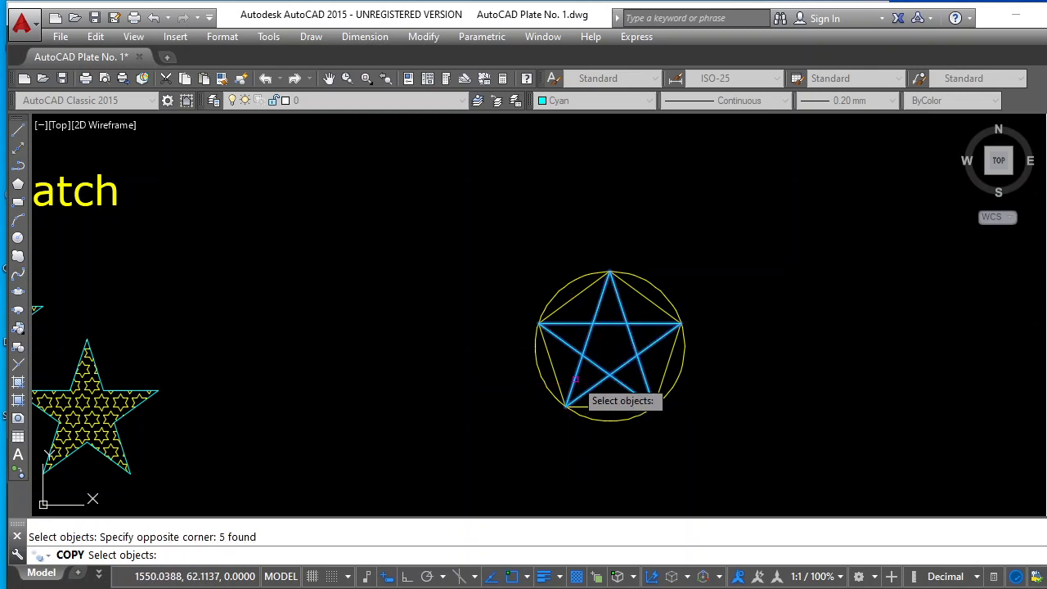
key("Return")
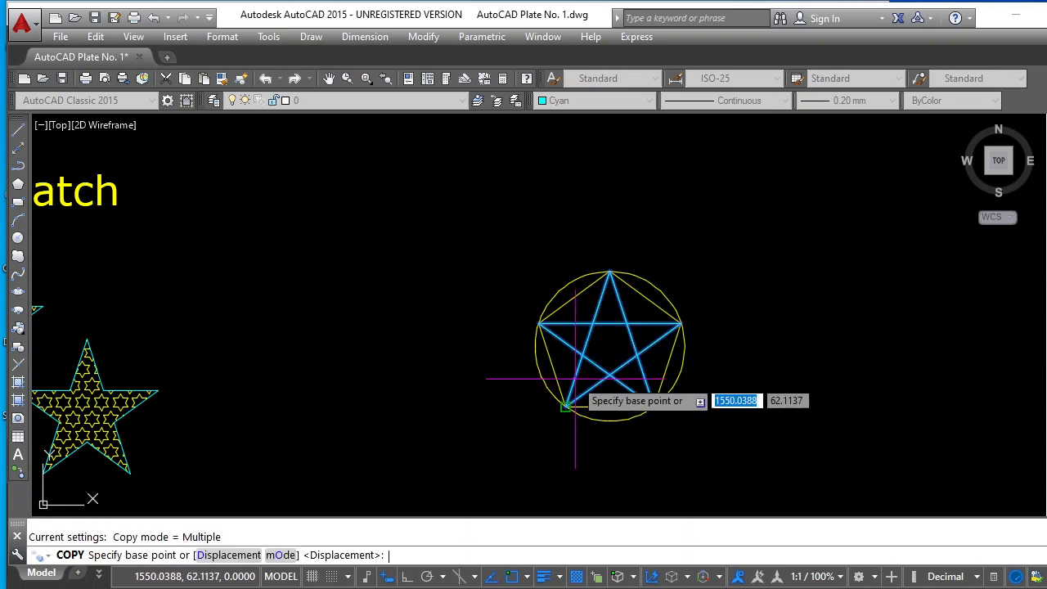
left_click(609, 347)
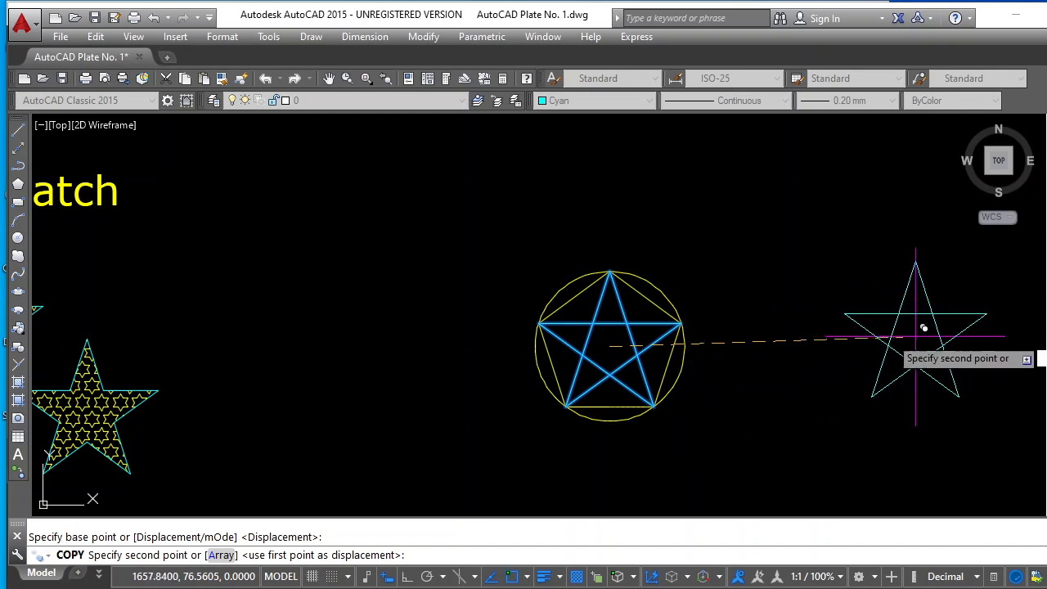
scroll(912, 349, "down", 2)
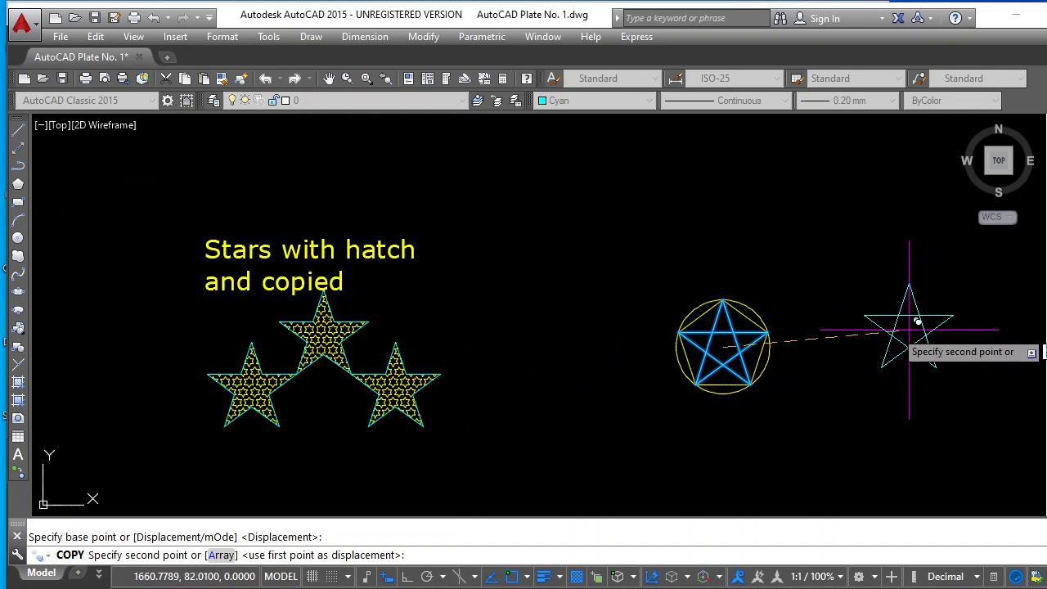
scroll(871, 380, "down", 3)
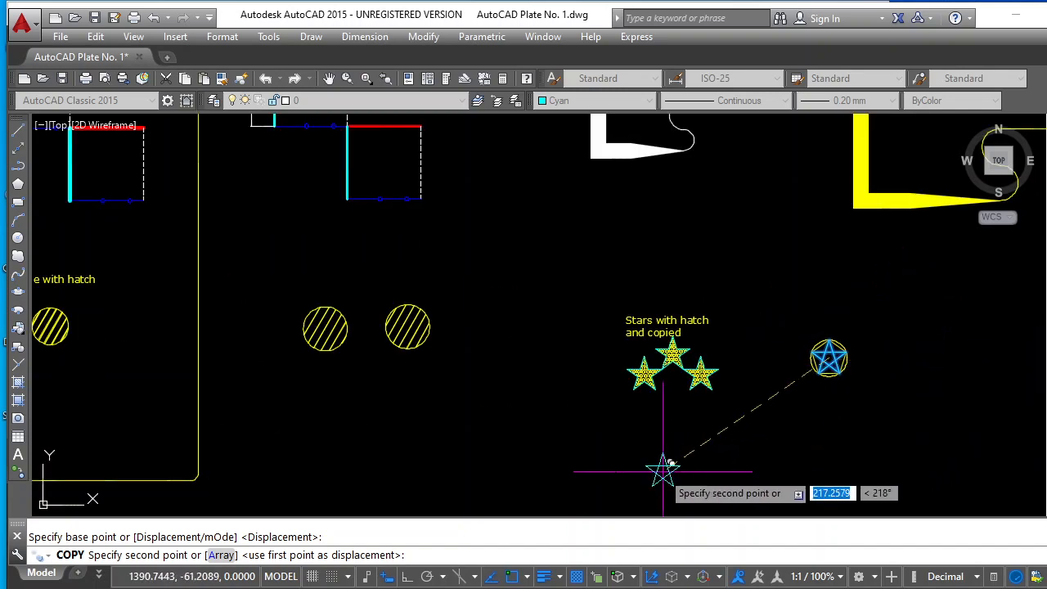
scroll(660, 450, "up", 3)
scroll(834, 368, "down", 3)
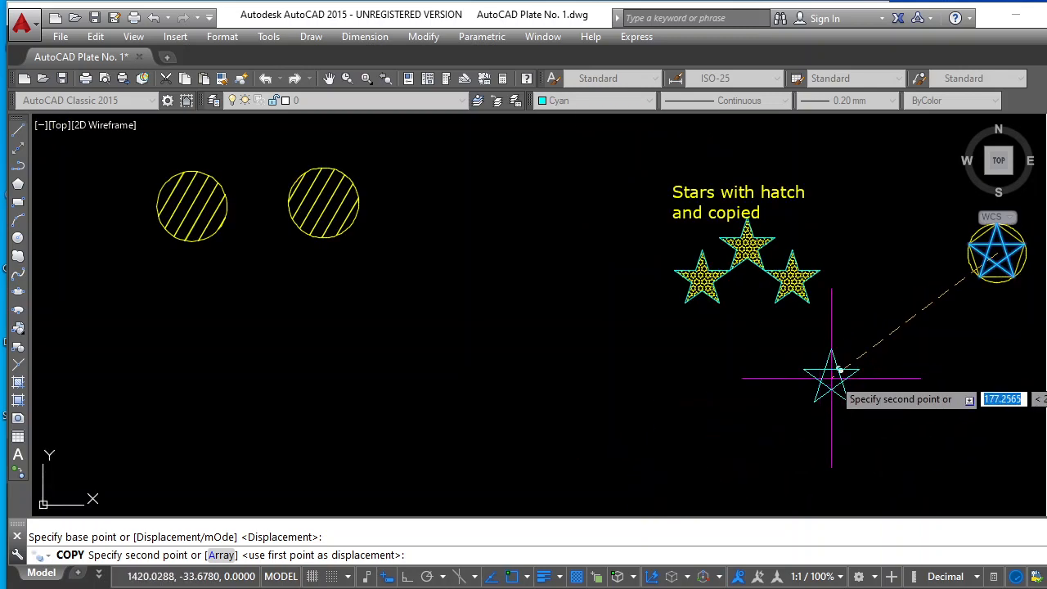
scroll(890, 346, "down", 1)
scroll(940, 299, "up", 4)
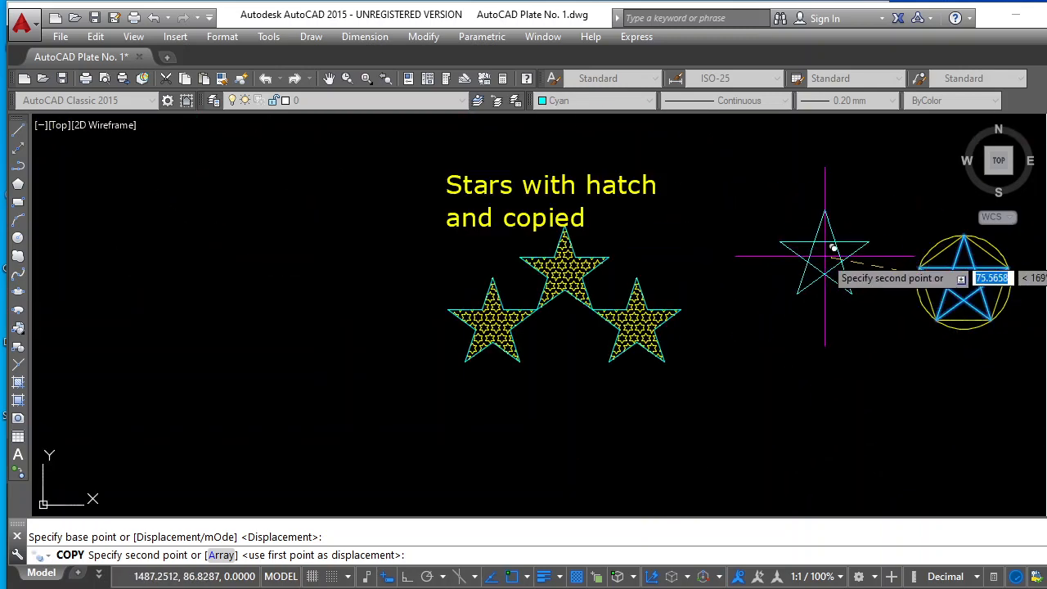
left_click(827, 260)
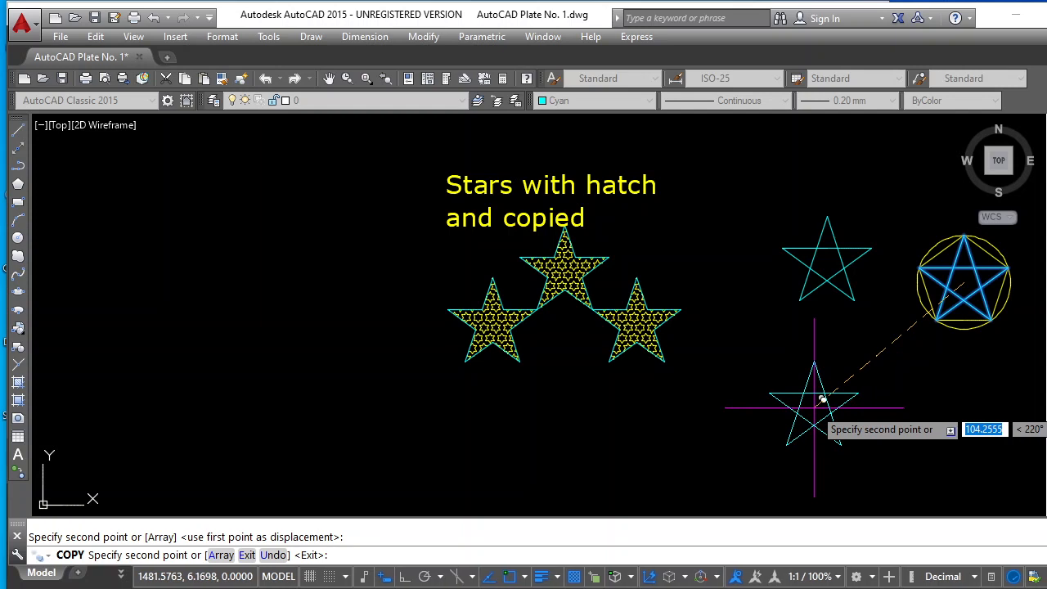
key("Escape")
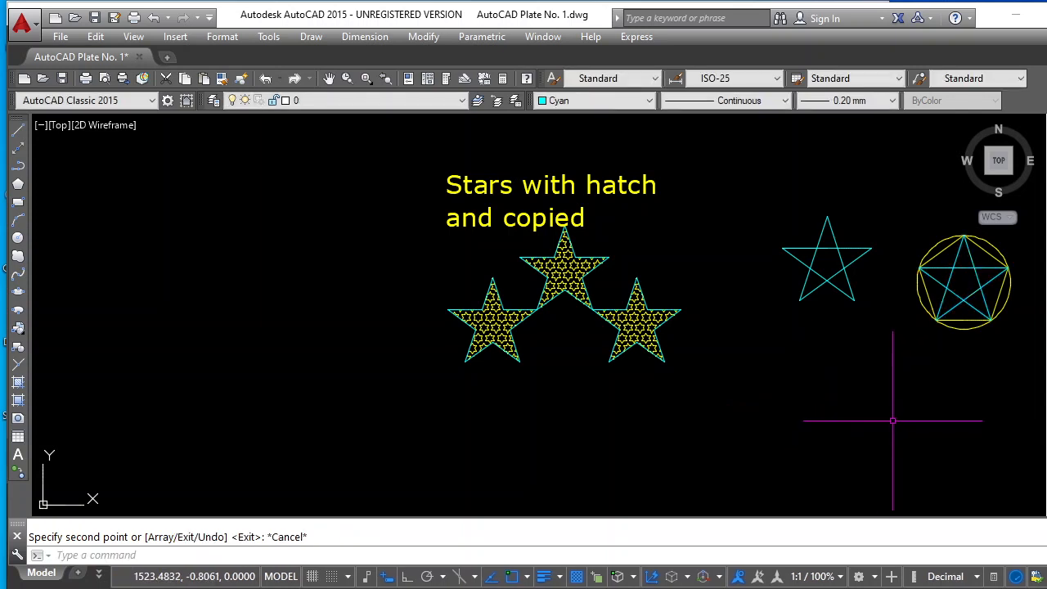
key("Escape")
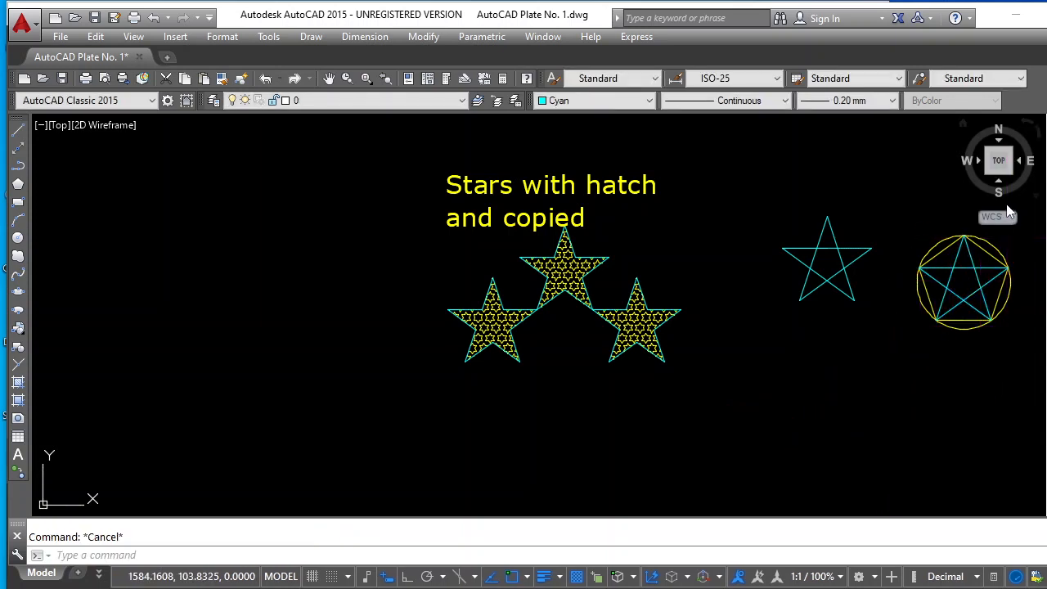
Move the copied star and the circle with its pentagon and star together horizontally to the right, farther from the hatched stars
left_click(329, 79)
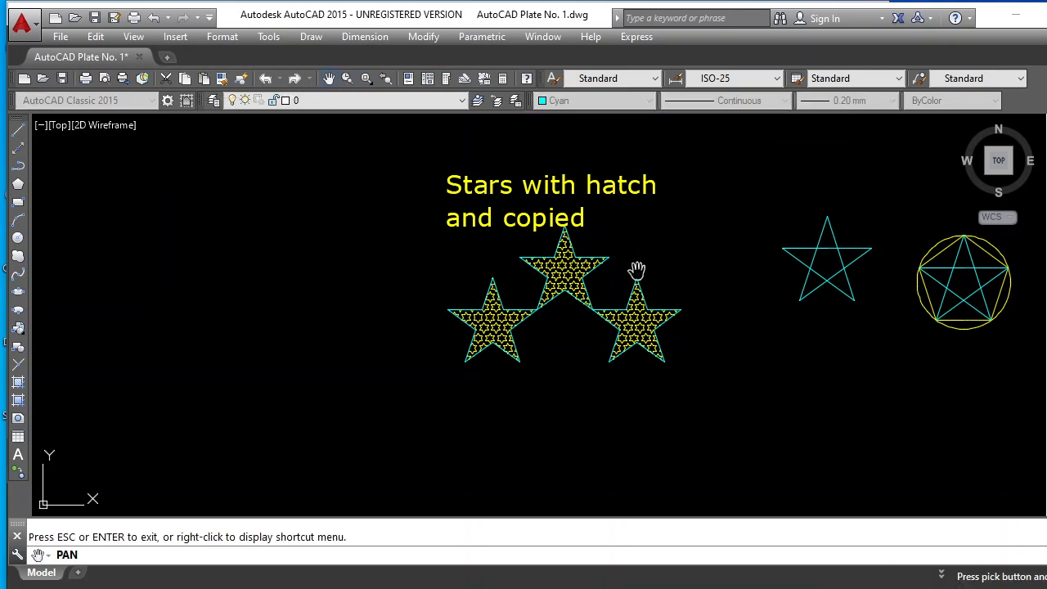
mouse_move(761, 319)
left_mouse_down()
mouse_move(659, 319)
mouse_move(458, 365)
left_mouse_up()
key("Escape")
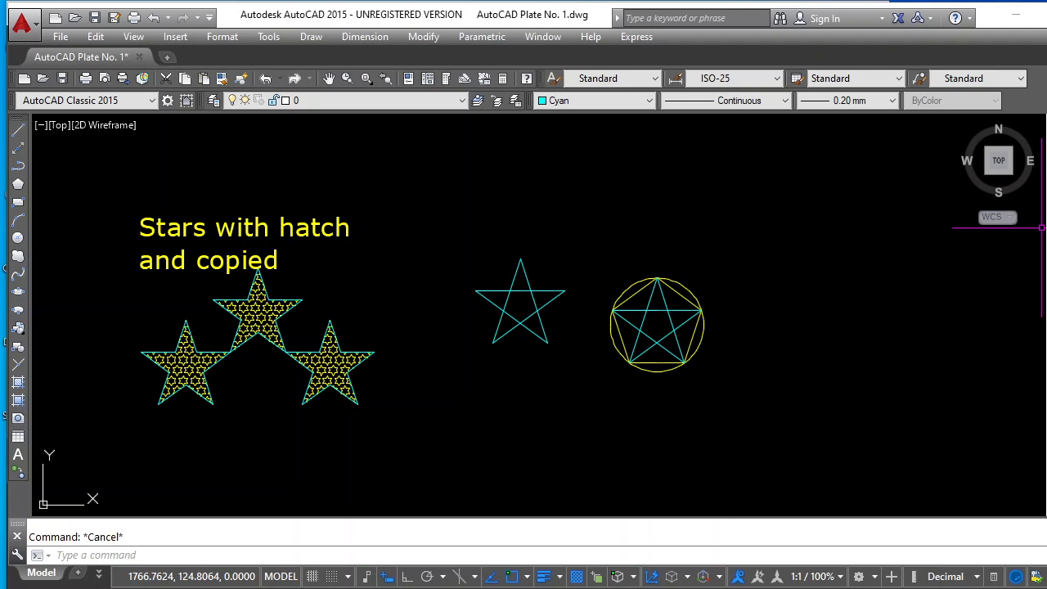
left_click(1042, 229)
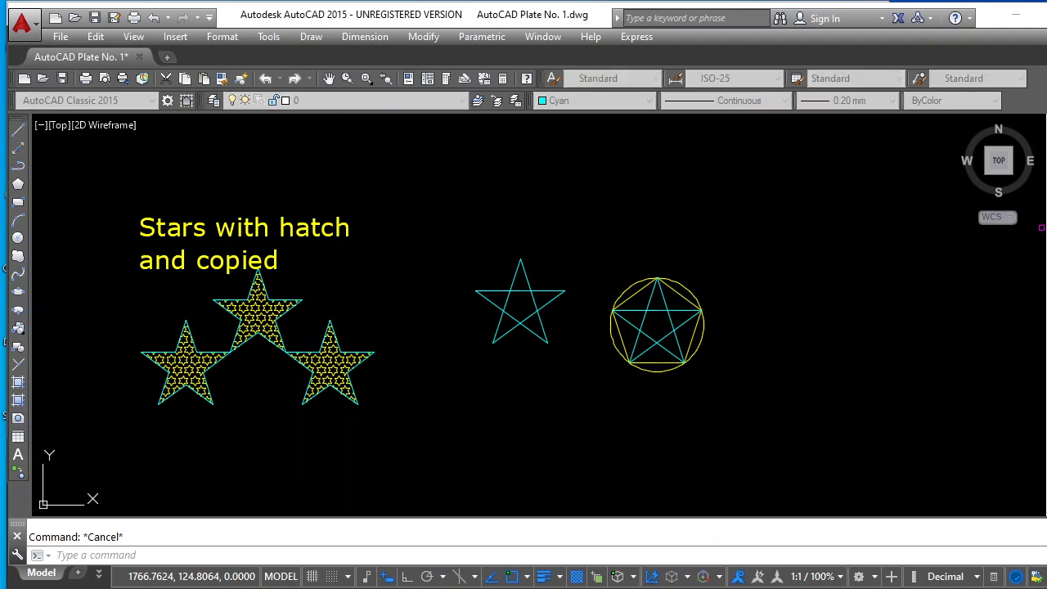
left_click(760, 236)
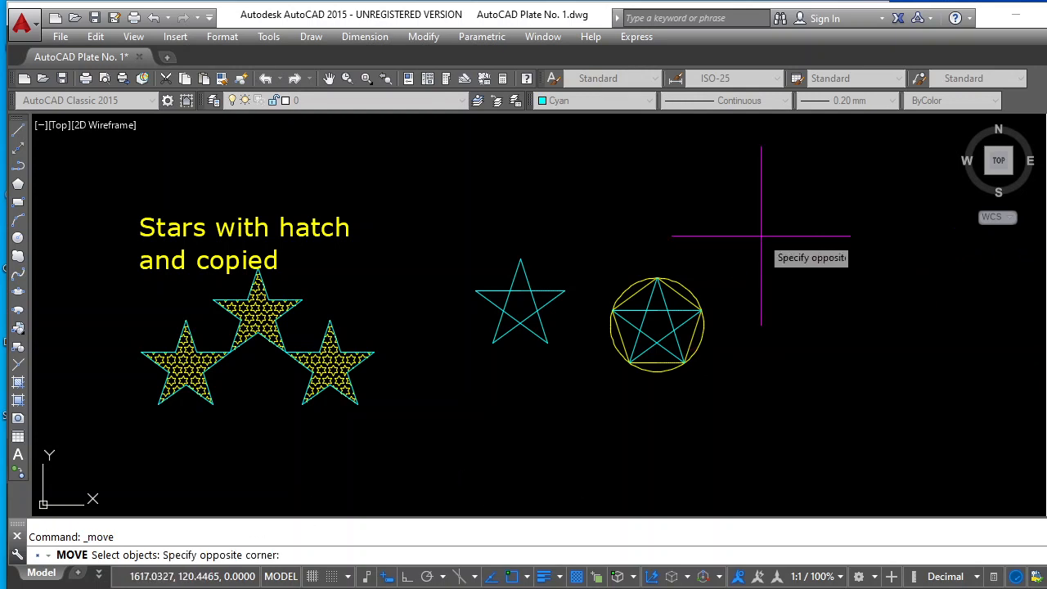
left_click(458, 390)
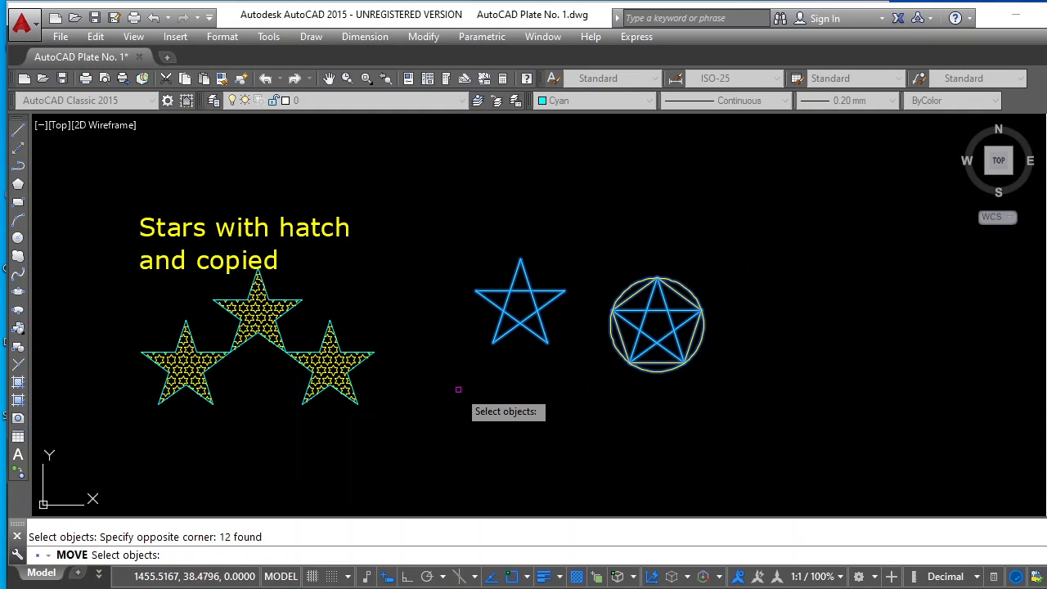
key("Return")
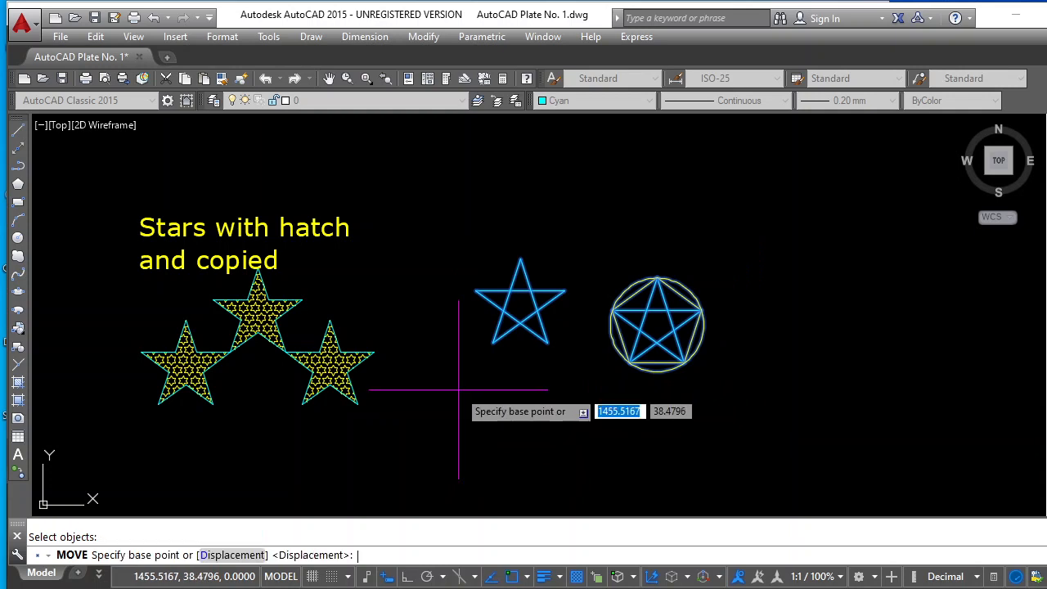
left_click(492, 343)
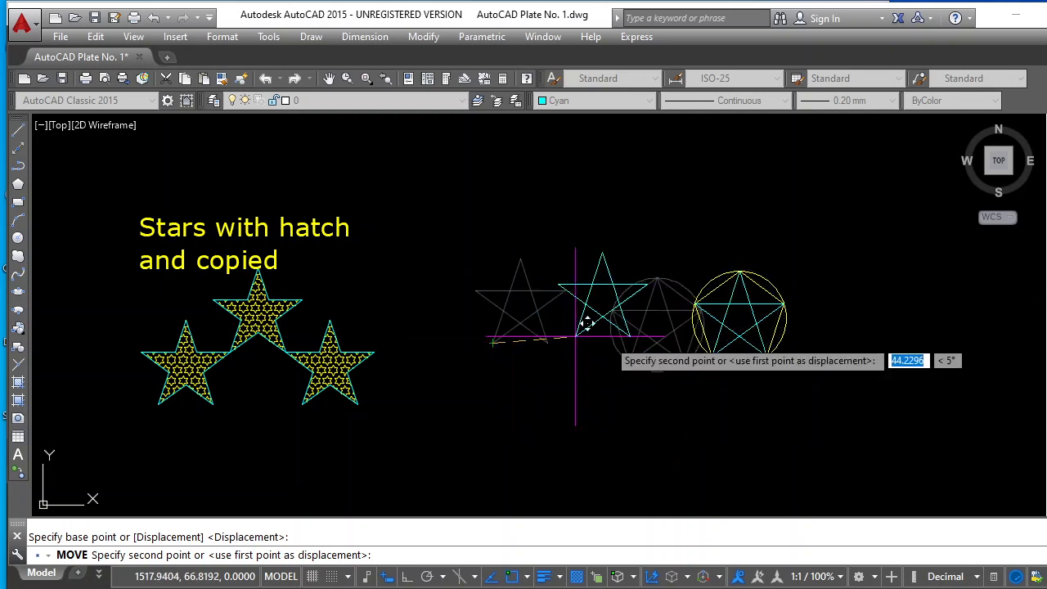
left_click(657, 342)
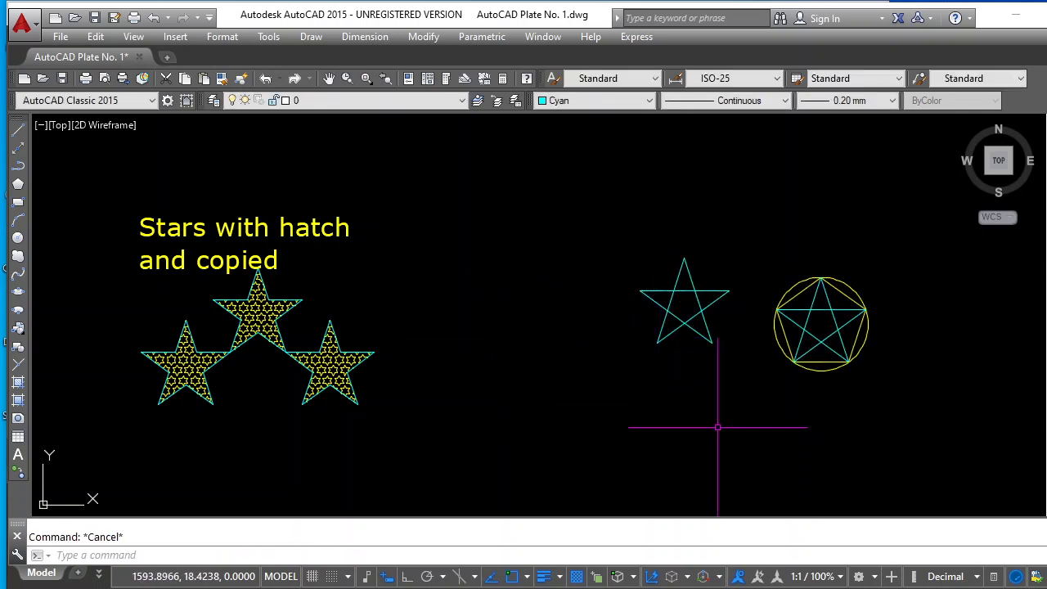
Move the circle with its inscribed pentagon and star farther right, away from the copied plain star
key("space")
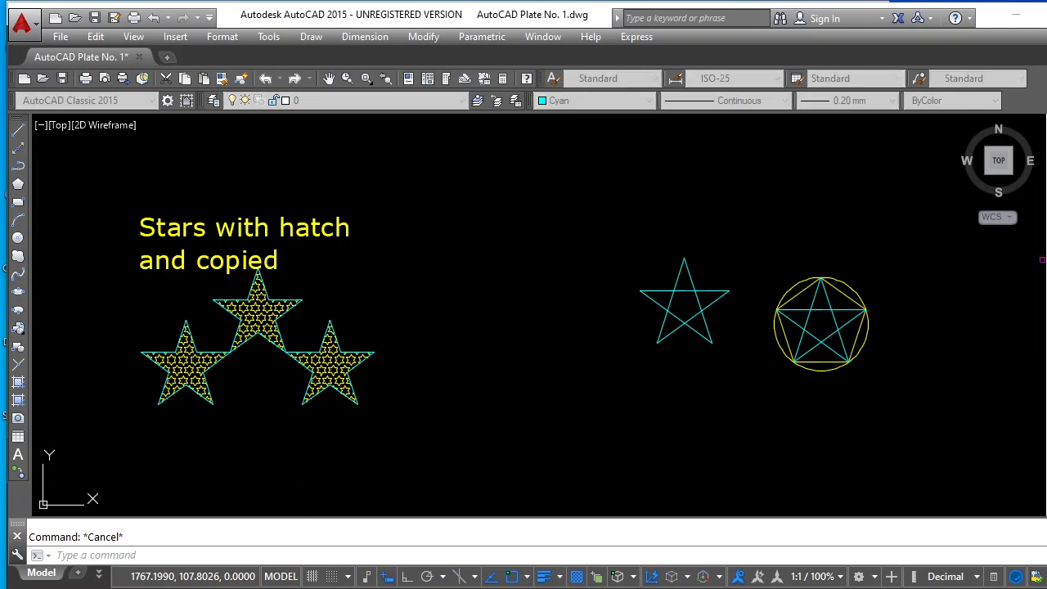
left_click(891, 256)
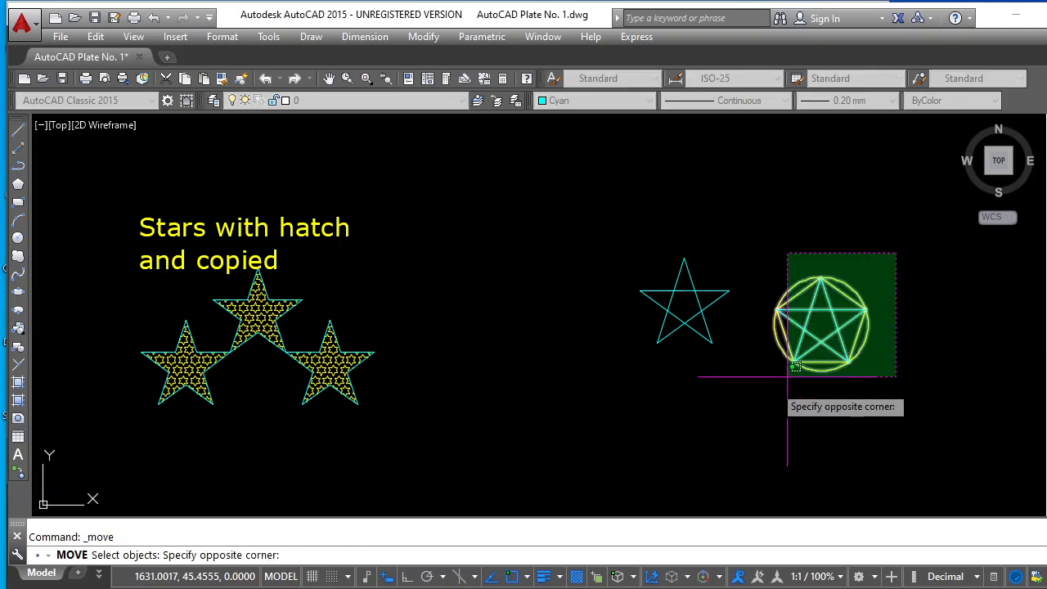
left_click(762, 397)
key("space")
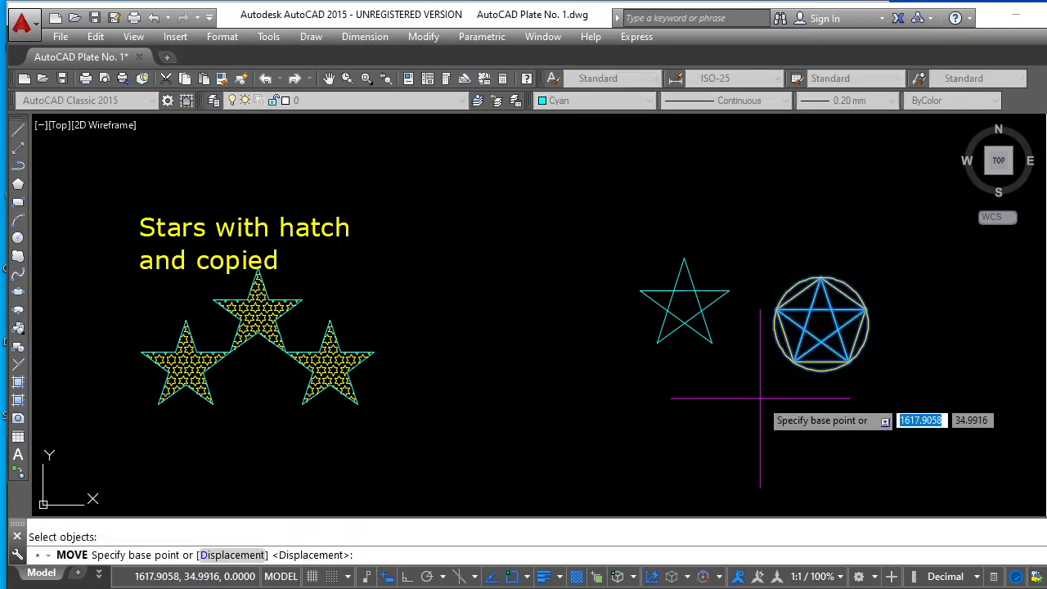
left_click(771, 398)
left_click(937, 412)
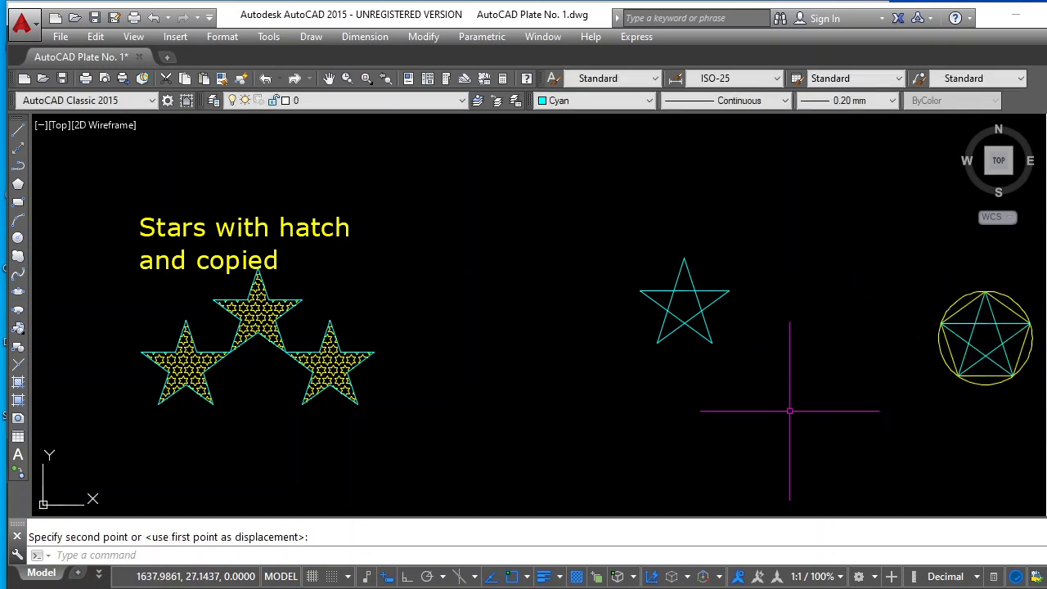
key("Escape")
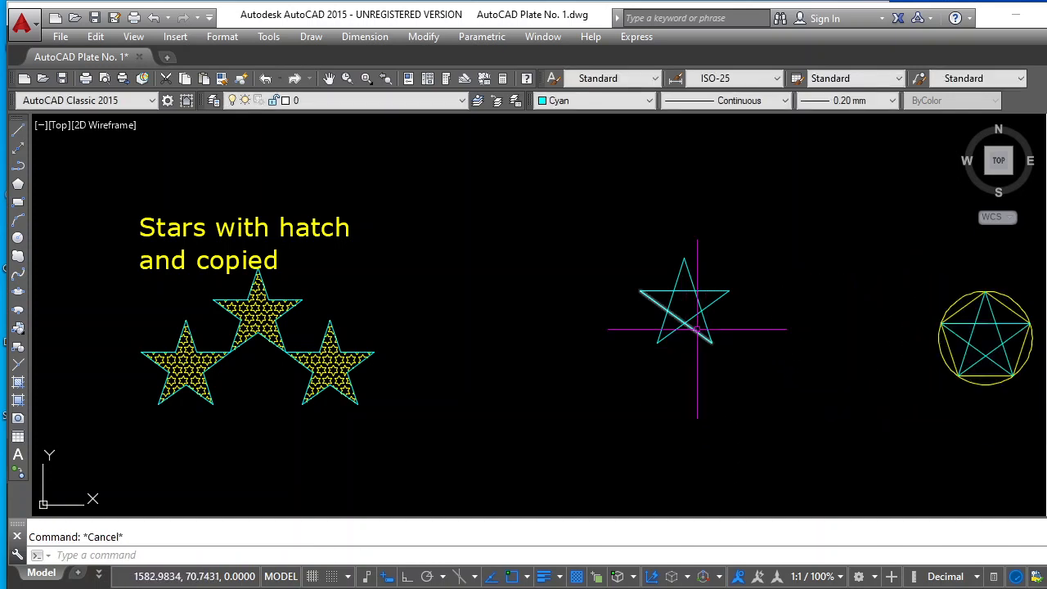
Trim the middle part of the plain star's horizontal line, using the two slanted lines from its top point as cutting edges
scroll(730, 295, "up", 4)
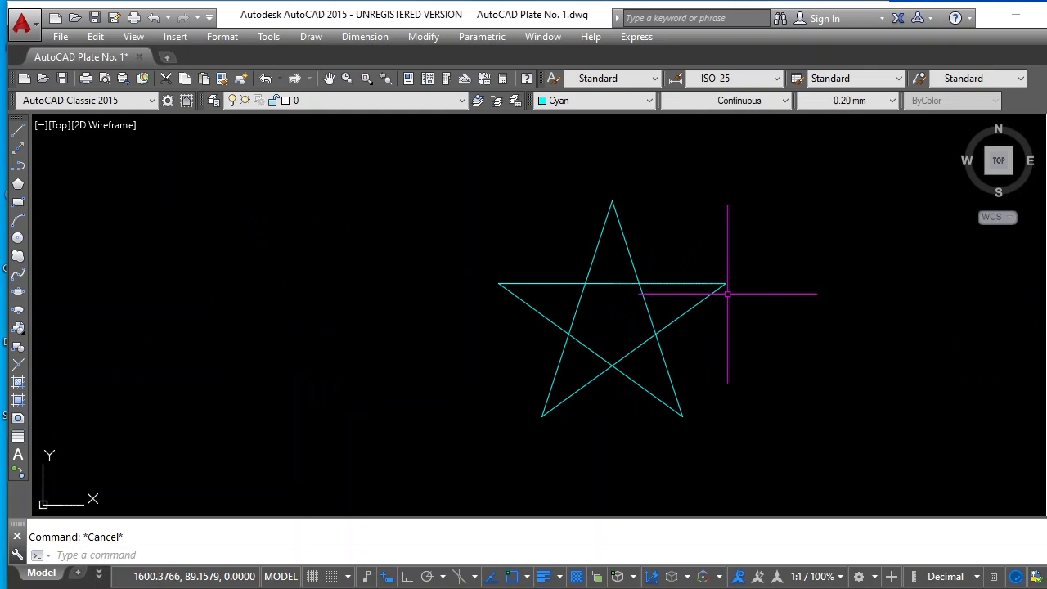
scroll(727, 293, "up", 2)
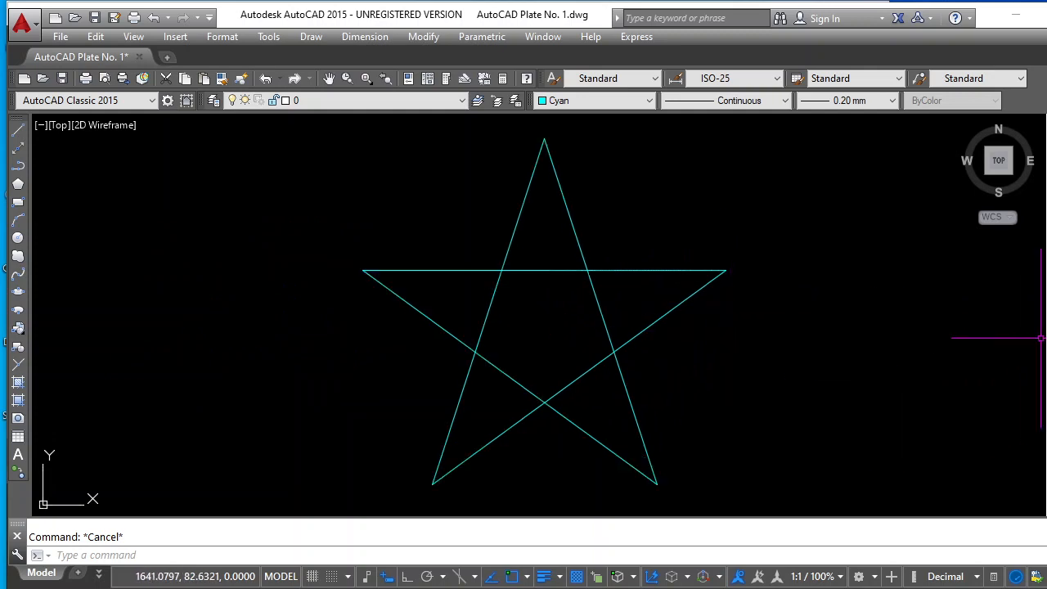
left_click(1046, 292)
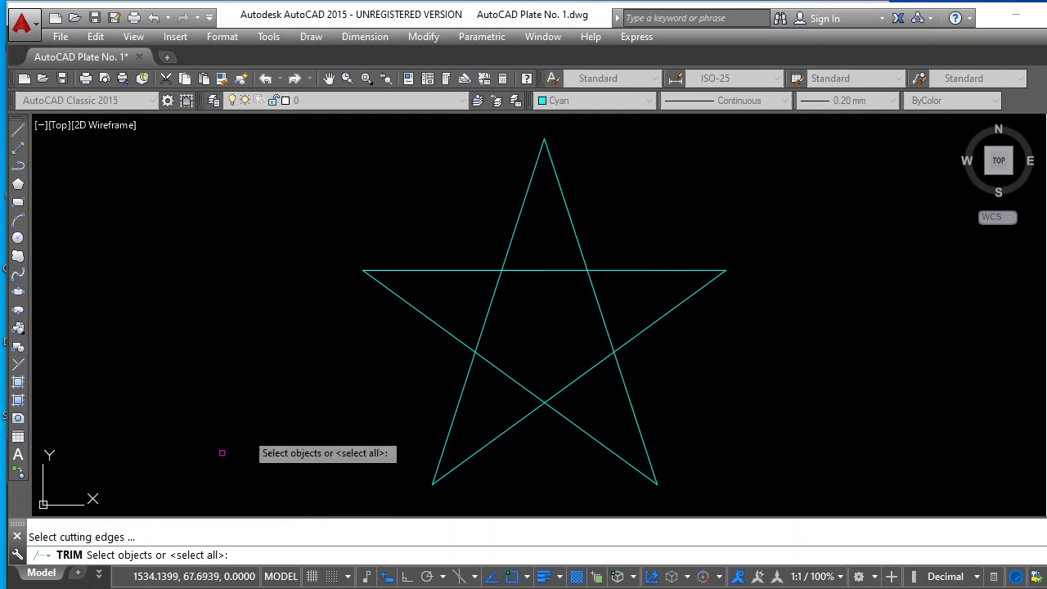
left_click(578, 247)
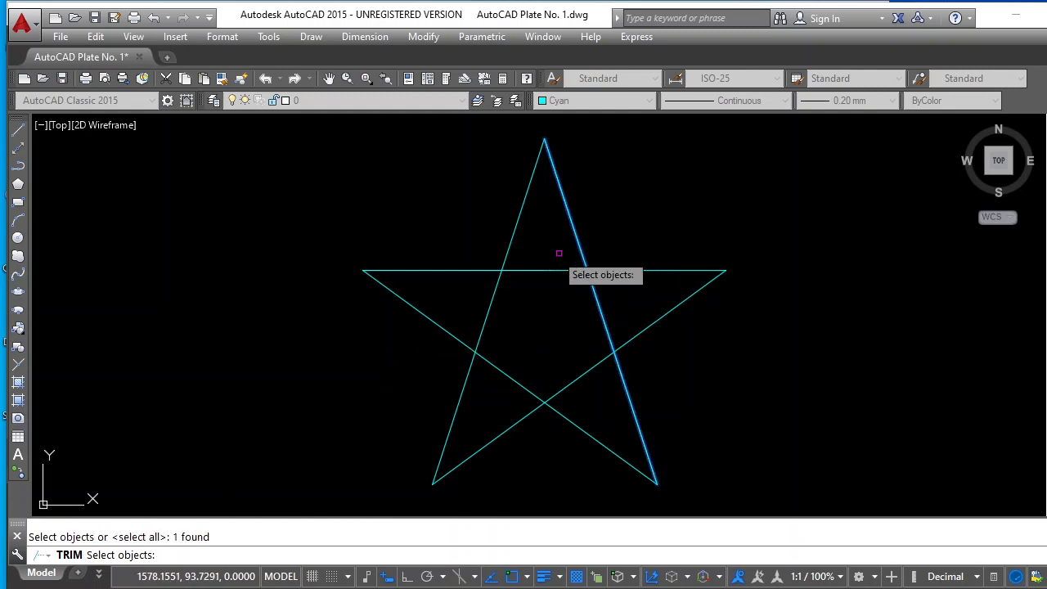
left_click(509, 243)
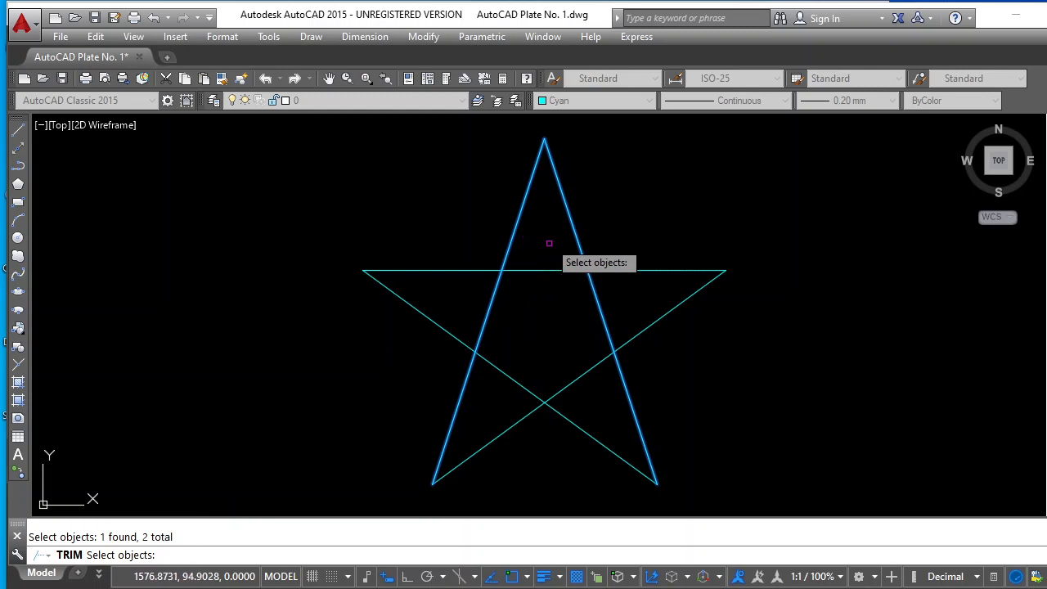
key("Return")
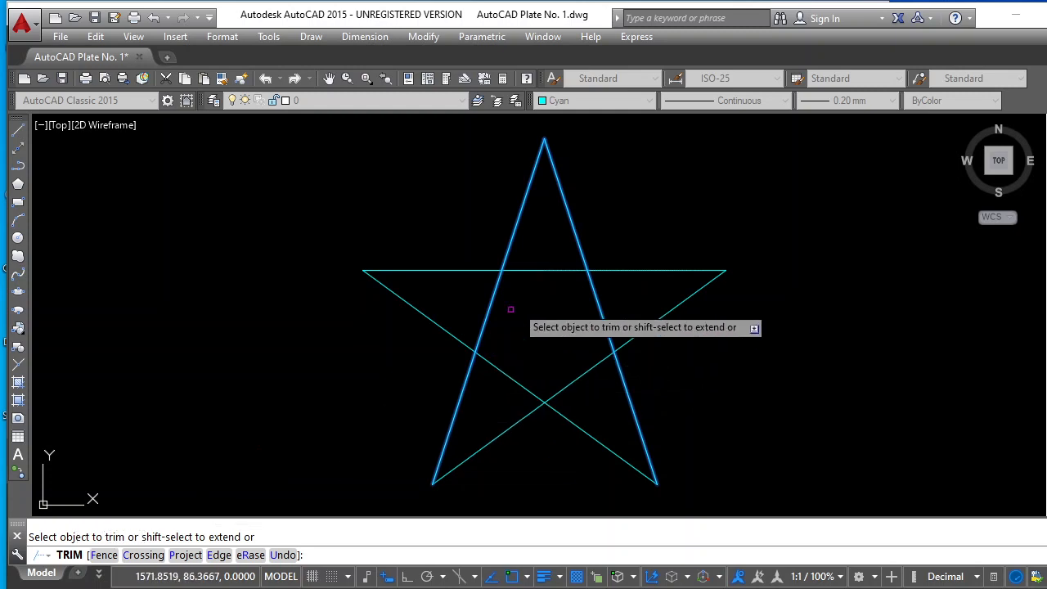
left_click(555, 269)
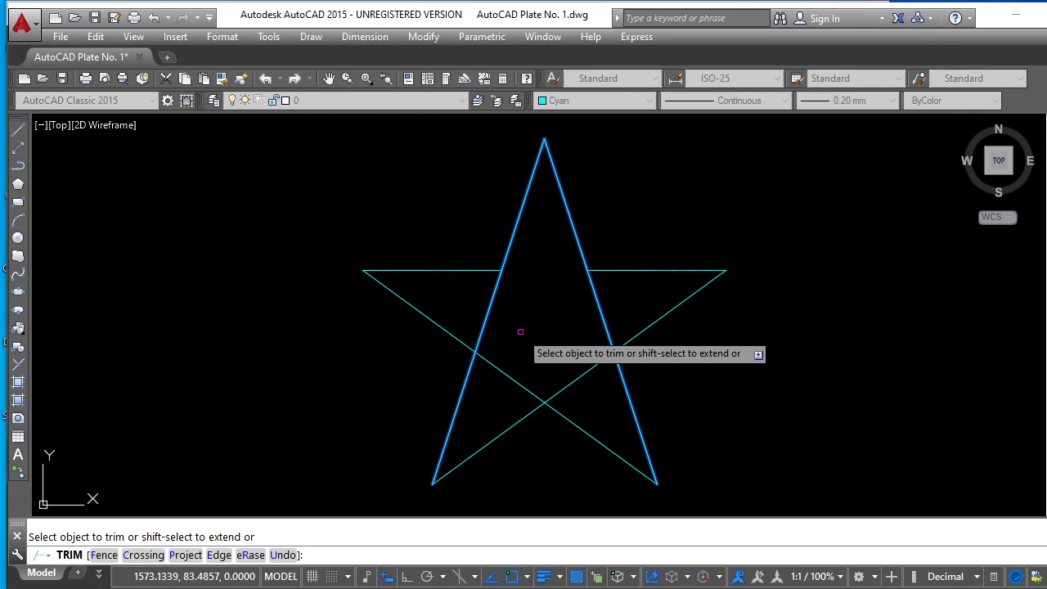
key("Escape")
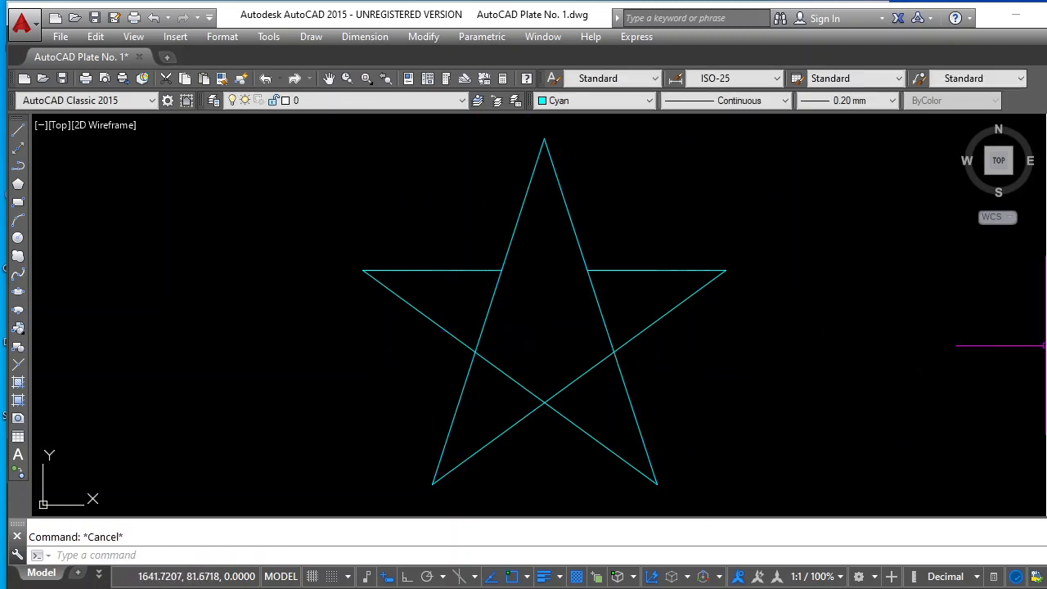
Trim the remaining inner segments of the plain star, using all its lines as cutting edges, to leave only its outline
left_click(1046, 292)
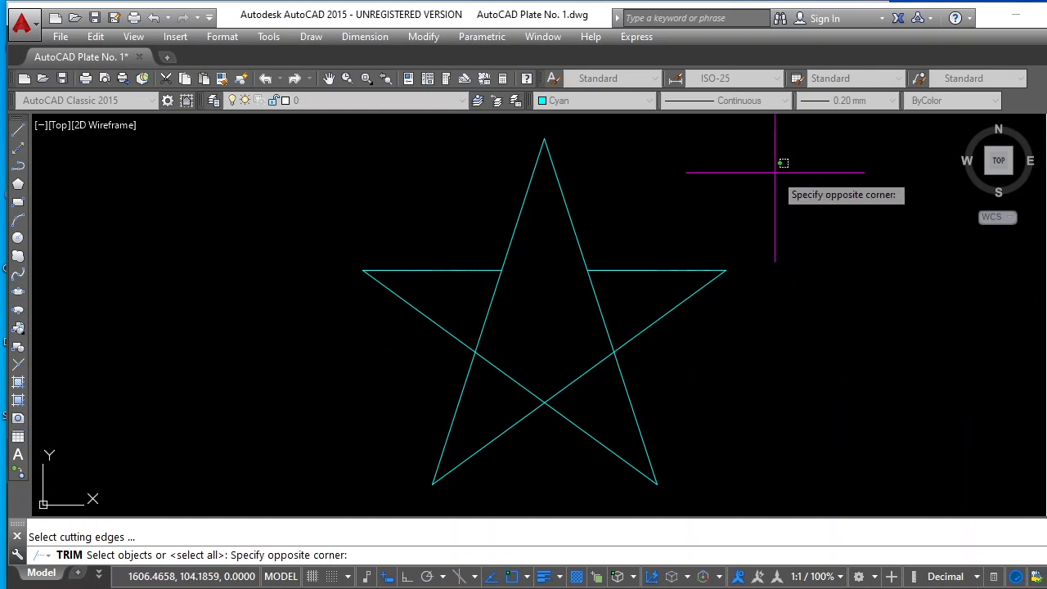
left_click(331, 485)
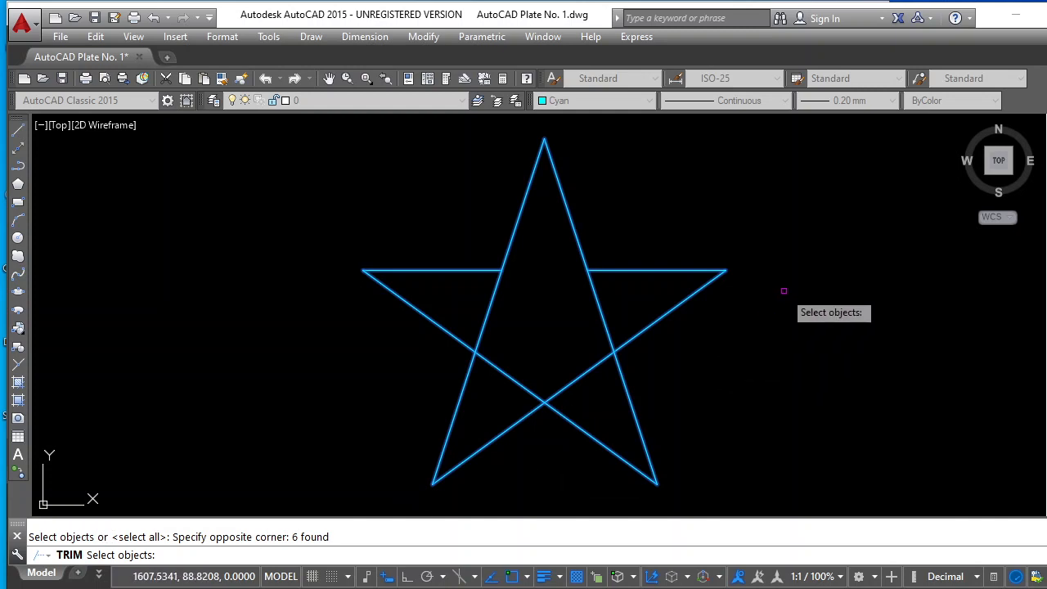
key("Return")
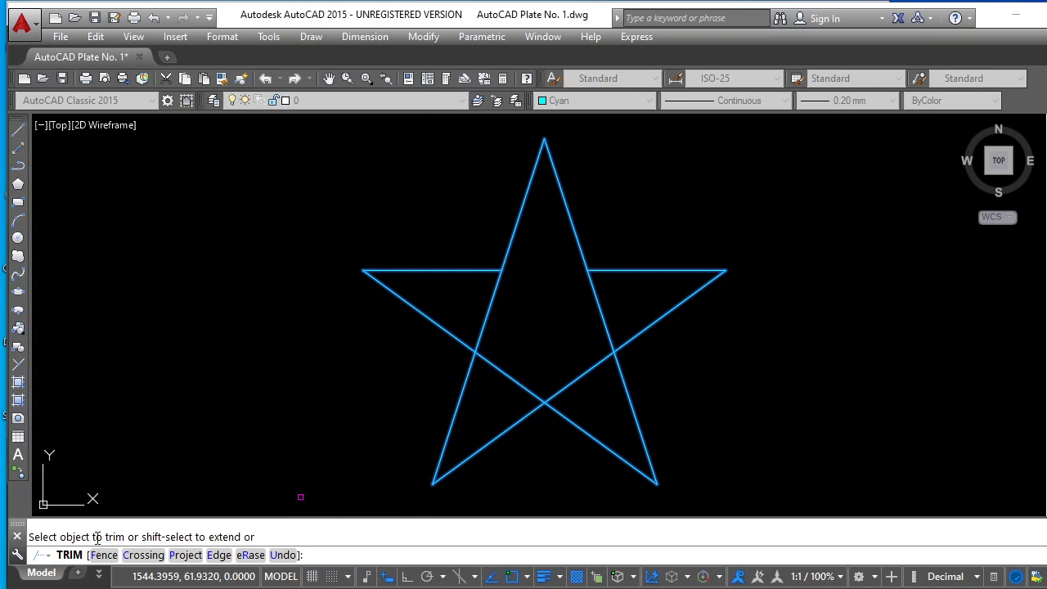
left_click(598, 308)
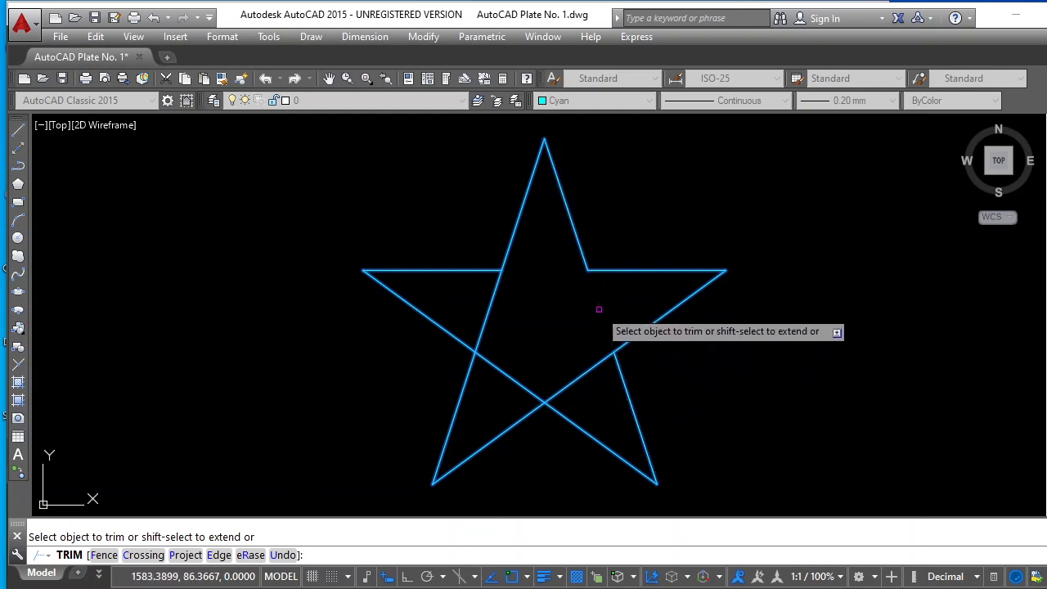
left_click(578, 371)
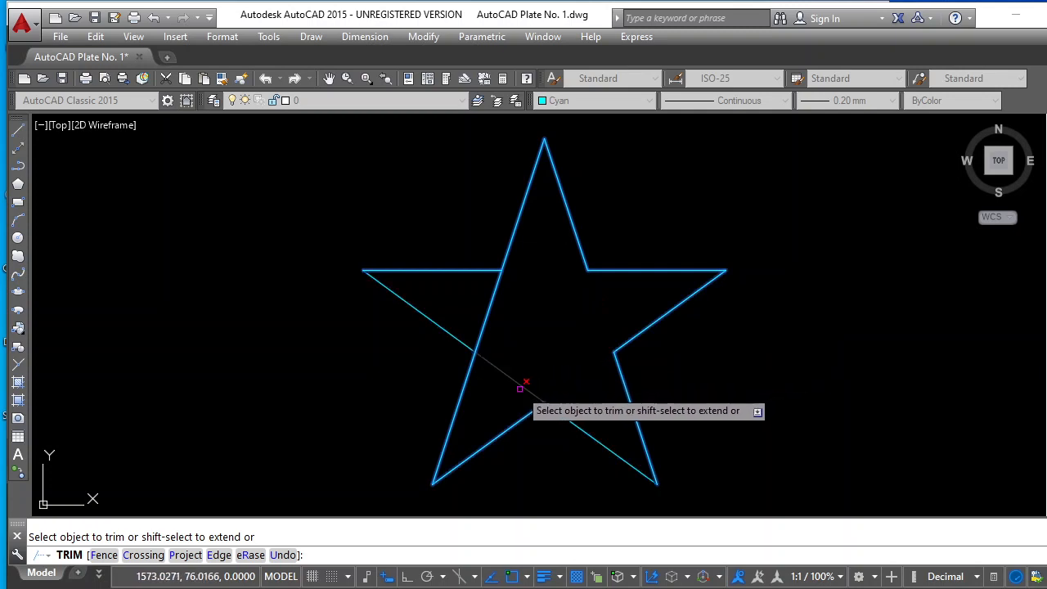
left_click(488, 312)
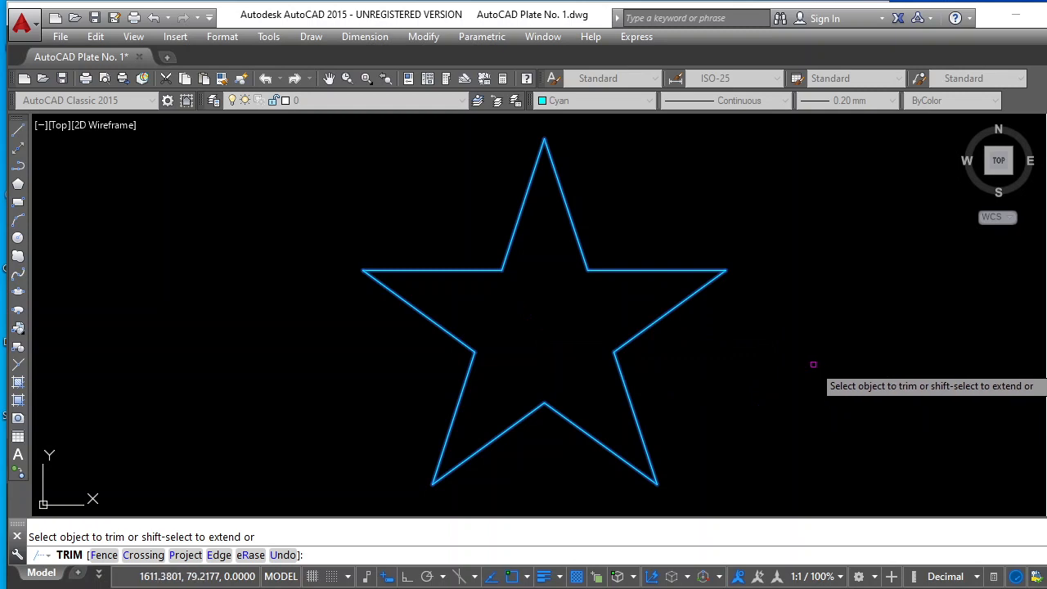
key("Escape")
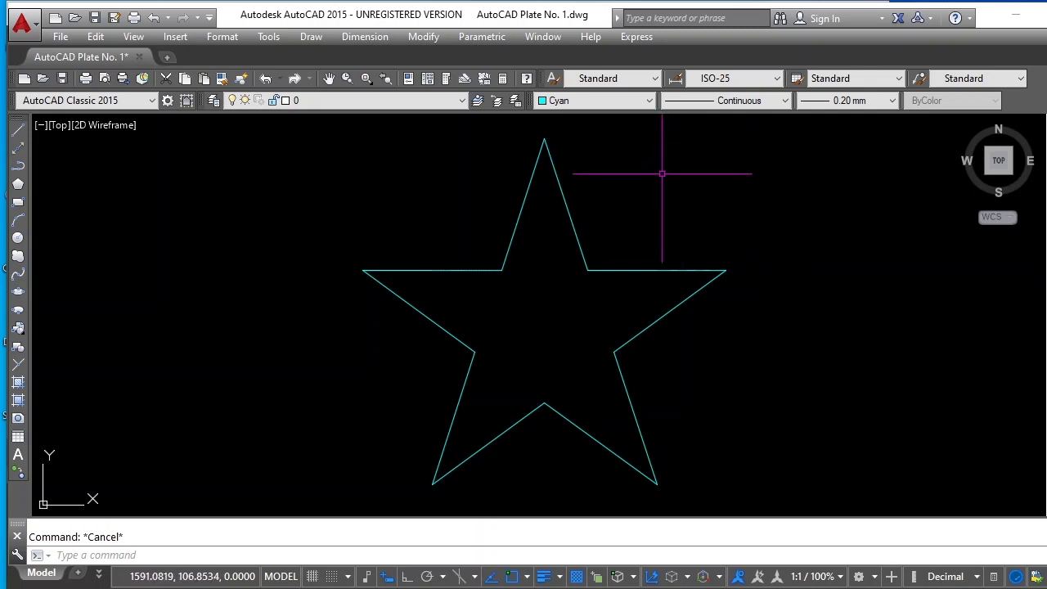
Set the current drawing colour to Yellow for the plain star's hatch
scroll(664, 190, "down", 4)
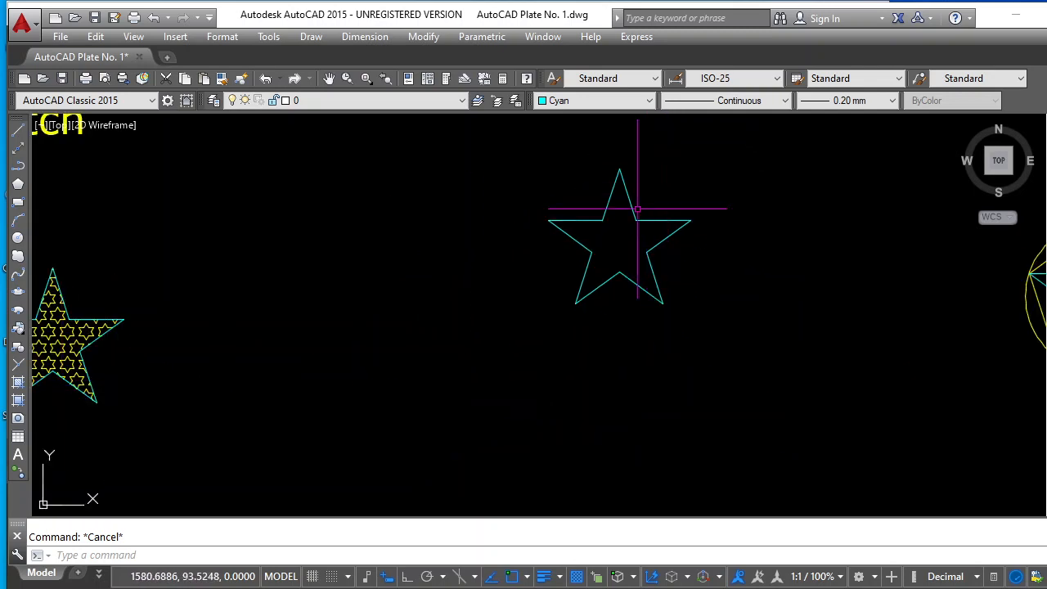
scroll(644, 184, "up", 4)
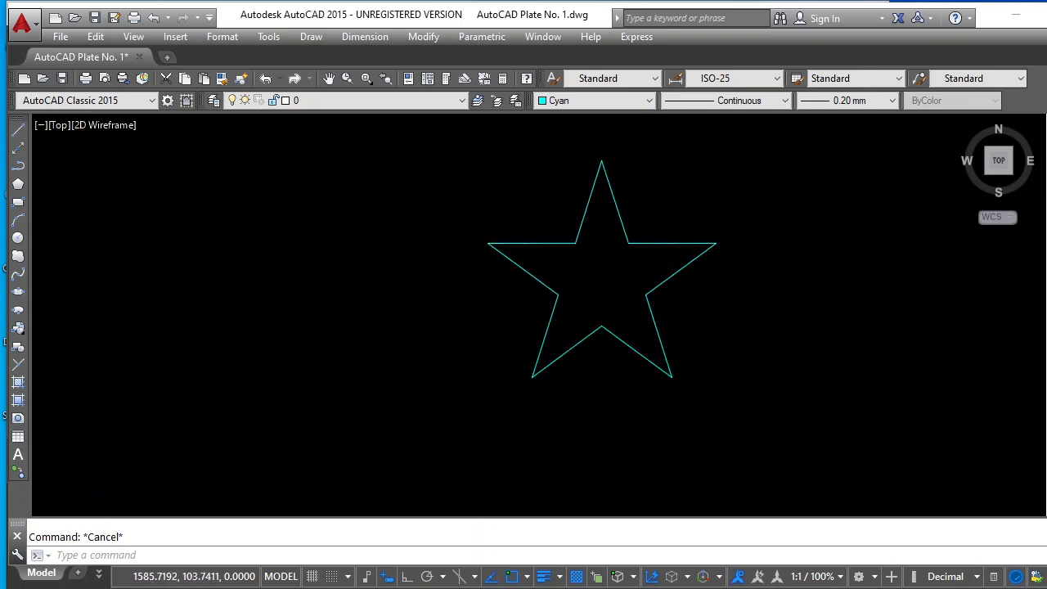
left_click(649, 100)
left_click(573, 156)
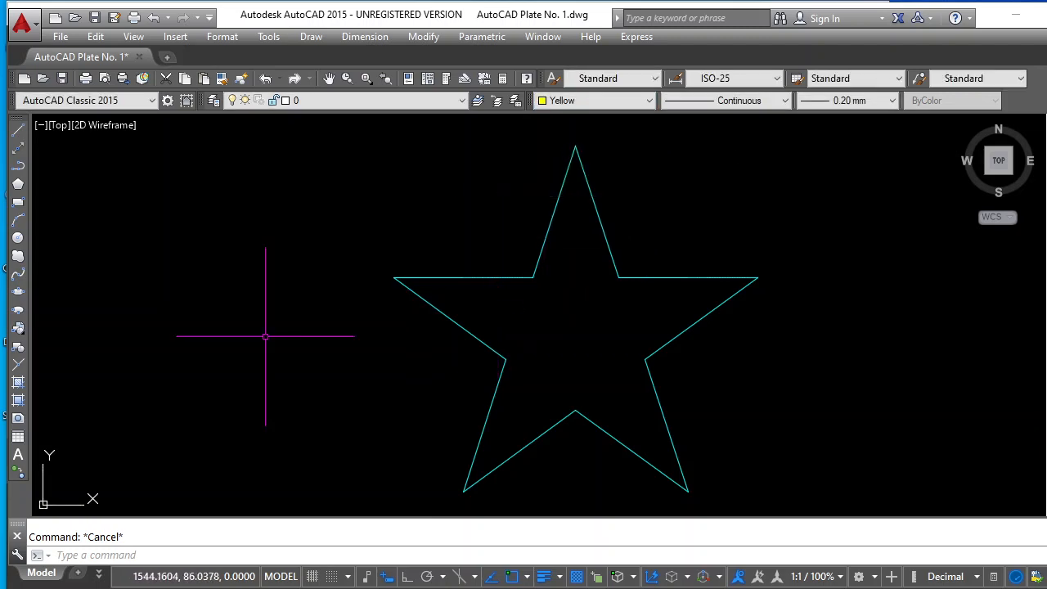
Start a new hatch and choose the predefined STARS pattern for it
left_click(18, 383)
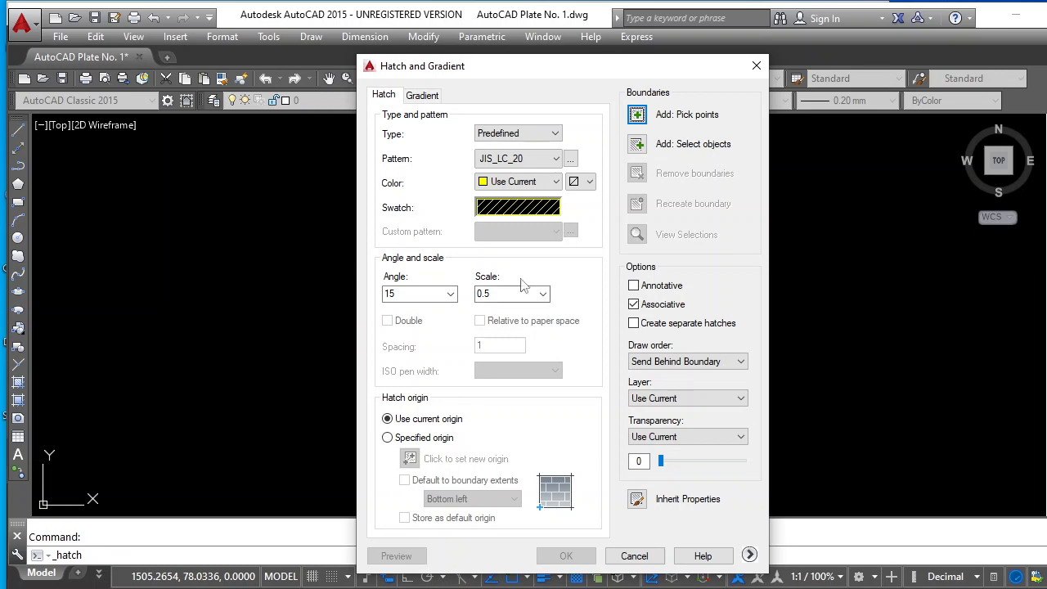
left_click(570, 159)
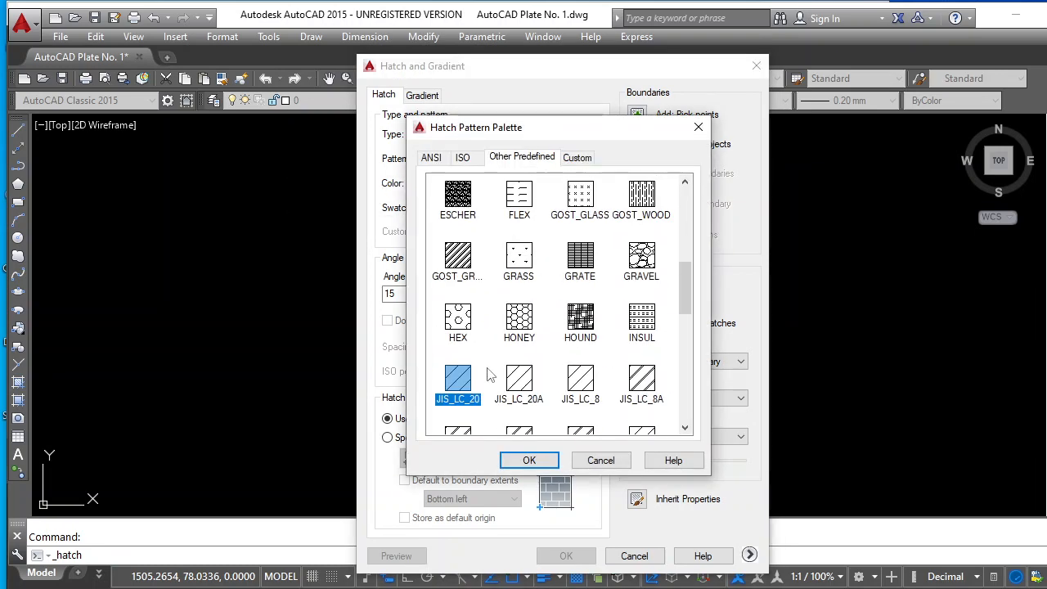
scroll(489, 374, "down", 3)
scroll(489, 374, "down", 3)
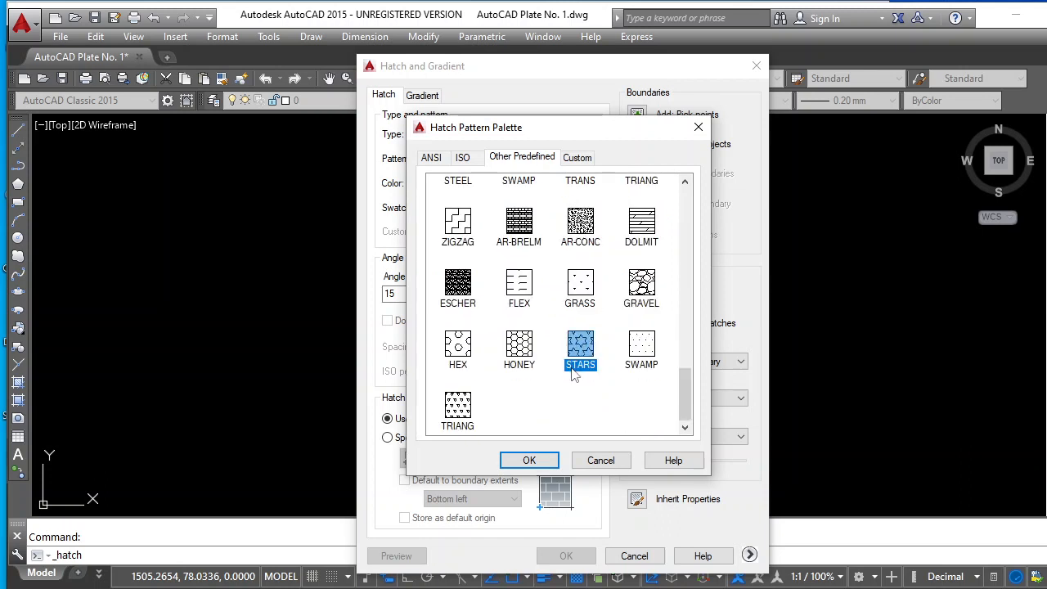
left_click(529, 460)
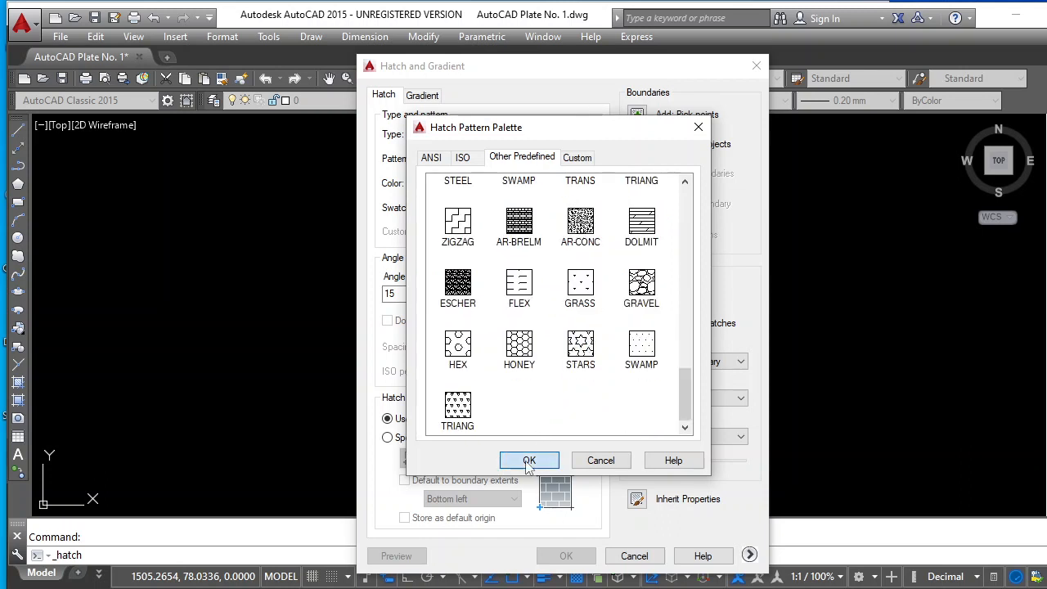
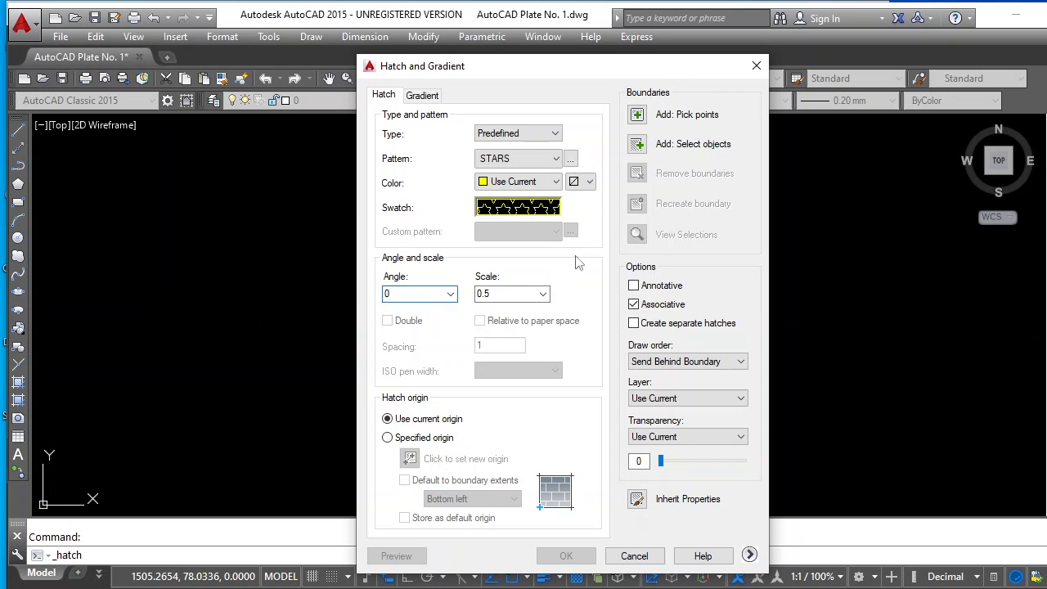
Fill the inside of the plain star with the STARS hatch at scale 0.5, picking an internal point at its centre
left_click(638, 117)
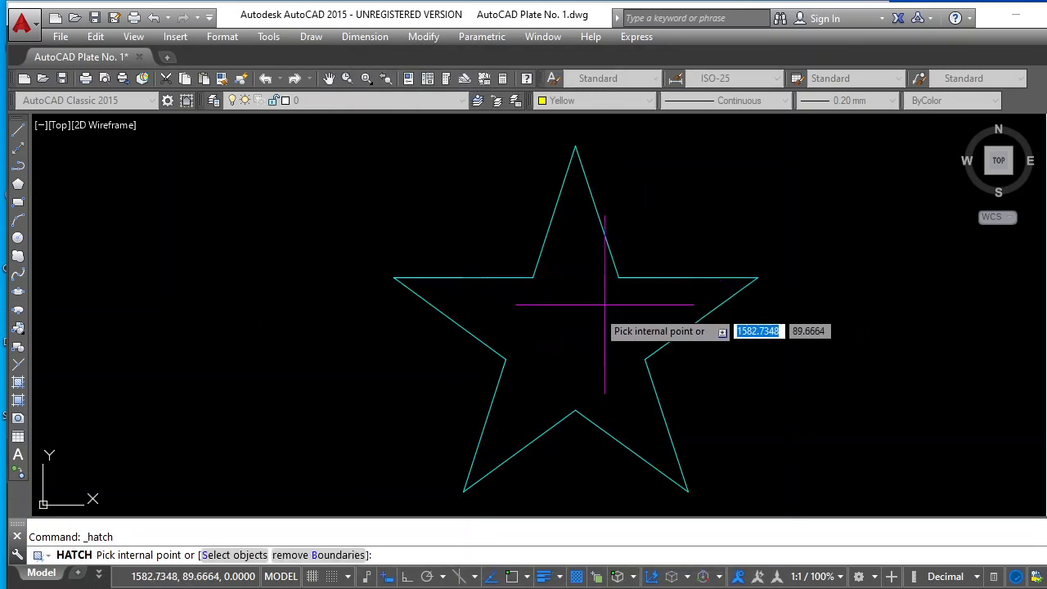
left_click(576, 328)
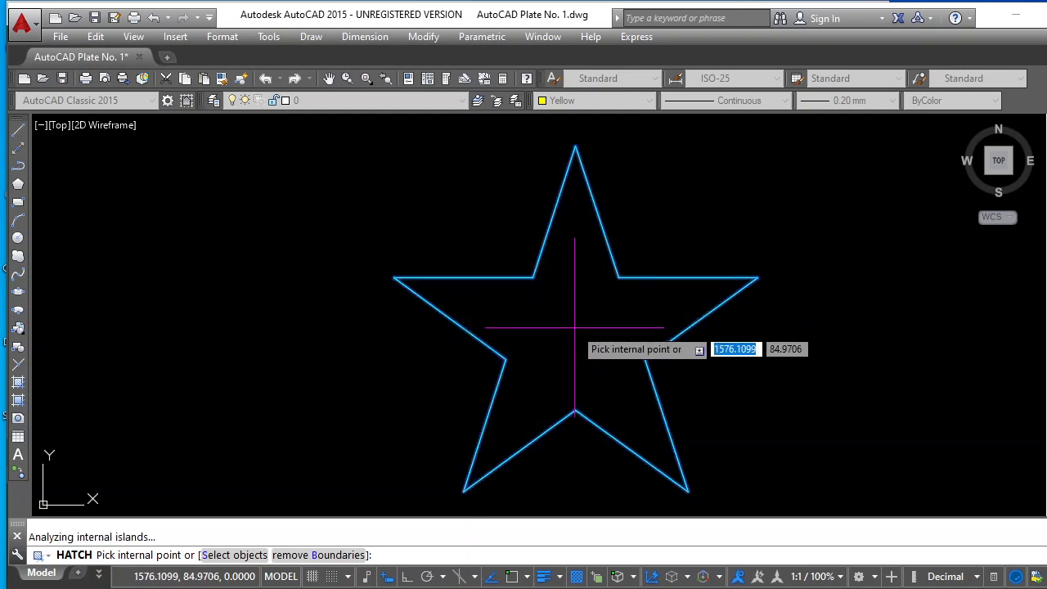
key("Return")
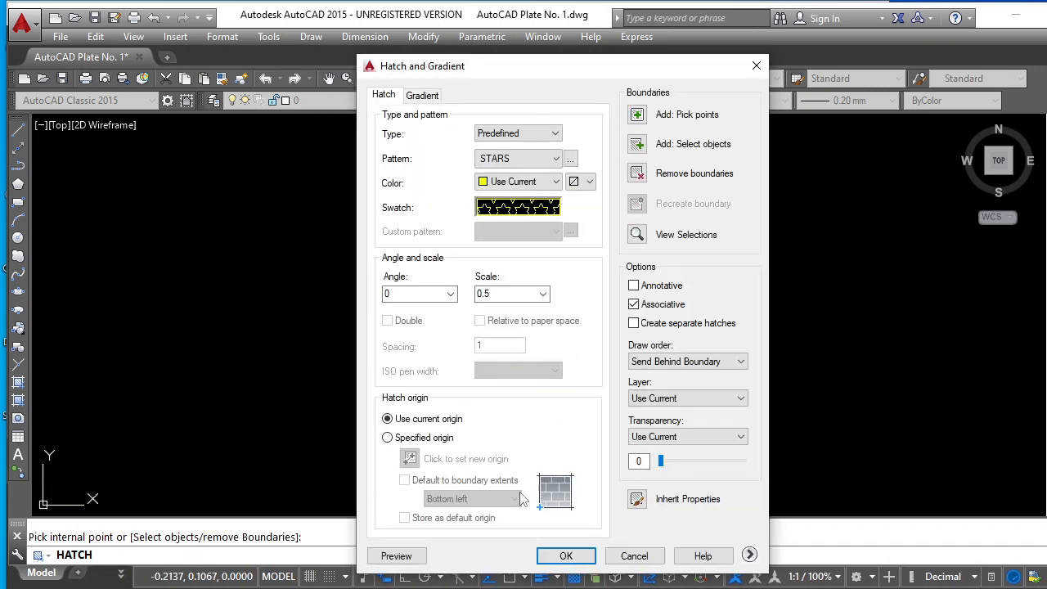
left_click(566, 556)
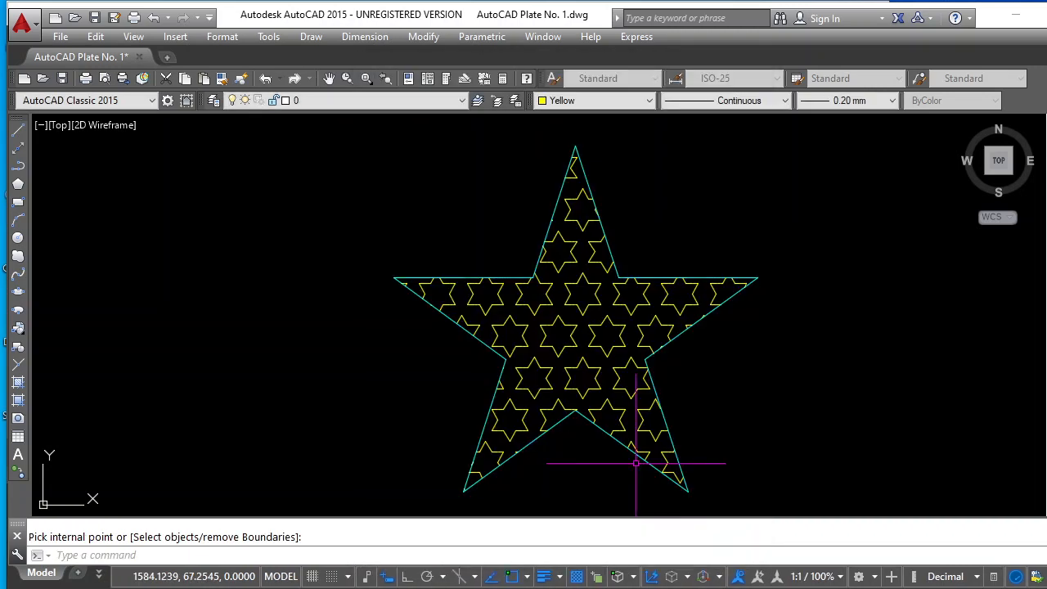
Copy the hatched star once, from its right tip to its own lower-left tip, matching the sample trio
scroll(740, 343, "down", 2)
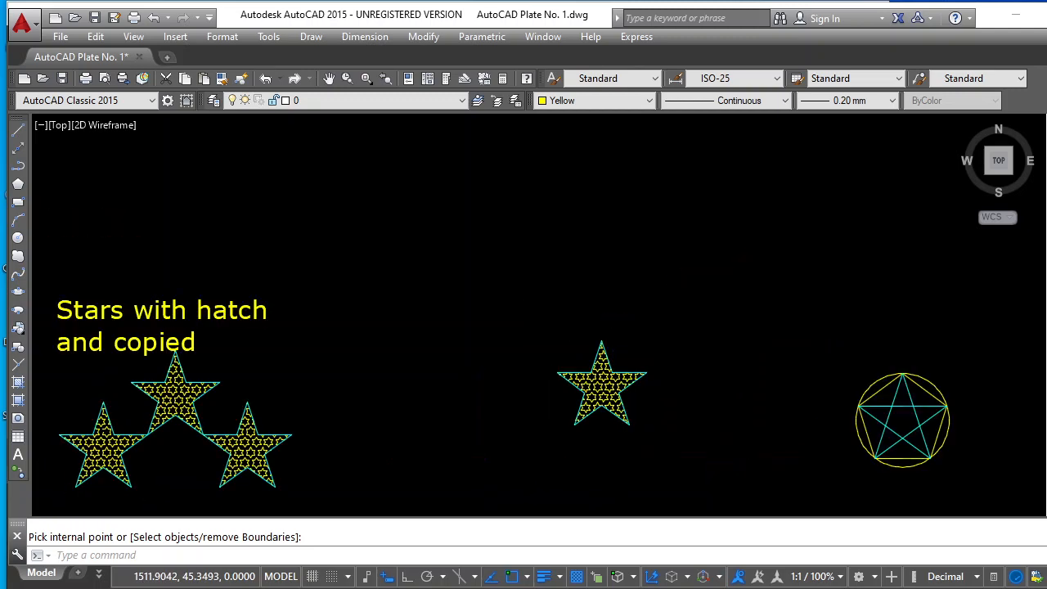
scroll(483, 454, "down", 2)
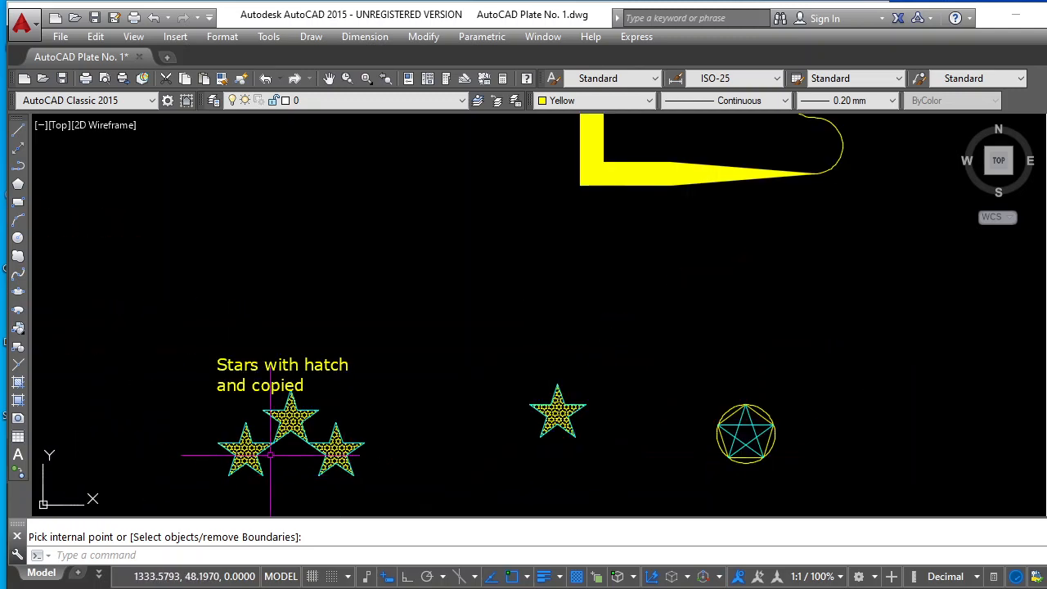
scroll(268, 454, "up", 3)
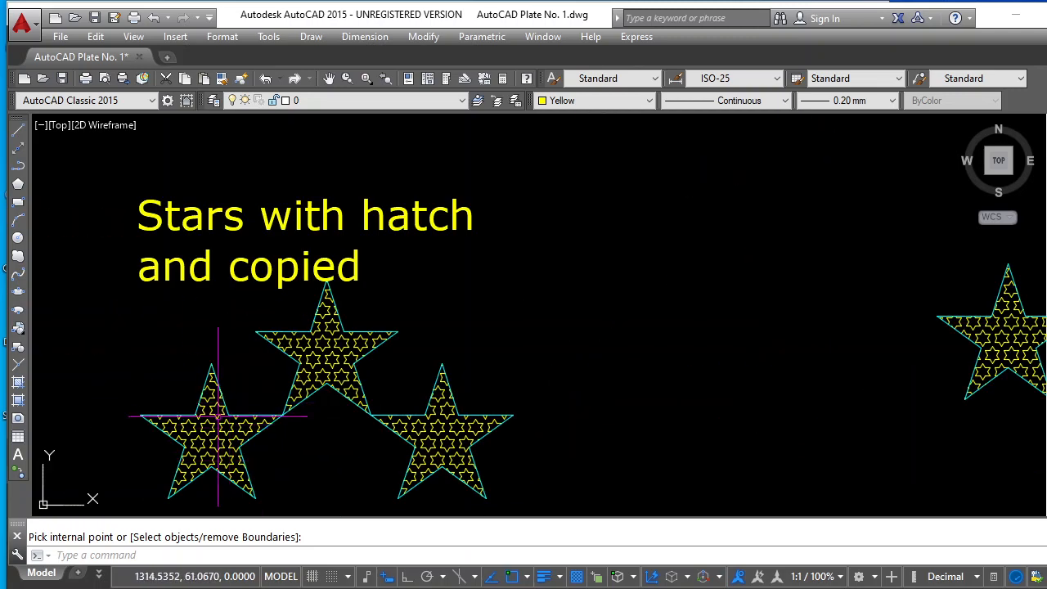
scroll(326, 402, "down", 3)
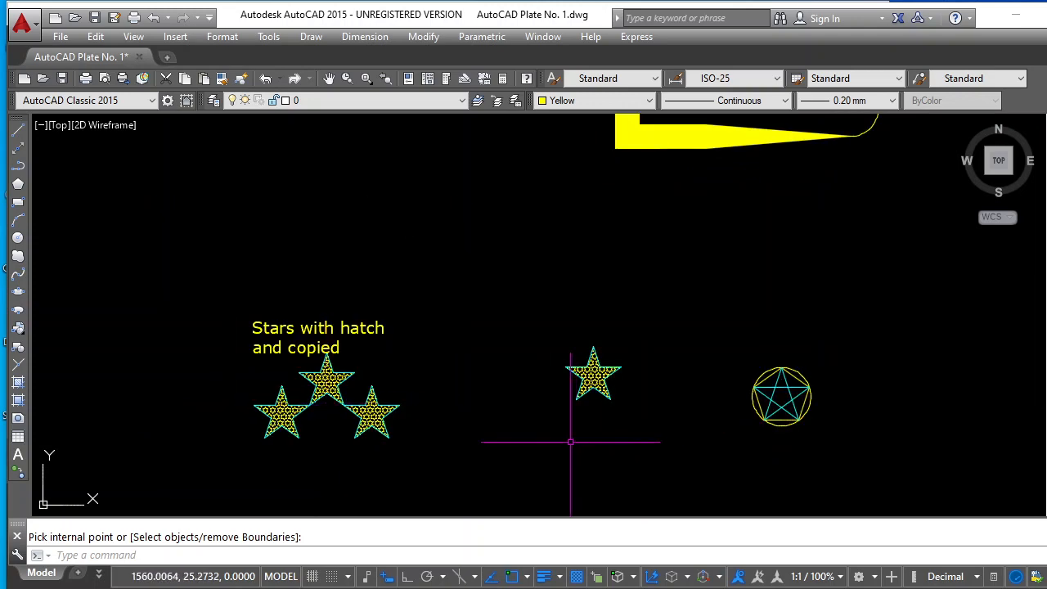
scroll(573, 438, "up", 3)
scroll(664, 393, "up", 2)
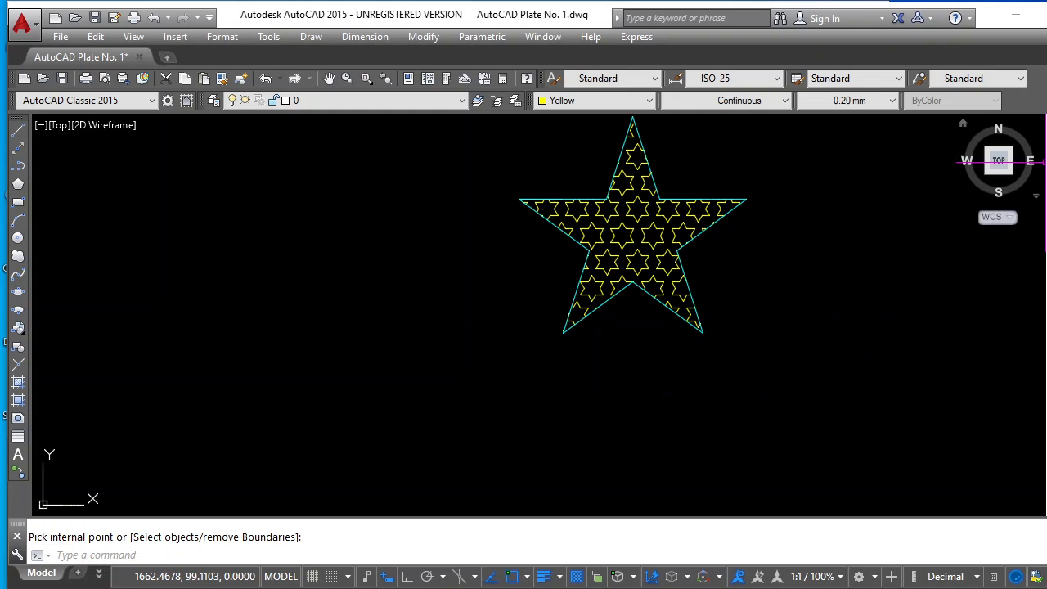
key("Escape")
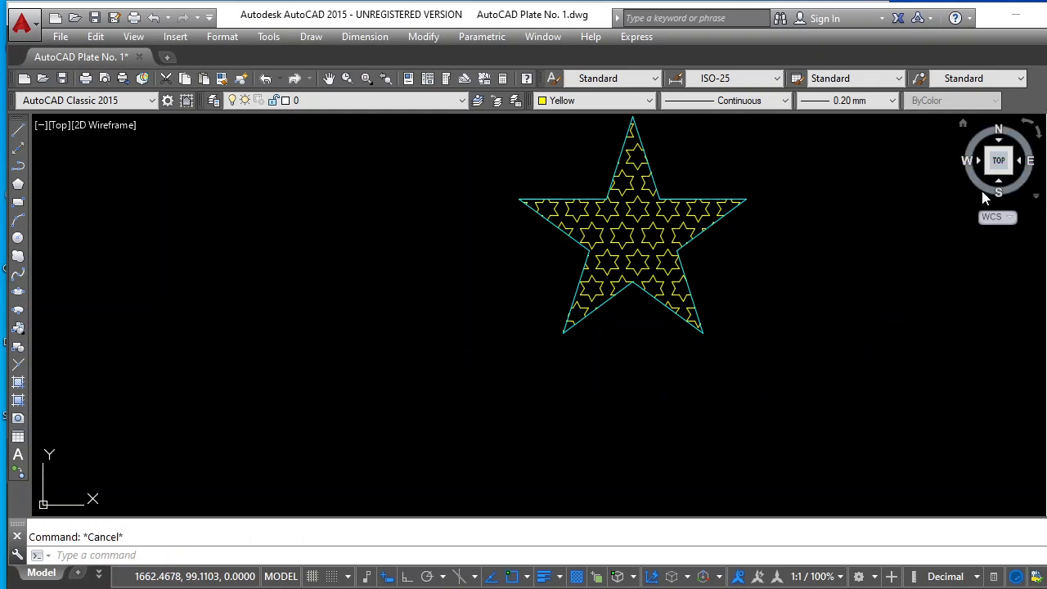
left_click(1044, 163)
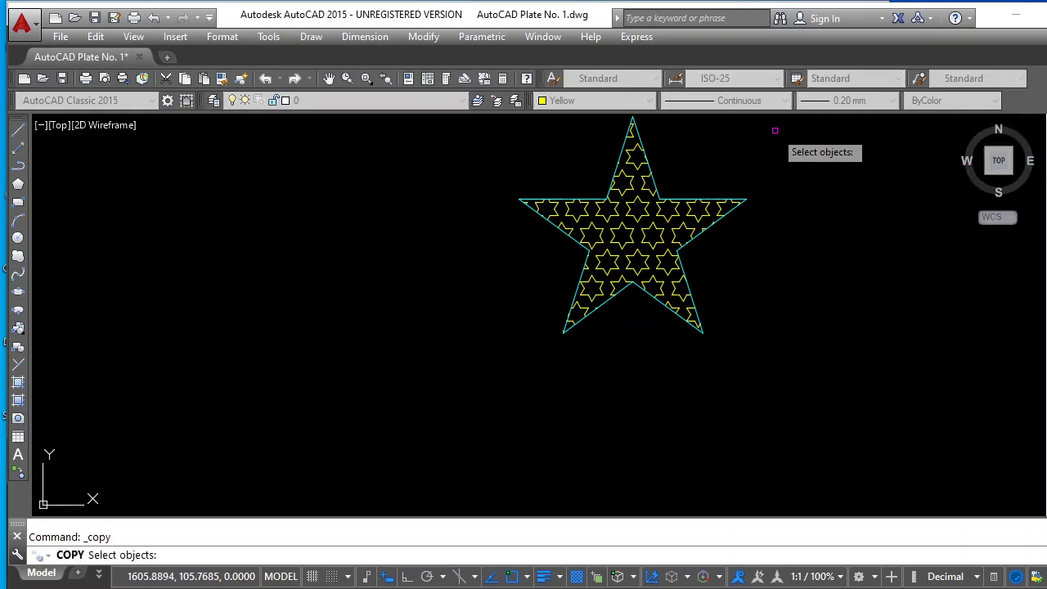
left_click(775, 130)
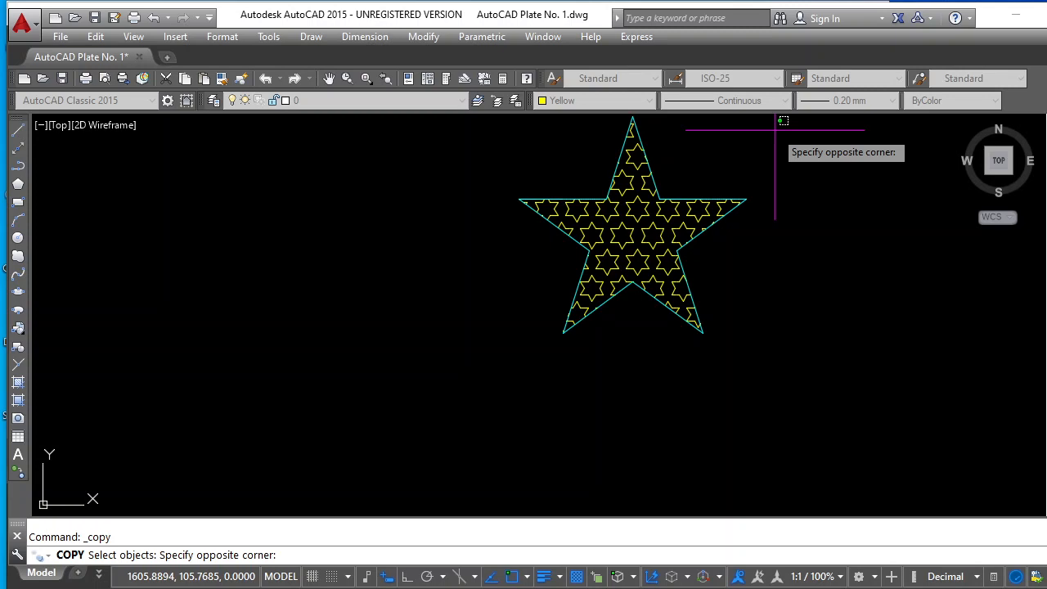
left_click(488, 341)
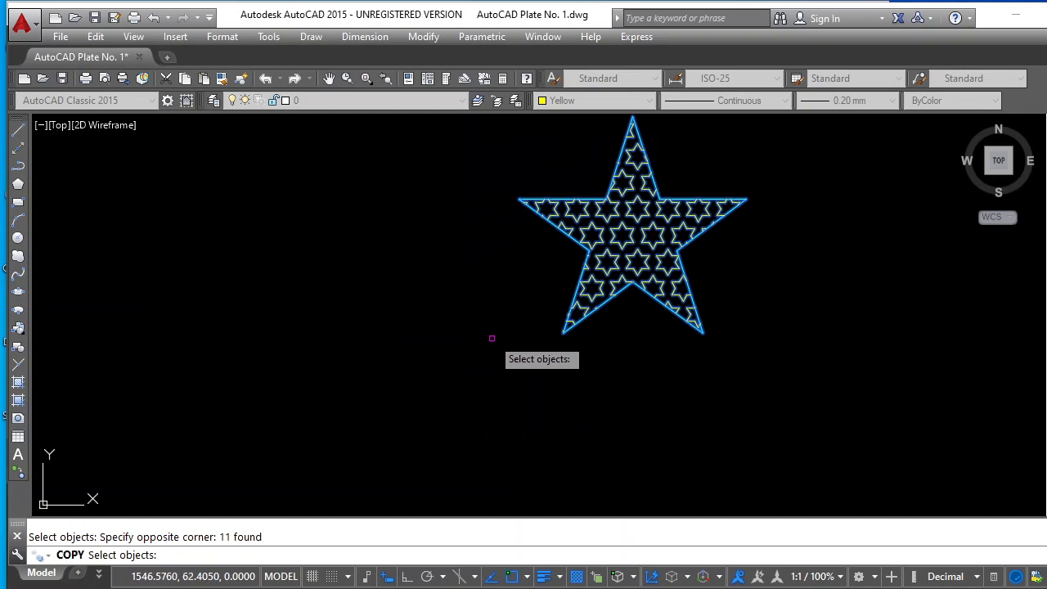
key("Return")
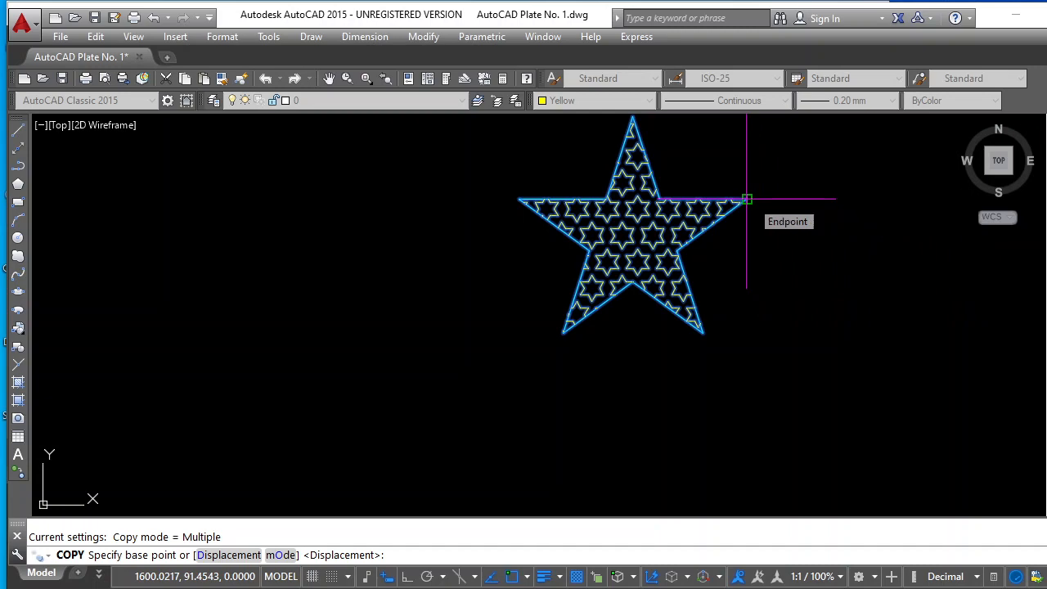
left_click(746, 198)
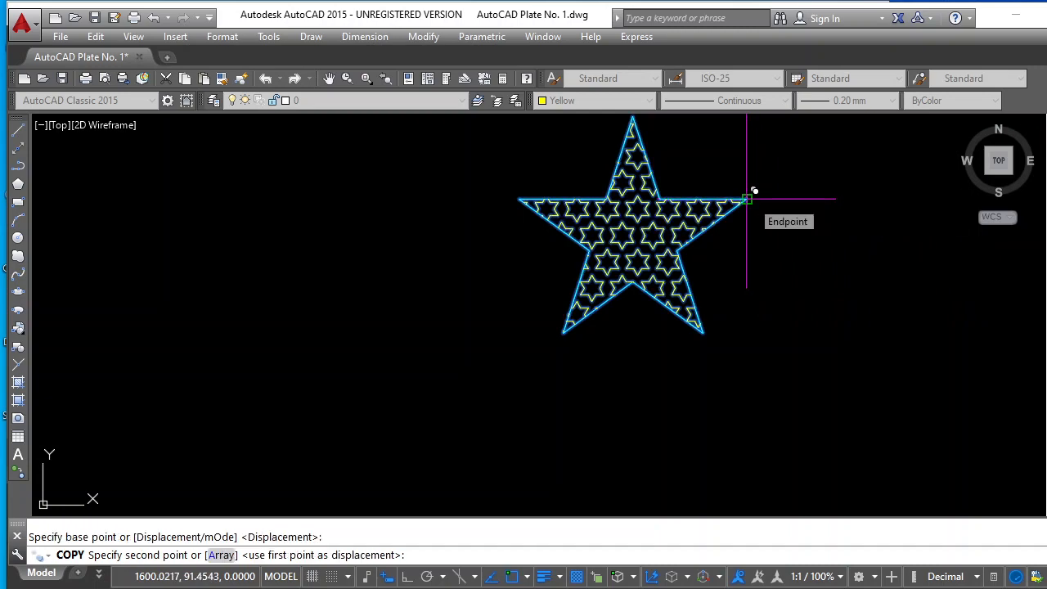
left_click(565, 332)
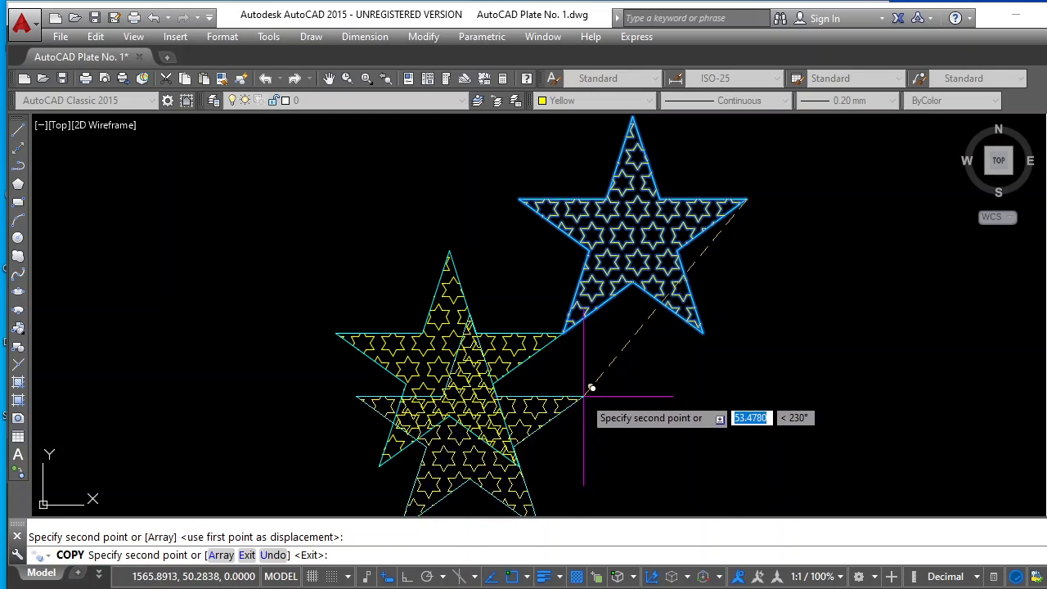
key("Return")
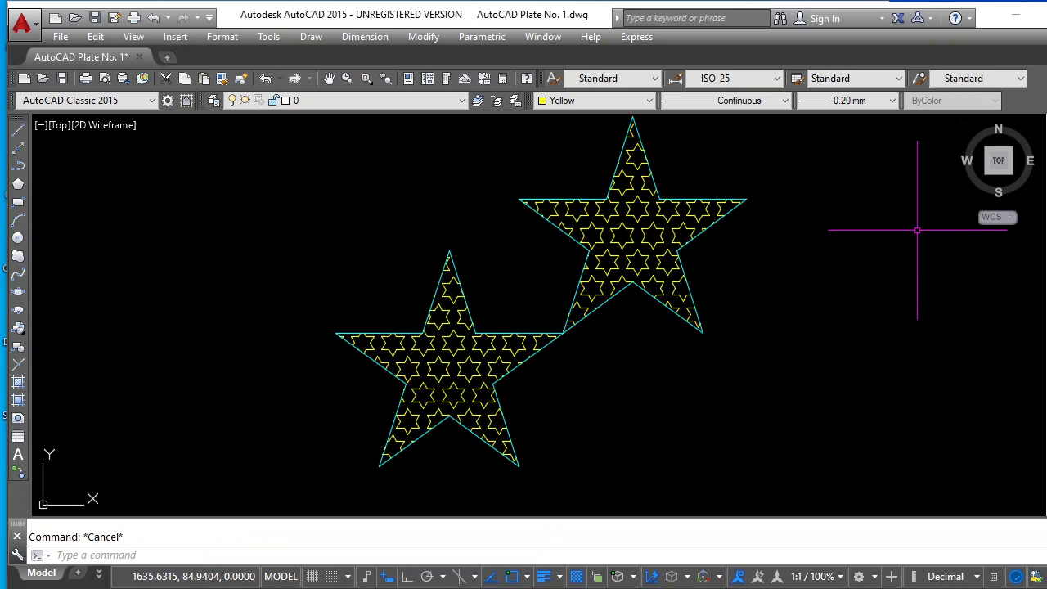
Copy the original upper star again, from its left tip to its own lower-right tip, to complete the trio of stars
left_click(1046, 148)
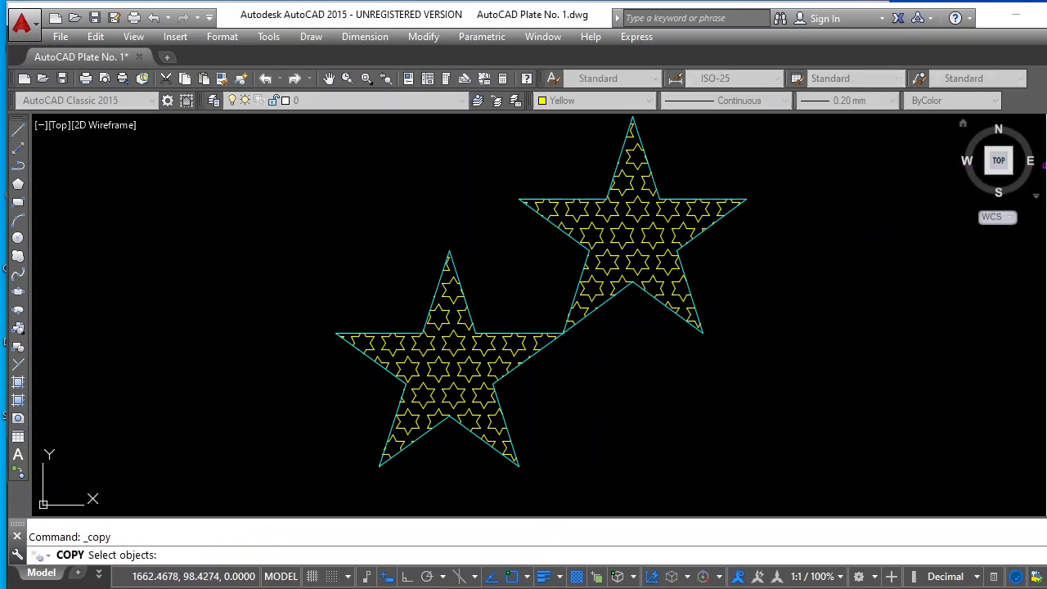
left_click(775, 137)
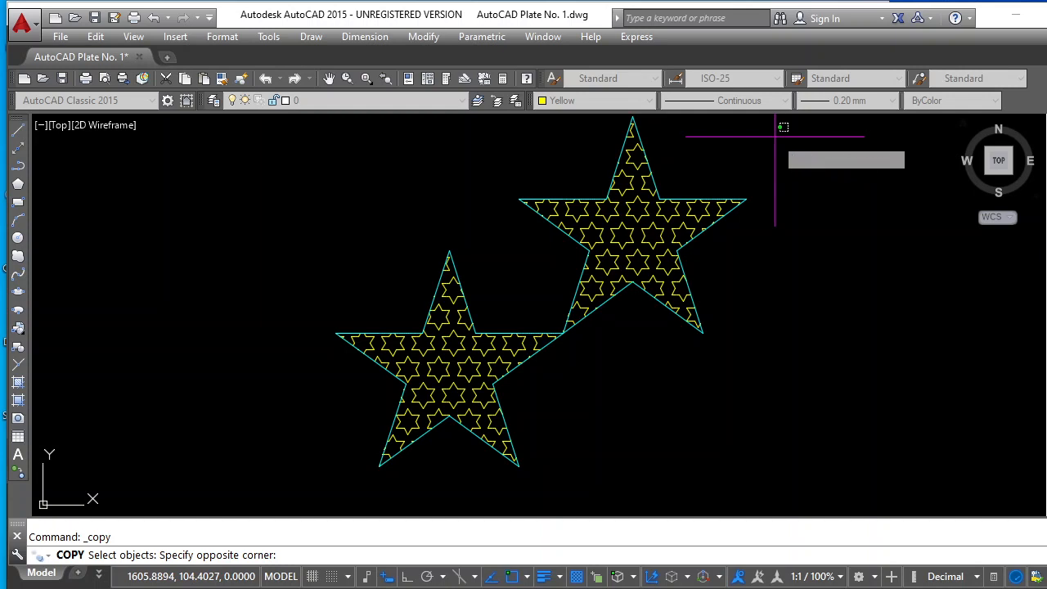
left_click(540, 304)
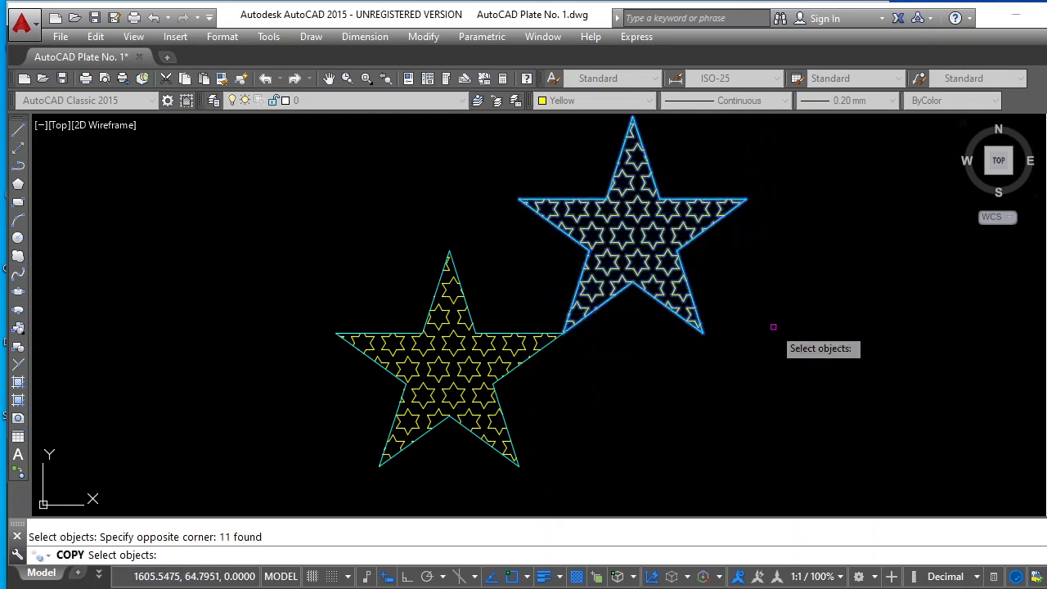
key("Return")
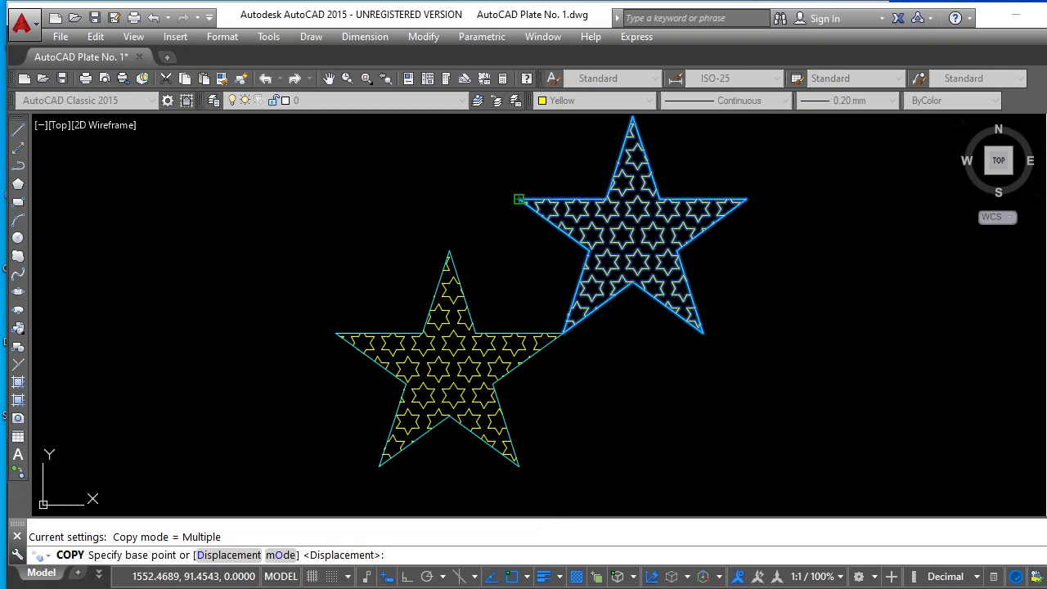
left_click(519, 199)
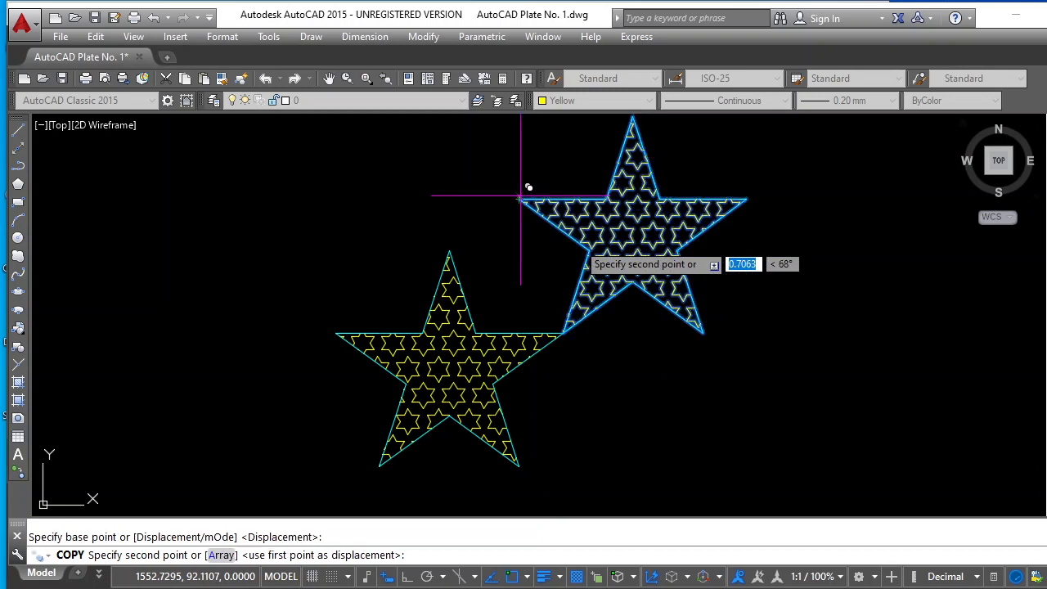
left_click(704, 333)
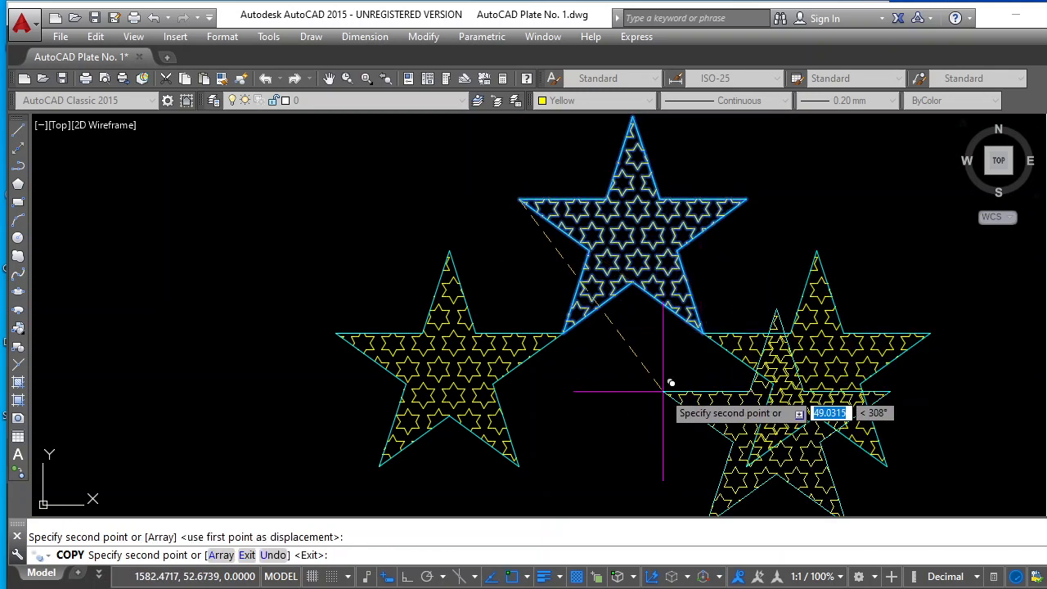
key("Return")
key("Escape")
Examine the plate's remaining sample figures, especially the rectangular array of stars, against the figures already drawn beside it
scroll(663, 381, "down", 5)
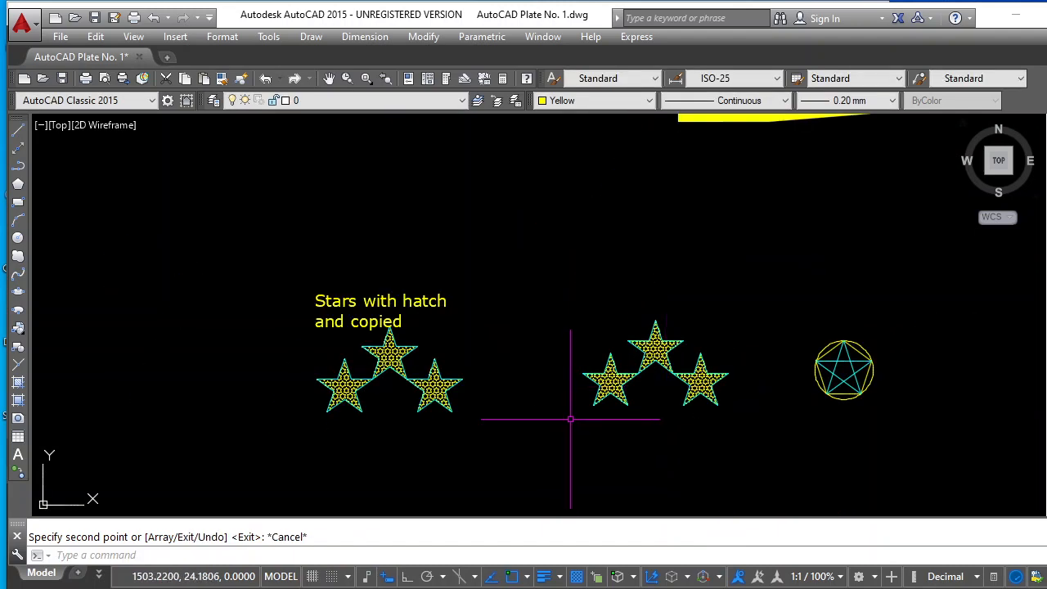
scroll(570, 419, "down", 6)
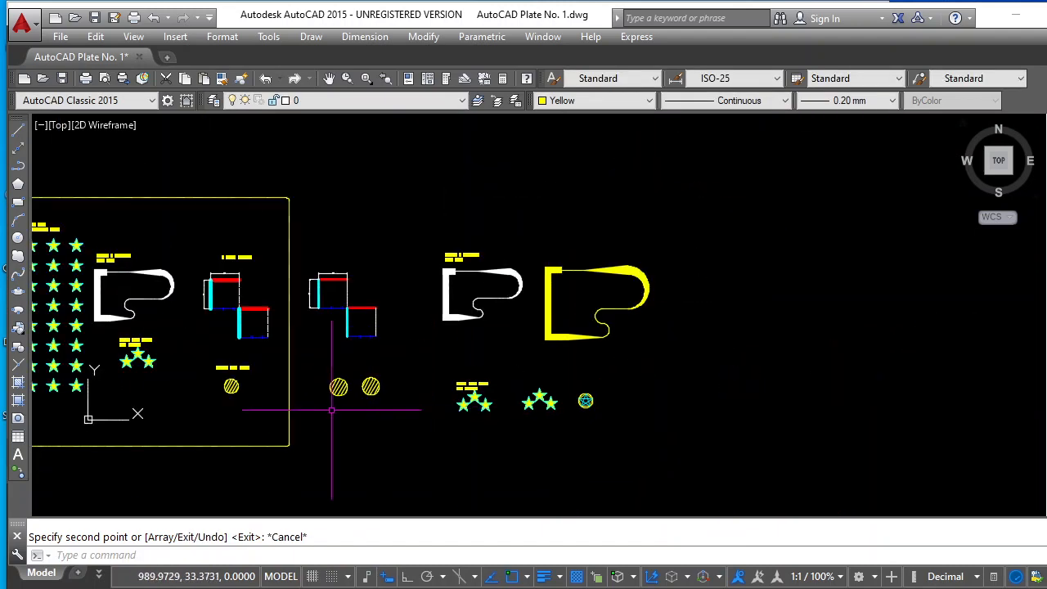
scroll(164, 384, "down", 2)
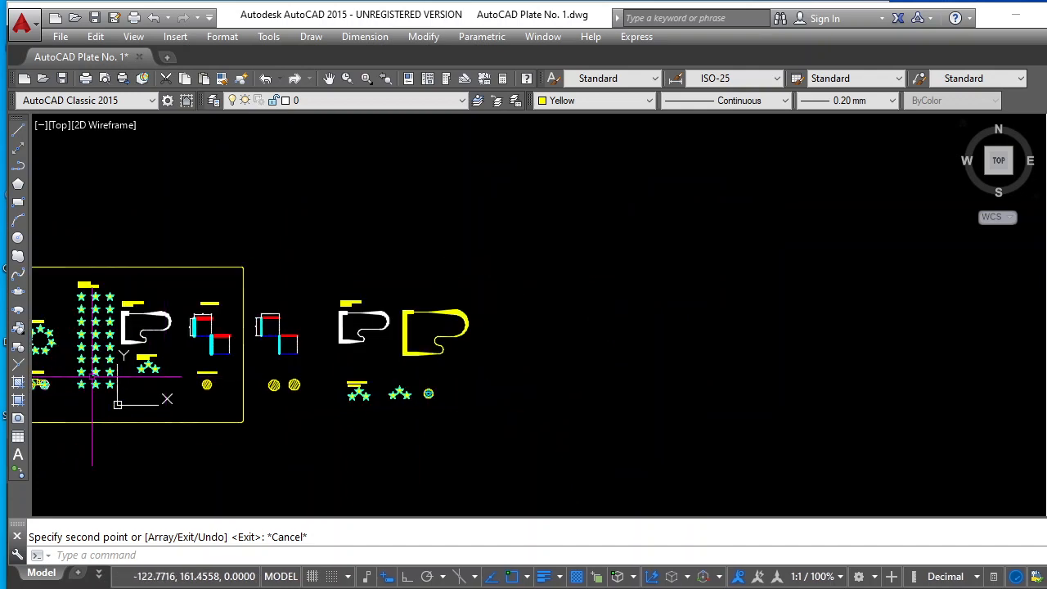
scroll(88, 372, "up", 4)
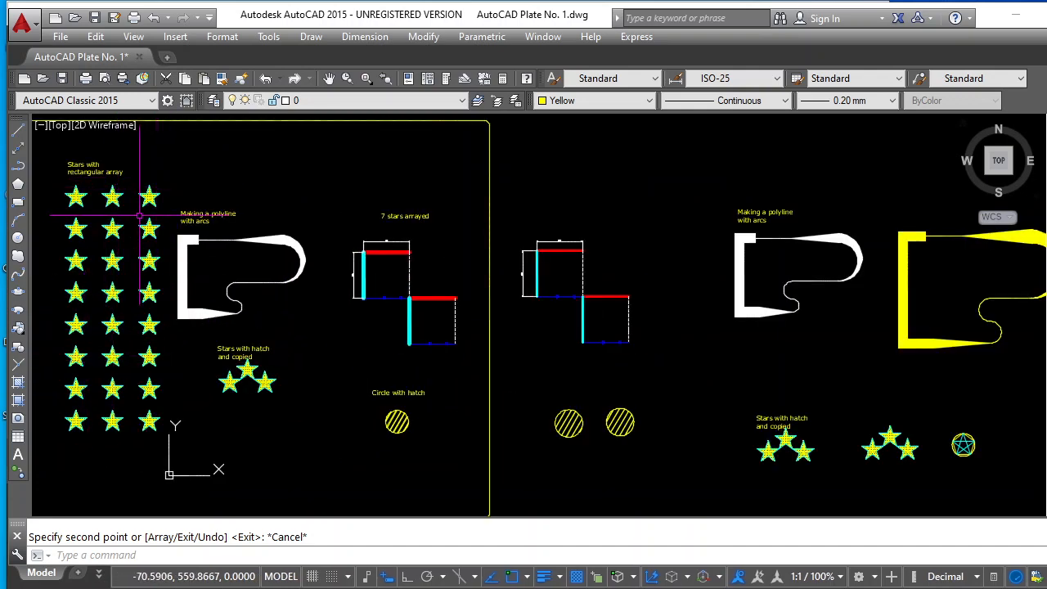
scroll(182, 234, "down", 5)
scroll(179, 242, "up", 5)
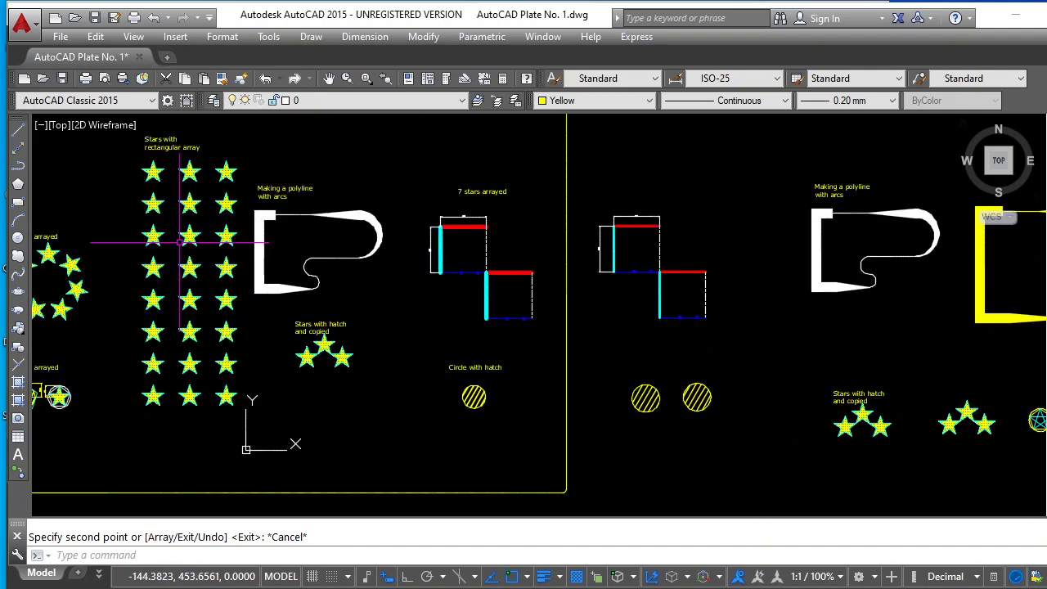
scroll(179, 240, "down", 3)
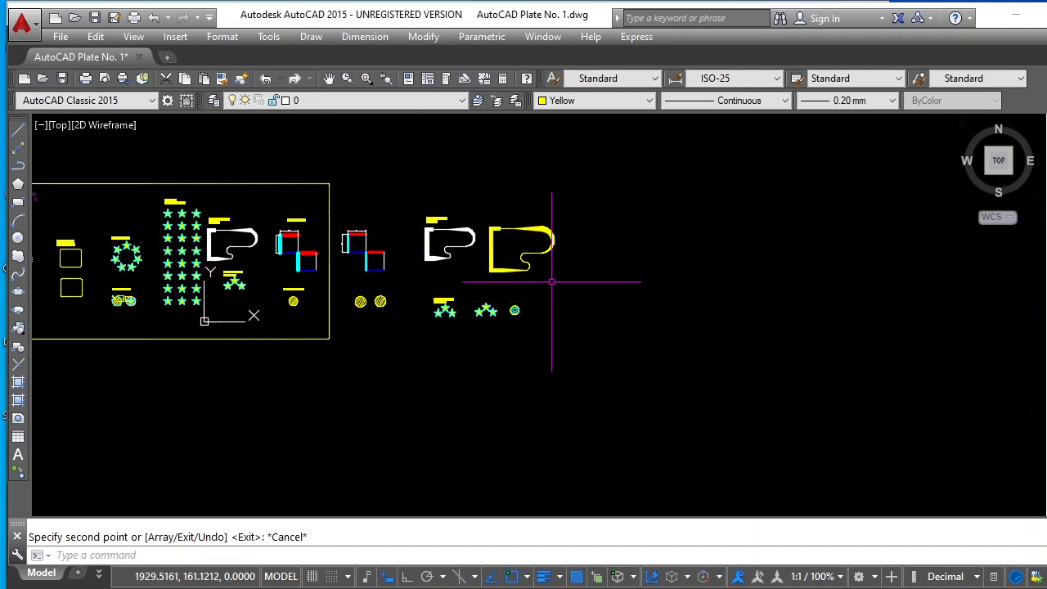
scroll(552, 282, "up", 4)
scroll(618, 324, "up", 2)
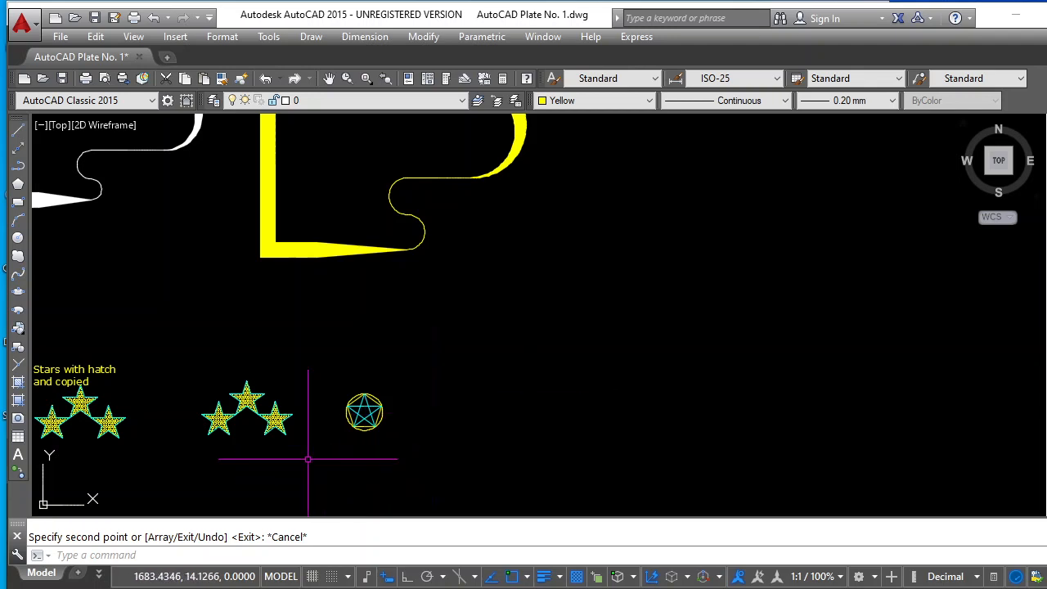
scroll(250, 444, "up", 4)
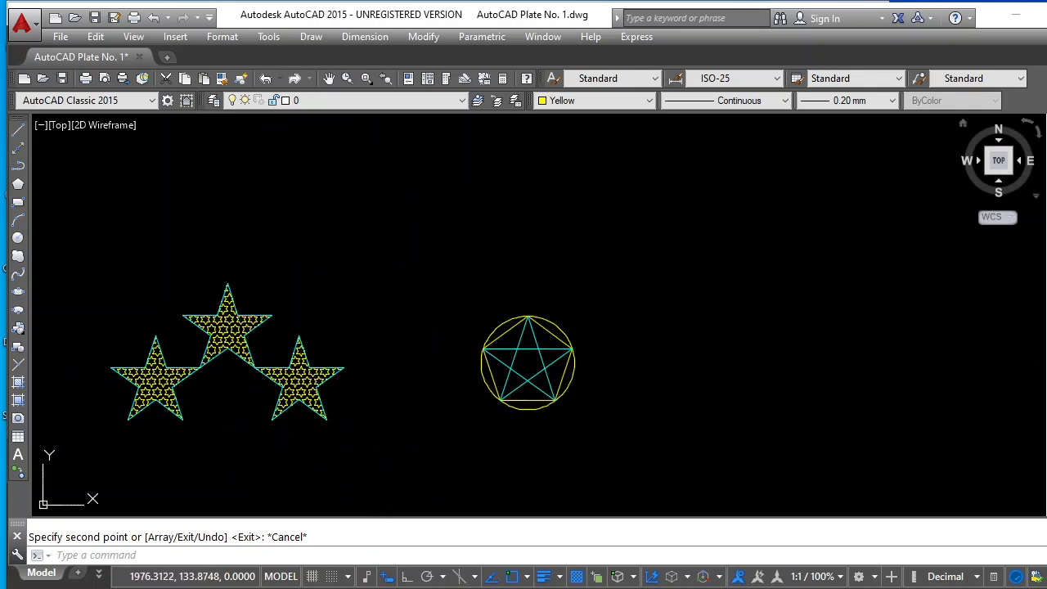
Copy the trio's lower-right hatched star from its centre to the empty area beyond the circled star
left_click(1046, 148)
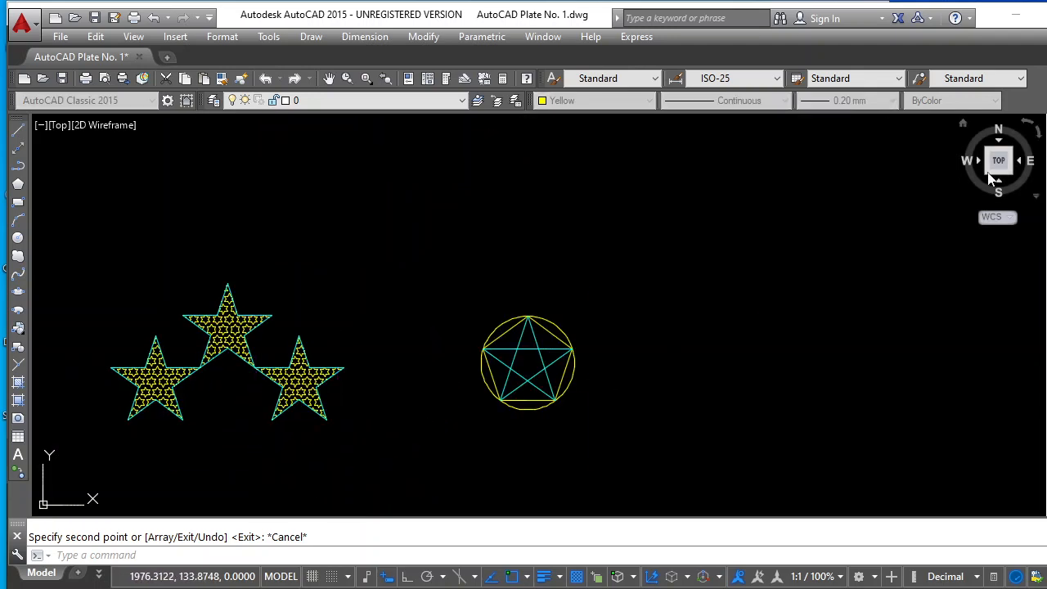
left_click(356, 346)
left_click(272, 429)
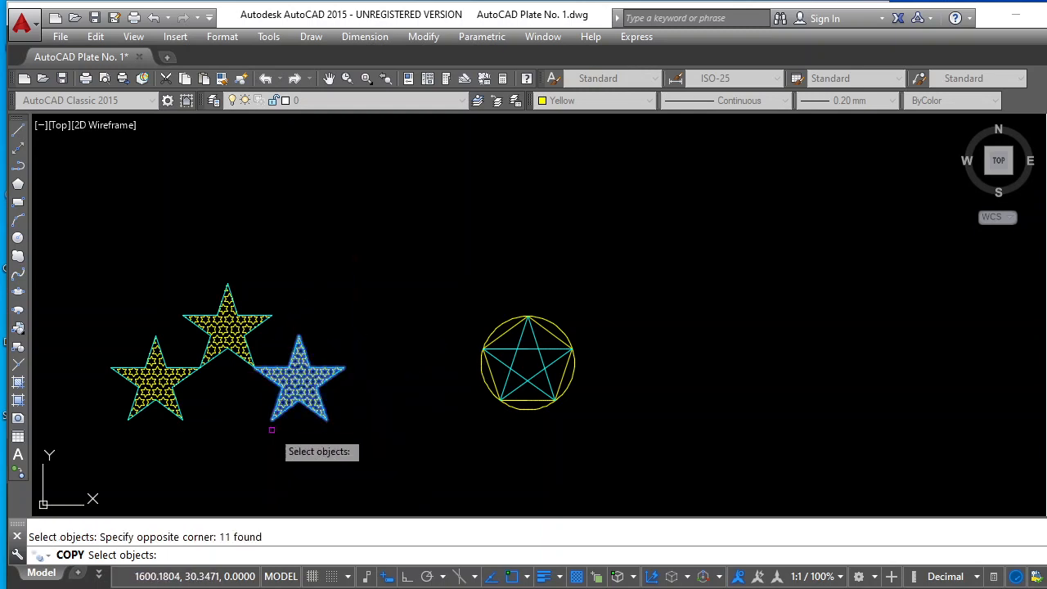
key("Return")
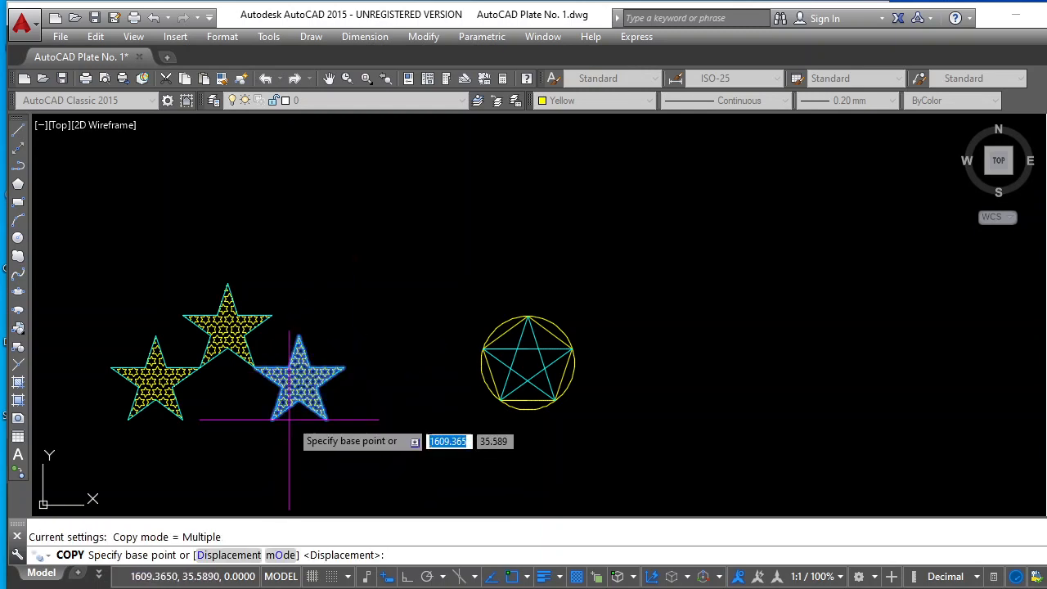
left_click(299, 381)
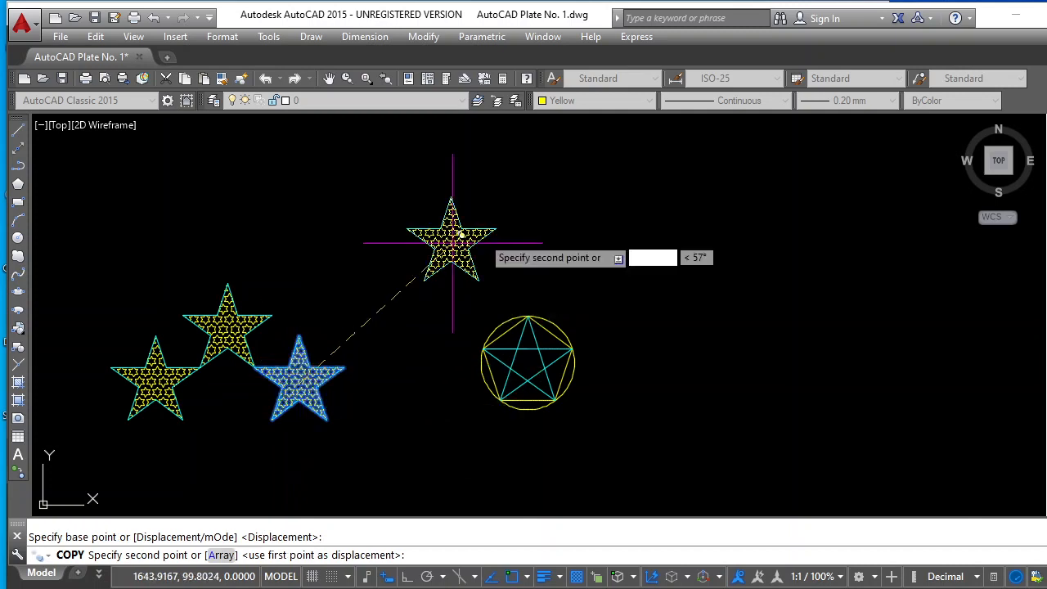
scroll(792, 285, "down", 3)
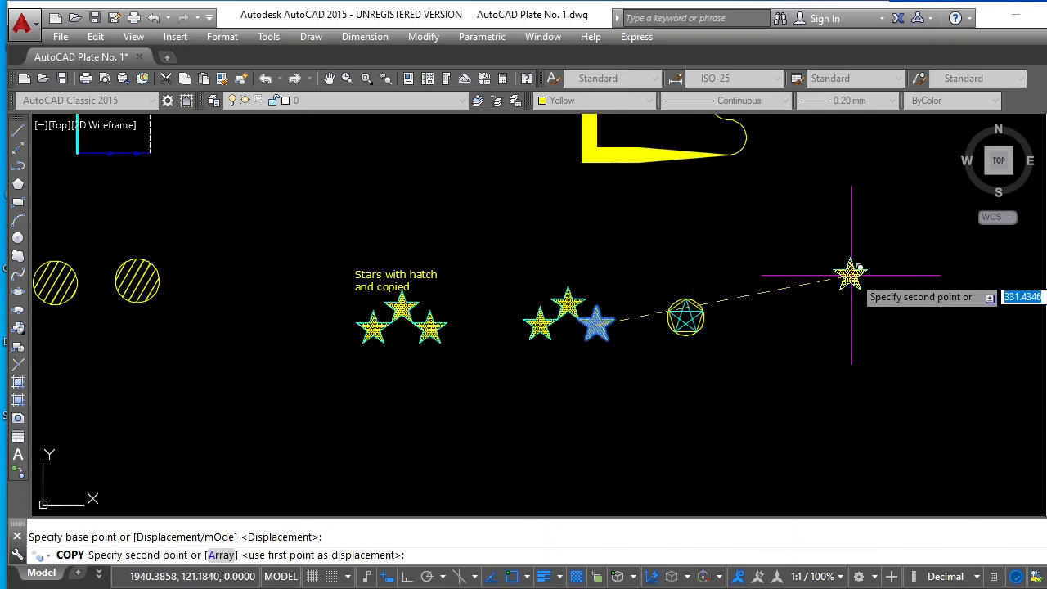
left_click(880, 263)
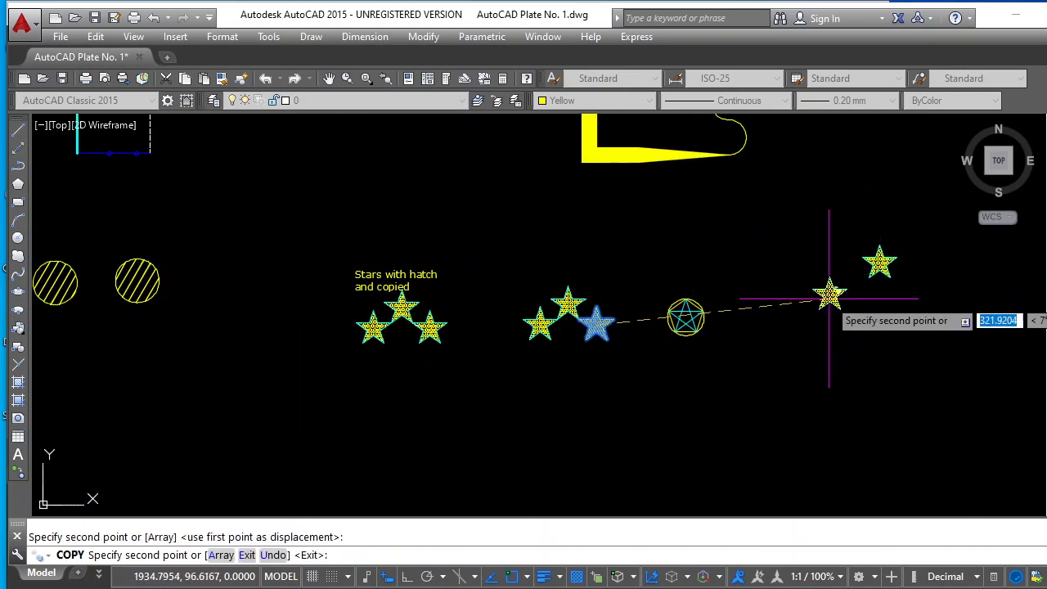
key("Escape")
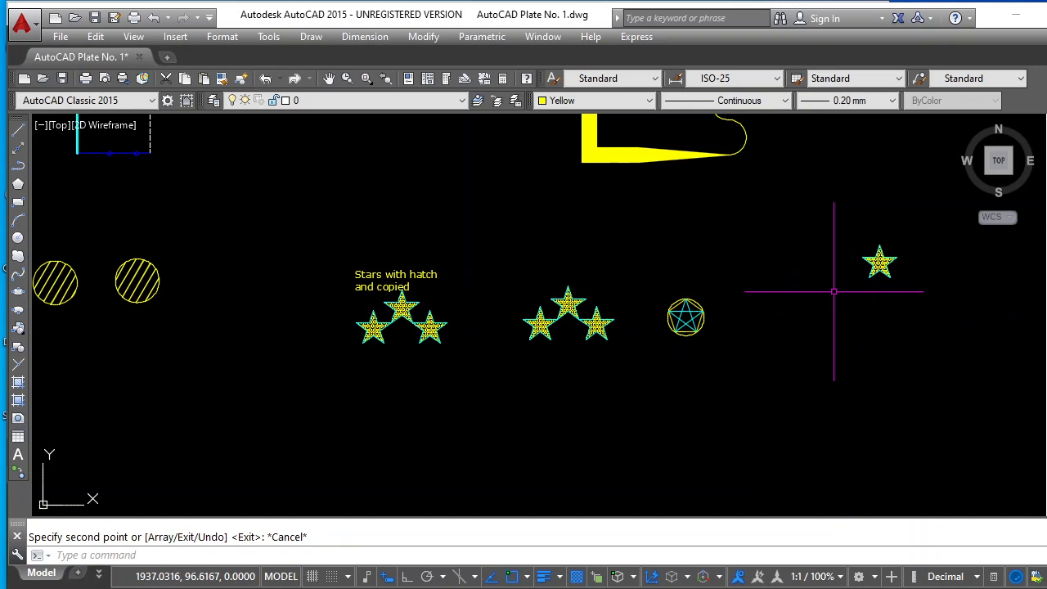
Move the lone hatched star about 153 units horizontally, farther away from the yellow polyline figure
left_click(350, 104)
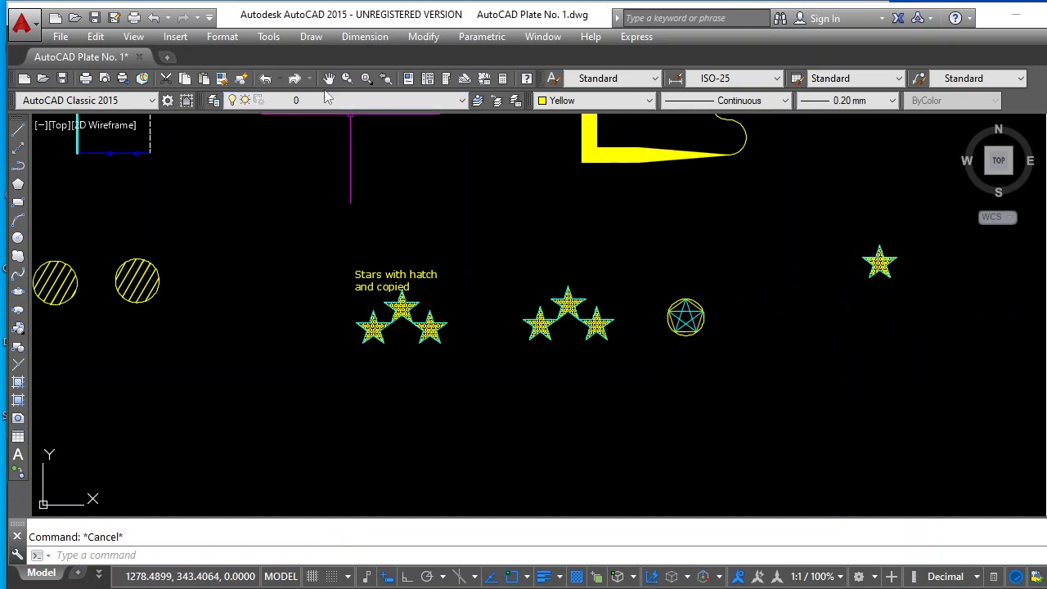
left_click(328, 77)
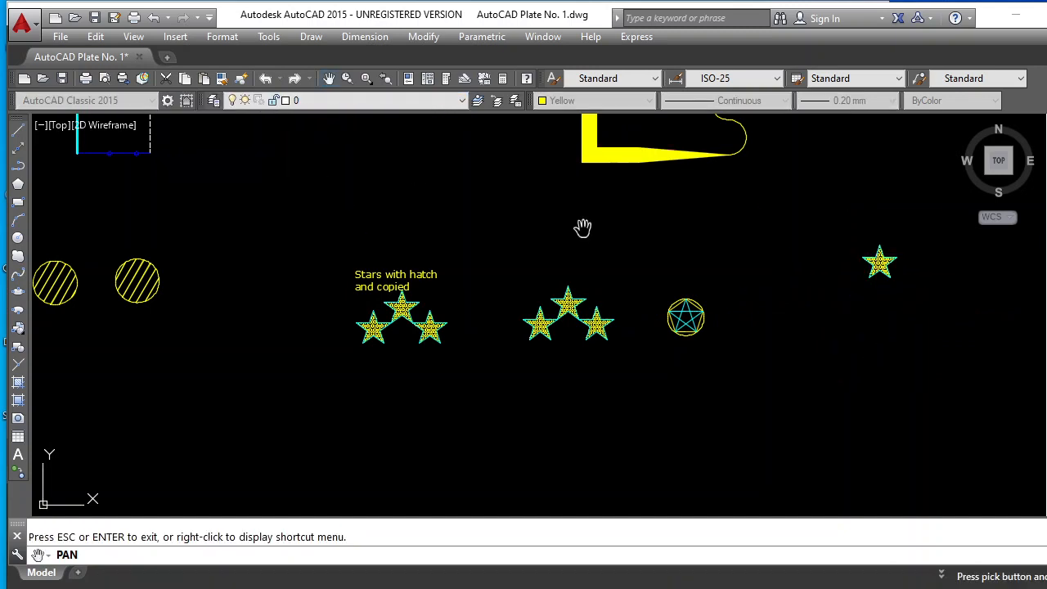
mouse_move(855, 281)
left_mouse_down()
mouse_move(561, 449)
mouse_move(475, 429)
mouse_move(424, 452)
left_mouse_up()
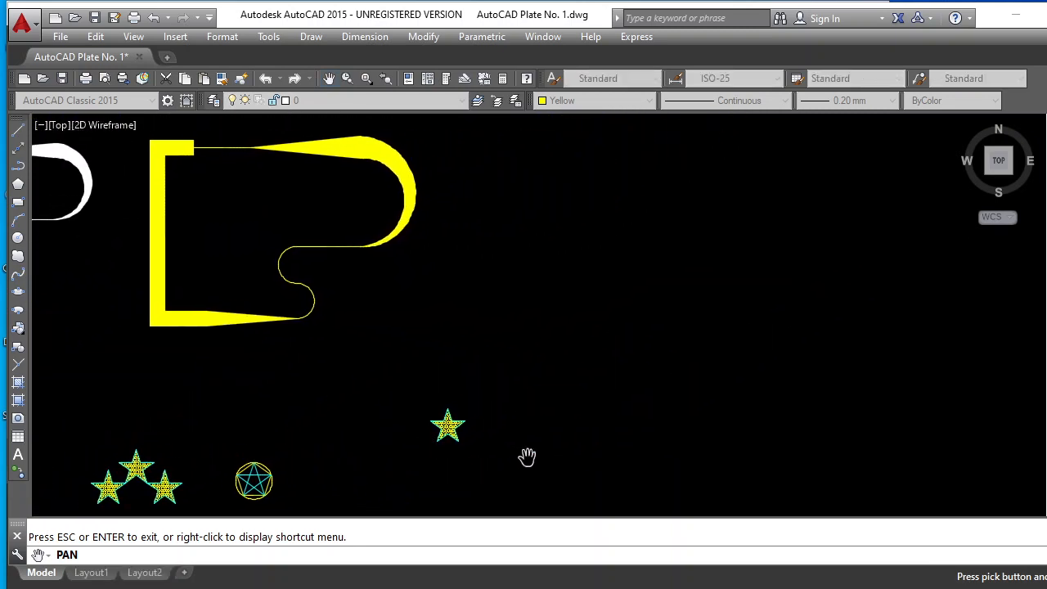
key("Escape")
key("Escape")
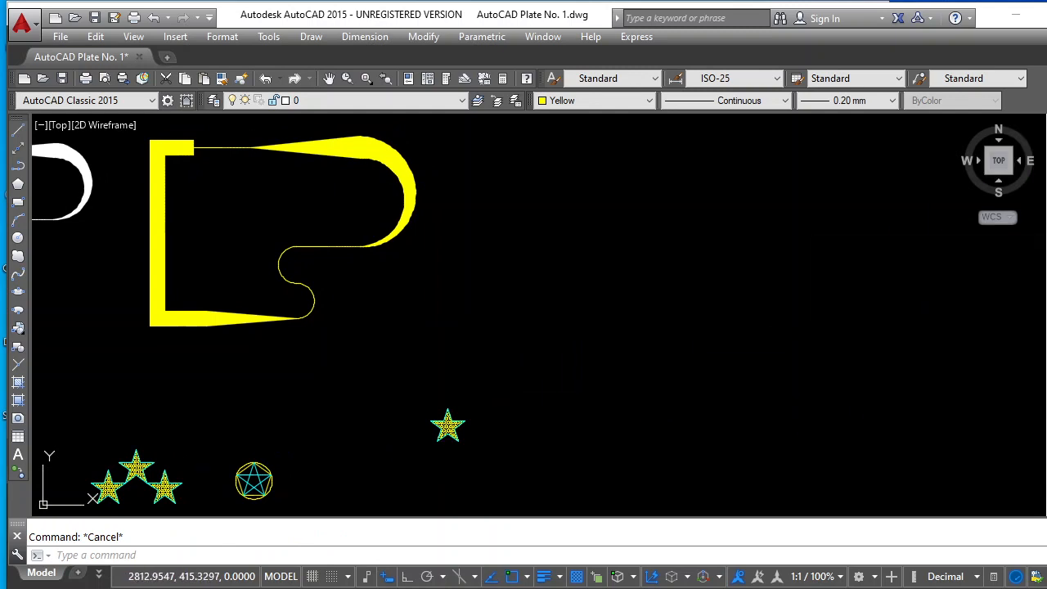
left_click(1046, 225)
left_click(505, 398)
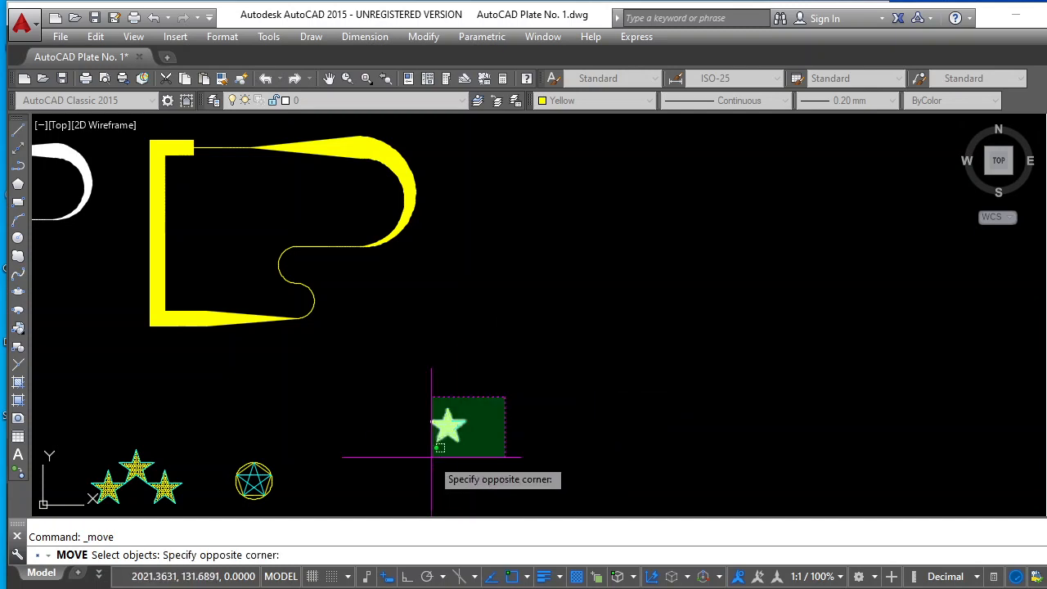
left_click(389, 482)
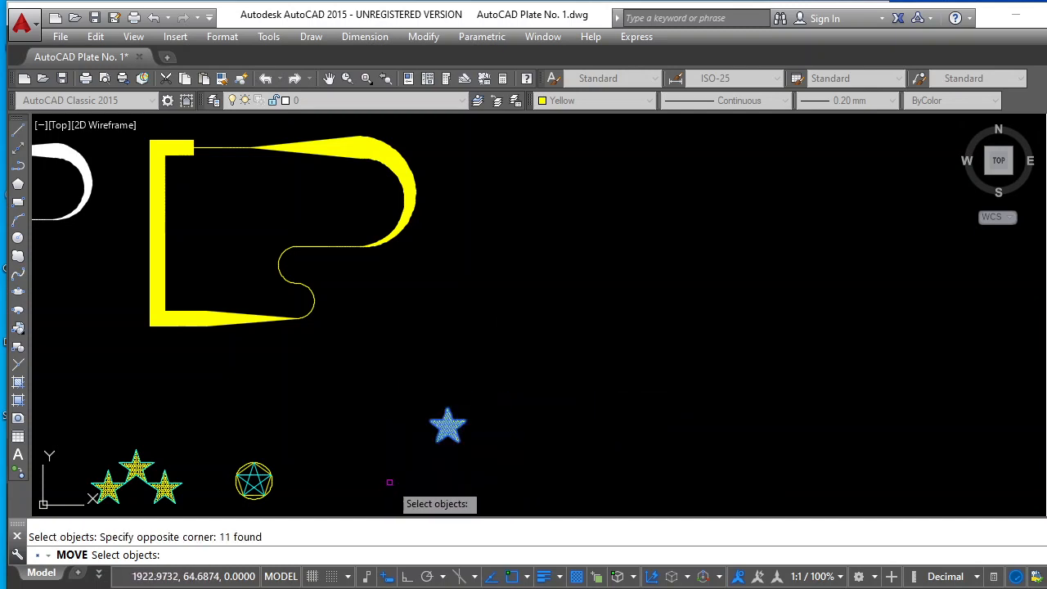
key("Return")
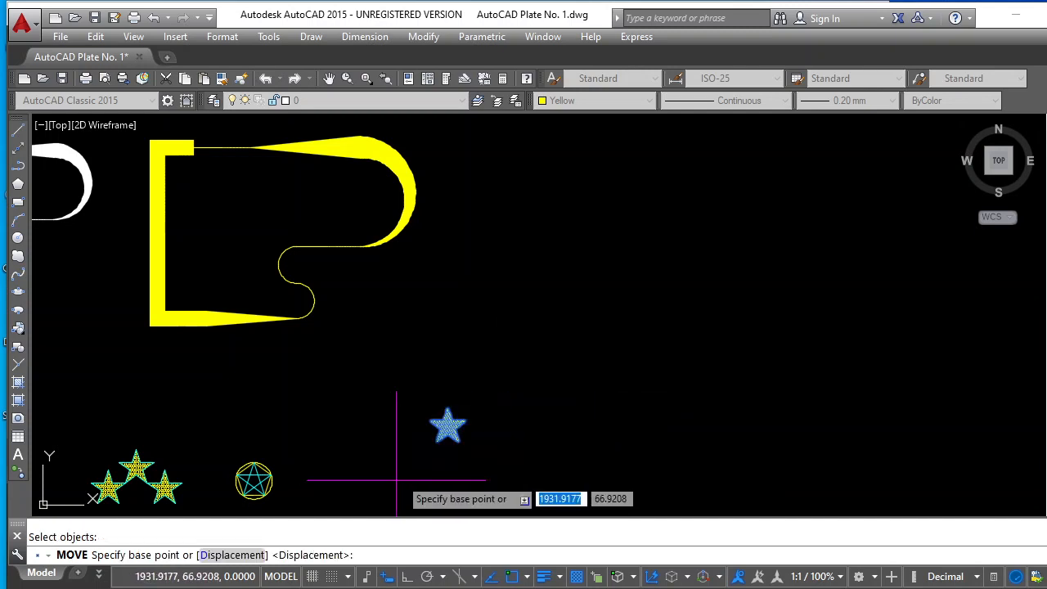
left_click(444, 425)
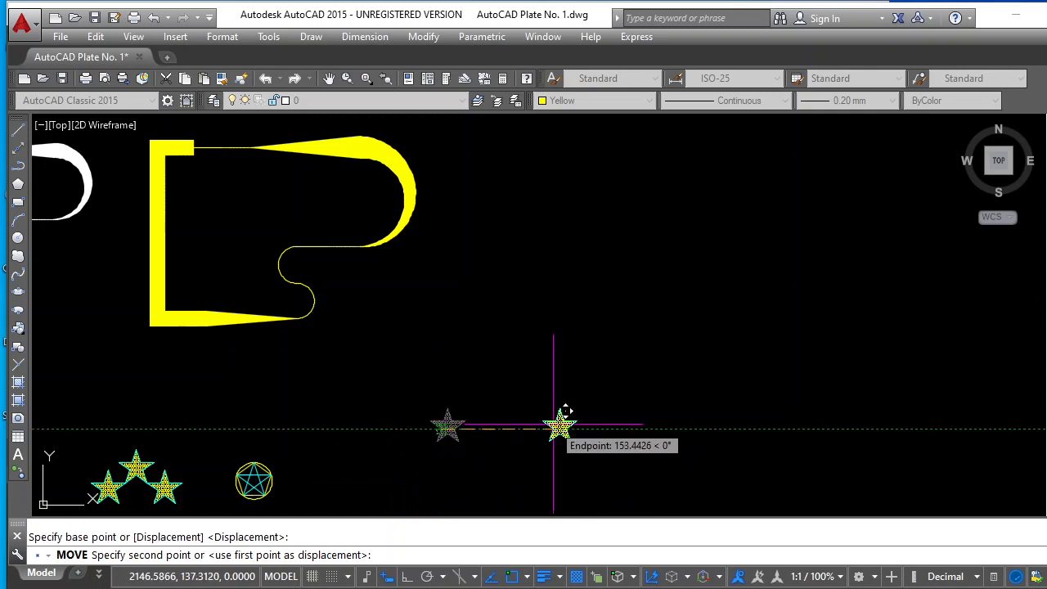
left_click(553, 425)
key("Escape")
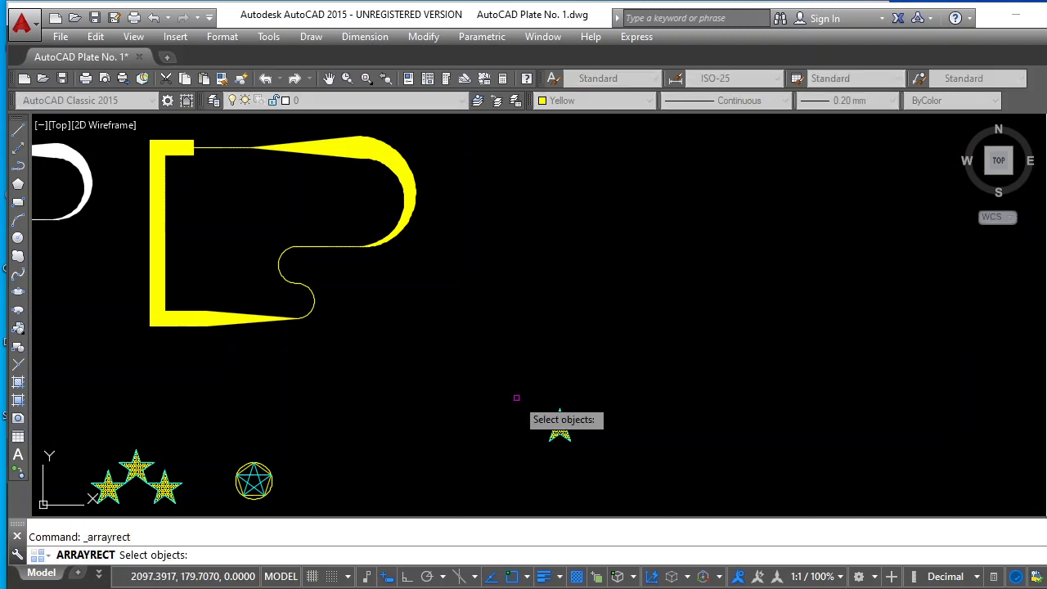
Create a rectangular array of the lone hatched star with 3 columns spaced 80 apart
left_click_drag(516, 399, 607, 472)
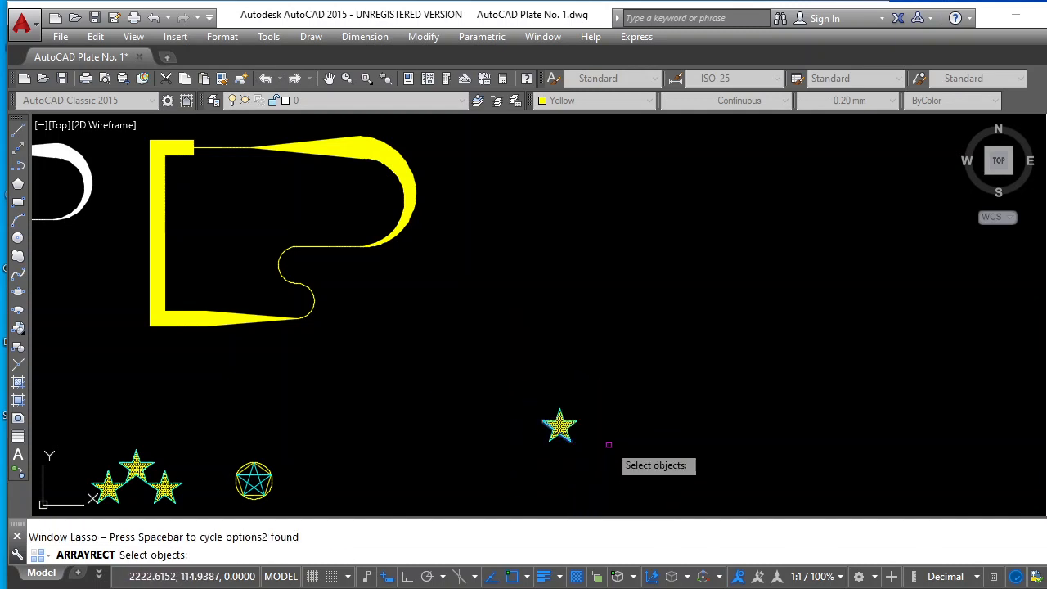
left_click(521, 401)
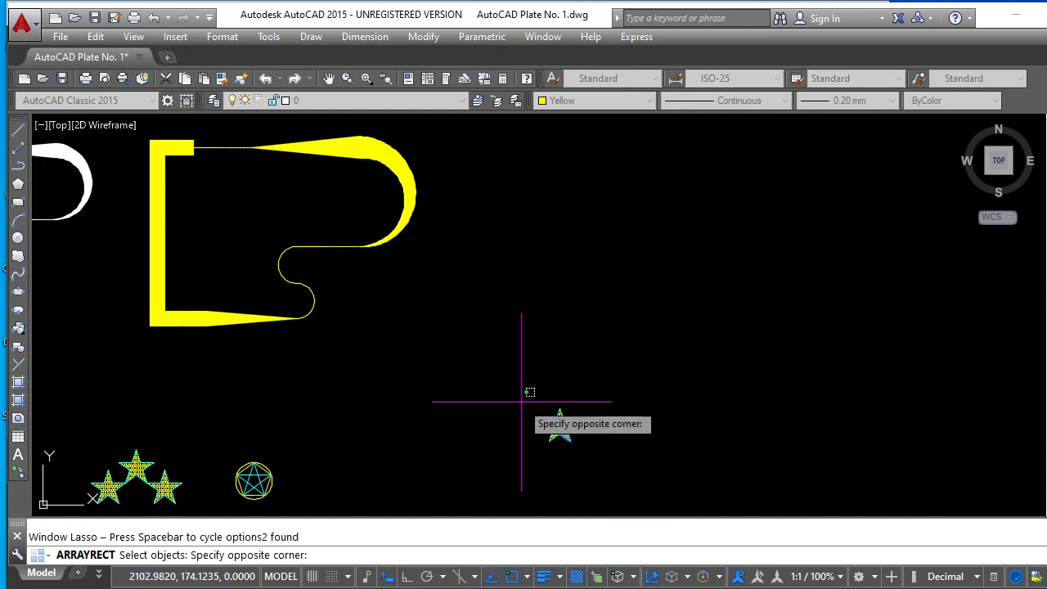
left_click(593, 458)
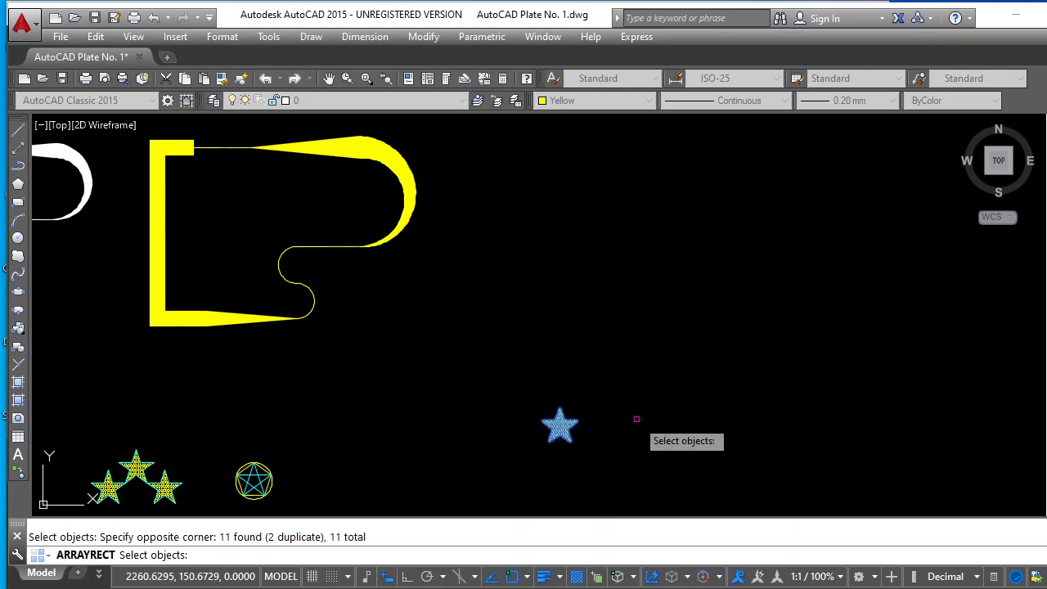
key("Return")
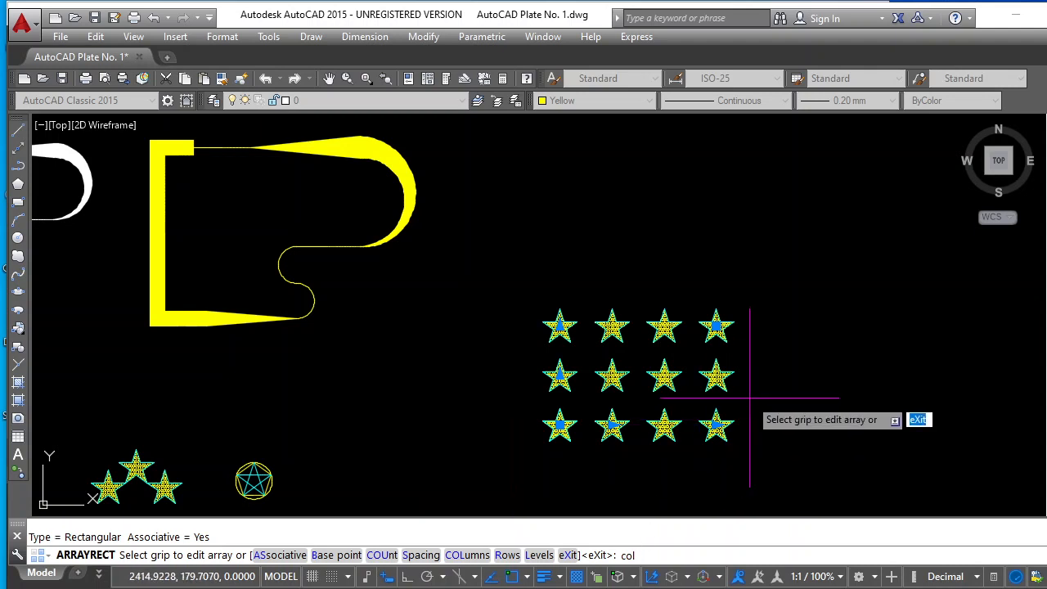
key("Return")
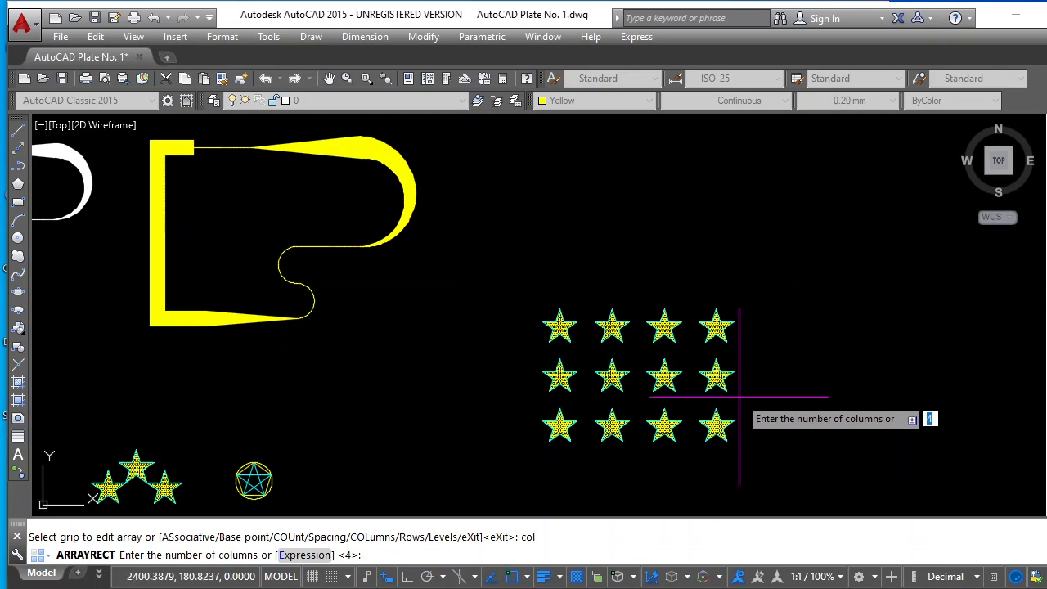
type("3")
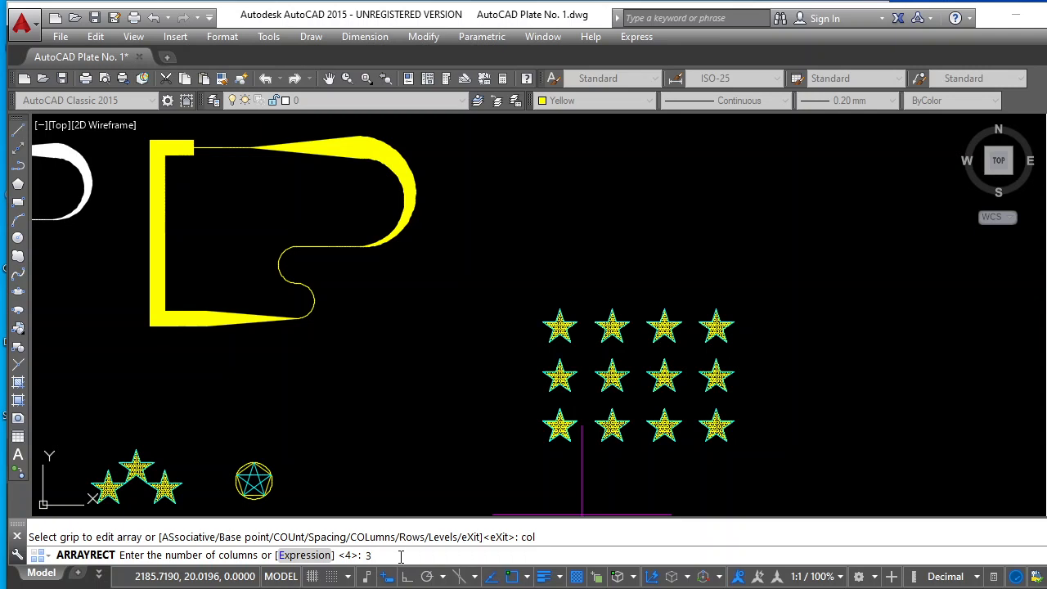
key("Return")
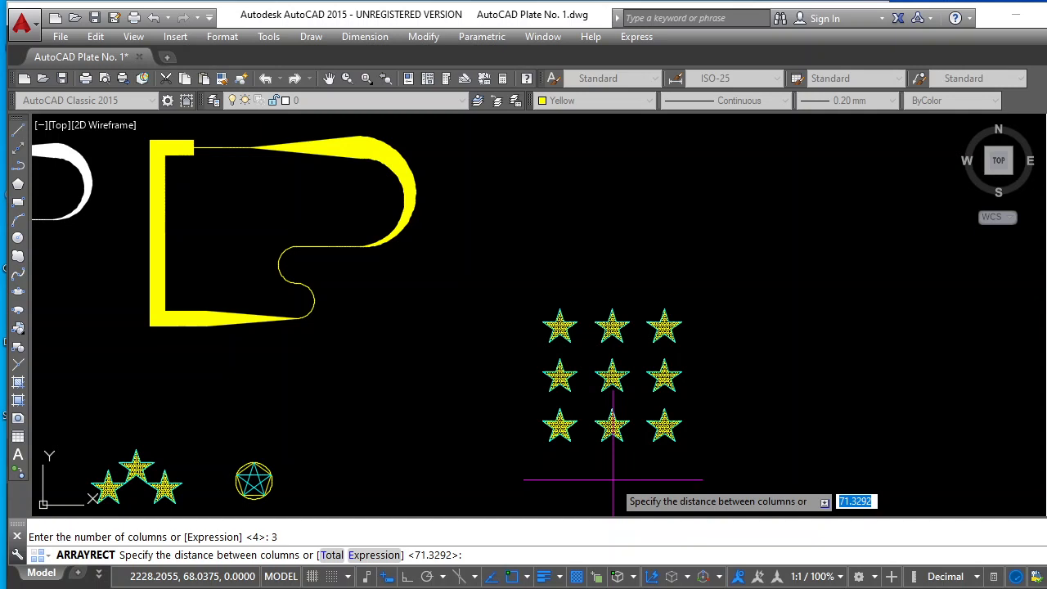
type("80")
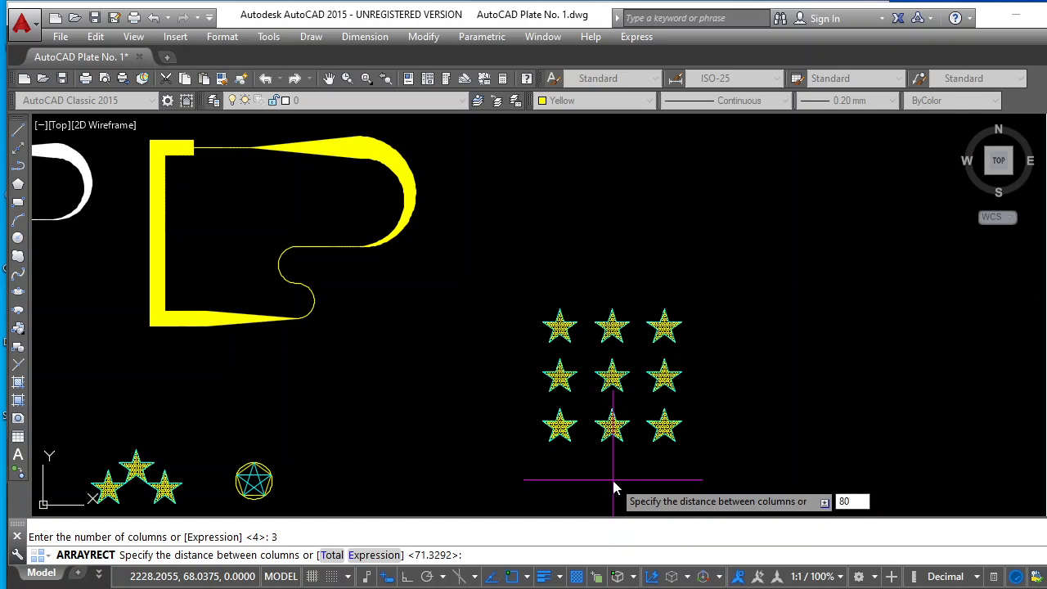
key("Return")
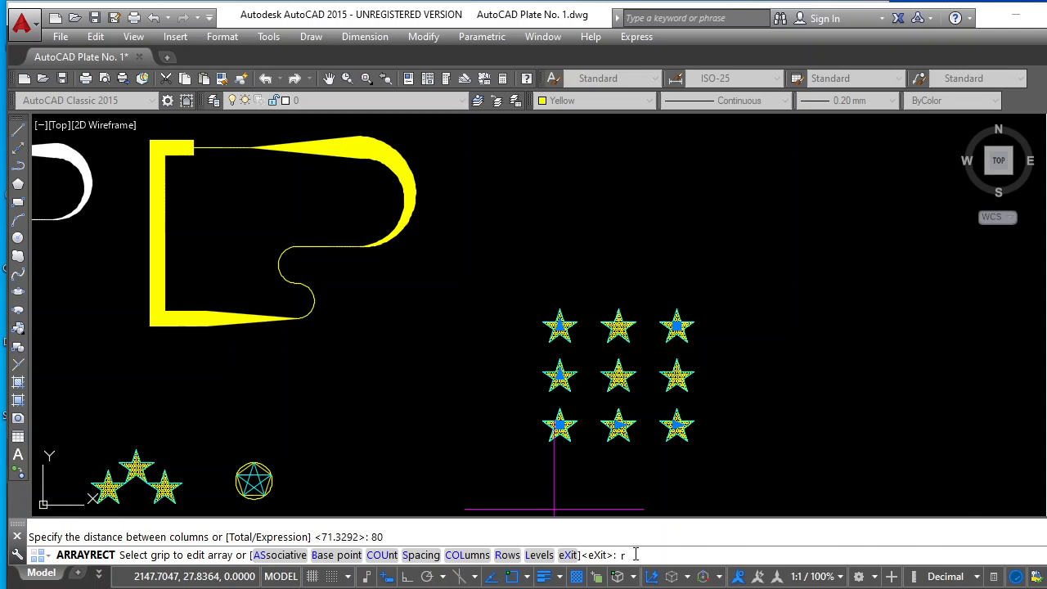
Set the star array to 8 rows spaced 60 apart
key("Return")
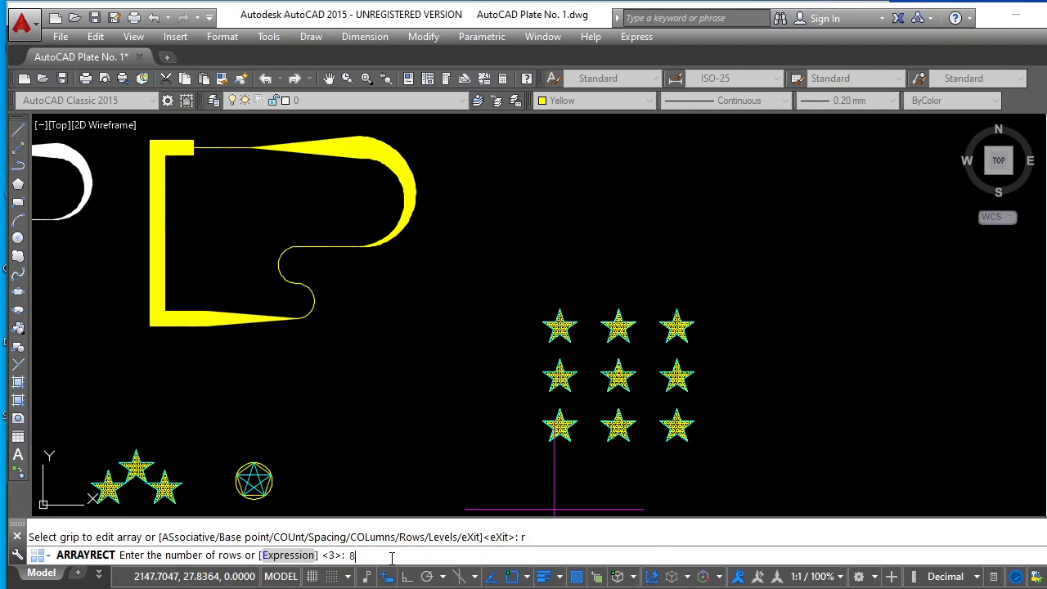
key("Return")
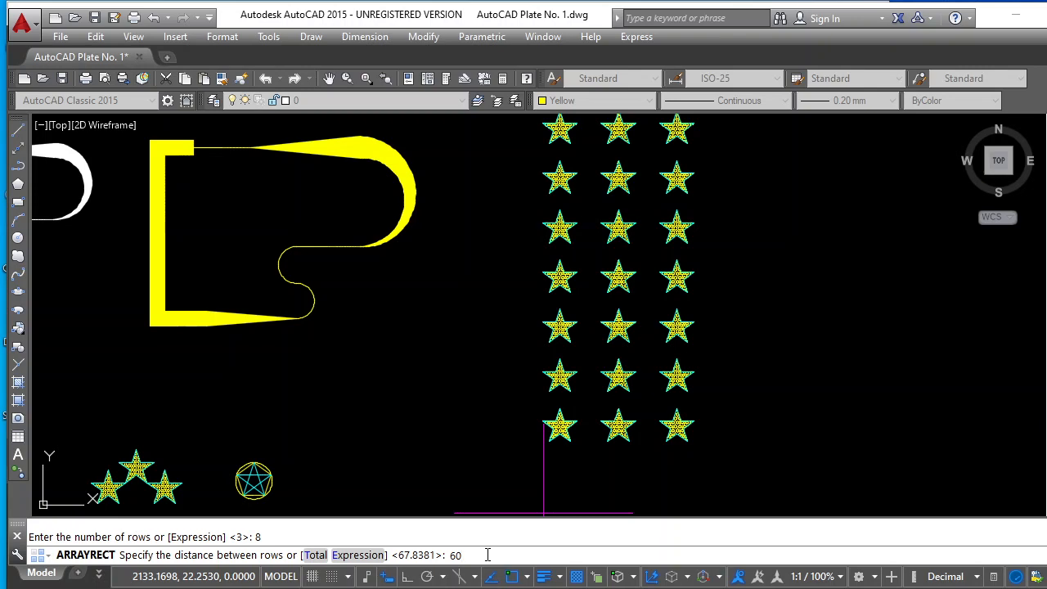
key("Return")
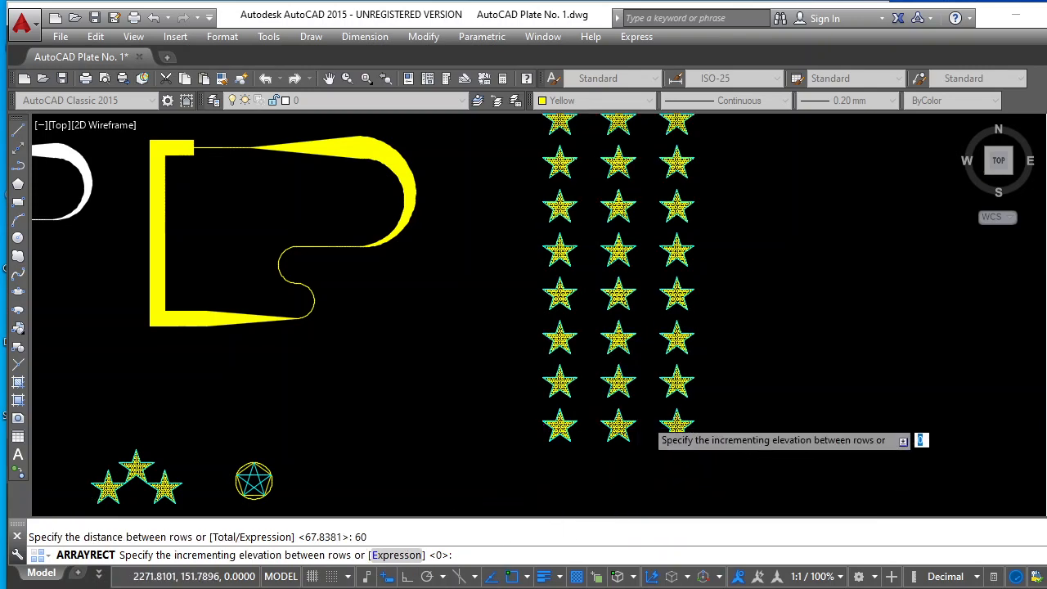
Examine the plate's sample ring of 7 arrayed stars and its rectangular star array, comparing them with the new array
scroll(627, 432, "down", 3)
scroll(630, 439, "down", 2)
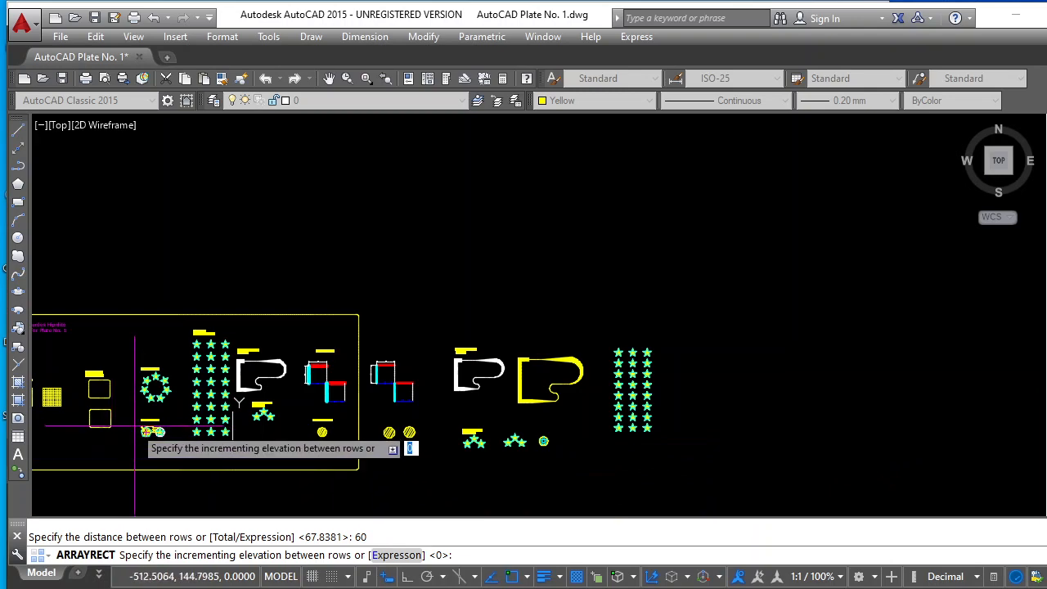
scroll(139, 389, "up", 5)
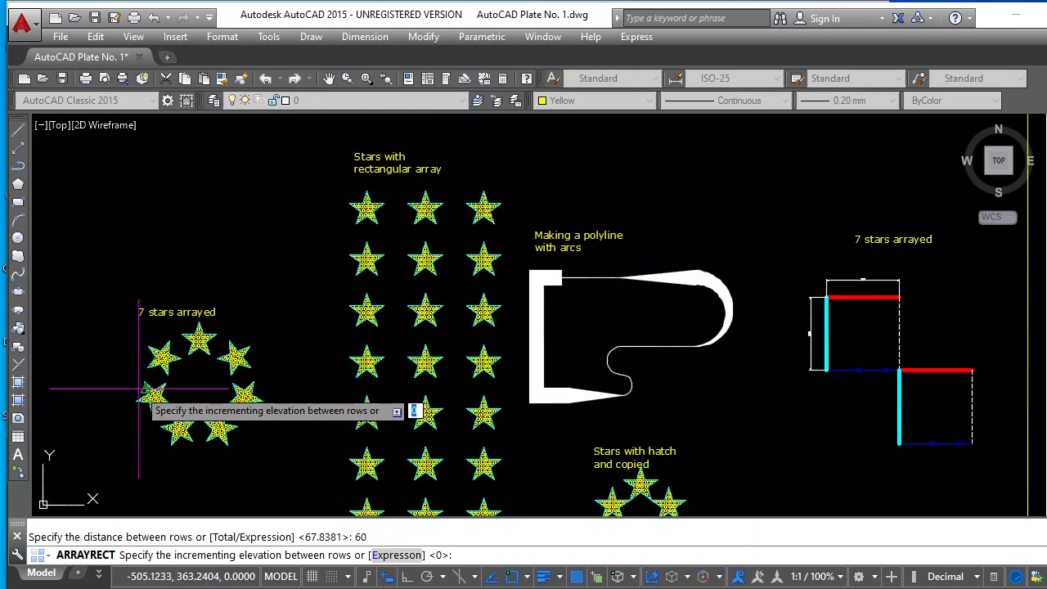
scroll(173, 362, "up", 2)
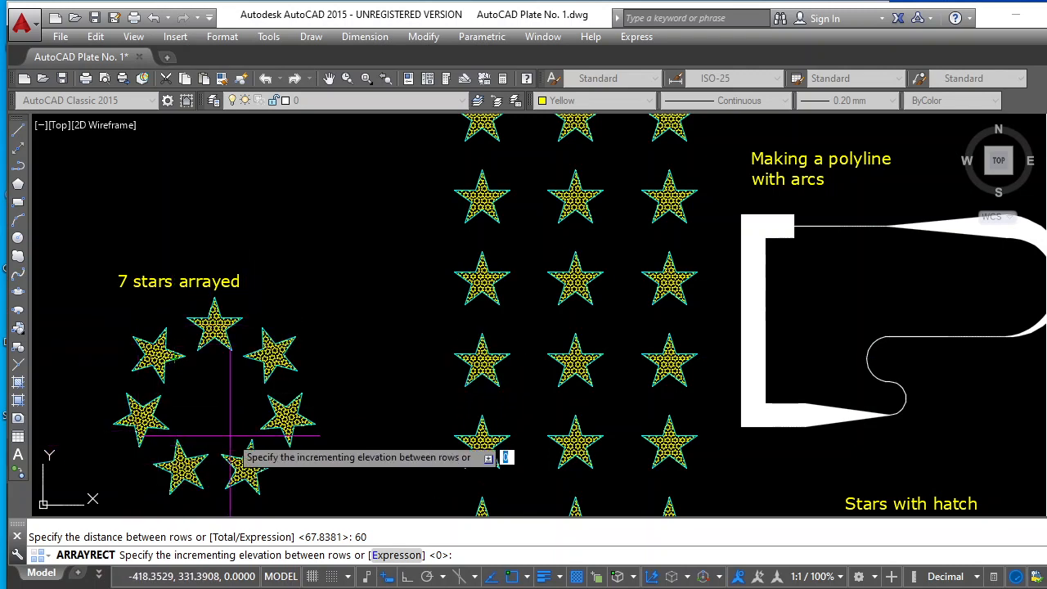
scroll(222, 432, "down", 6)
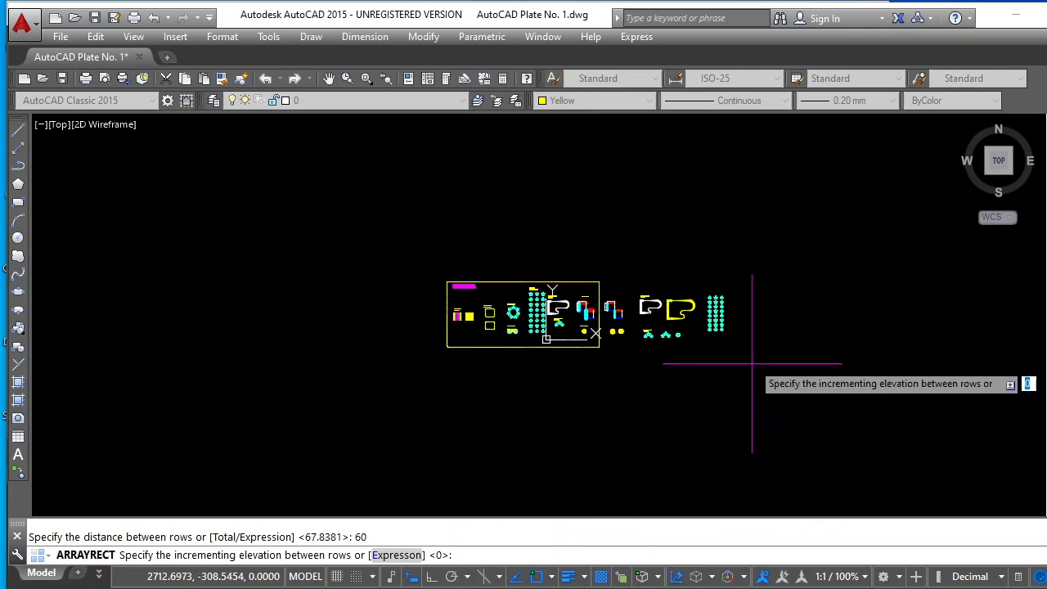
scroll(740, 339, "up", 8)
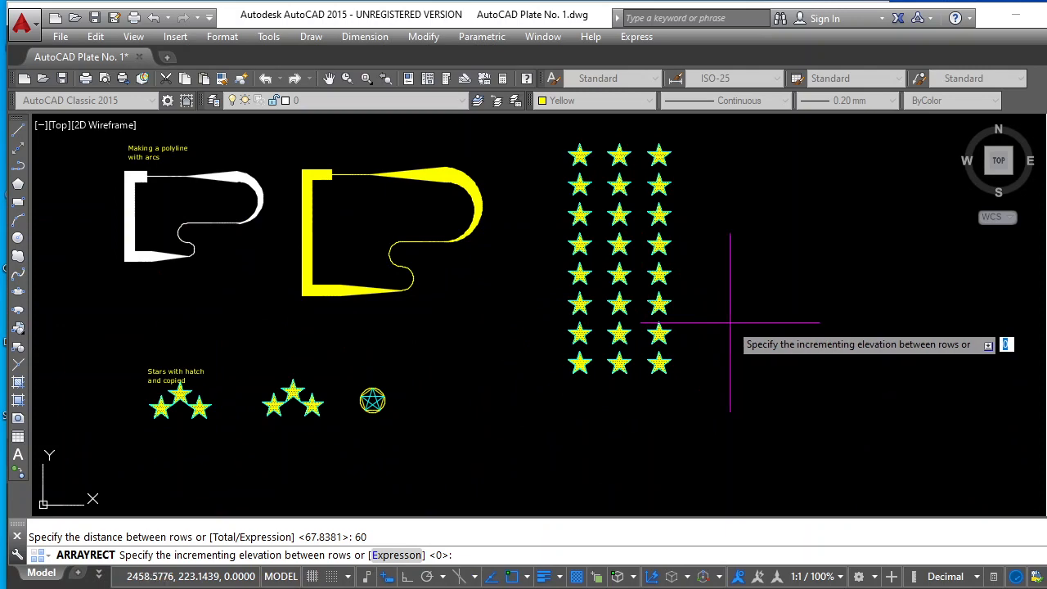
scroll(771, 323, "down", 3)
scroll(799, 247, "up", 7)
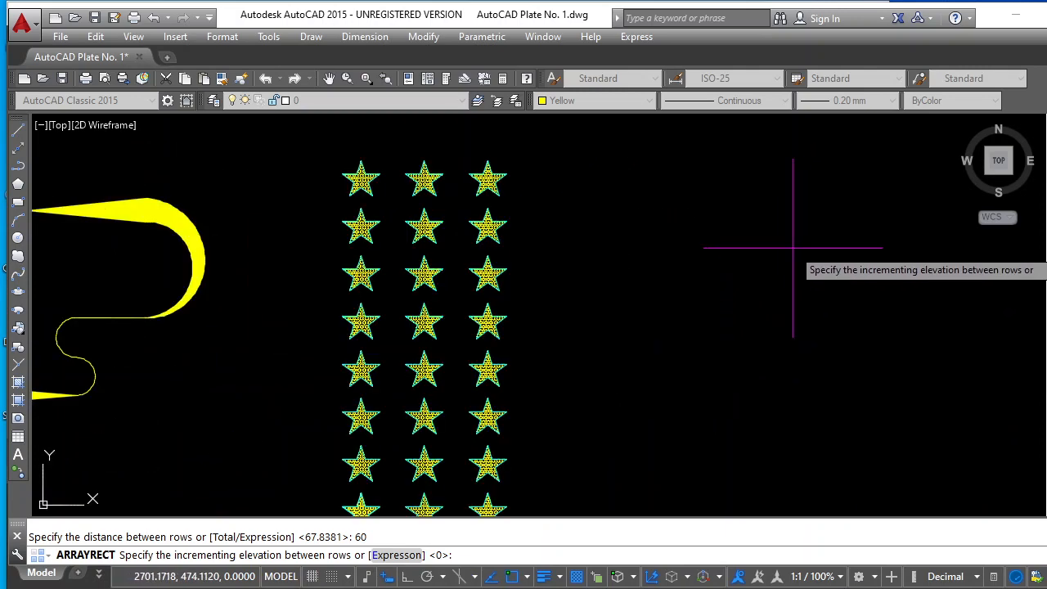
scroll(794, 236, "up", 3)
scroll(792, 238, "down", 6)
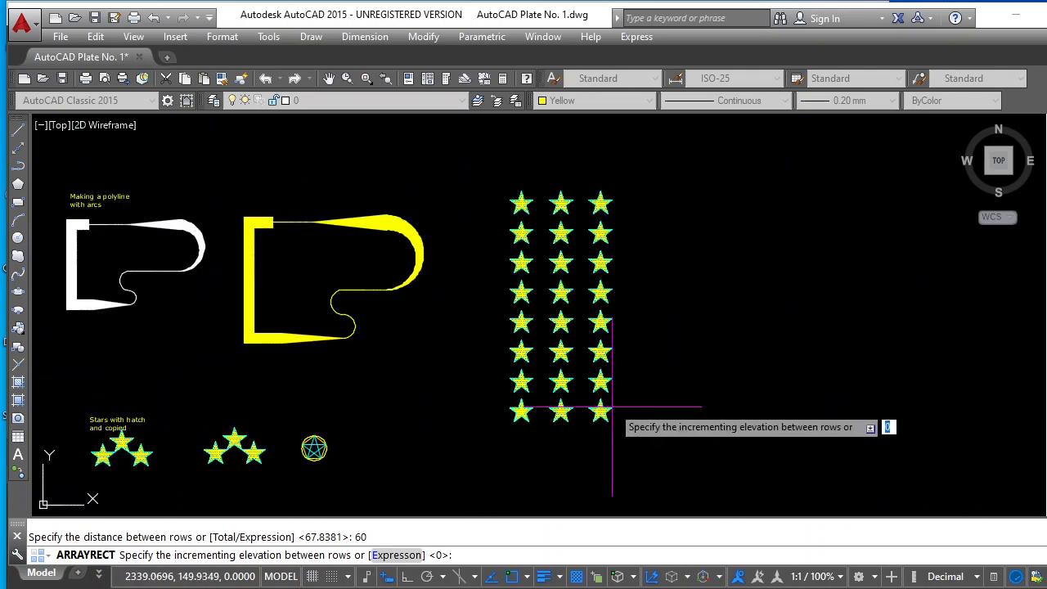
End the rectangular array command for the stars and clear the selection
key("Escape")
key("Escape")
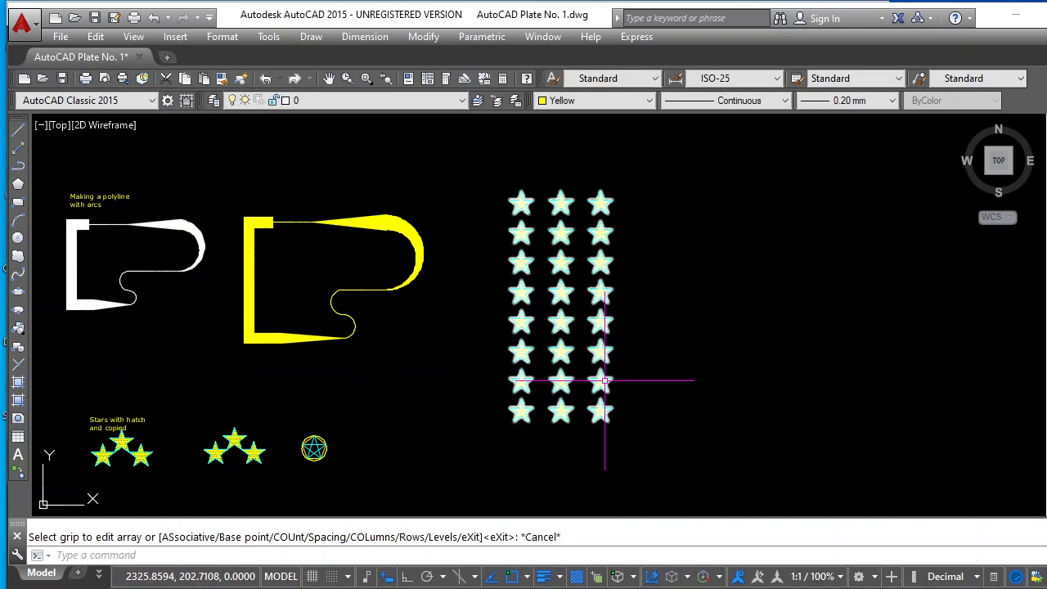
key("Escape")
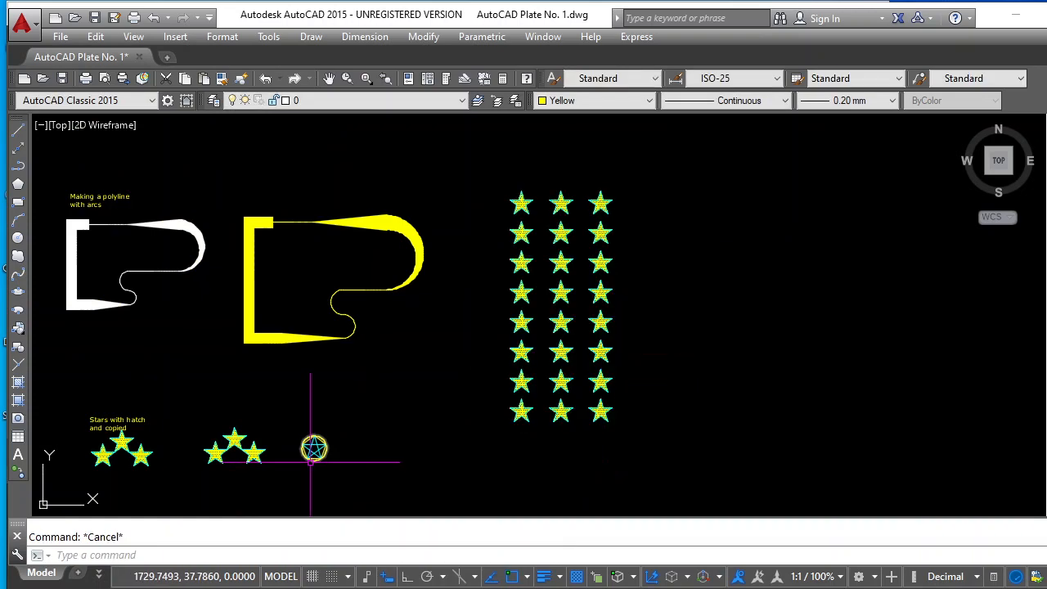
Copy the hatched star nearest the circled pentagon into the empty space on the far side of the rectangular star array
scroll(244, 472, "up", 6)
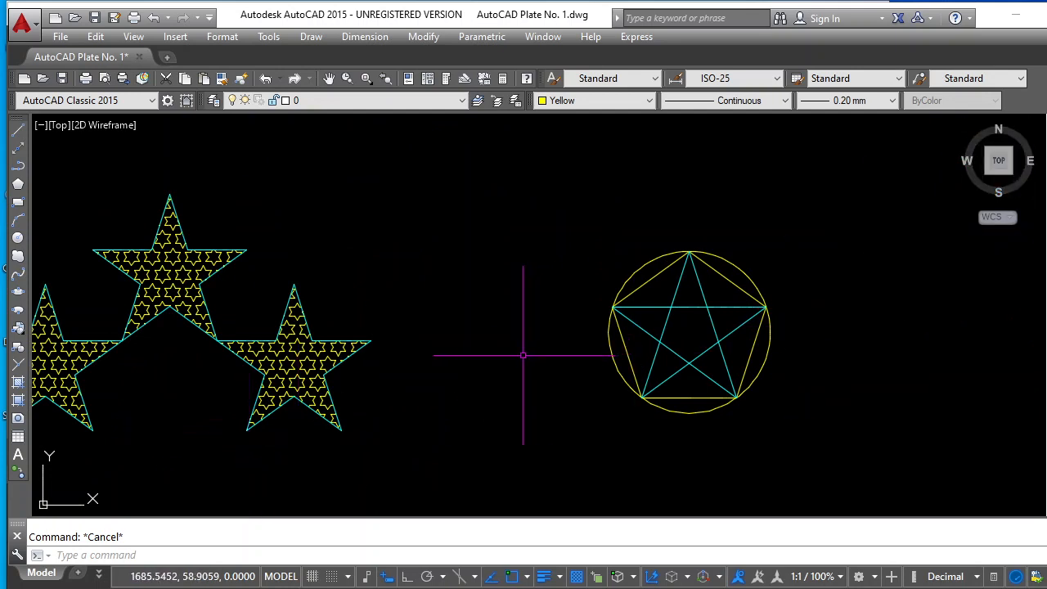
left_click(1046, 148)
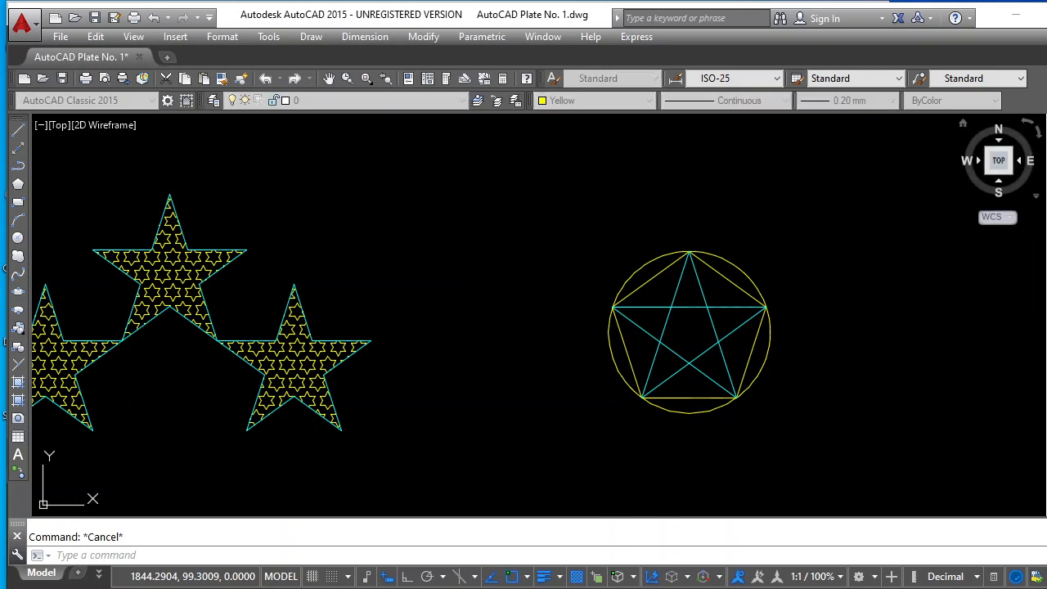
left_click(382, 276)
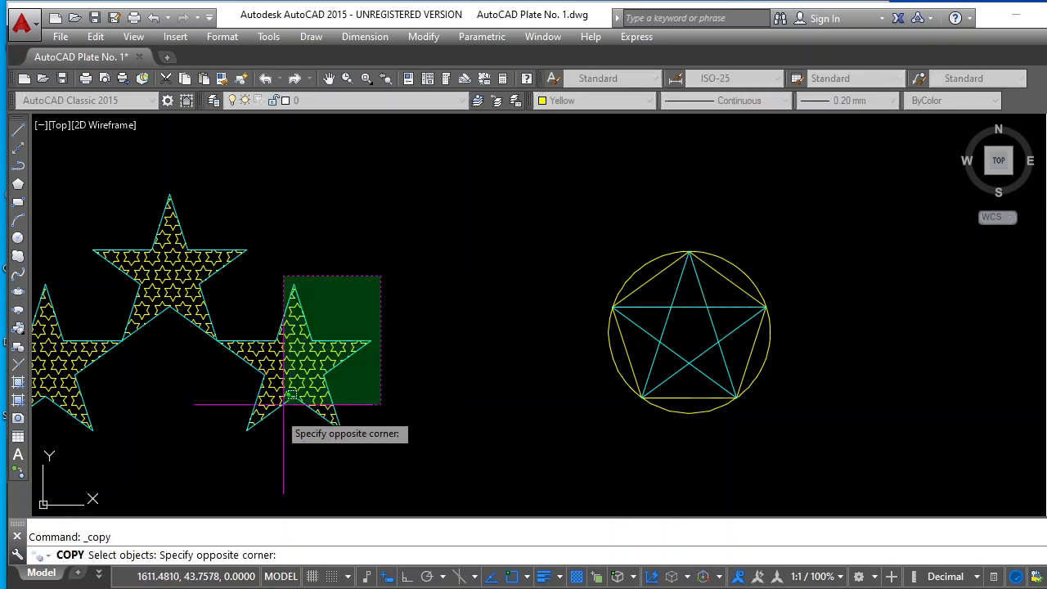
left_click(256, 433)
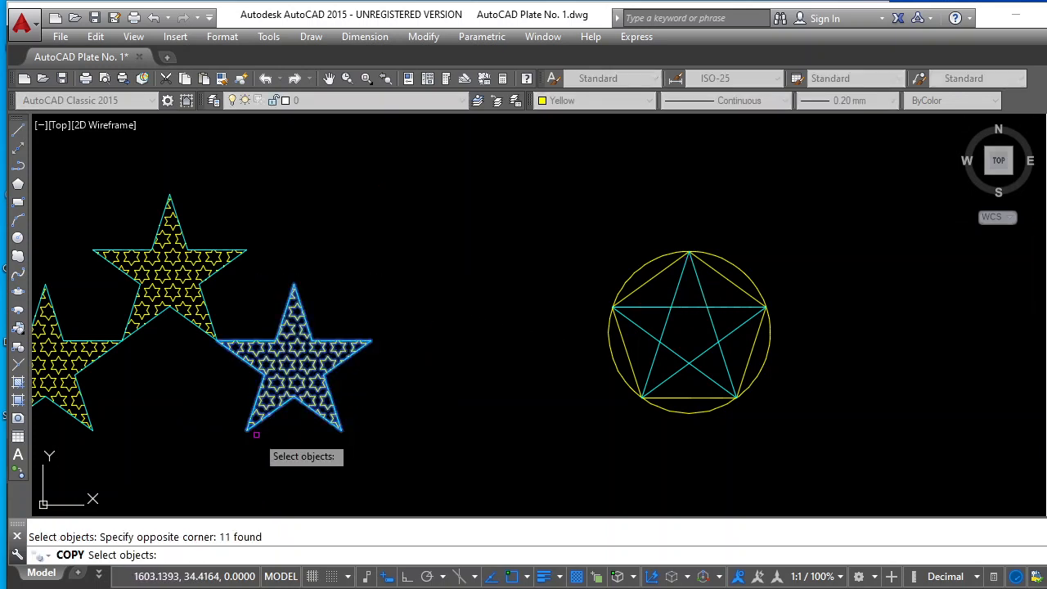
key("Return")
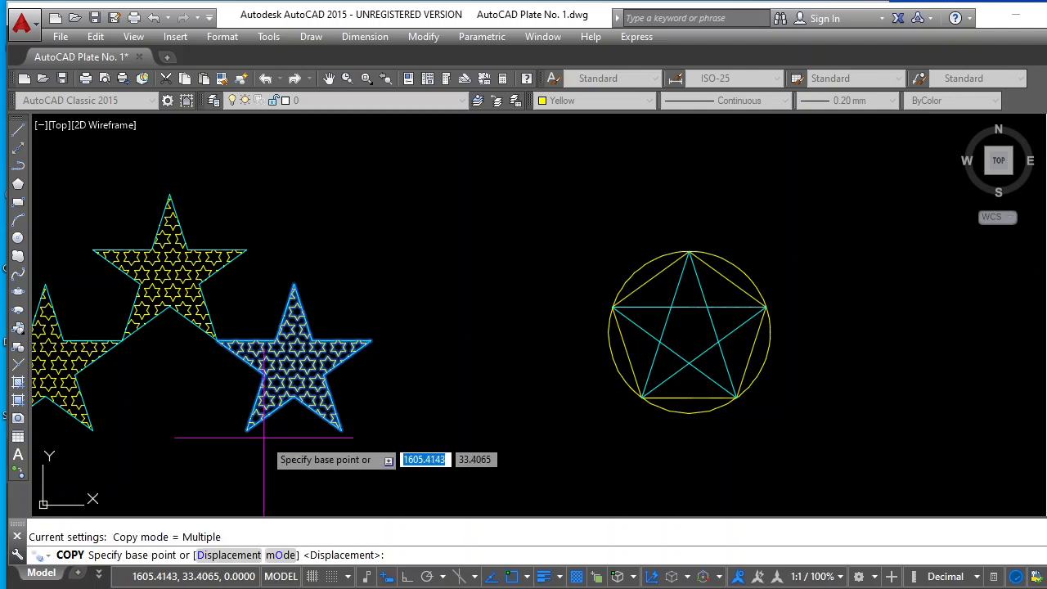
left_click(294, 342)
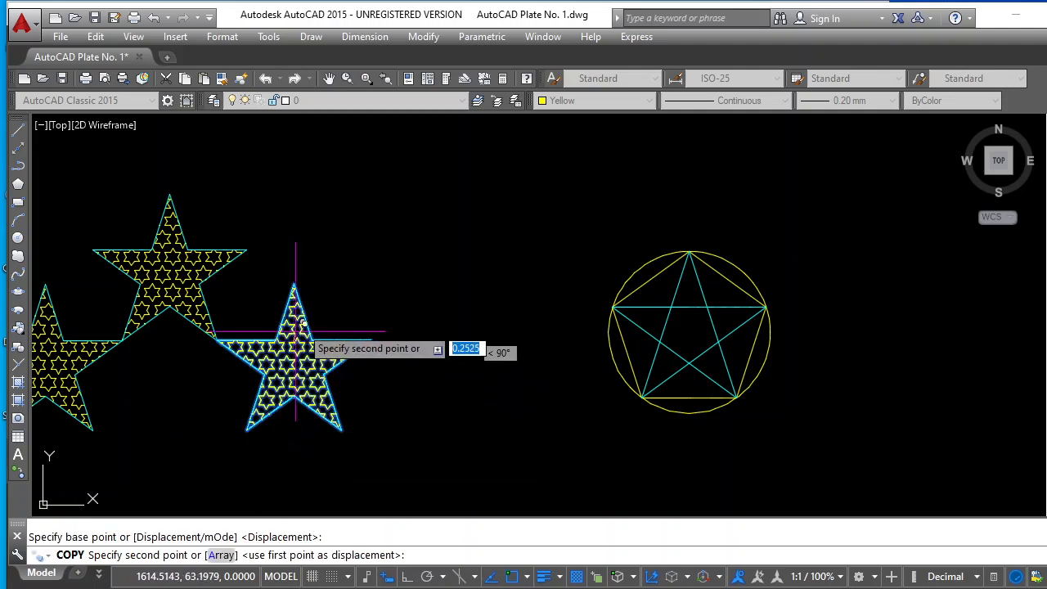
scroll(378, 286, "down", 8)
scroll(378, 286, "down", 4)
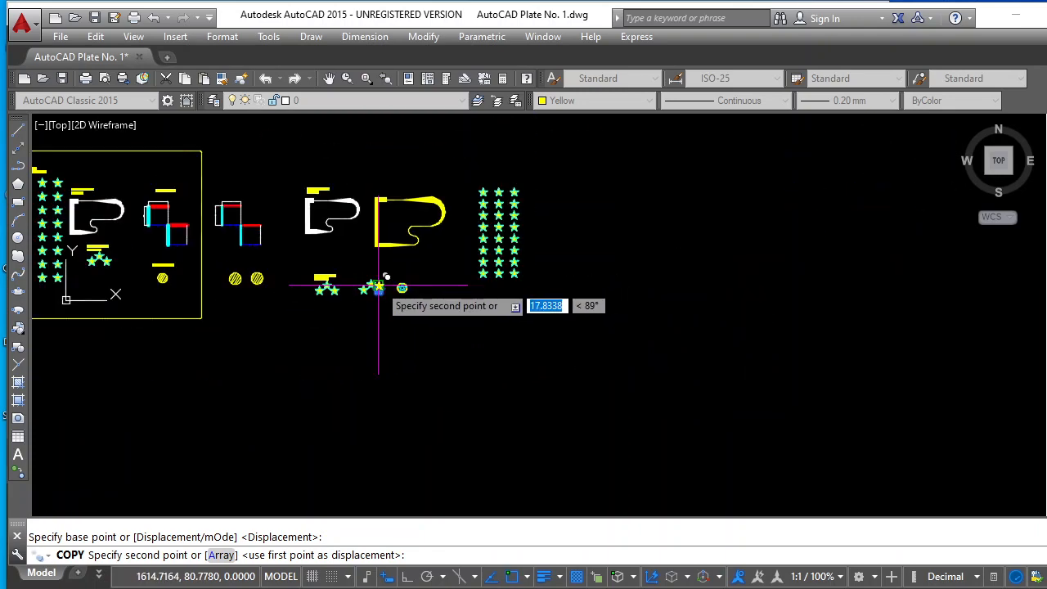
scroll(584, 219, "up", 2)
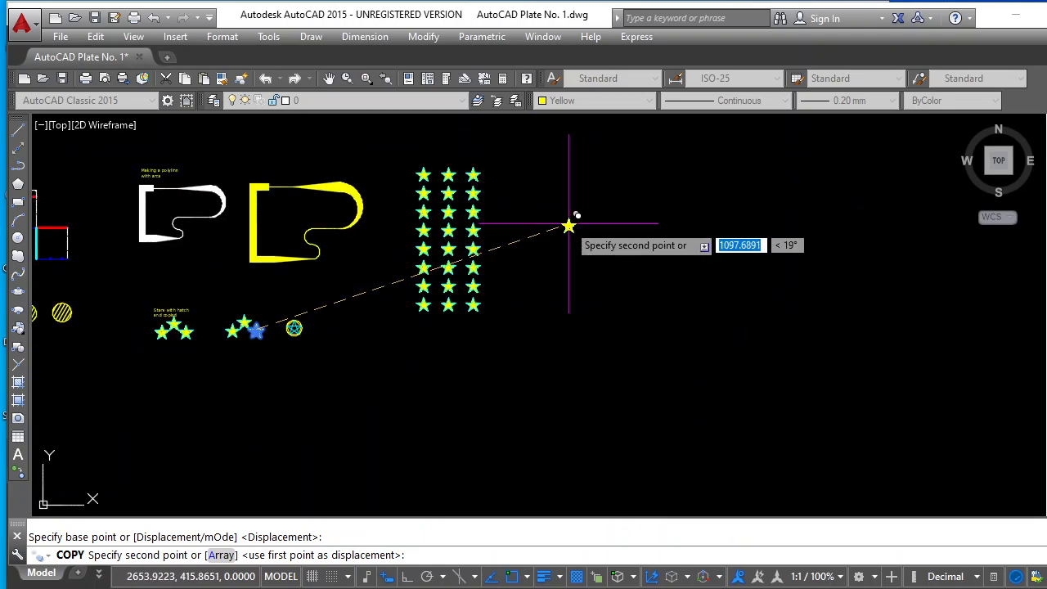
left_click(558, 229)
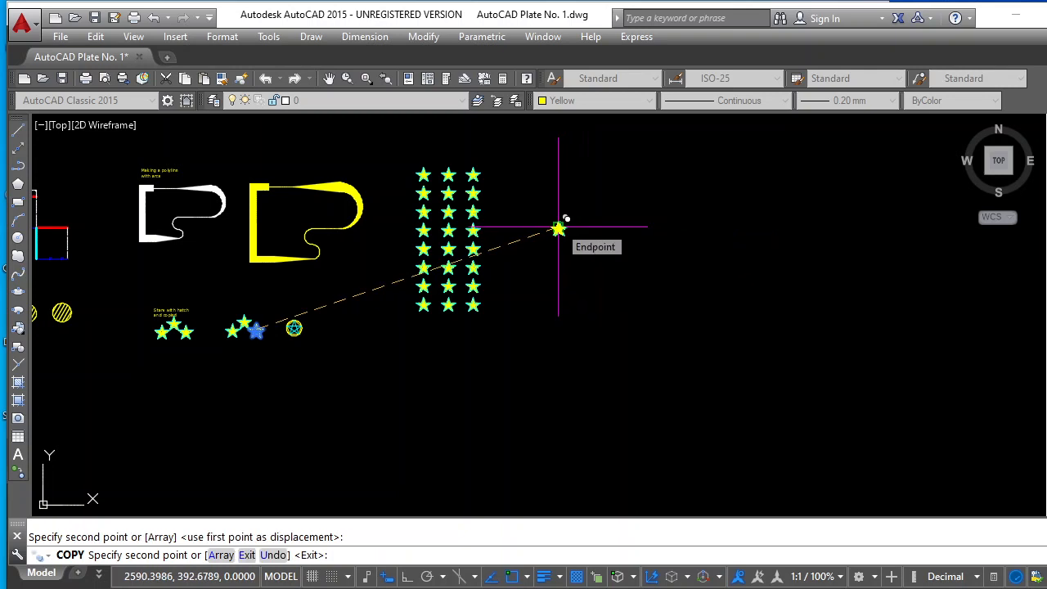
key("Escape")
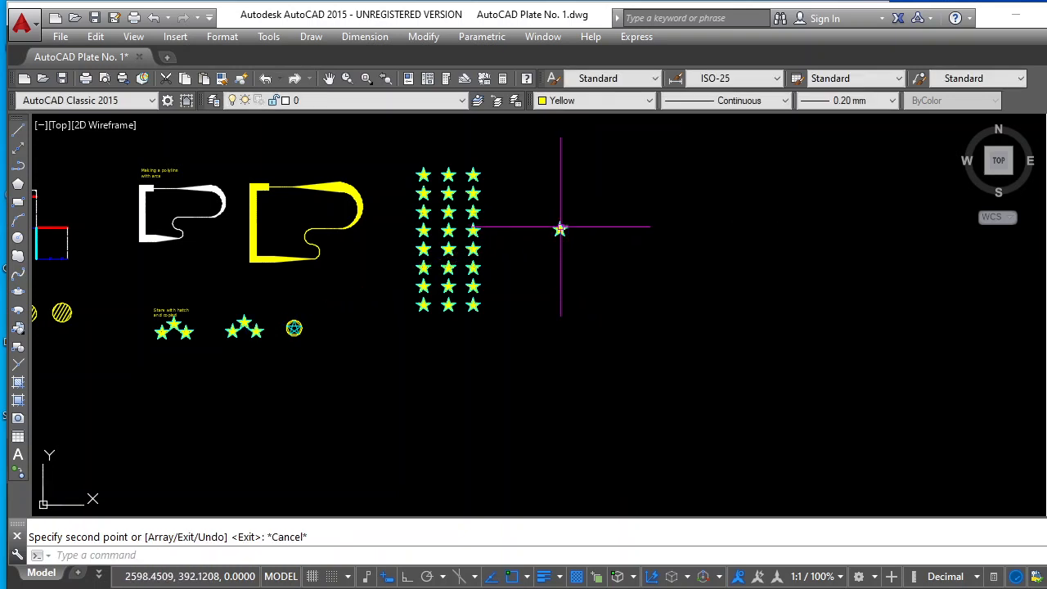
Draw a vertical line about 40 units long straight down from the copied star's lower inner corner, with Ortho on
scroll(559, 229, "up", 5)
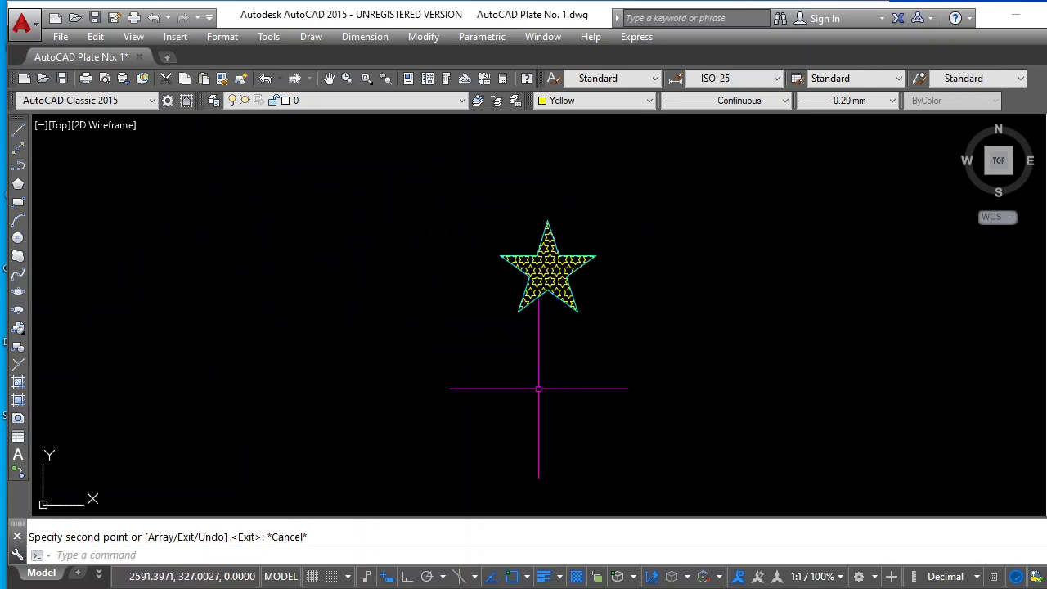
scroll(532, 418, "up", 2)
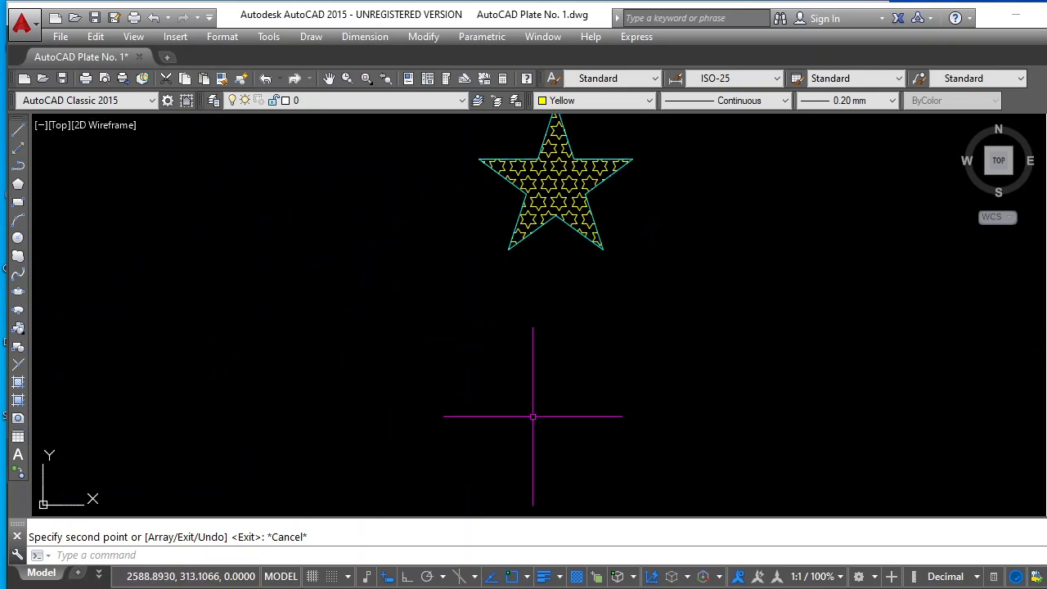
scroll(547, 347, "down", 2)
scroll(548, 348, "up", 2)
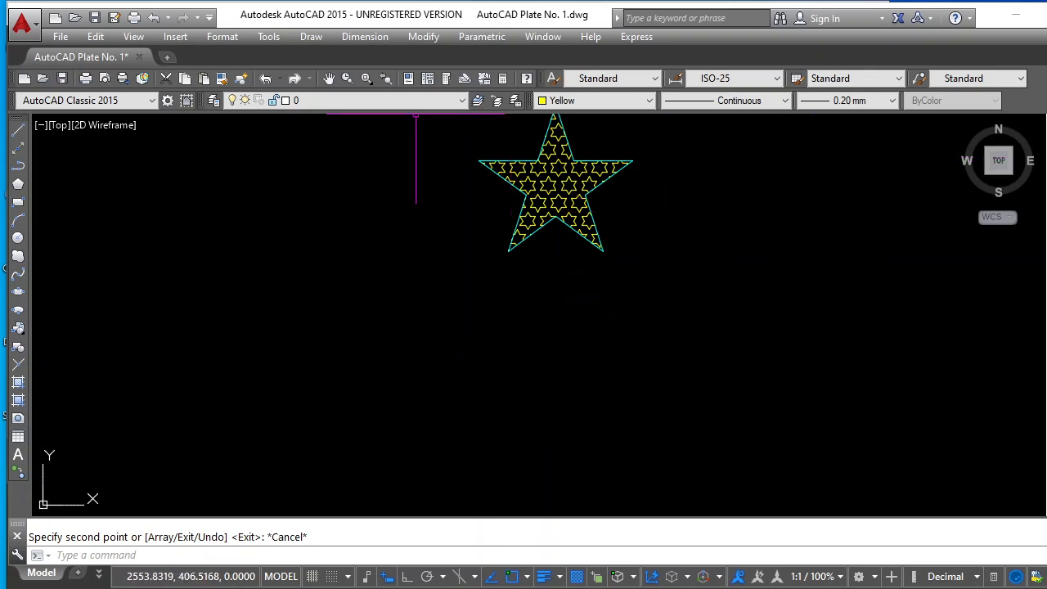
left_click(328, 77)
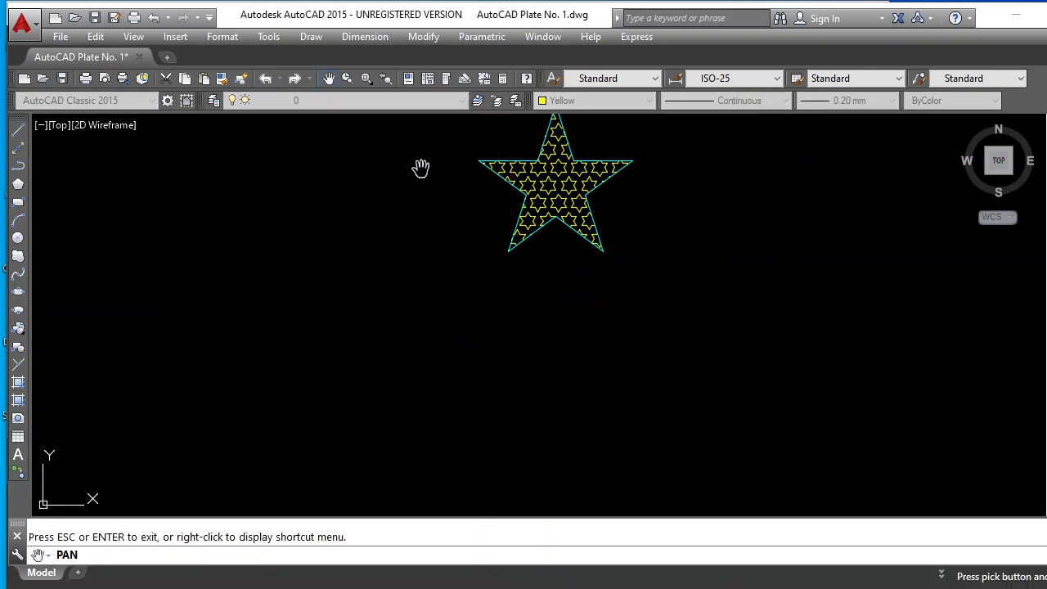
left_click_drag(420, 169, 402, 207)
key("Escape")
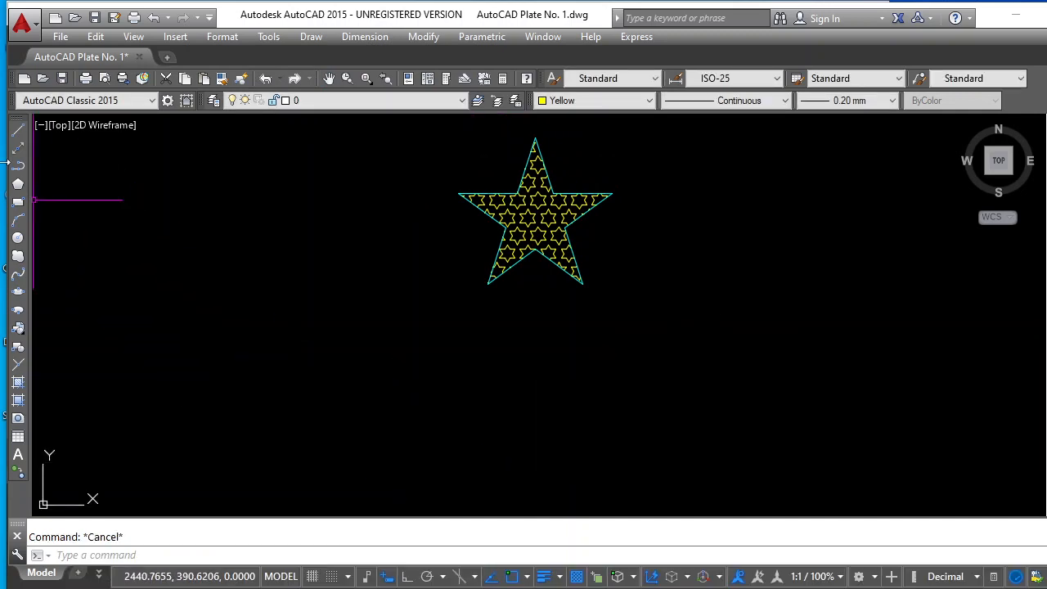
left_click(18, 130)
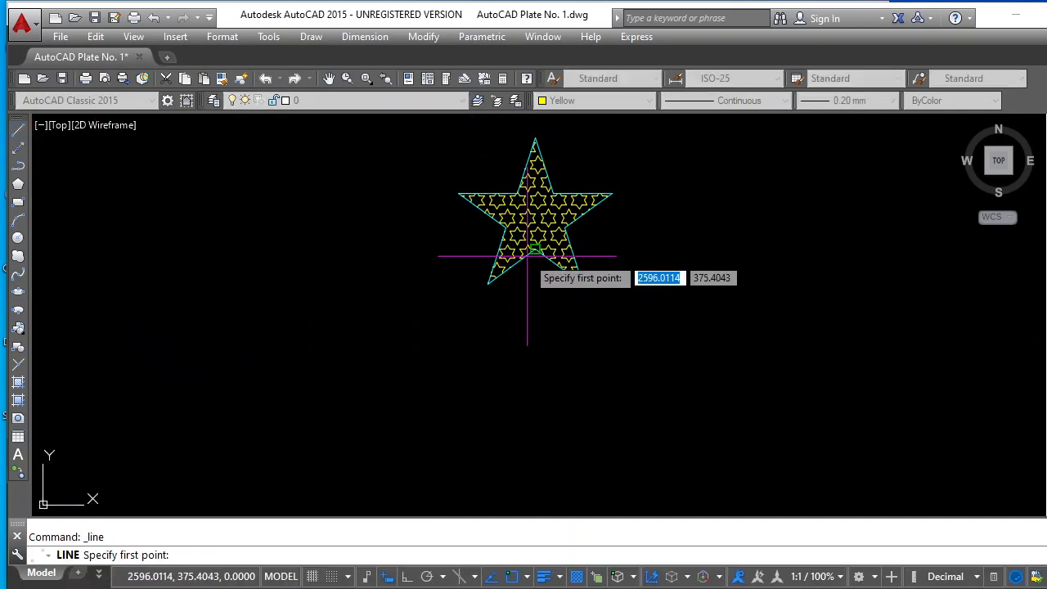
left_click(535, 250)
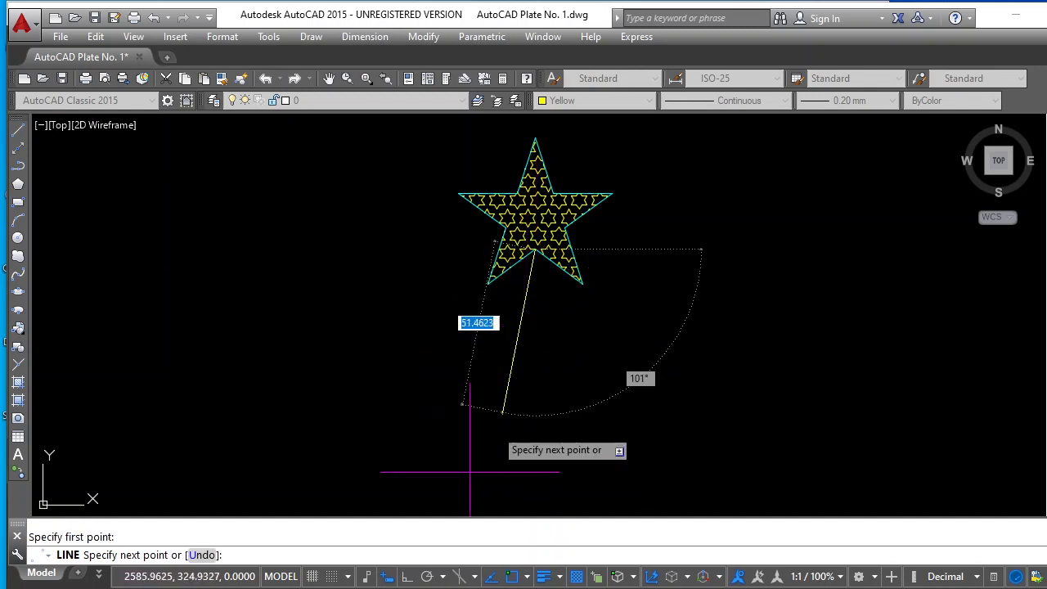
left_click(407, 576)
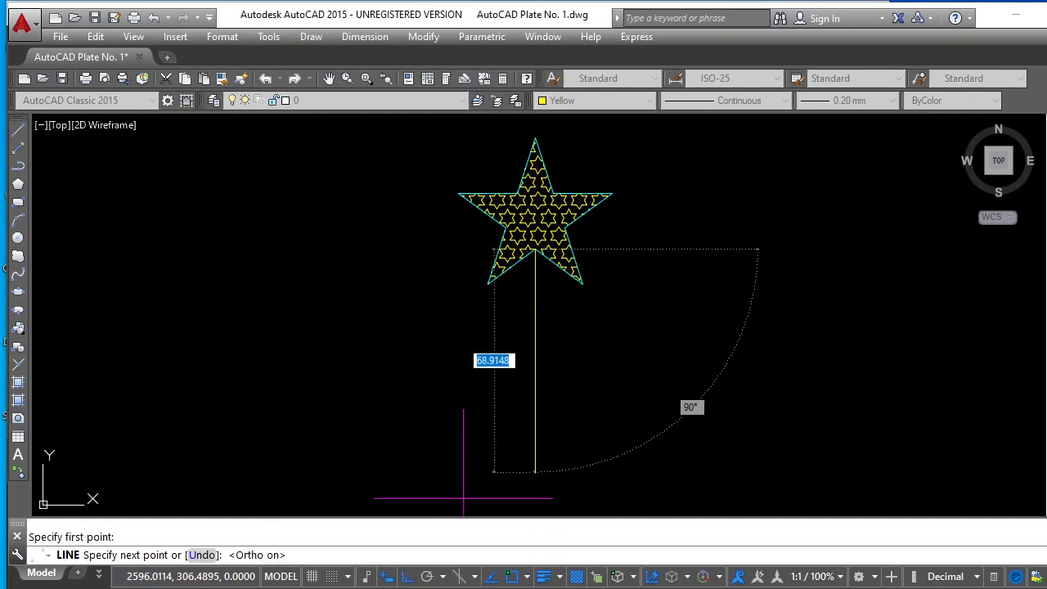
left_click(535, 399)
key("Escape")
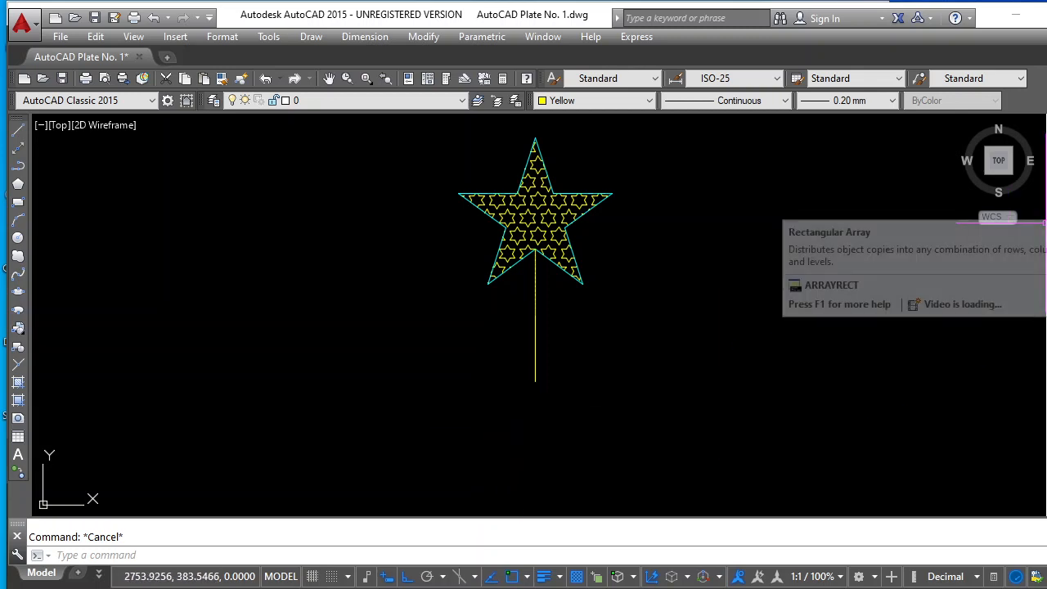
Try a rectangular array of the copied star without its vertical line, accepting the default rows and columns
left_click(1045, 221)
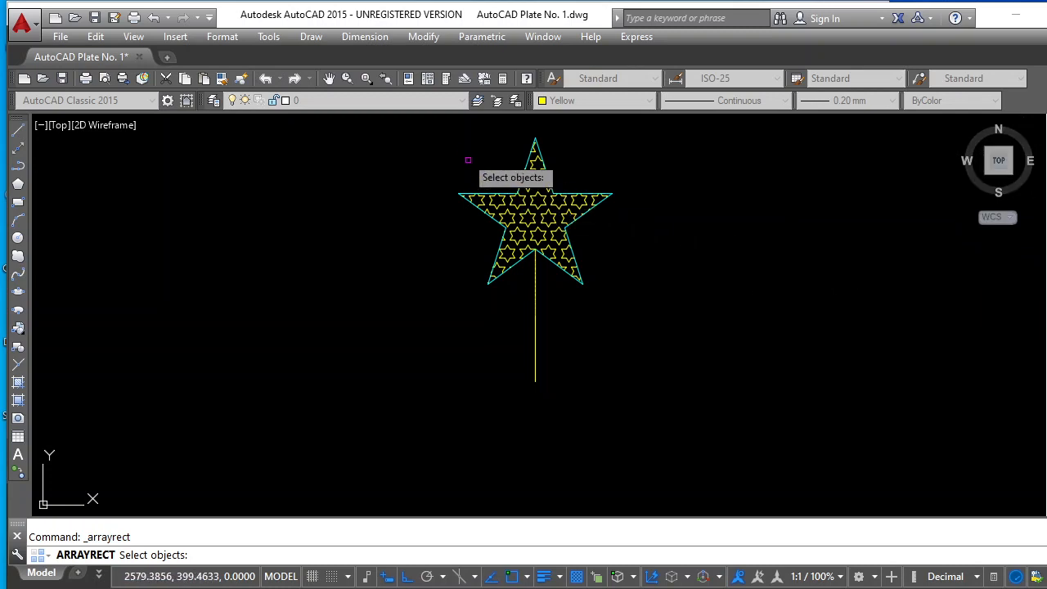
left_click(418, 129)
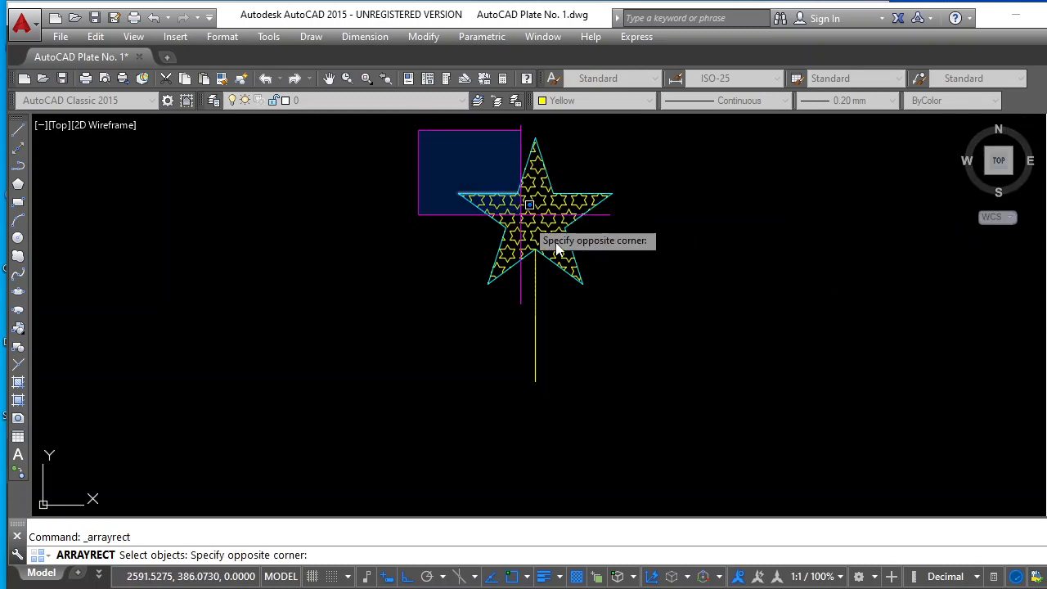
left_click(641, 288)
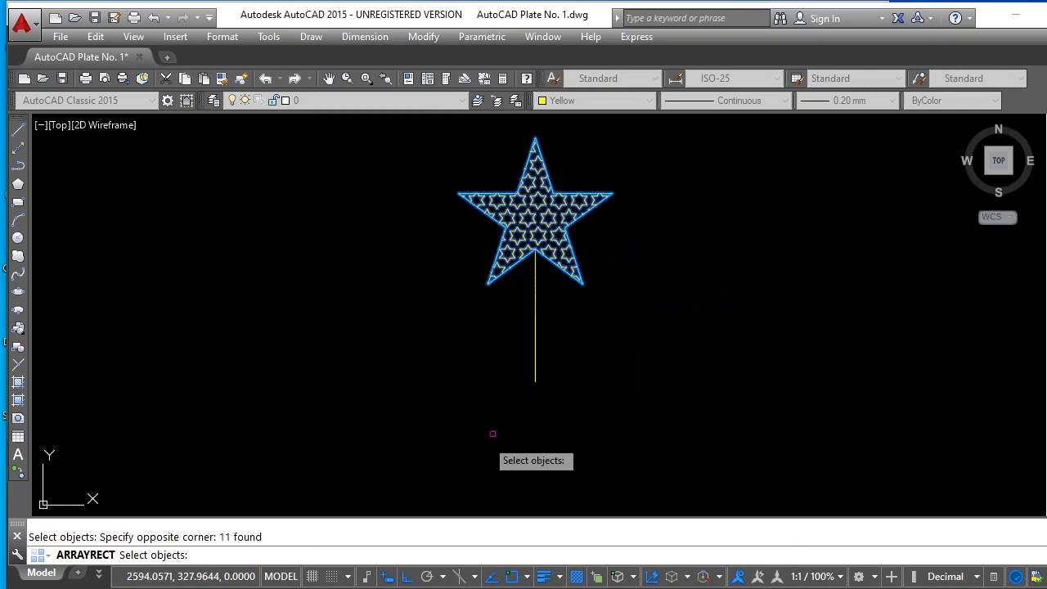
left_click(389, 576)
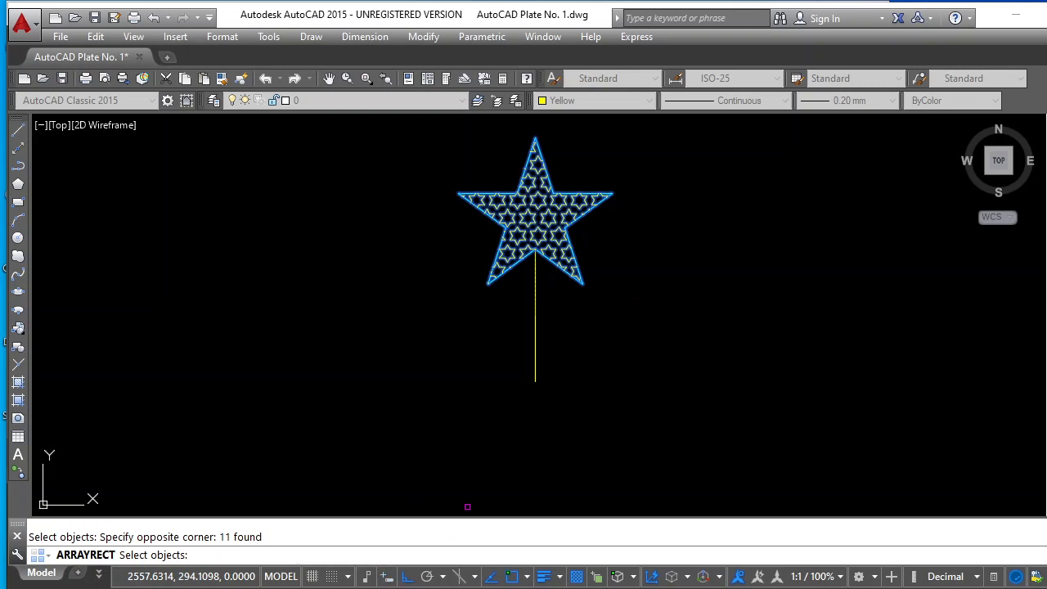
key("Return")
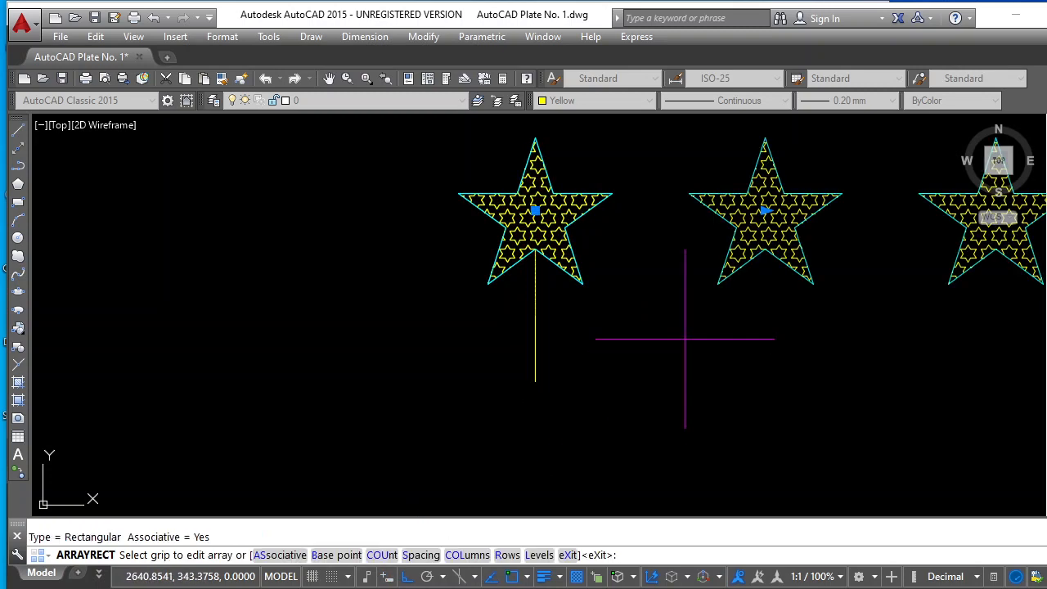
scroll(538, 362, "down", 3)
scroll(561, 362, "down", 1)
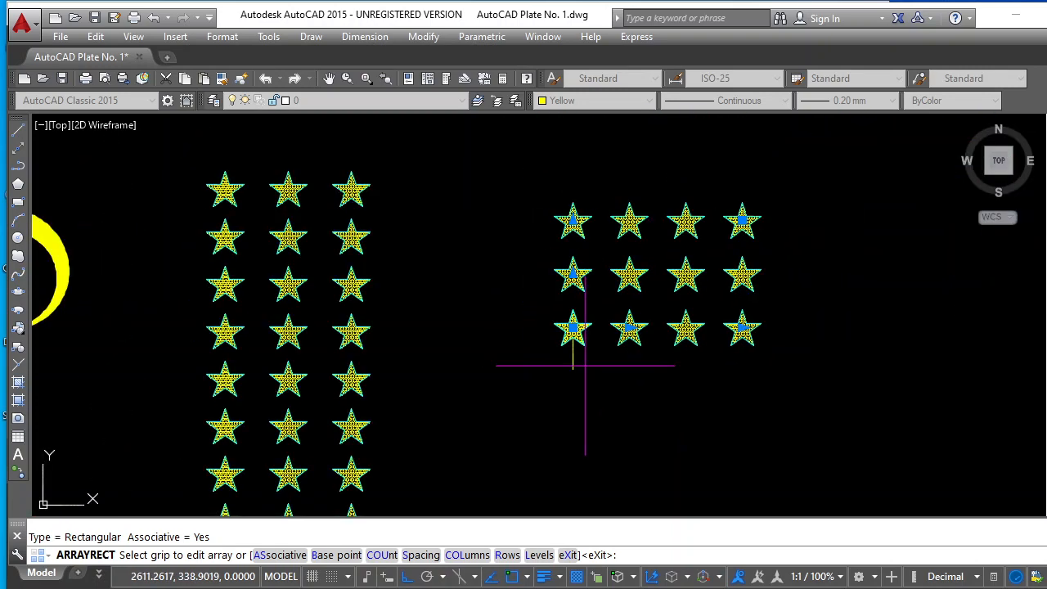
scroll(554, 362, "up", 4)
scroll(586, 360, "up", 1)
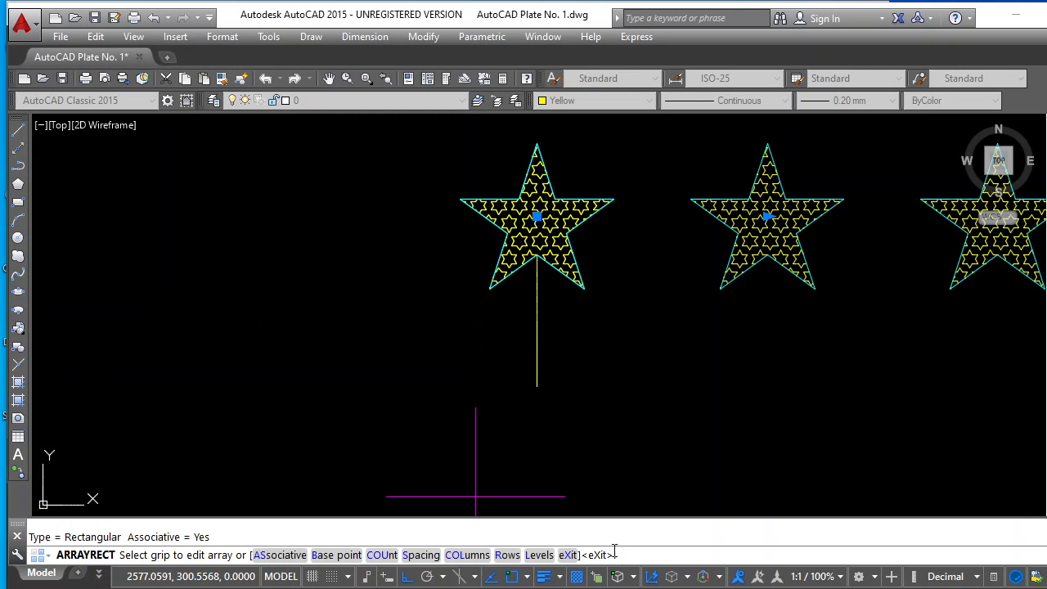
key("Return")
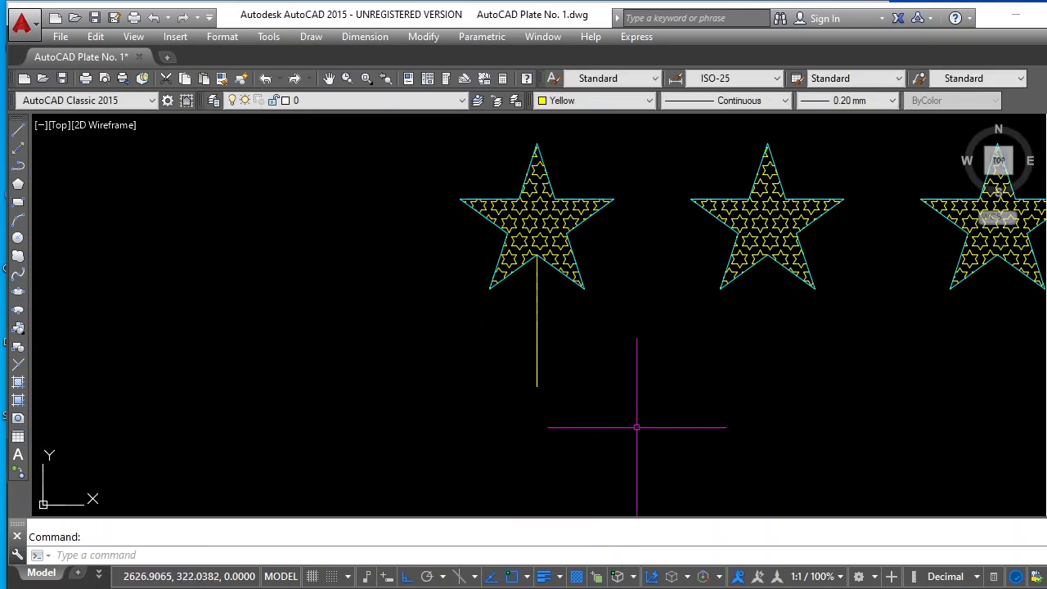
key("Escape")
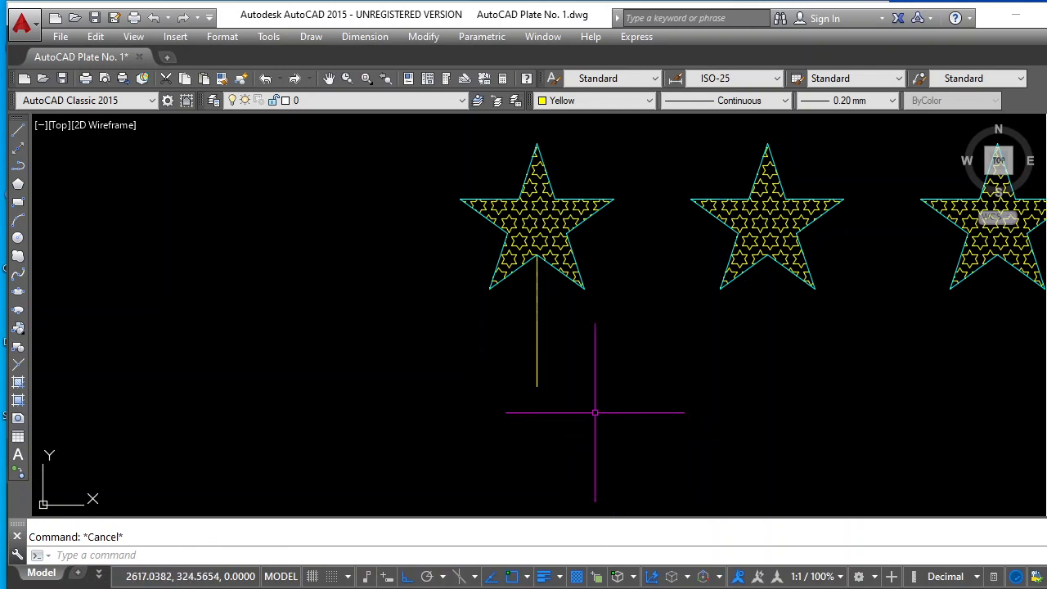
Undo the rectangular array of the copied star
scroll(735, 381, "down", 4)
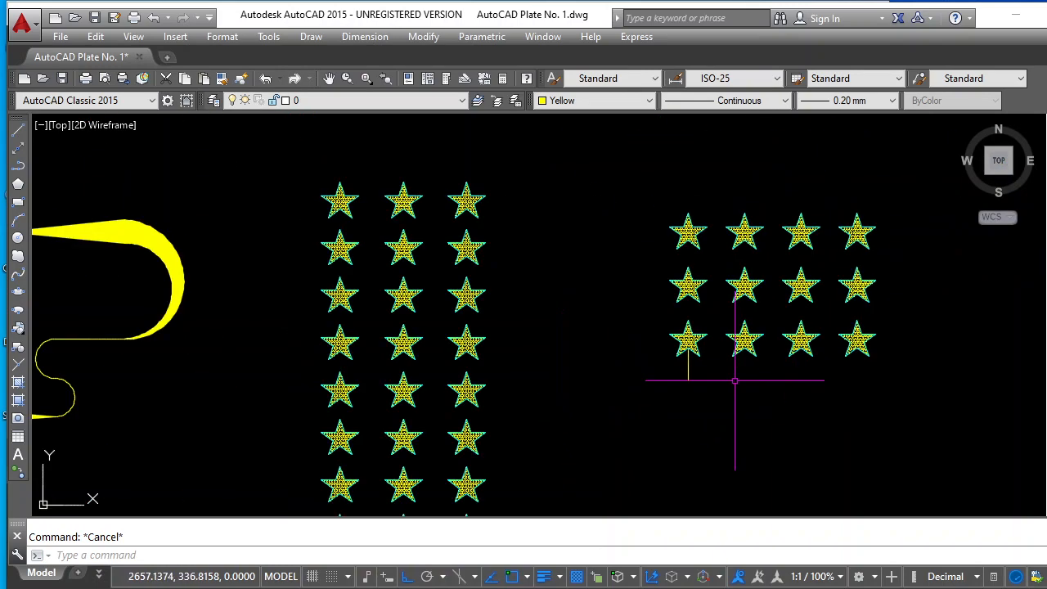
left_click(264, 79)
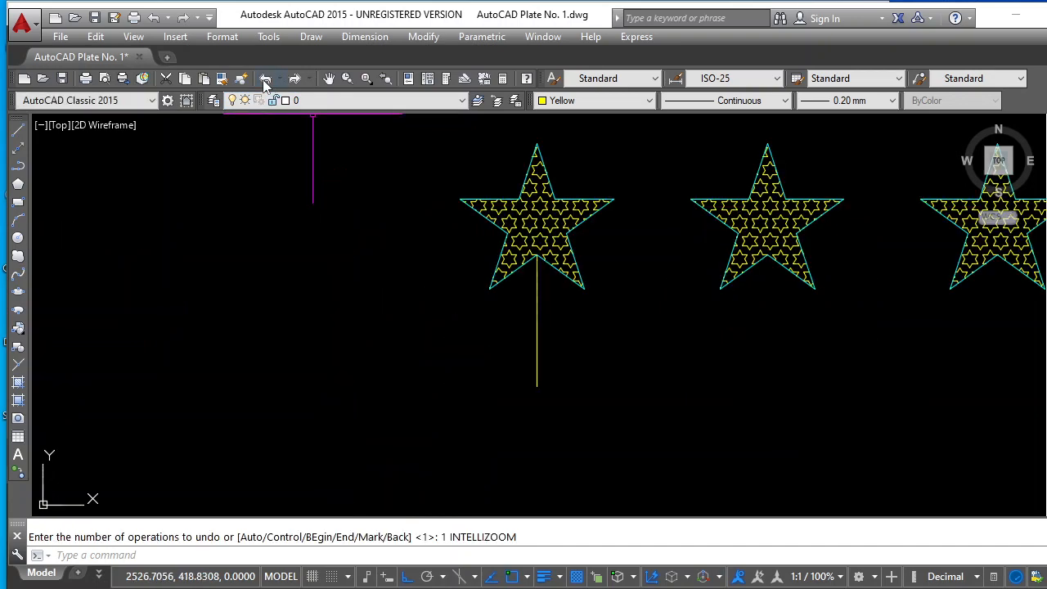
left_click(264, 79)
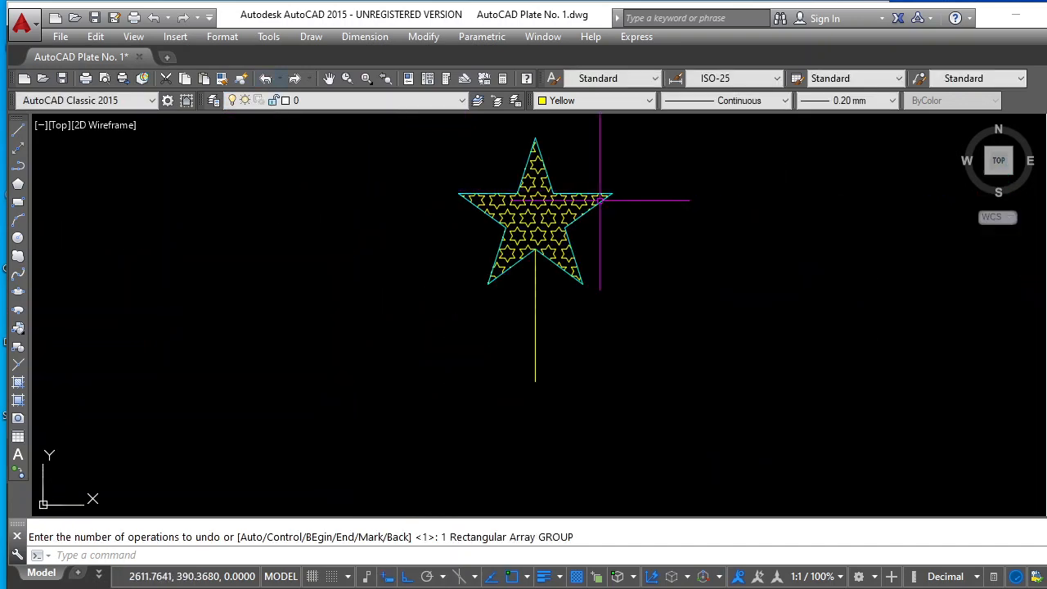
scroll(577, 211, "down", 4)
scroll(633, 127, "up", 4)
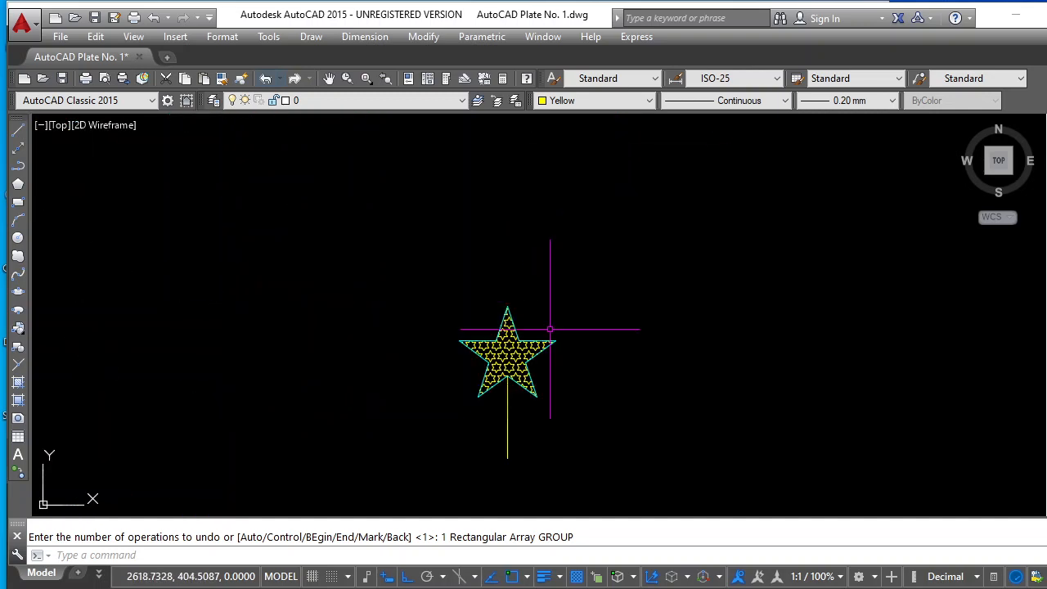
scroll(507, 493, "up", 2)
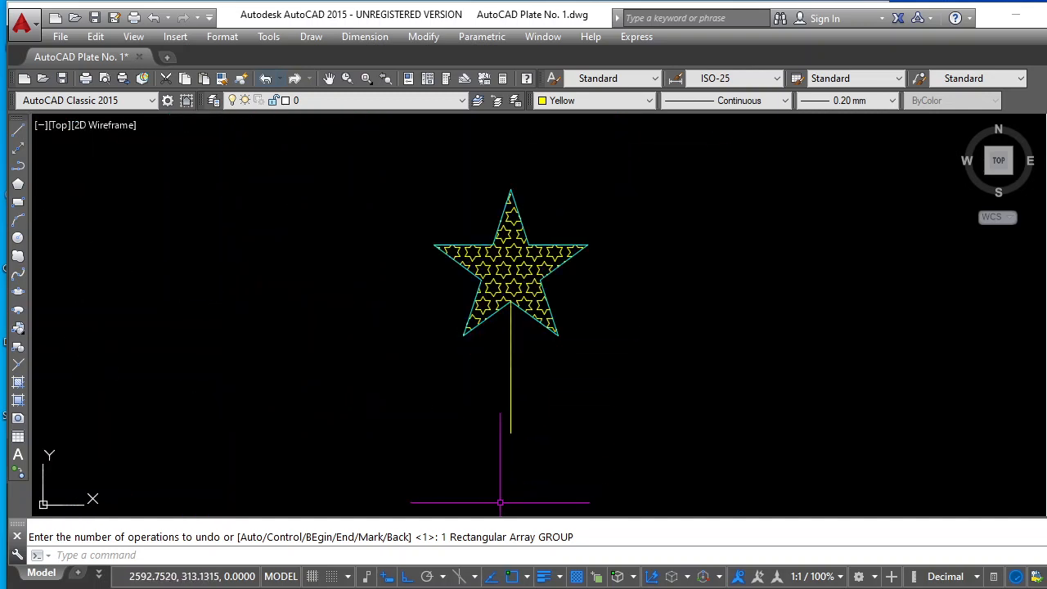
scroll(499, 498, "up", 2)
scroll(499, 414, "down", 2)
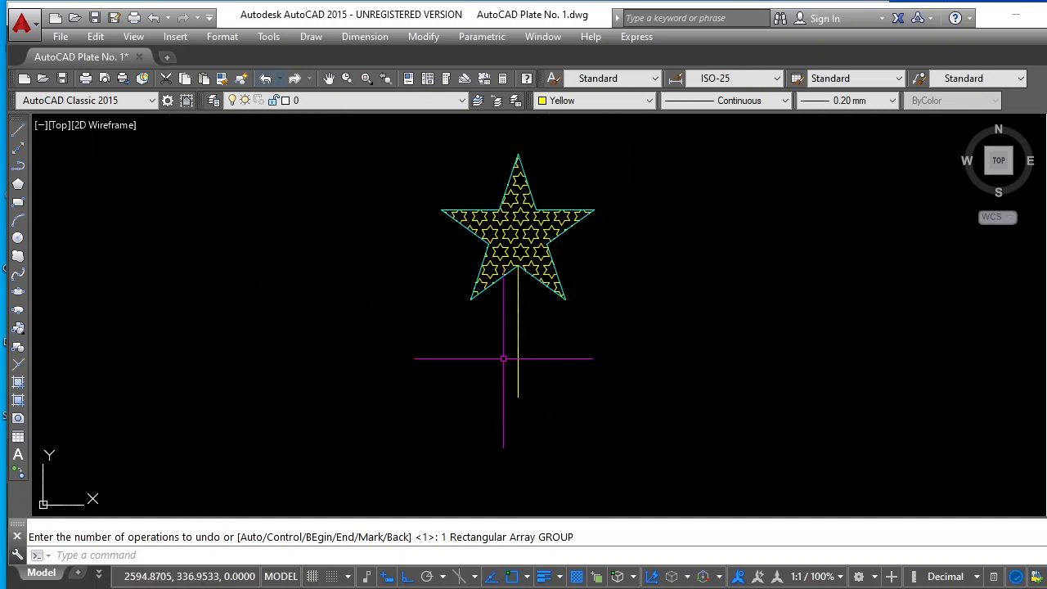
left_click(431, 43)
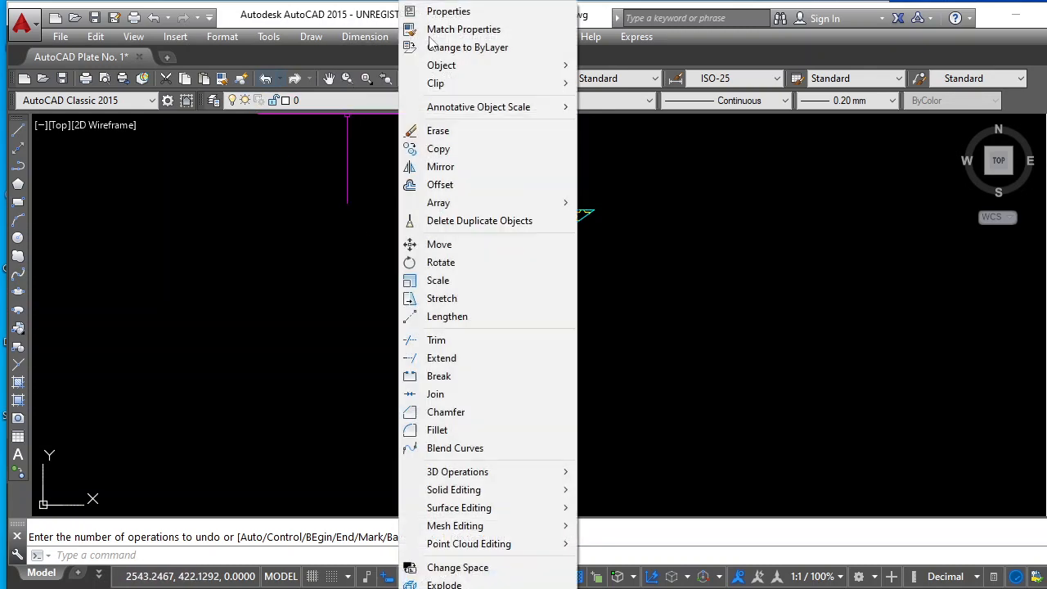
mouse_move(466, 210)
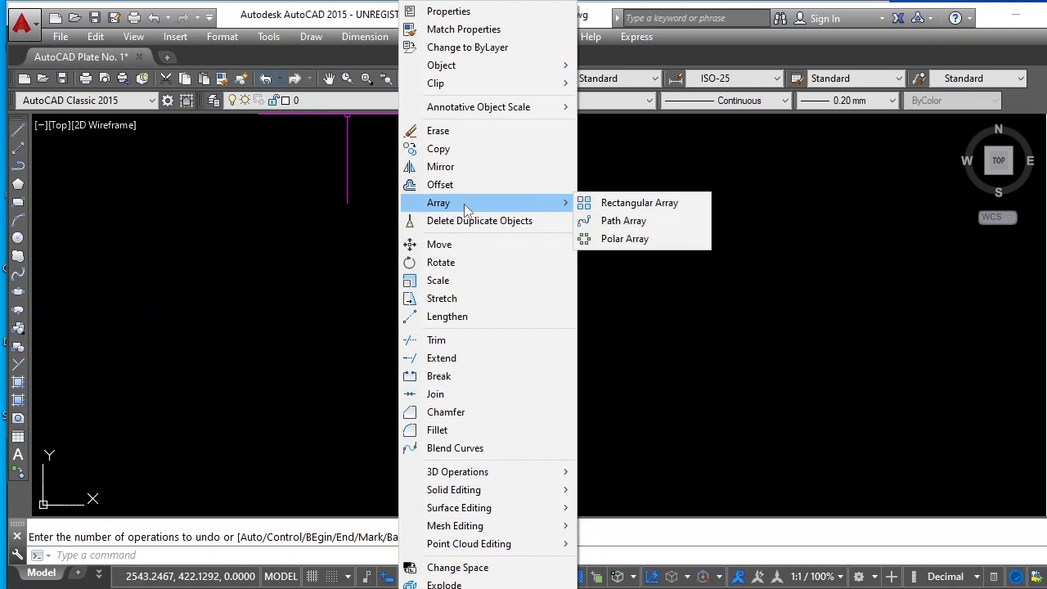
left_click(633, 245)
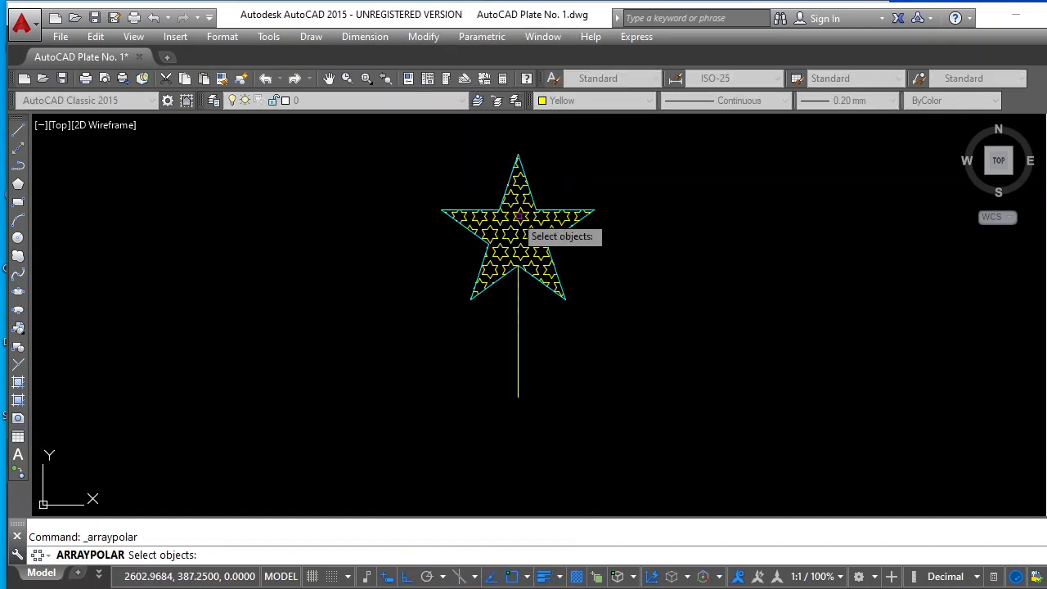
left_click(390, 135)
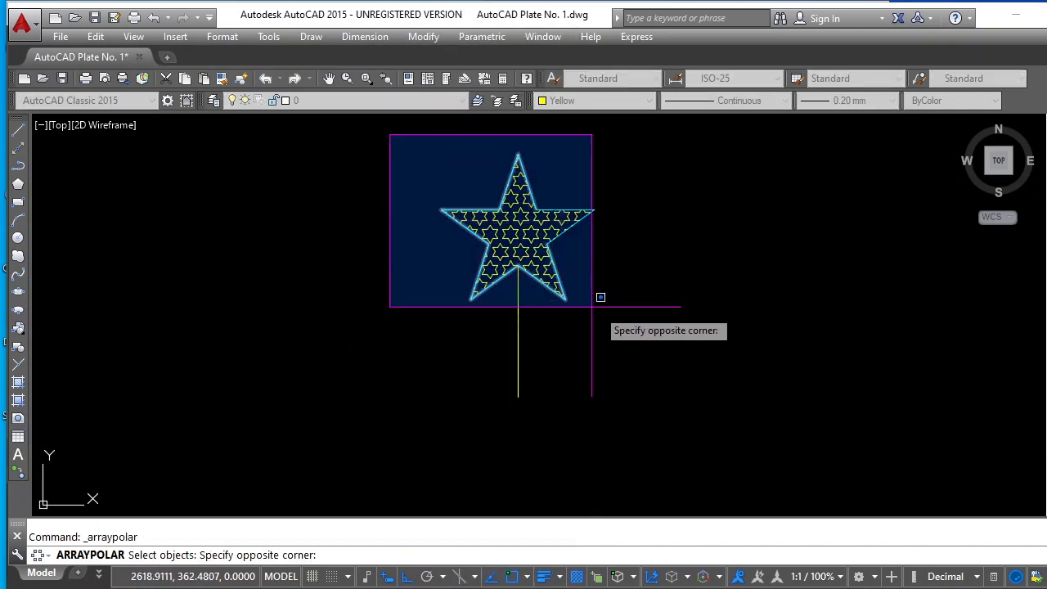
left_click(626, 303)
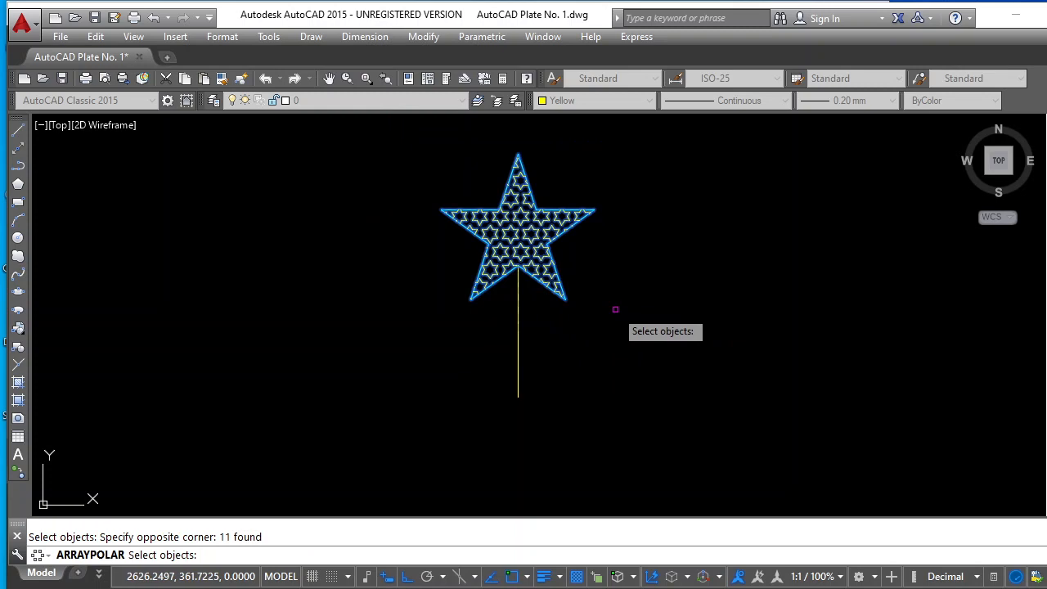
key("Return")
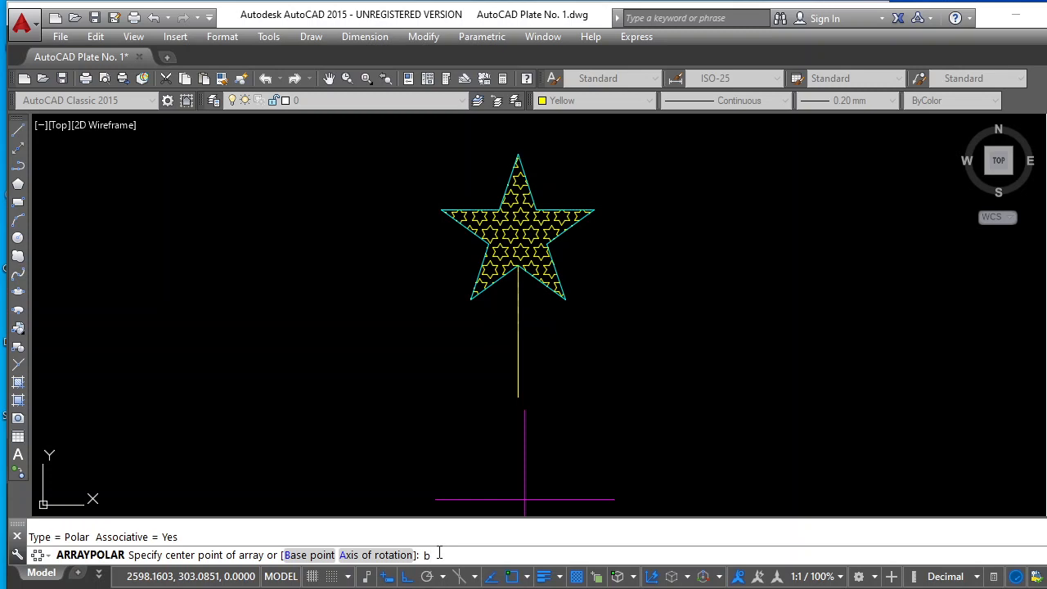
key("Return")
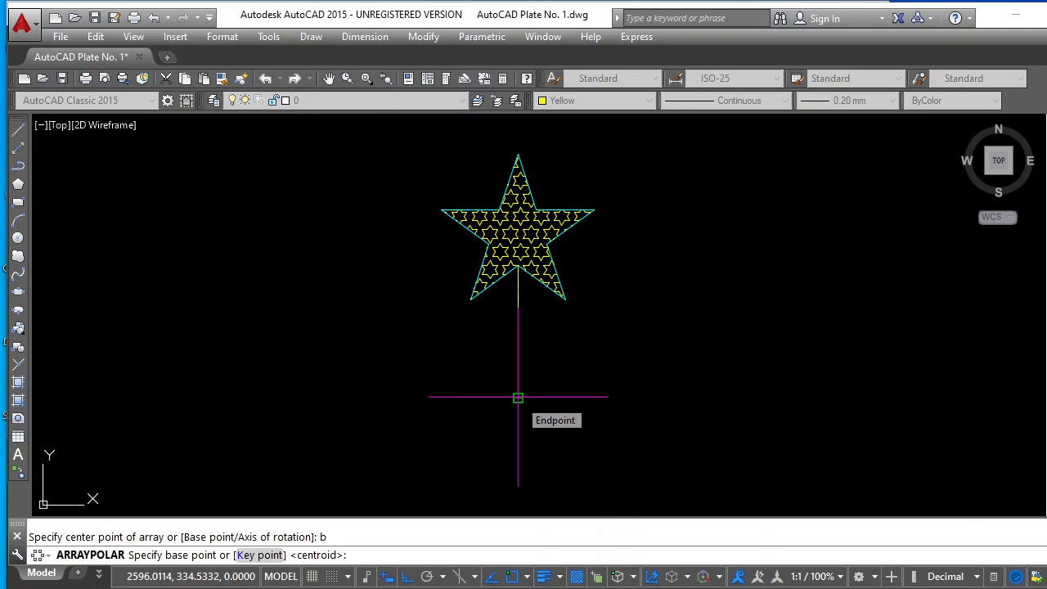
left_click(518, 398)
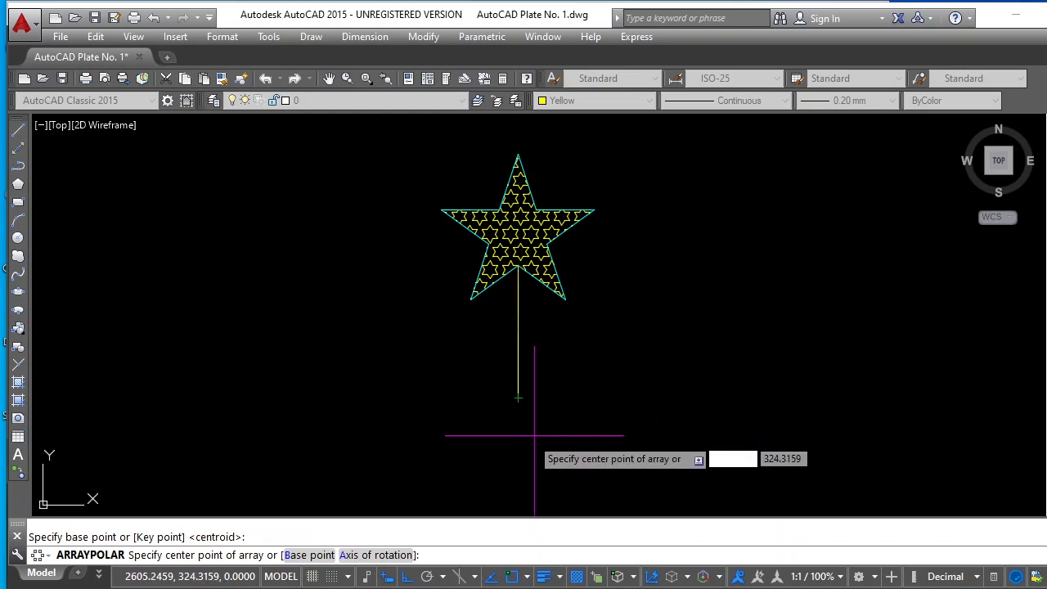
left_click(518, 397)
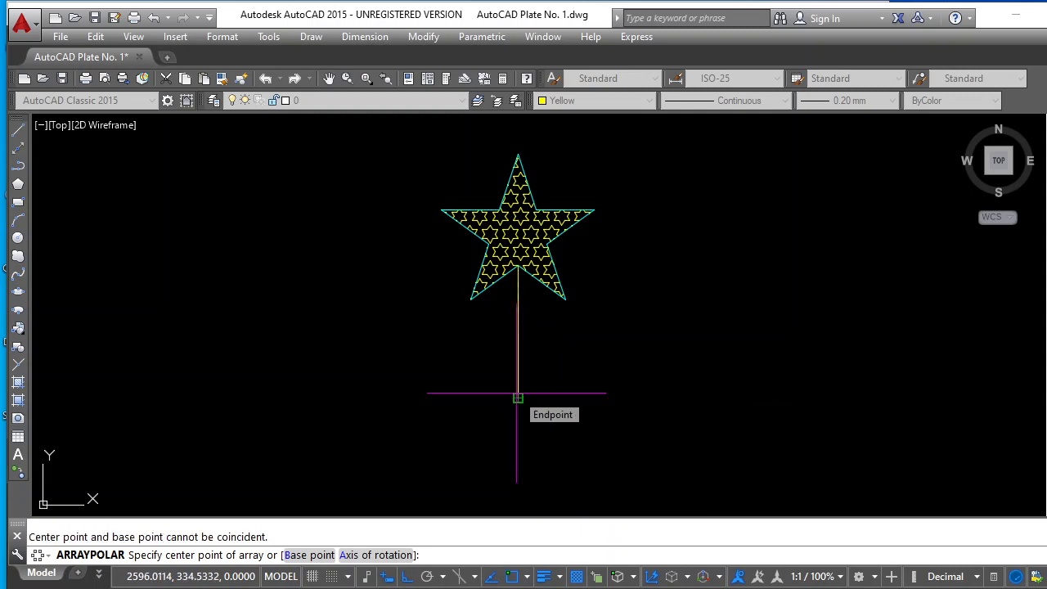
key("Return")
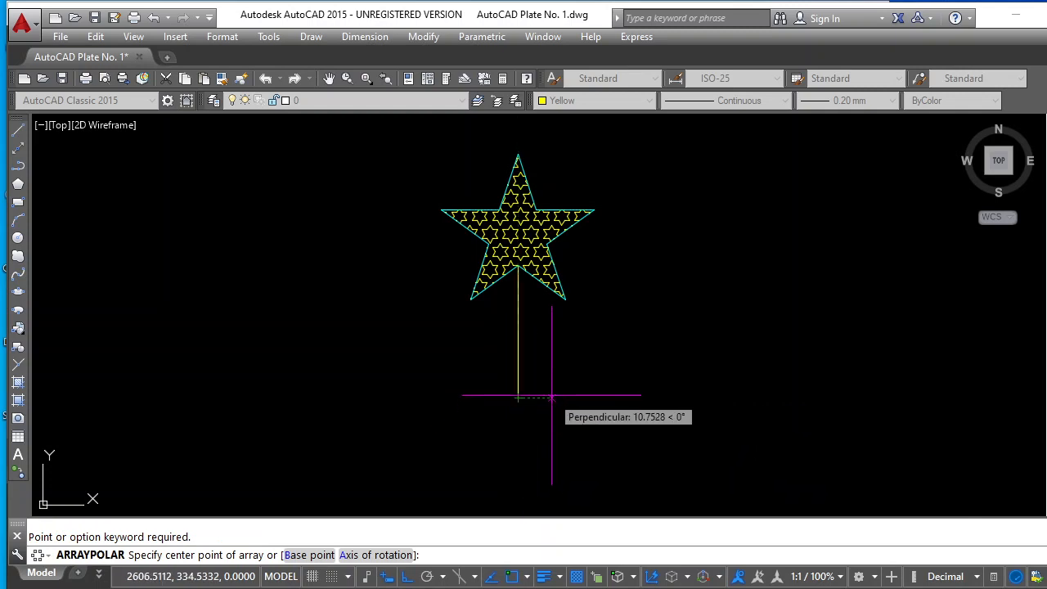
scroll(548, 393, "down", 5)
scroll(540, 409, "up", 5)
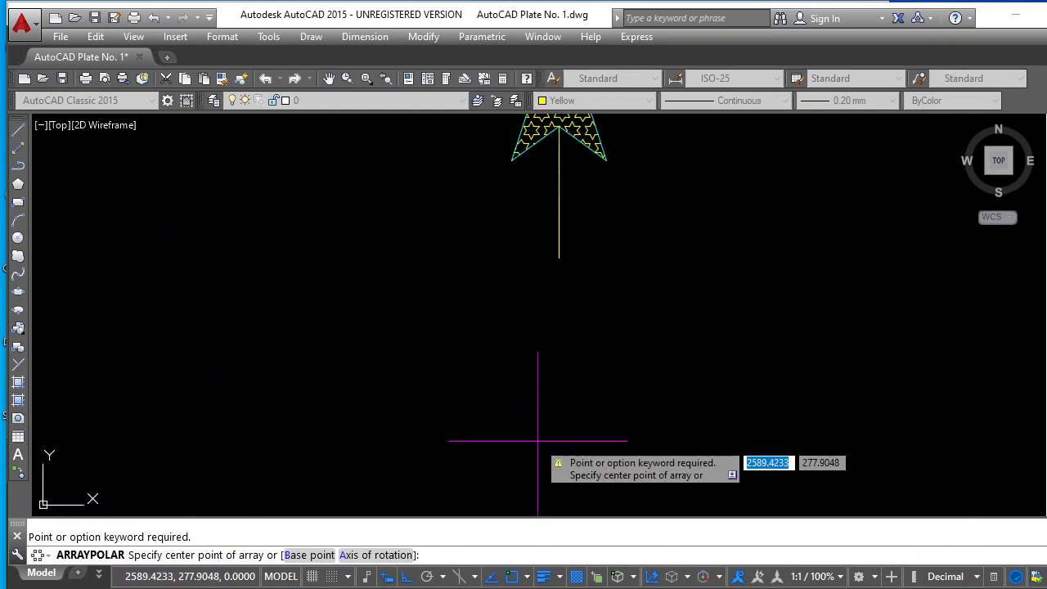
scroll(544, 427, "down", 2)
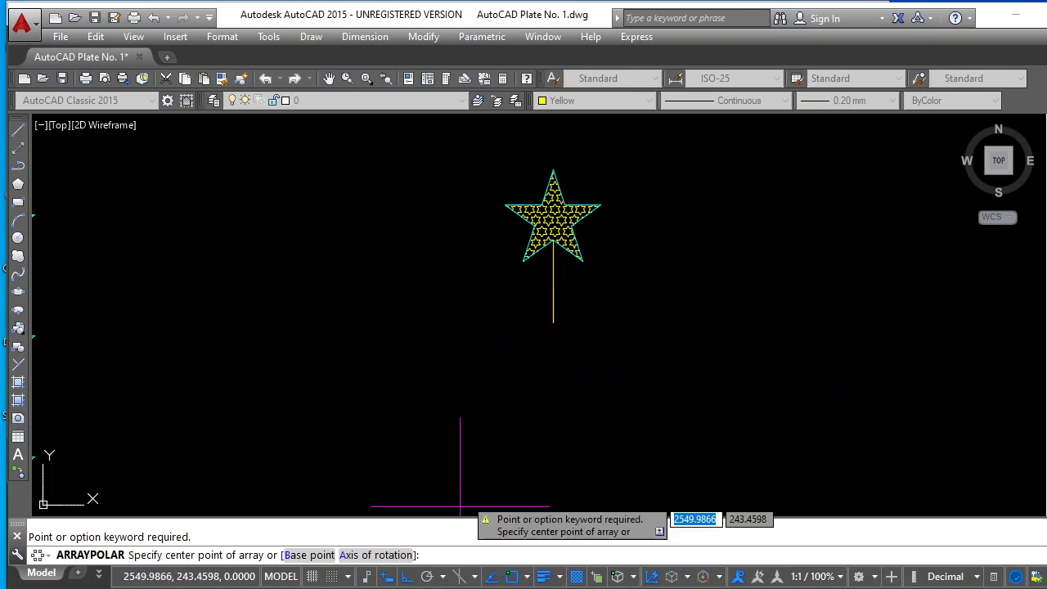
type("a")
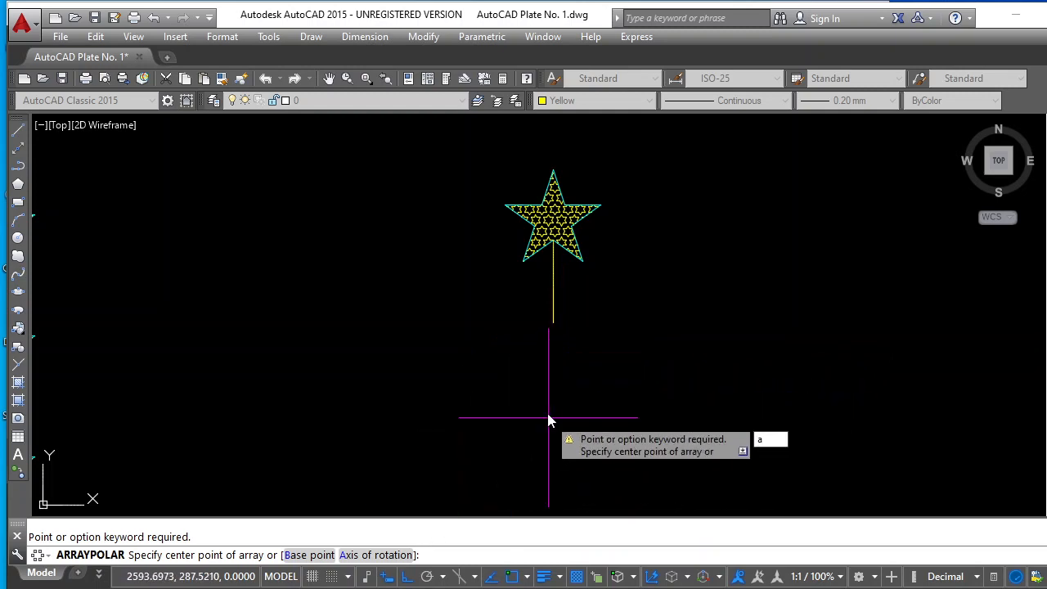
key("Return")
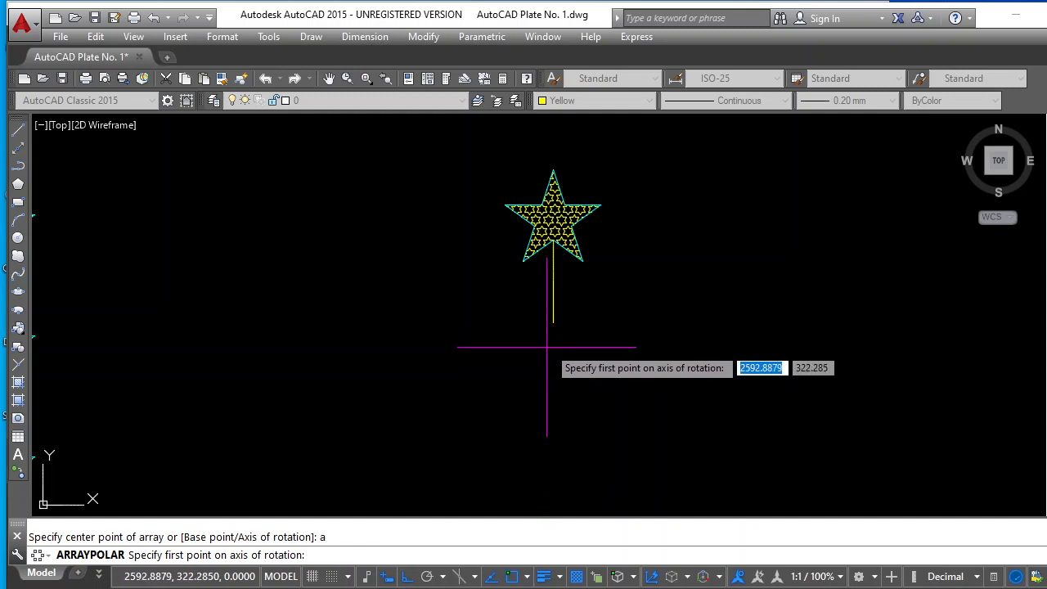
left_click(553, 323)
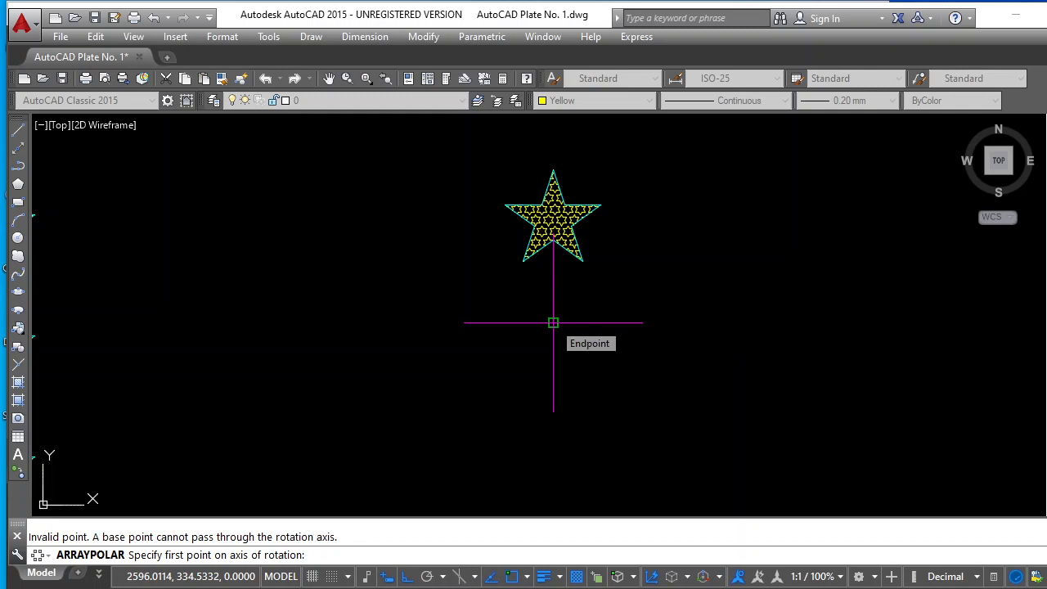
left_click(553, 322)
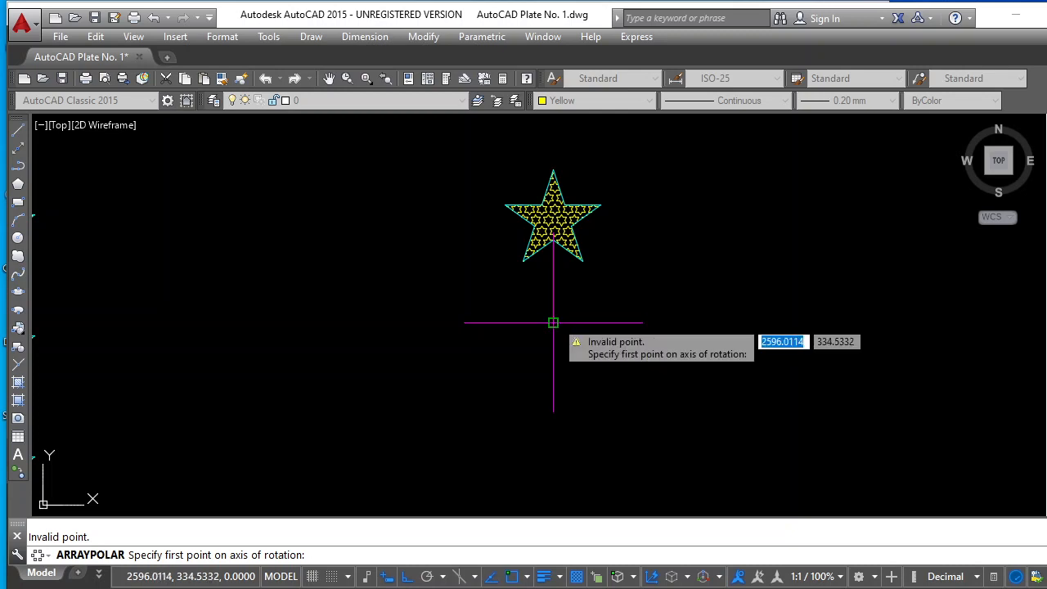
key("Escape")
Create a polar array of the copied hatched star, without its vertical line, centered on the line's lower endpoint
scroll(603, 349, "up", 2)
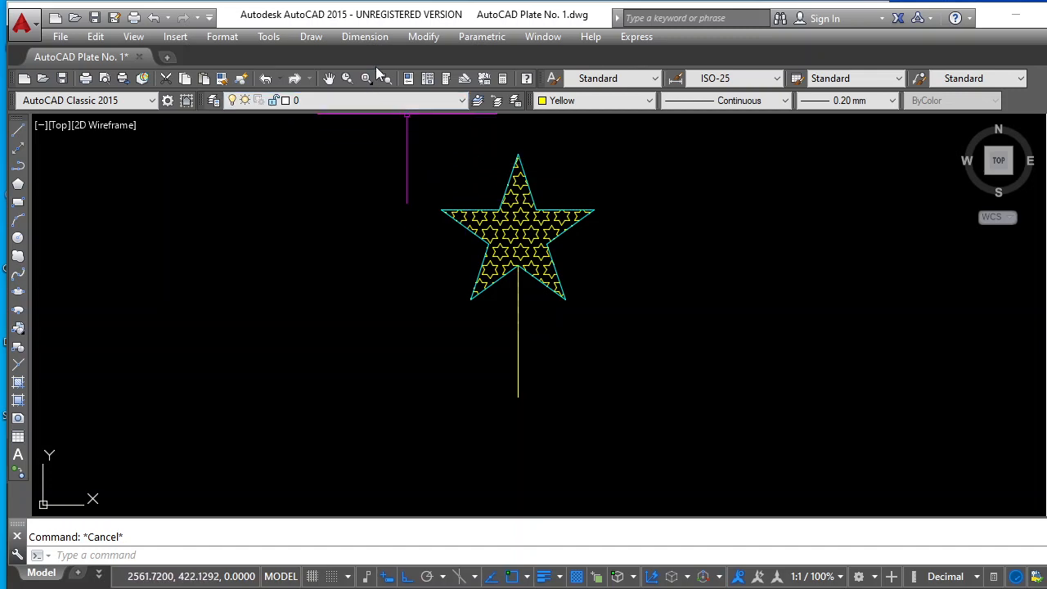
left_click(427, 37)
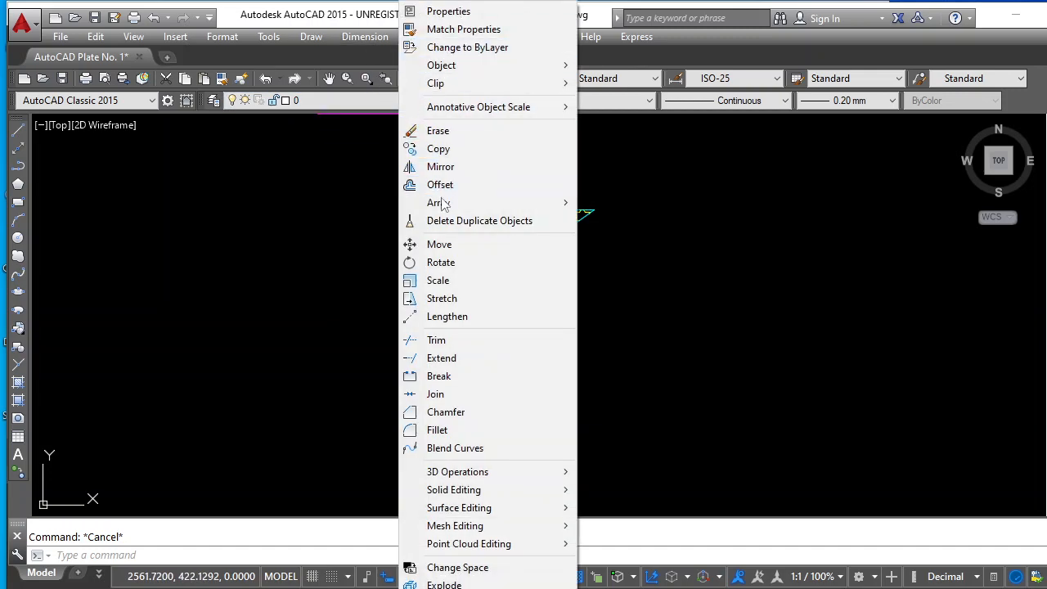
mouse_move(469, 209)
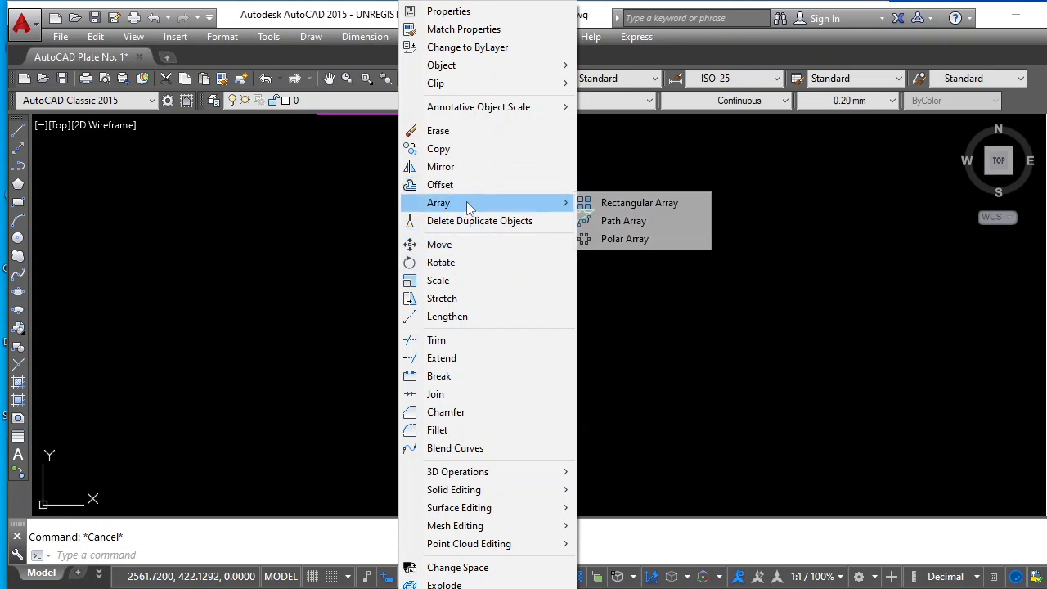
left_click(628, 239)
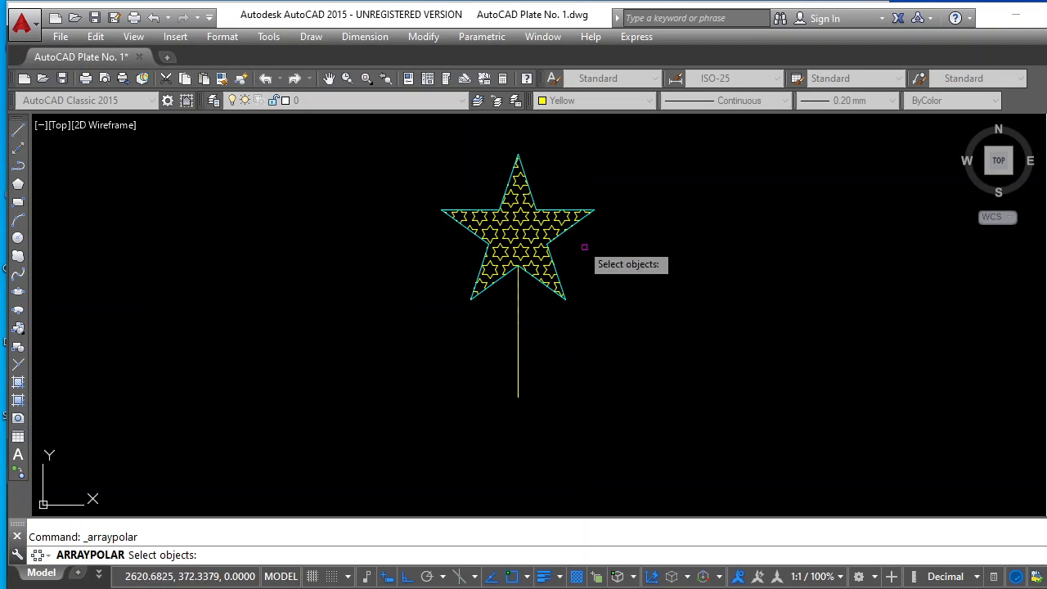
left_click(404, 138)
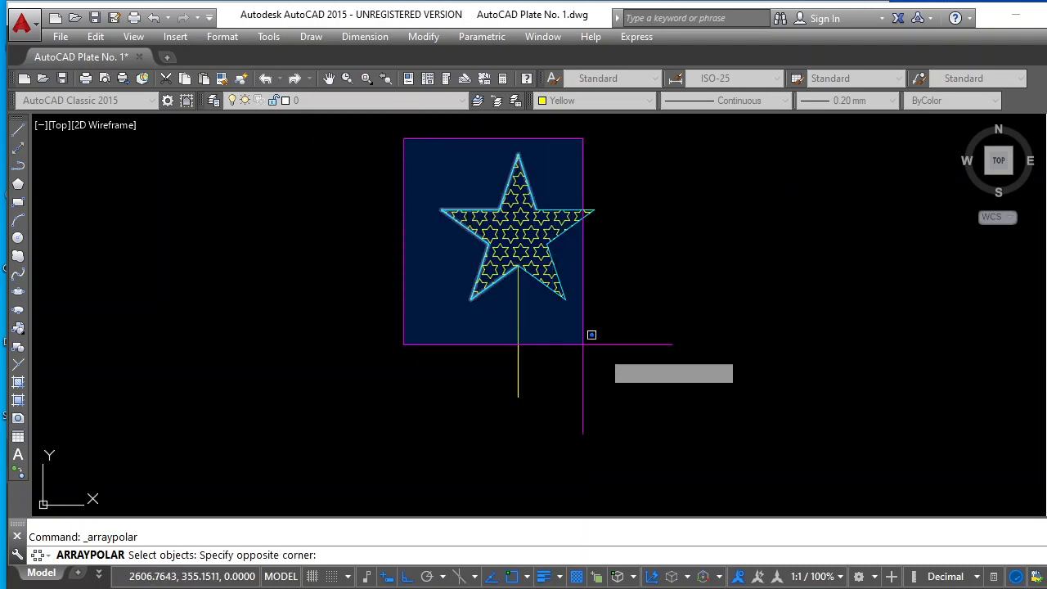
left_click(646, 330)
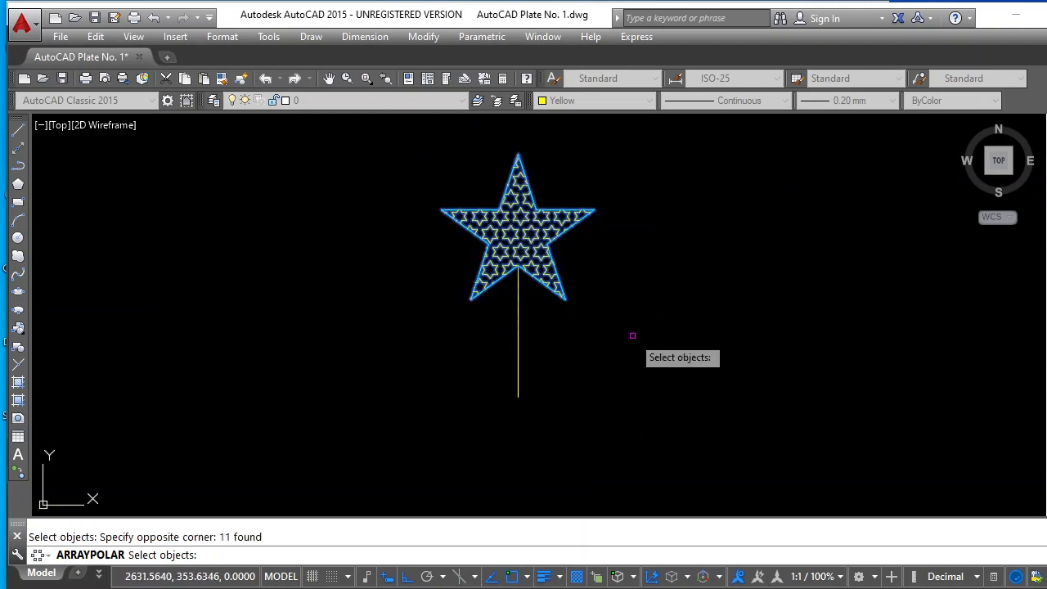
key("Return")
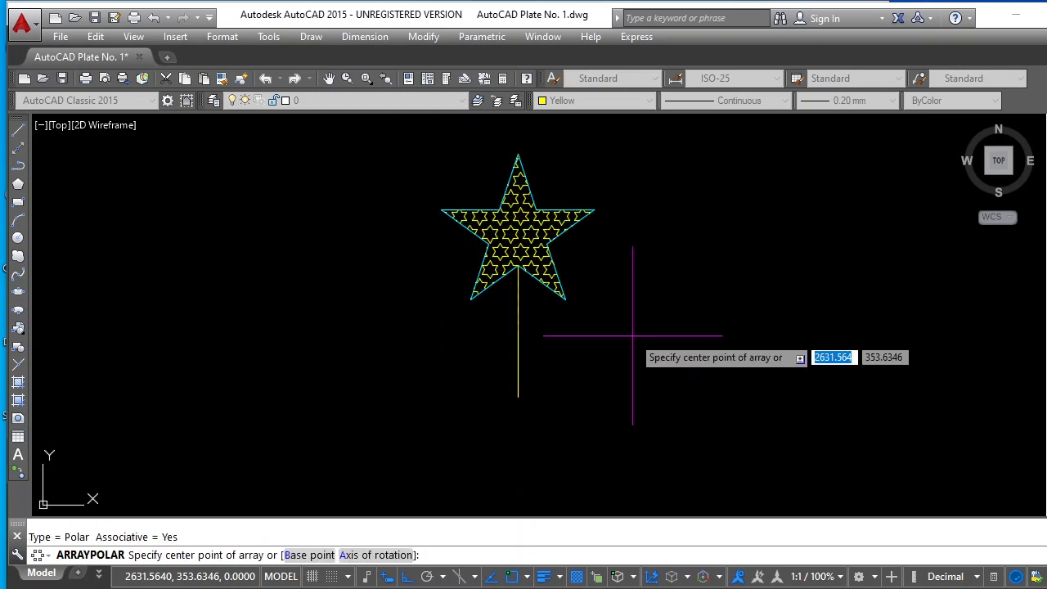
left_click(518, 397)
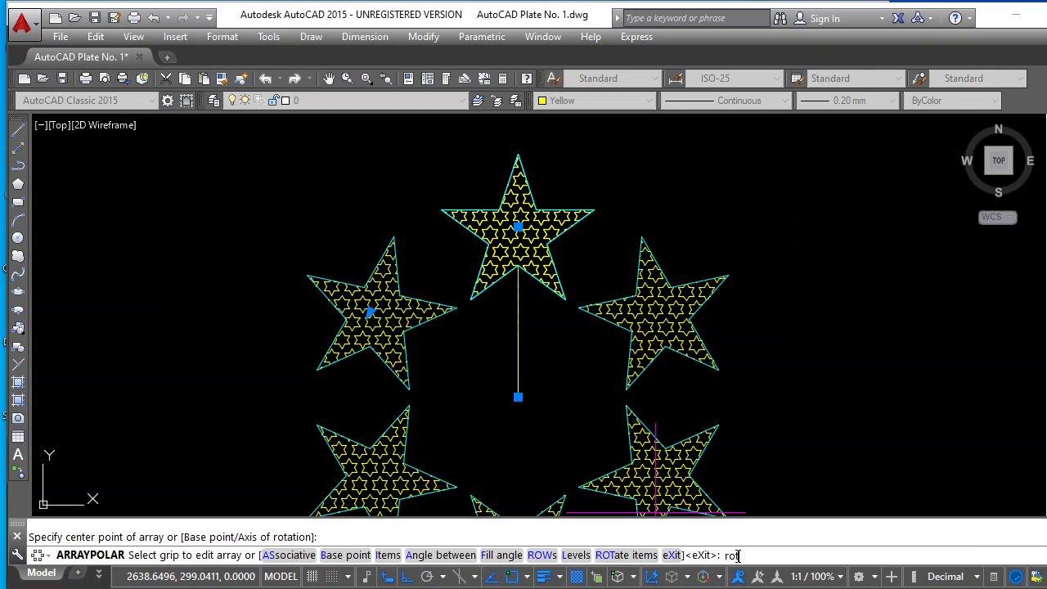
Set the polar array to rotate its items, with 6 items, and finish the array
type("t")
key("Return")
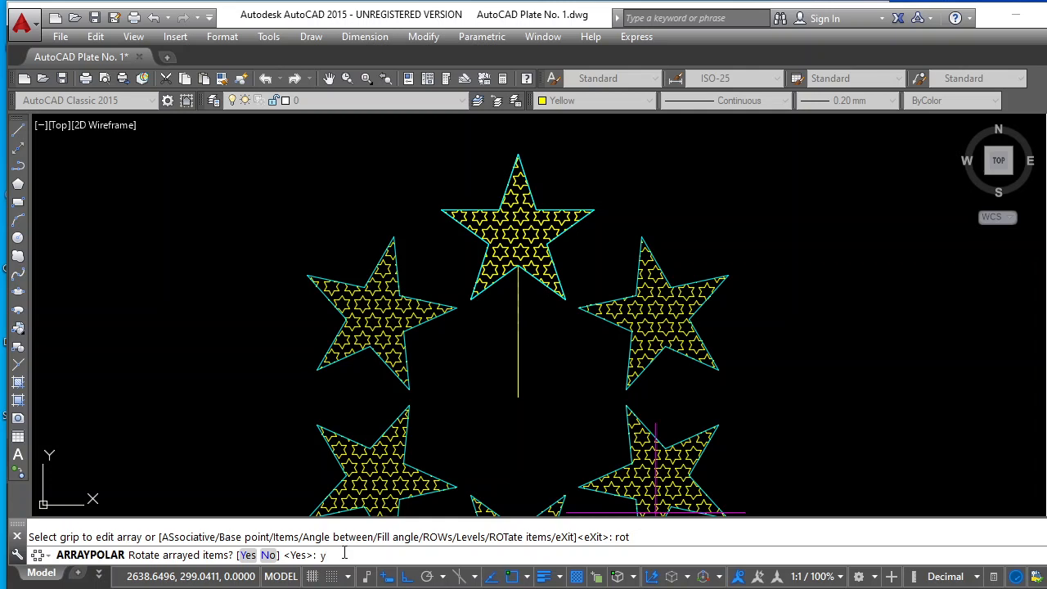
key("Return")
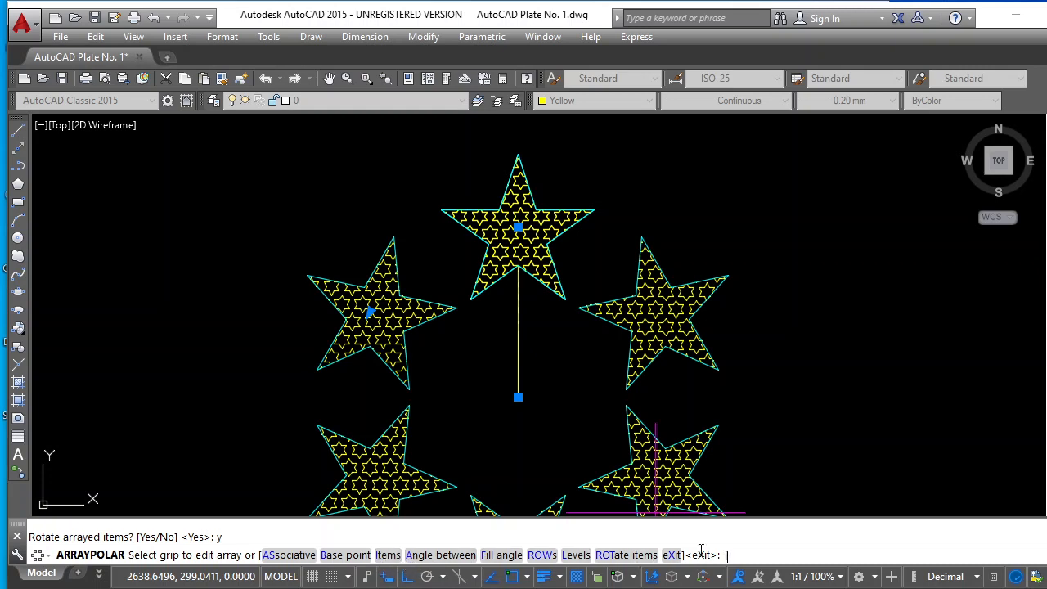
type("i")
key("Return")
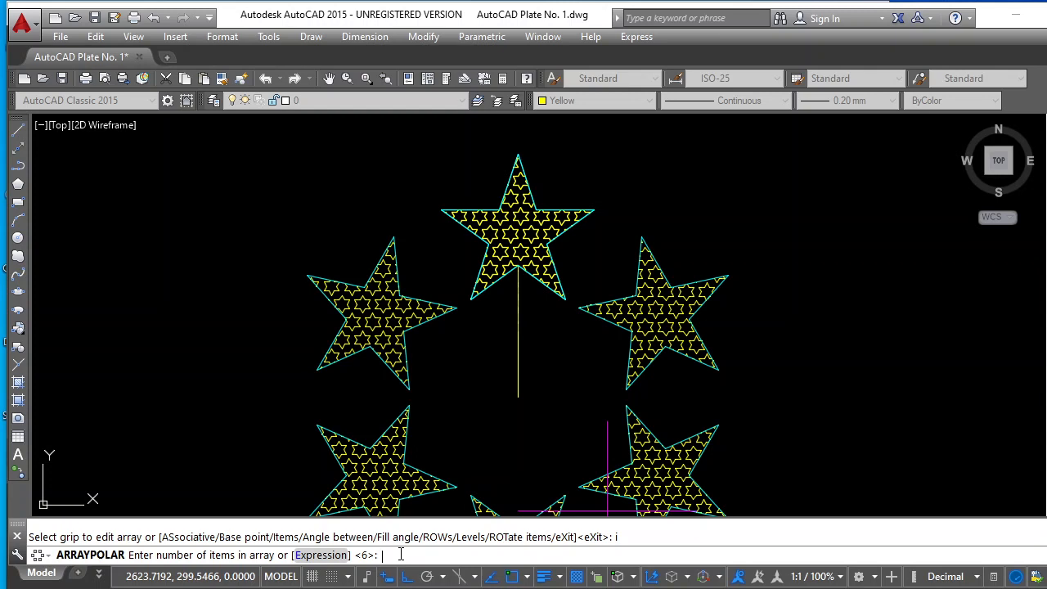
key("Return")
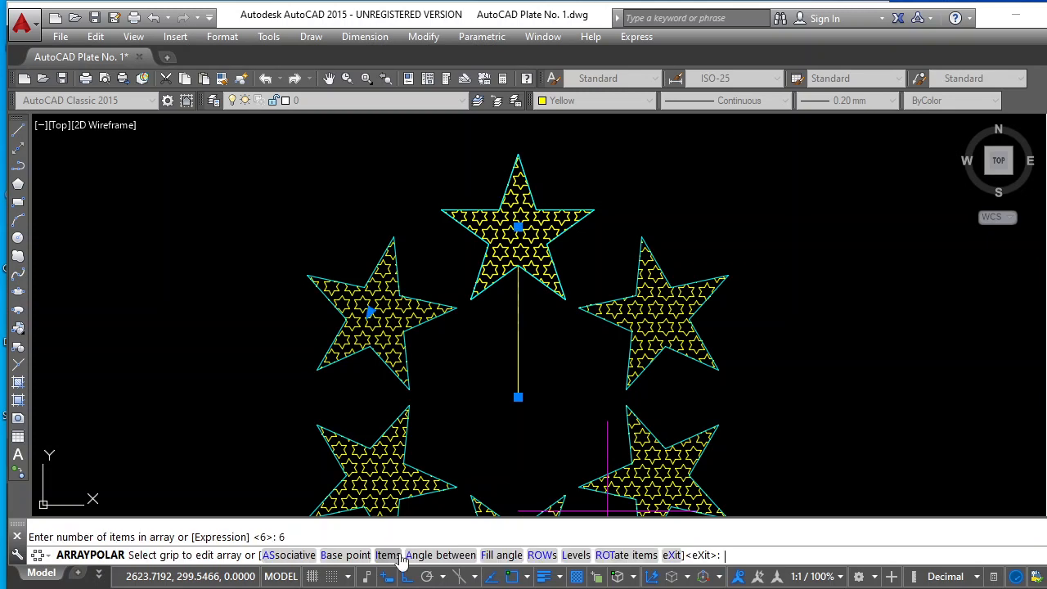
key("Return")
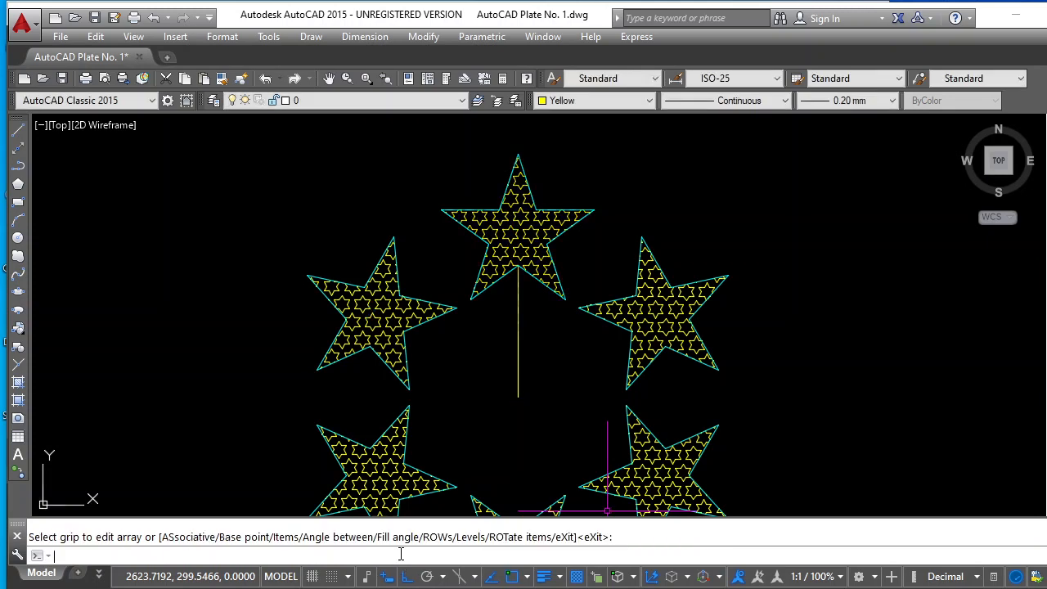
Examine the new star ring, the "7 stars arrayed" sample, and the dimensioned pentagon and circled star below it
scroll(426, 491, "down", 7)
scroll(420, 505, "up", 5)
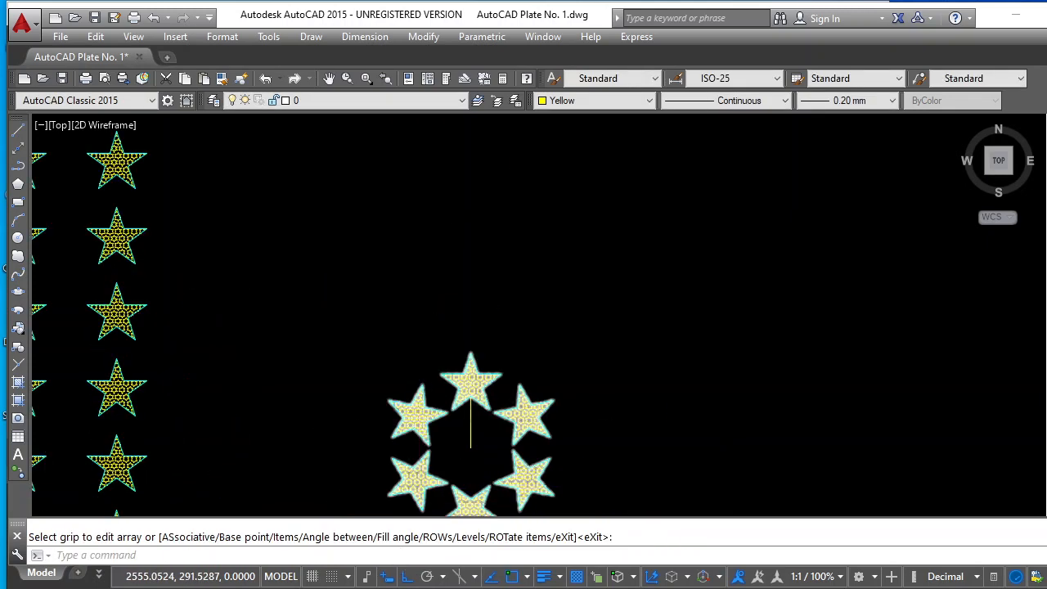
scroll(811, 410, "down", 10)
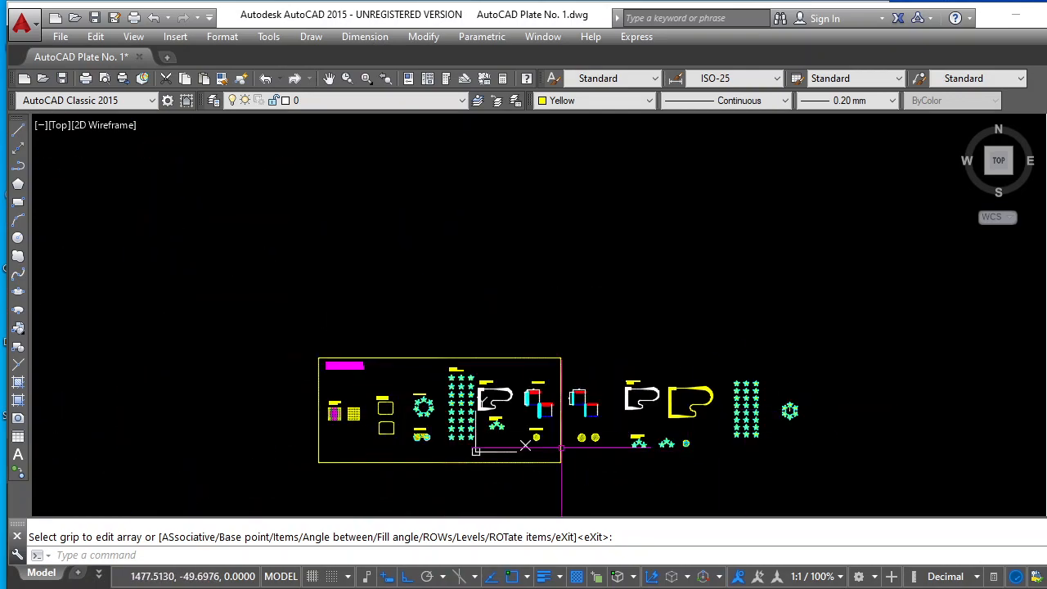
scroll(401, 407, "up", 12)
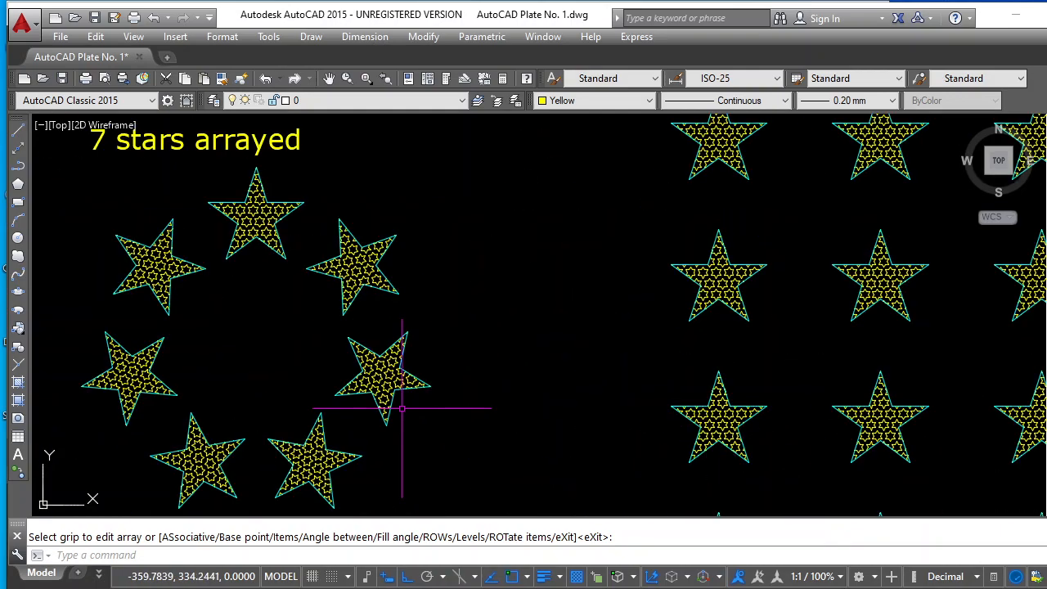
scroll(402, 407, "down", 10)
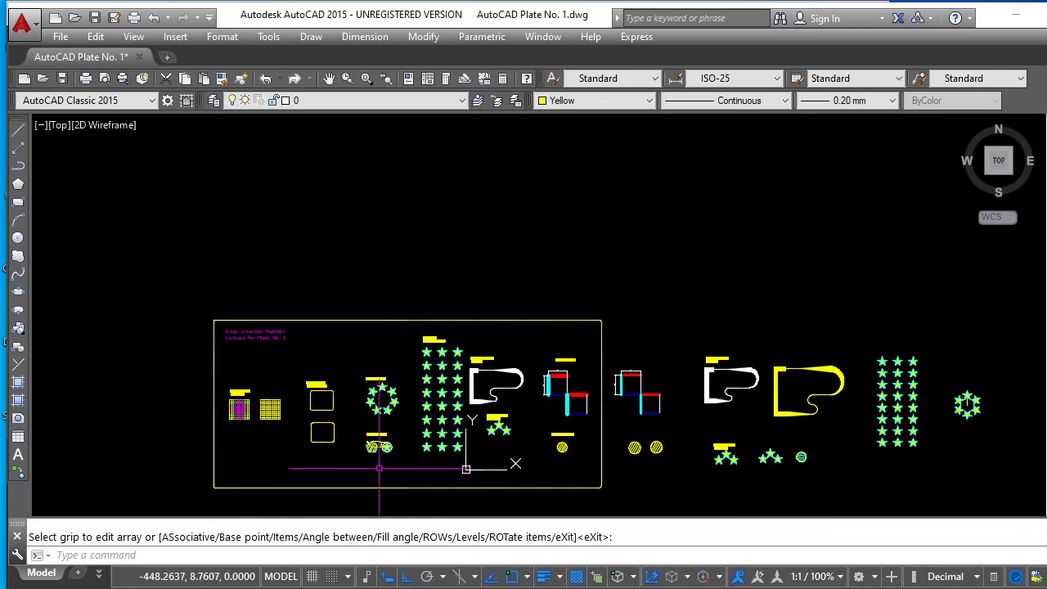
scroll(381, 462, "up", 4)
scroll(382, 451, "up", 2)
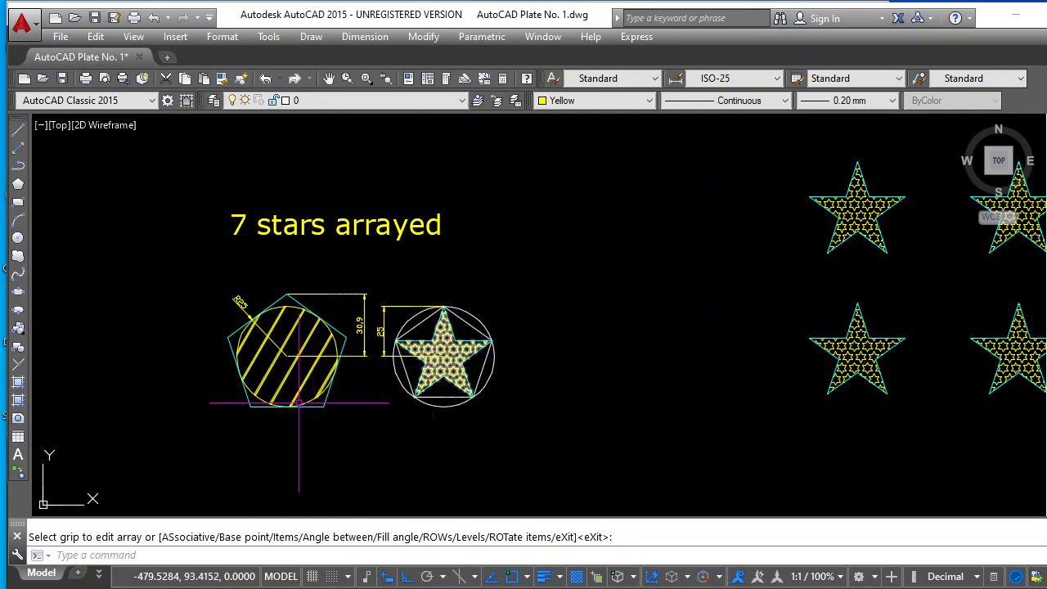
Draw a circle of radius 25 in the empty area below the dimensioned pentagon and circled star samples
scroll(282, 424, "down", 2)
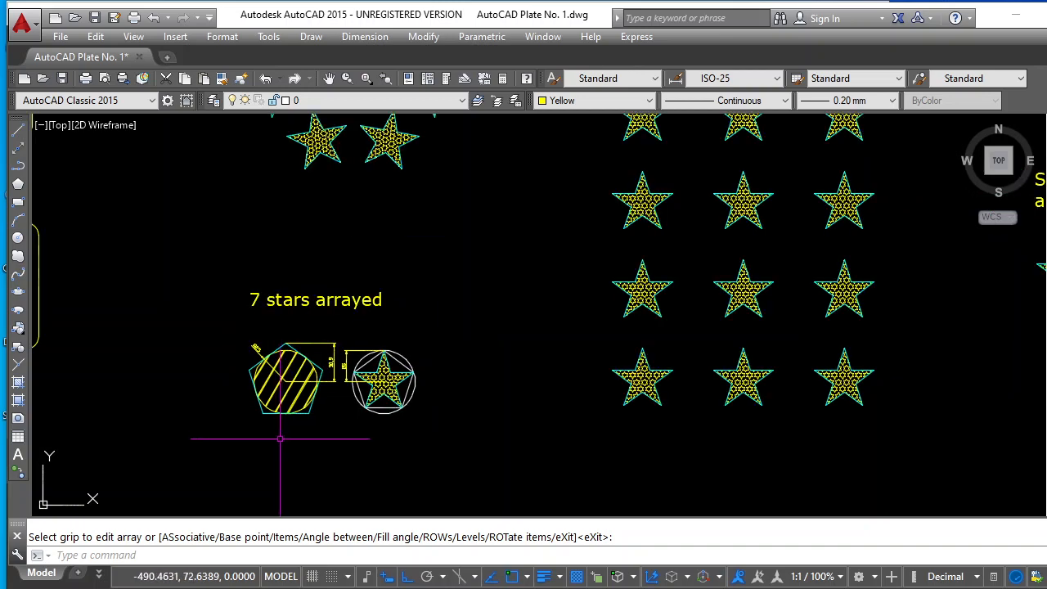
scroll(281, 426, "down", 3)
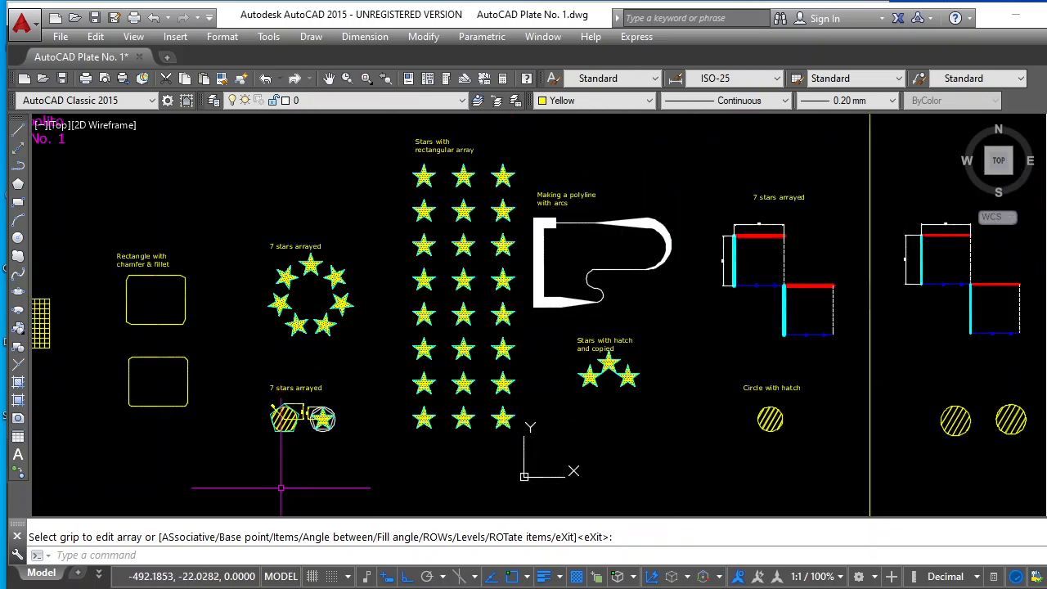
scroll(278, 487, "up", 5)
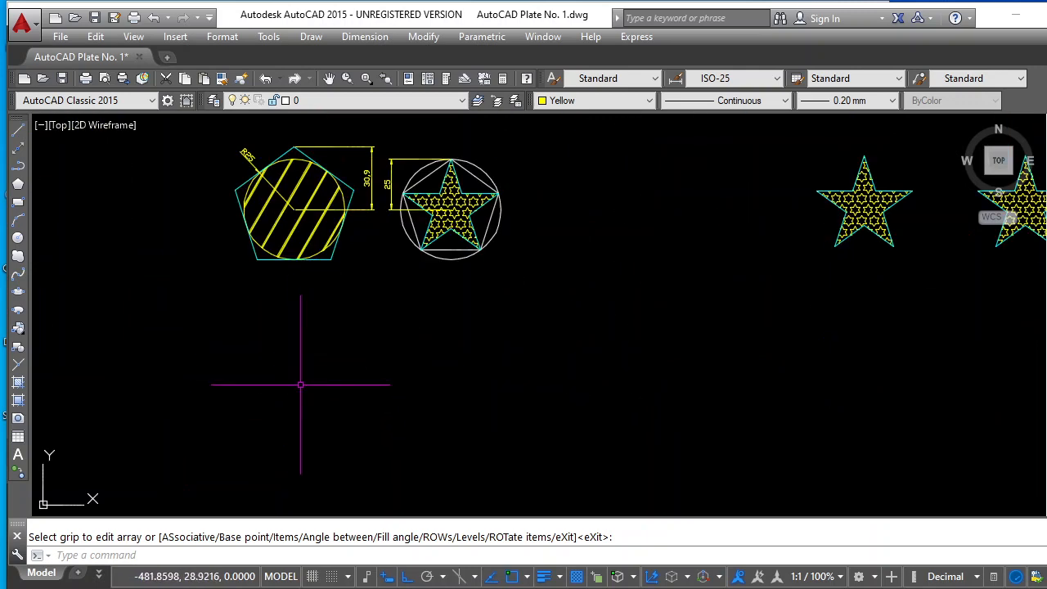
scroll(188, 159, "up", 2)
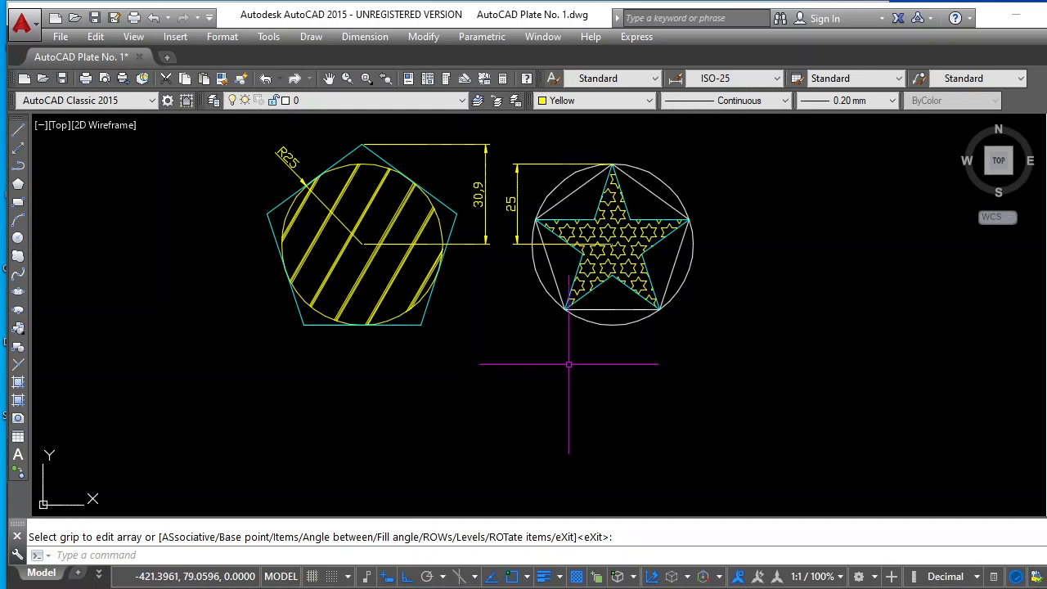
scroll(568, 364, "down", 2)
scroll(494, 484, "up", 2)
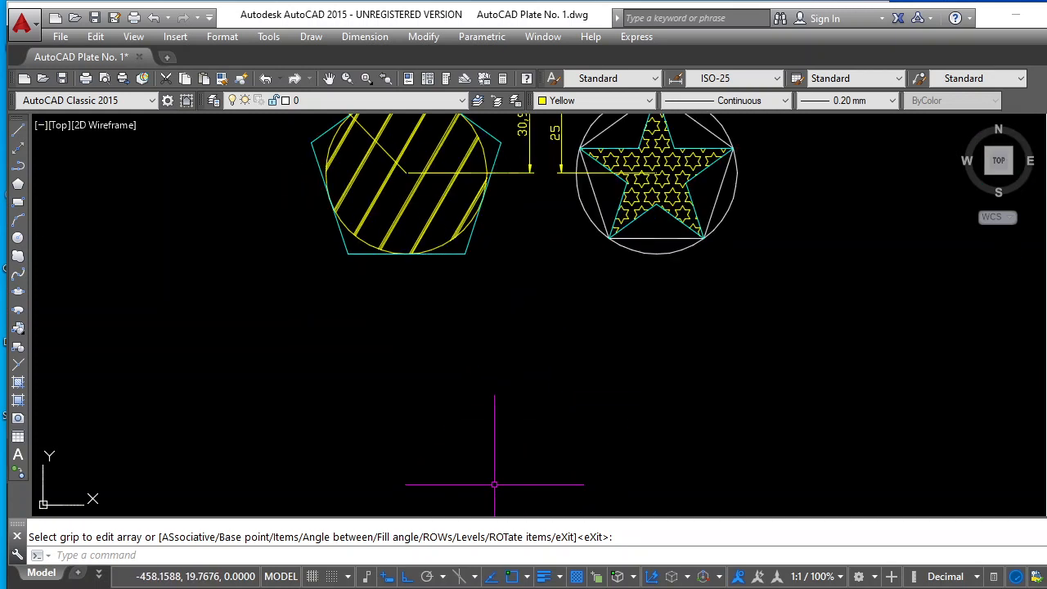
key("Escape")
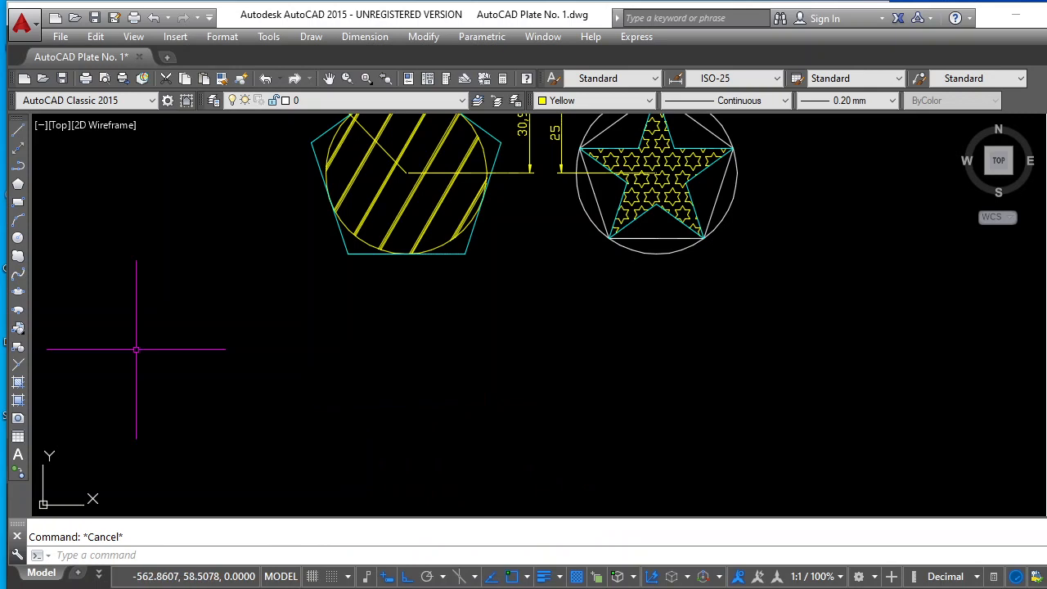
left_click(18, 239)
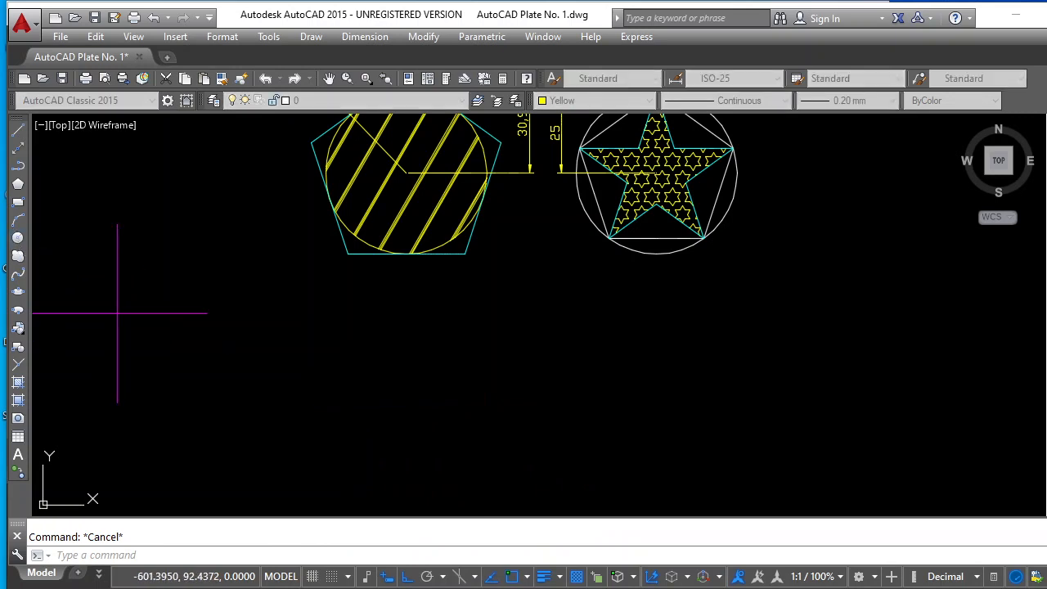
left_click(462, 446)
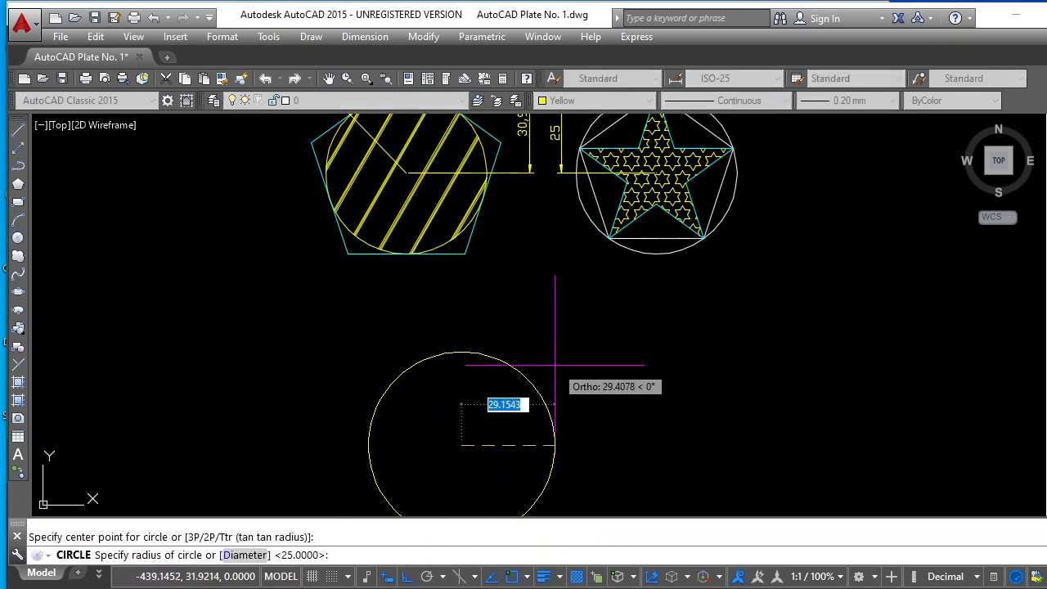
key("Return")
scroll(534, 462, "down", 3)
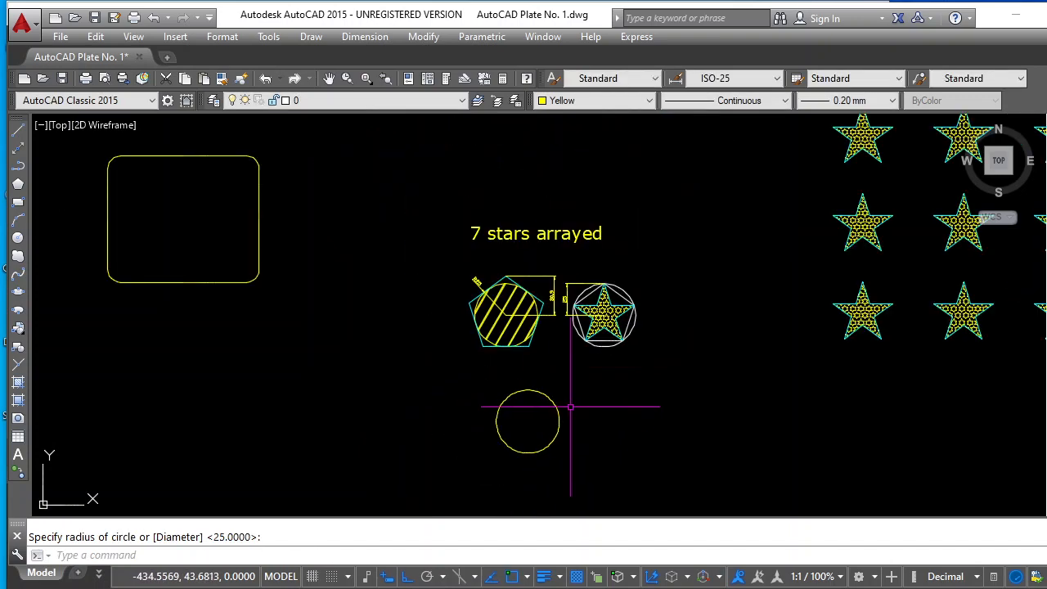
scroll(534, 462, "up", 4)
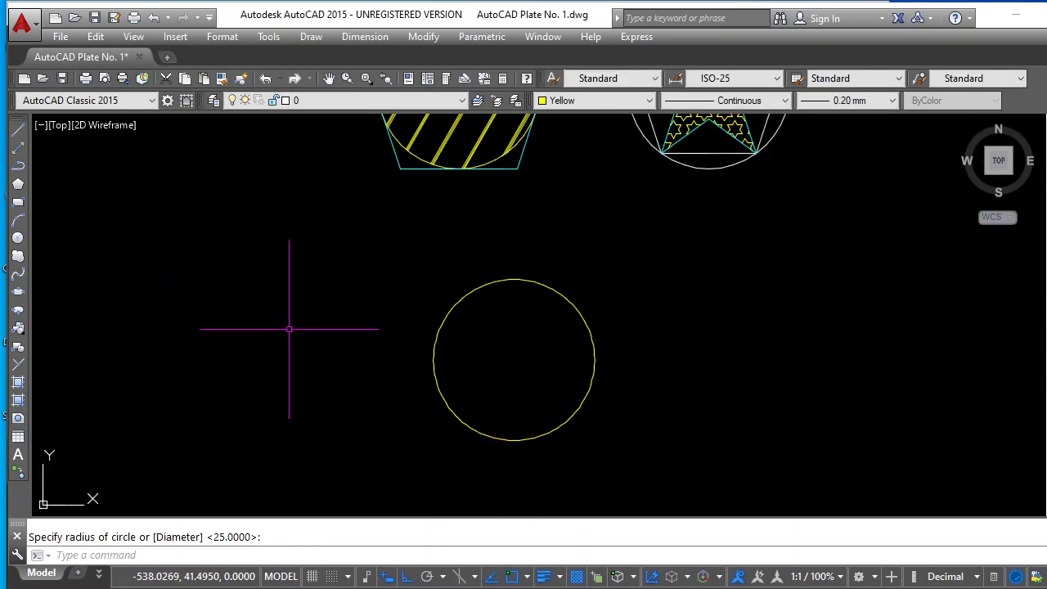
key("Escape")
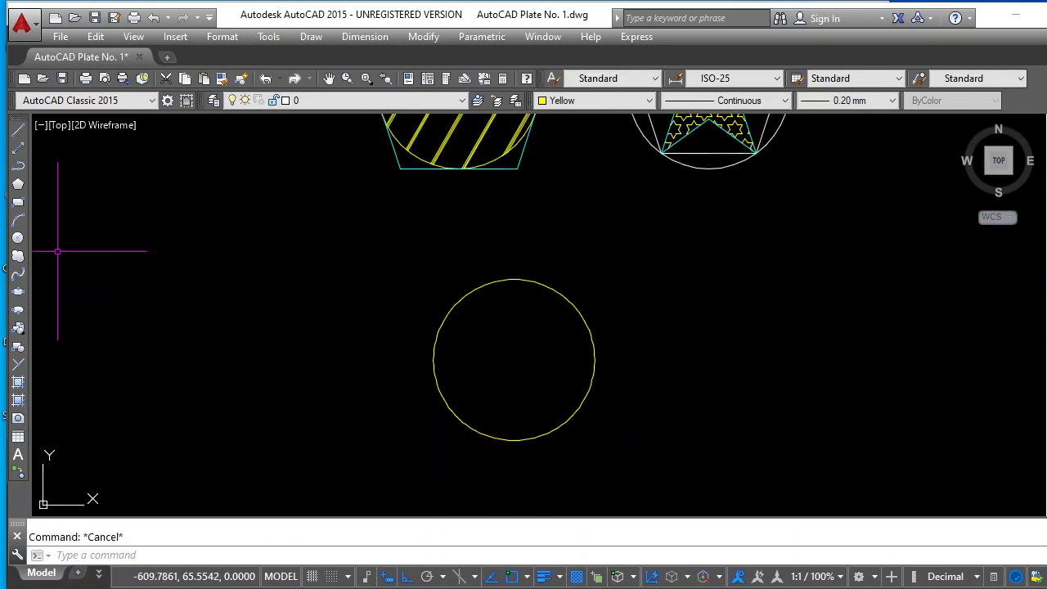
Draw a 5-sided polygon inscribed in the new circle, centered on it with one vertex at the circle's top quadrant
left_click(18, 188)
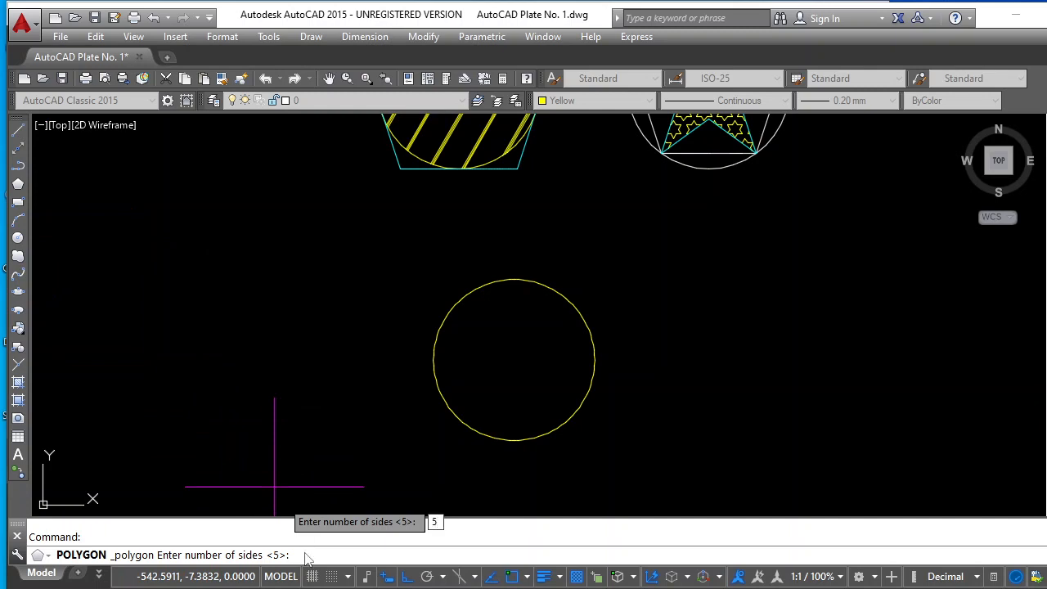
type("5")
key("Return")
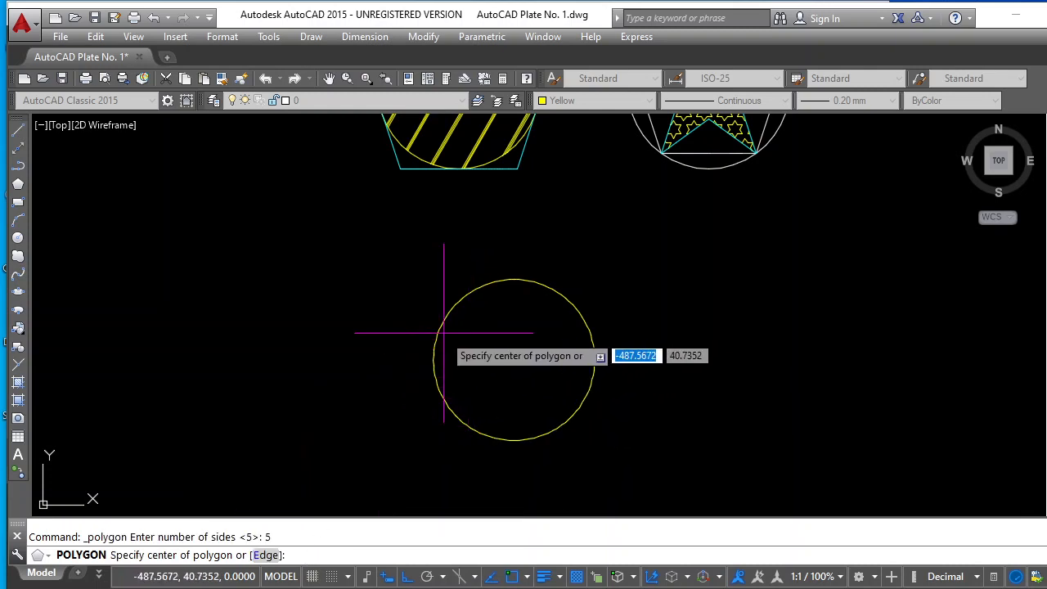
left_click(514, 360)
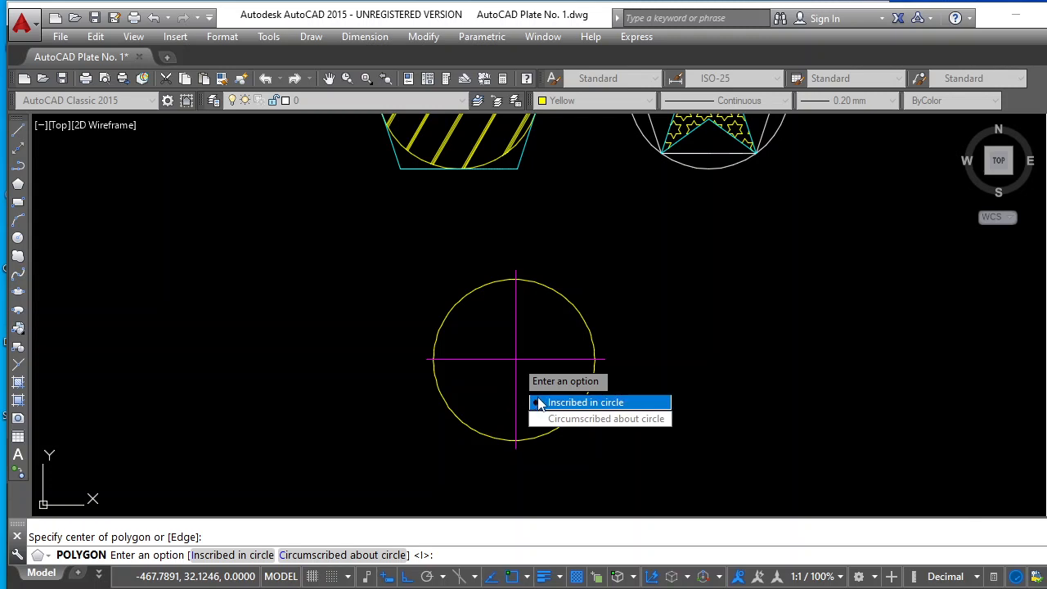
left_click(559, 402)
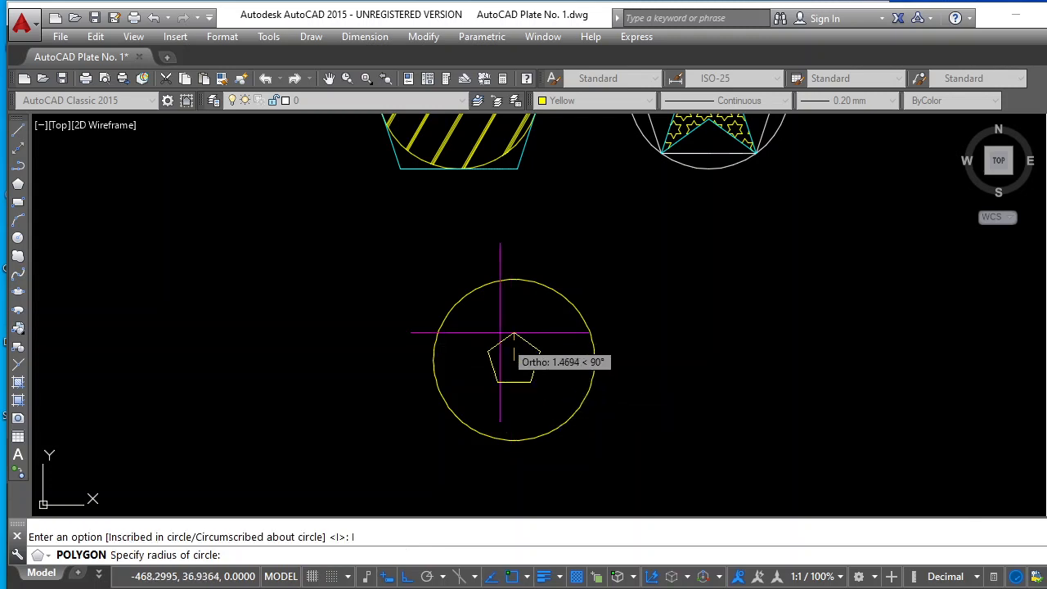
left_click(514, 279)
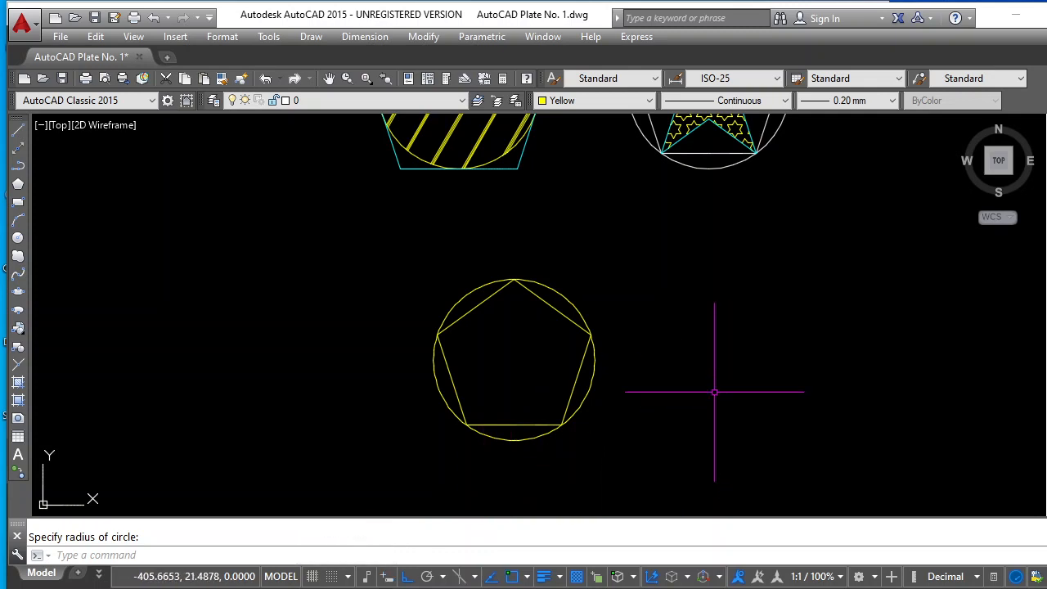
key("Escape")
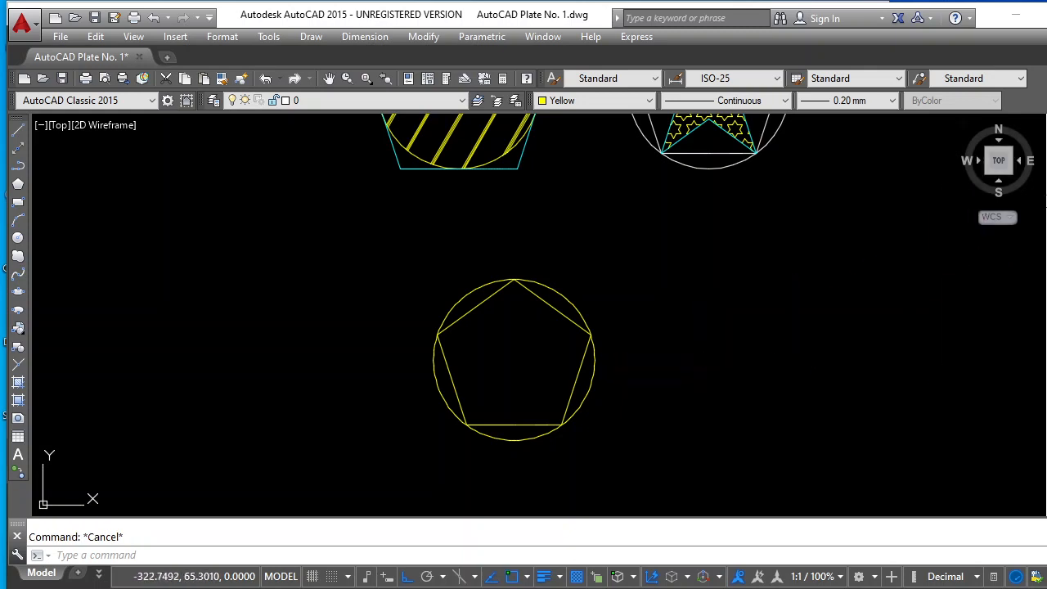
Copy only the circle, from its center, horizontally about 76 units to the right of the inscribed pentagon
left_click(1046, 148)
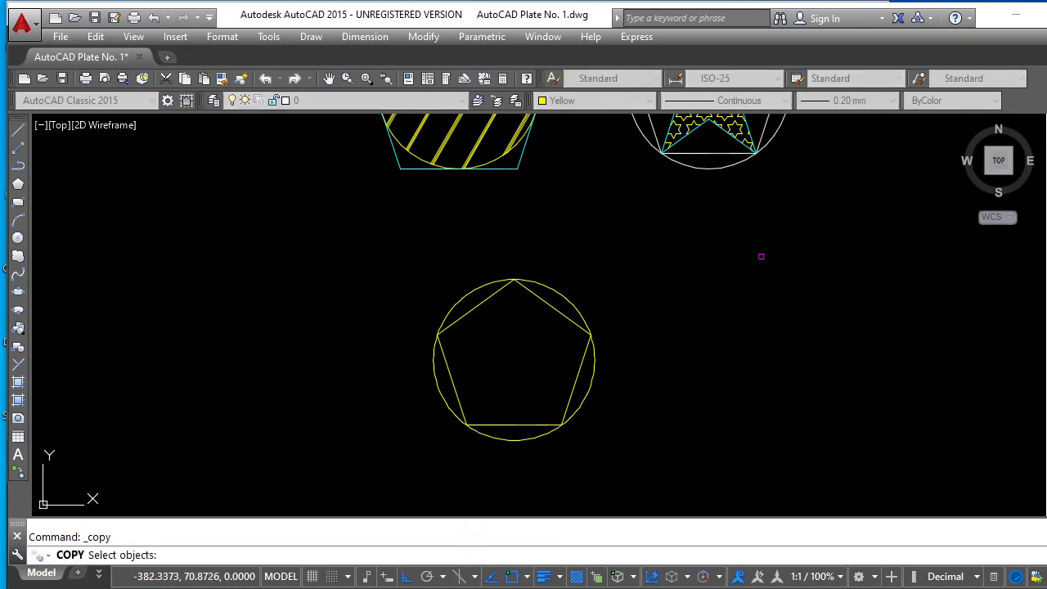
left_click(578, 310)
key("Return")
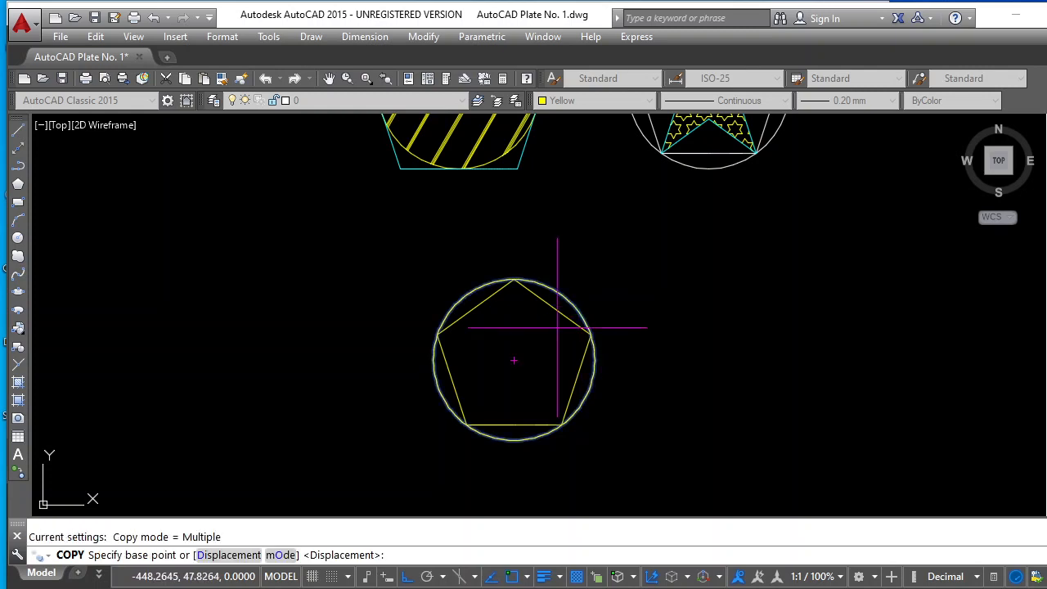
left_click(515, 360)
left_click(760, 342)
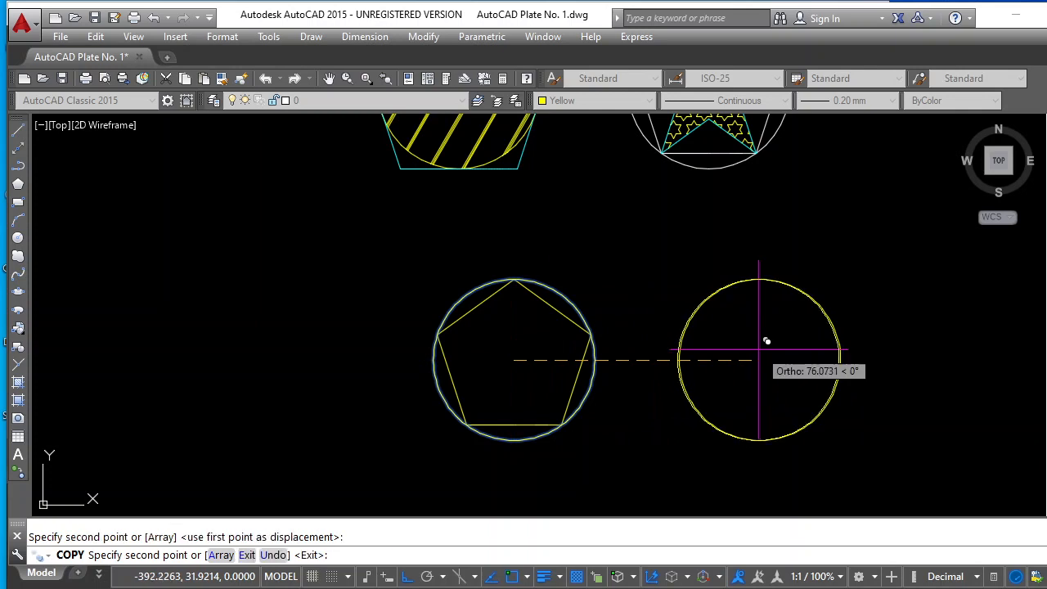
key("Escape")
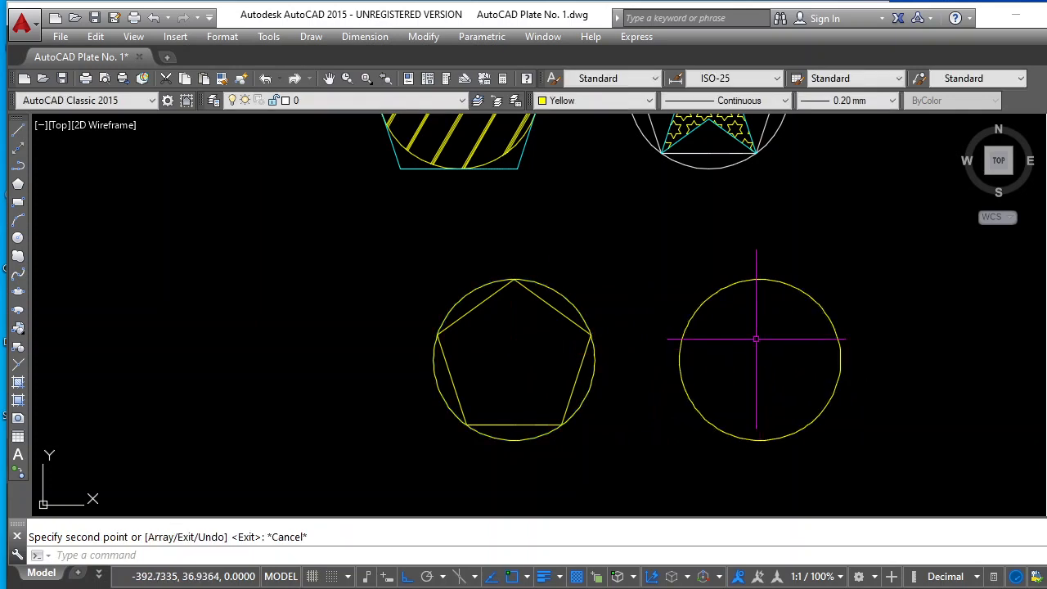
Draw a 5-sided polygon circumscribed about the copied circle, centered on it with its base touching the circle's bottom quadrant
left_click(18, 185)
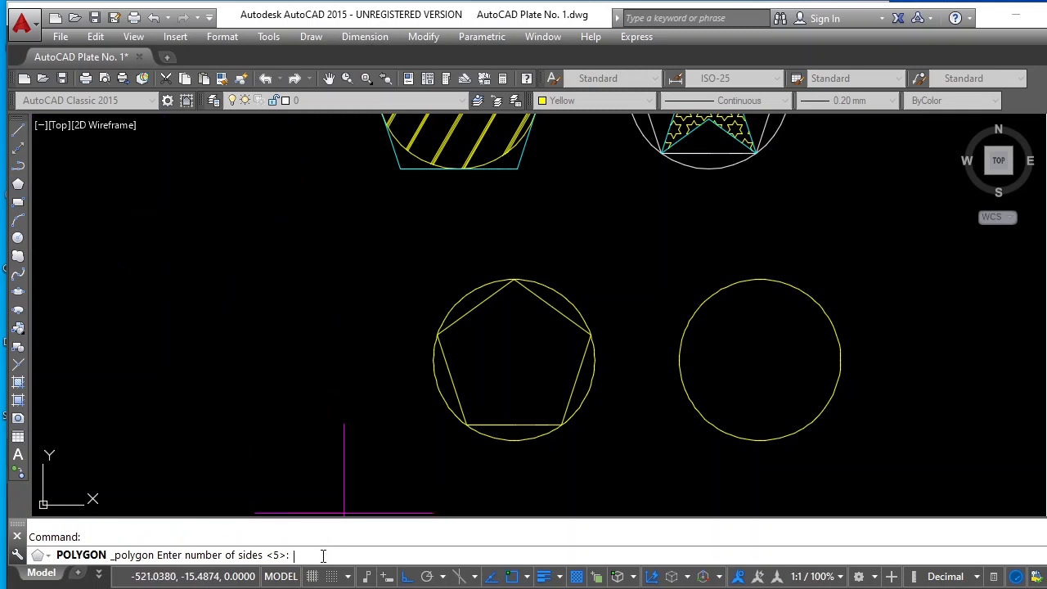
type("5")
key("Return")
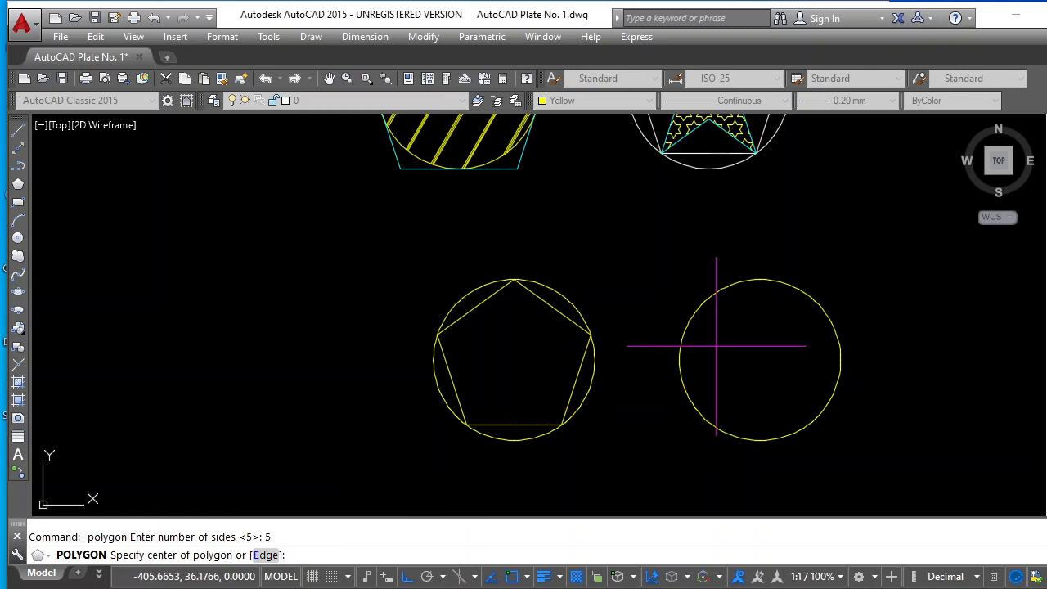
left_click(760, 360)
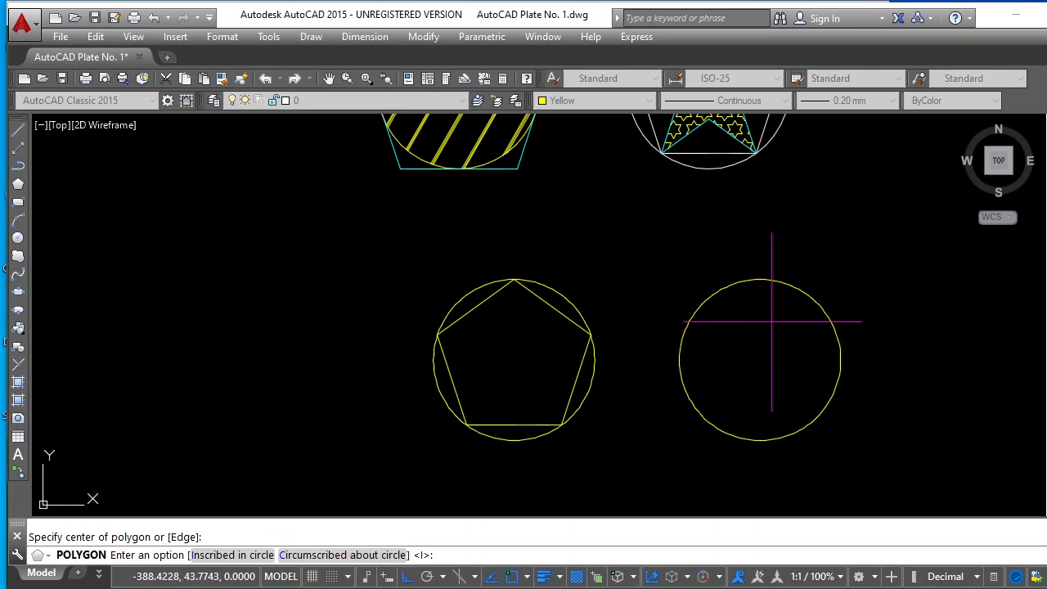
type("c")
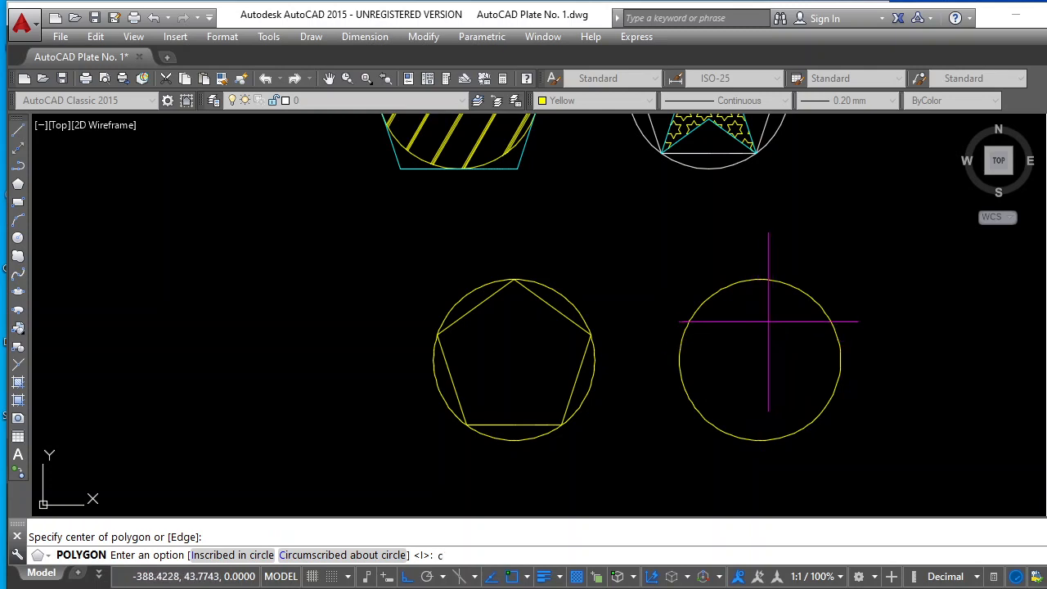
key("Return")
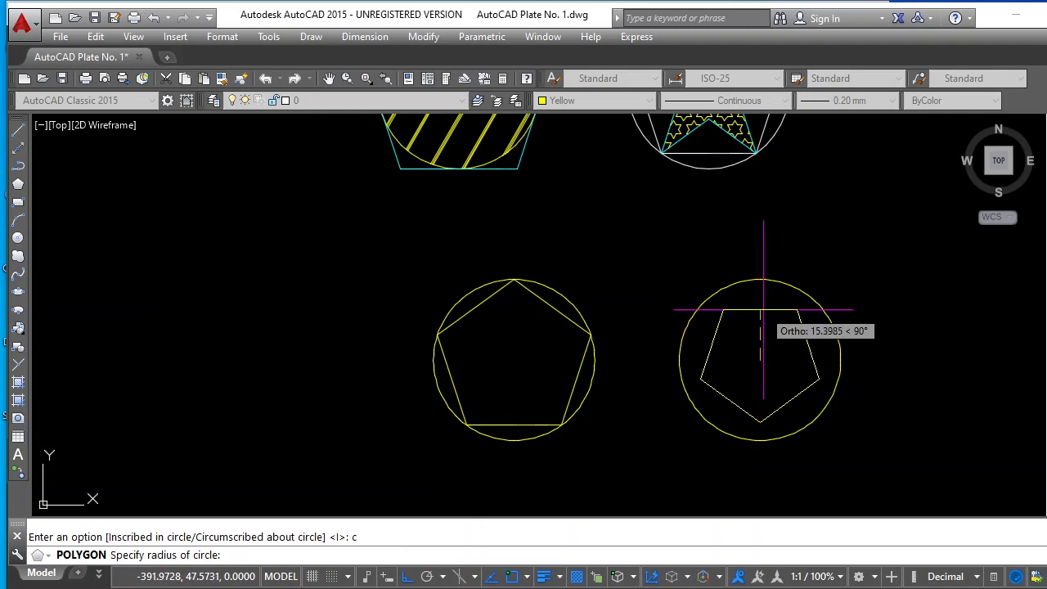
left_click(760, 441)
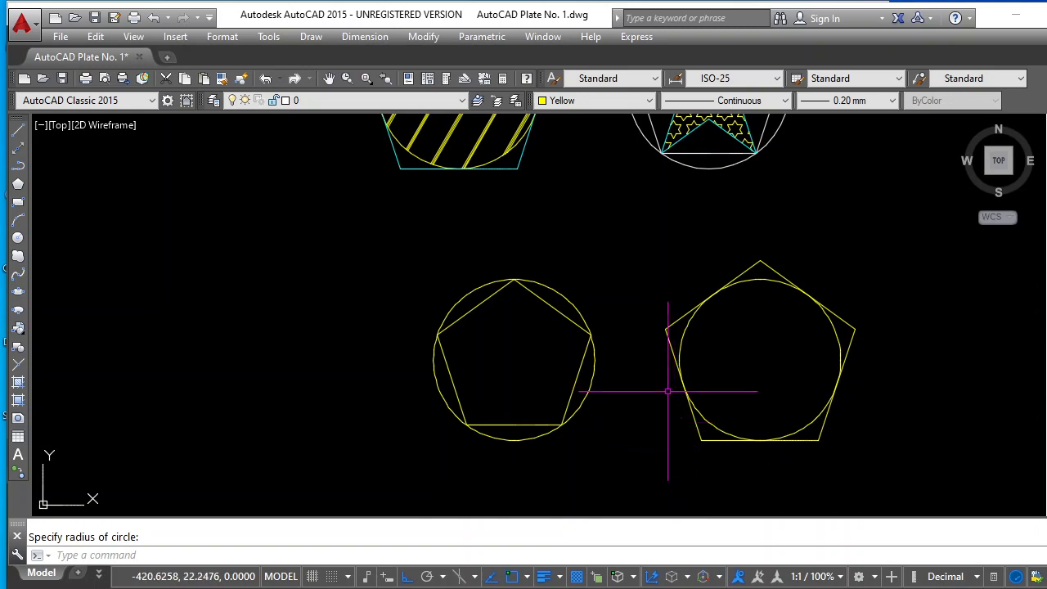
Add a radius dimension to the circle around the inscribed pentagon, with its text outside the circle at the upper left
scroll(694, 346, "down", 4)
scroll(695, 264, "up", 2)
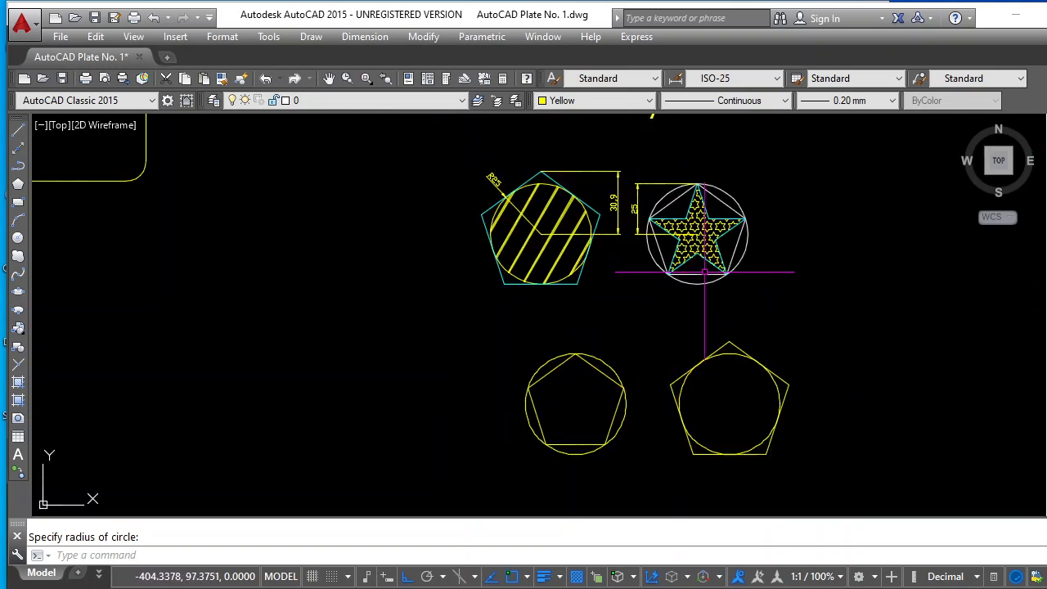
scroll(695, 264, "down", 4)
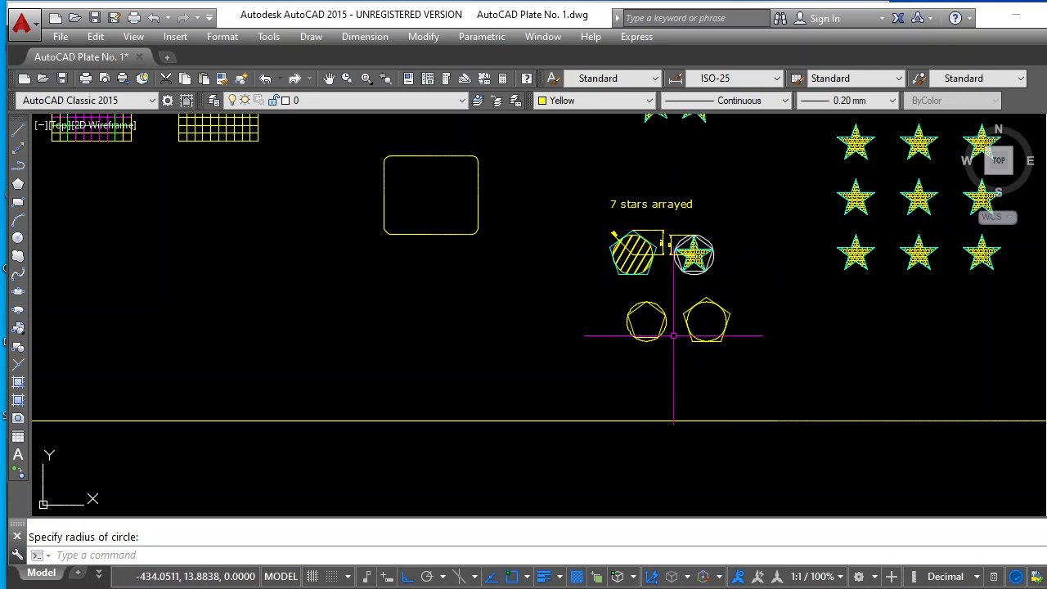
scroll(676, 336, "up", 4)
scroll(664, 251, "up", 2)
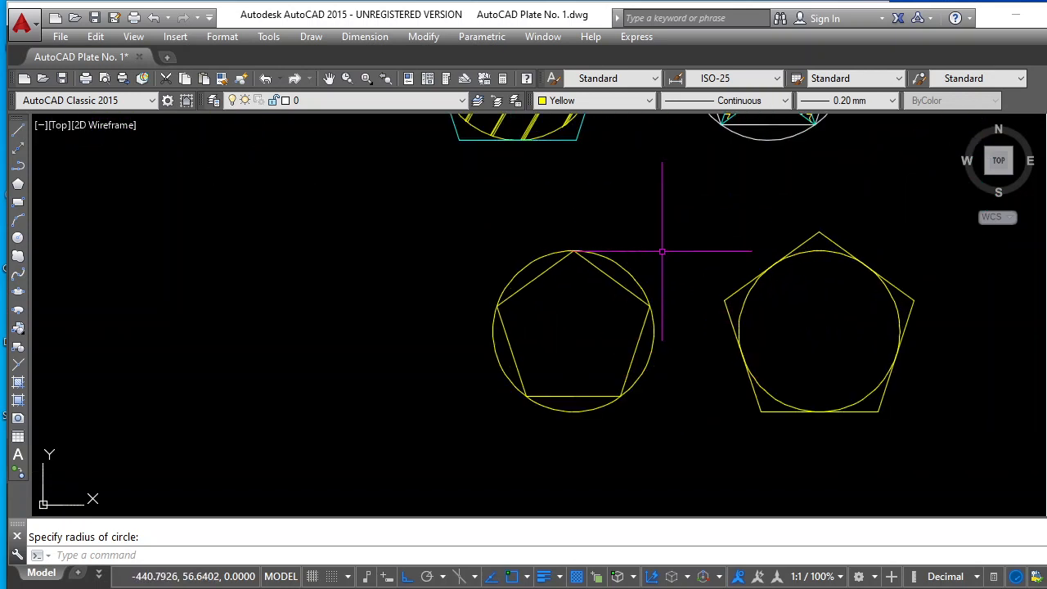
scroll(663, 251, "up", 2)
key("Escape")
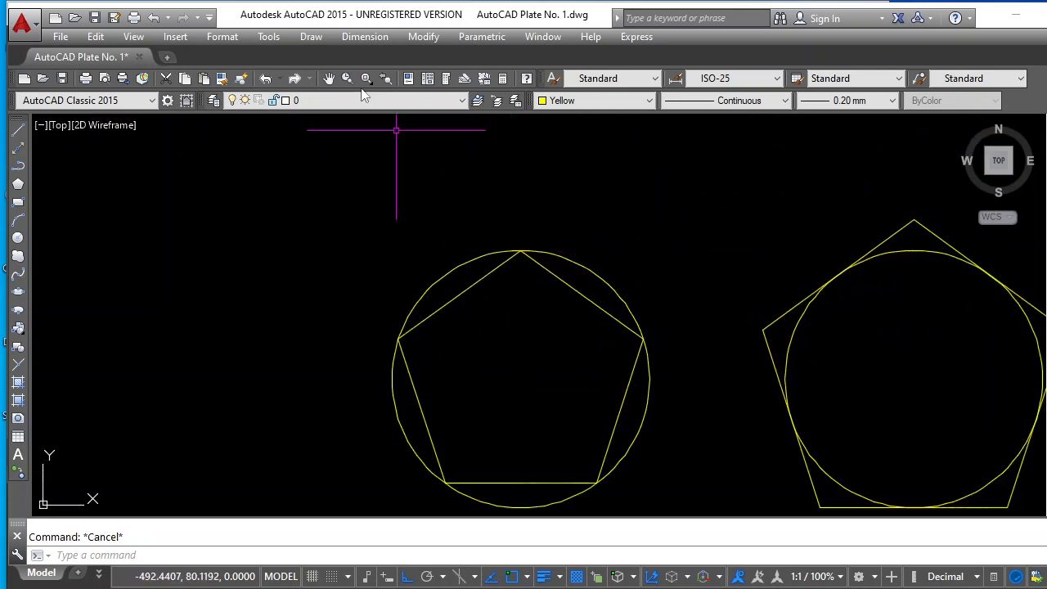
left_click(367, 38)
key("Escape")
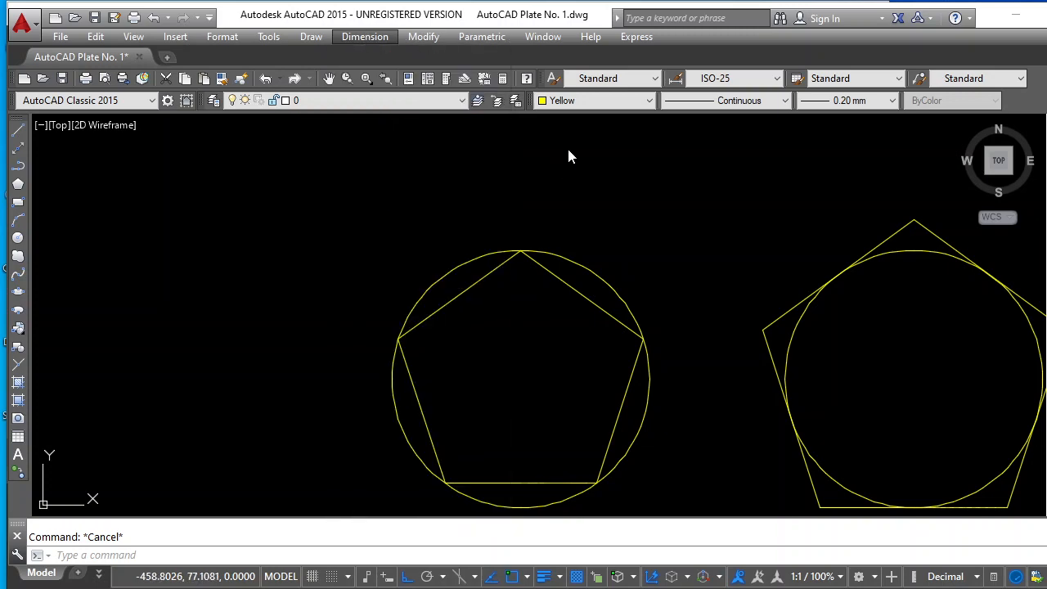
left_click(351, 39)
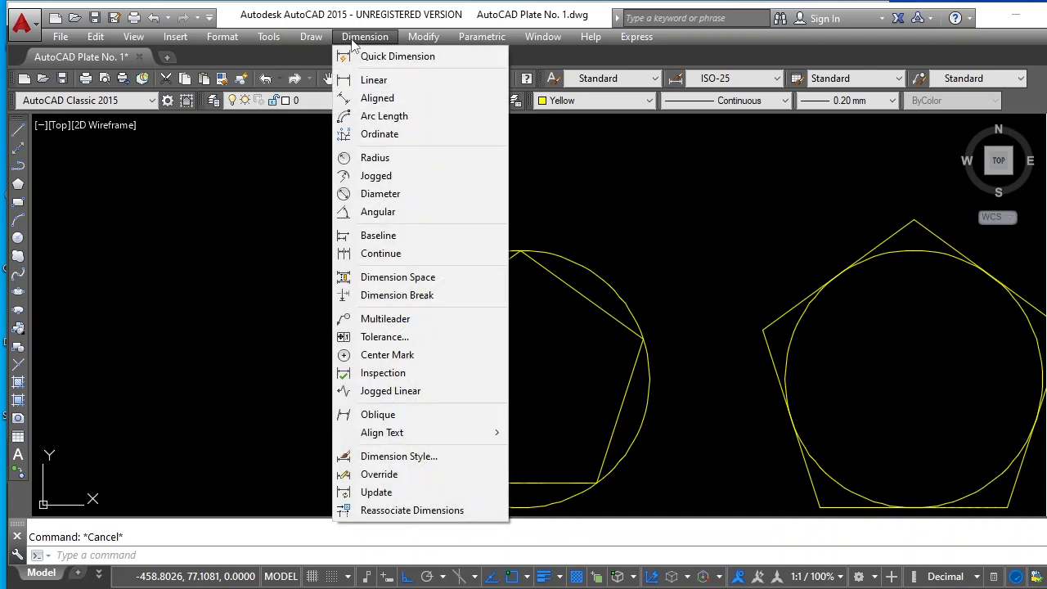
left_click(384, 158)
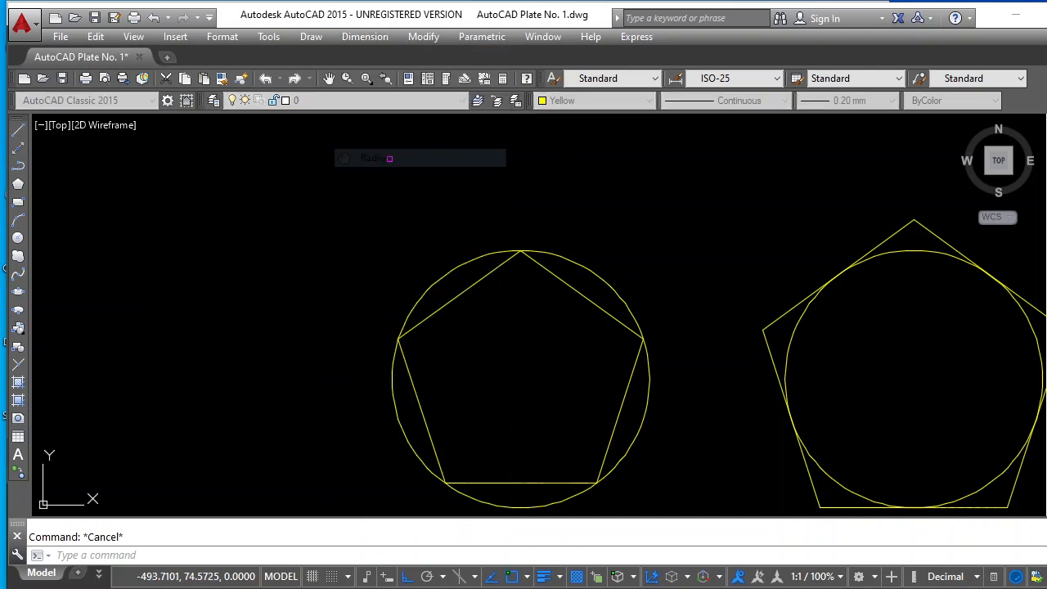
left_click(434, 285)
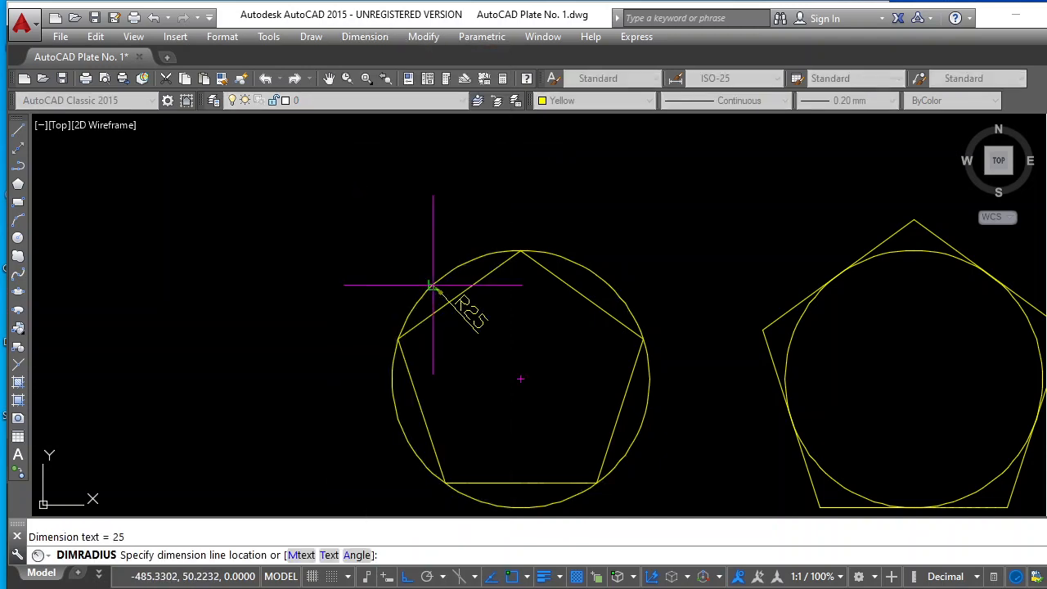
left_click(352, 236)
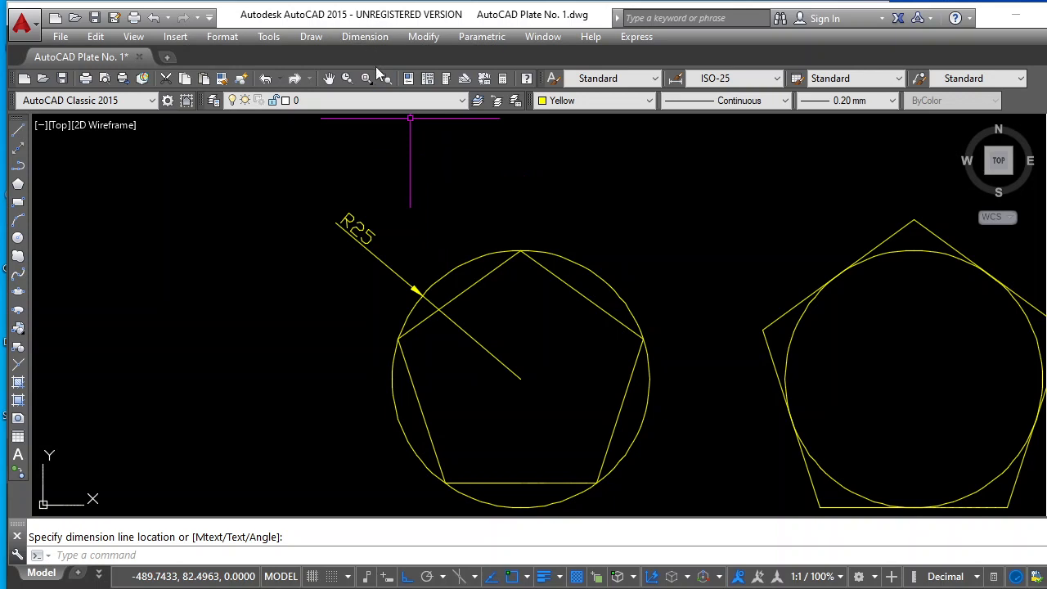
Add a vertical linear dimension from the inscribed pentagon's top vertex to the circle's center, placed just right of the circle
key("Escape")
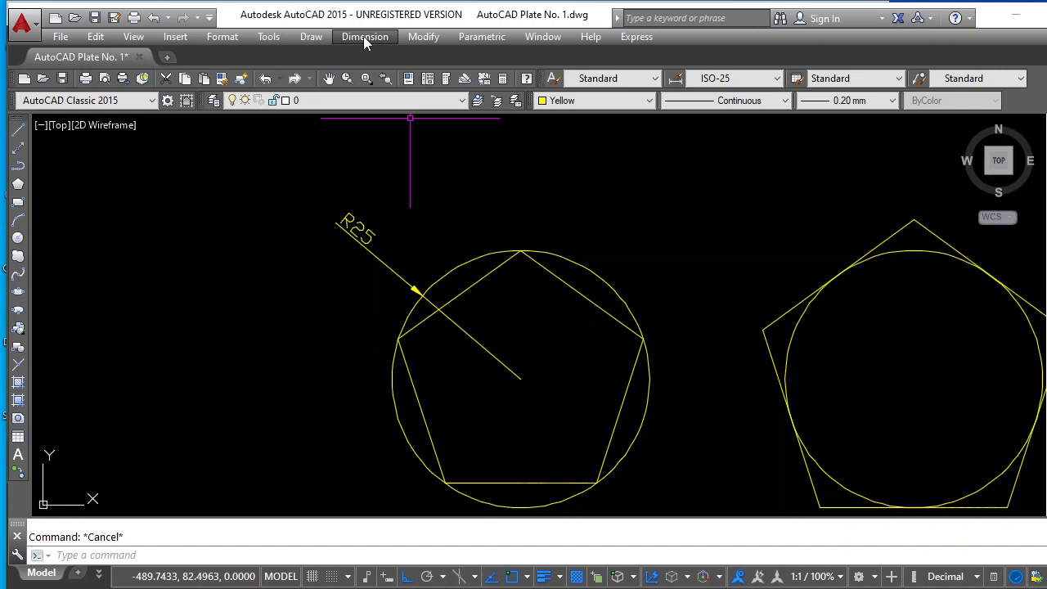
left_click(365, 39)
left_click(375, 82)
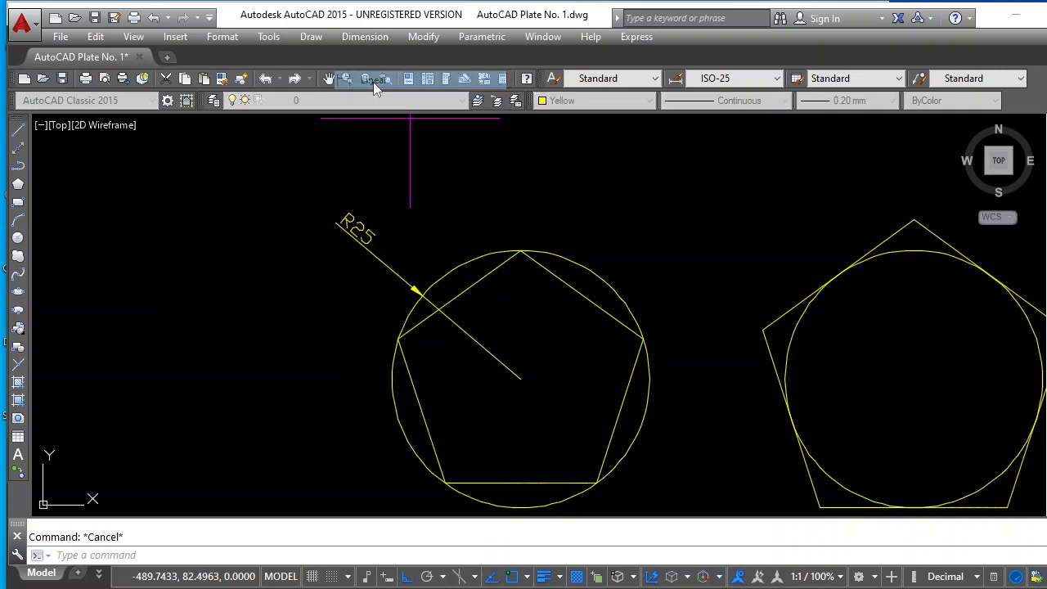
left_click(521, 250)
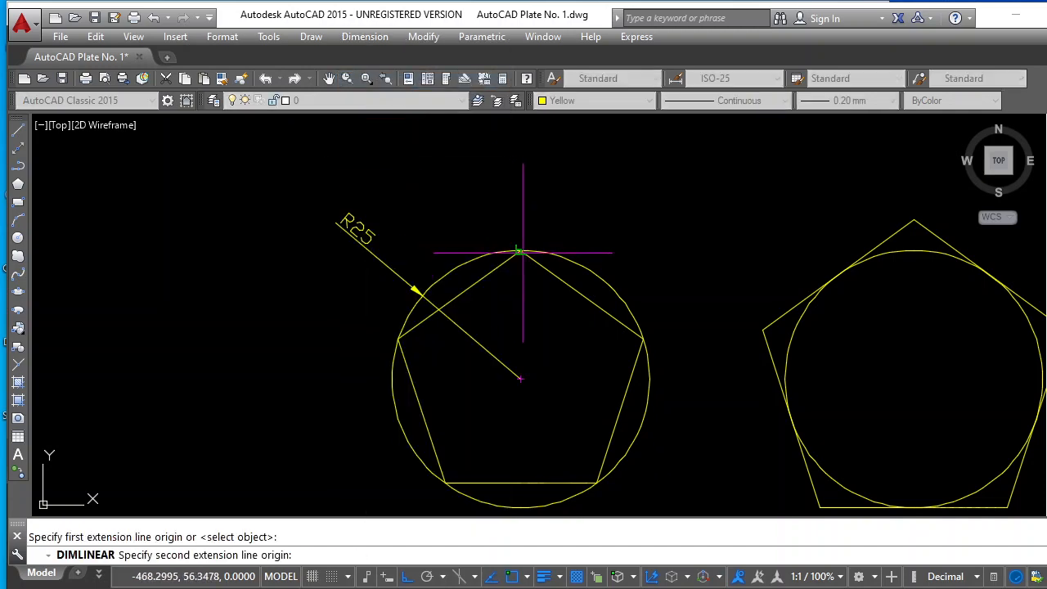
left_click(520, 379)
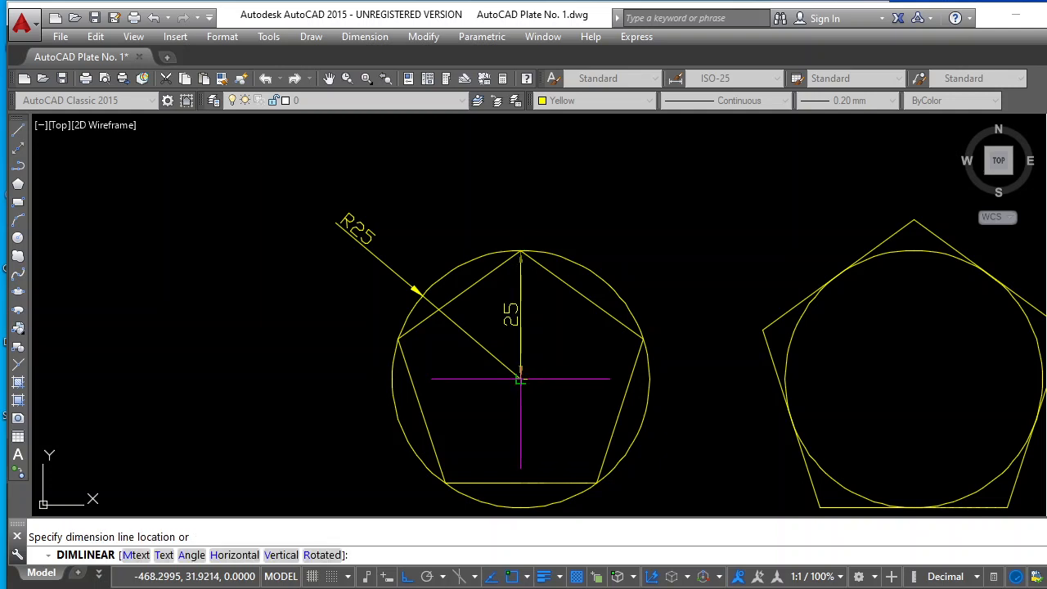
left_click(688, 362)
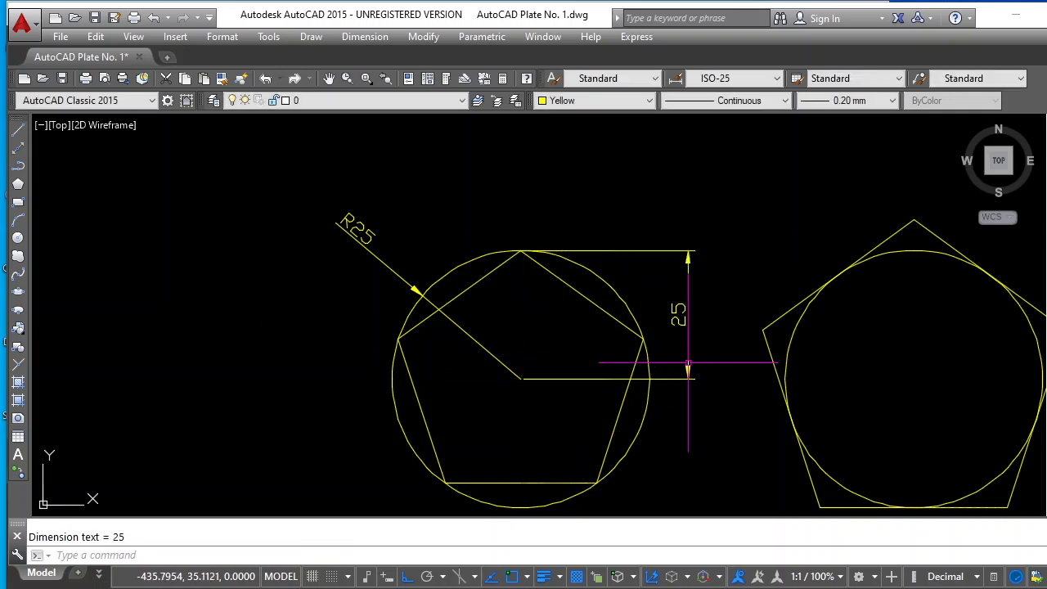
Add a vertical linear dimension from the circumscribed pentagon's top vertex to its circle's center, placed right of the pentagon
scroll(671, 417, "down", 2)
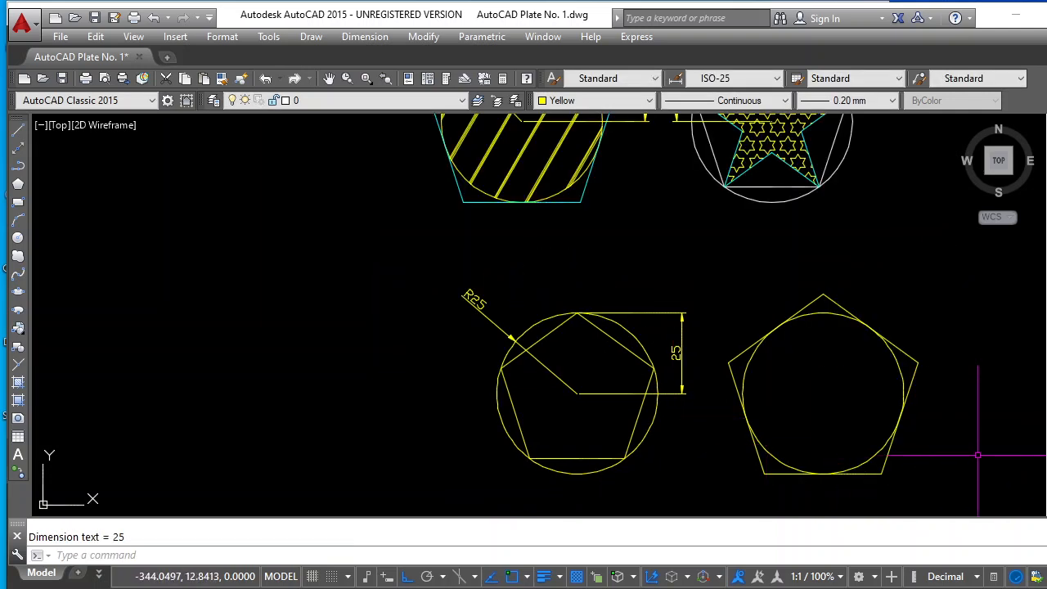
left_click(356, 39)
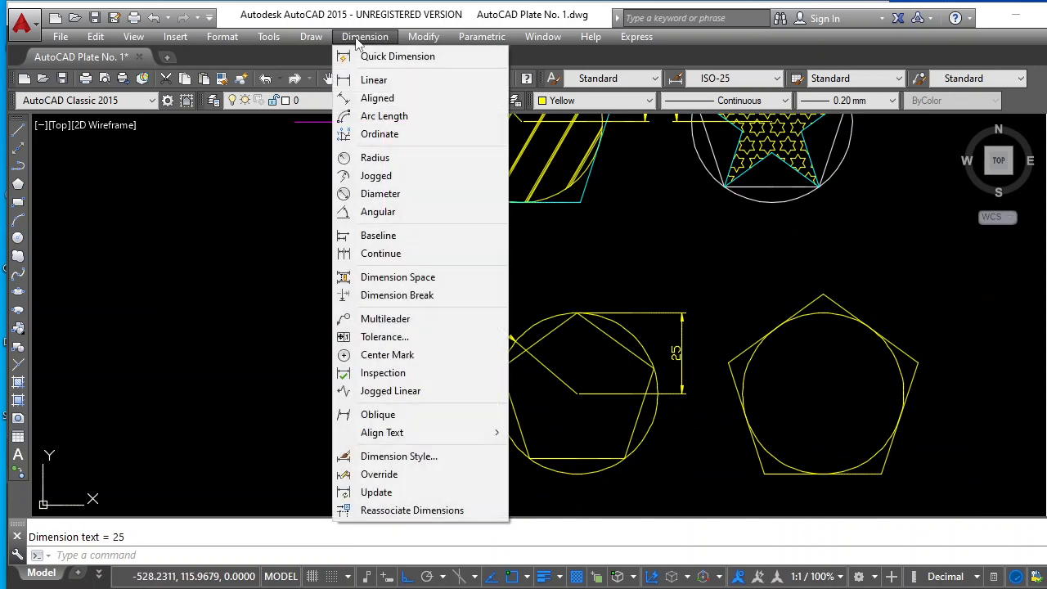
left_click(374, 80)
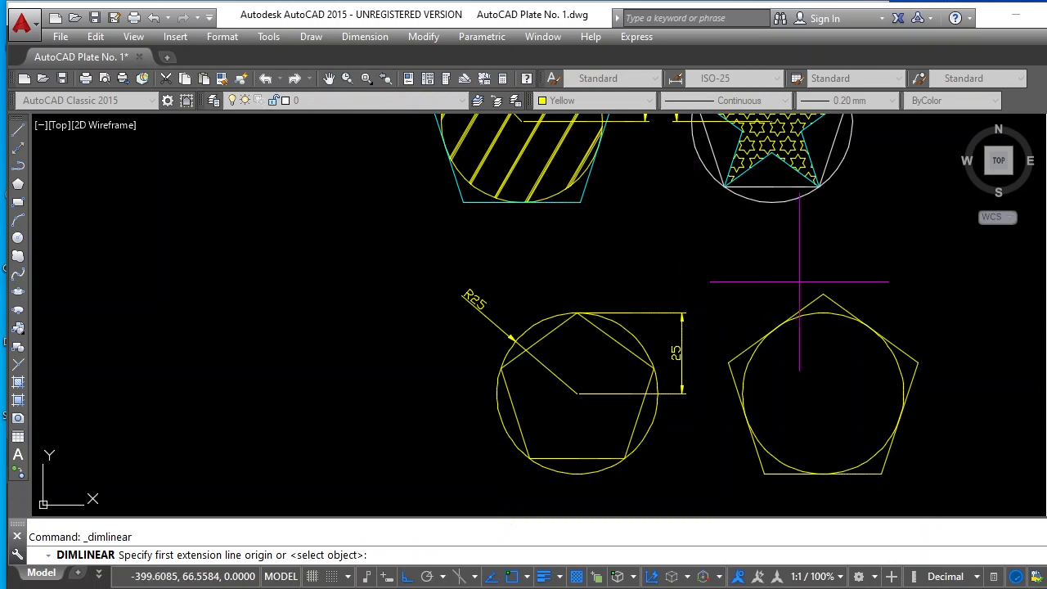
left_click(822, 296)
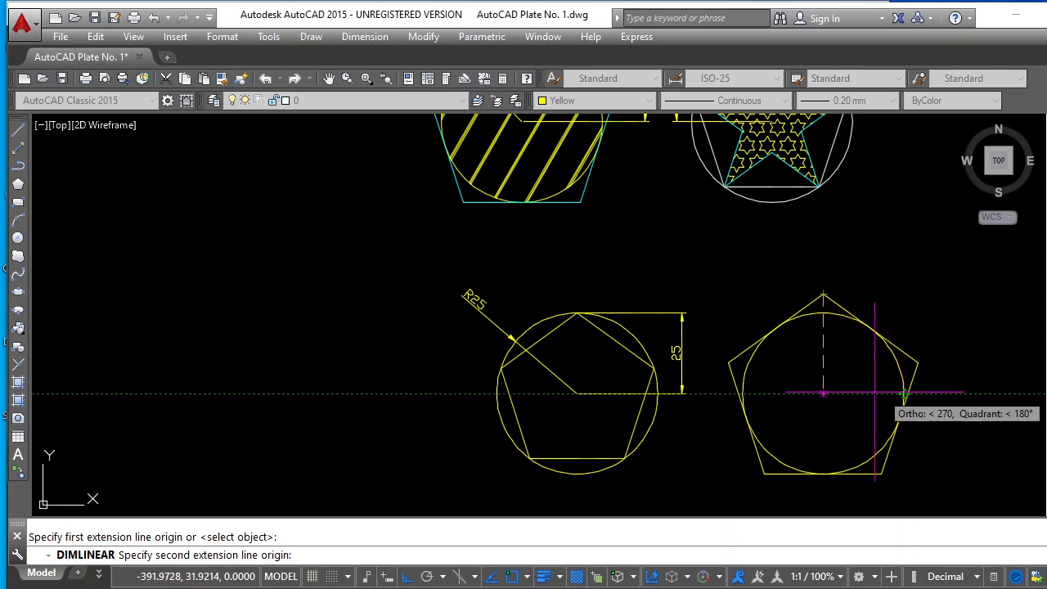
left_click(823, 394)
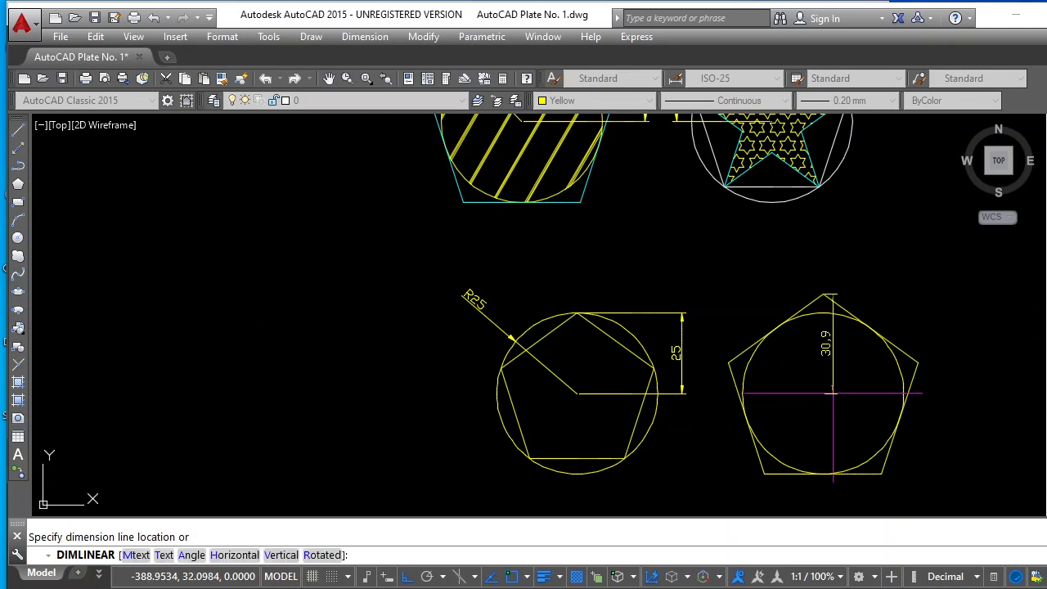
left_click(958, 384)
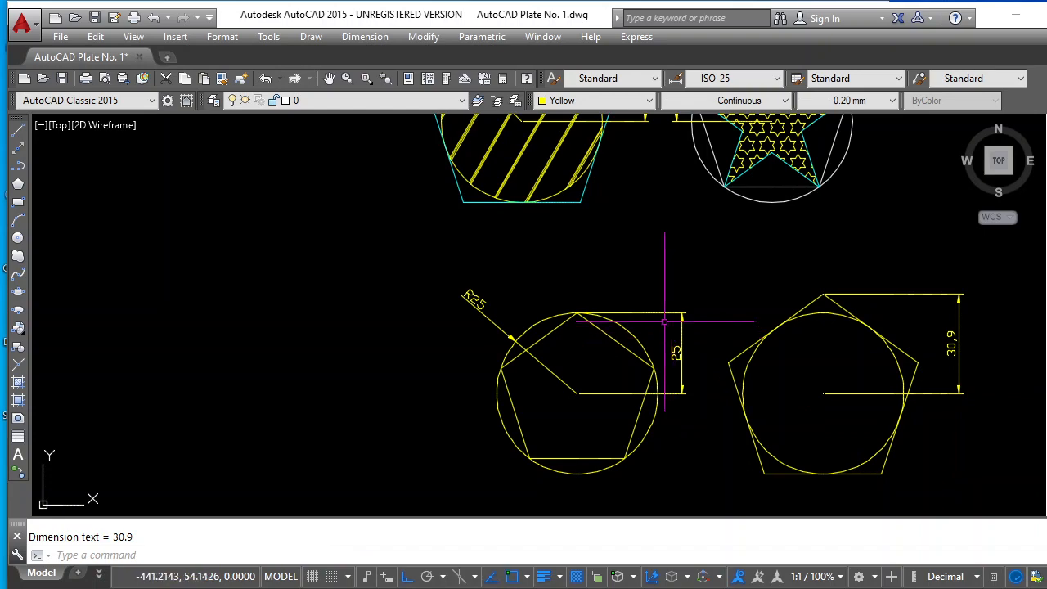
Examine the plate's chamfered and filleted rectangle samples and the empty area outside the border beside the offset-lines grid
scroll(621, 297, "down", 7)
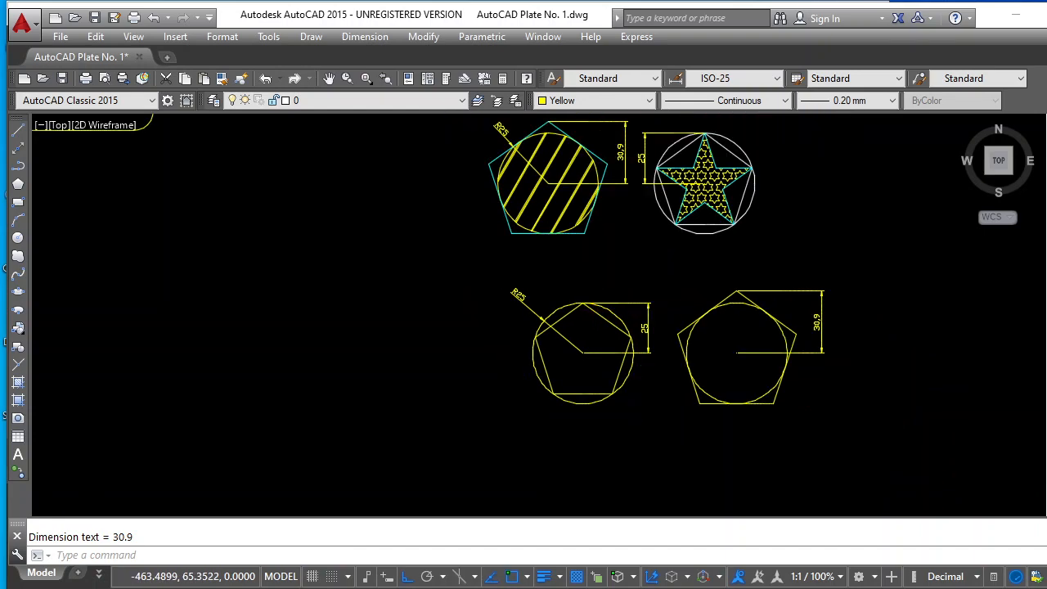
scroll(502, 229, "down", 5)
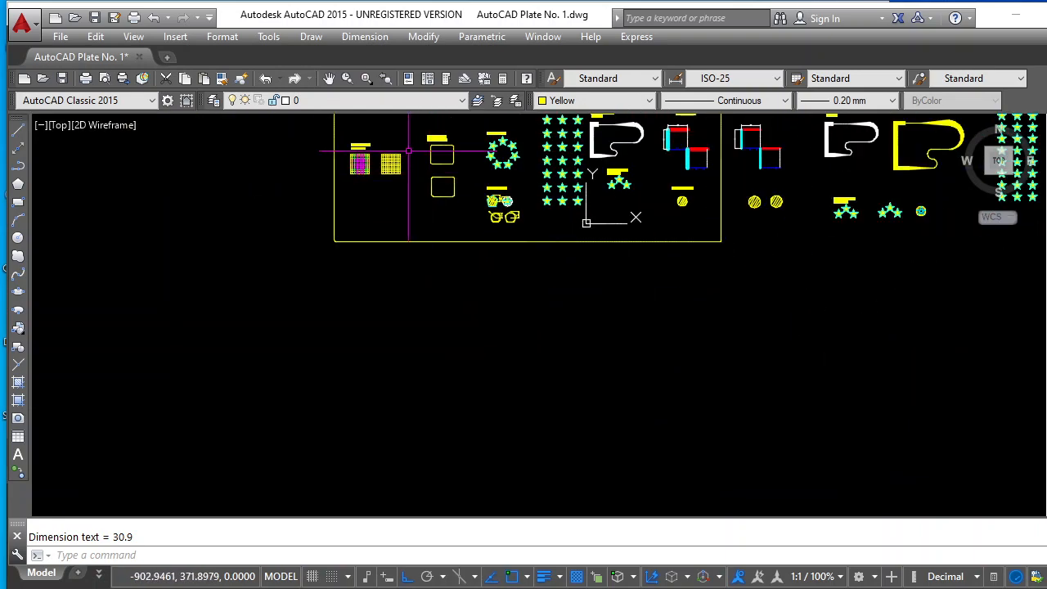
scroll(339, 121, "up", 5)
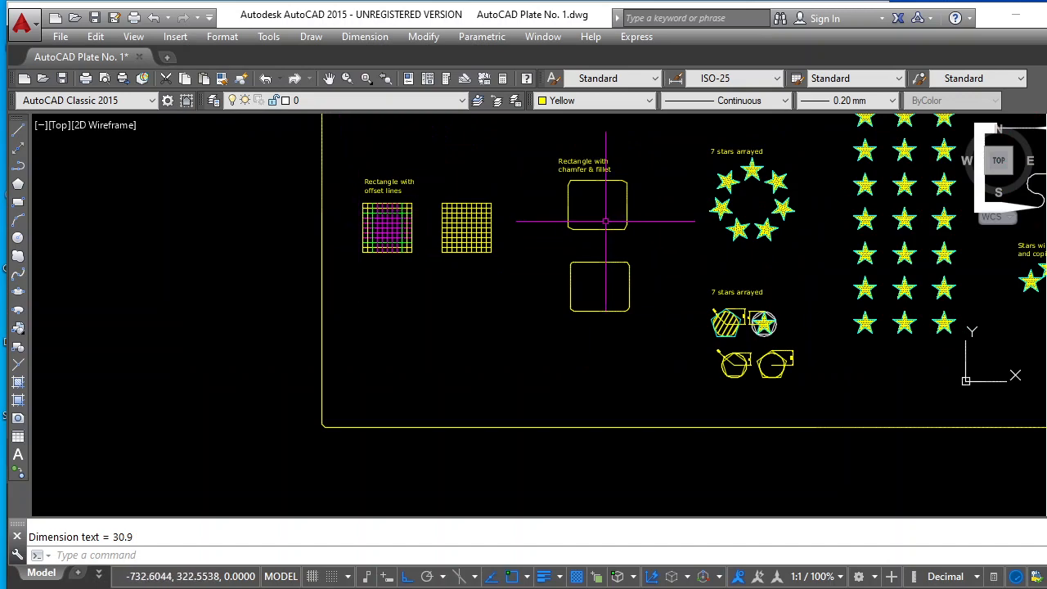
scroll(615, 176, "up", 2)
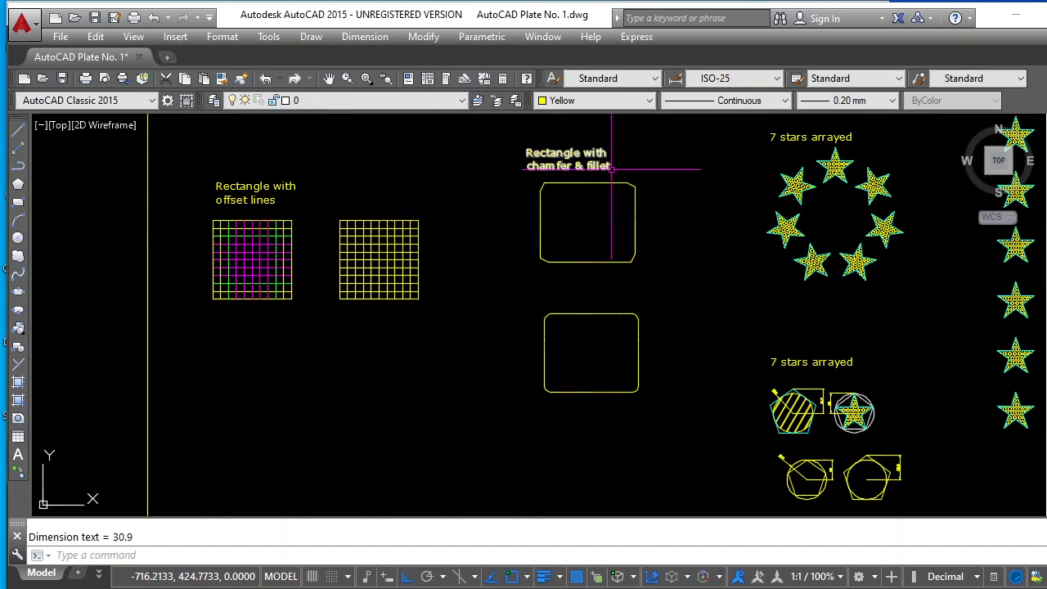
scroll(611, 170, "up", 2)
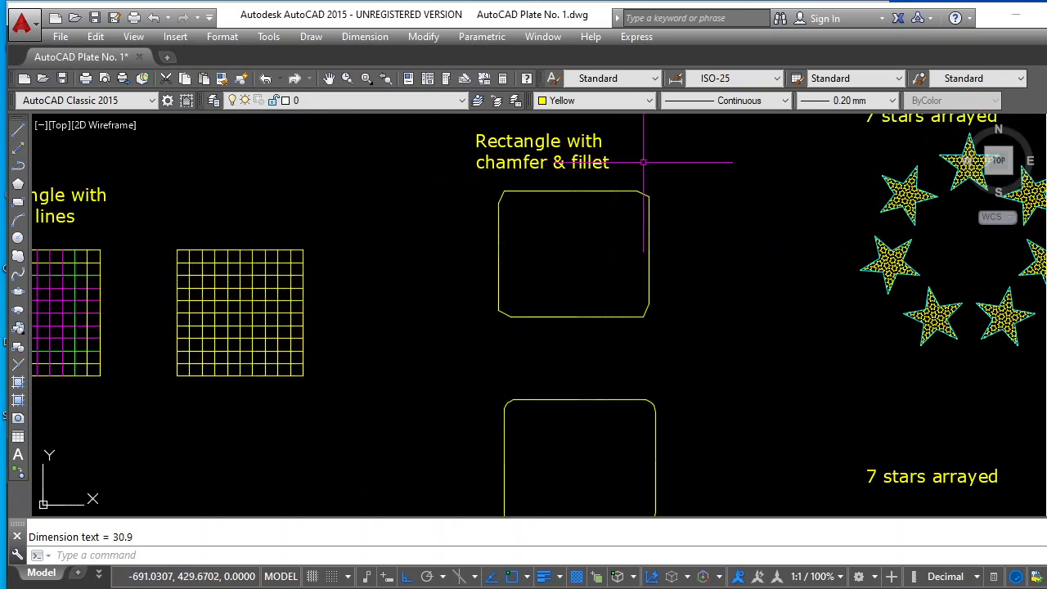
scroll(644, 163, "down", 4)
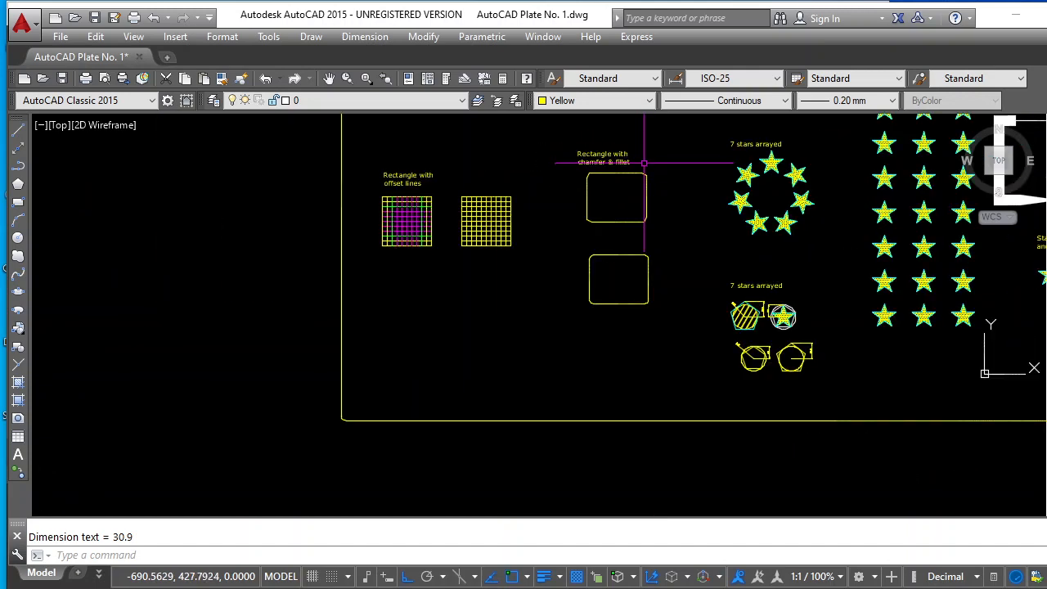
scroll(646, 161, "up", 2)
scroll(648, 155, "down", 3)
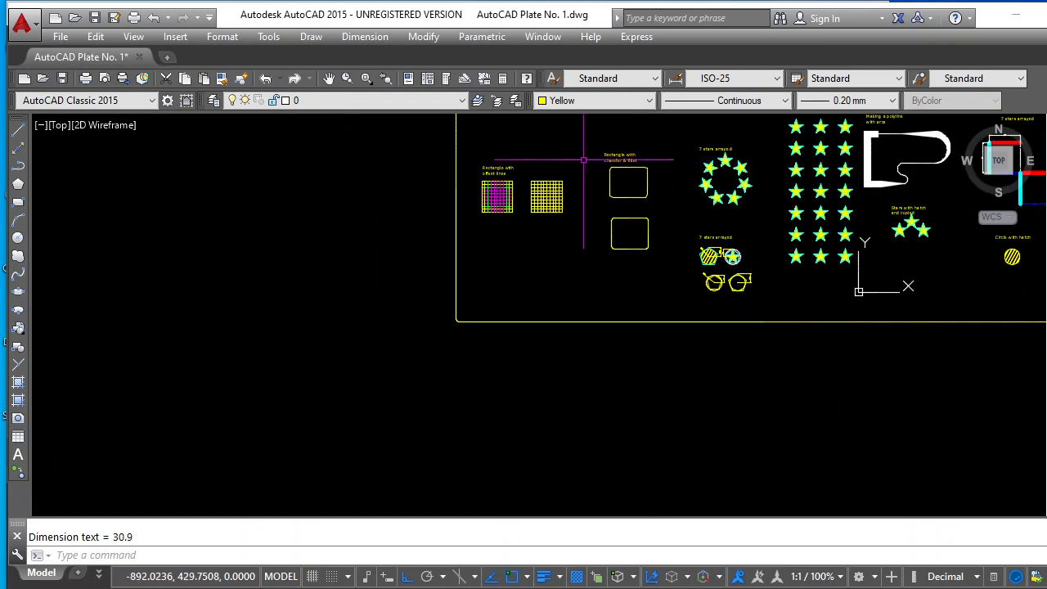
scroll(303, 159, "up", 3)
scroll(564, 149, "up", 2)
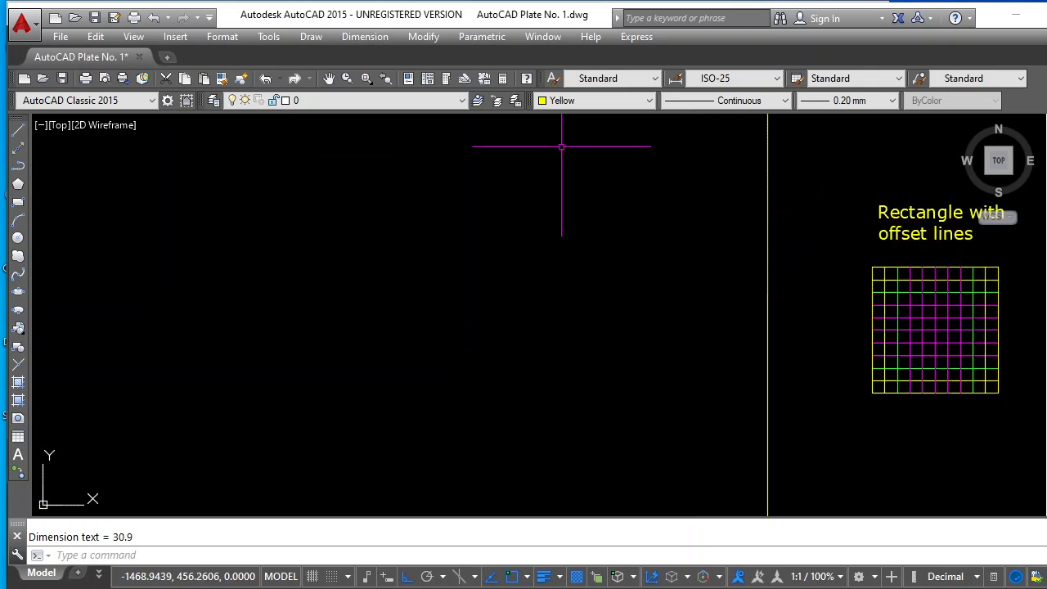
Draw a rectangle 100 wide and 120 high with chamfer distances 5 and 10 in the empty area left of the plate border
key("Escape")
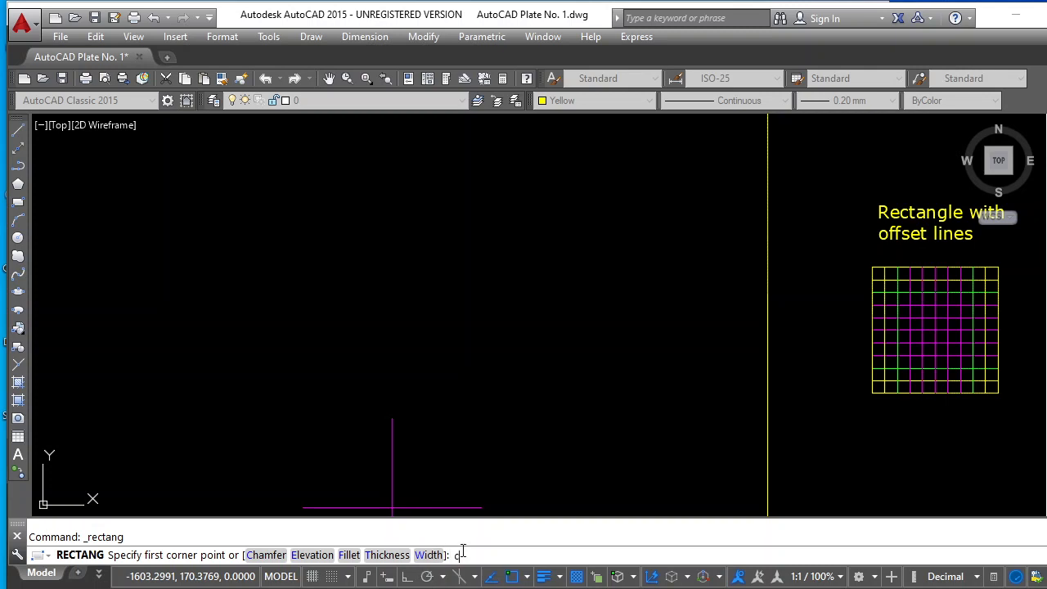
key("Return")
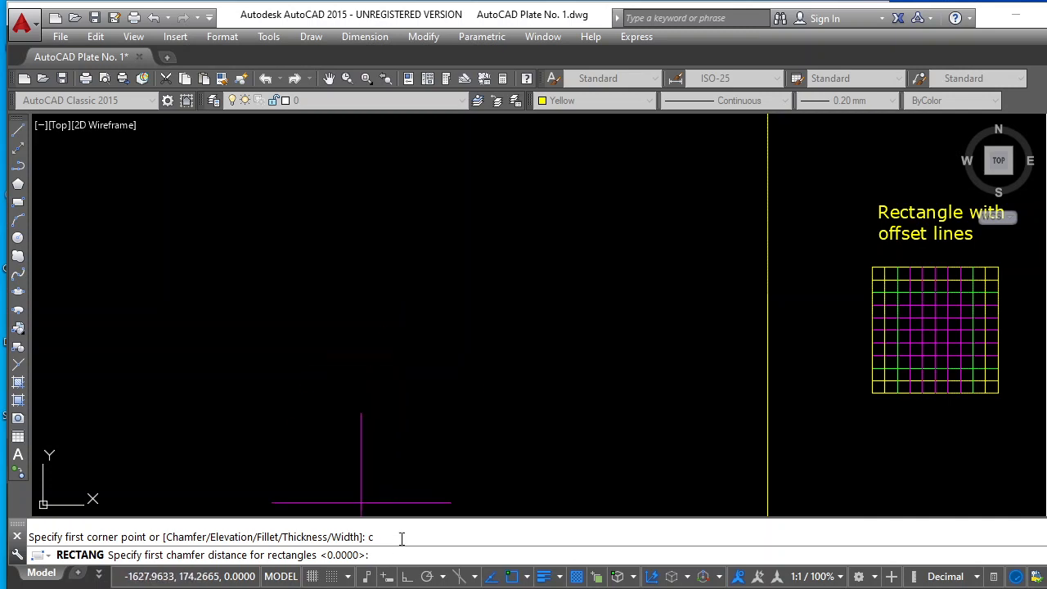
type("5")
key("Return")
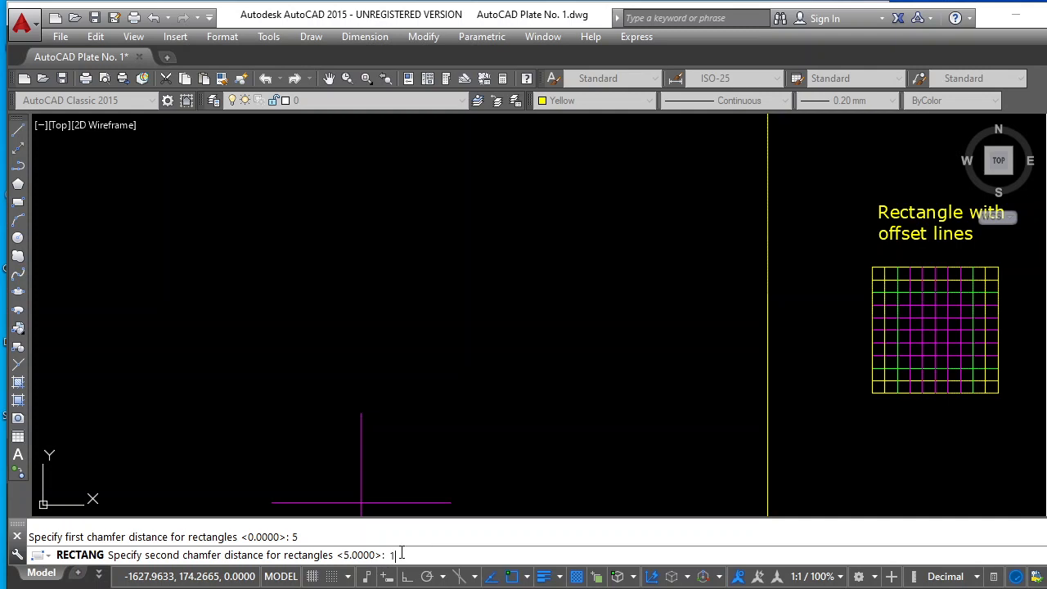
key("Return")
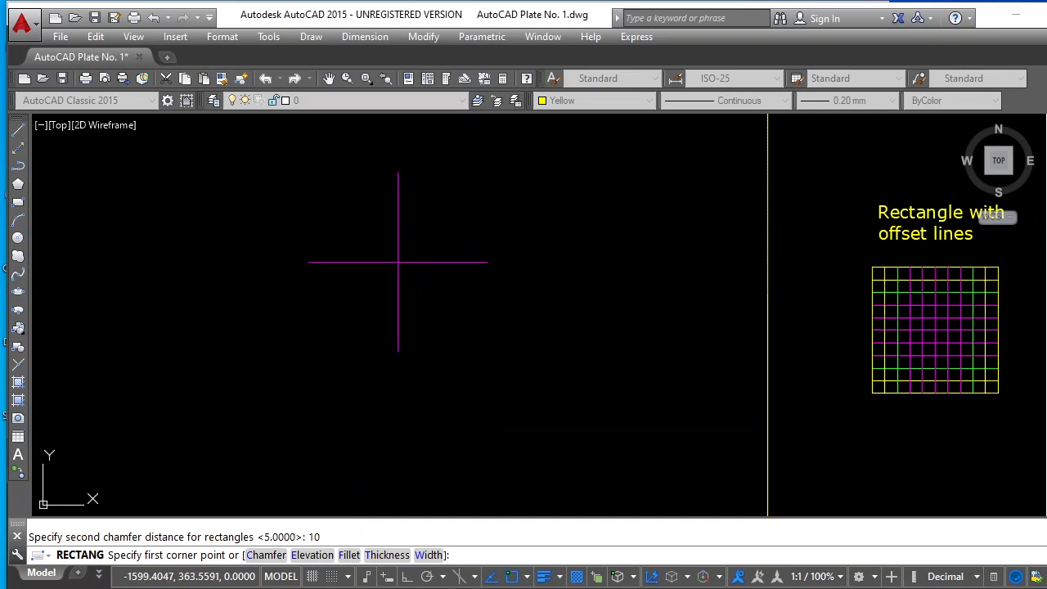
left_click(378, 333)
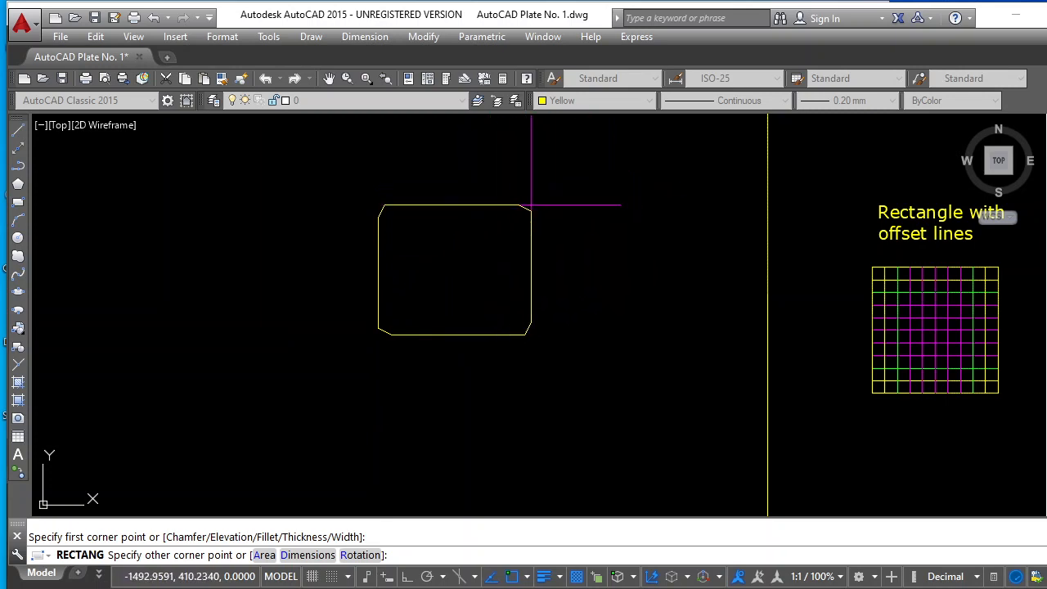
type("@100,120")
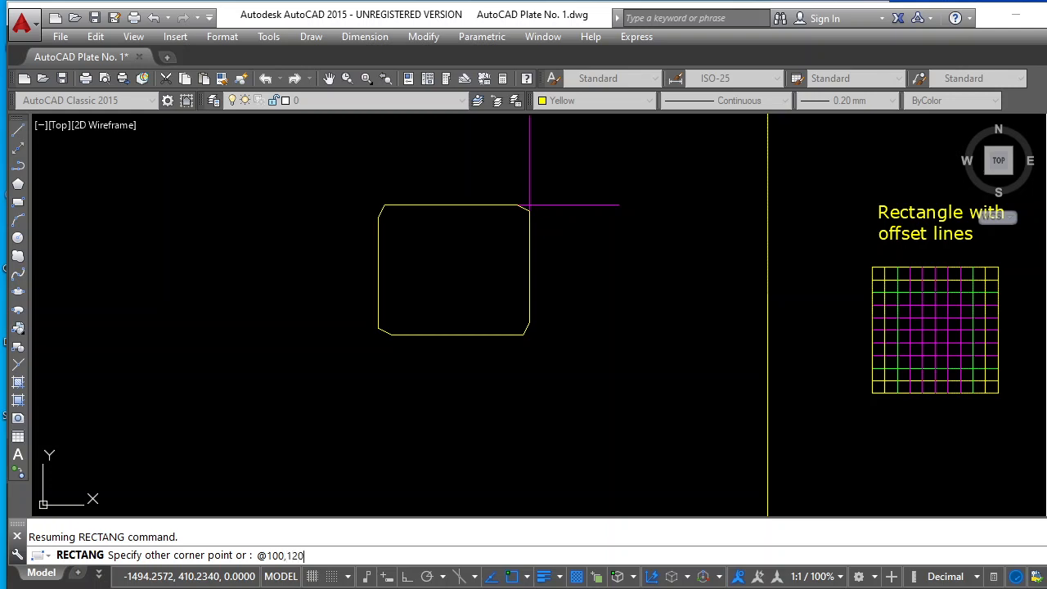
key("Return")
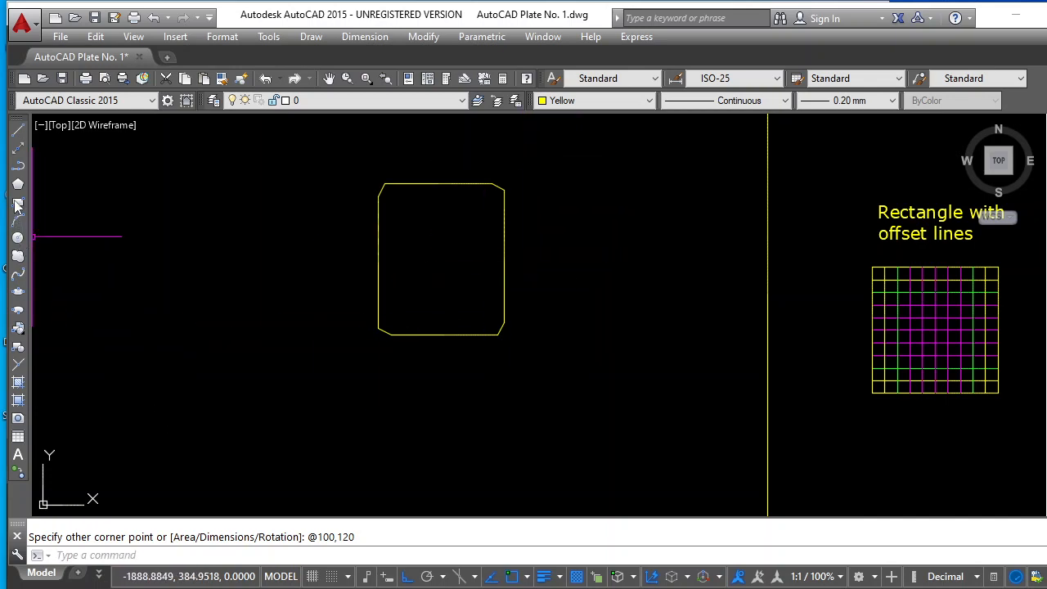
Reset both chamfer distances of the Rectangle command to 0
key("Escape")
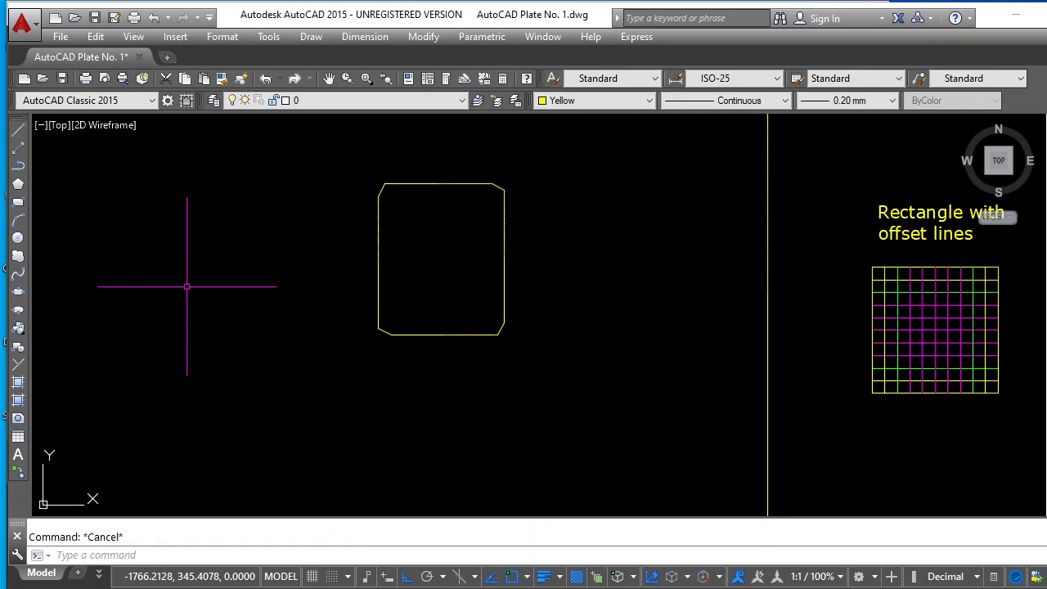
left_click(18, 202)
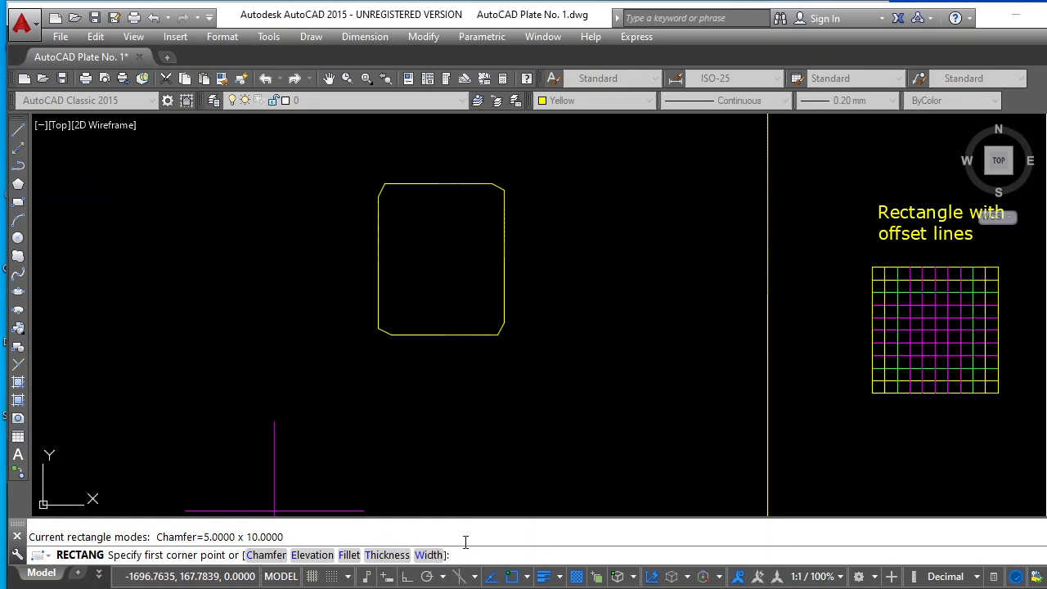
key("Return")
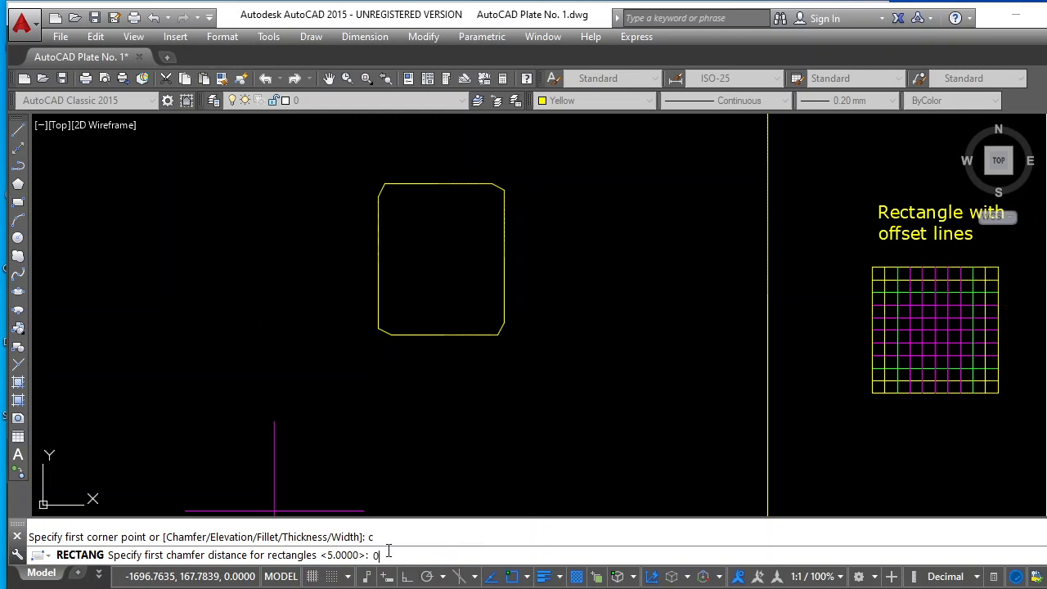
key("Return")
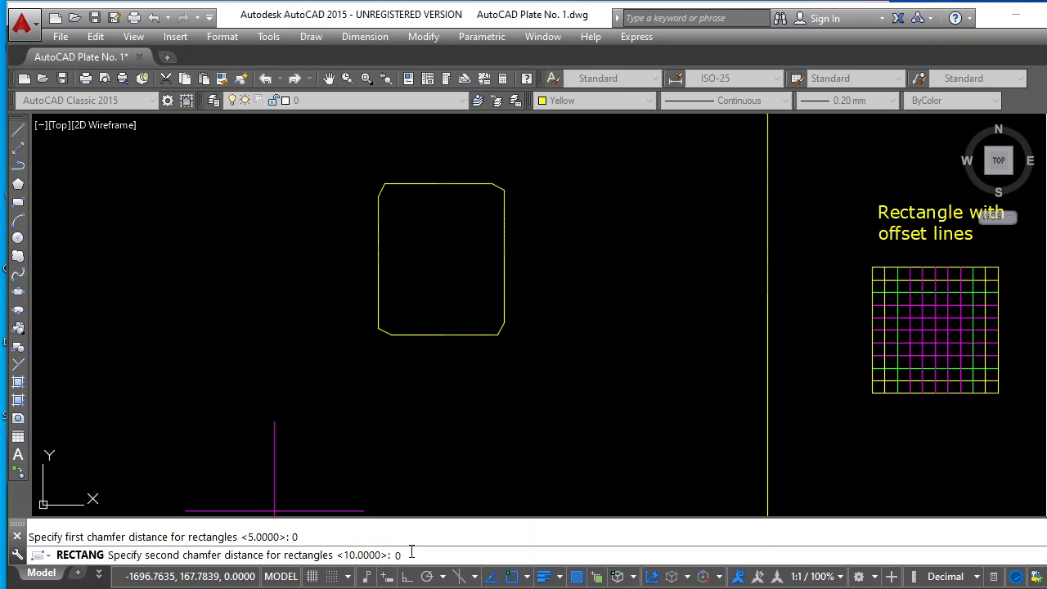
key("Return")
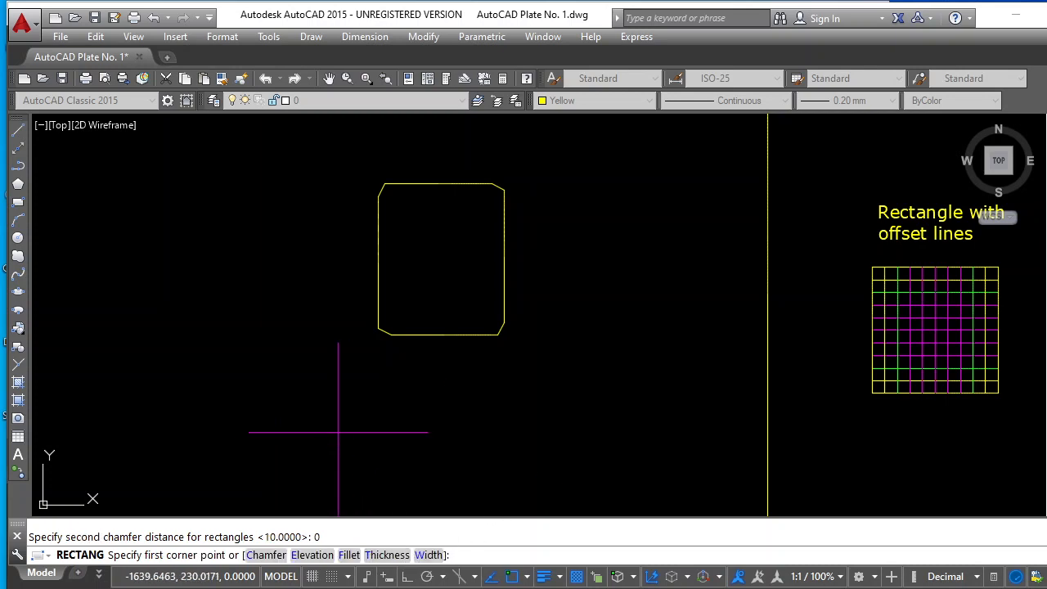
Draw a sharp-cornered trial rectangle left of the chamfered rectangle and erase it
left_click(144, 335)
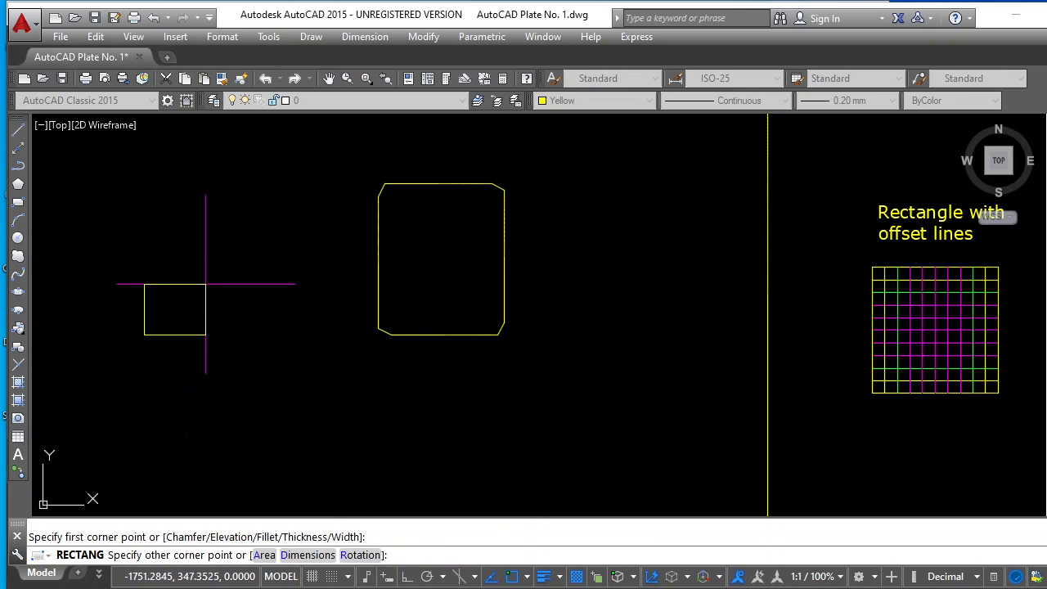
left_click(264, 247)
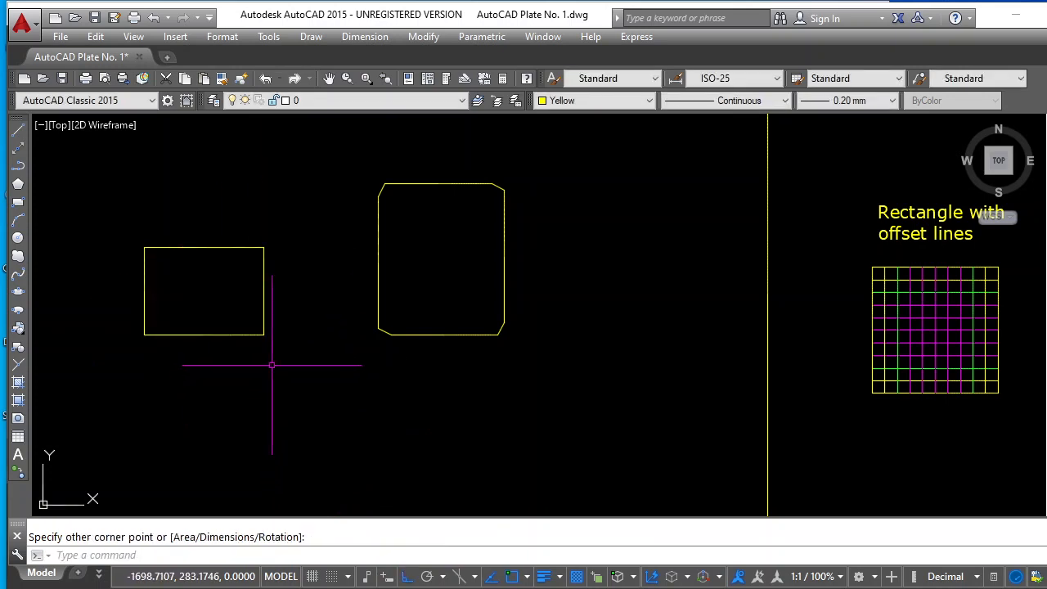
key("Escape")
left_click(264, 320)
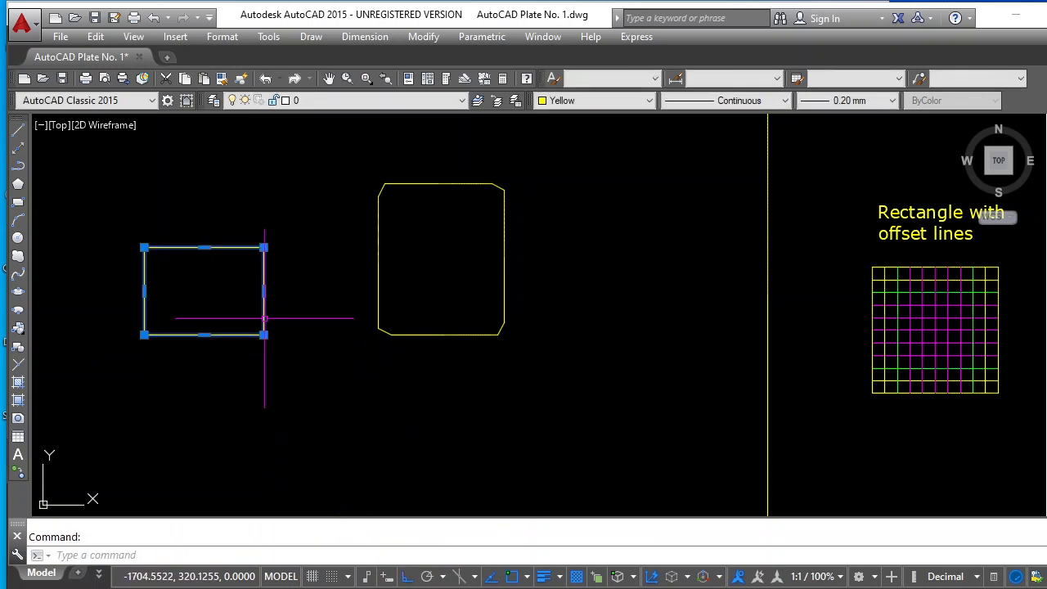
key("Delete")
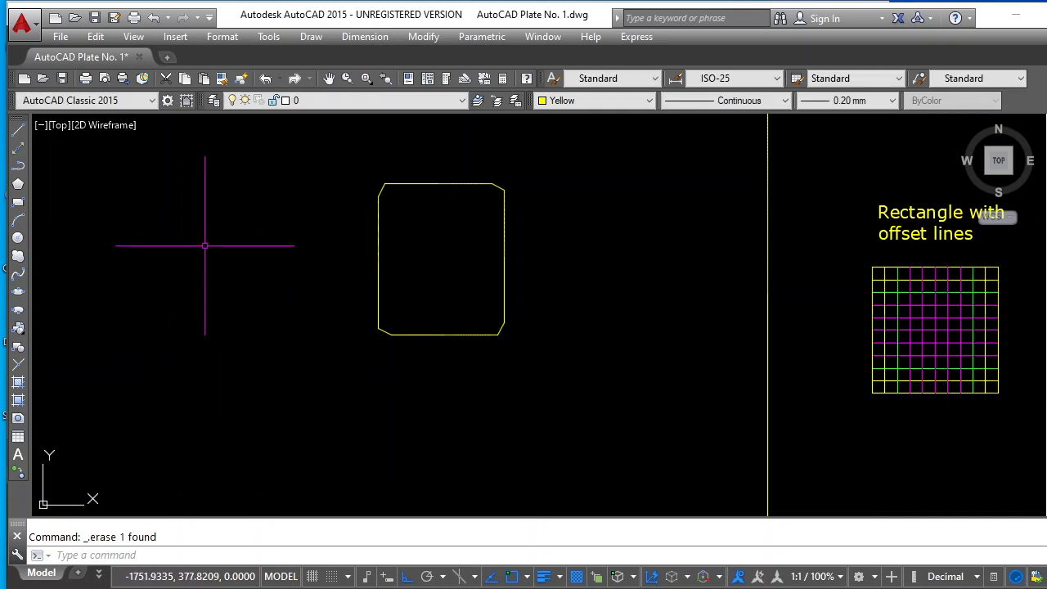
key("Escape")
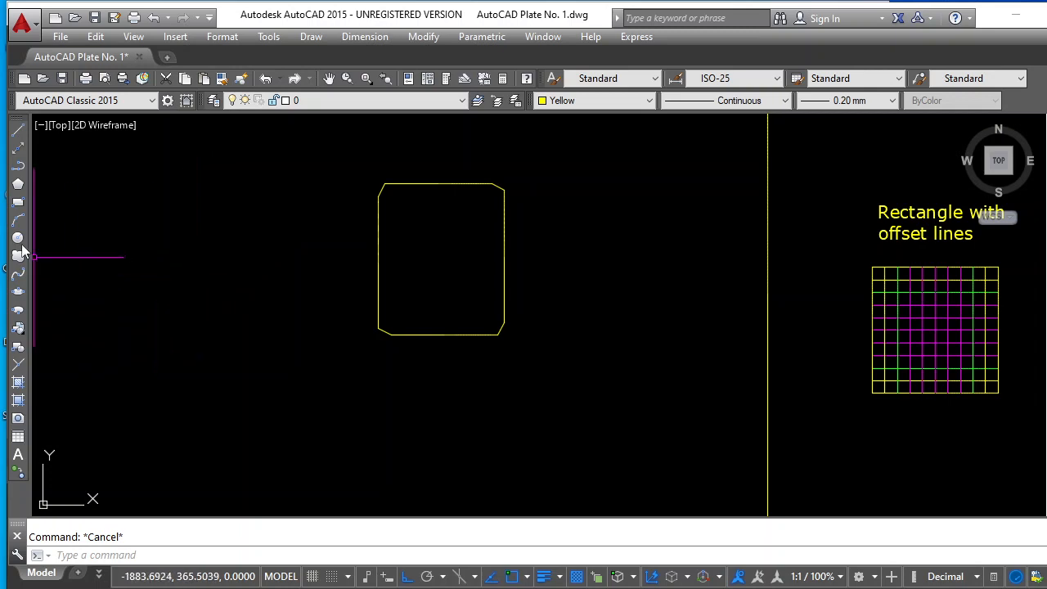
left_click(18, 202)
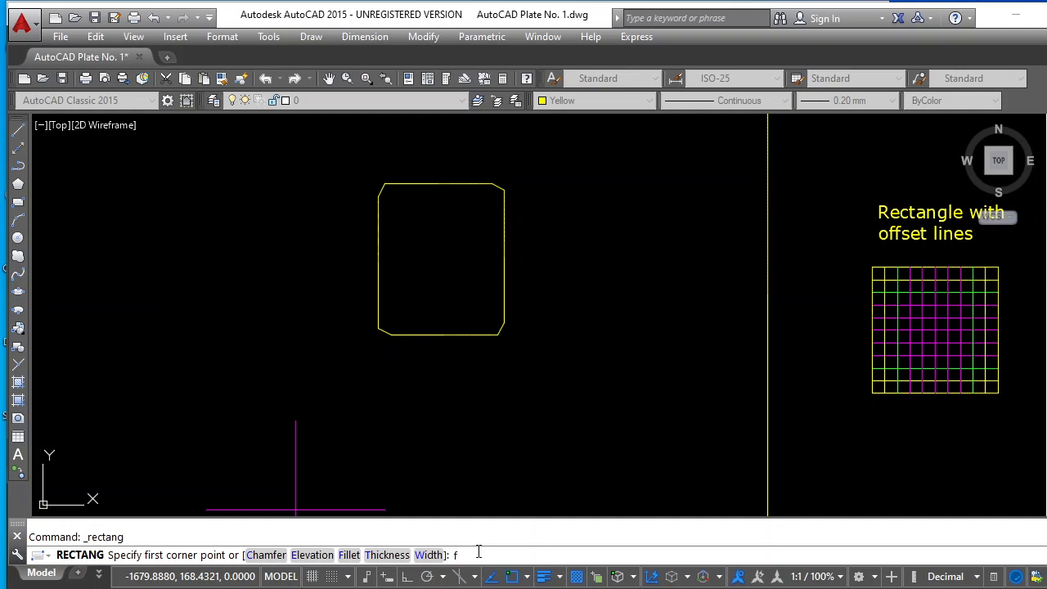
type("f")
key("Return")
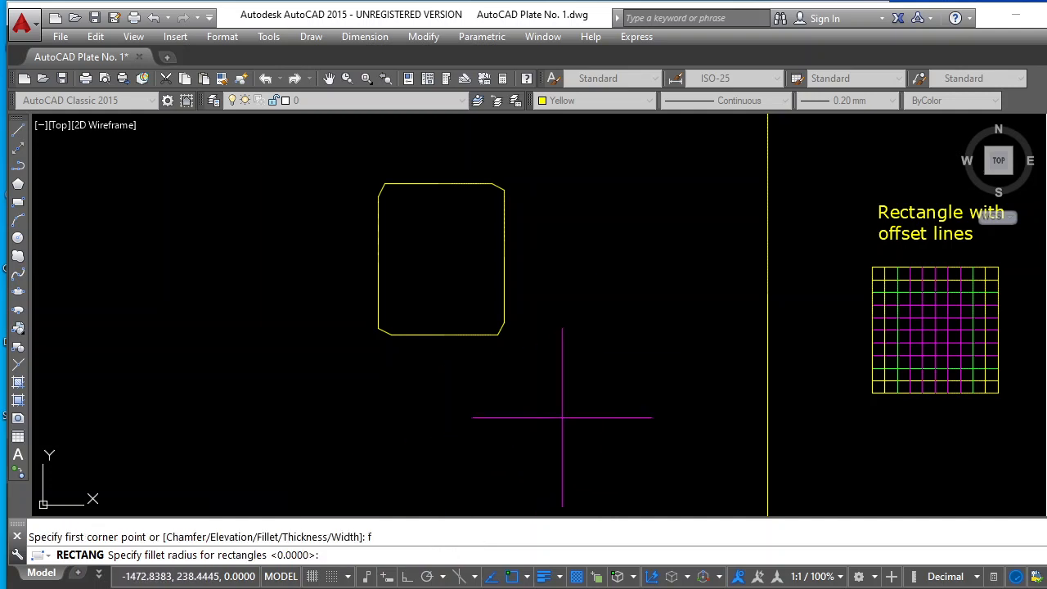
left_click(586, 336)
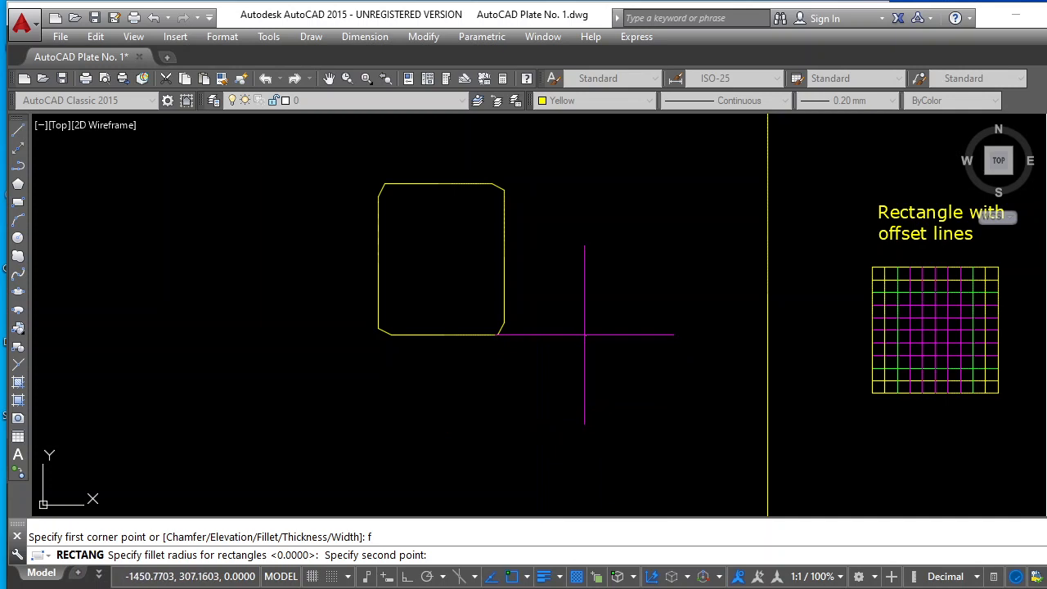
key("Escape")
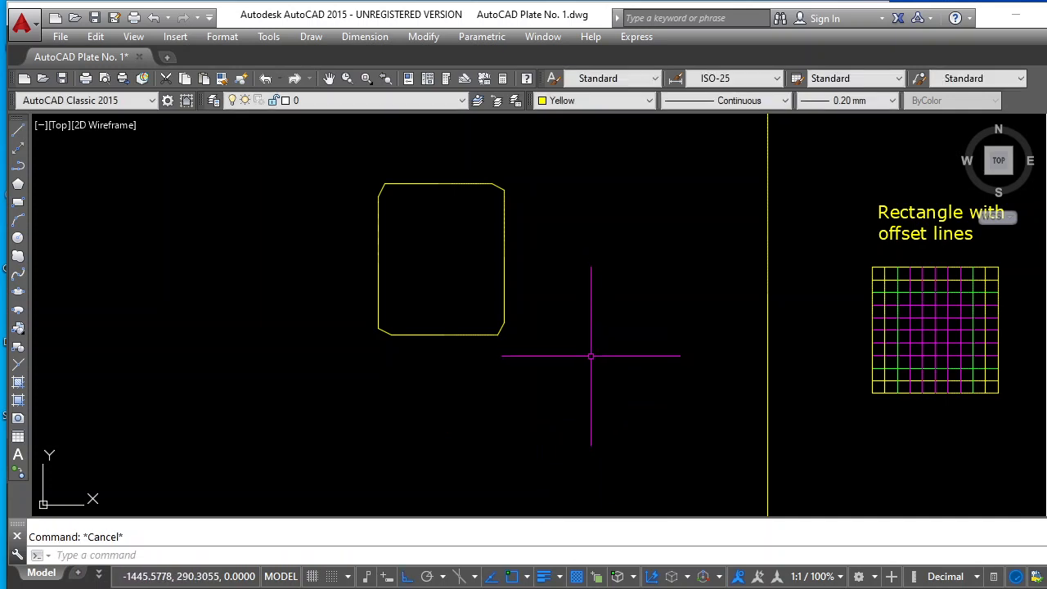
Draw a rectangle 100 wide and 120 high with fillet radius 10, left of the chamfered rectangle
left_click(18, 202)
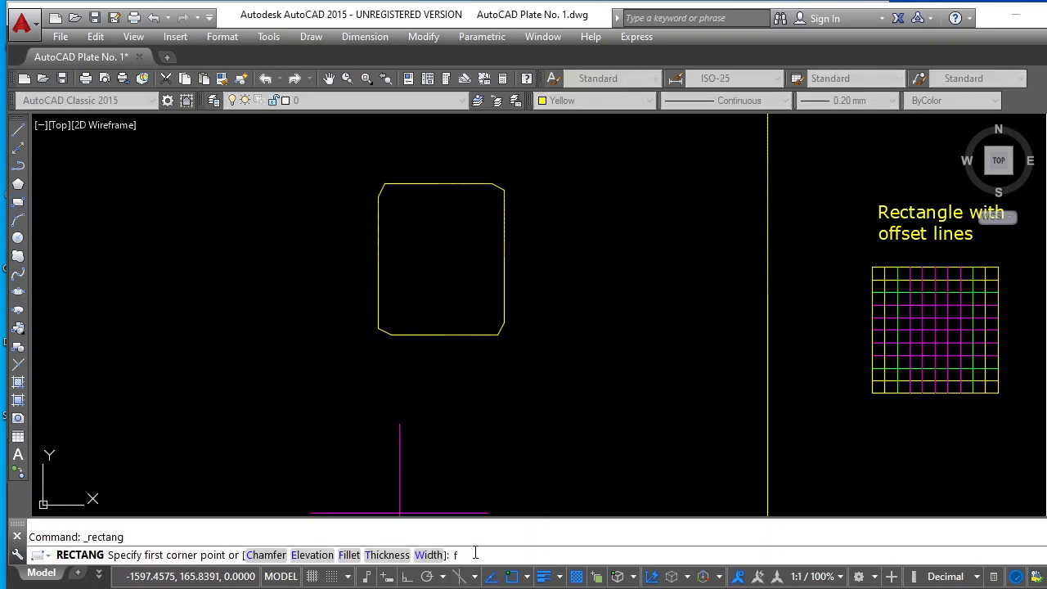
type("f")
key("Return")
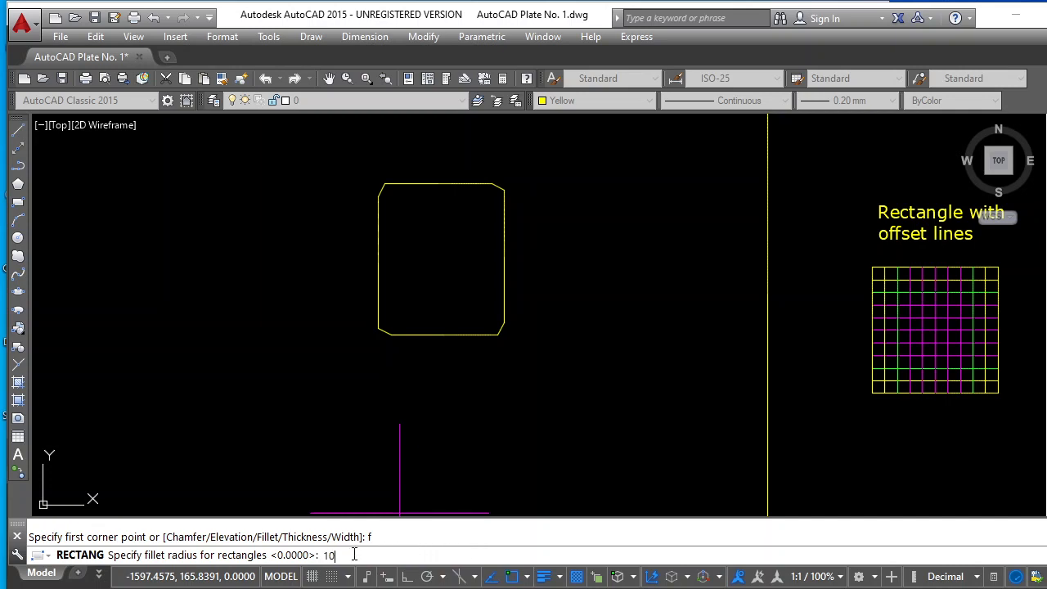
type("10")
key("Return")
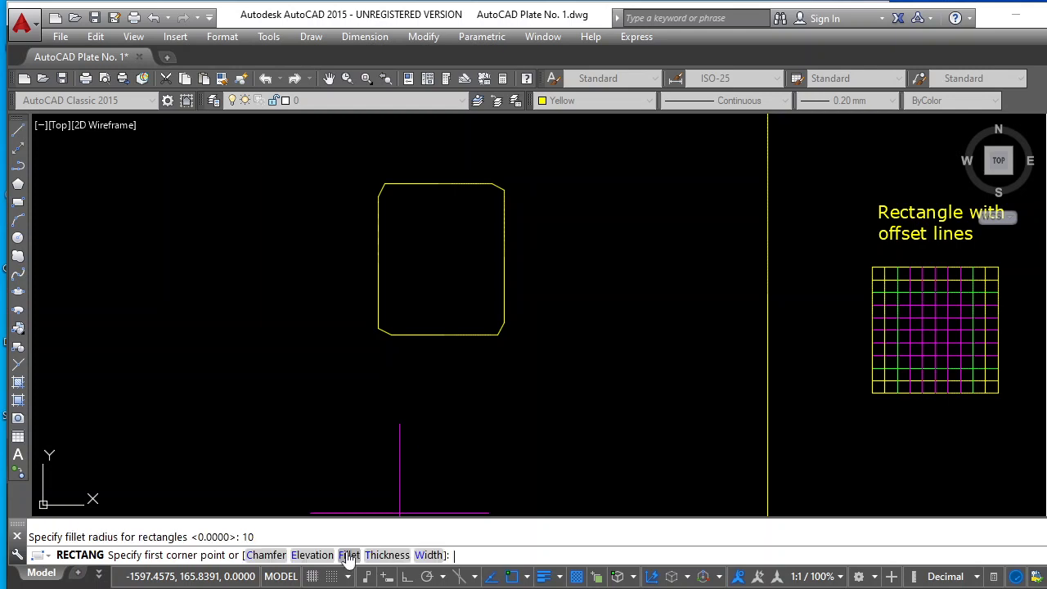
left_click(177, 338)
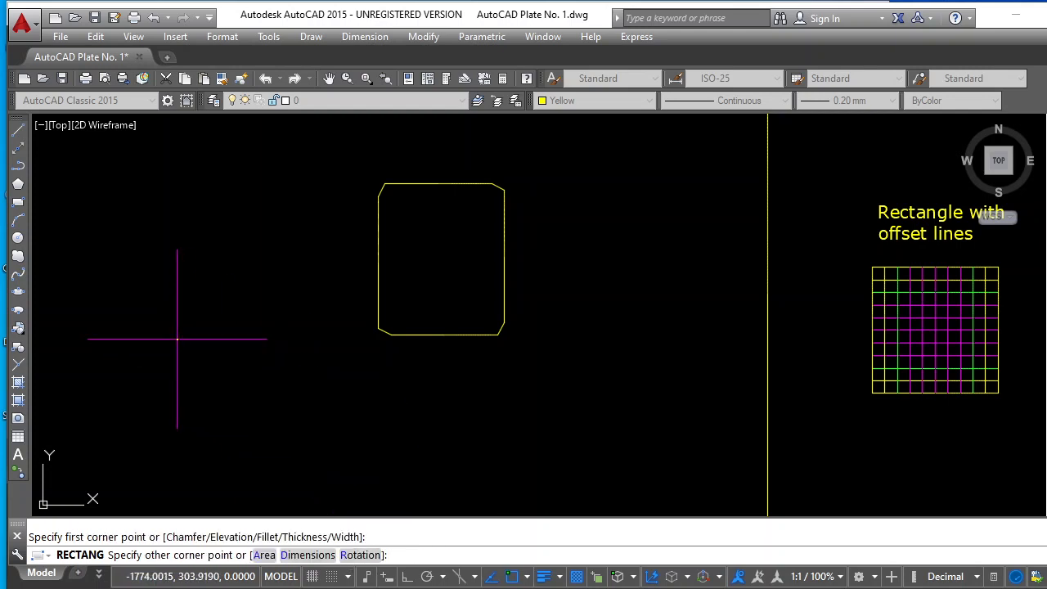
middle_click(259, 257)
type("@")
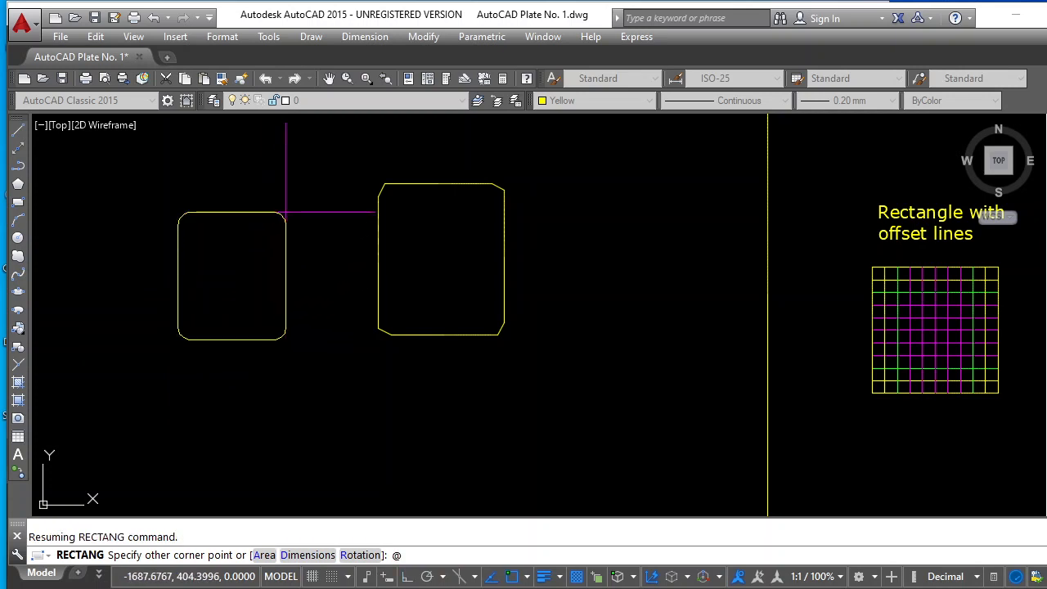
type("100,120")
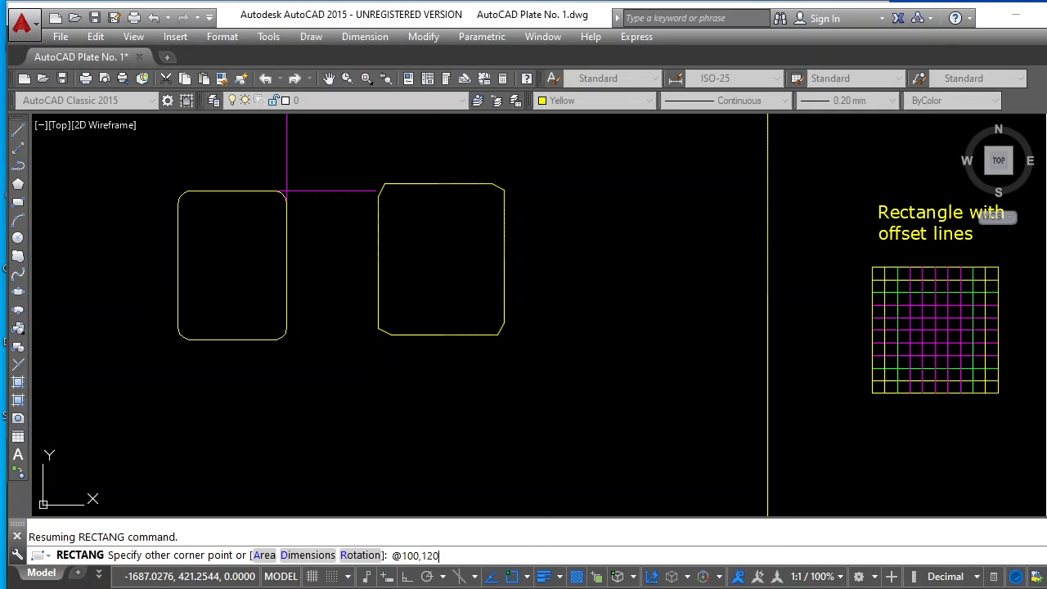
key("Return")
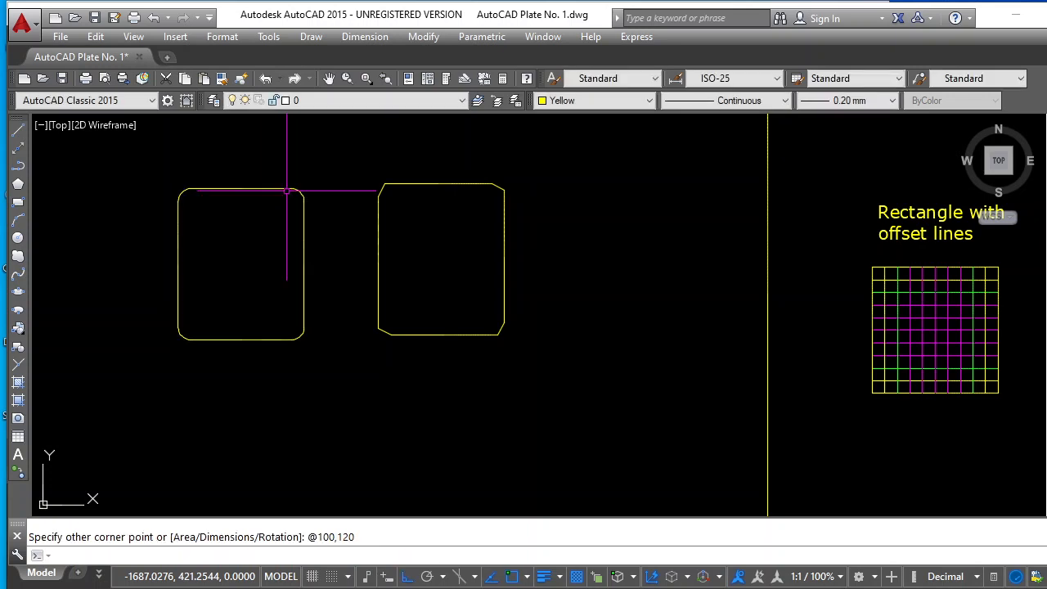
Set the current object color to Cyan
scroll(292, 253, "down", 3)
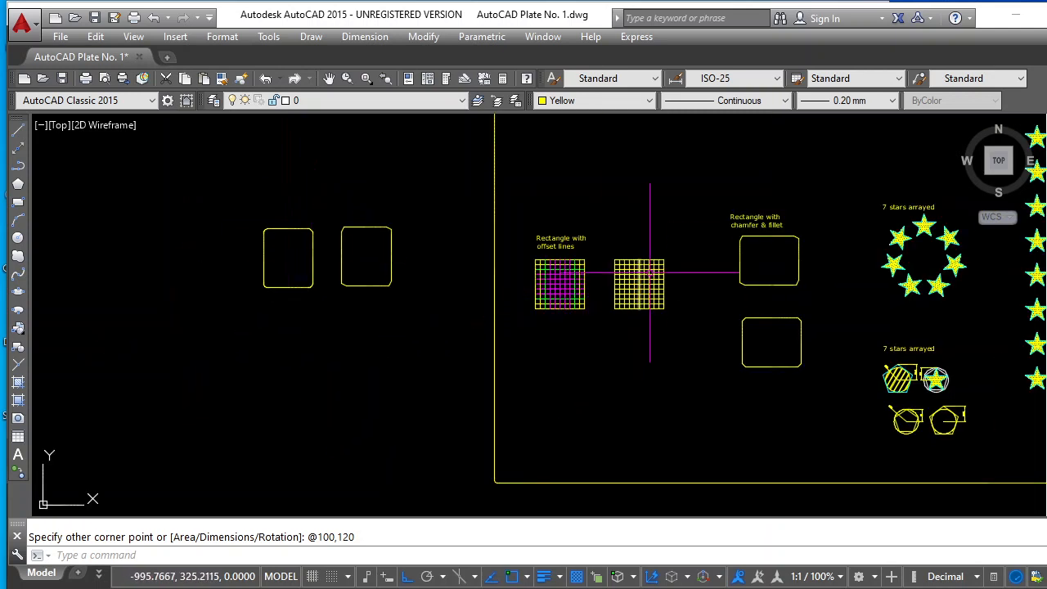
scroll(309, 339, "up", 2)
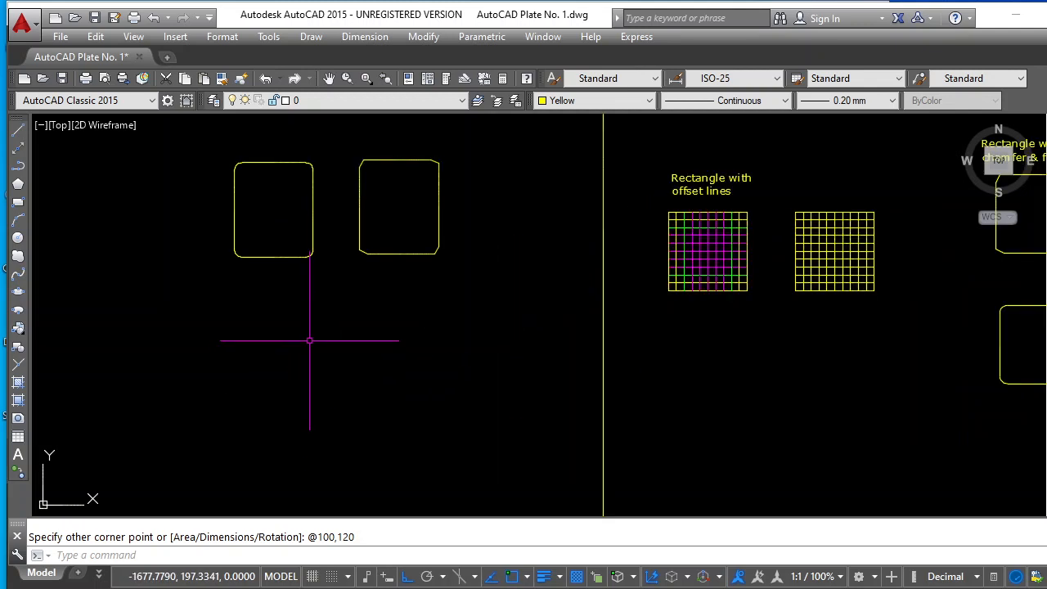
scroll(856, 373, "up", 2)
scroll(856, 381, "down", 2)
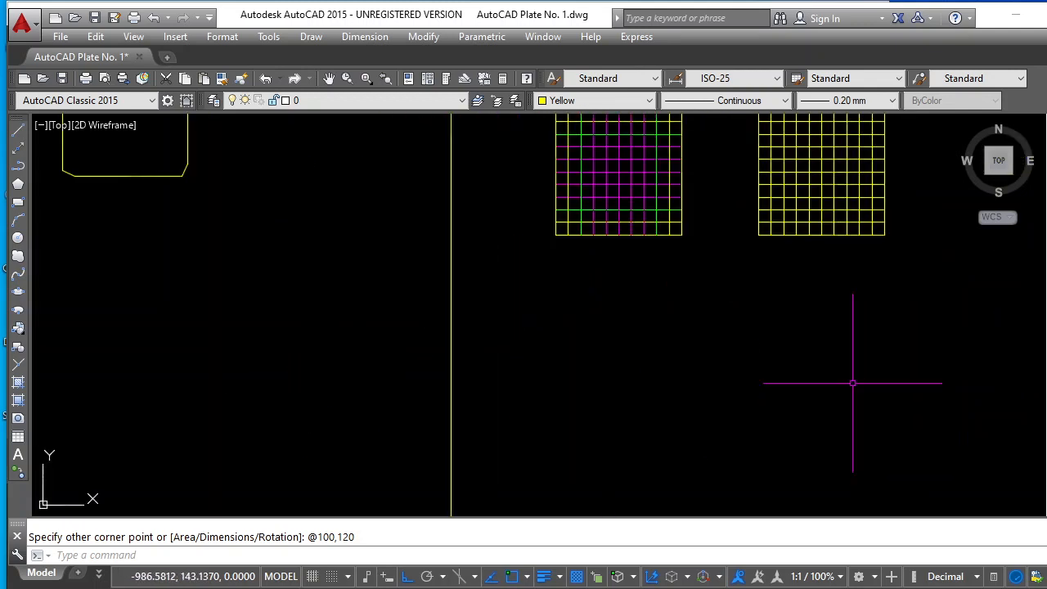
scroll(283, 435, "up", 4)
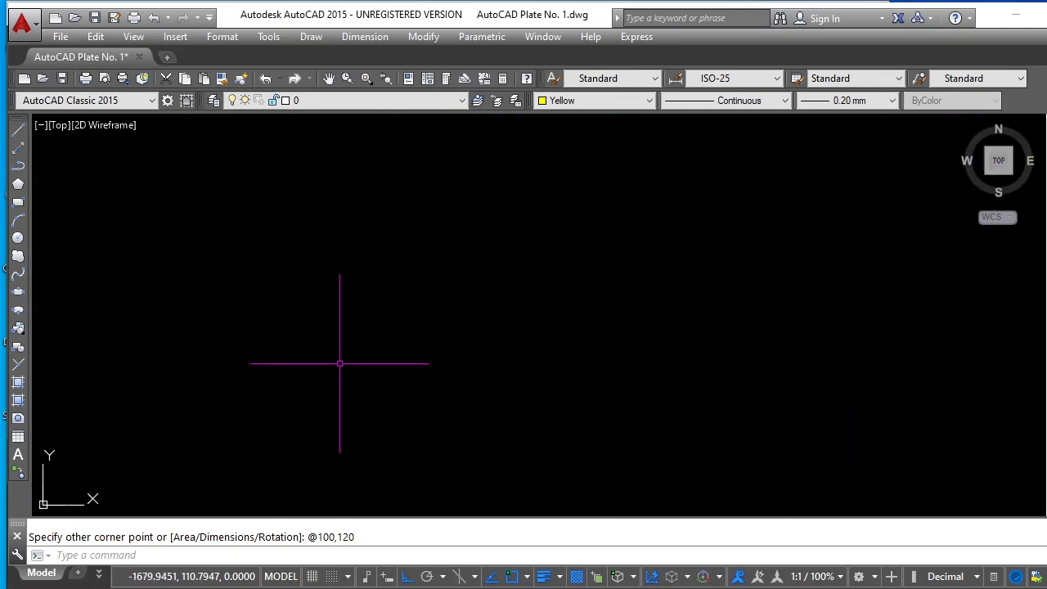
scroll(338, 362, "down", 4)
scroll(265, 395, "up", 2)
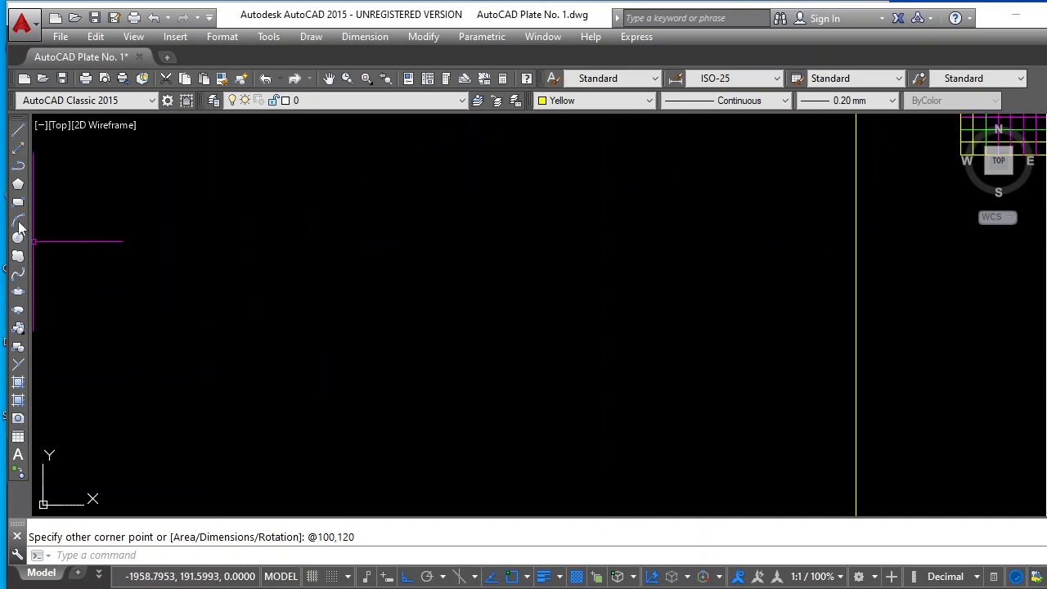
left_click(649, 101)
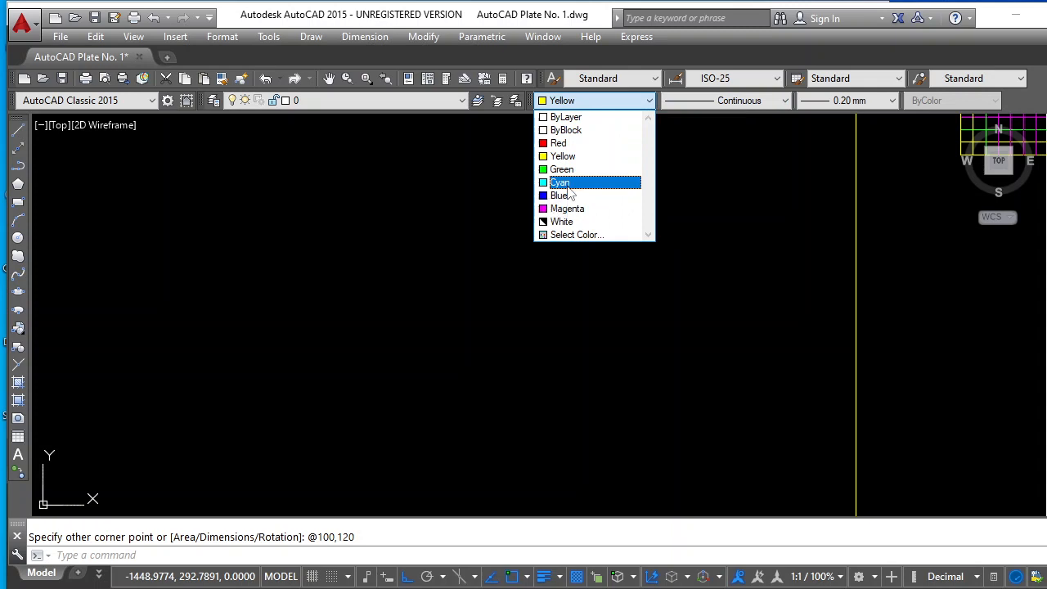
left_click(573, 210)
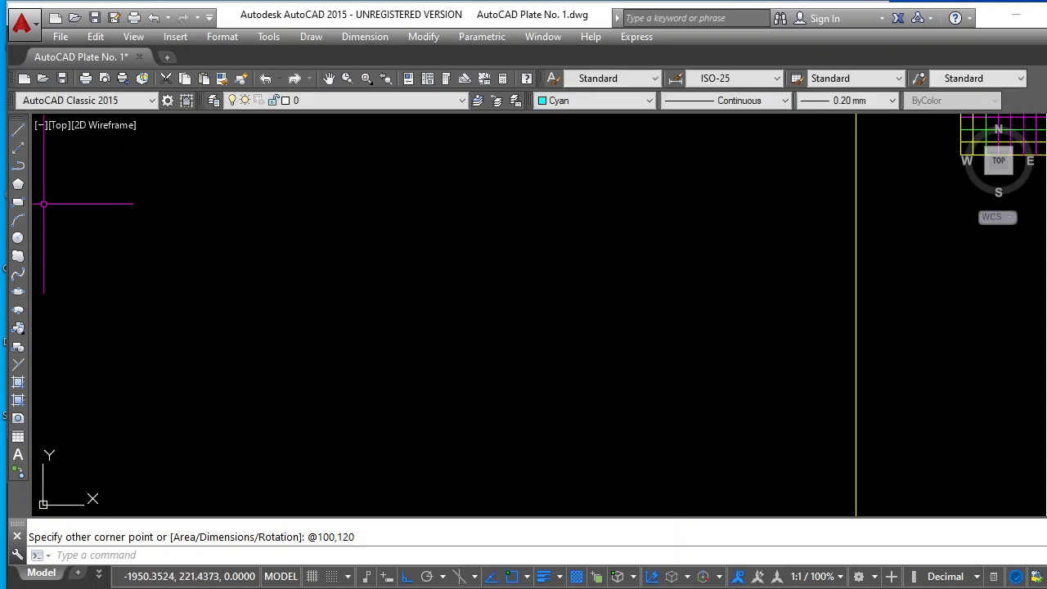
Draw a vertical line 100 long in the empty area below the two rectangles, outside the plate border
left_click(19, 131)
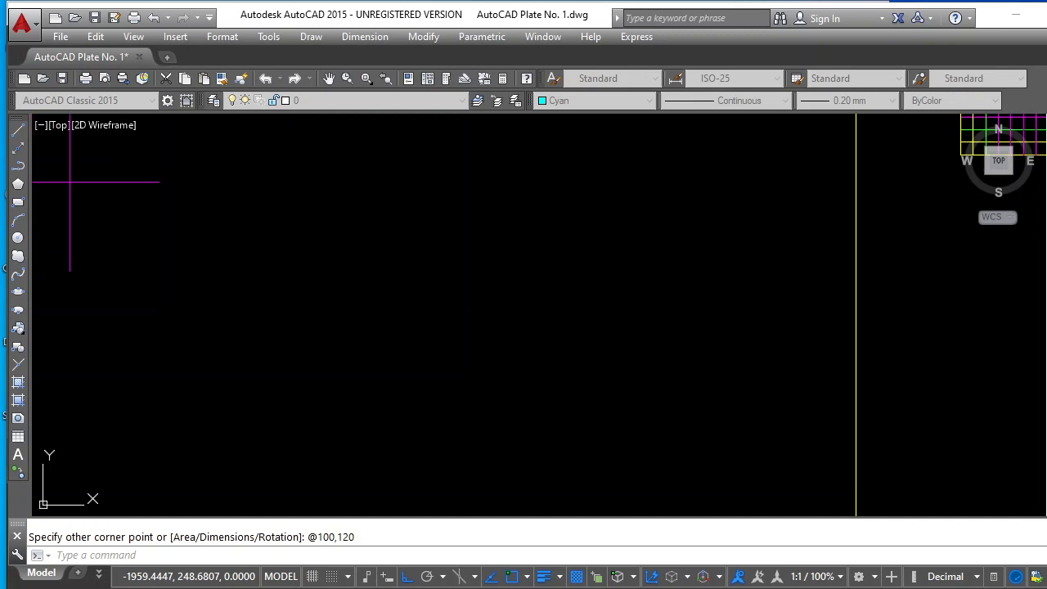
left_click(318, 194)
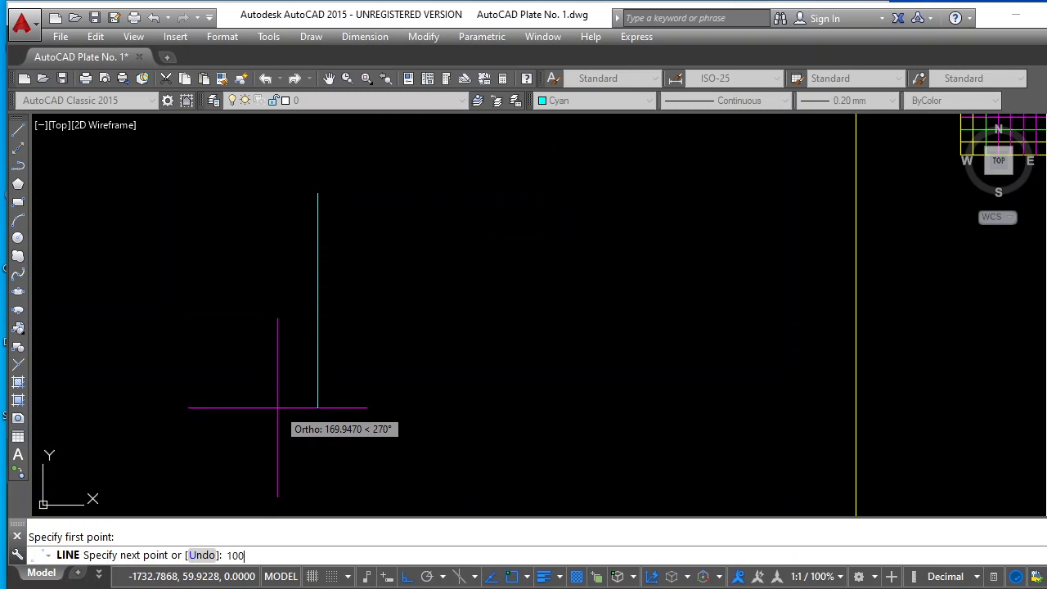
key("Return")
key("Return")
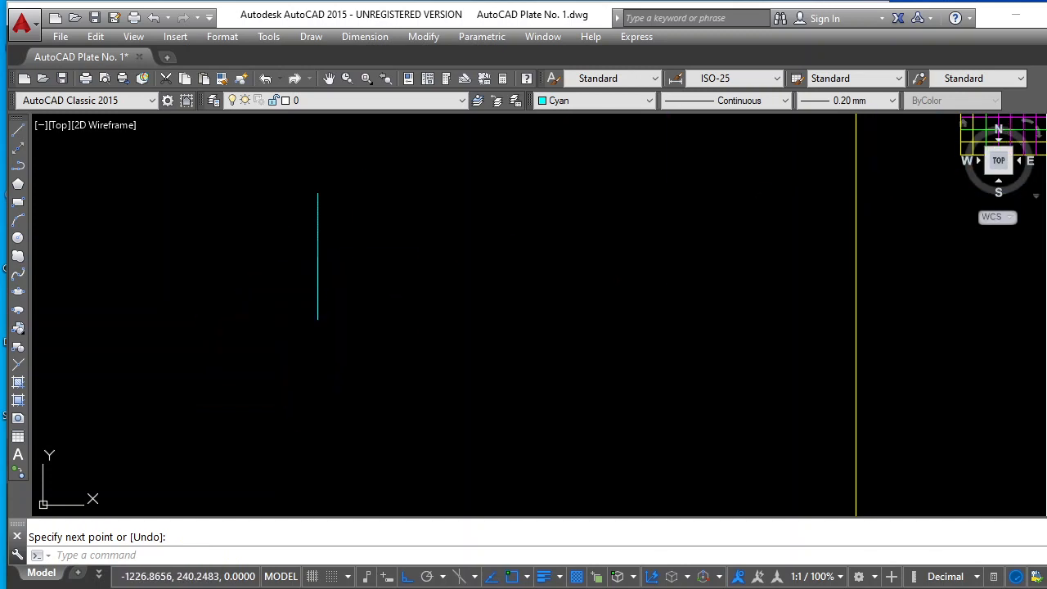
key("Escape")
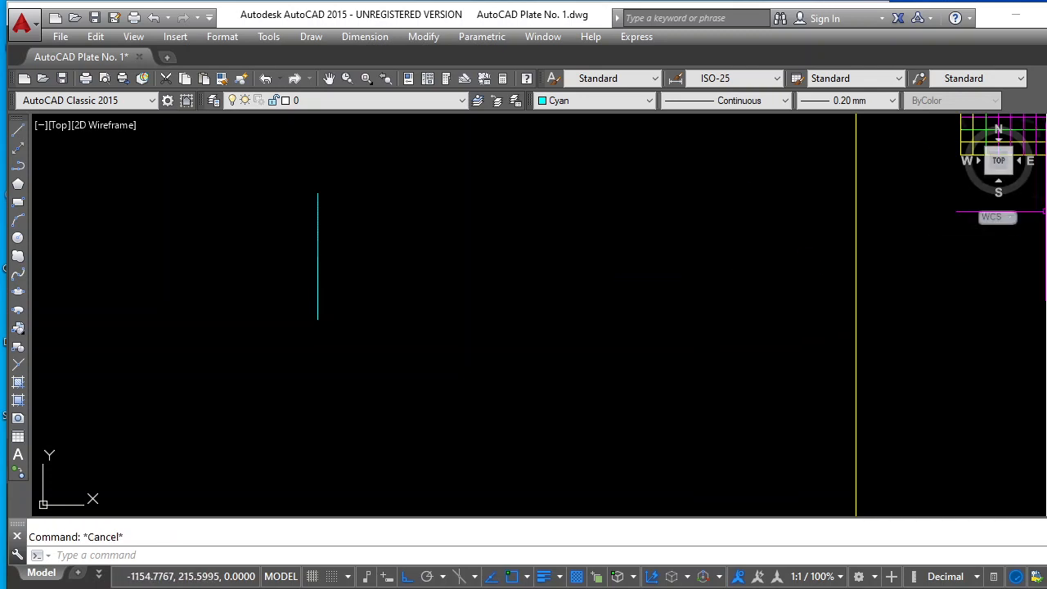
Offset the cyan vertical line to its right by 10, and offset that new line another 10 to the right
type("o")
key("Return")
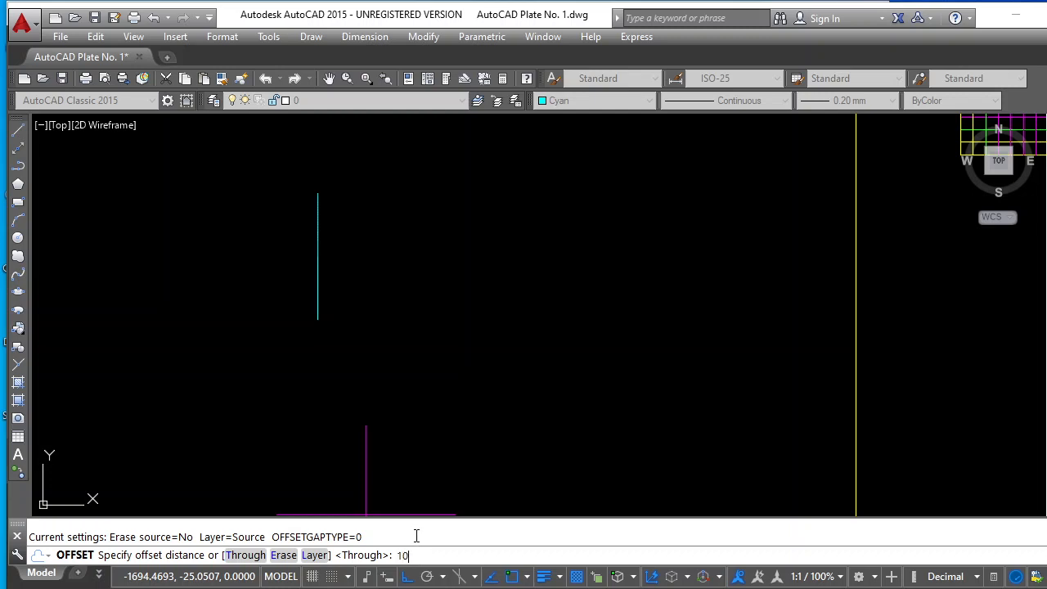
key("Return")
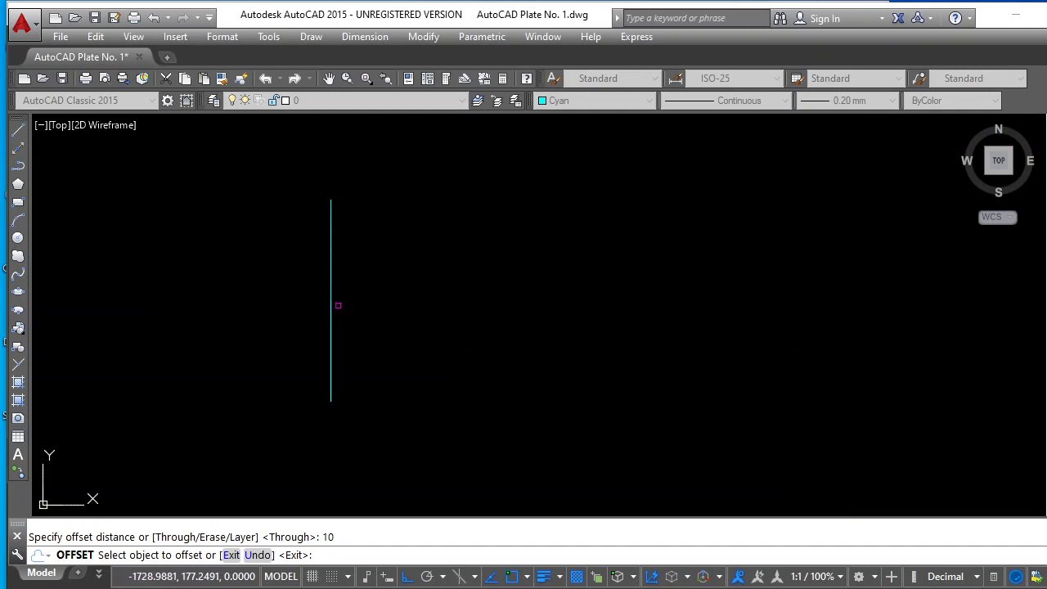
left_click(335, 306)
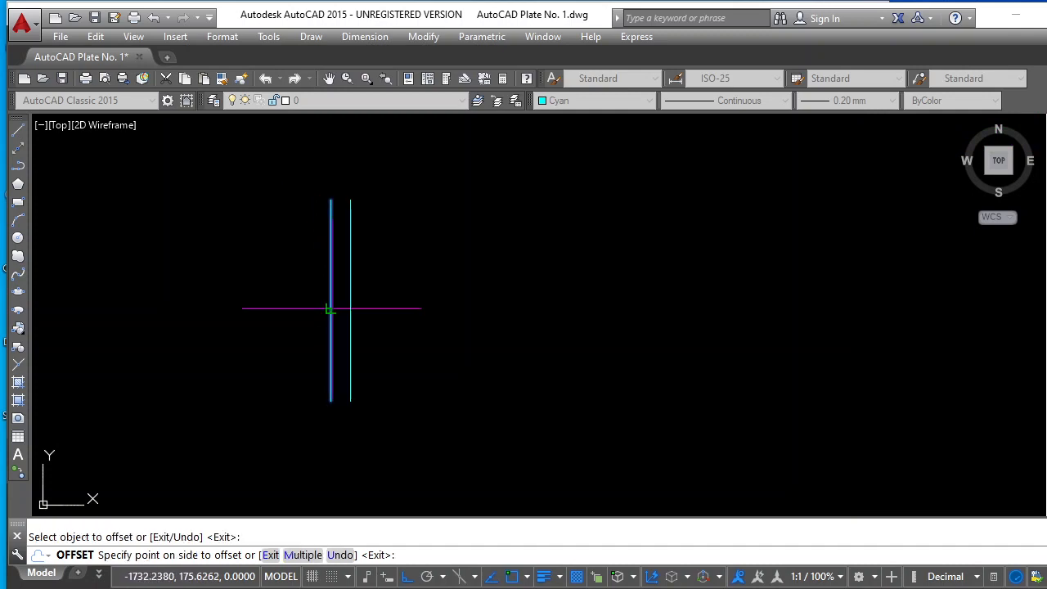
left_click(426, 310)
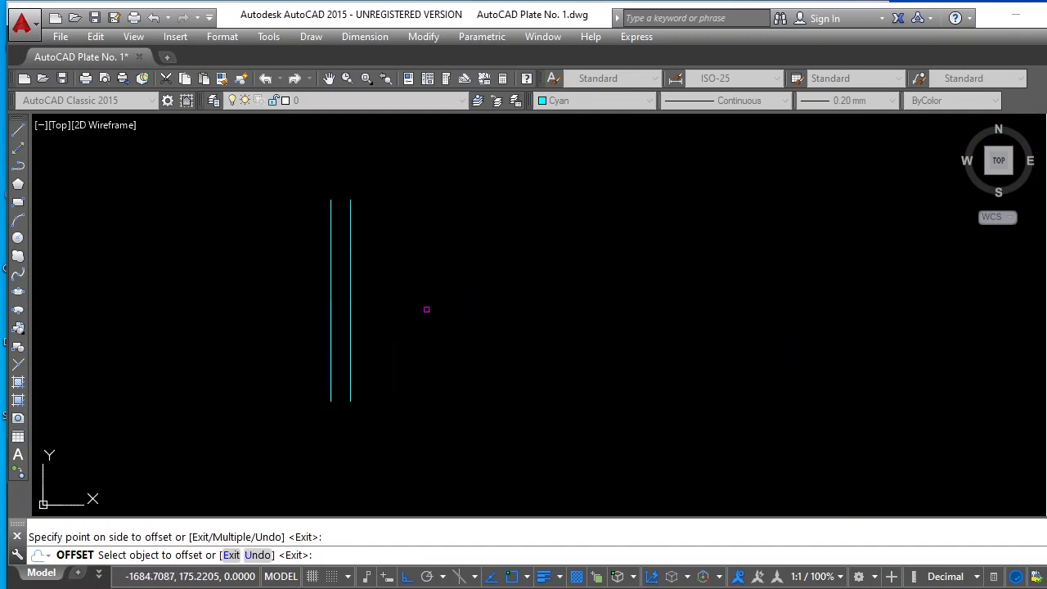
left_click(351, 312)
left_click(476, 313)
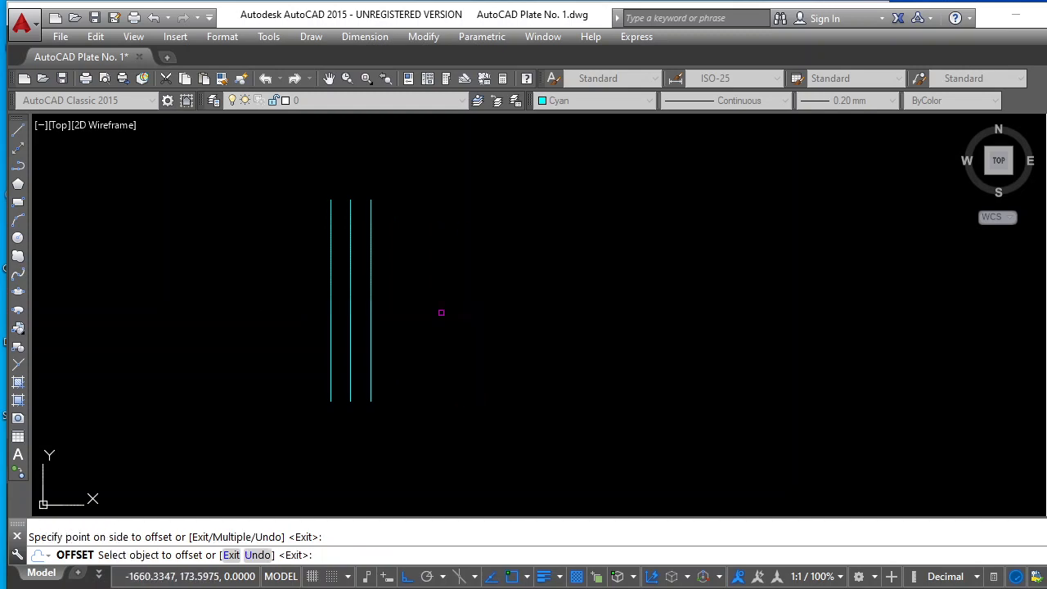
Offset the original cyan line to its left by 10, and offset that new line another 10 further left
left_click(332, 325)
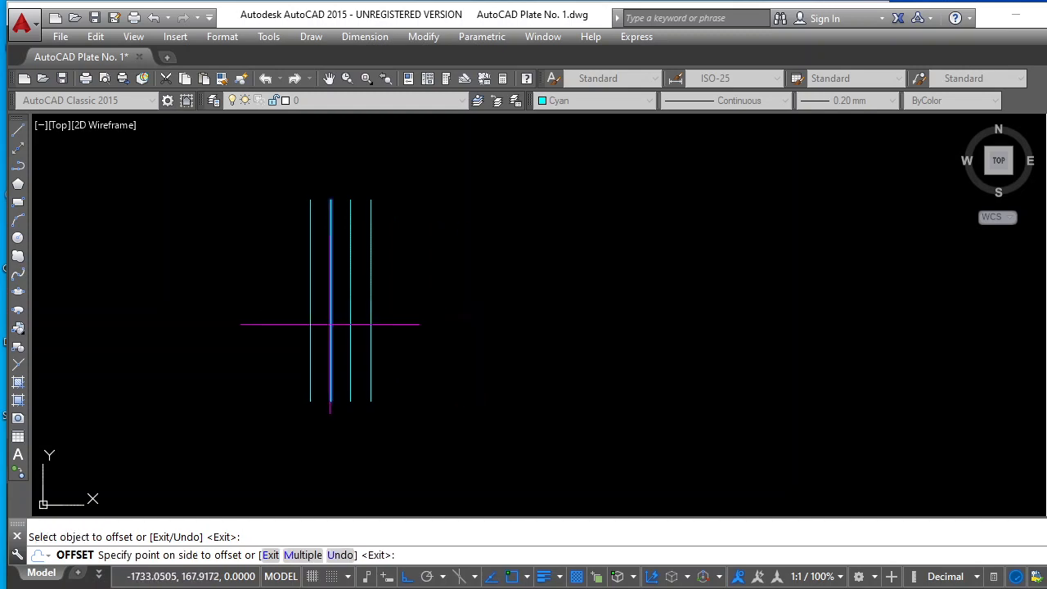
left_click(216, 316)
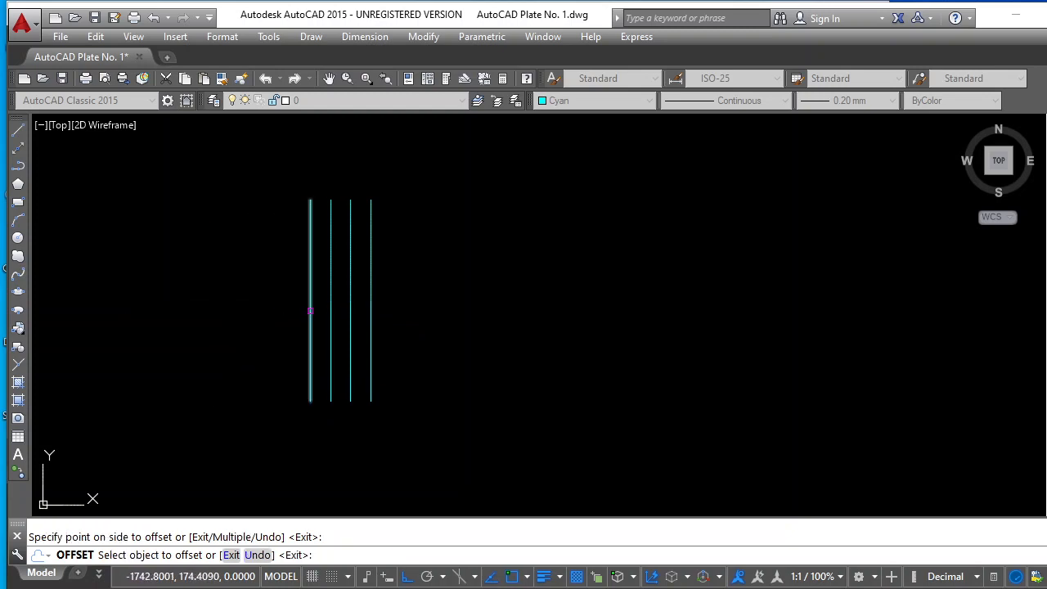
left_click(310, 310)
left_click(236, 318)
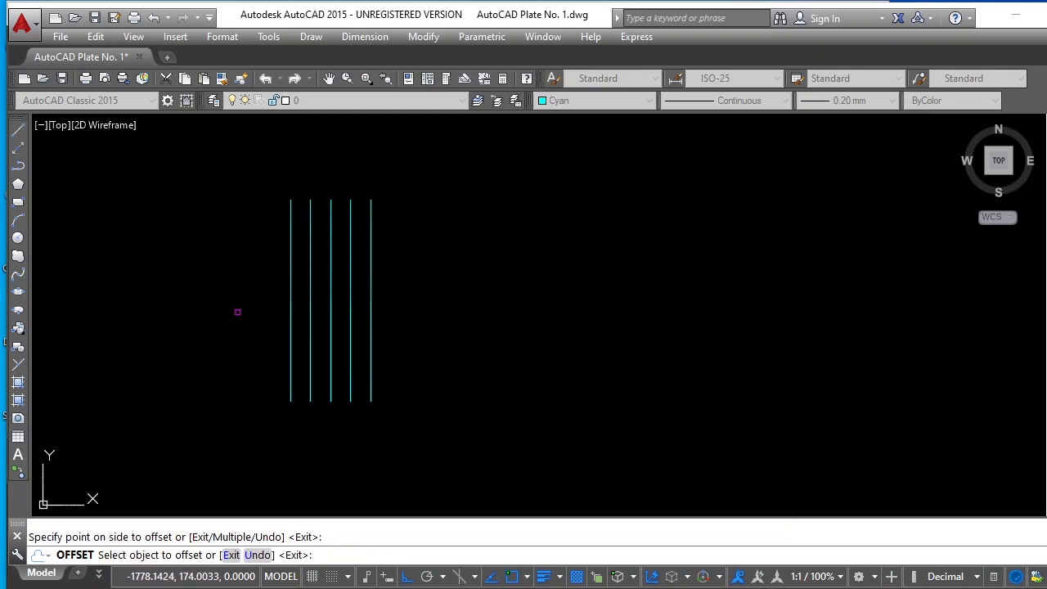
key("Escape")
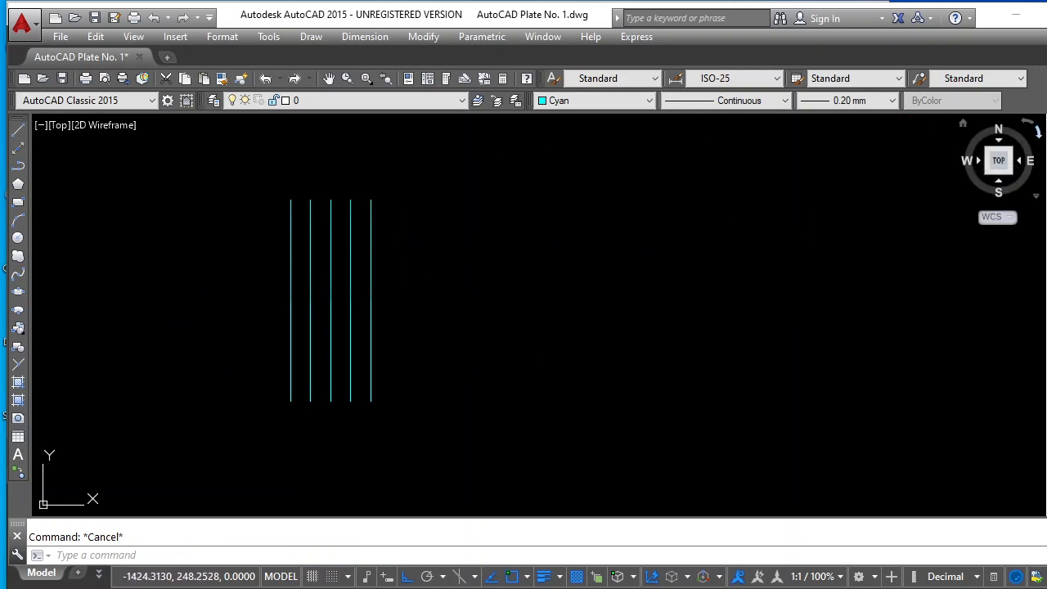
Copy the four lines right of the leftmost one twice, 40 and 80 units to the right, to make 13 evenly spaced lines
left_click(1046, 148)
left_click(405, 187)
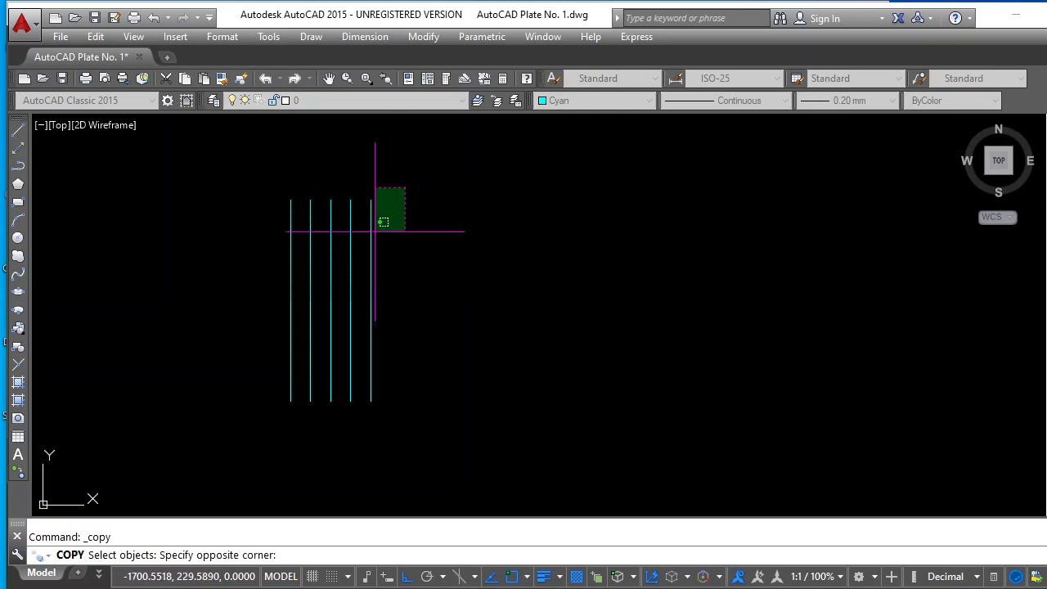
left_click(303, 333)
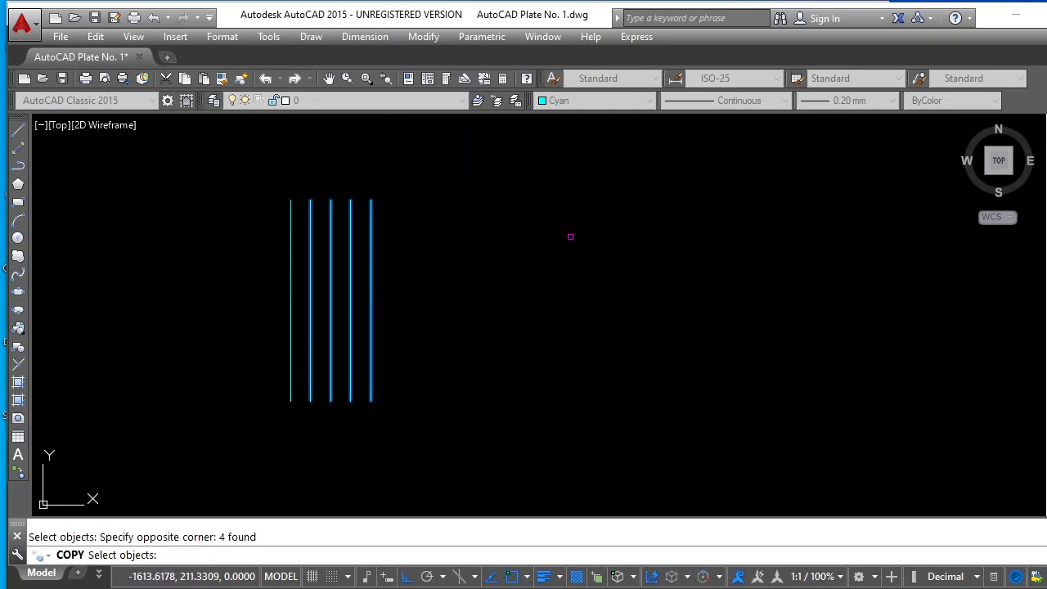
key("Return")
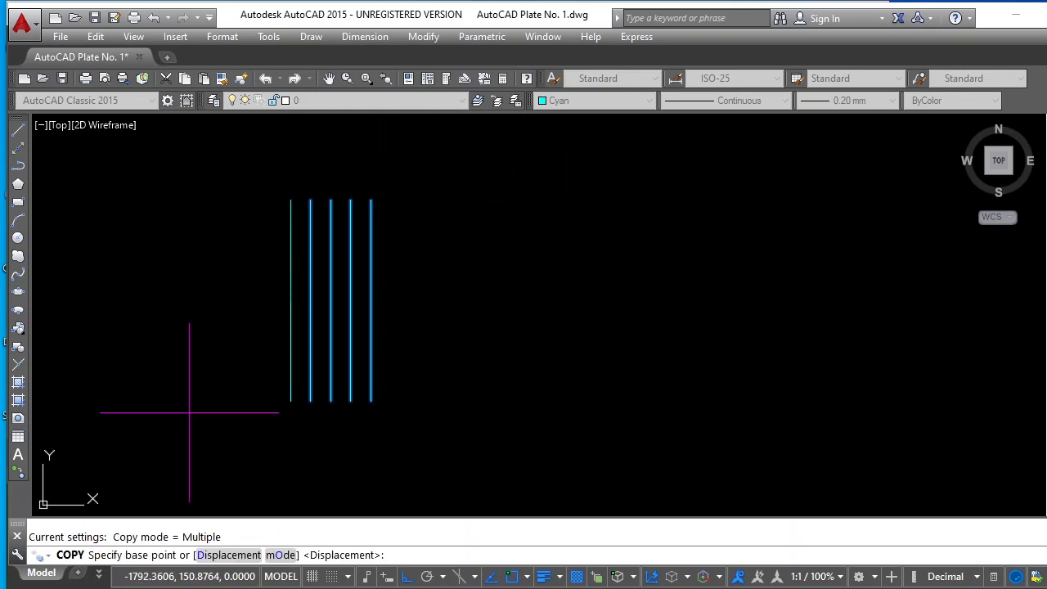
left_click(291, 199)
left_click(372, 199)
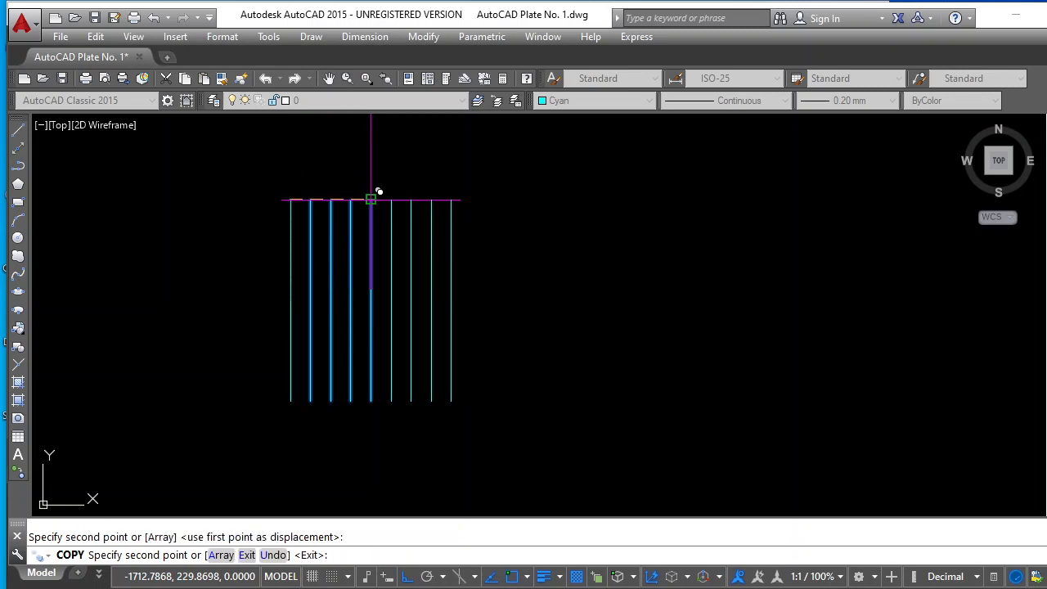
left_click(451, 199)
key("Escape")
scroll(591, 196, "down", 3)
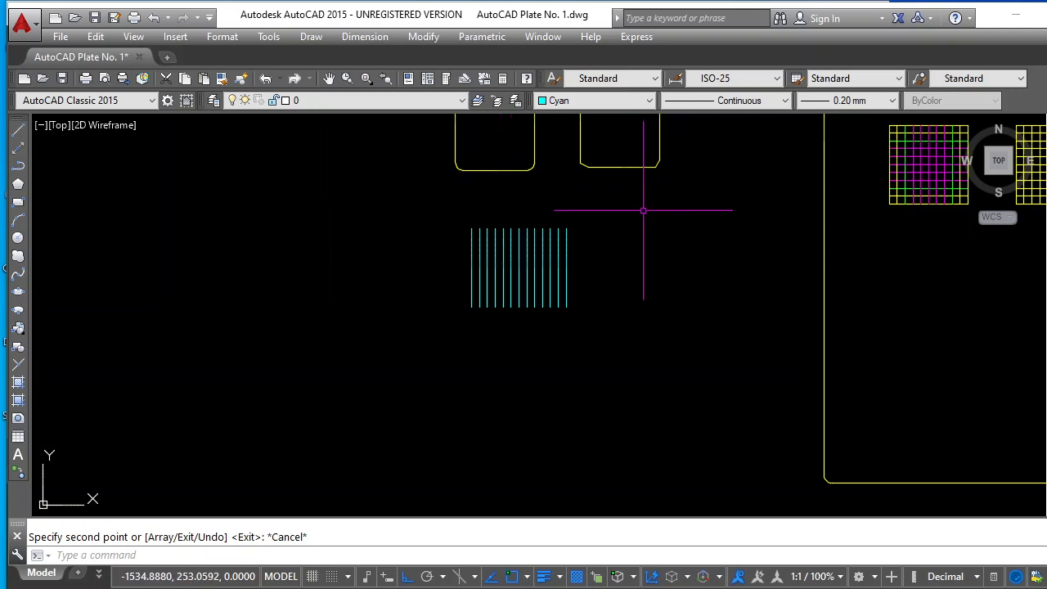
scroll(634, 200, "up", 1)
scroll(728, 295, "up", 1)
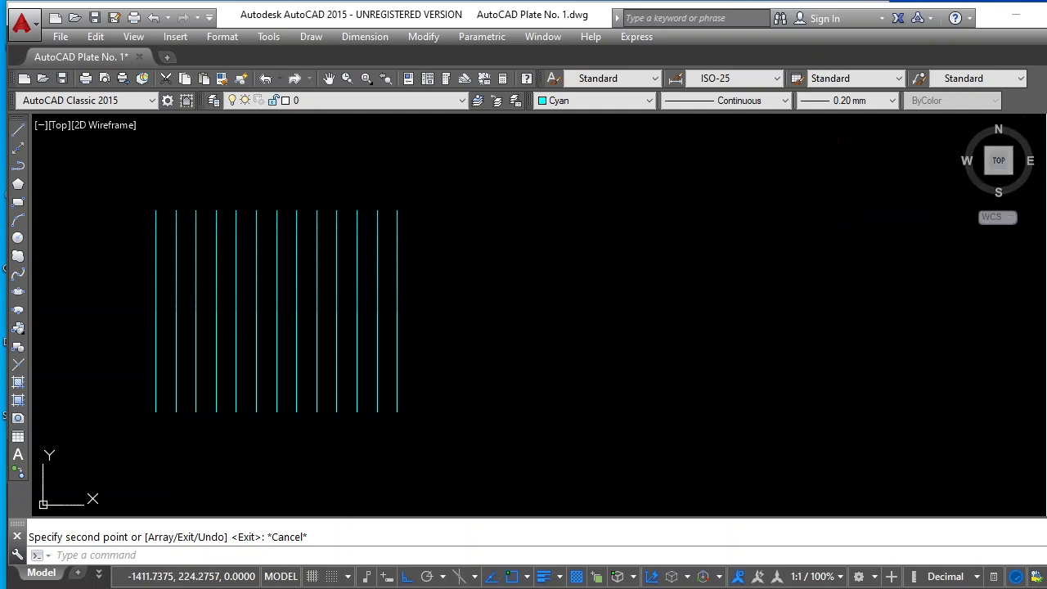
key("Escape")
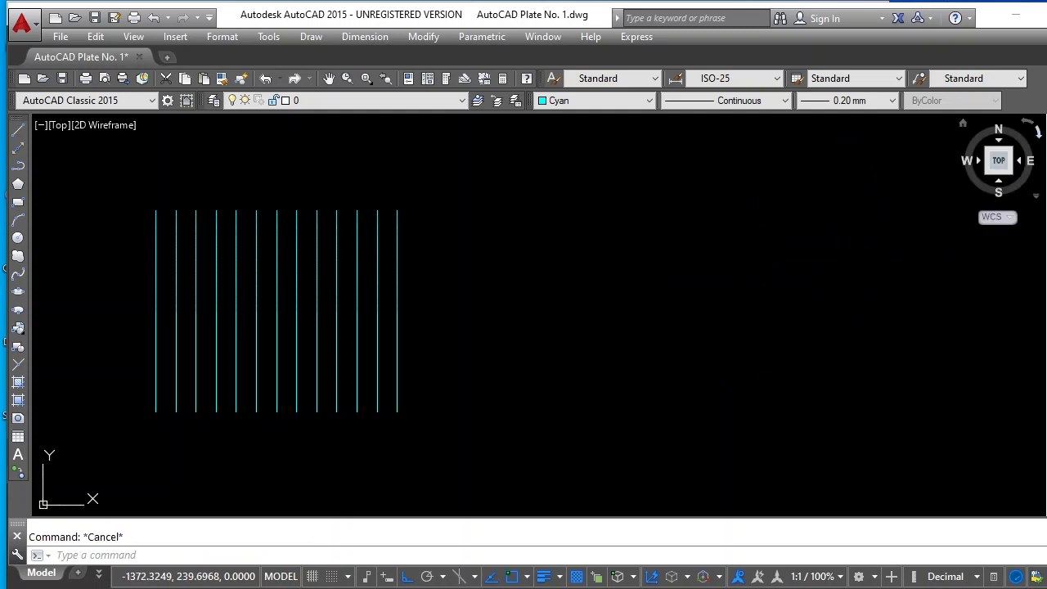
left_click(1046, 148)
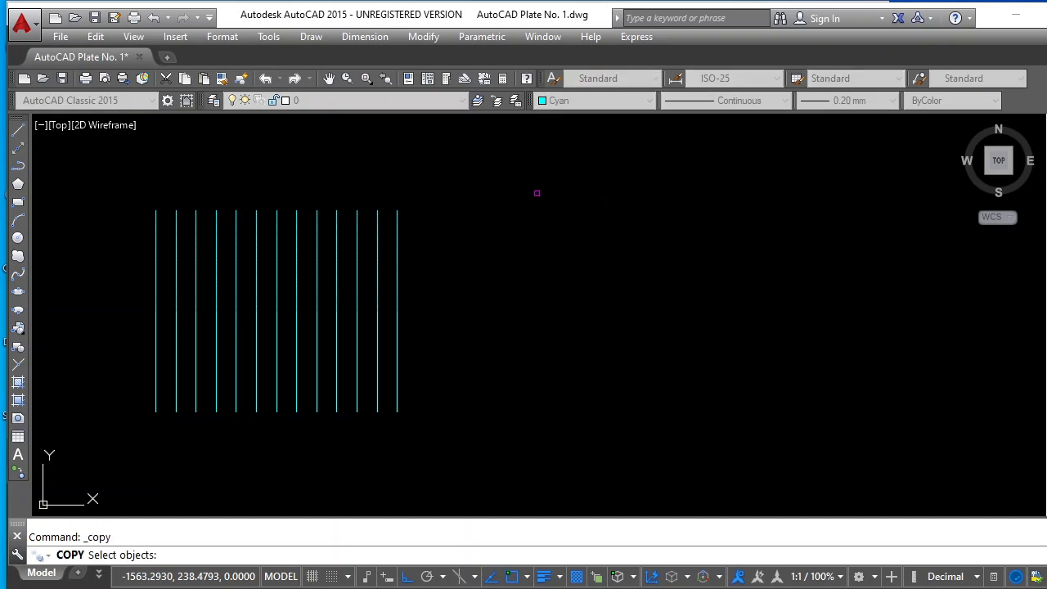
left_click(457, 200)
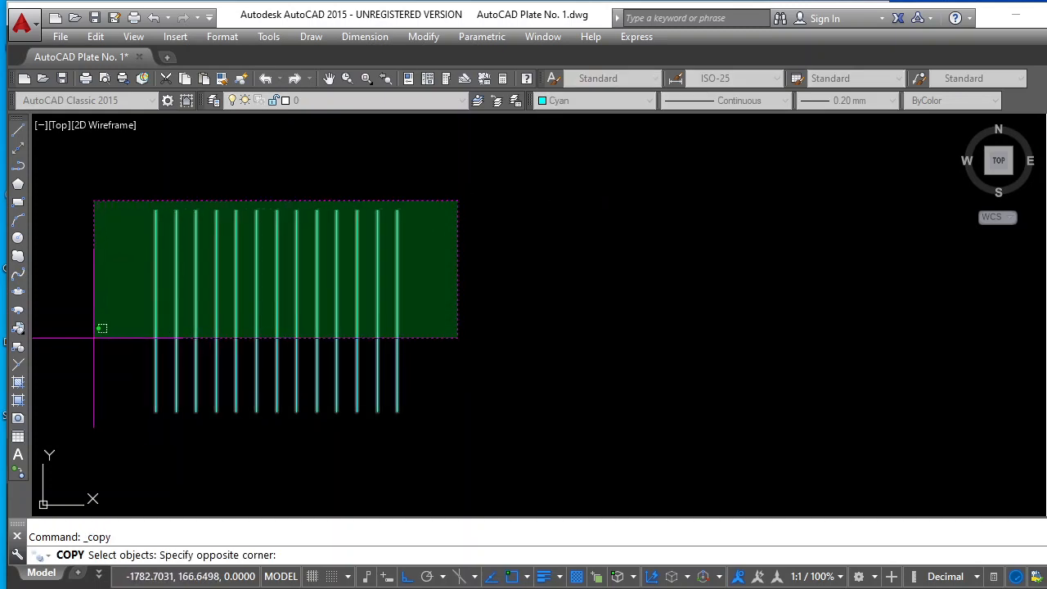
left_click(118, 332)
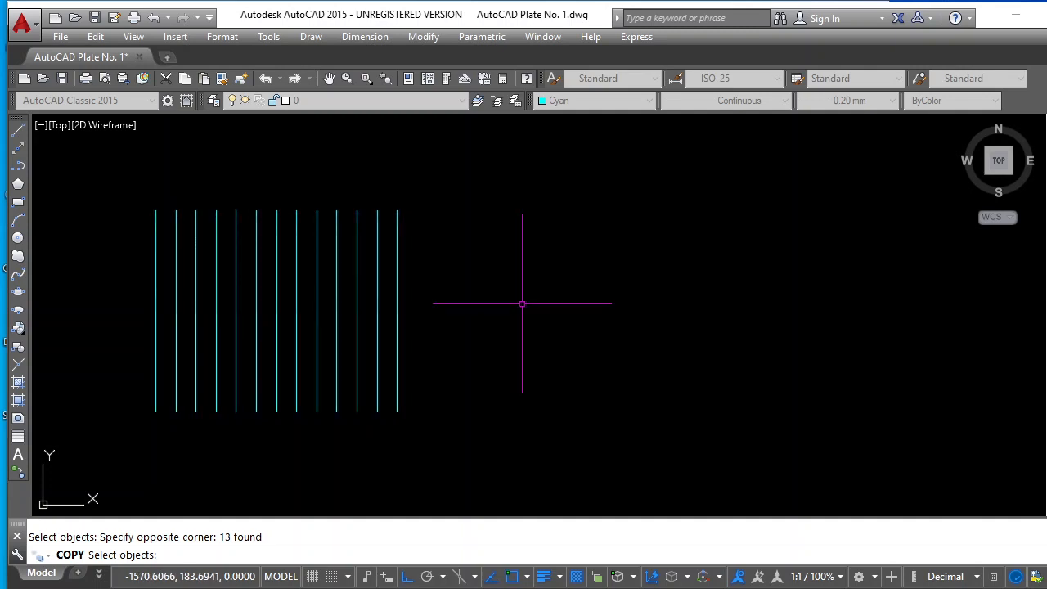
key("Escape")
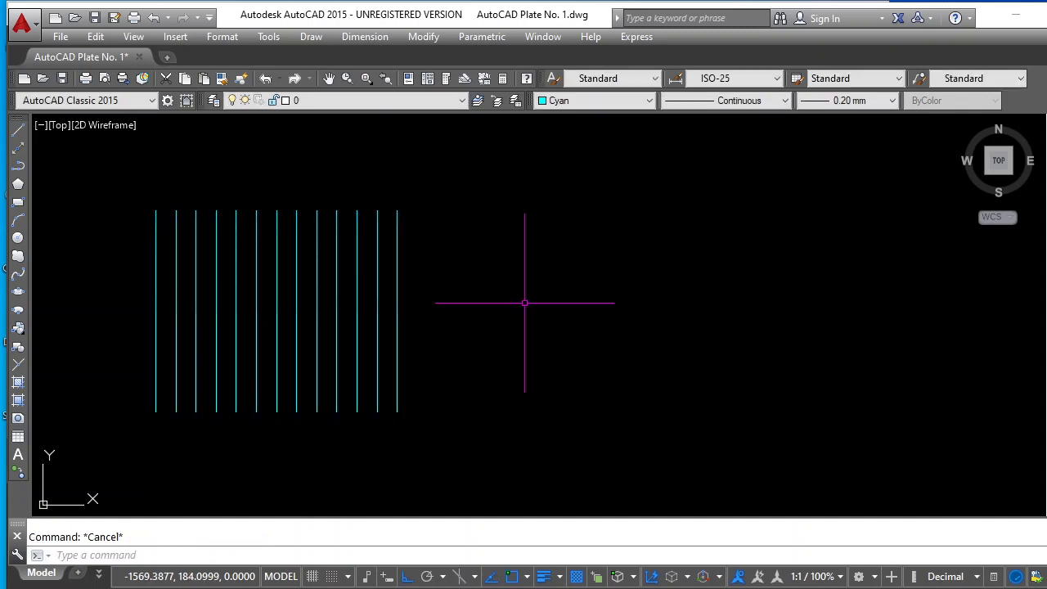
left_click(1046, 153)
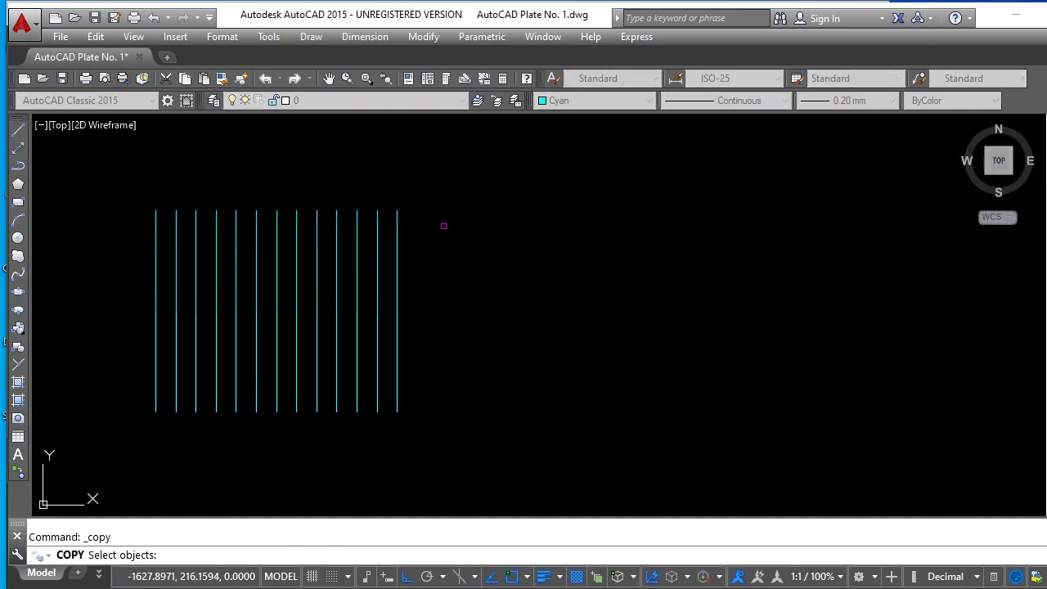
left_click(455, 177)
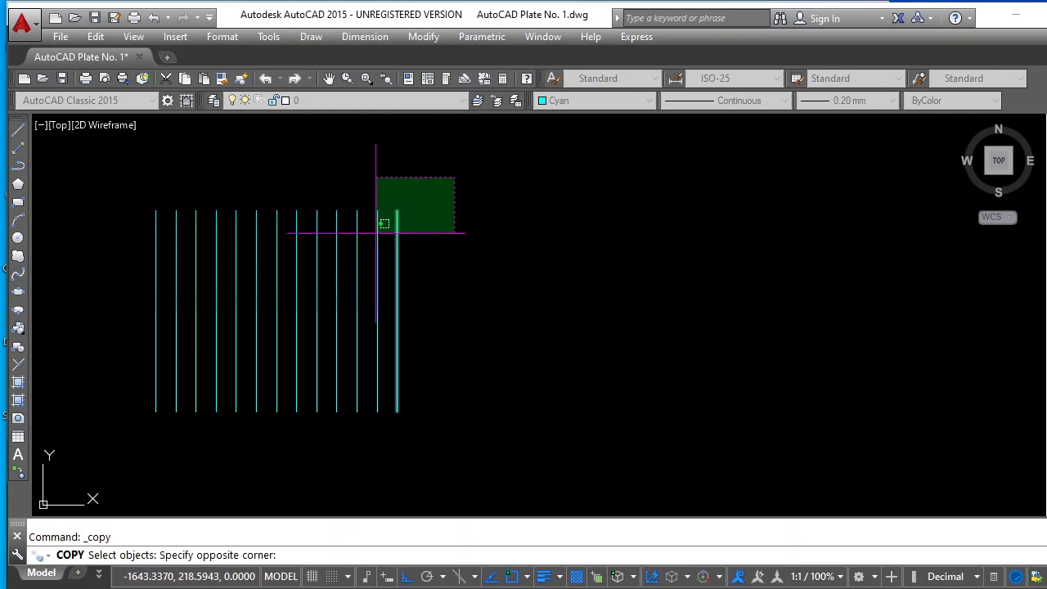
left_click(132, 260)
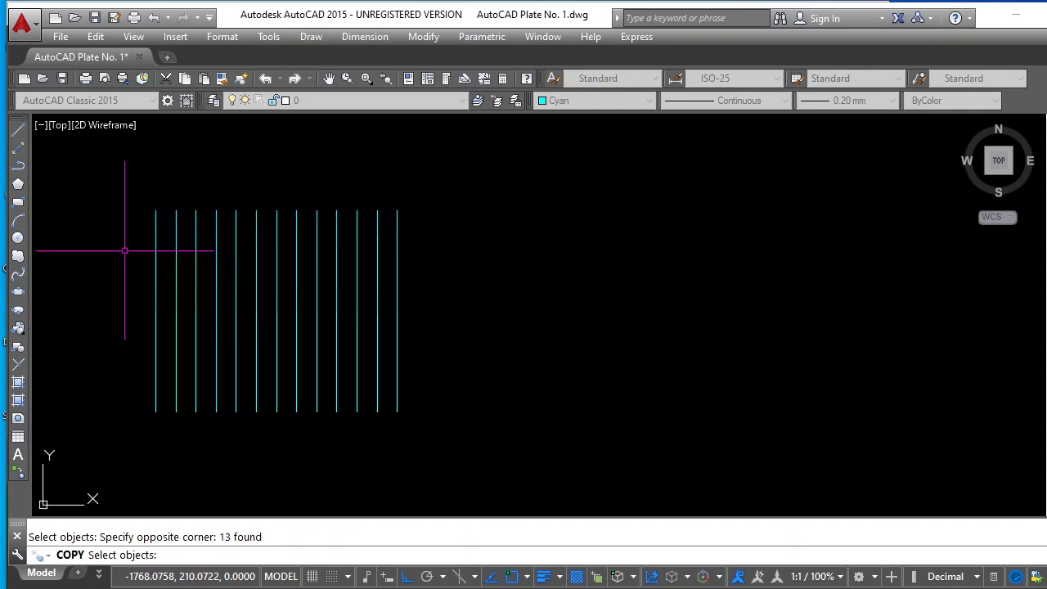
key("Escape")
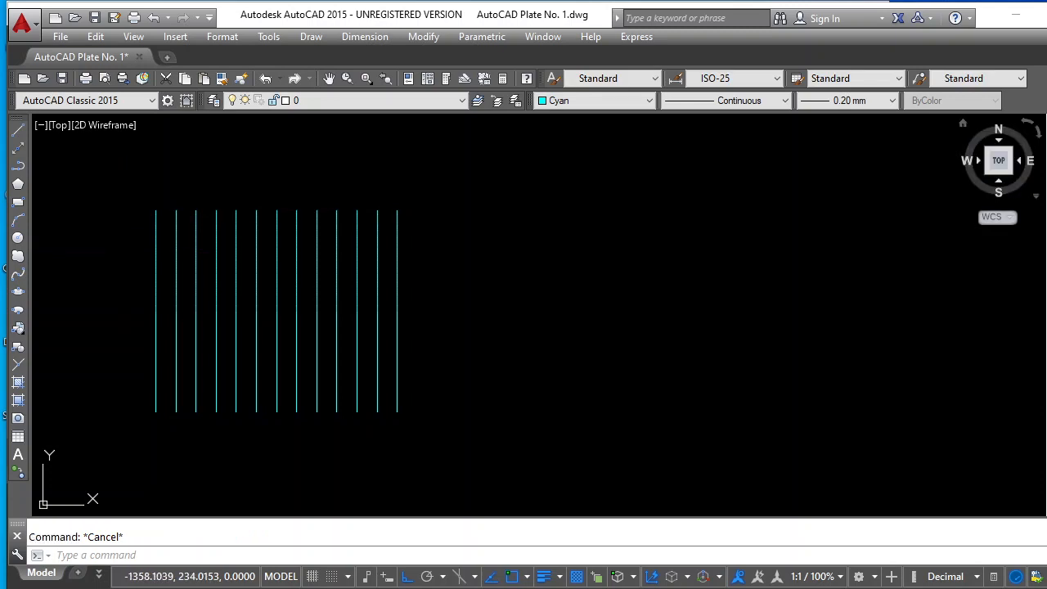
Copy all 13 vertical lines from the leftmost line's upper endpoint, placing the copy about 209 units horizontally to the right
key("Return")
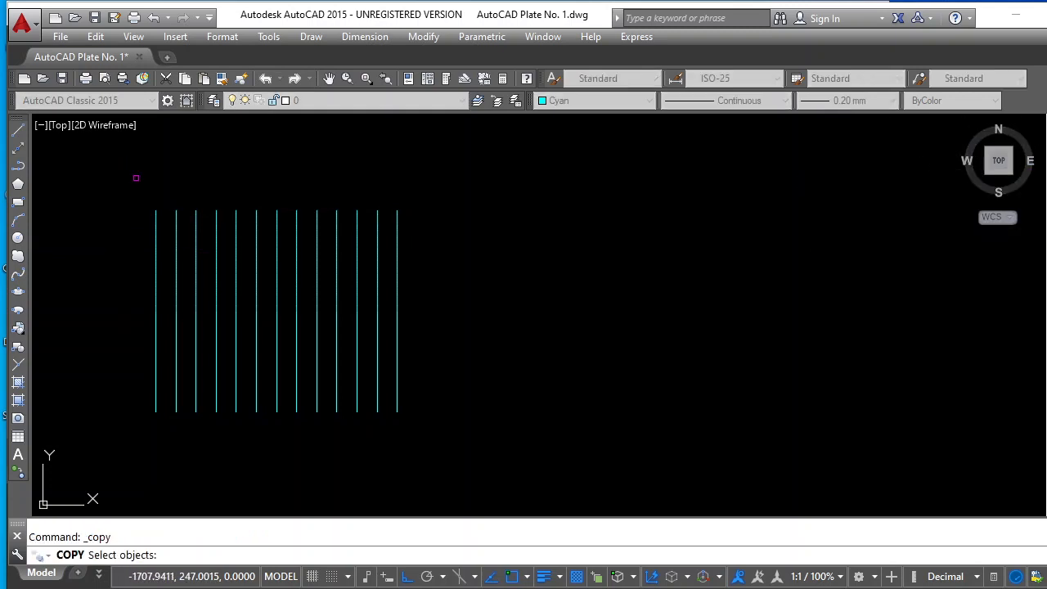
left_click(94, 180)
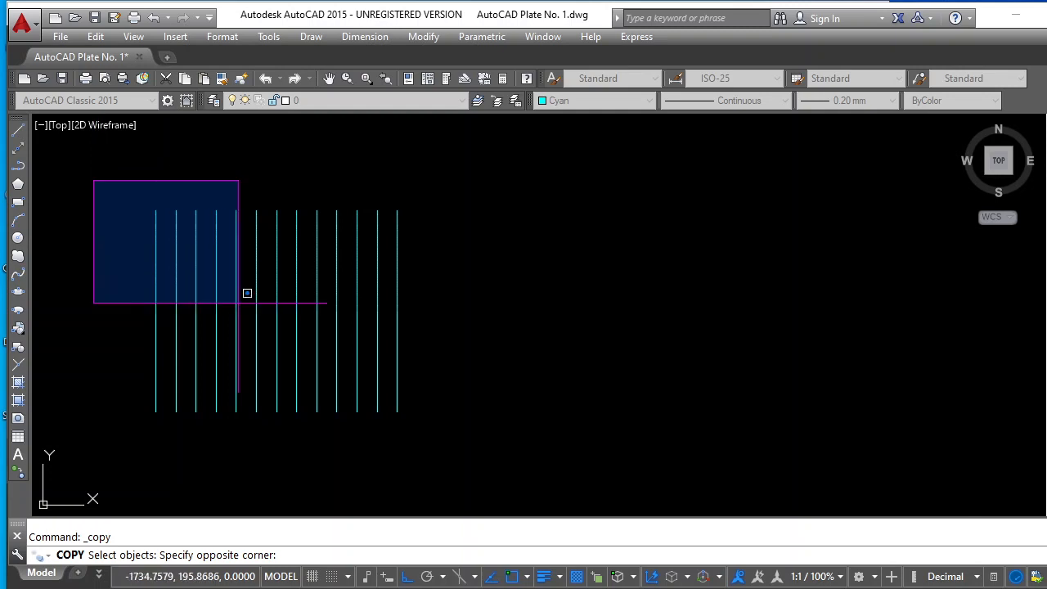
left_click(464, 303)
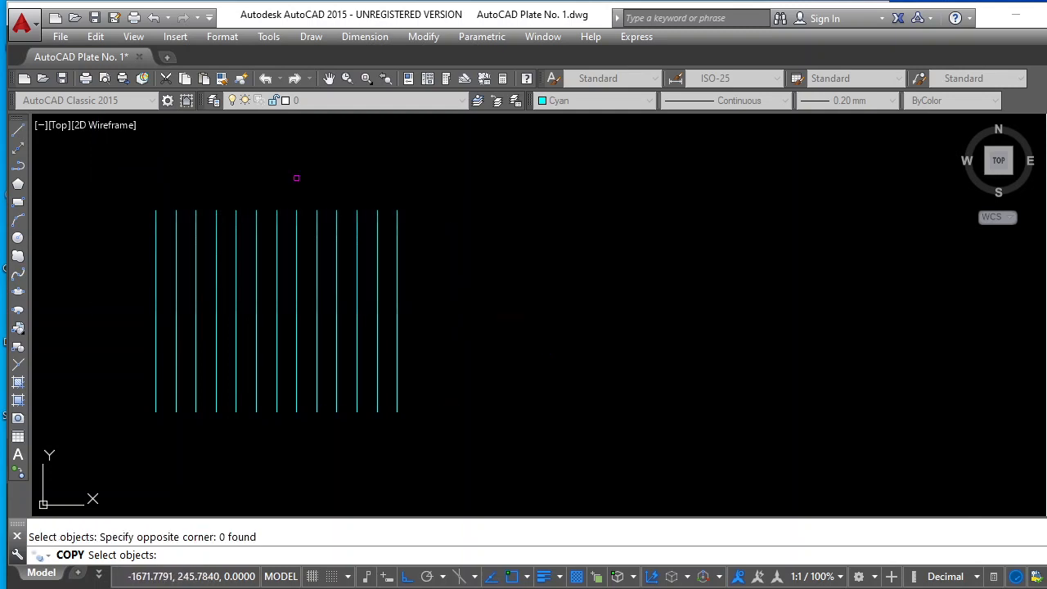
left_click(124, 181)
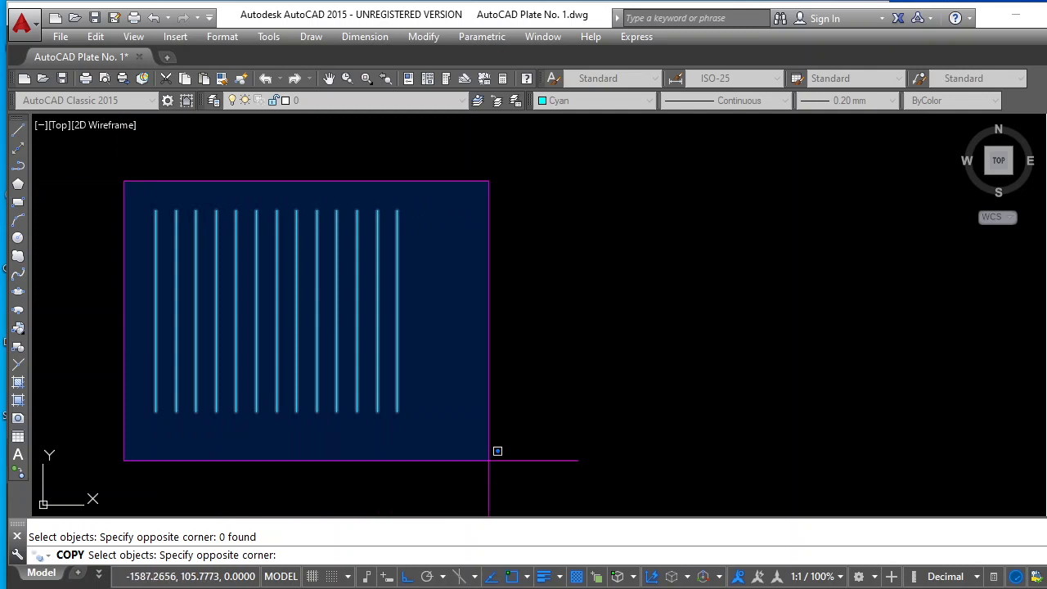
left_click(436, 456)
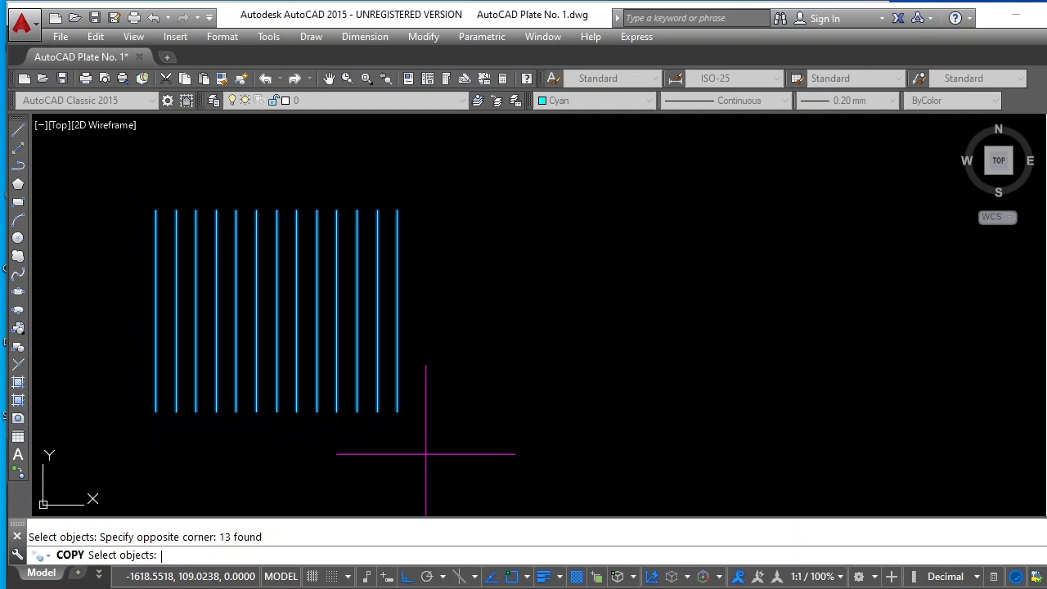
key("Return")
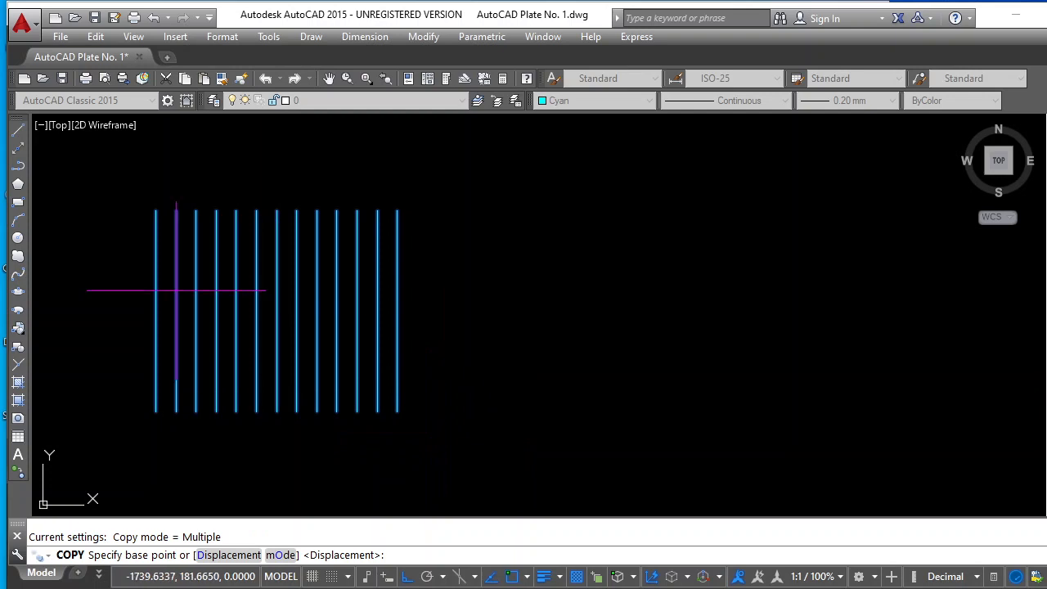
left_click(155, 210)
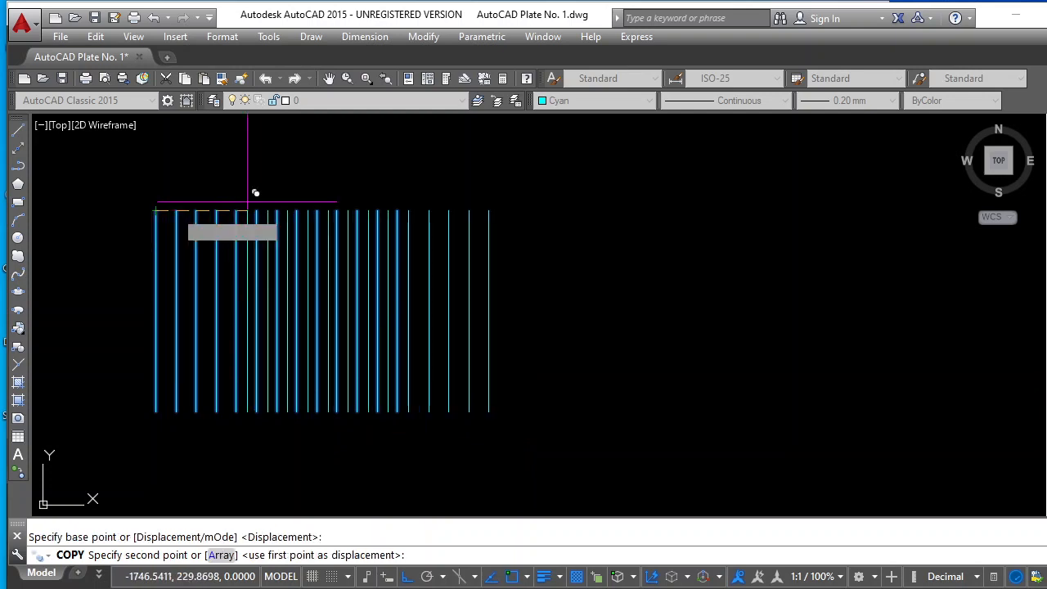
left_click(575, 203)
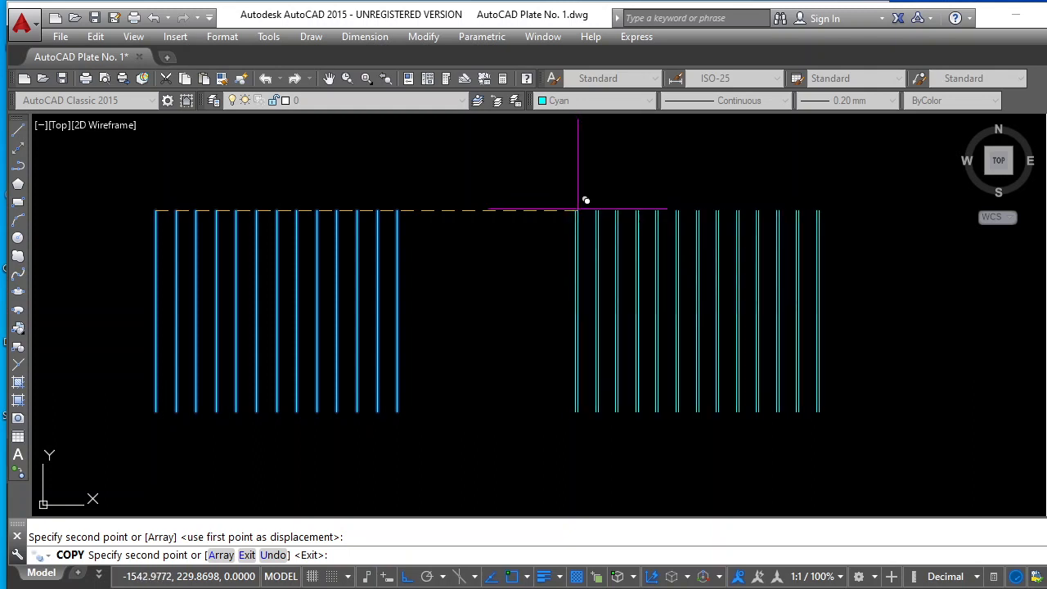
key("Escape")
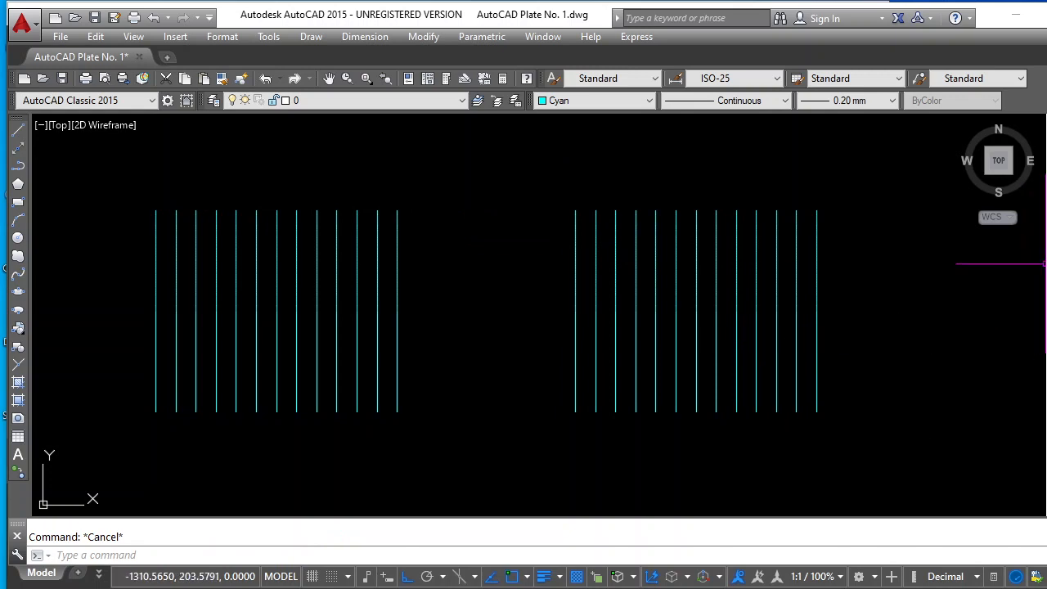
Start rotating the copied set of 13 lines, using the midpoint of its middle line as the base point
left_click(1046, 238)
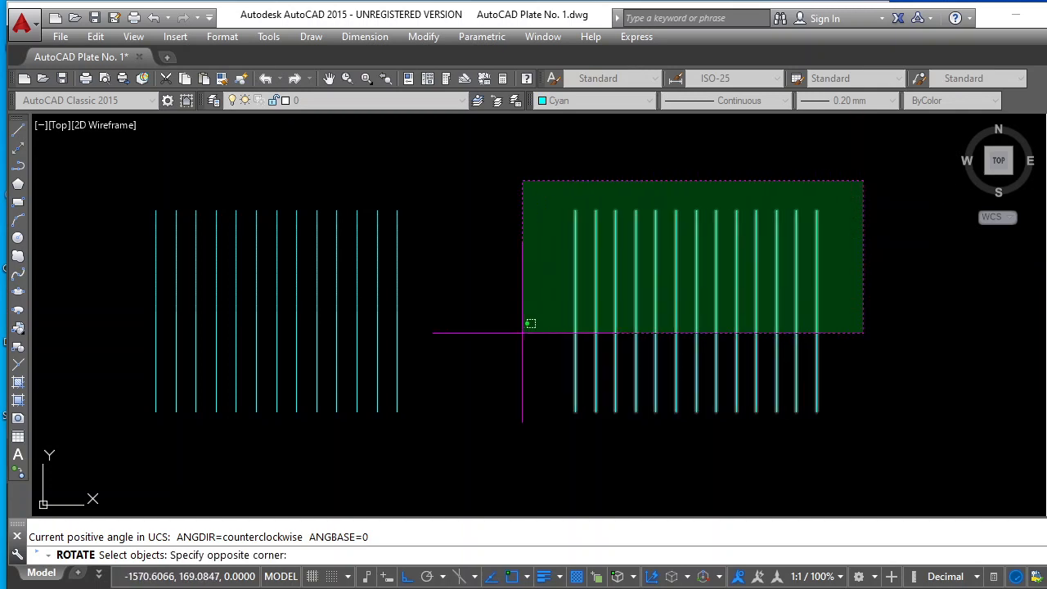
left_click(523, 332)
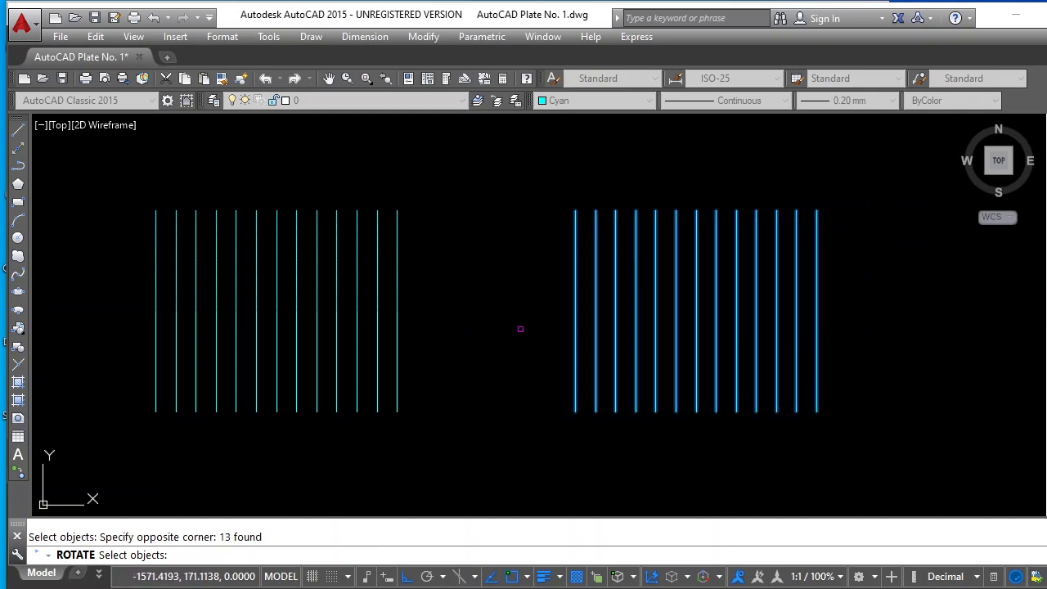
key("Return")
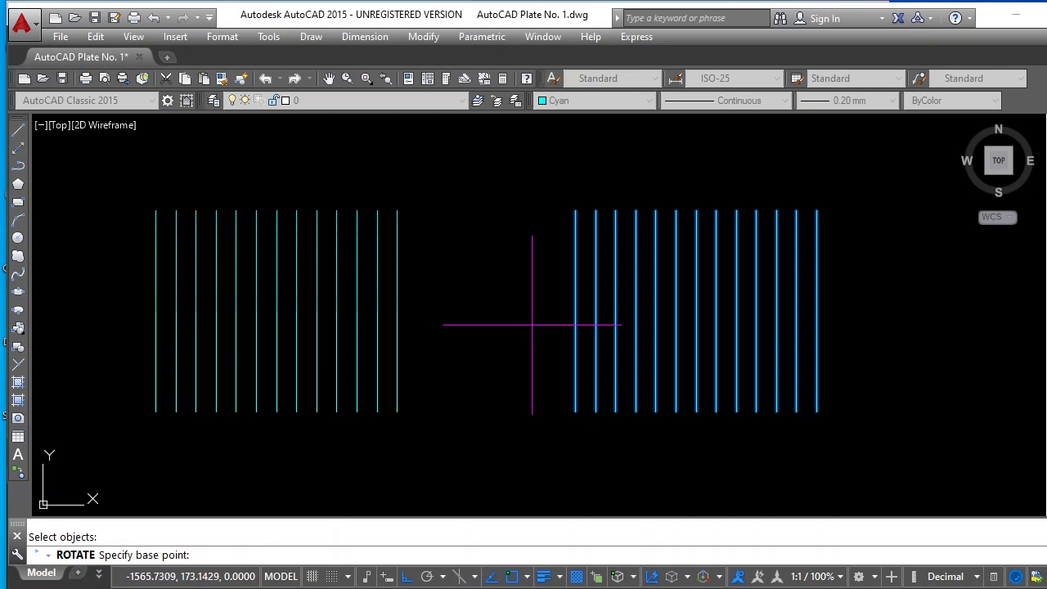
left_click(696, 311)
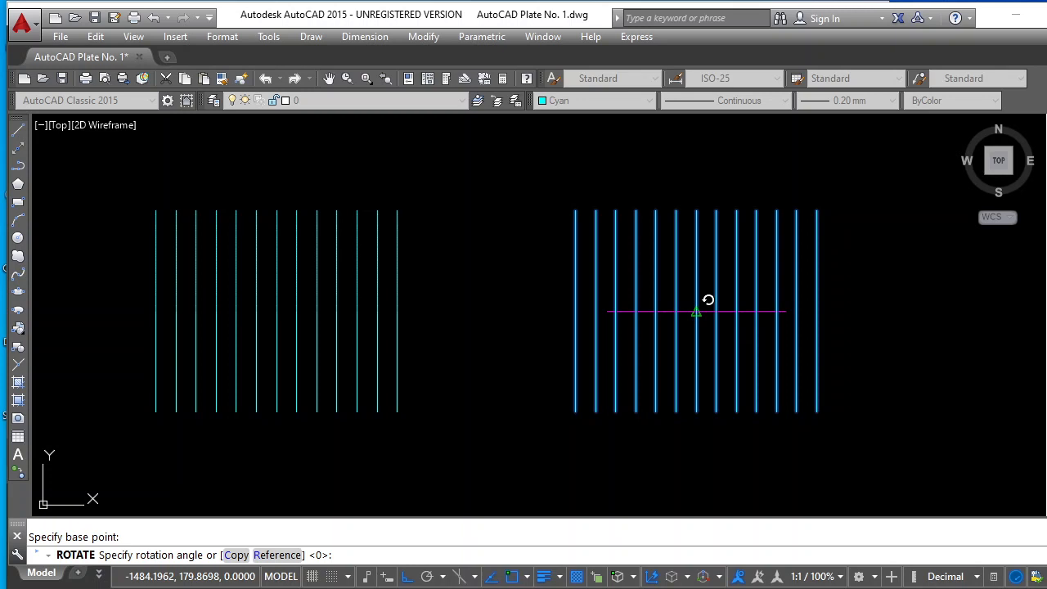
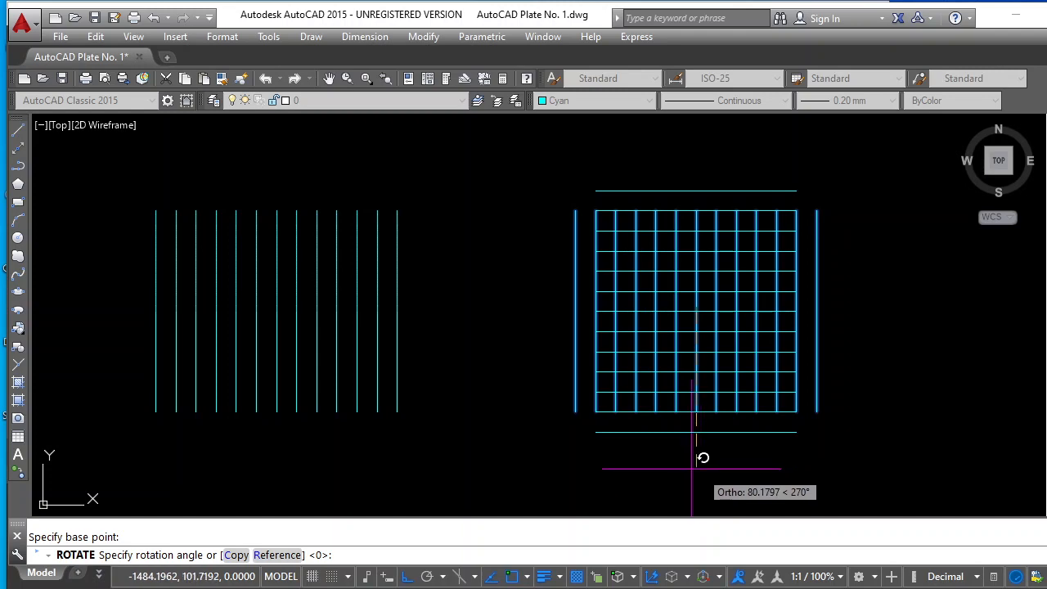
Finish rotating the copied set of 13 lines to horizontal, using Ortho straight down at 270°
left_click(408, 577)
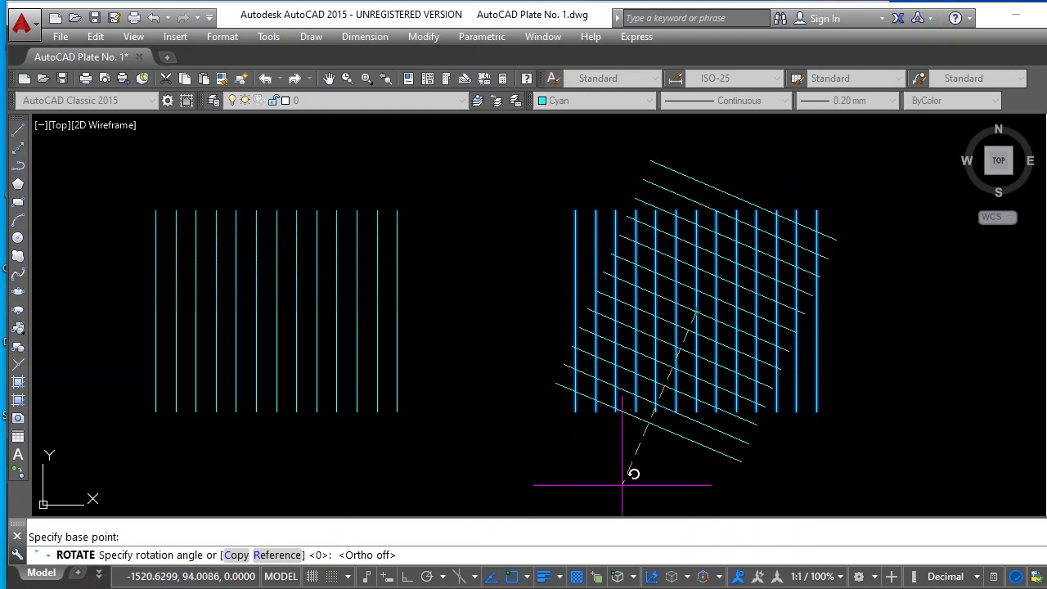
left_click(407, 577)
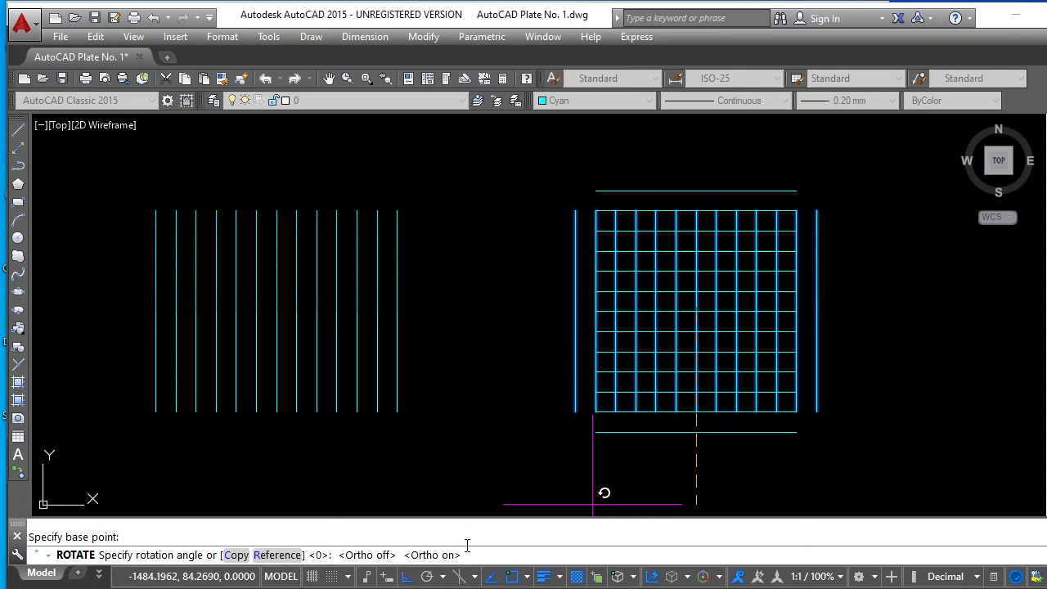
left_click(725, 472)
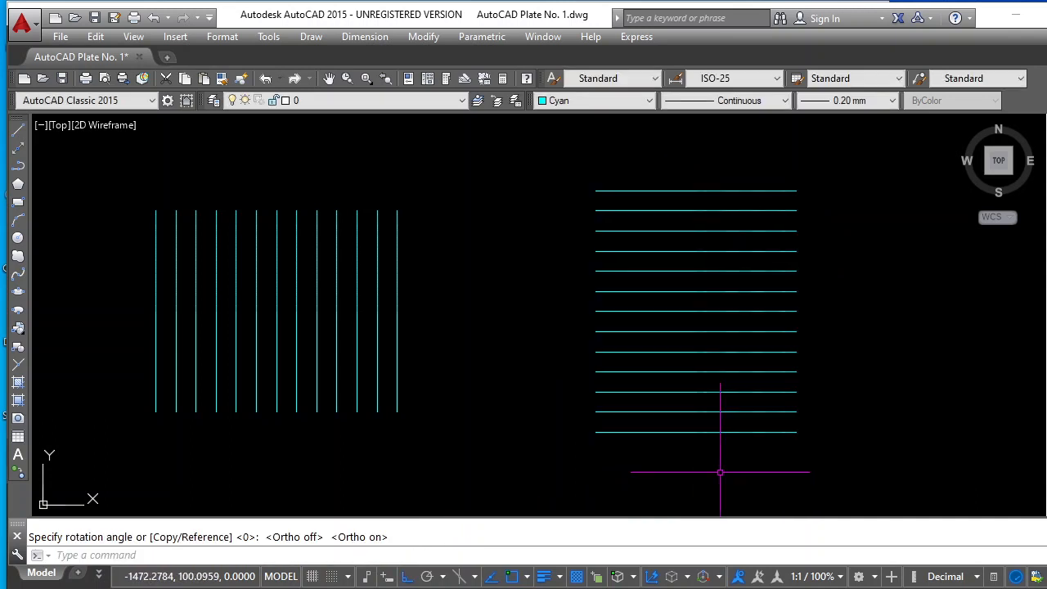
key("Escape")
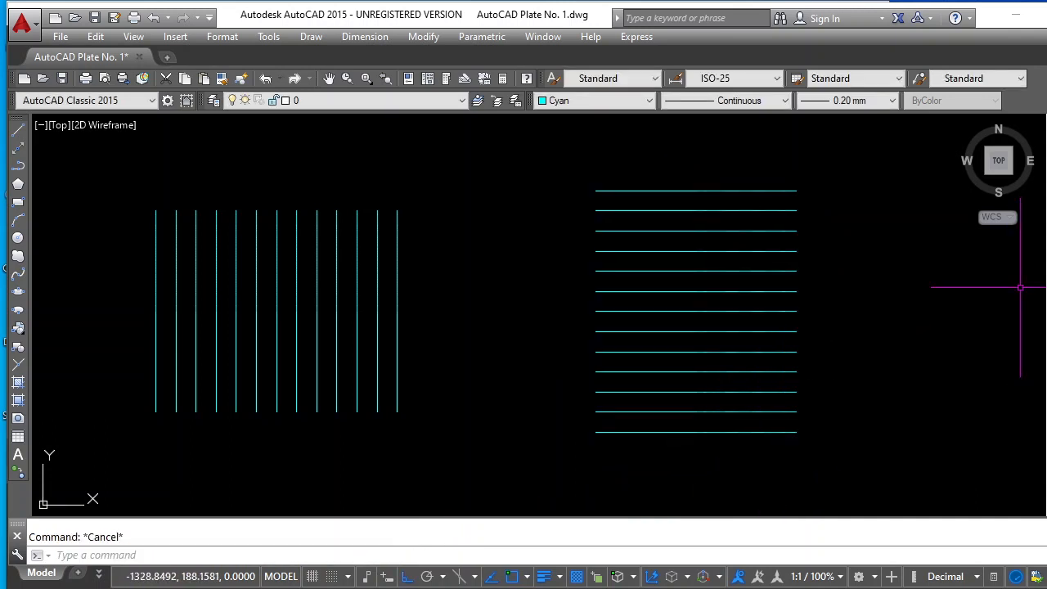
Move the 13 horizontal lines from the top line's right endpoint to the upper endpoint of the vertical set's second line from the right
left_click(1046, 221)
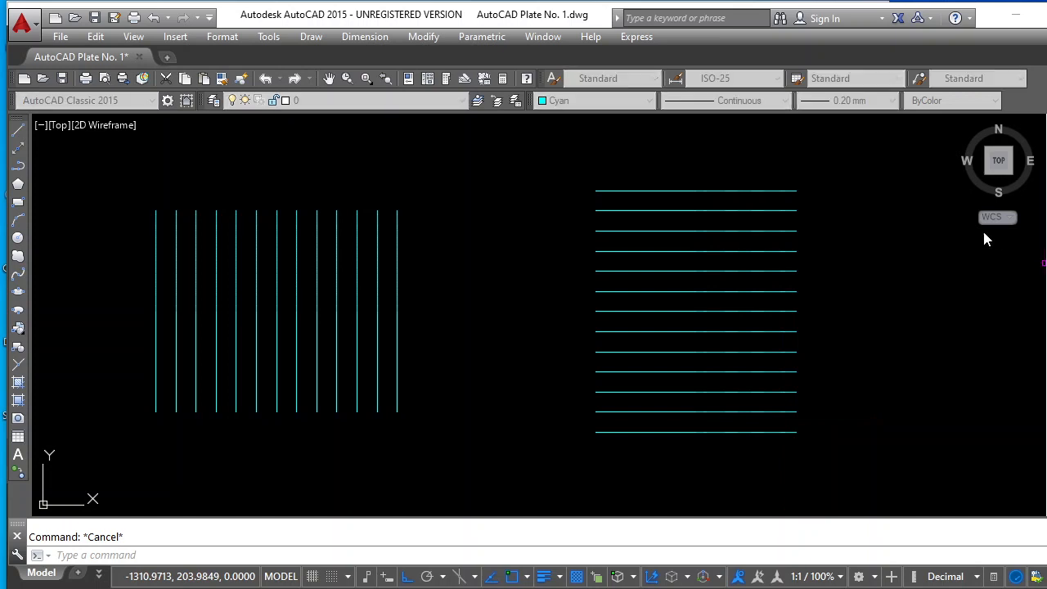
left_click(824, 174)
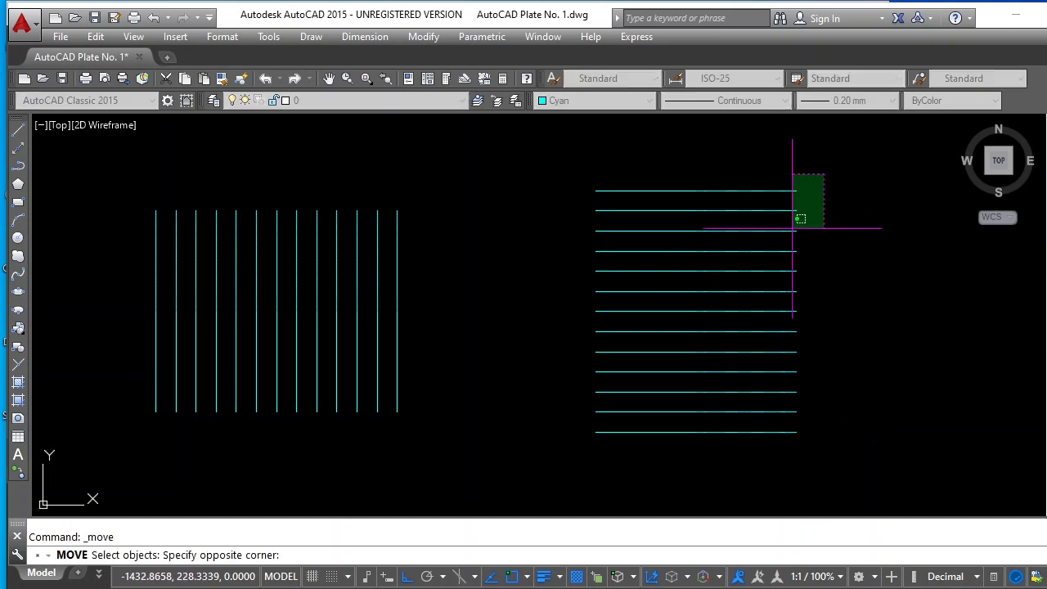
left_click(724, 457)
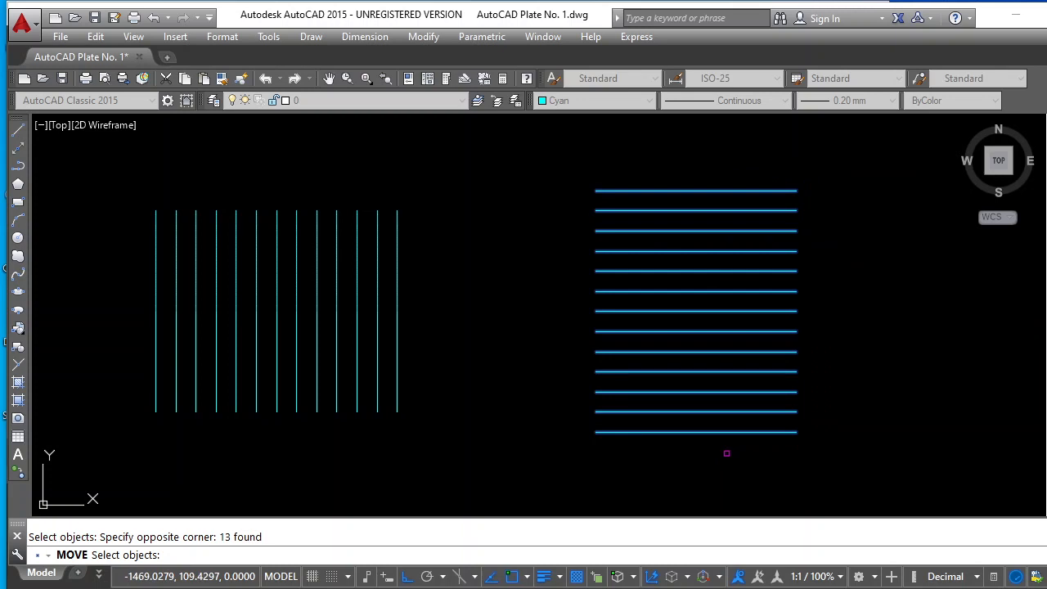
key("Return")
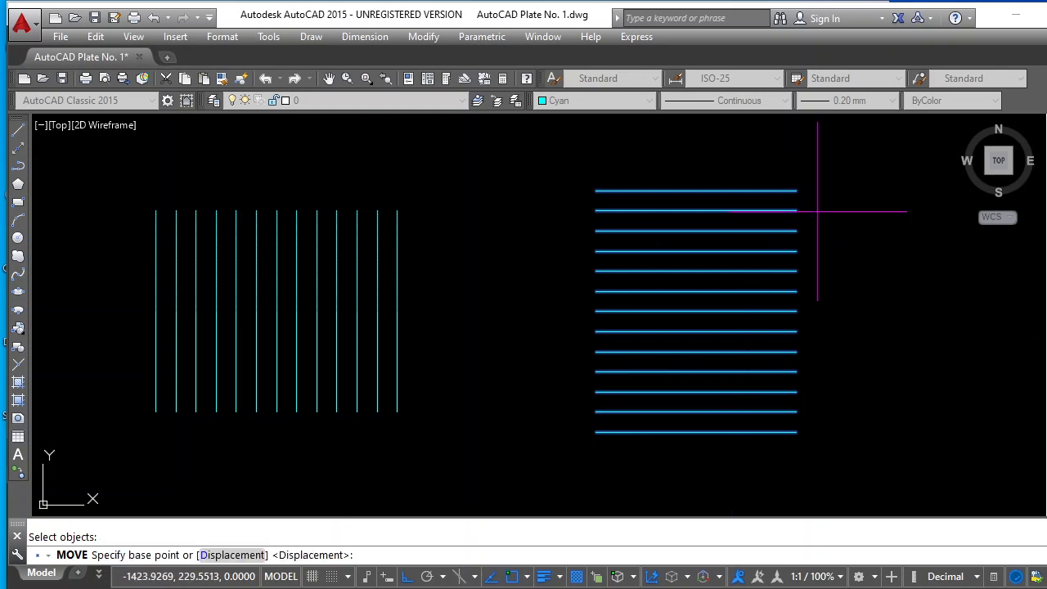
left_click(797, 190)
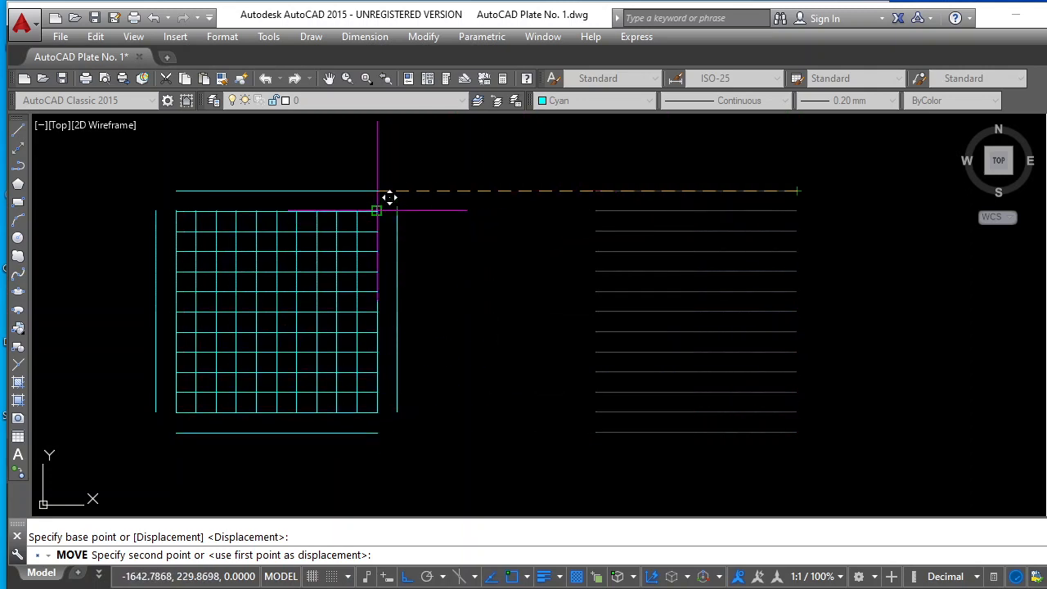
left_click(381, 208)
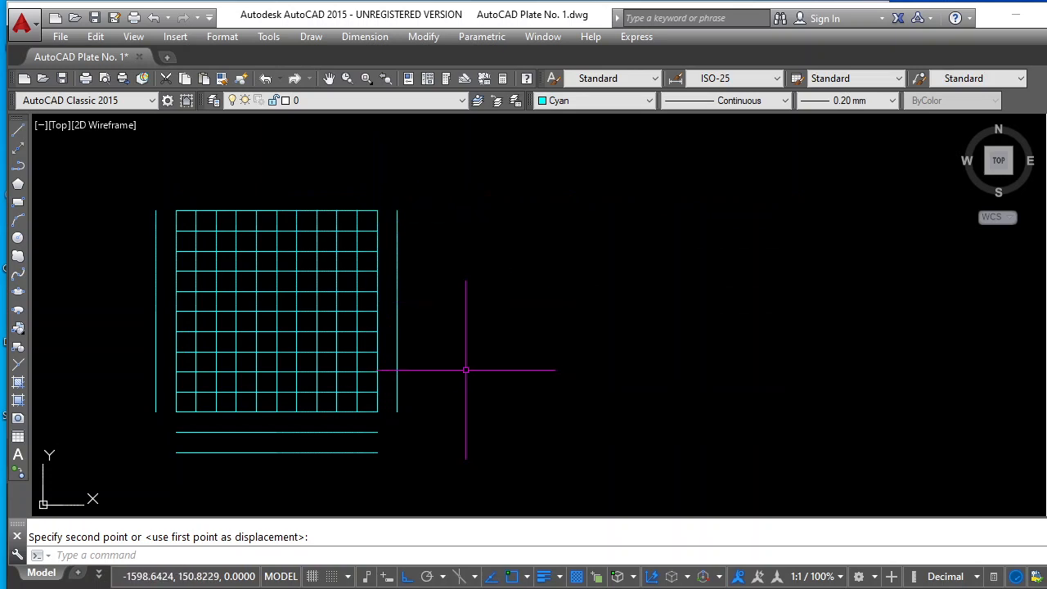
key("Escape")
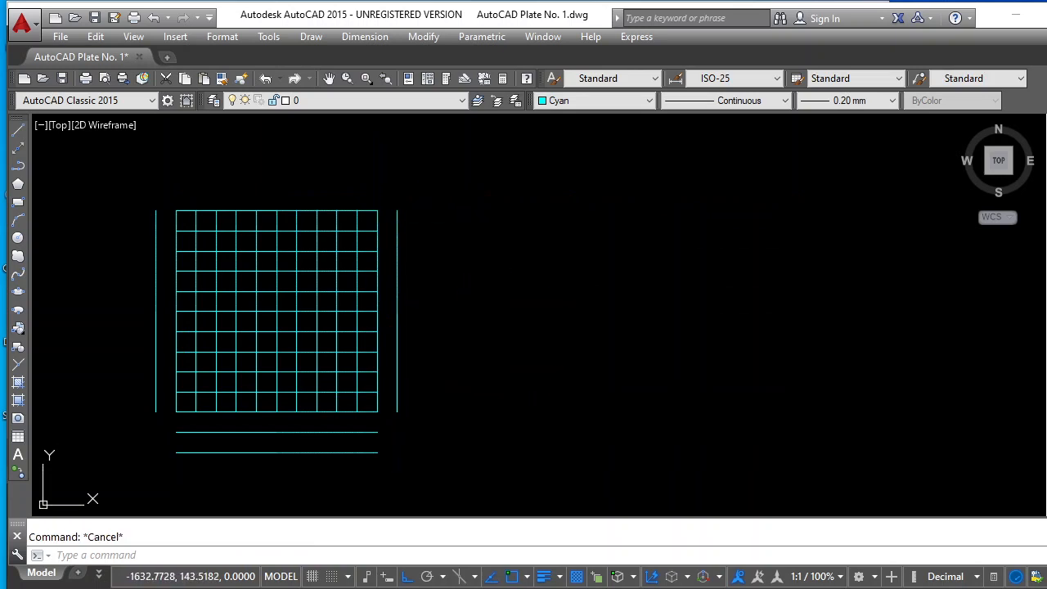
Delete the four stray lines outside the square grid: one on each side and two below it
left_click(397, 400)
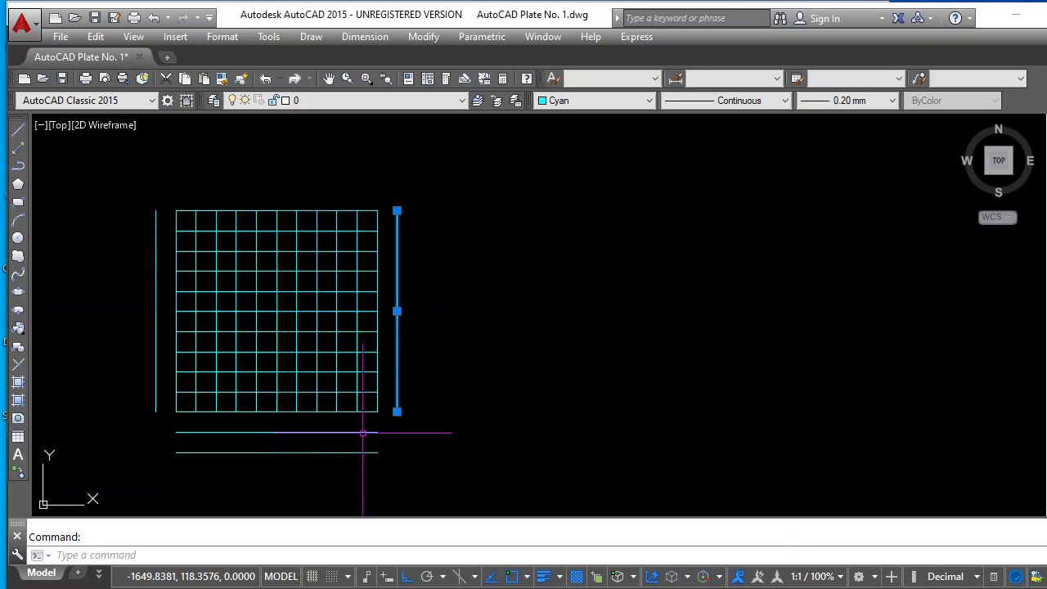
left_click(363, 433)
left_click(356, 452)
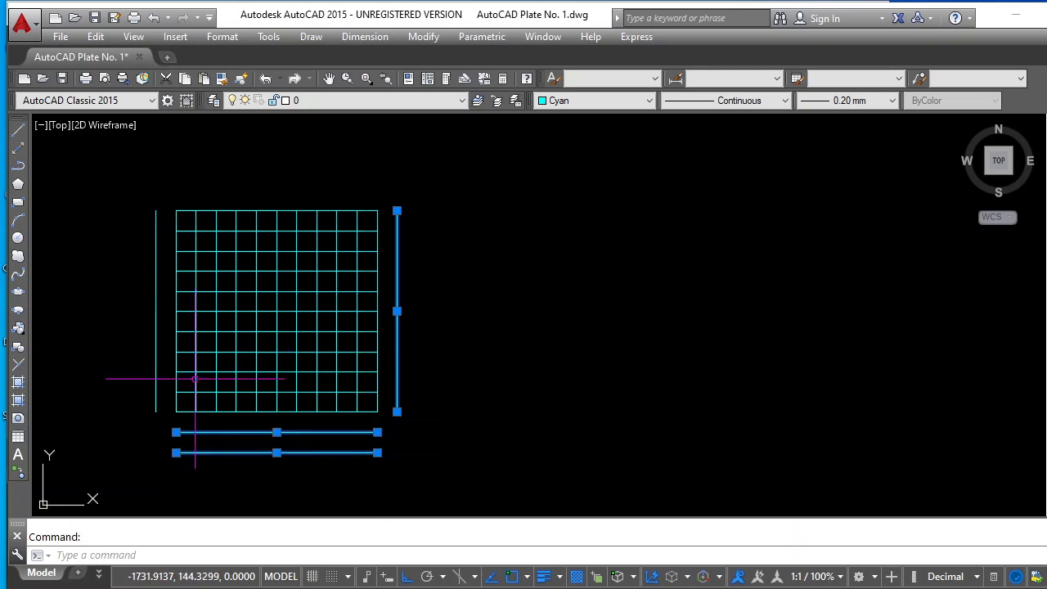
left_click(156, 358)
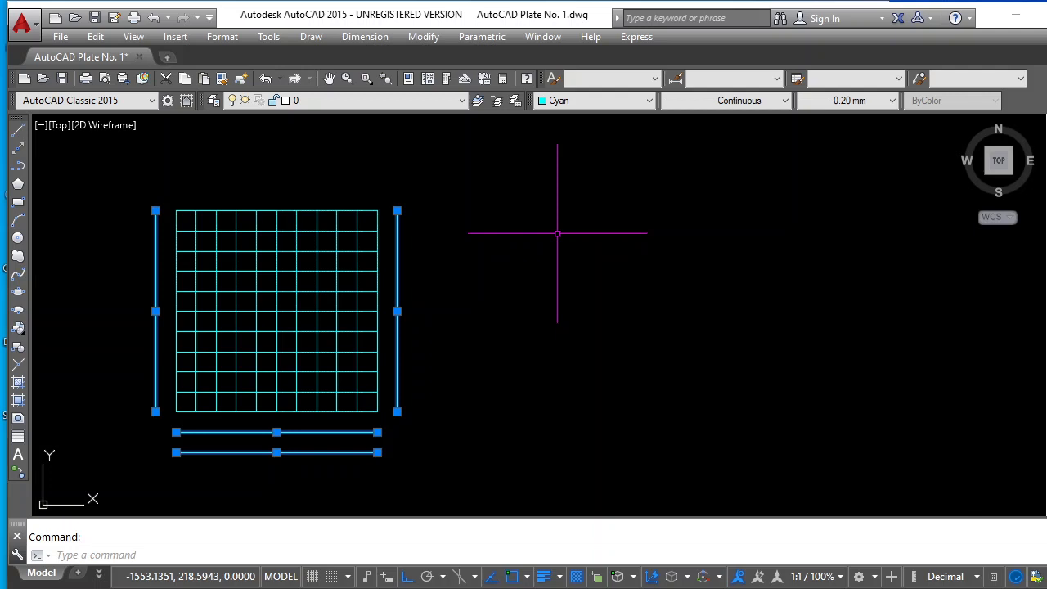
key("Delete")
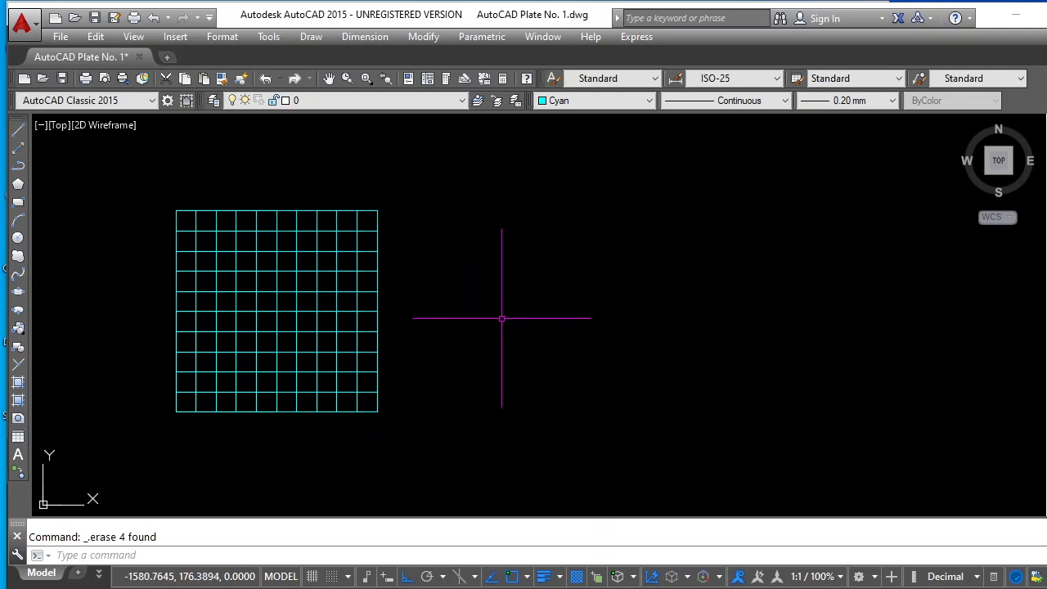
Change the seven inner vertical and seven inner horizontal grid lines to Red, leaving the two outermost lines on each side cyan
scroll(123, 222, "up", 3)
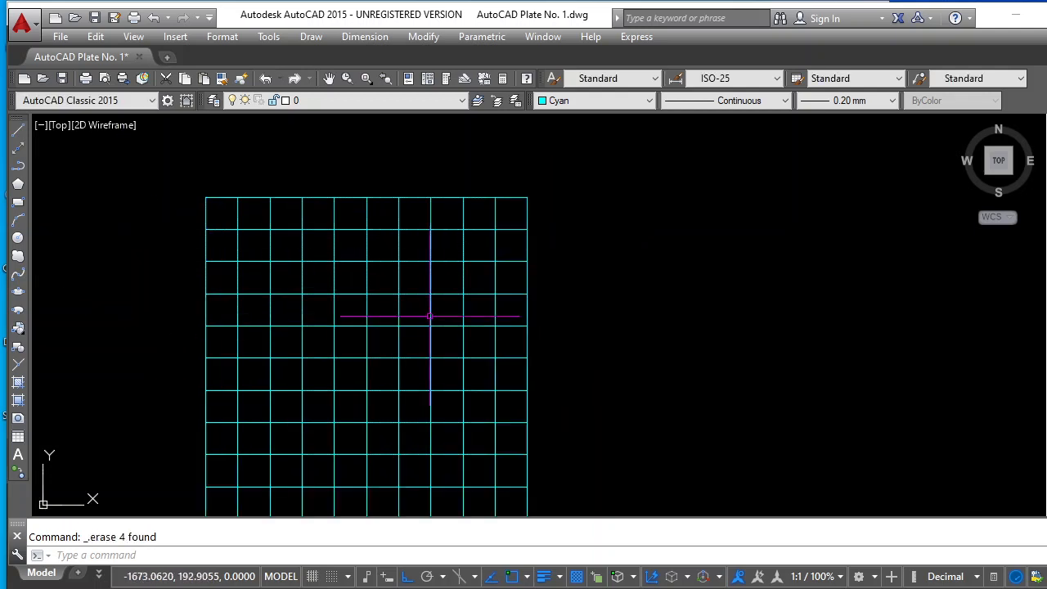
scroll(445, 311, "down", 3)
scroll(281, 346, "up", 2)
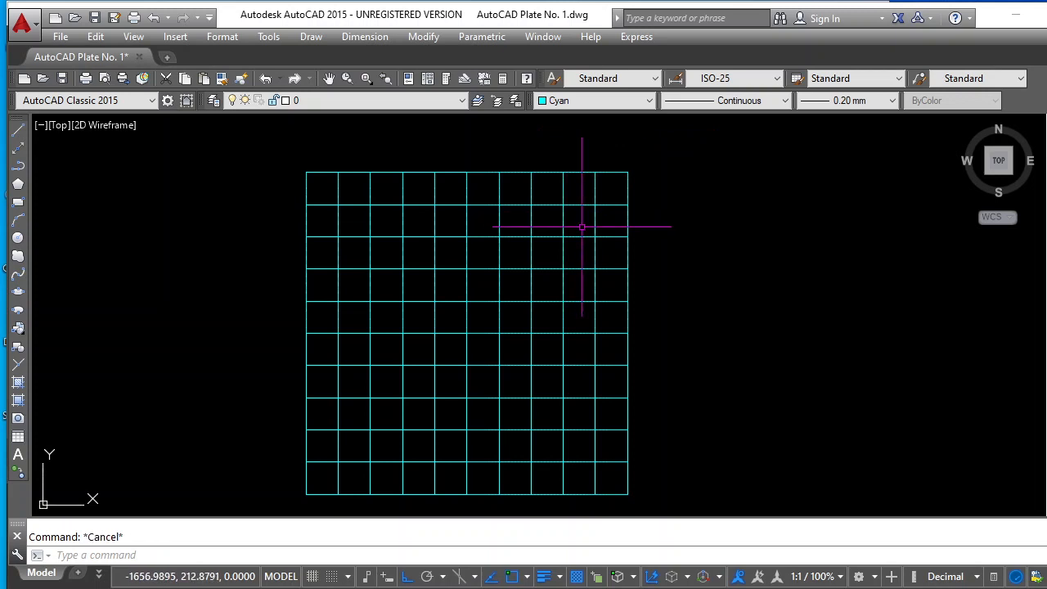
left_click(581, 223)
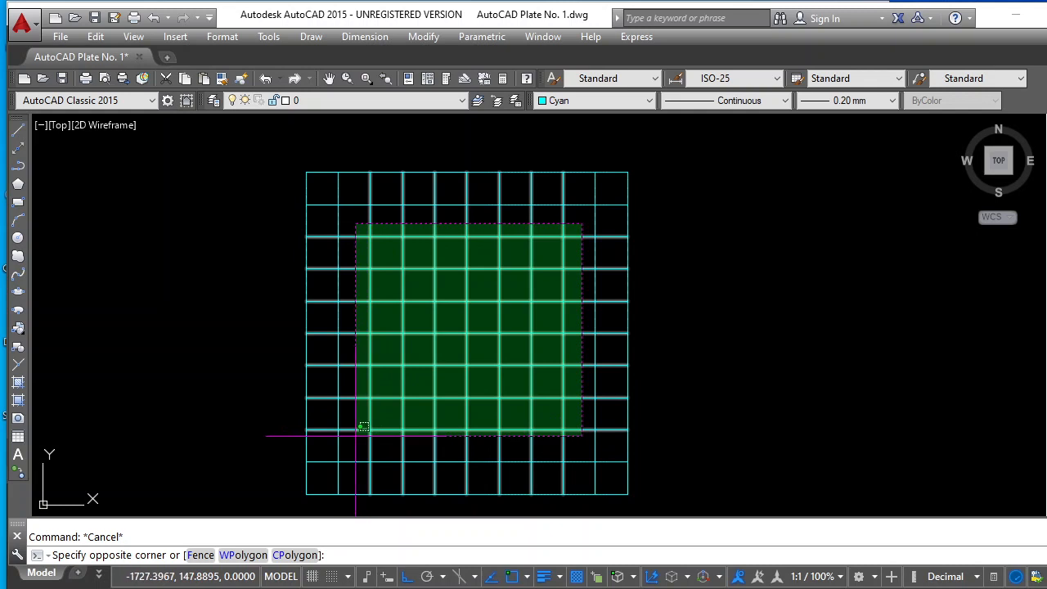
left_click(407, 383)
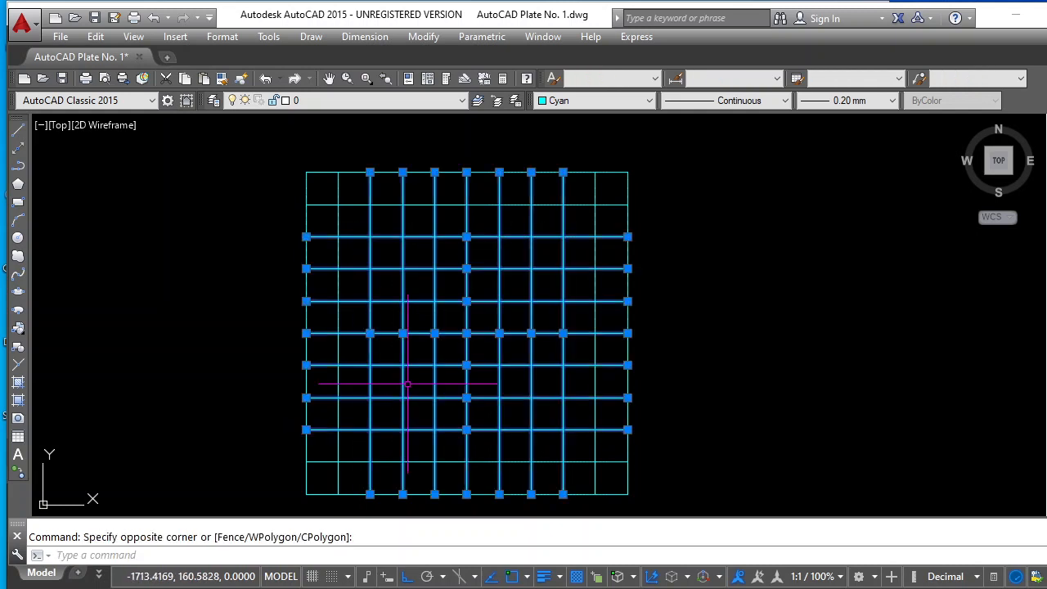
left_click(635, 103)
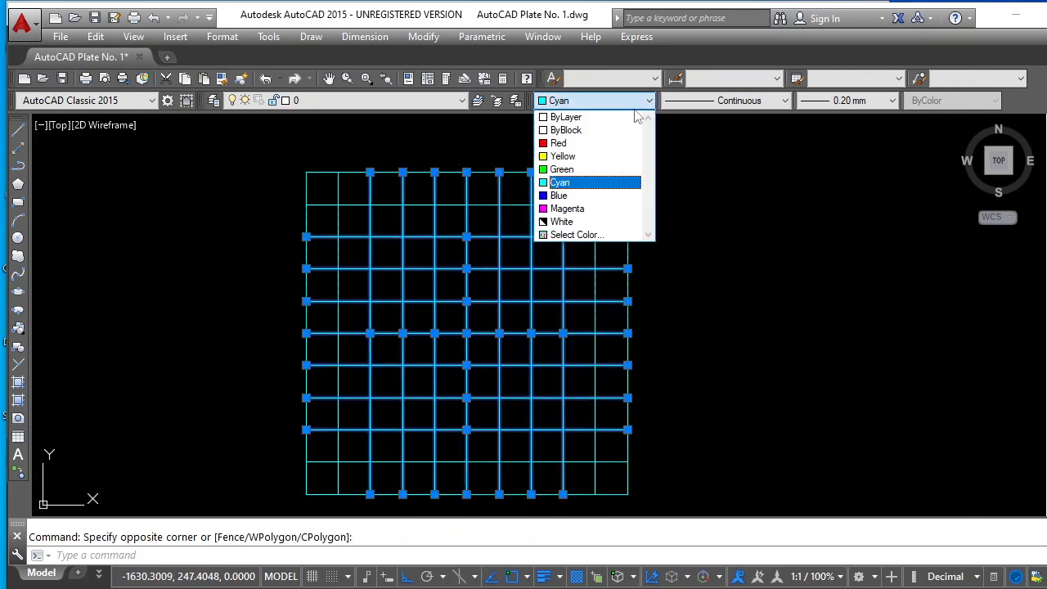
left_click(580, 143)
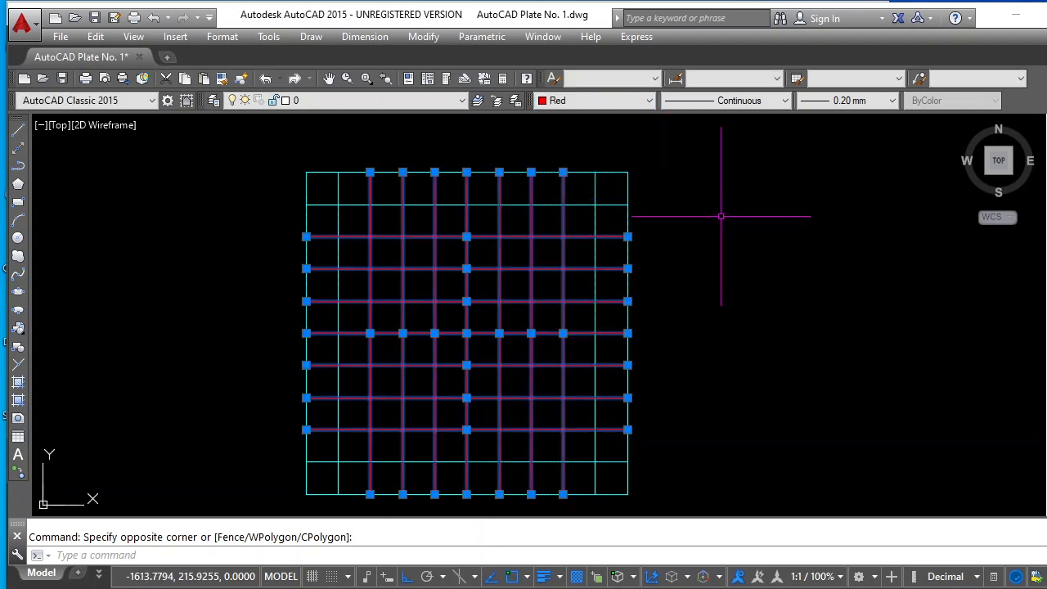
key("Escape")
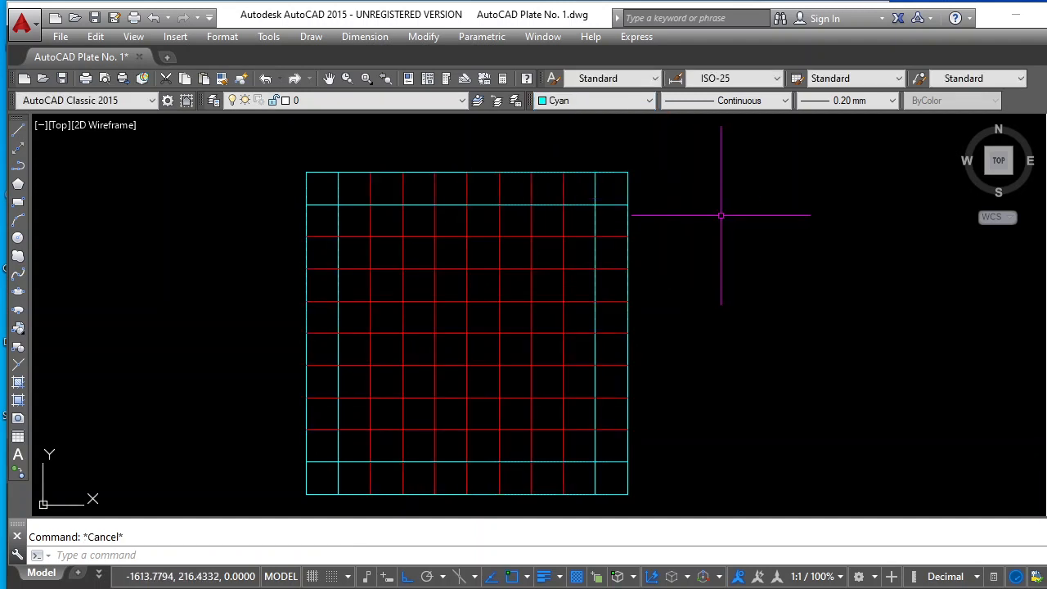
Change the three middle vertical and three middle horizontal grid lines to Blue
left_click(515, 283)
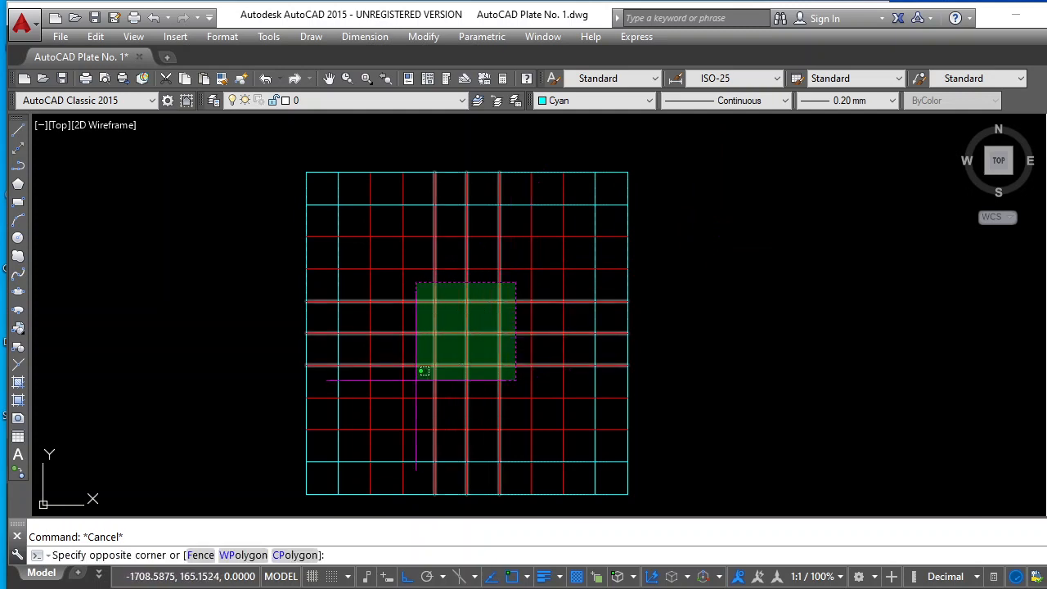
left_click(419, 373)
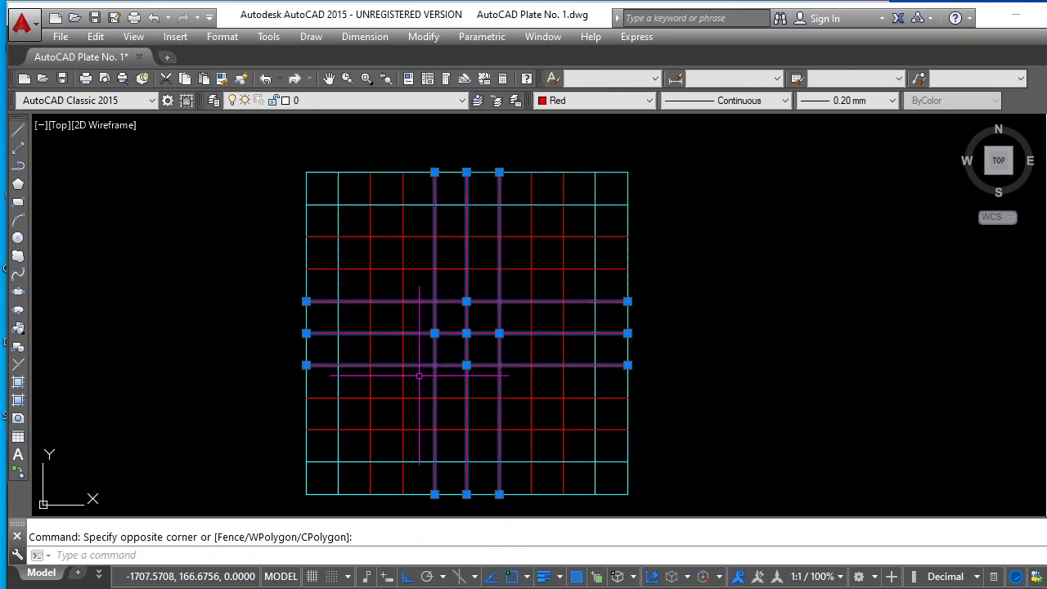
left_click(649, 100)
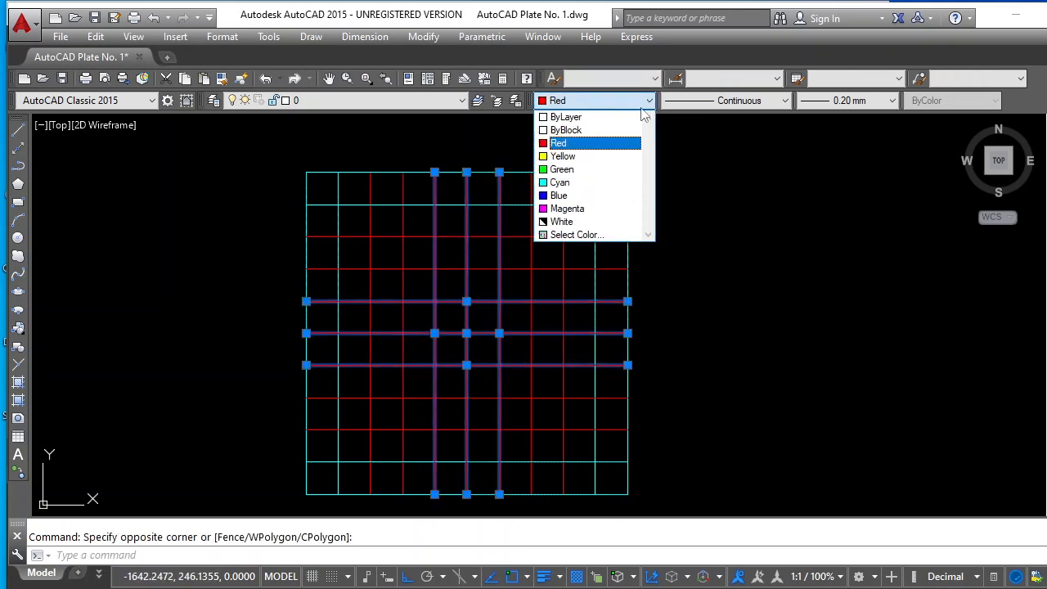
left_click(557, 197)
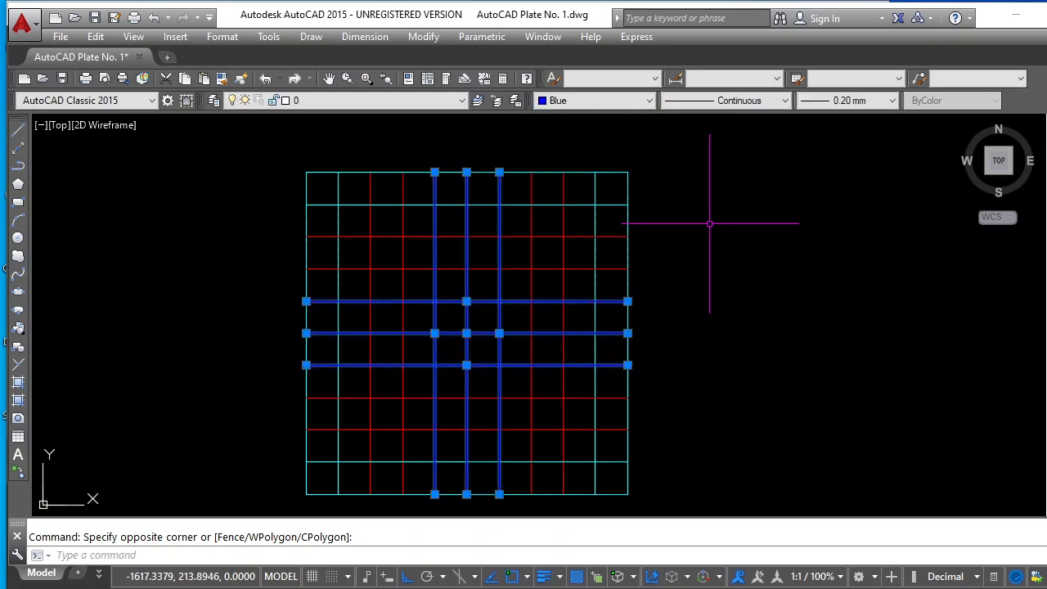
key("Escape")
scroll(741, 257, "down", 4)
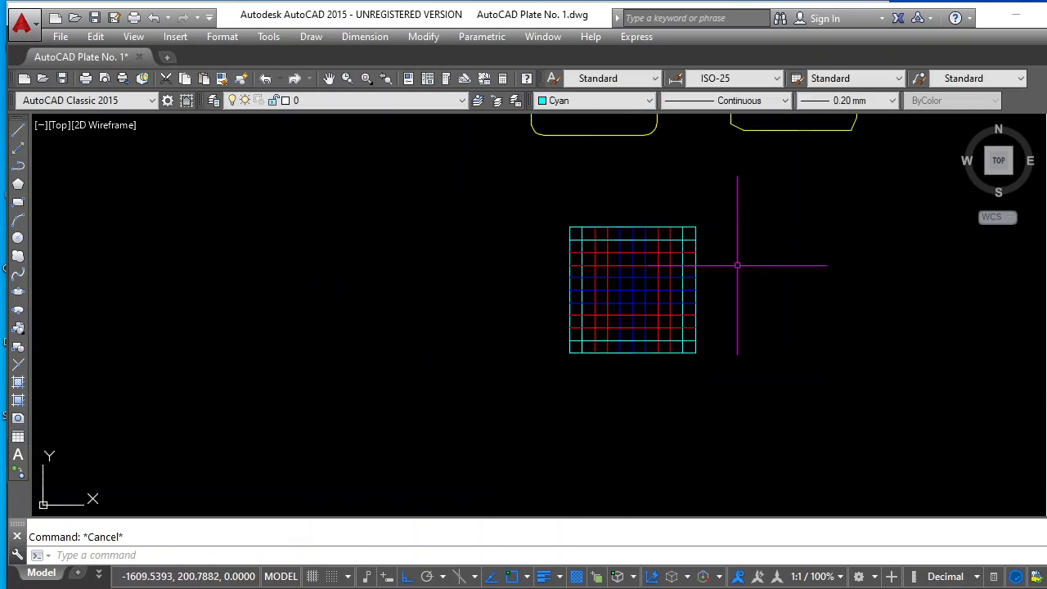
scroll(744, 257, "up", 2)
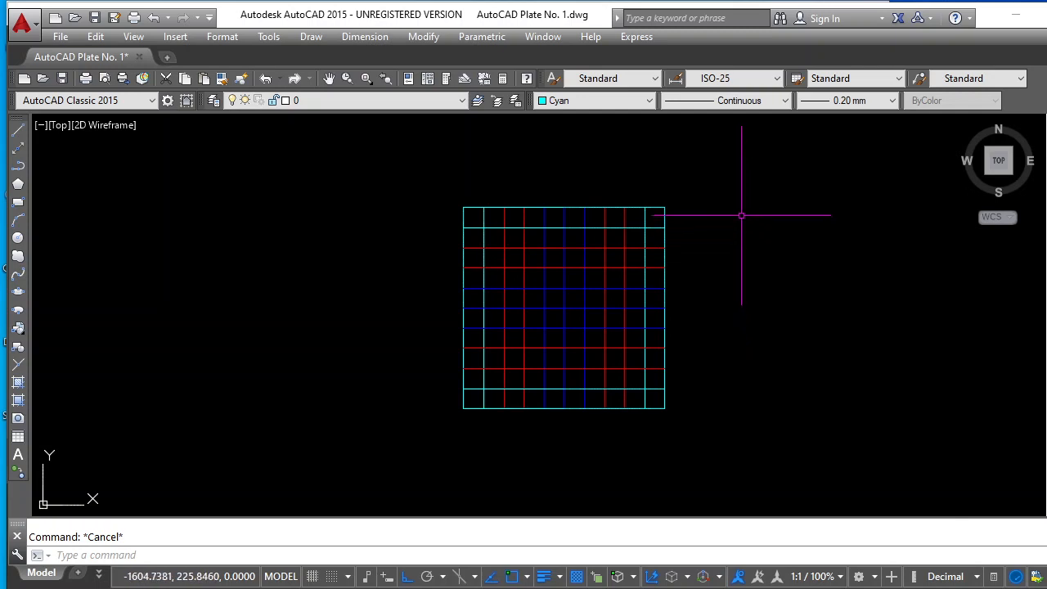
scroll(741, 215, "up", 2)
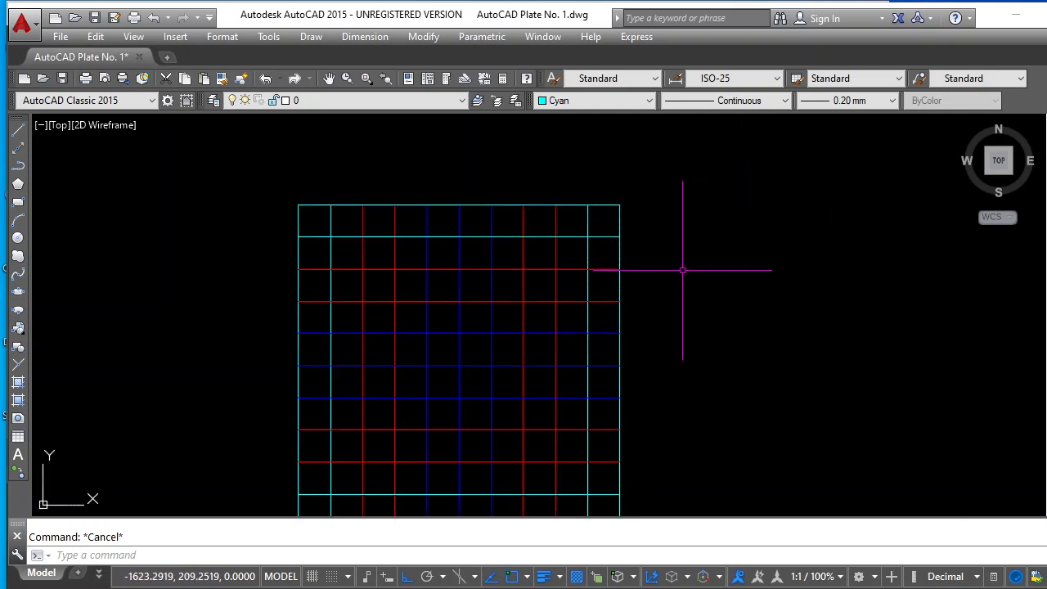
scroll(682, 270, "down", 2)
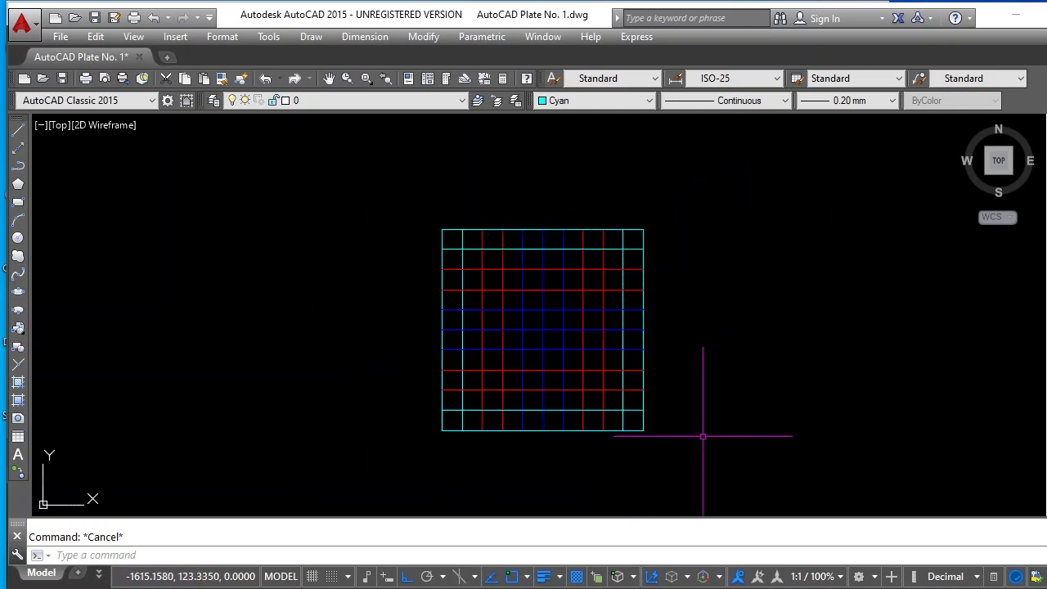
scroll(722, 225, "down", 2)
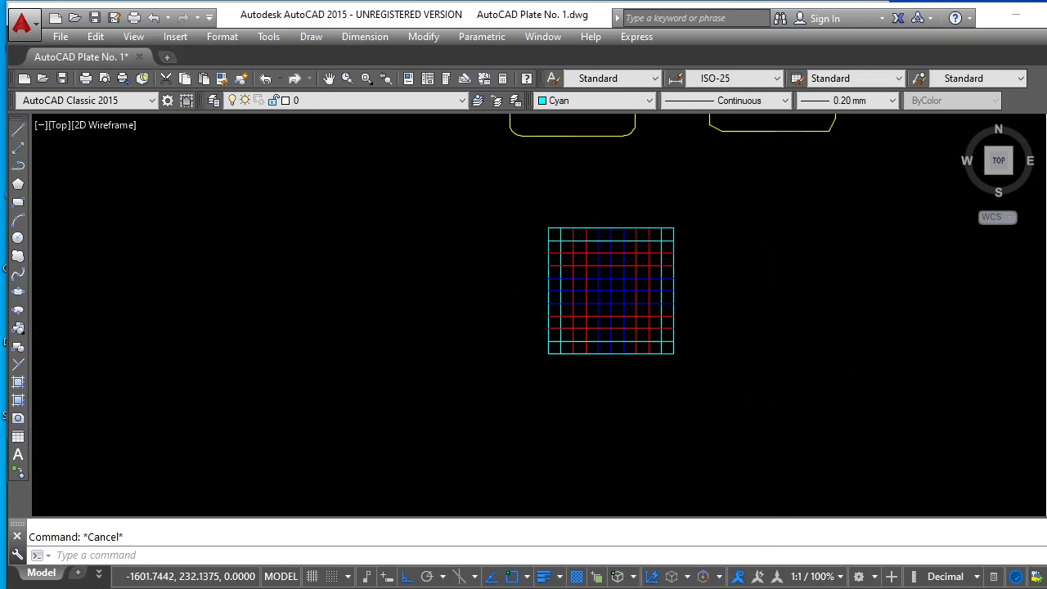
Create a multiline text box above the coloured grid, slightly wider than it, and set the text height to 10
scroll(749, 209, "up", 3)
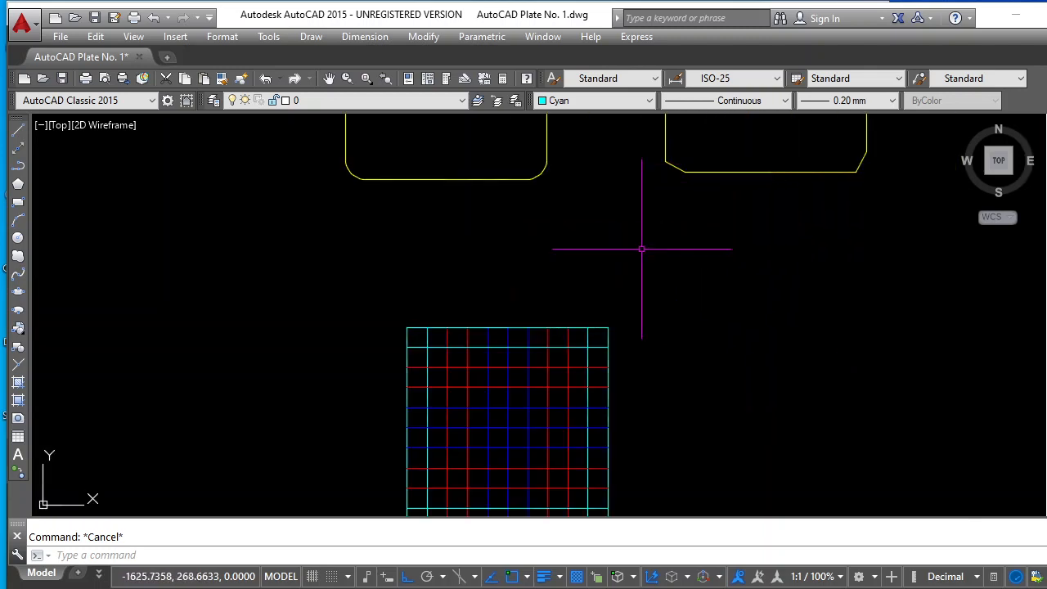
scroll(641, 248, "up", 2)
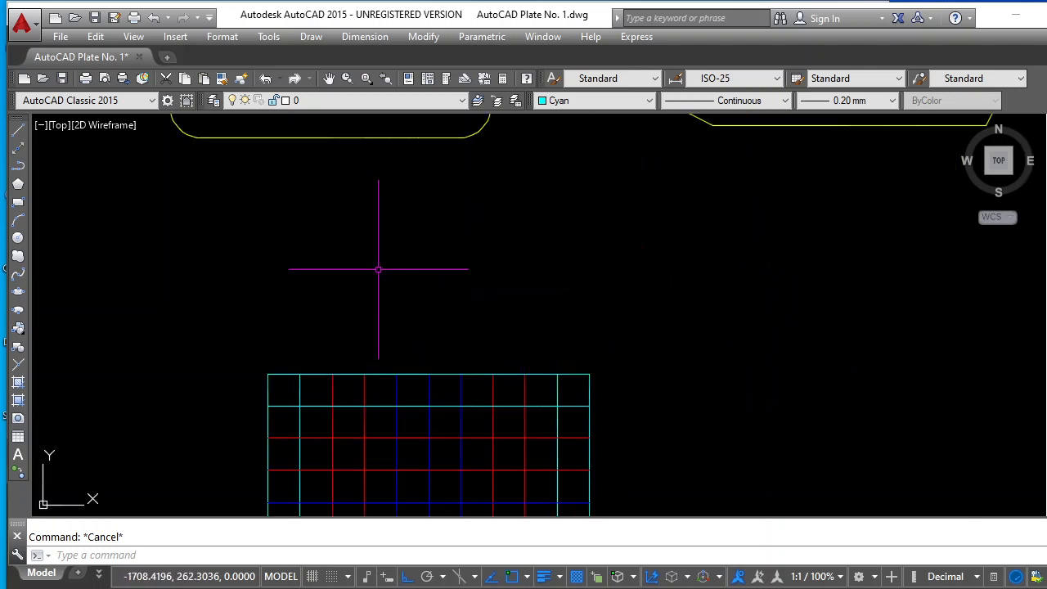
left_click(18, 459)
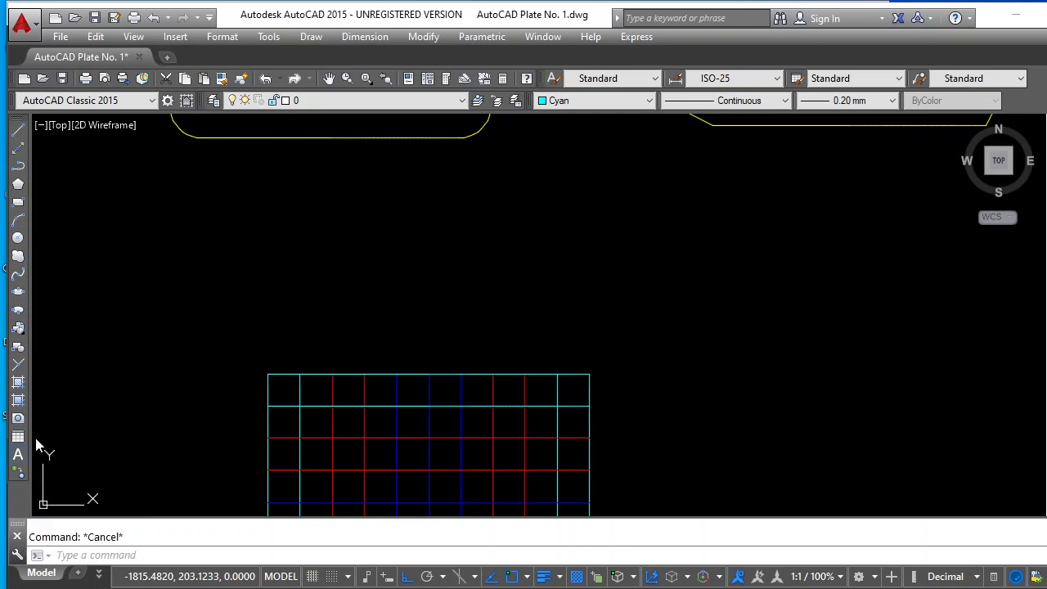
left_click(255, 263)
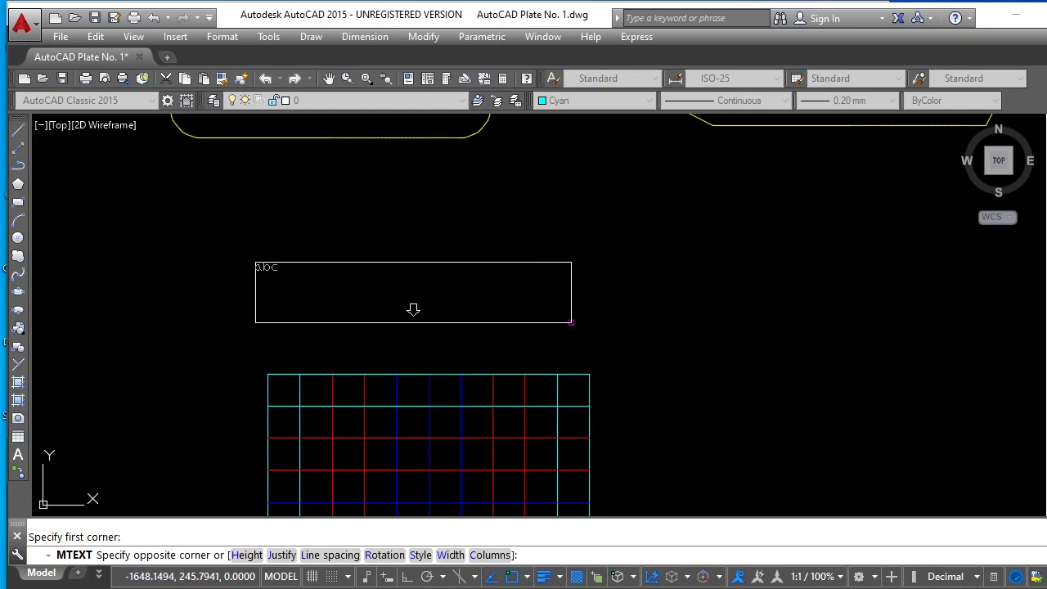
left_click(591, 316)
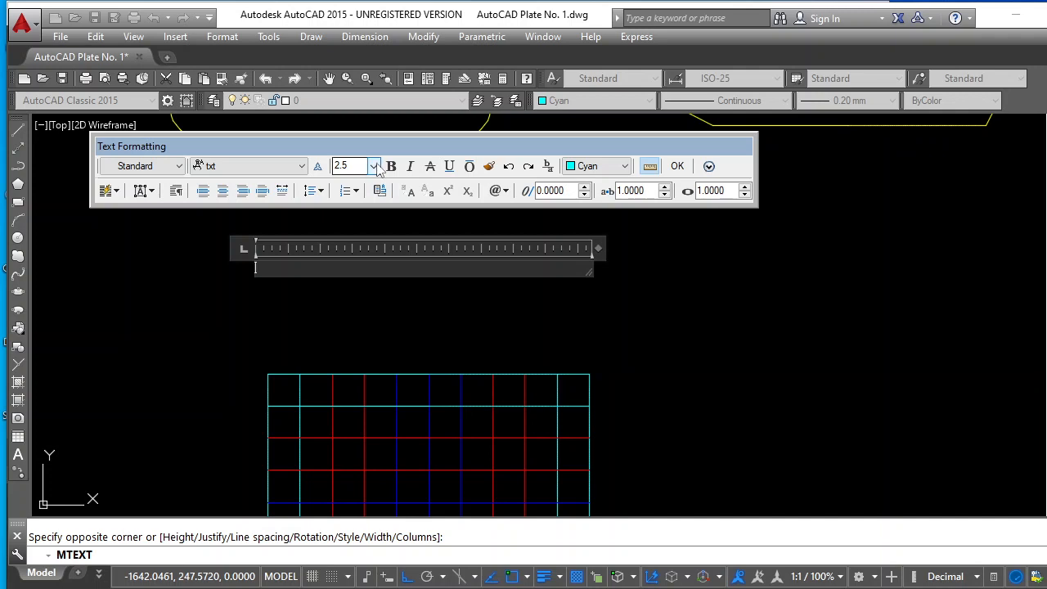
left_click(375, 166)
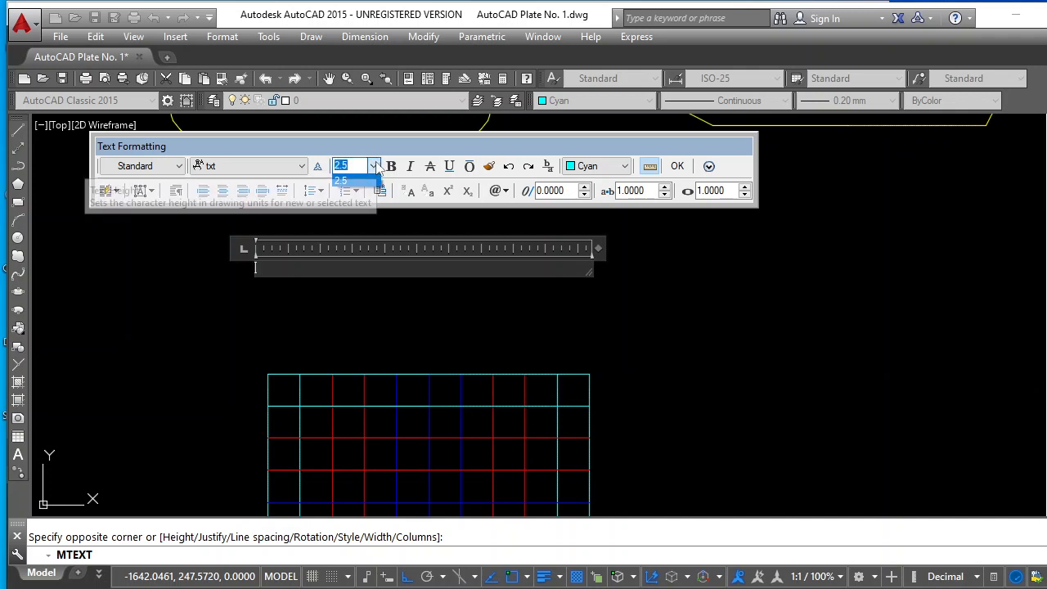
type("10")
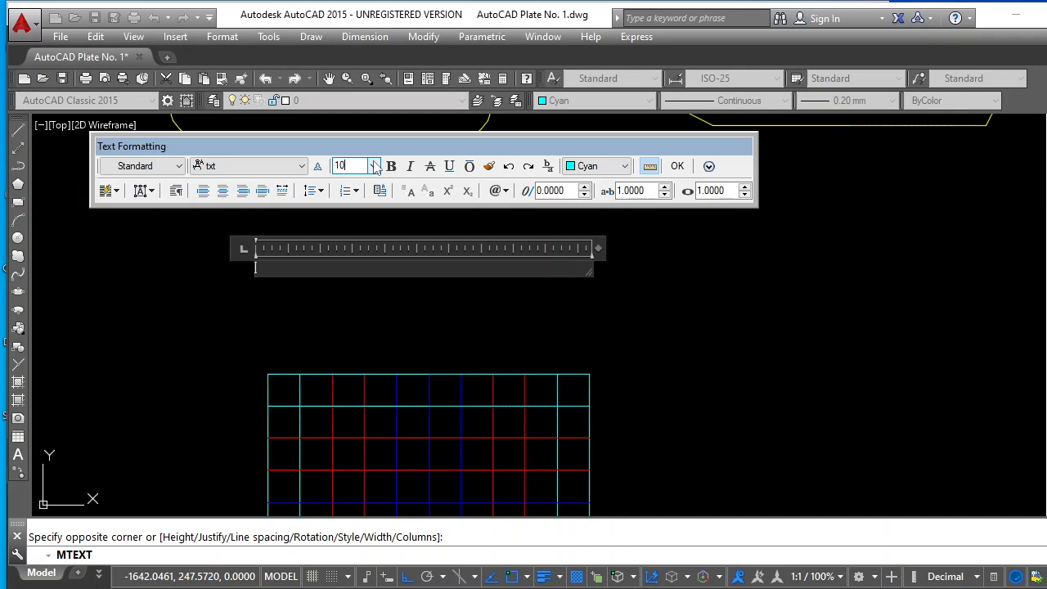
key("Return")
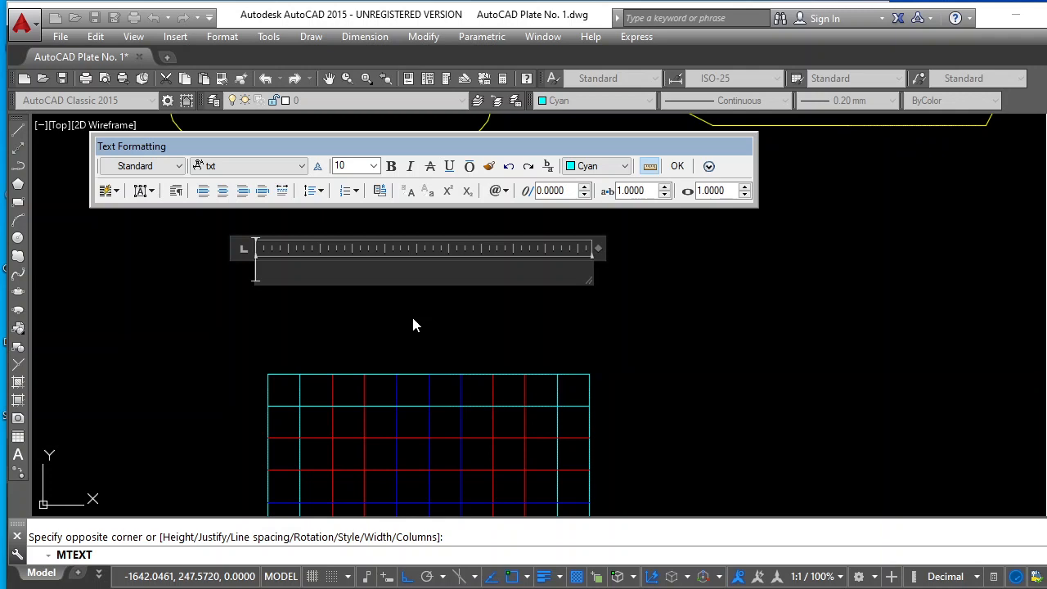
Set the new text's font to Verdana and its colour to Yellow
type("R")
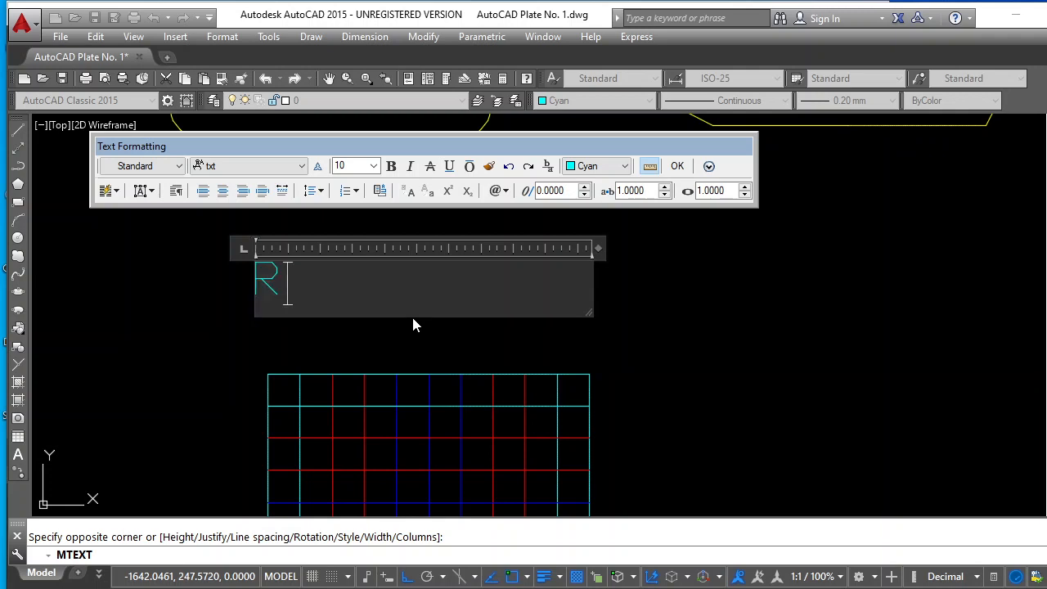
key("BackSpace")
left_click(302, 167)
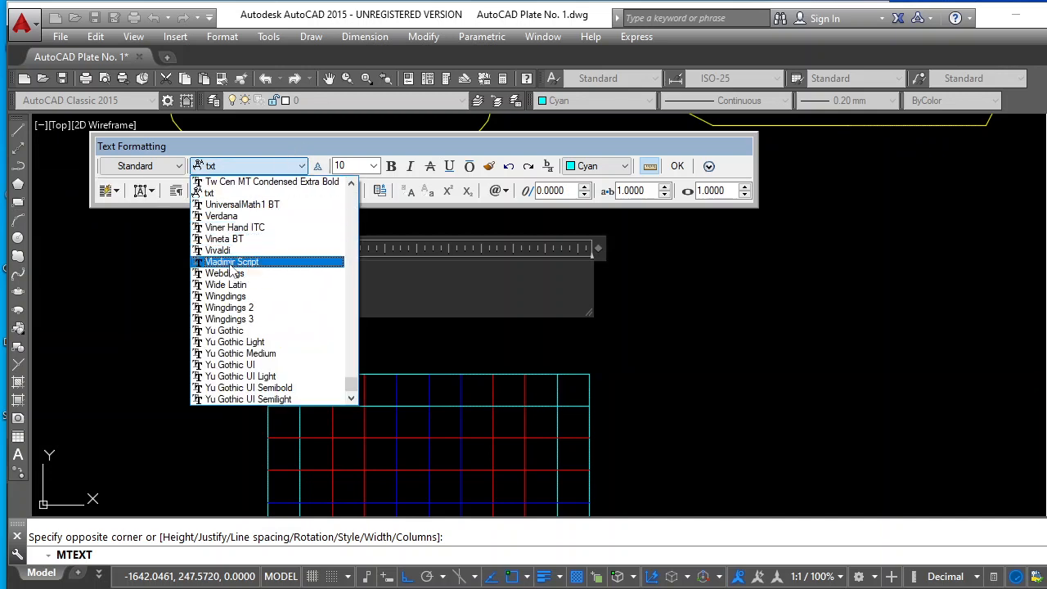
left_click(224, 218)
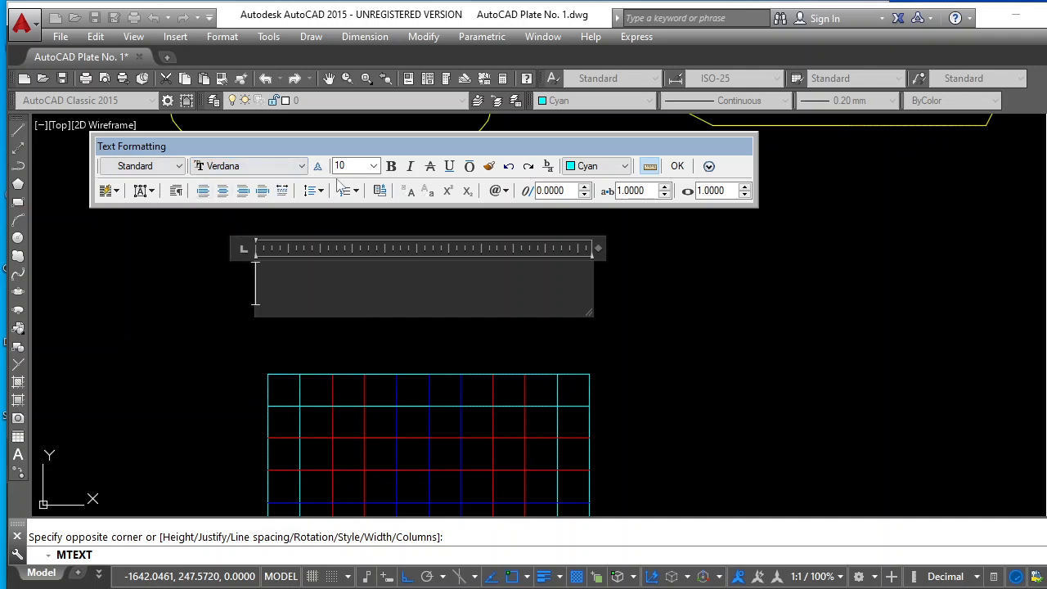
left_click(624, 167)
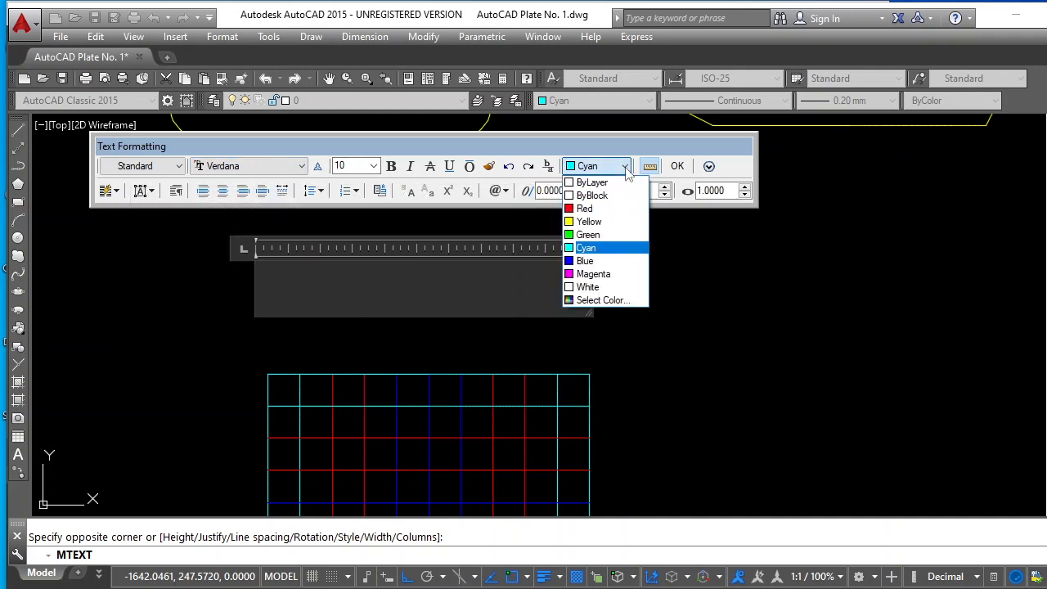
left_click(596, 224)
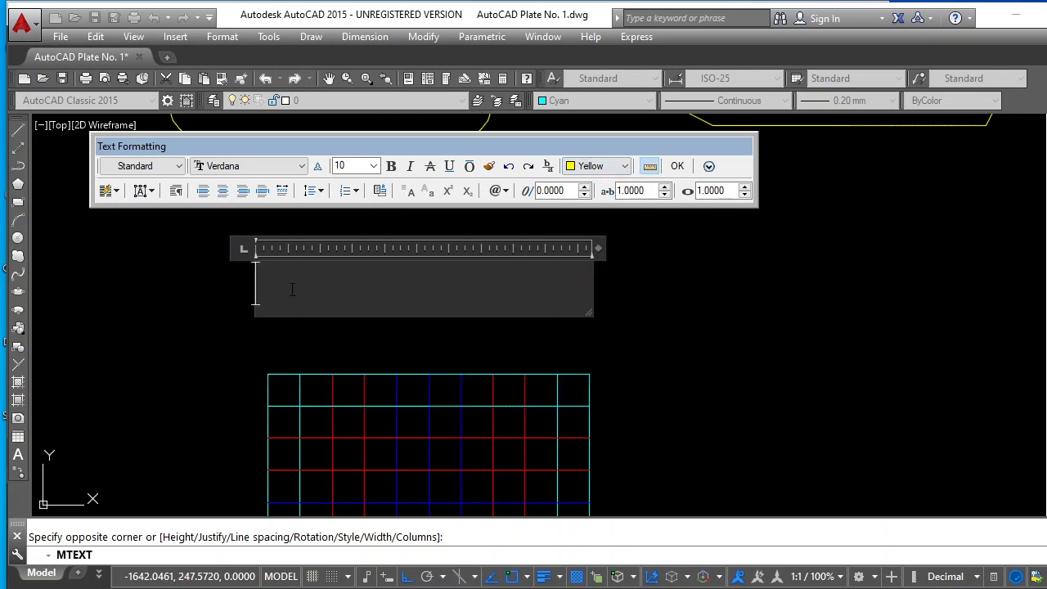
Enter the label "Rectangle using offsets", widen the text box so it fits on one line, and finish the text
type("Recta")
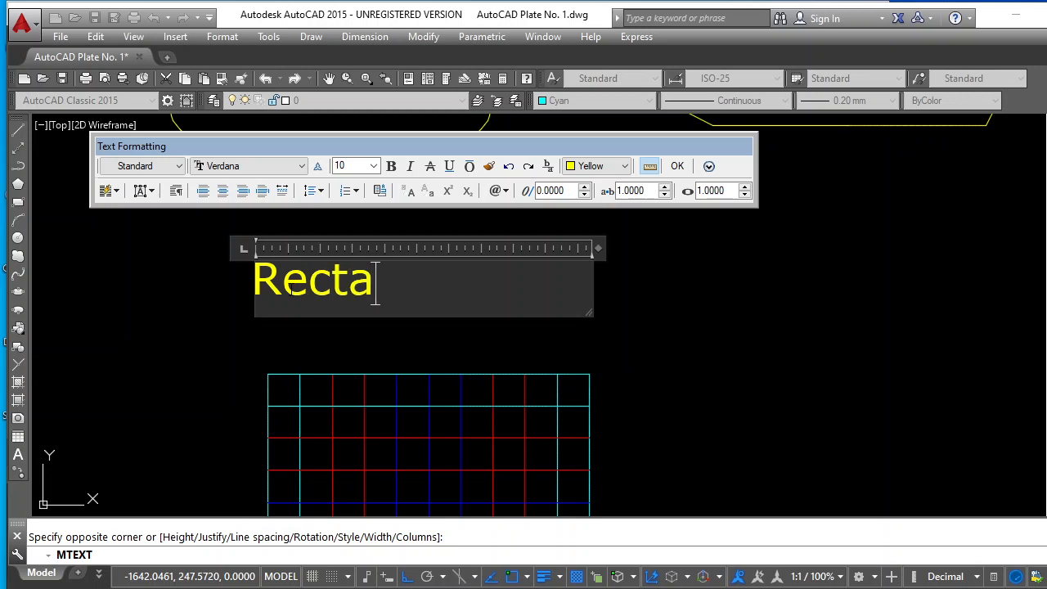
type("ngle")
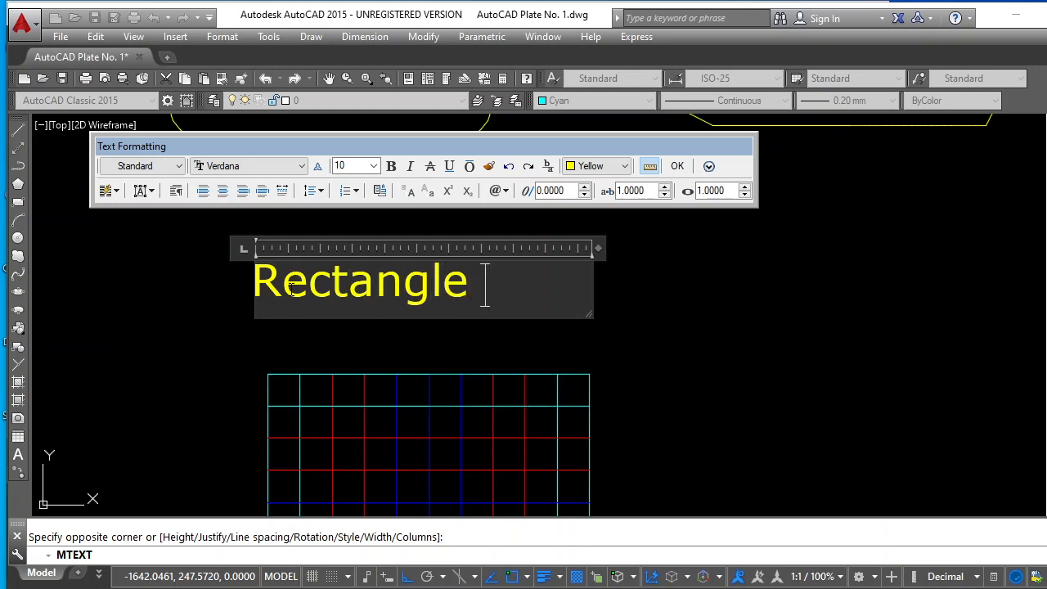
type(" u")
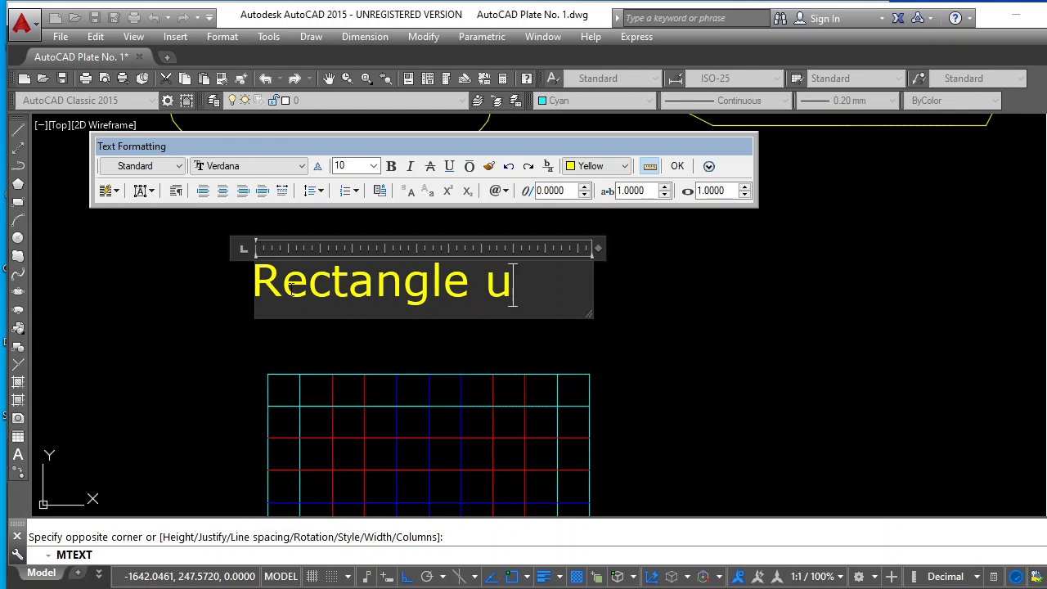
type("sing")
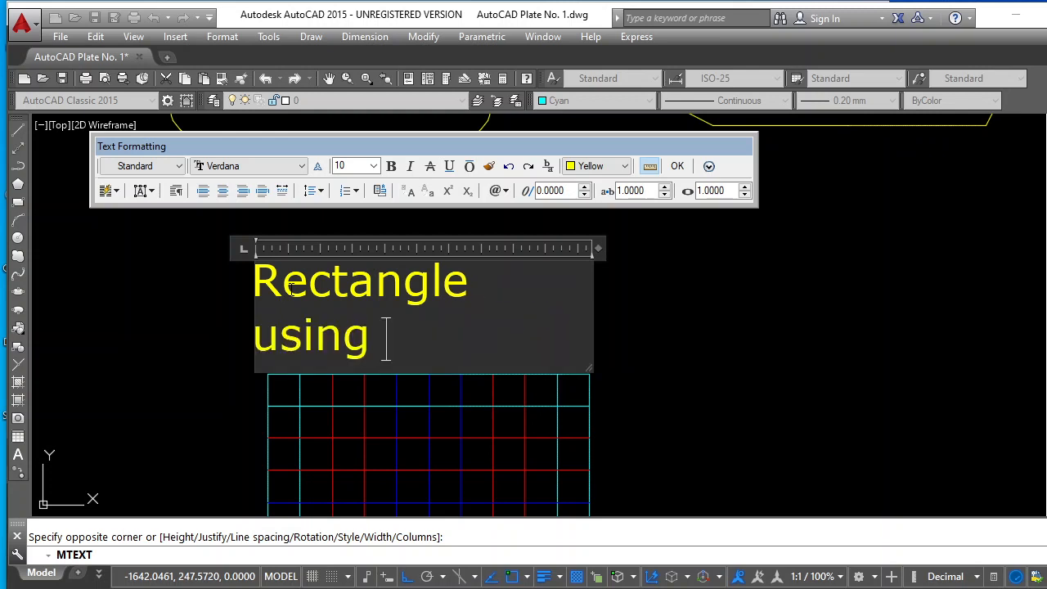
type(" offs")
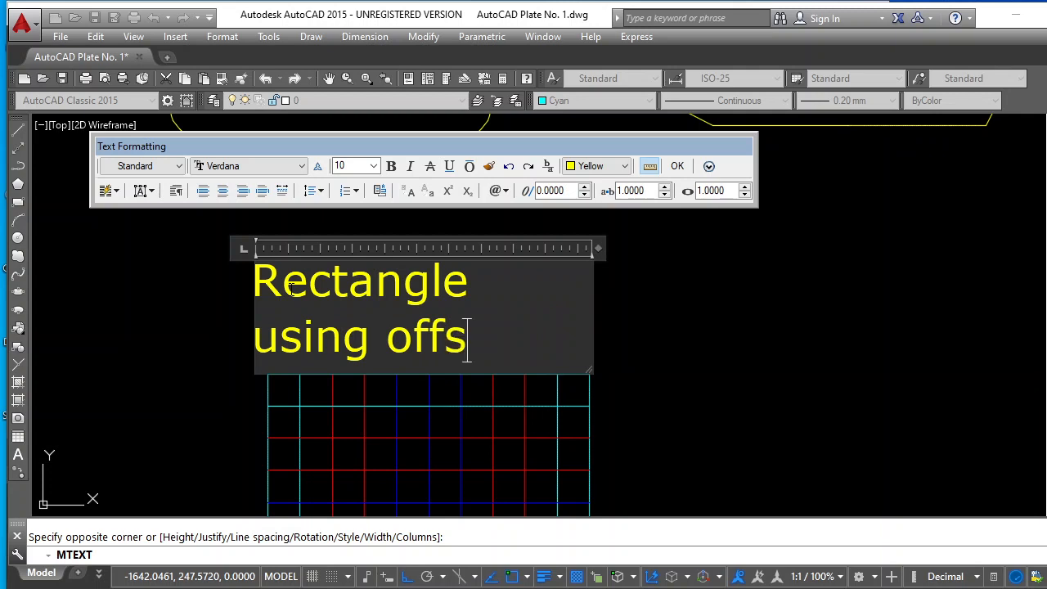
type("ets")
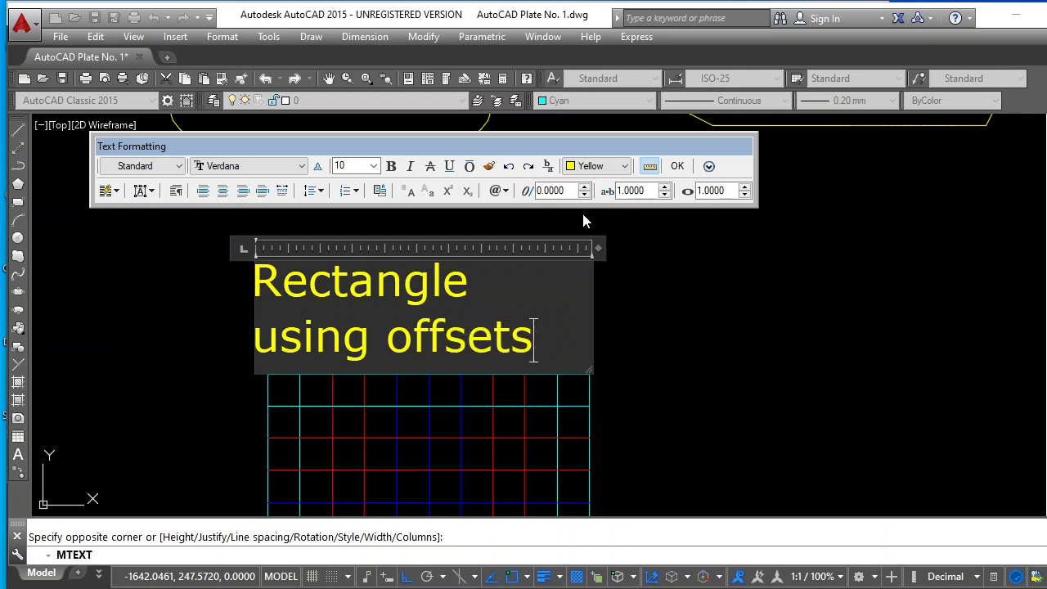
left_click_drag(593, 251, 794, 256)
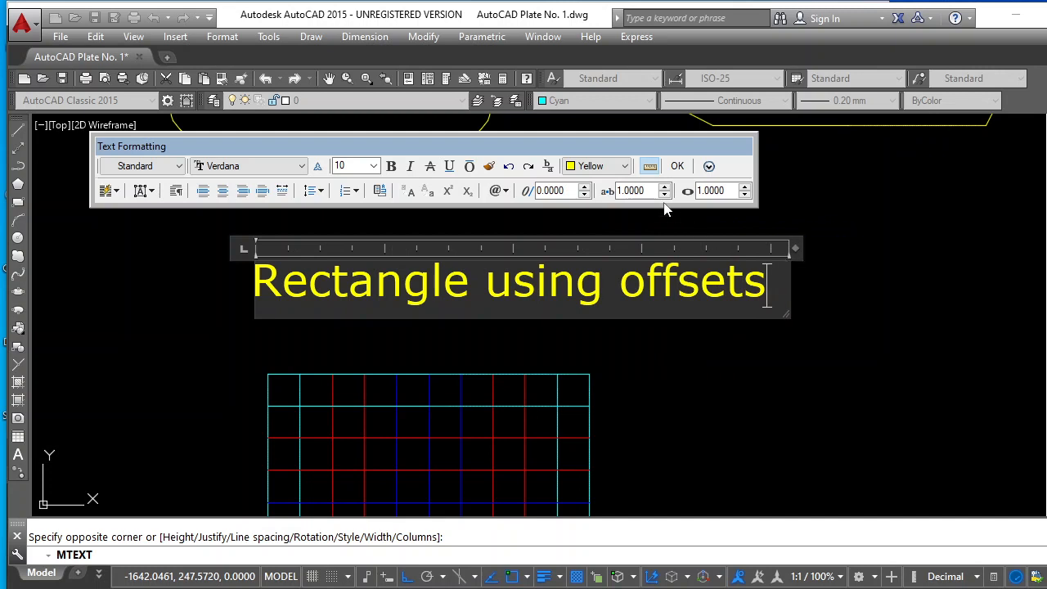
left_click(677, 166)
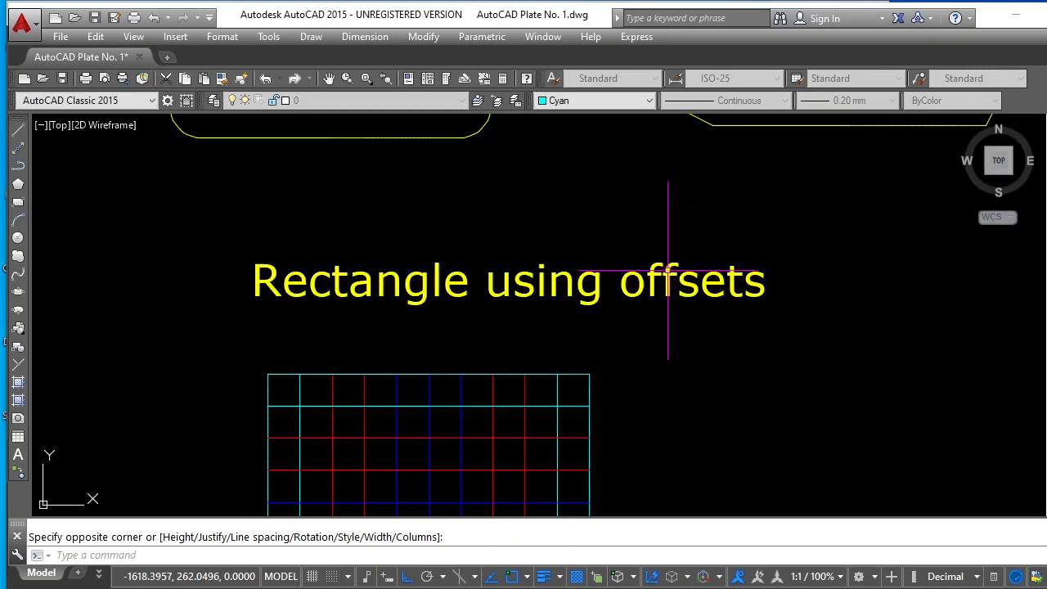
Copy the "Rectangle using offsets" label straight up to just above the filleted and chamfered rectangles
scroll(647, 314, "down", 5)
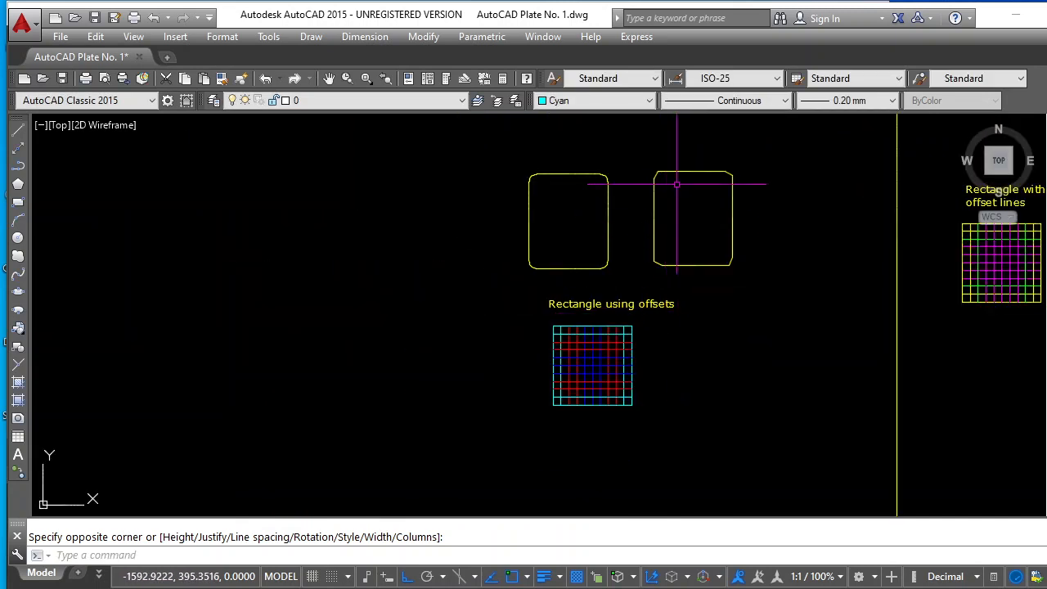
scroll(625, 225, "down", 4)
scroll(924, 216, "up", 6)
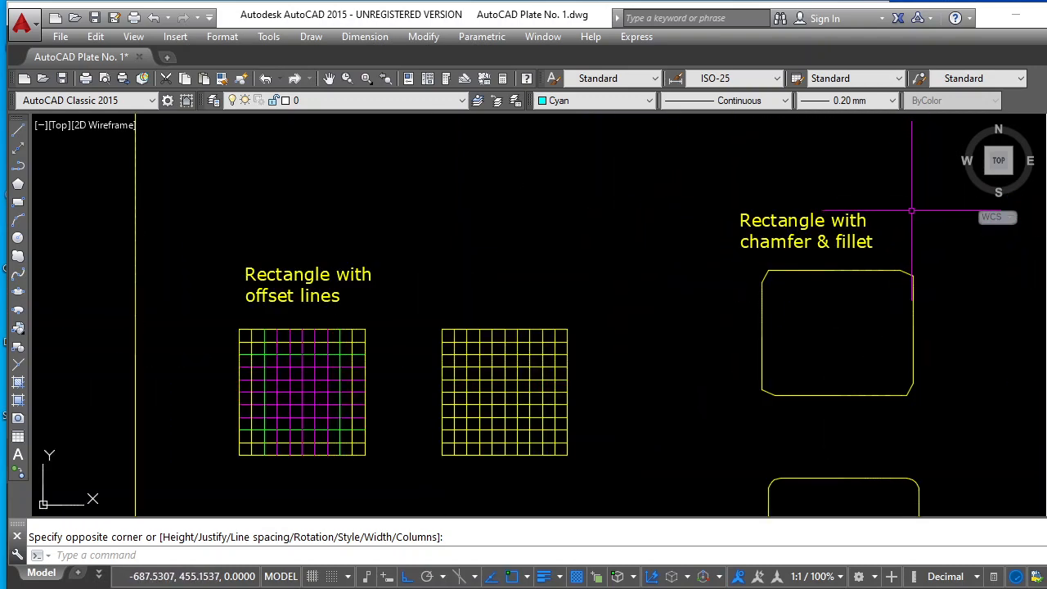
scroll(916, 240, "down", 4)
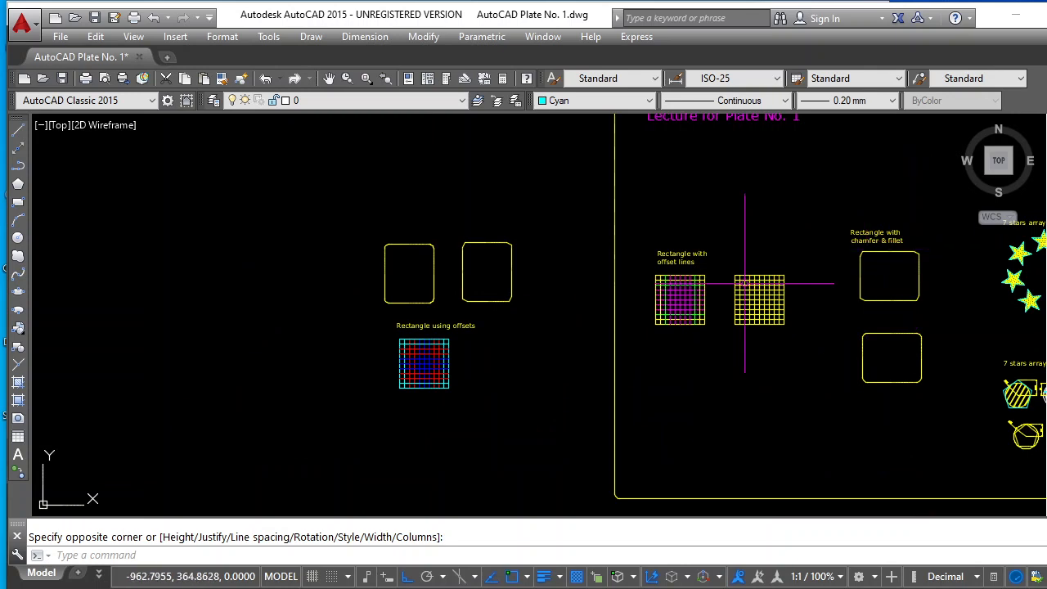
scroll(395, 292, "up", 2)
scroll(532, 226, "up", 2)
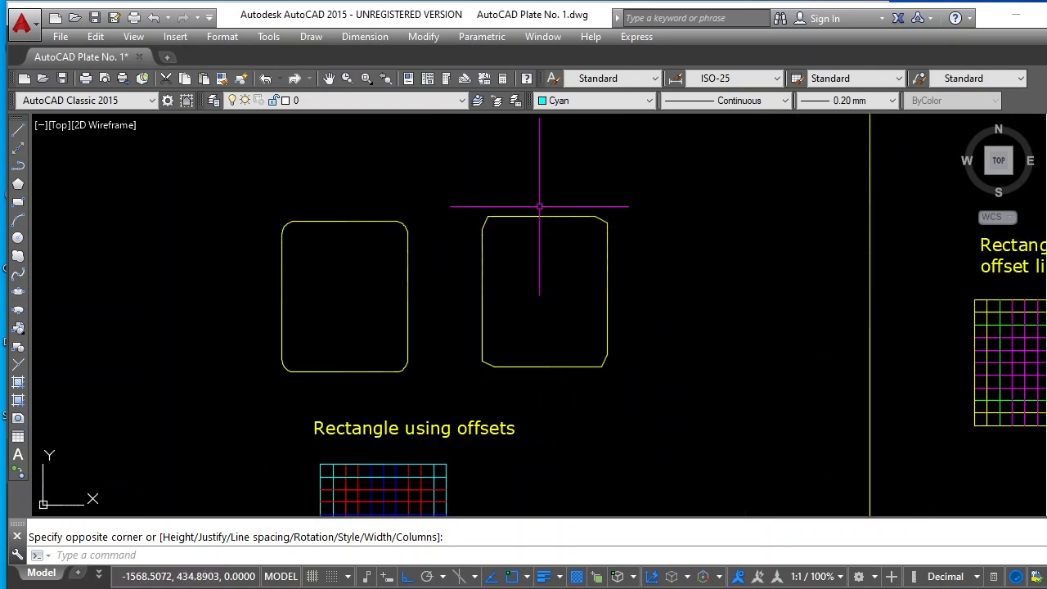
left_click(1046, 149)
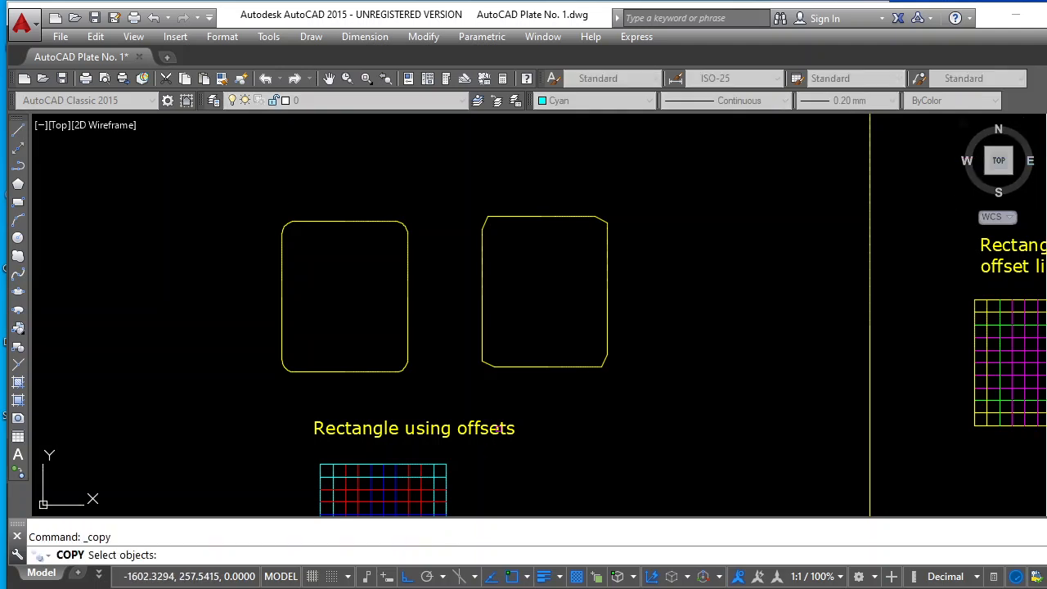
left_click(498, 428)
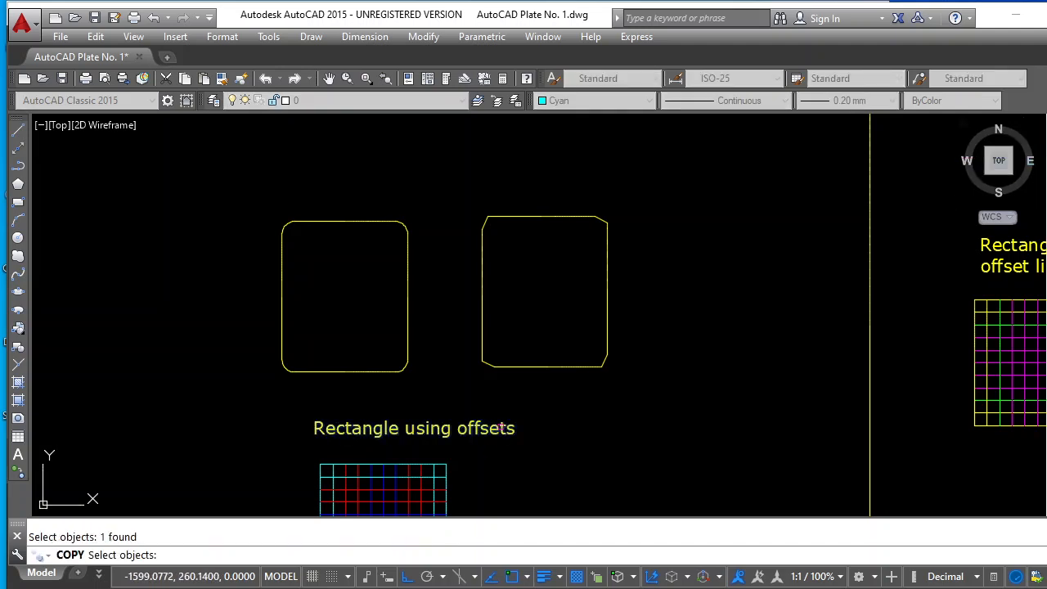
key("Return")
left_click(499, 426)
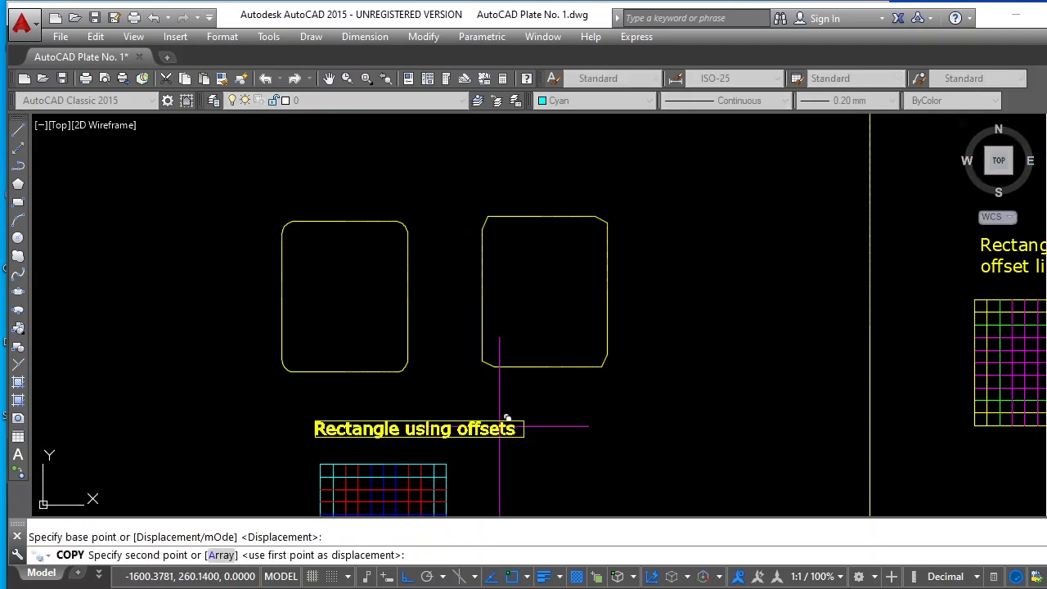
left_click(541, 161)
key("Escape")
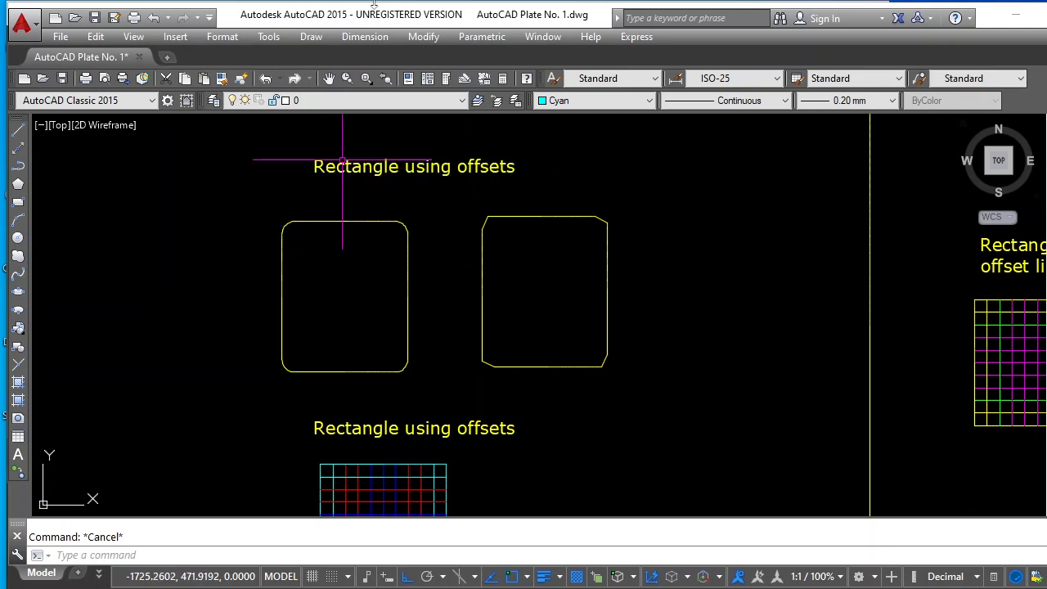
Change the copied label above the filleted and chamfered rectangles to "Rectangle with chamfer & fillet"
left_click(397, 166)
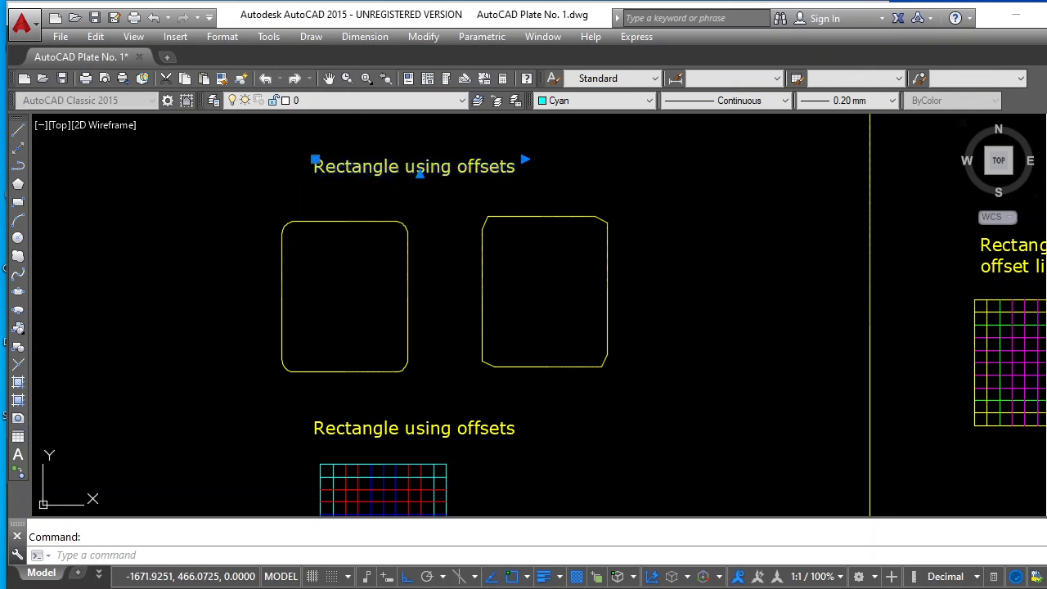
double_click(397, 166)
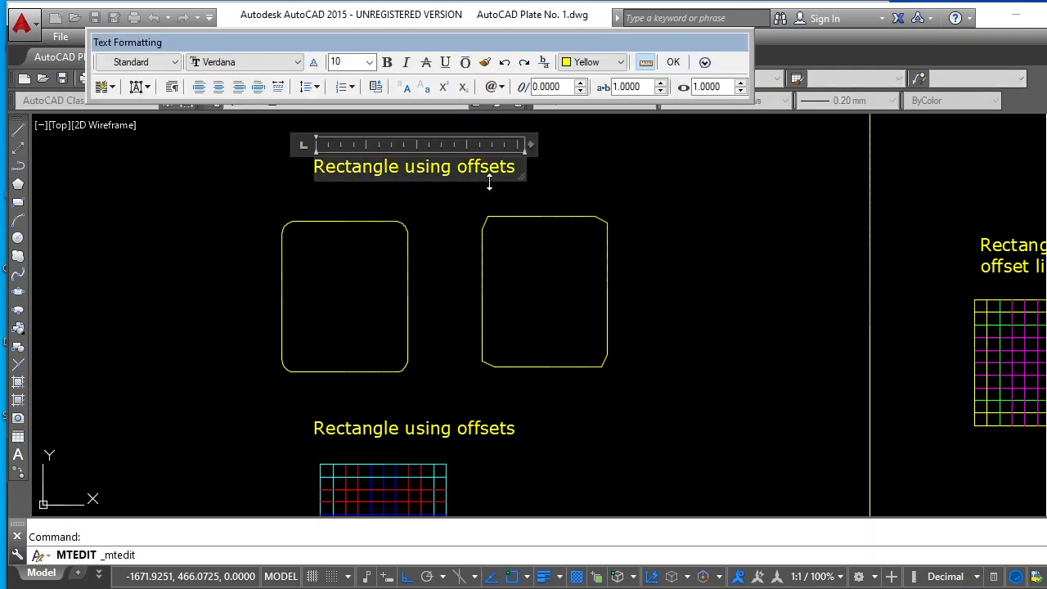
left_click_drag(516, 168, 416, 166)
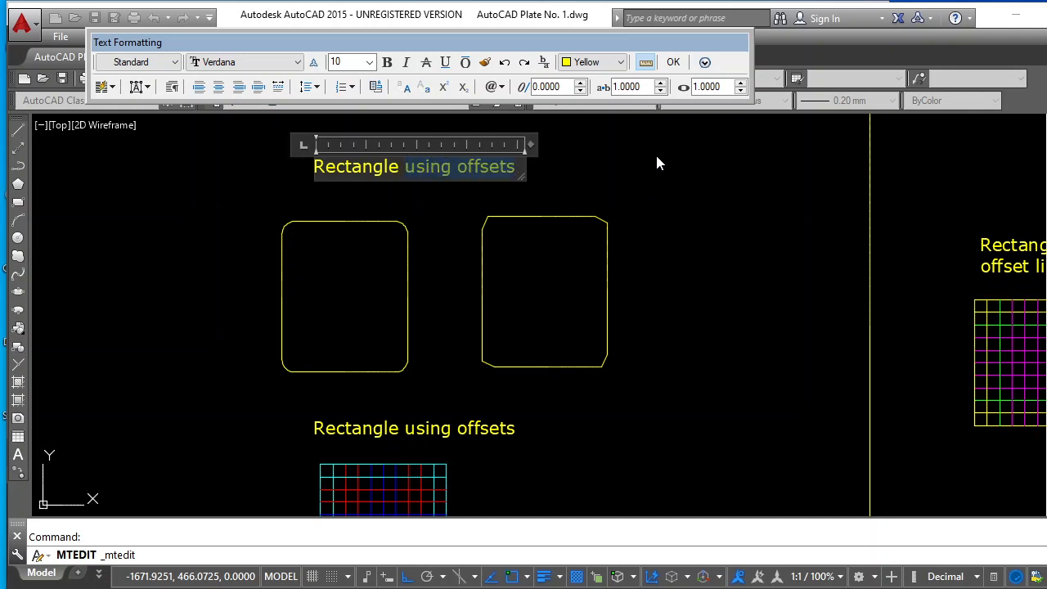
type("with")
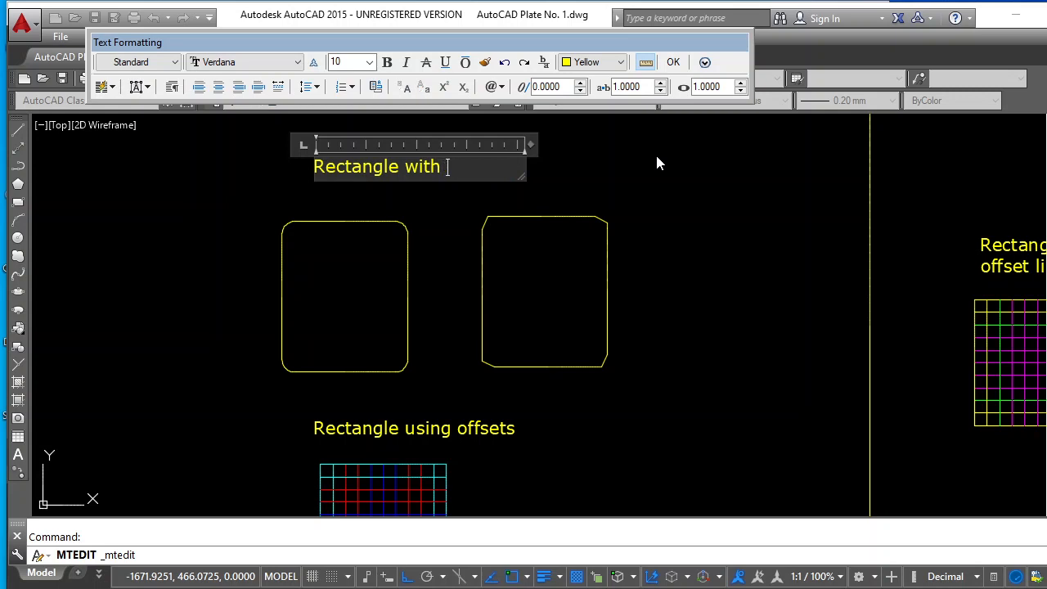
type(" chamfer ")
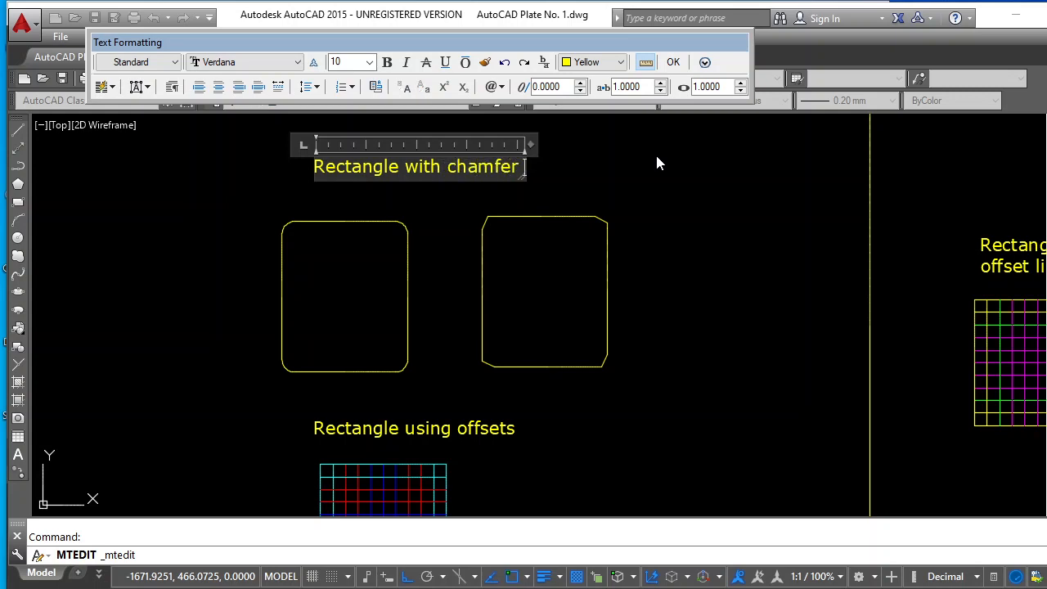
type("& fillet")
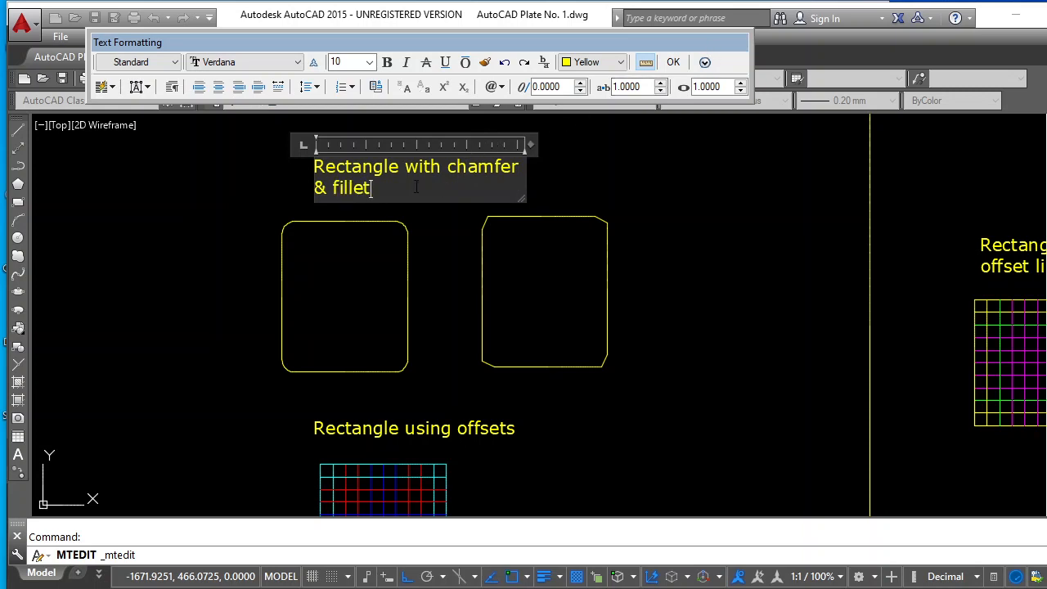
Set the whole "Rectangle with chamfer & fillet" label to the Times New Roman font in italics
left_click_drag(380, 193, 315, 168)
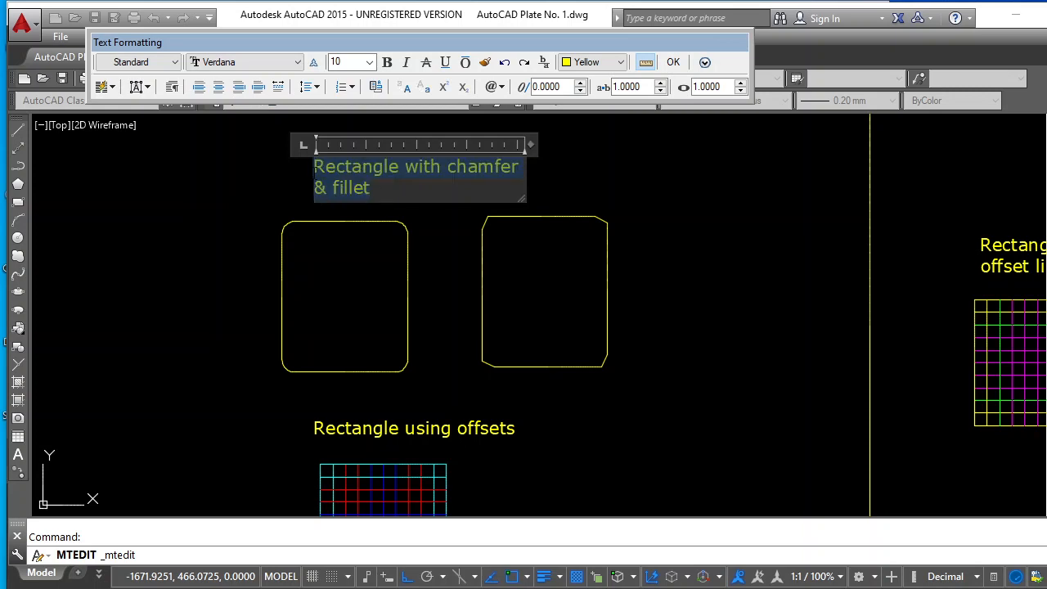
left_click(298, 63)
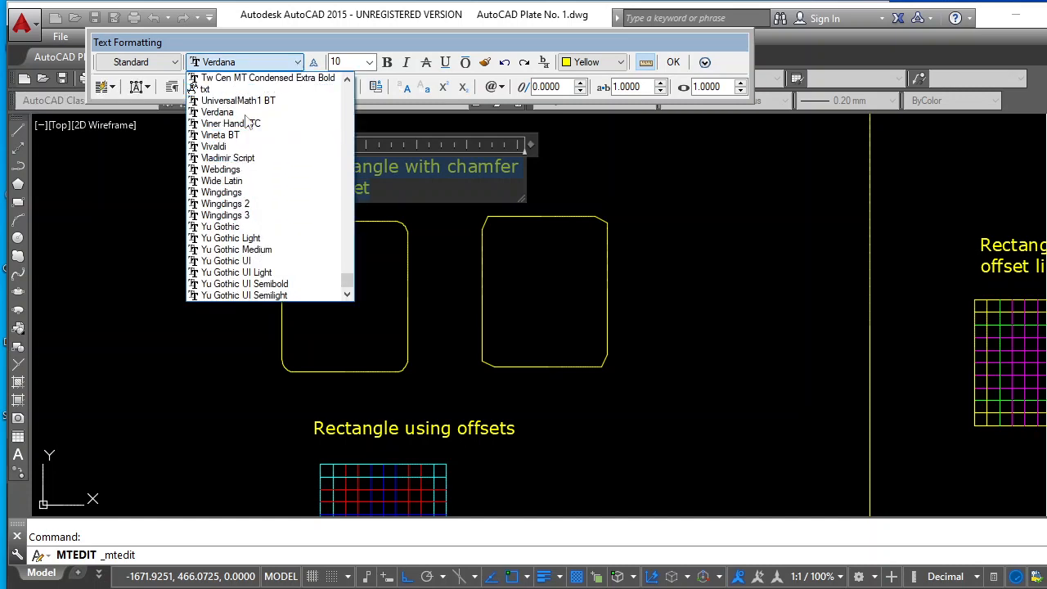
scroll(246, 180, "up", 3)
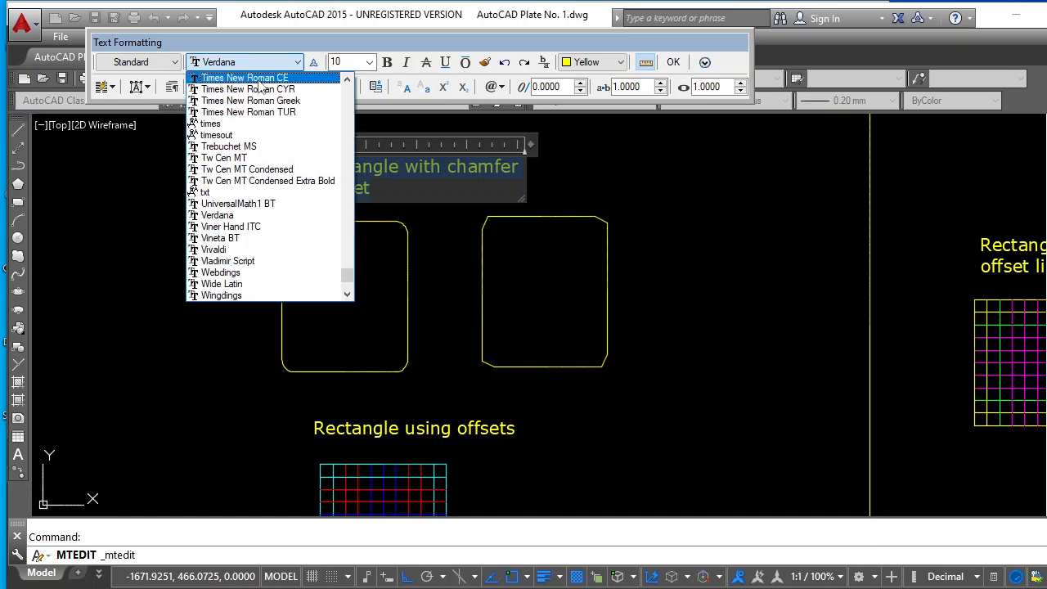
scroll(251, 104, "up", 3)
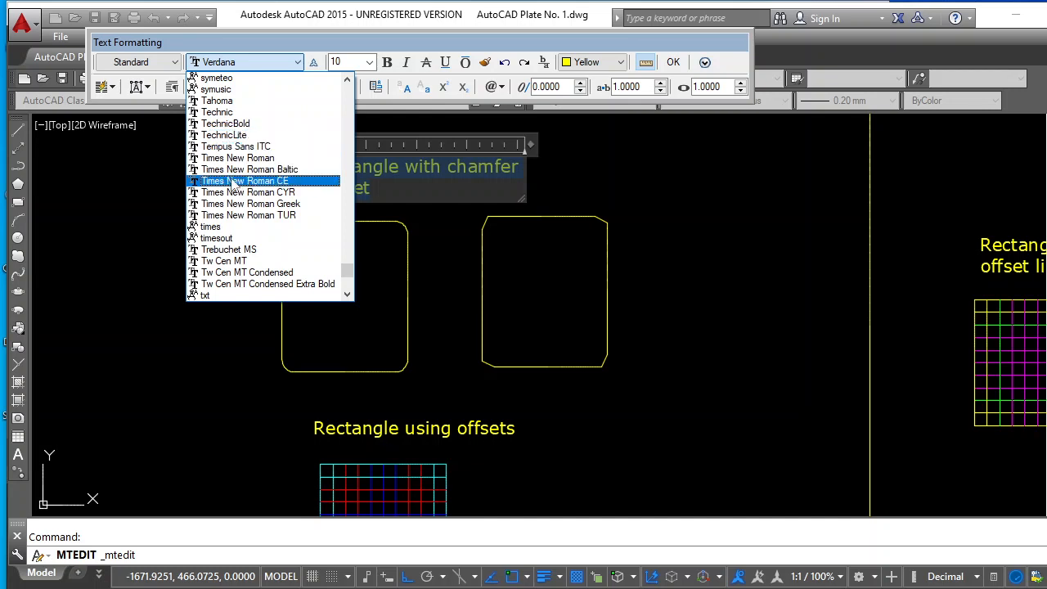
left_click(248, 159)
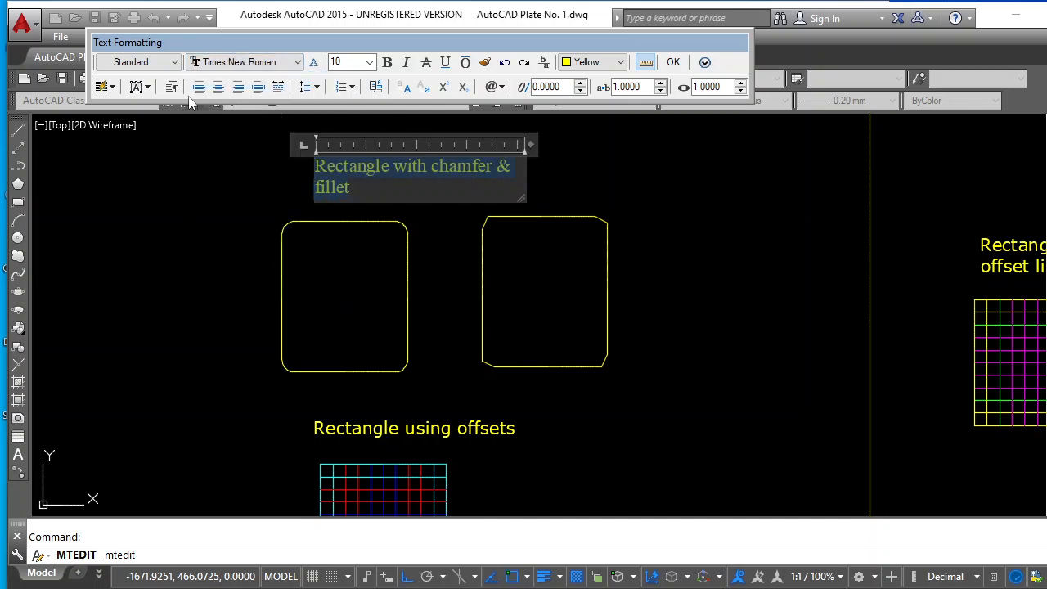
left_click(407, 64)
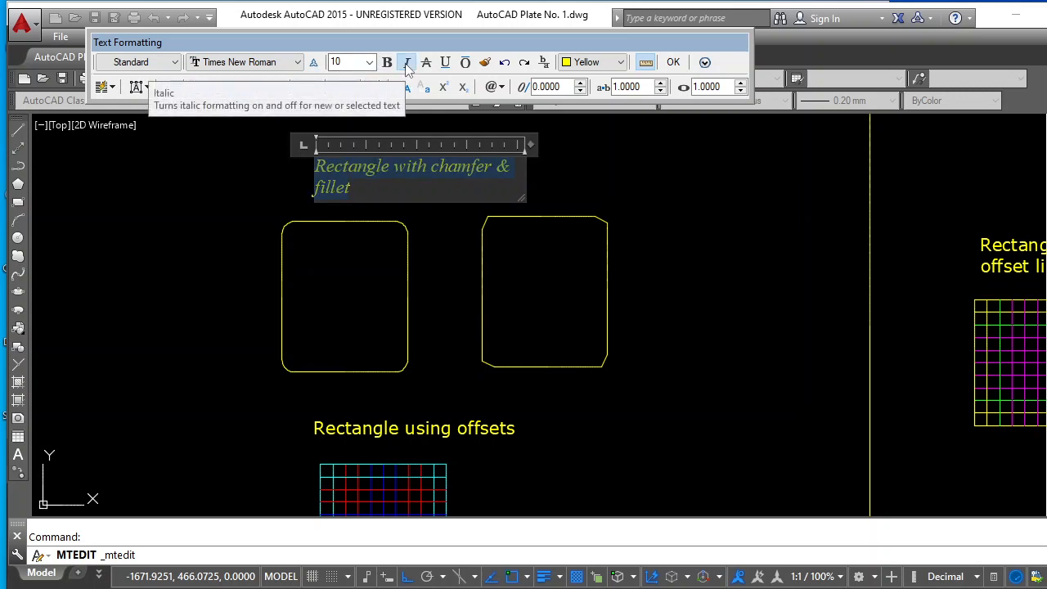
Centre the "Rectangle with chamfer & fillet" label, set its colour to Cyan, and finish editing the text
left_click(623, 62)
left_click(581, 105)
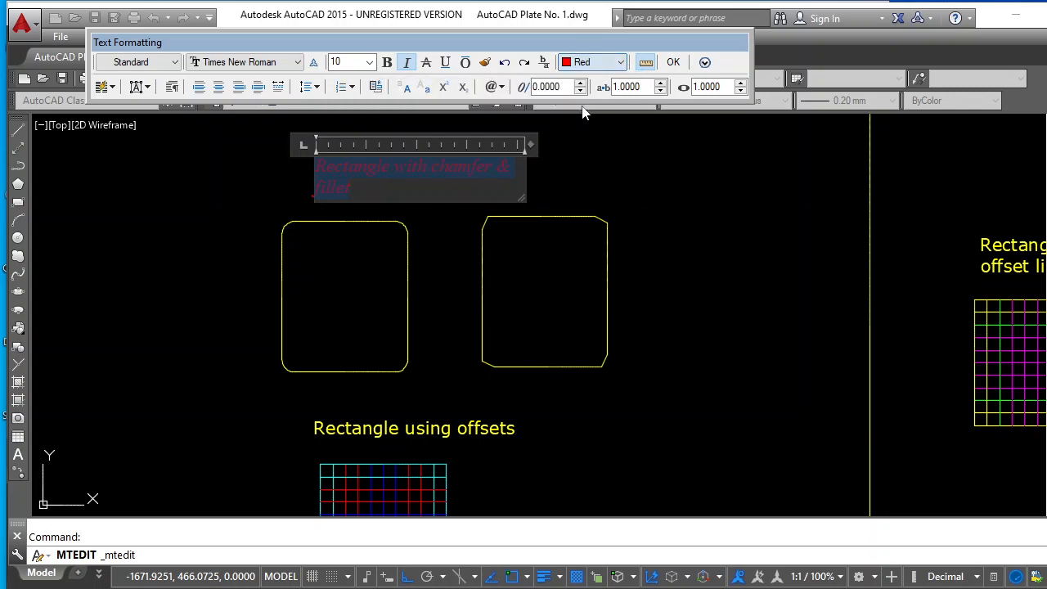
left_click(220, 89)
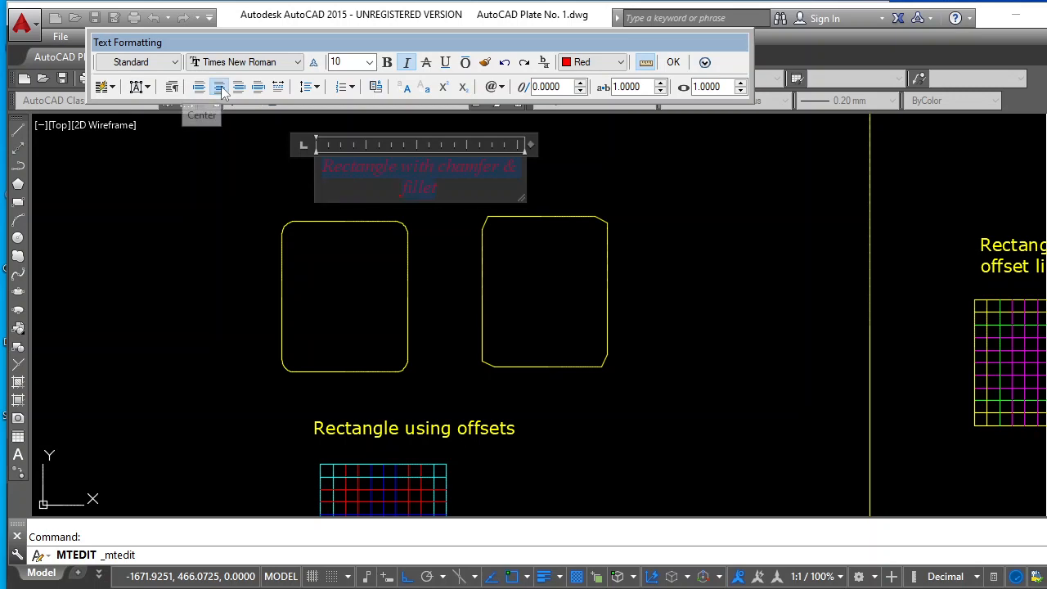
left_click(622, 63)
left_click(582, 145)
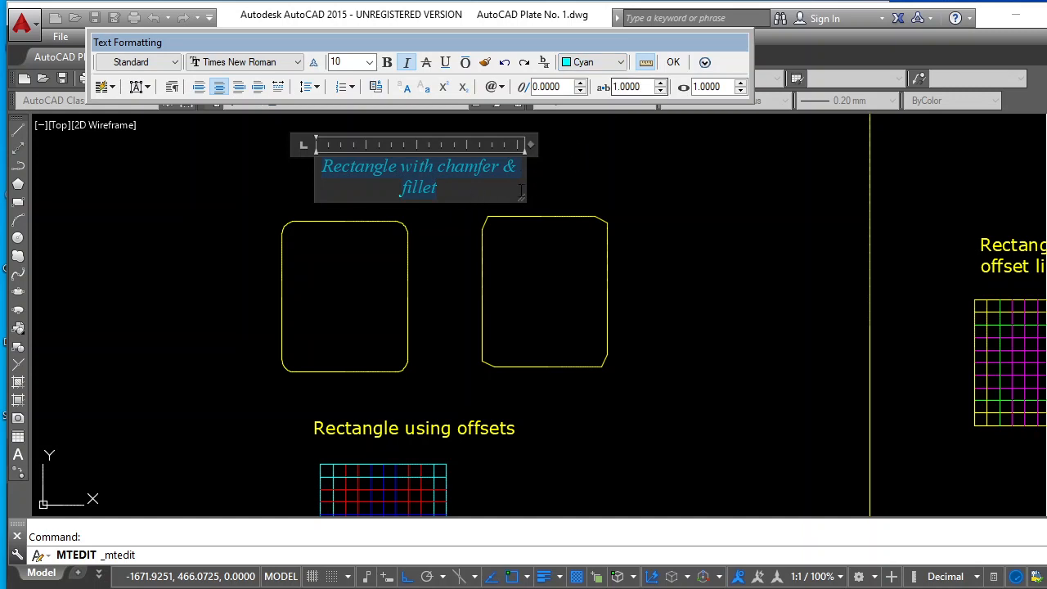
left_click(676, 64)
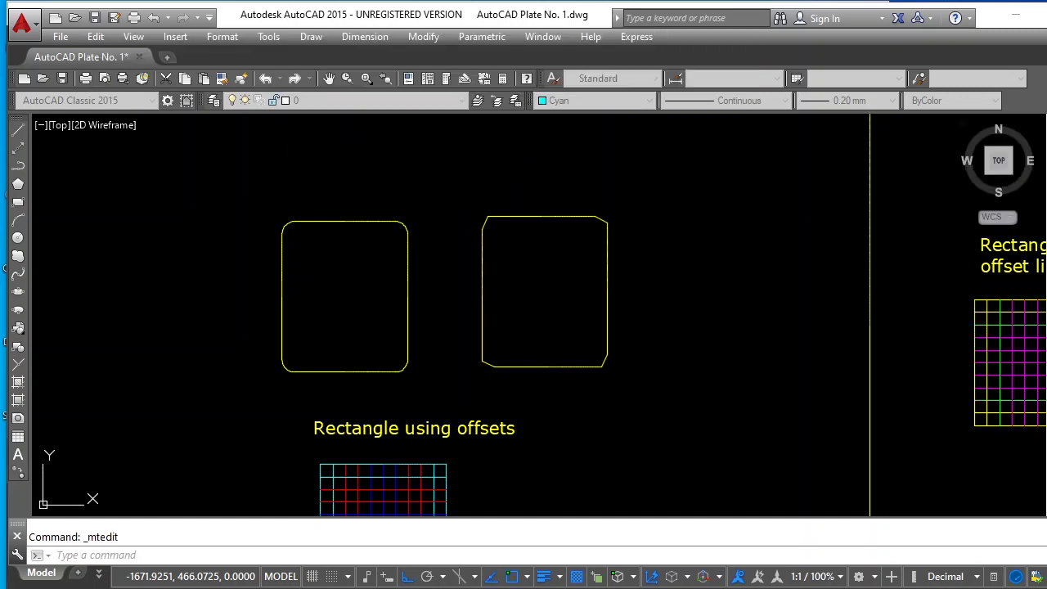
Move the filleted and chamfered rectangles, the coloured grid and their labels horizontally across the plate to just beyond the ring of stars
scroll(618, 194, "down", 2)
scroll(617, 195, "down", 3)
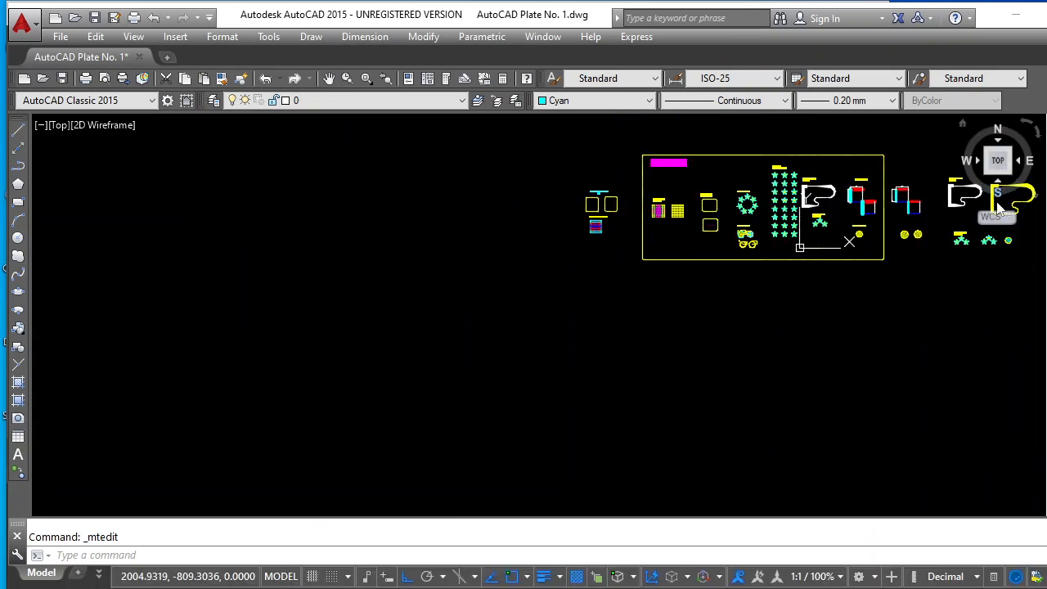
scroll(1025, 186, "up", 2)
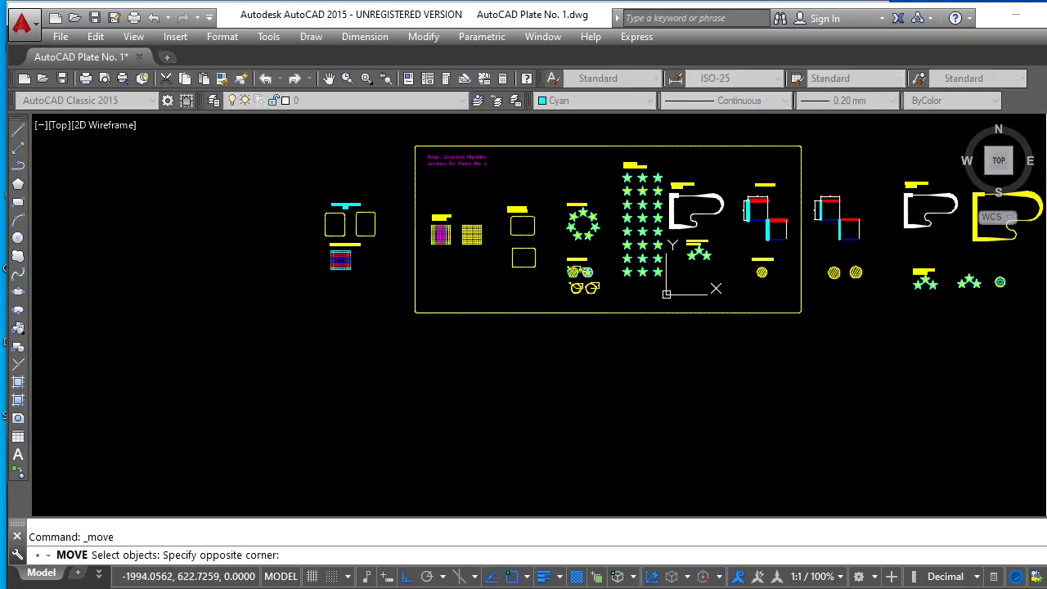
left_click(385, 291)
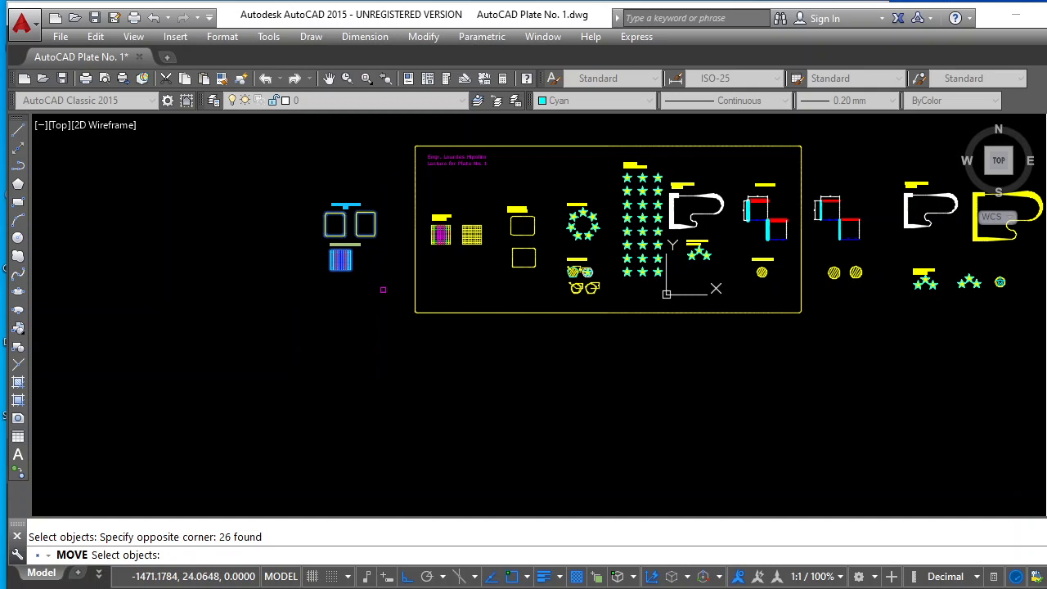
key("Return")
left_click(342, 281)
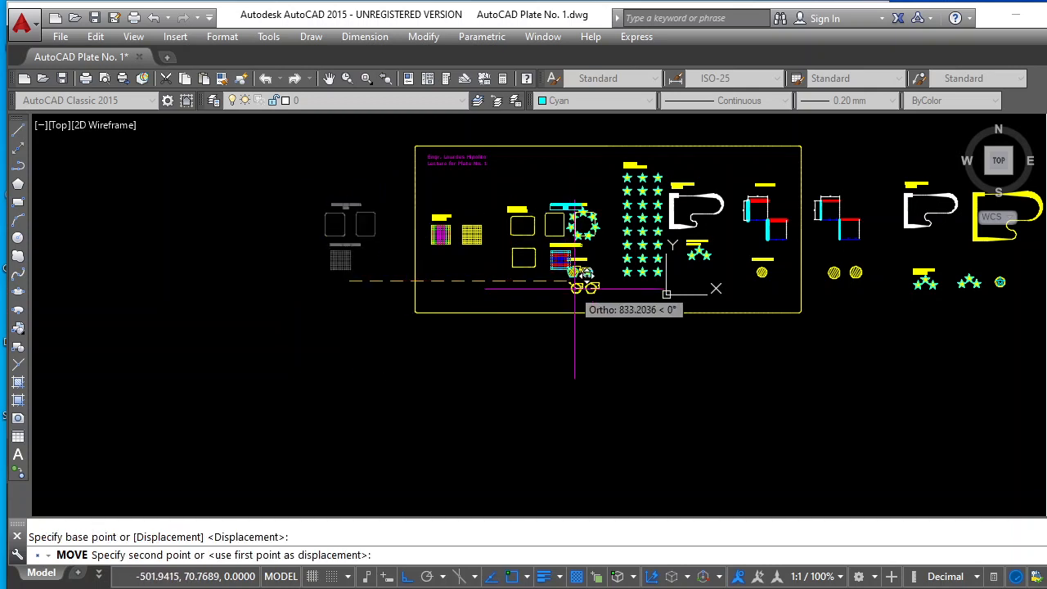
scroll(577, 287, "down", 3)
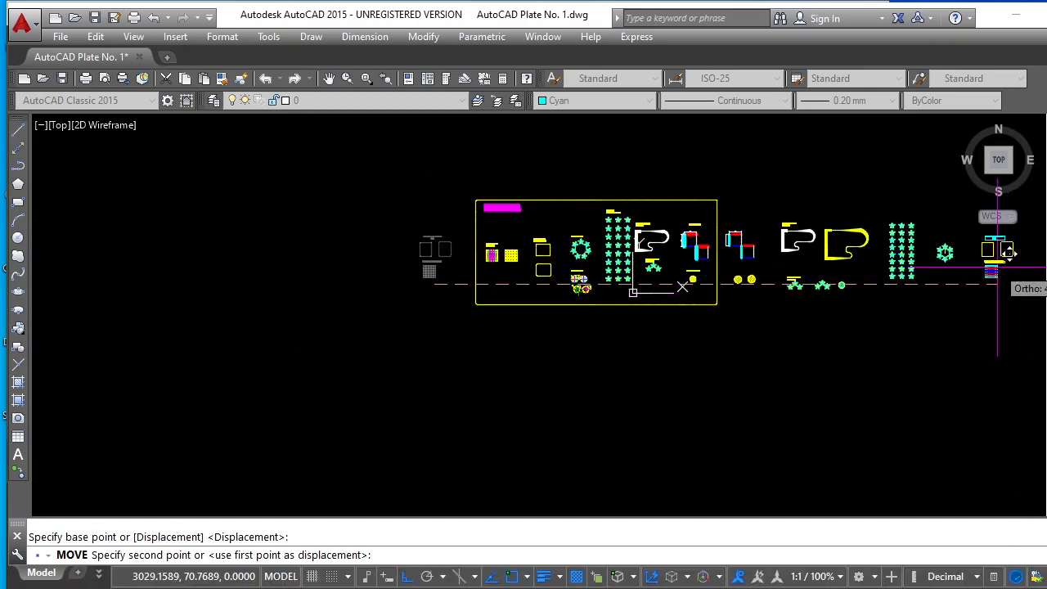
left_click(991, 279)
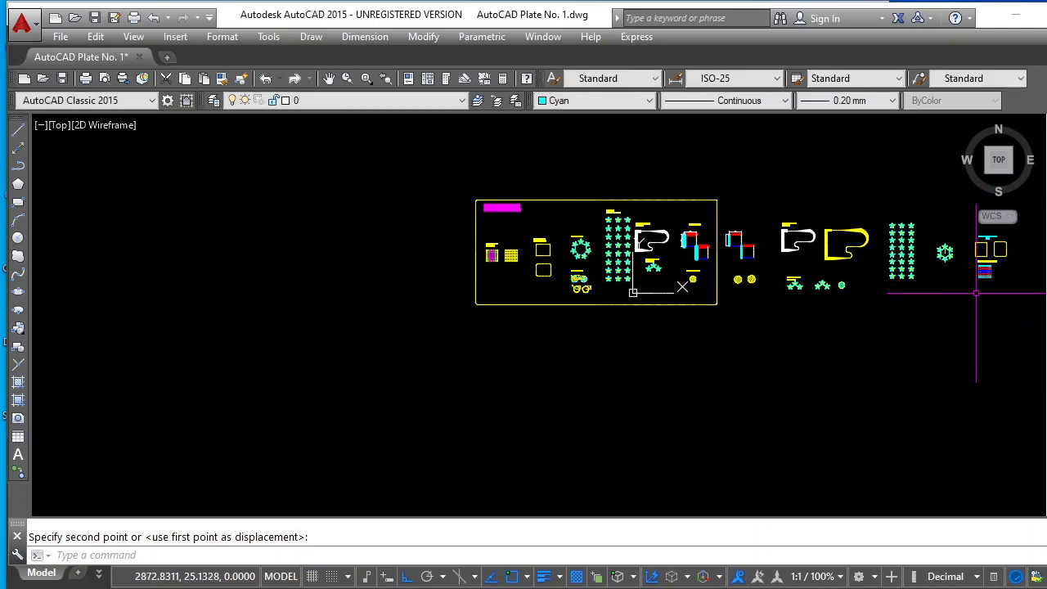
Move all the recreated figures outside the plate frame to the empty area directly below it, with Ortho turned off
scroll(926, 273, "up", 3)
scroll(883, 292, "down", 3)
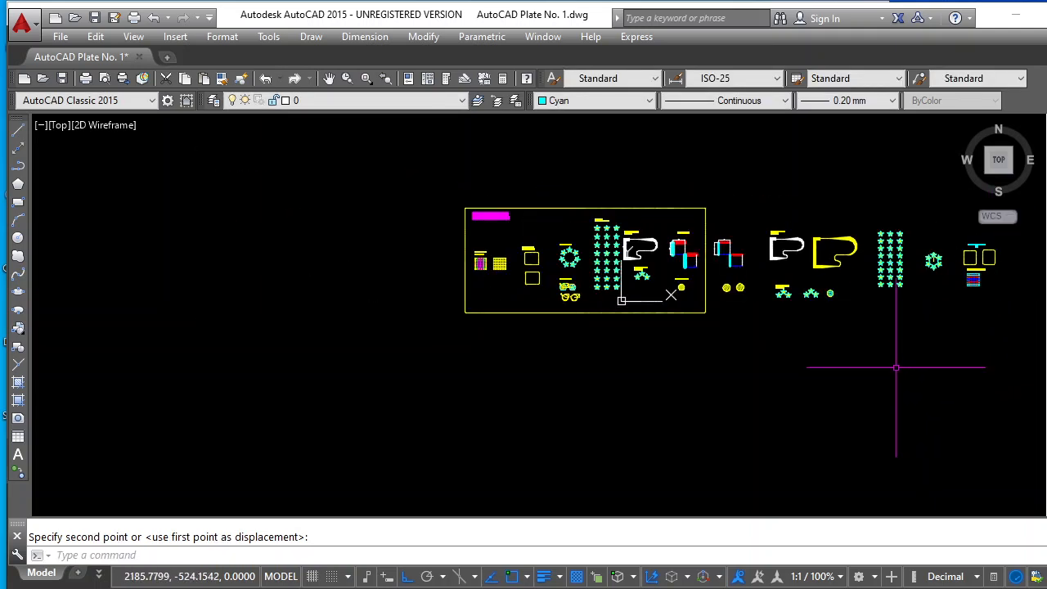
scroll(1014, 270, "up", 2)
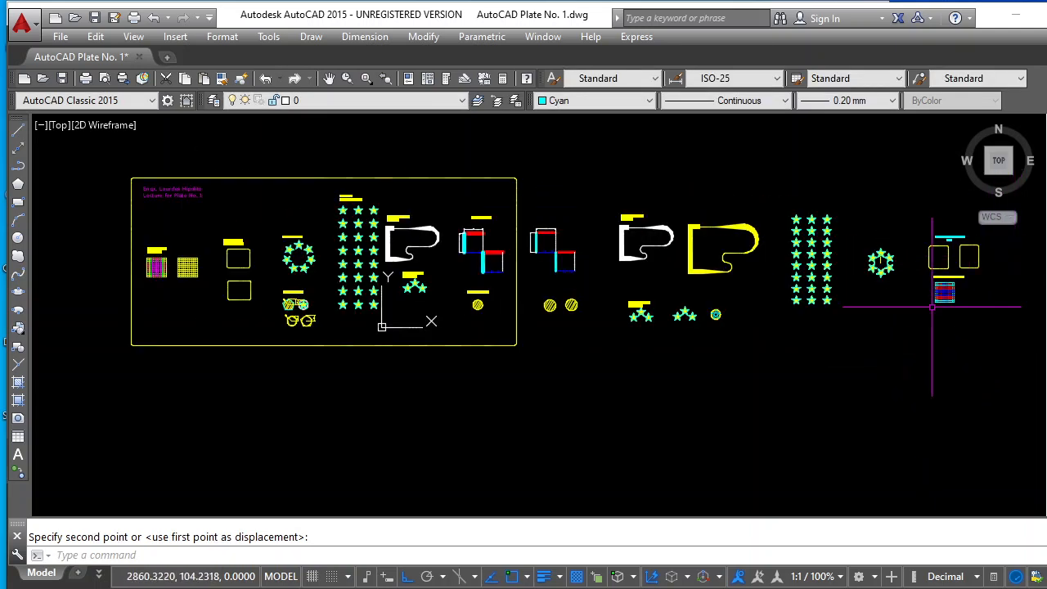
key("Escape")
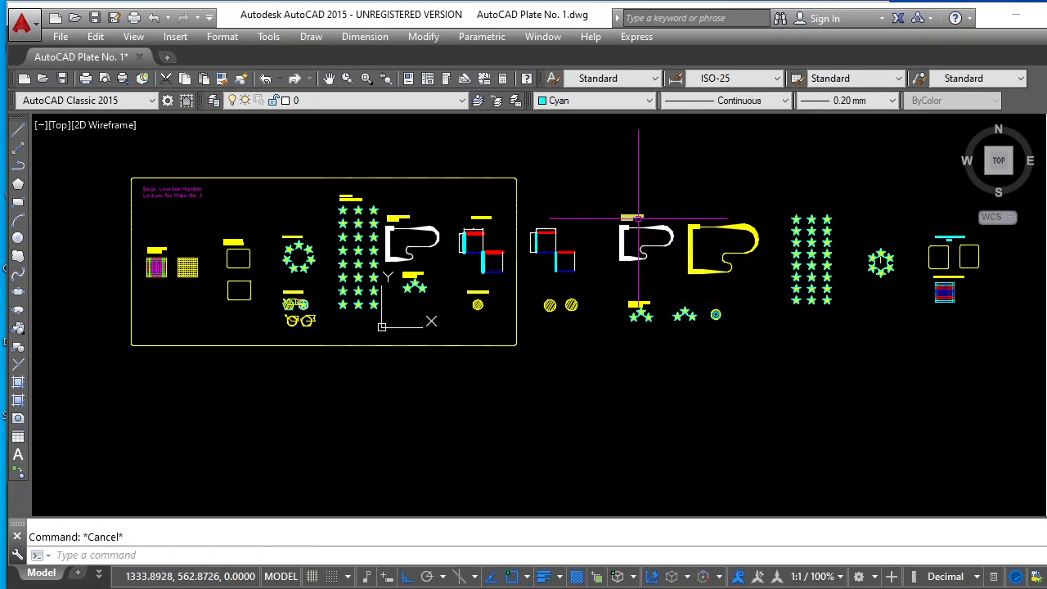
scroll(632, 217, "down", 3)
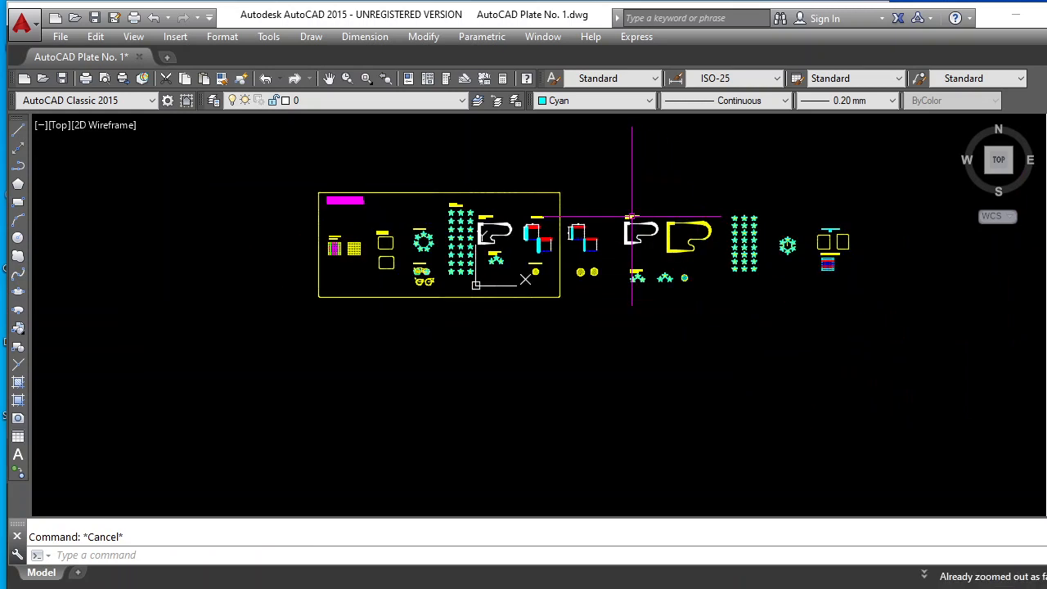
left_click(1046, 220)
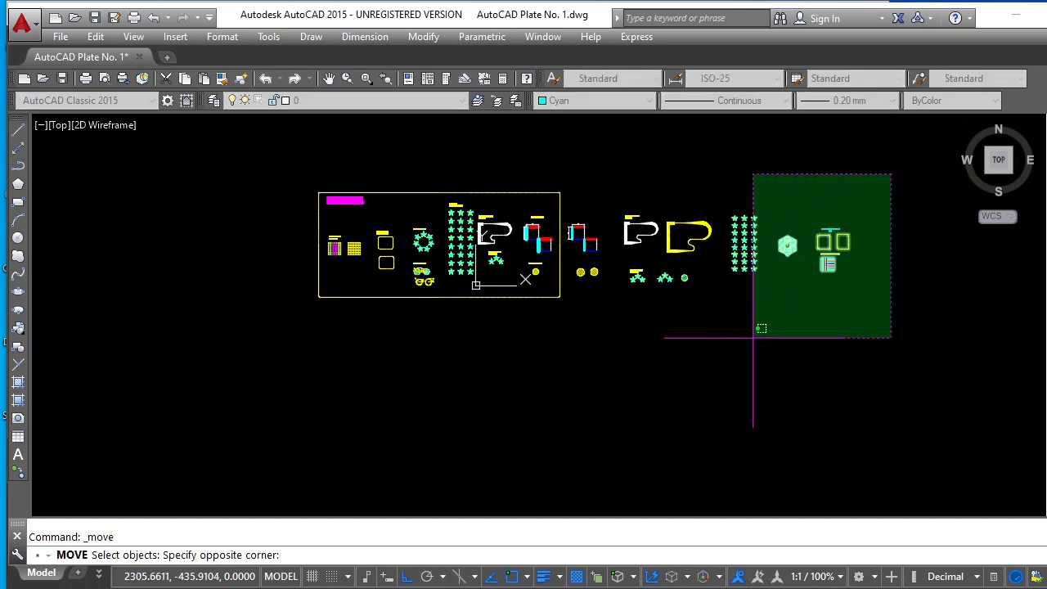
left_click(565, 338)
key("Return")
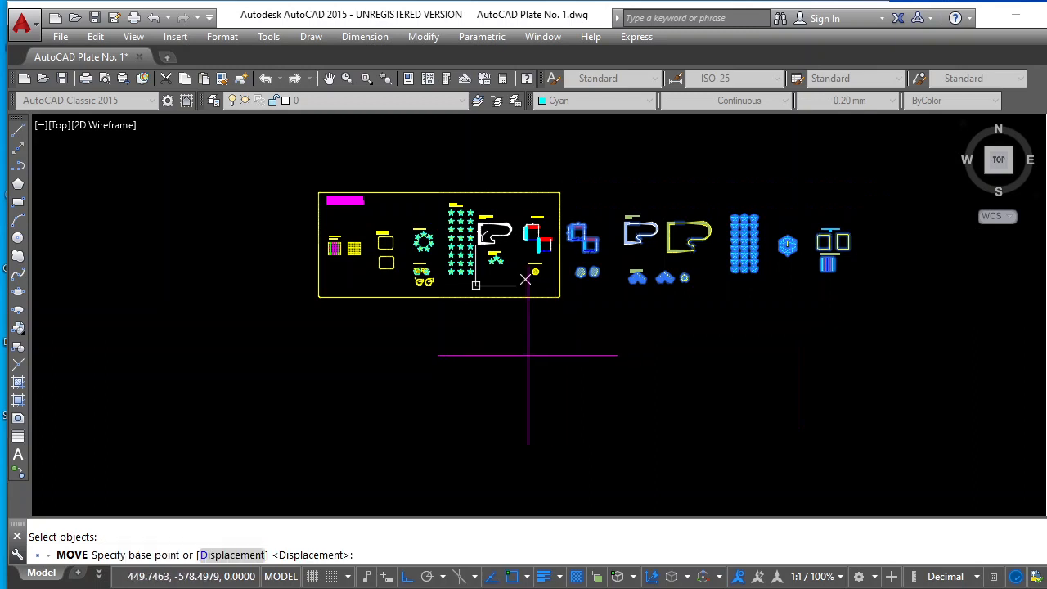
left_click(759, 195)
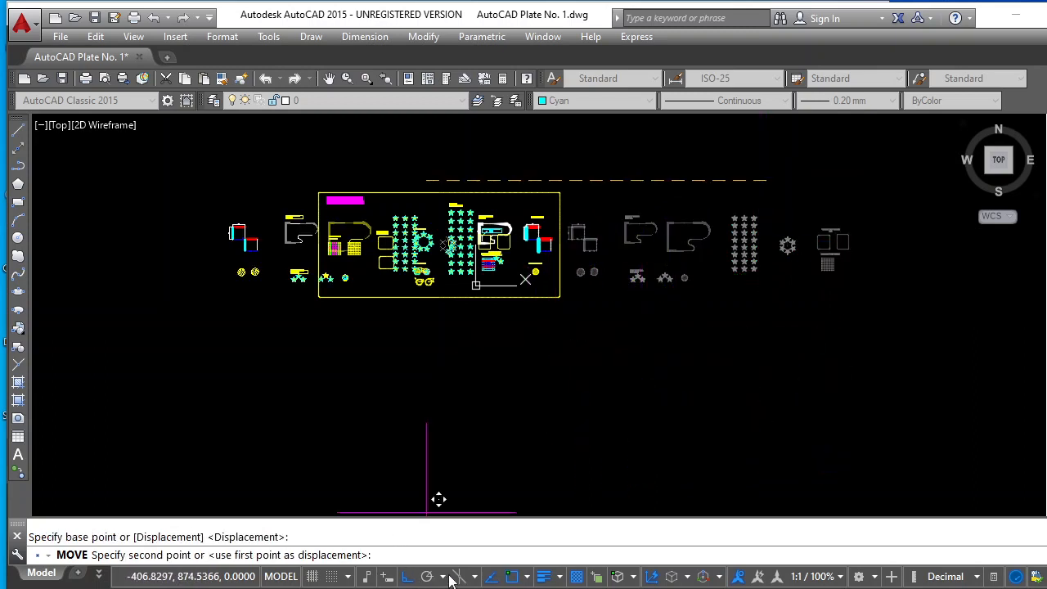
left_click(407, 577)
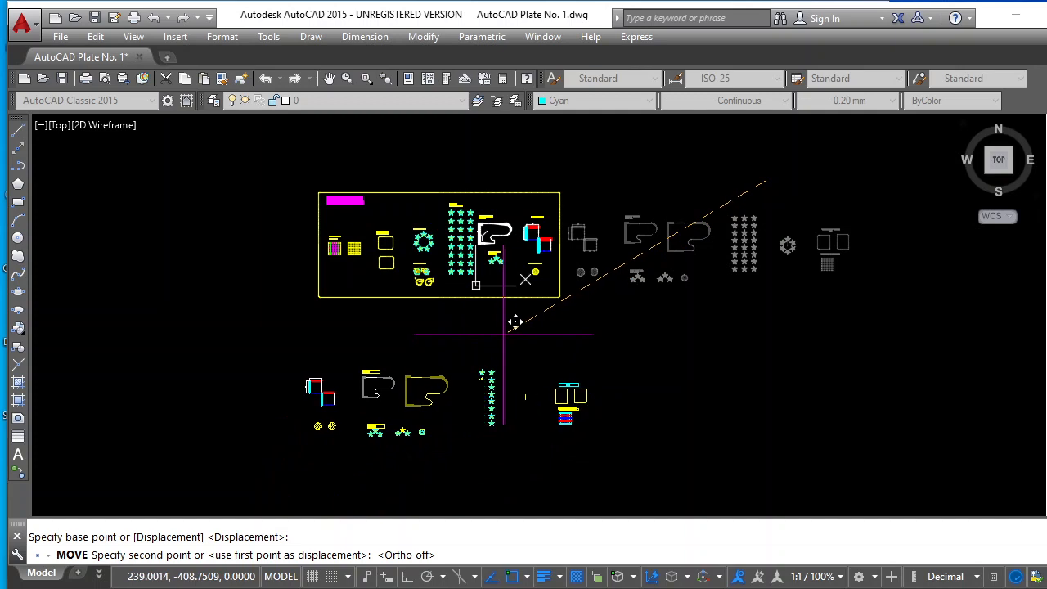
left_click(494, 334)
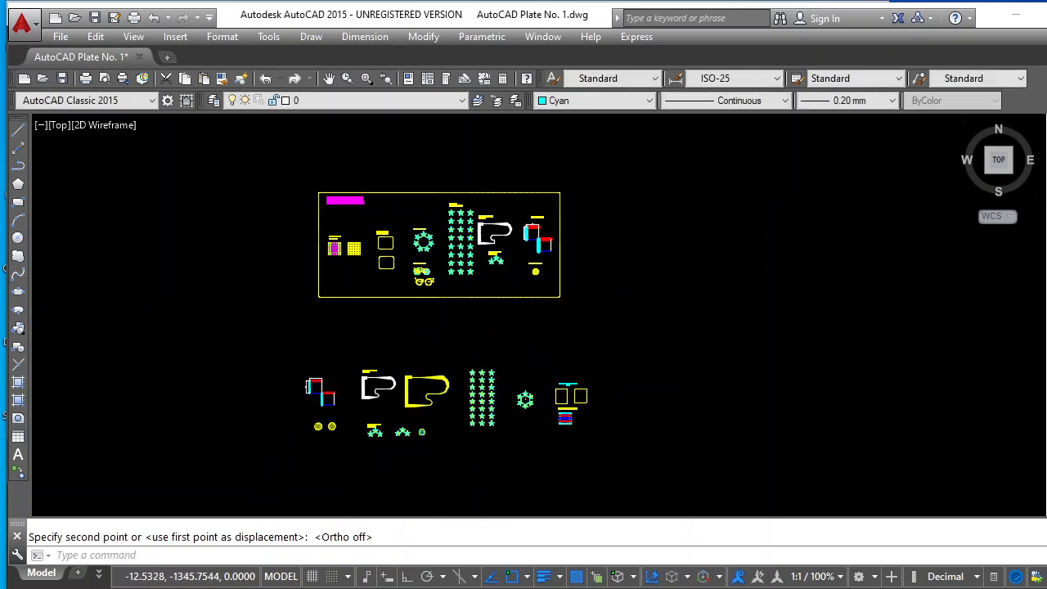
Draw a rectangular frame with 10-unit filleted corners around all the recreated figures below the original plate
scroll(476, 462, "up", 4)
scroll(475, 437, "down", 2)
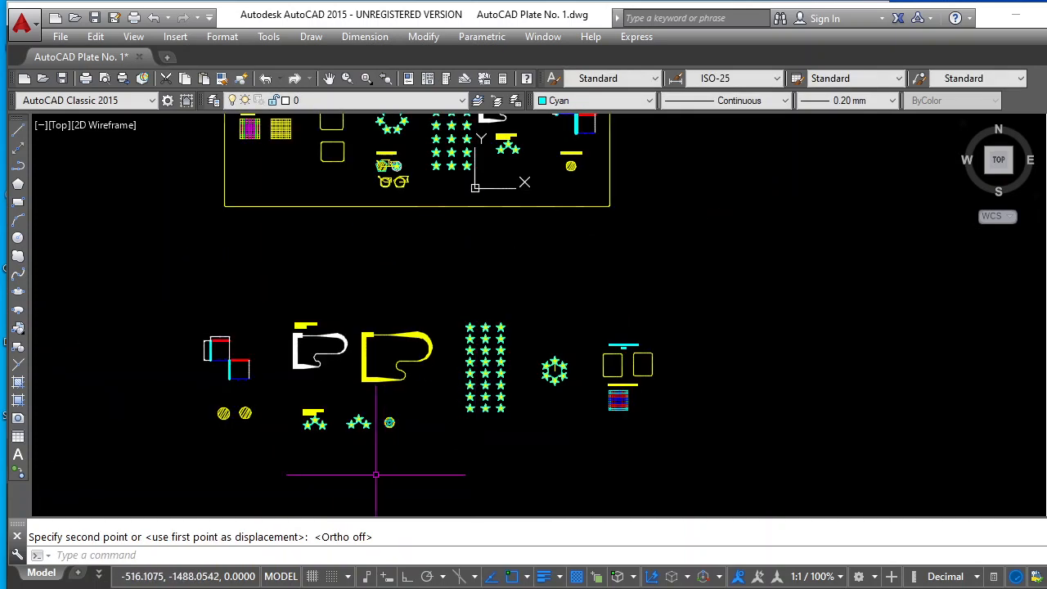
key("Escape")
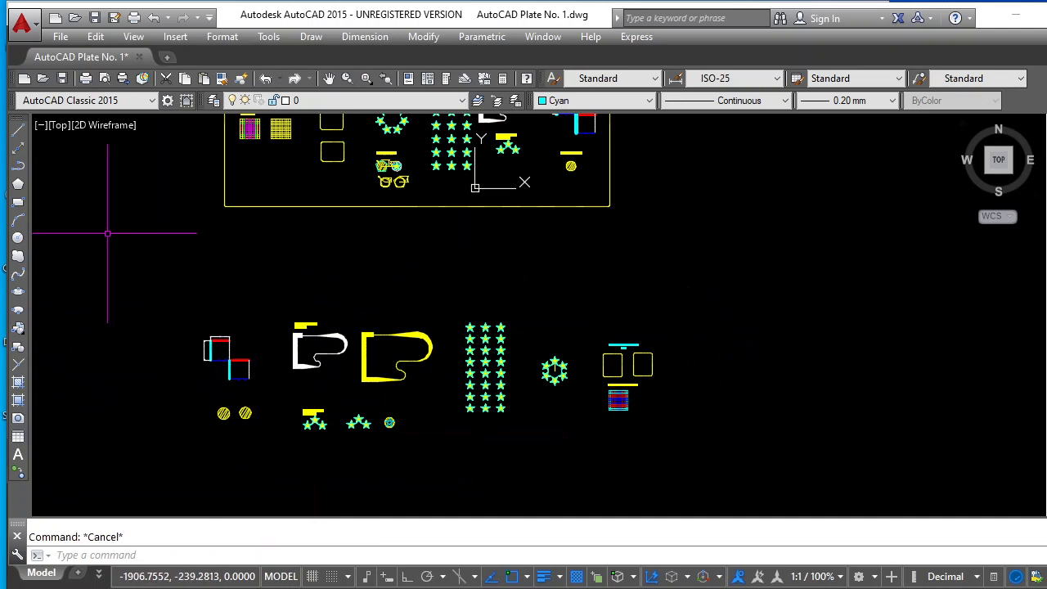
left_click(19, 203)
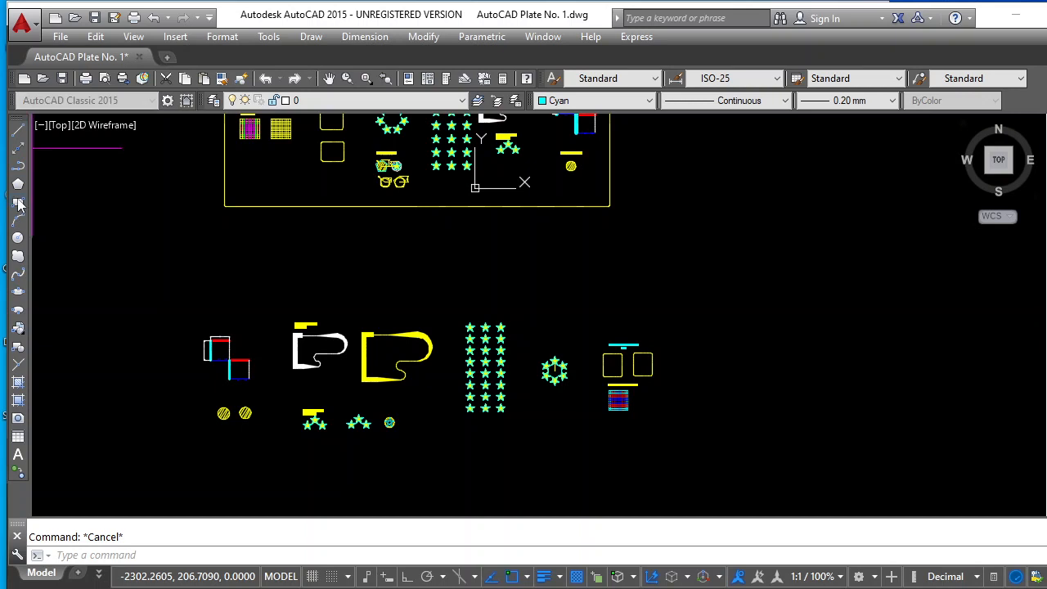
left_click(180, 274)
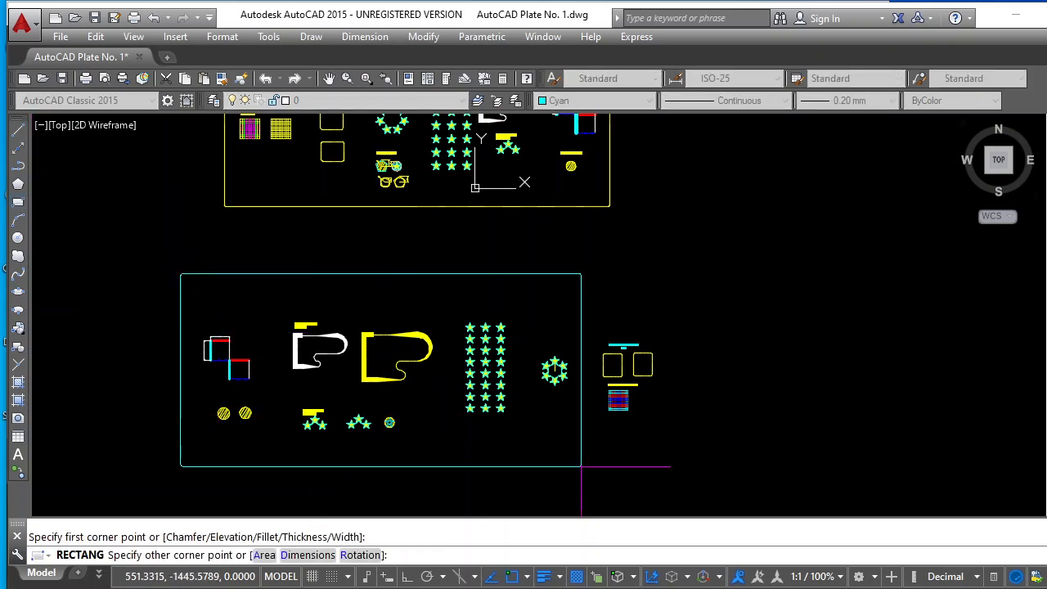
left_click(669, 450)
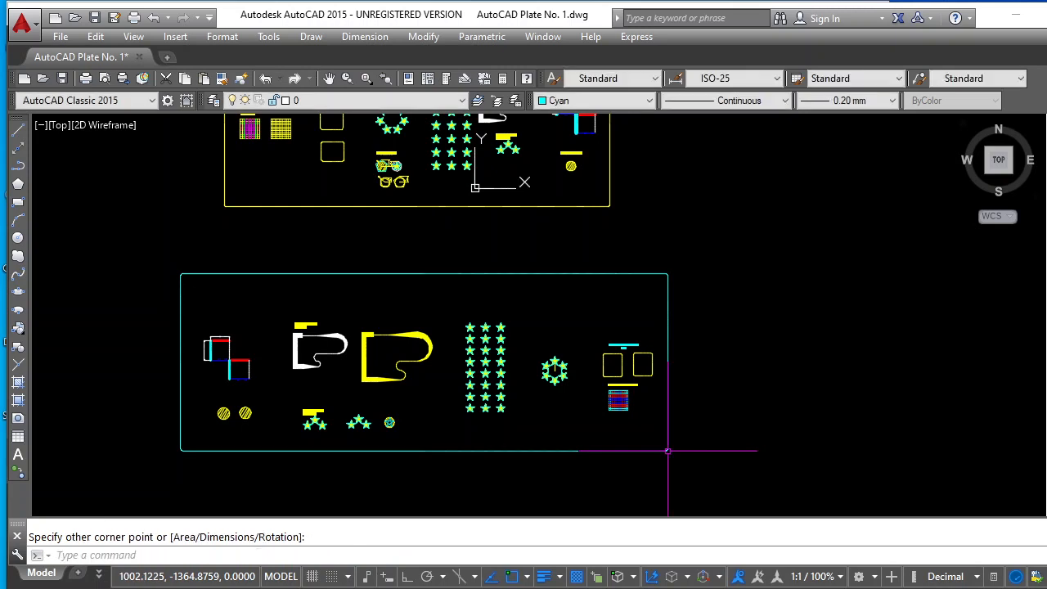
key("Escape")
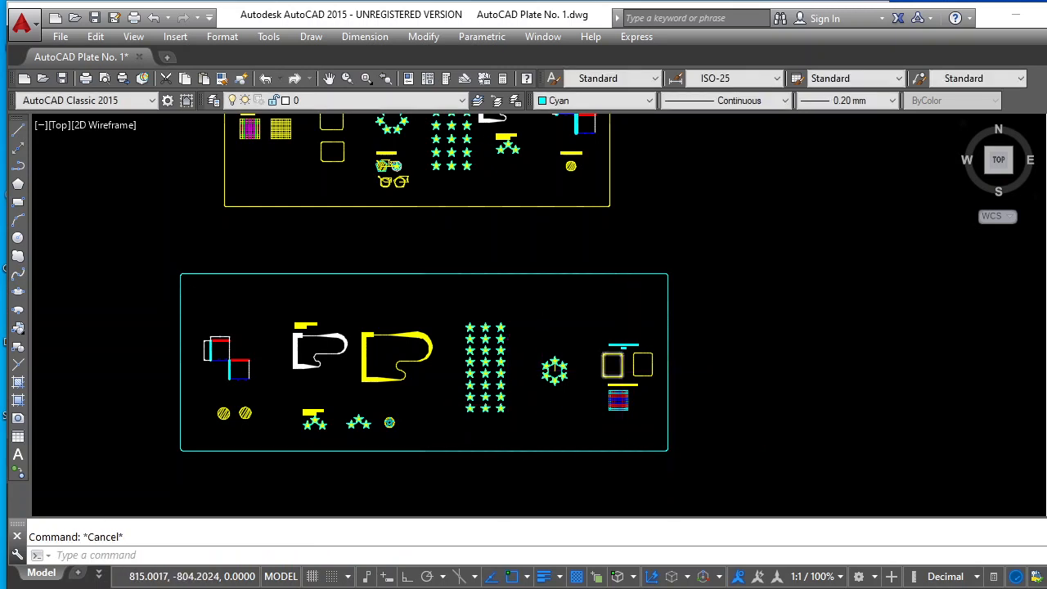
Copy the "Rectangle with chamfer & fillet" label above the ring of stars and above the rectangular star array
scroll(628, 345, "up", 5)
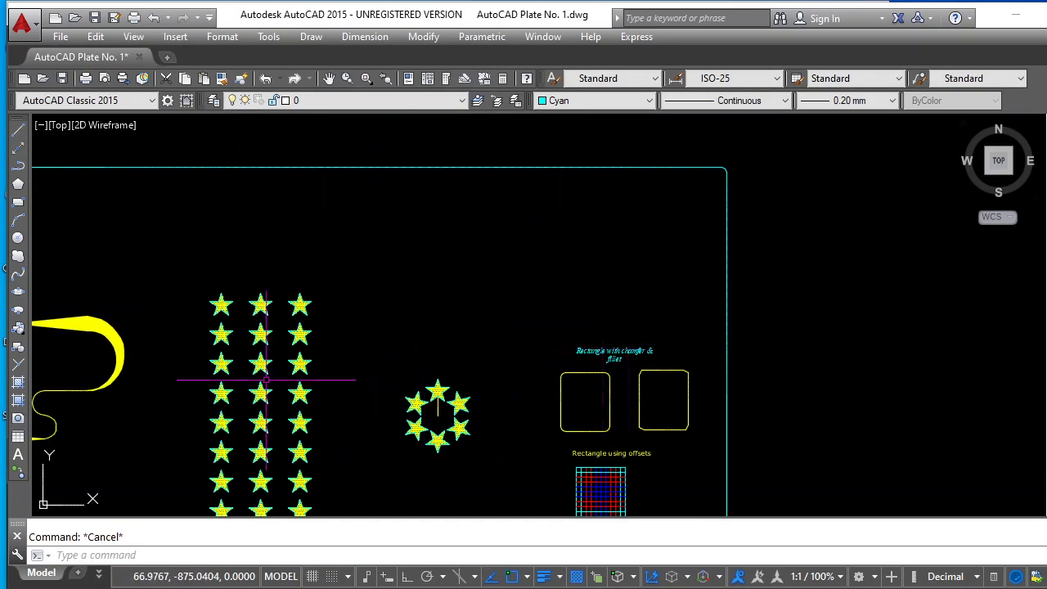
scroll(263, 379, "up", 2)
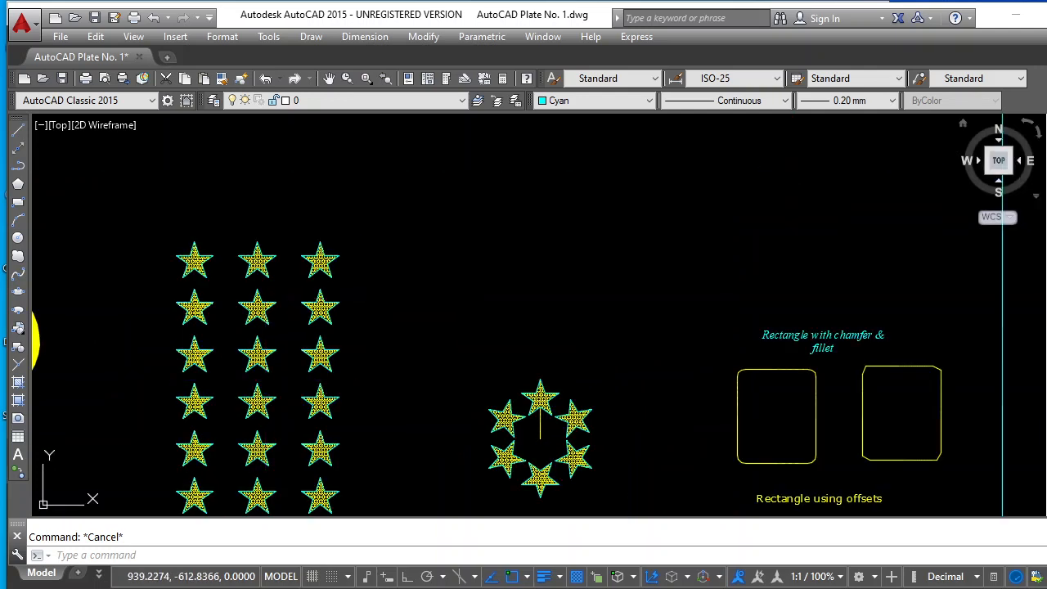
left_click(1046, 148)
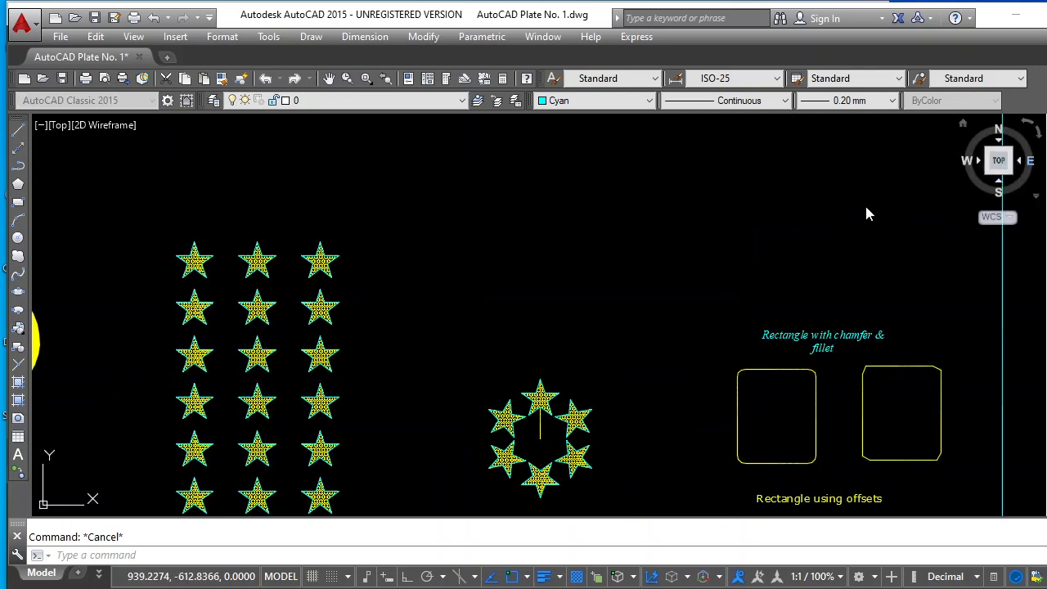
left_click(845, 333)
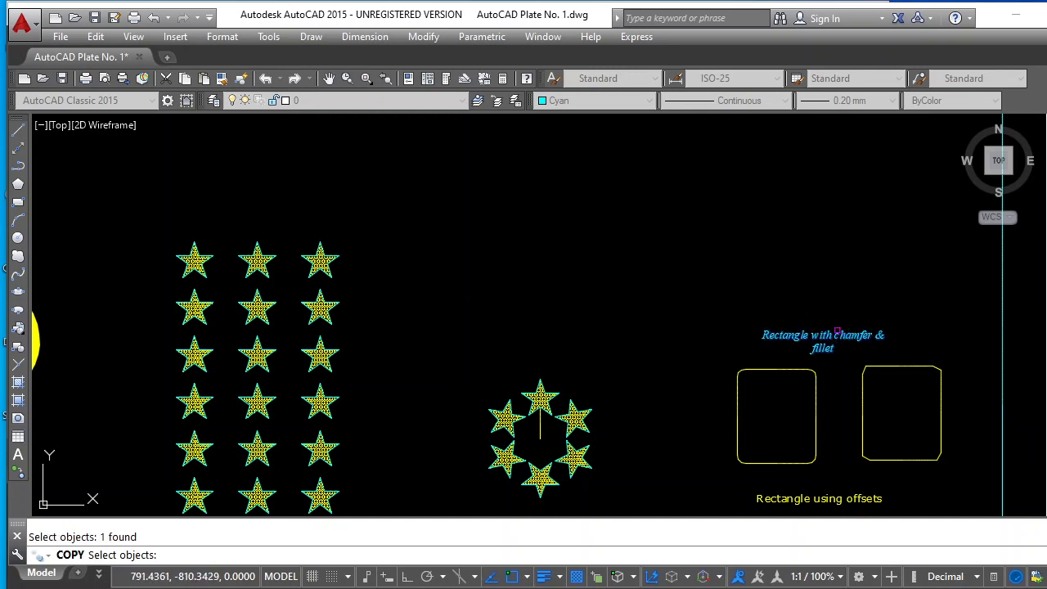
key("Return")
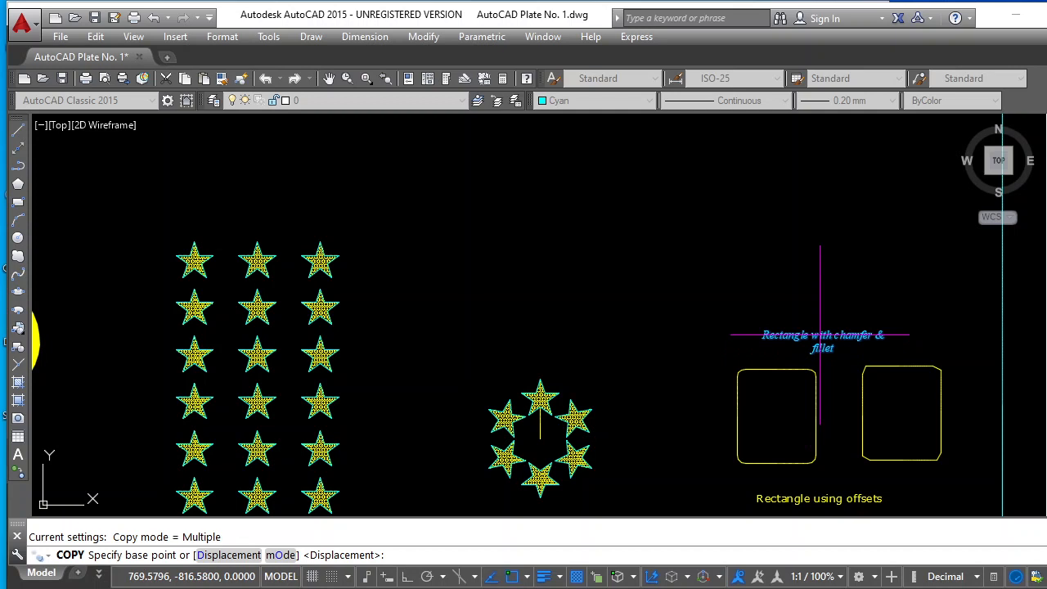
left_click(820, 333)
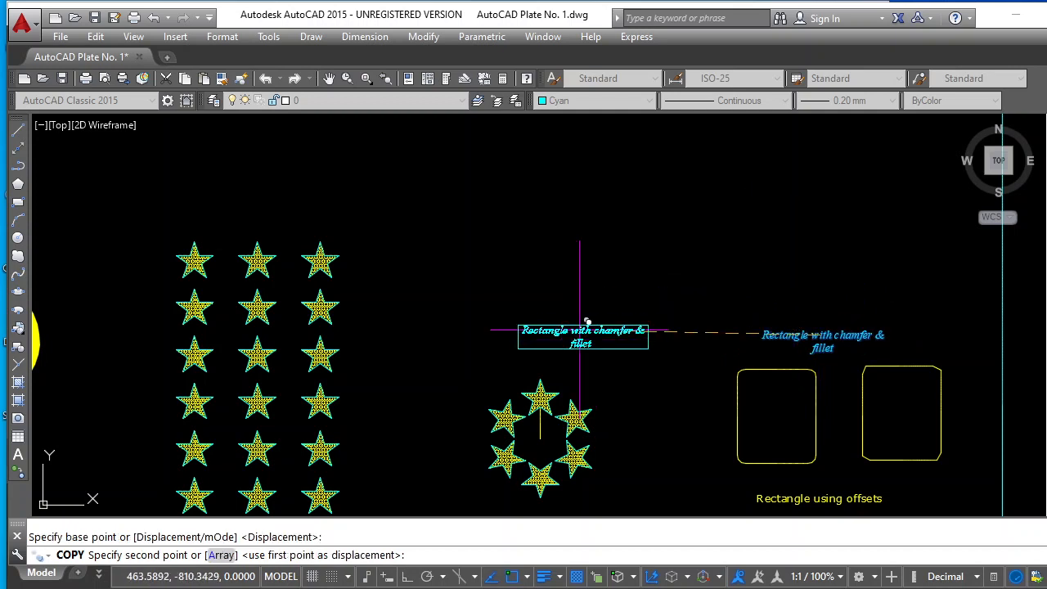
left_click(539, 340)
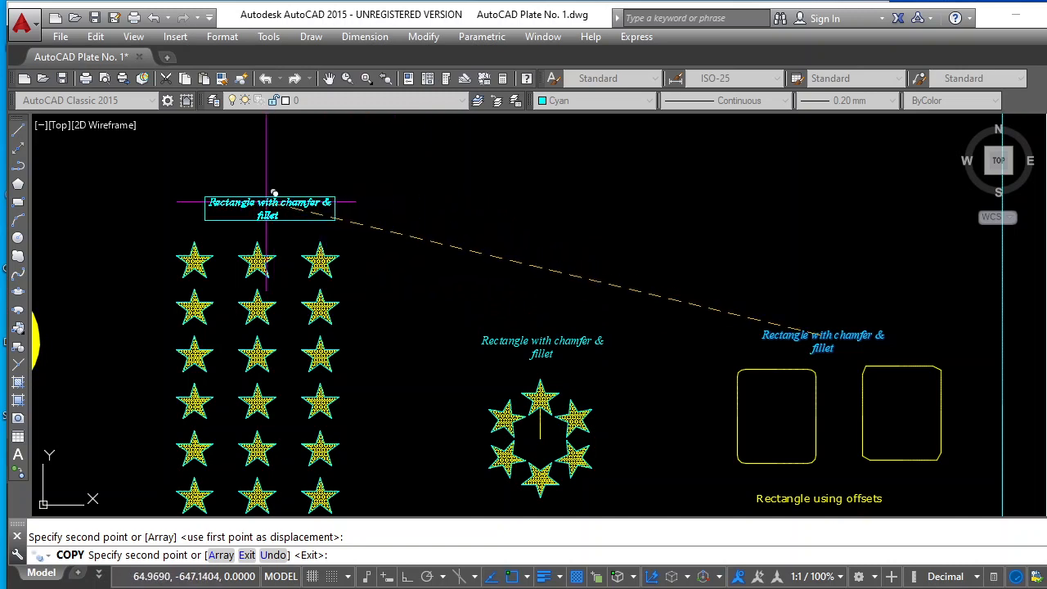
left_click(249, 193)
Place further copies of the label above the yellow polyline and above the unlabelled group of three stars
scroll(387, 222, "down", 5)
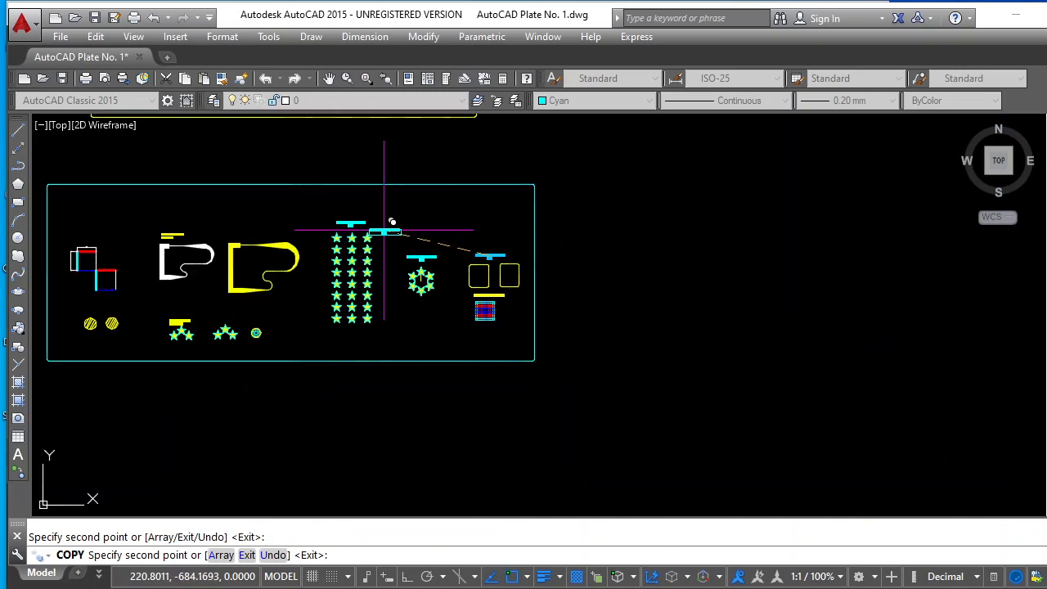
scroll(230, 247, "up", 2)
scroll(230, 247, "up", 2)
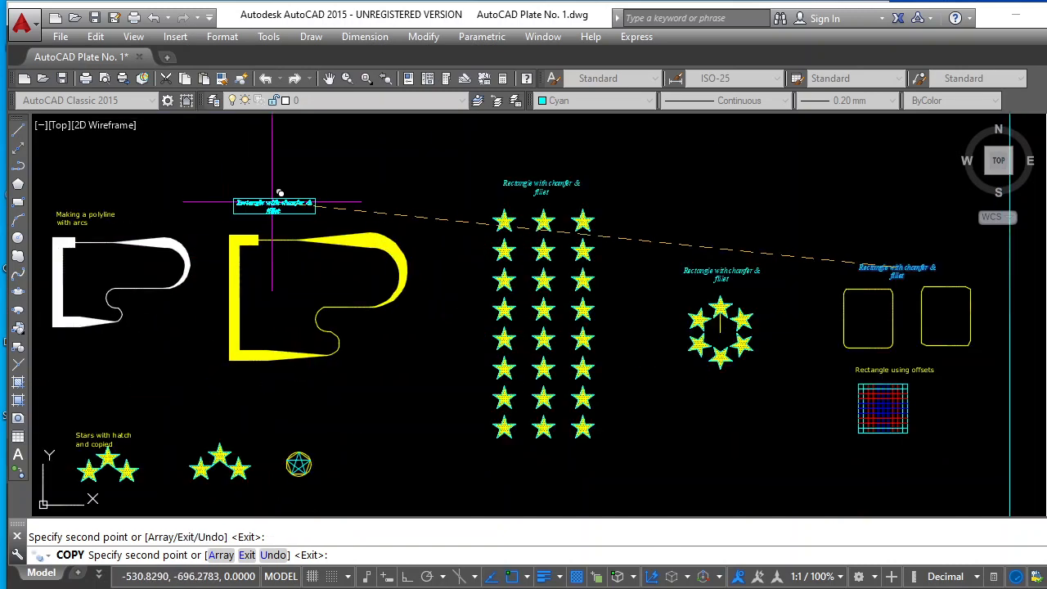
left_click(302, 206)
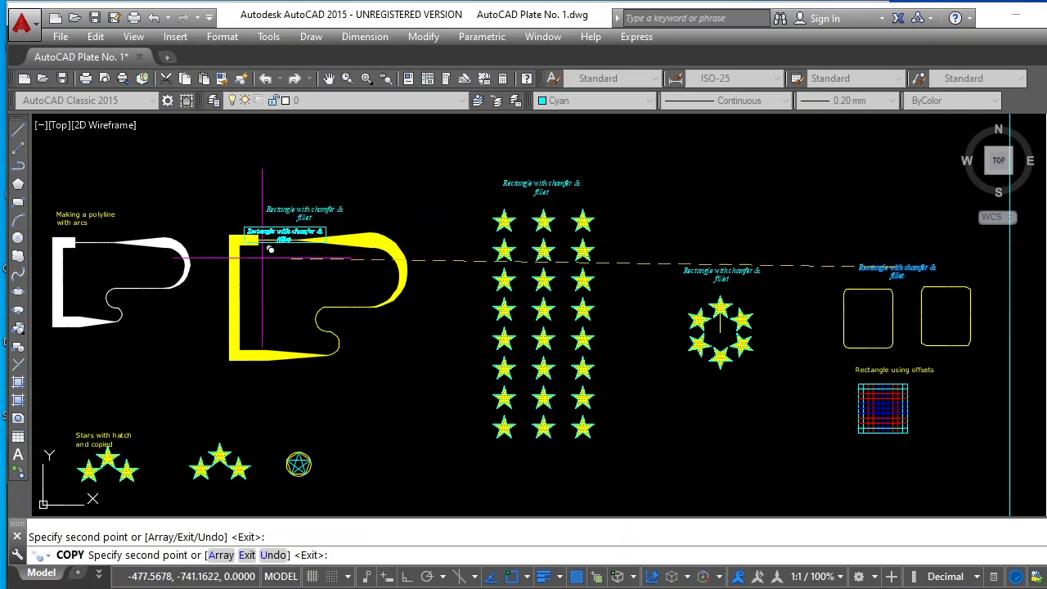
left_click(233, 407)
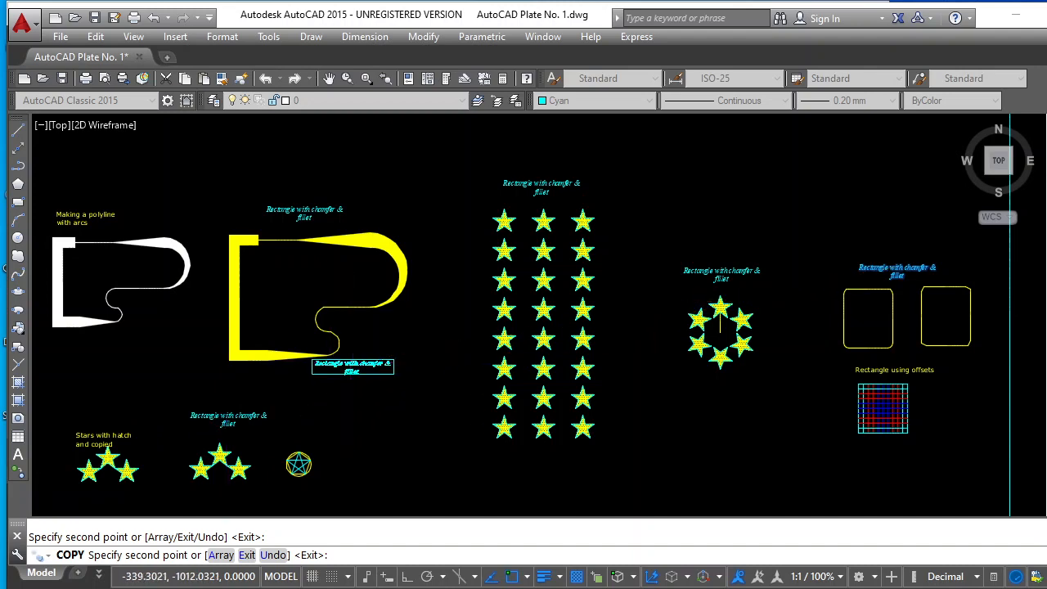
Place label copies above the dimensioned squares and above the two hatched circles, and end the Copy command
scroll(353, 358, "down", 4)
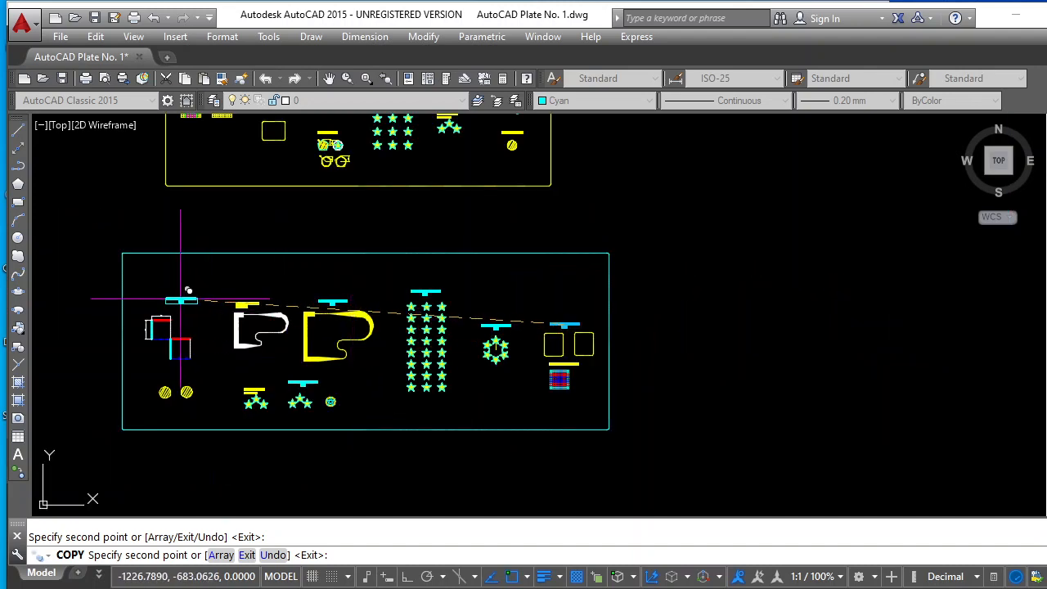
scroll(183, 295, "up", 5)
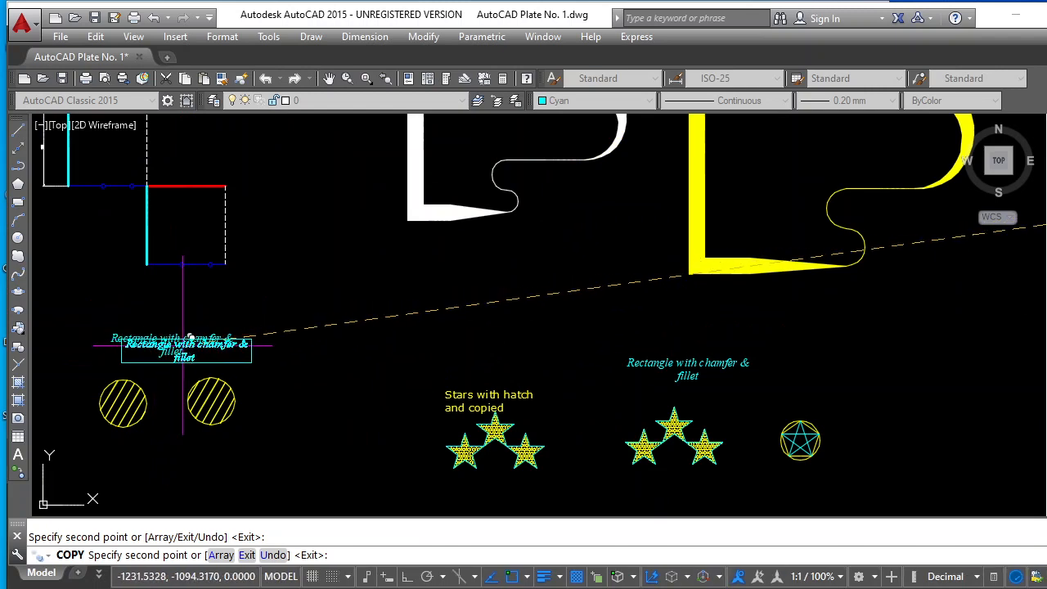
key("Escape")
scroll(302, 321, "down", 5)
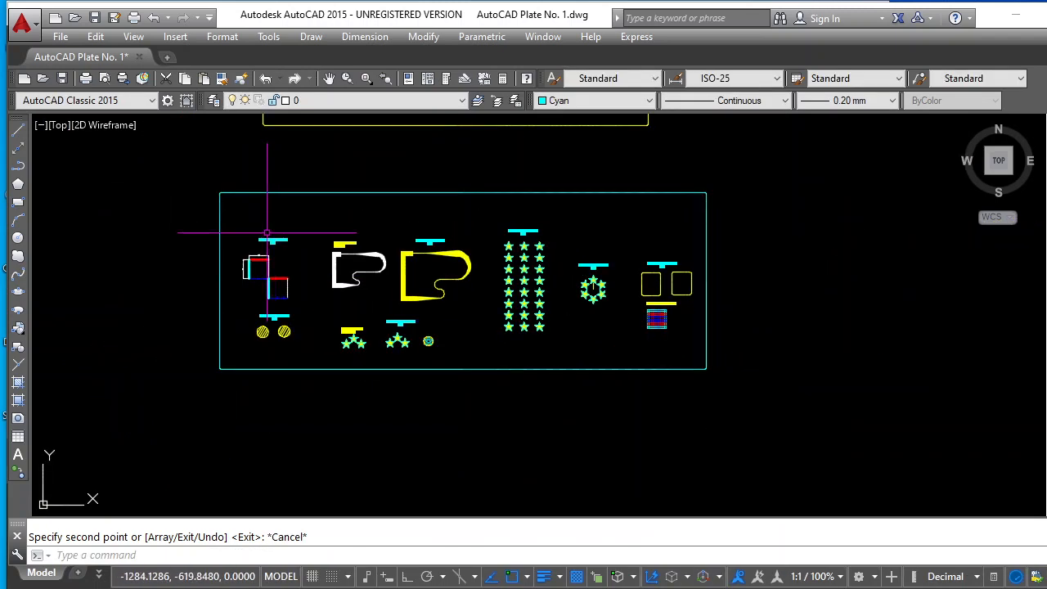
scroll(268, 229, "up", 6)
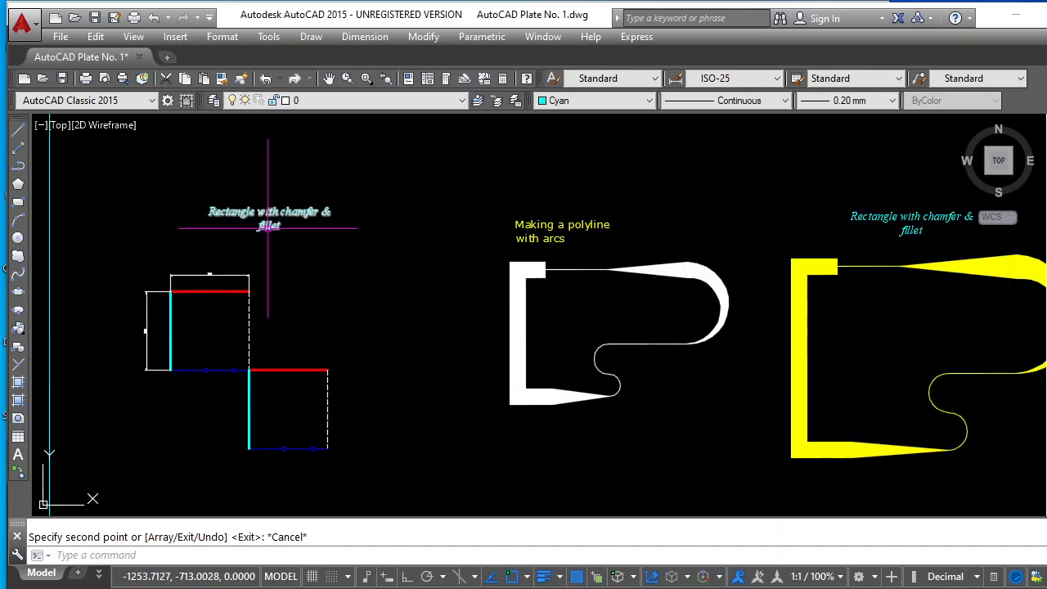
scroll(269, 229, "down", 6)
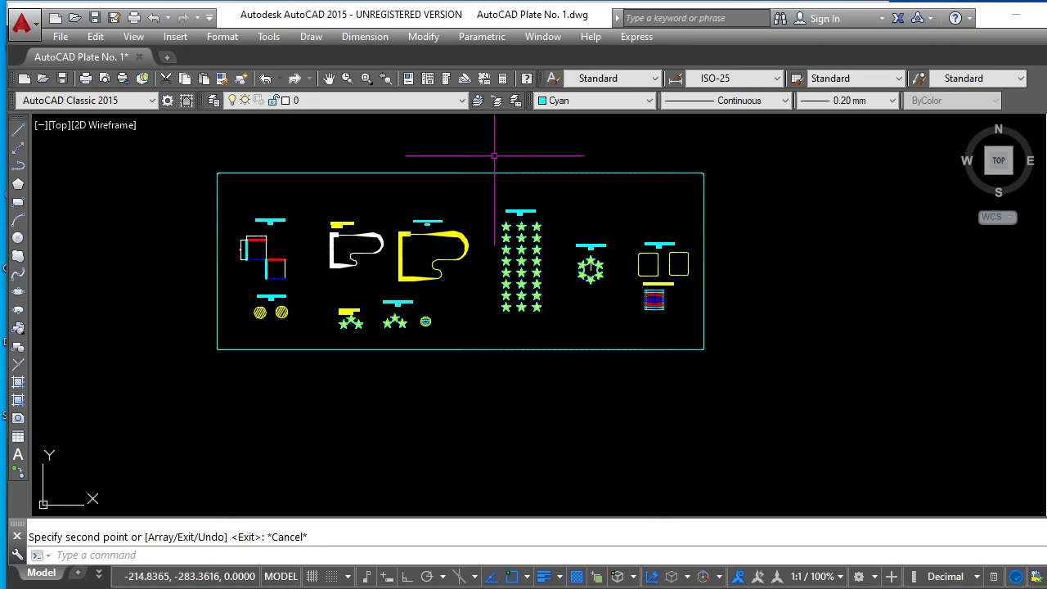
scroll(519, 117, "up", 5)
scroll(519, 158, "down", 5)
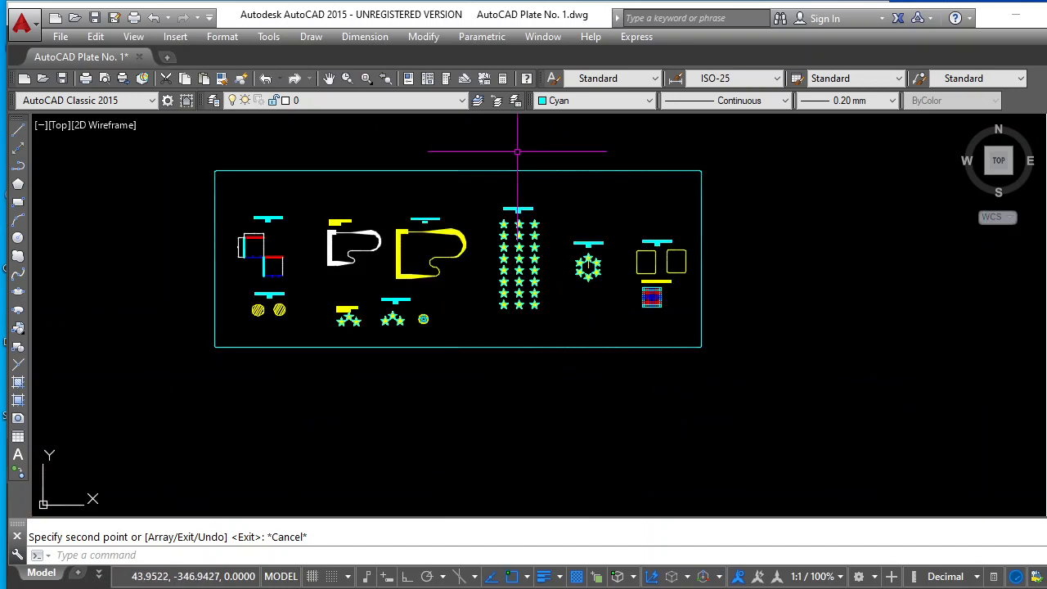
In the original plate, replace the "7 stars arrayed" label above the dimensioned squares with "Square with different lines"
left_click(328, 78)
left_click_drag(428, 155, 397, 535)
scroll(573, 379, "up", 6)
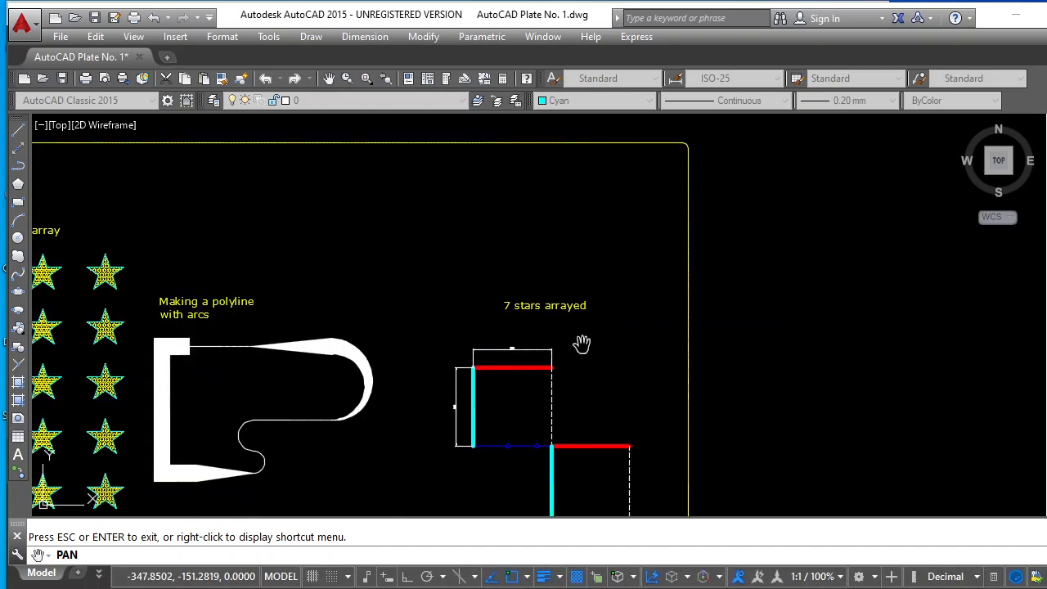
scroll(584, 364, "up", 4)
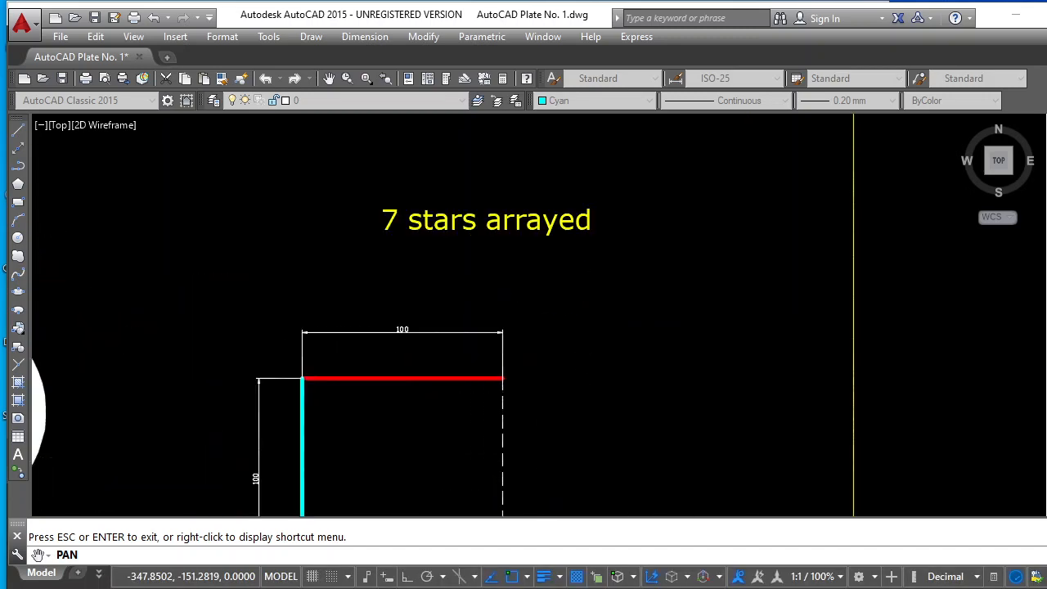
scroll(582, 346, "down", 4)
key("Escape")
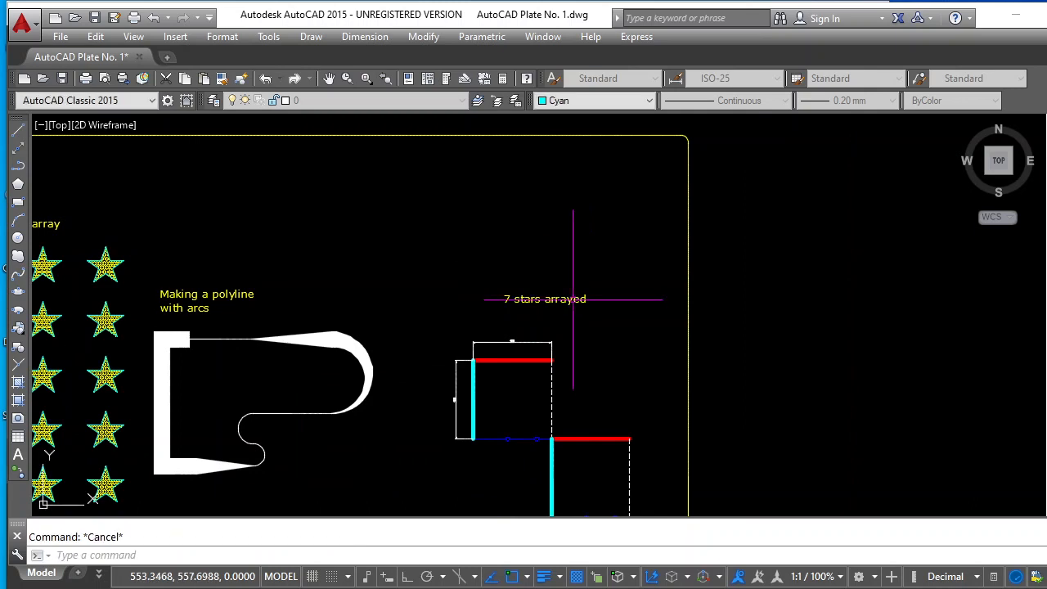
left_click(564, 299)
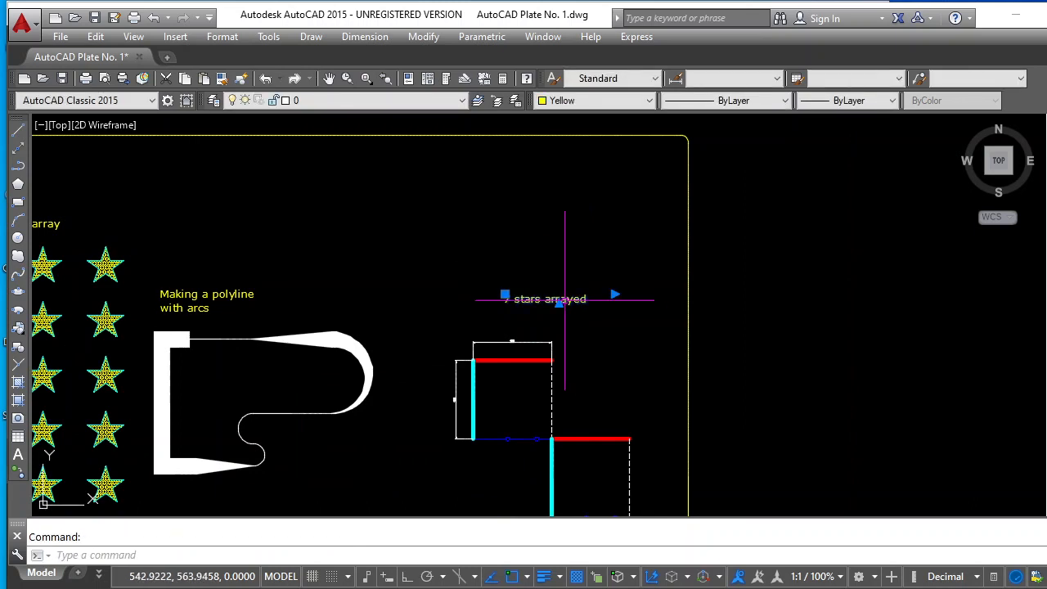
double_click(565, 300)
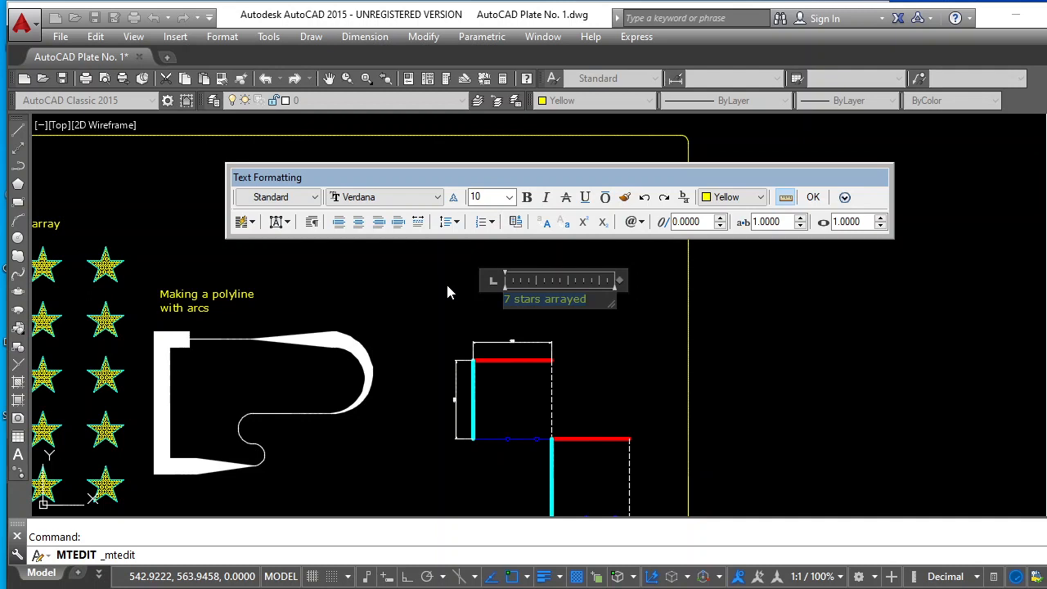
type("Squ")
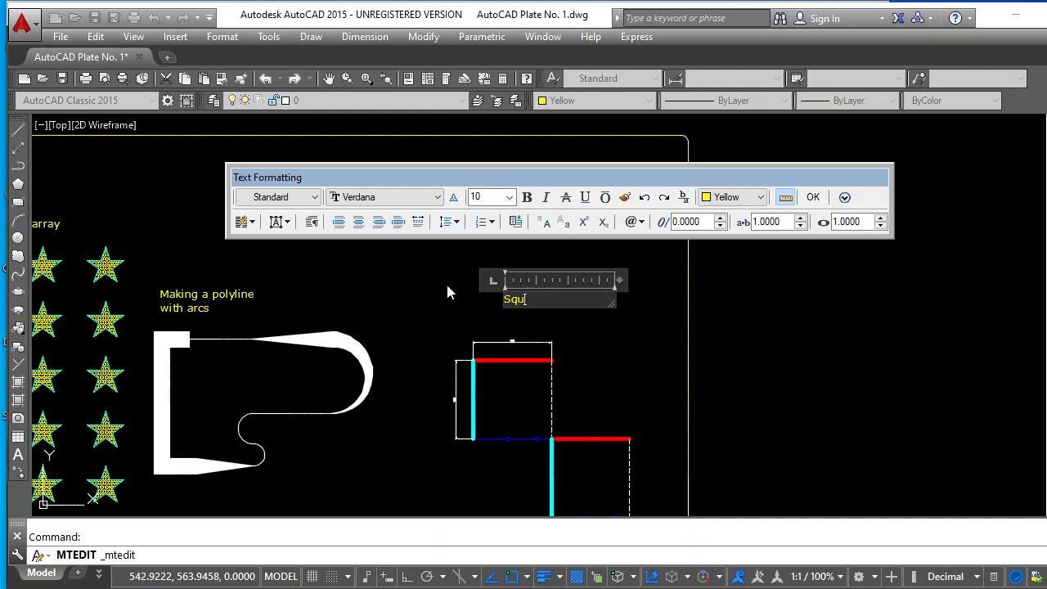
type("are with different")
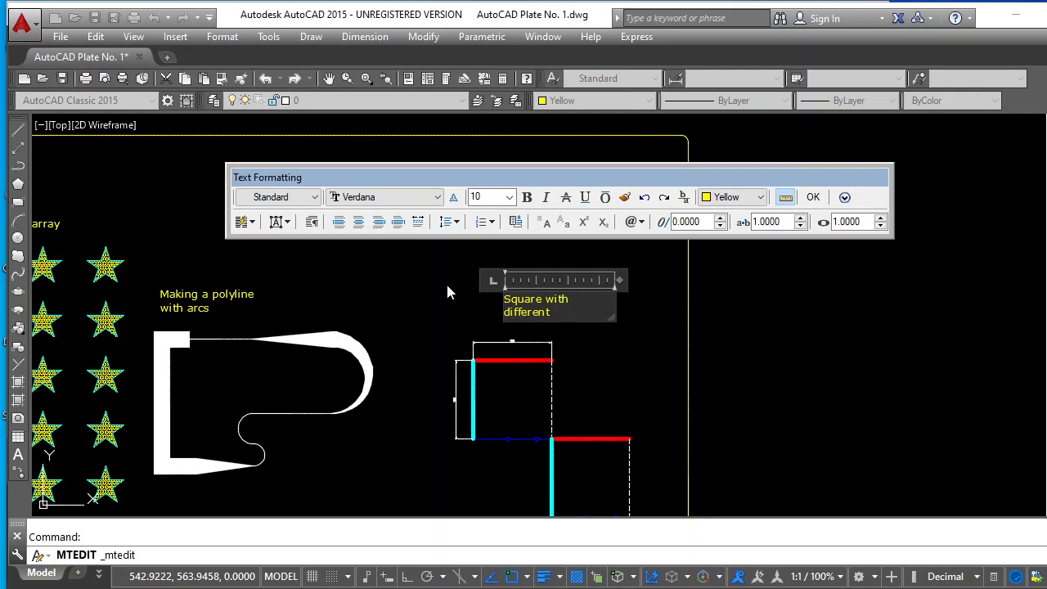
type(" lines")
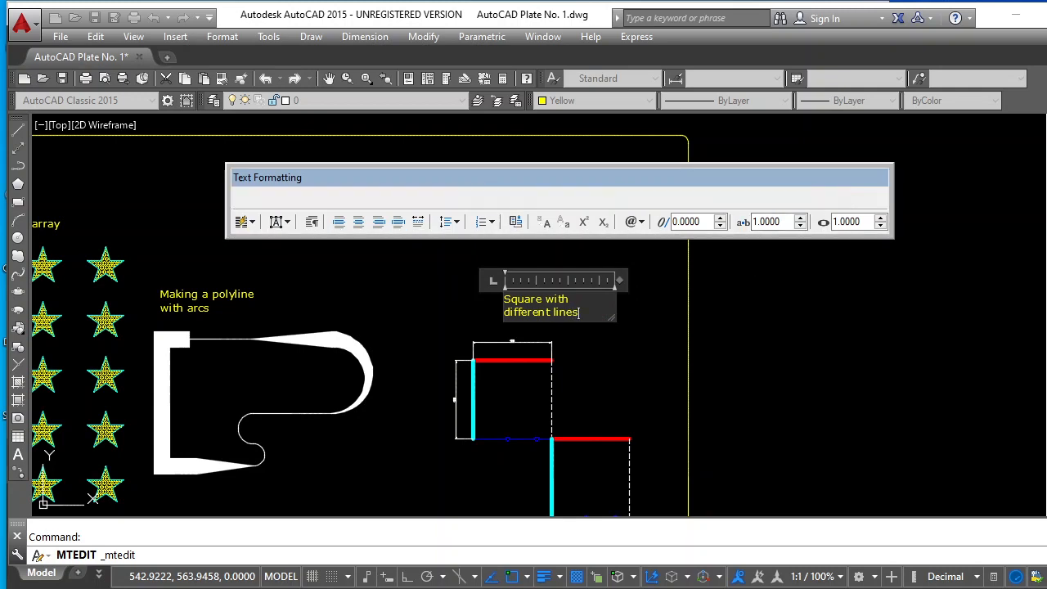
left_click(813, 197)
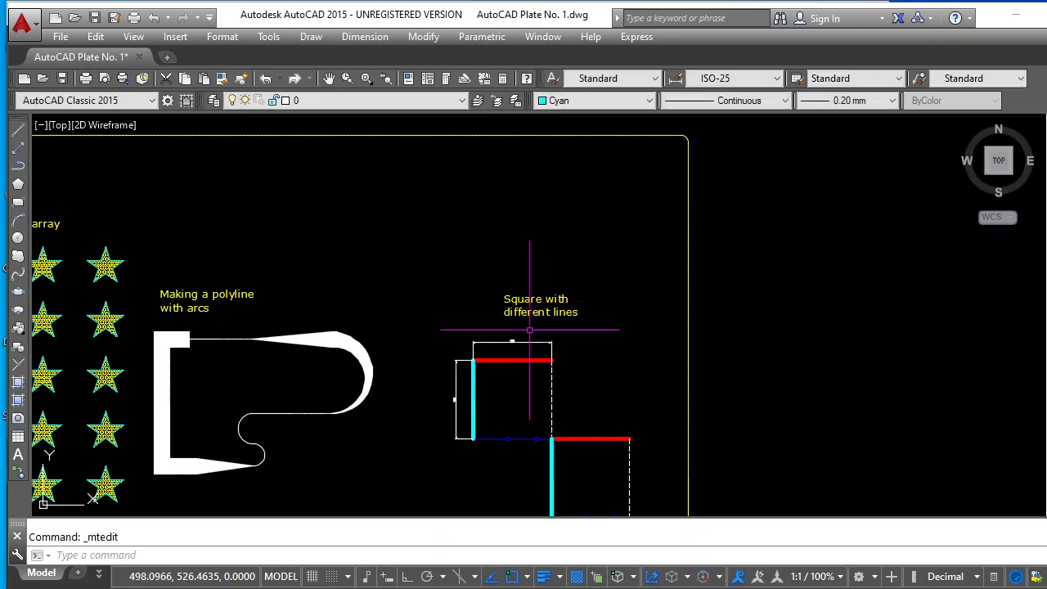
Change the font of the label above the dimensioned squares in the lower plate to Tahoma
scroll(429, 327, "down", 5)
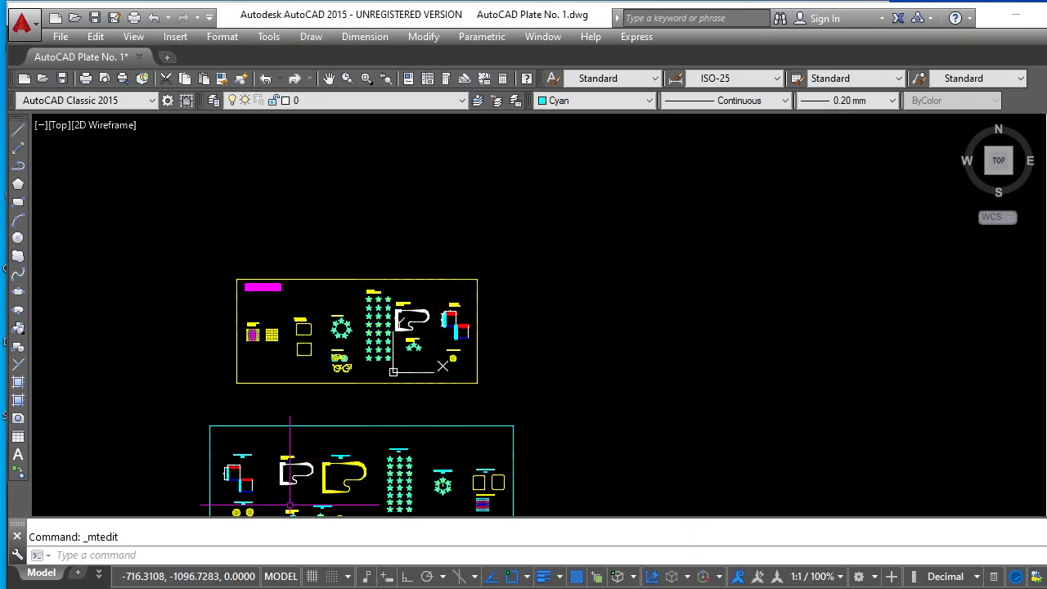
scroll(221, 485, "up", 5)
scroll(282, 389, "up", 3)
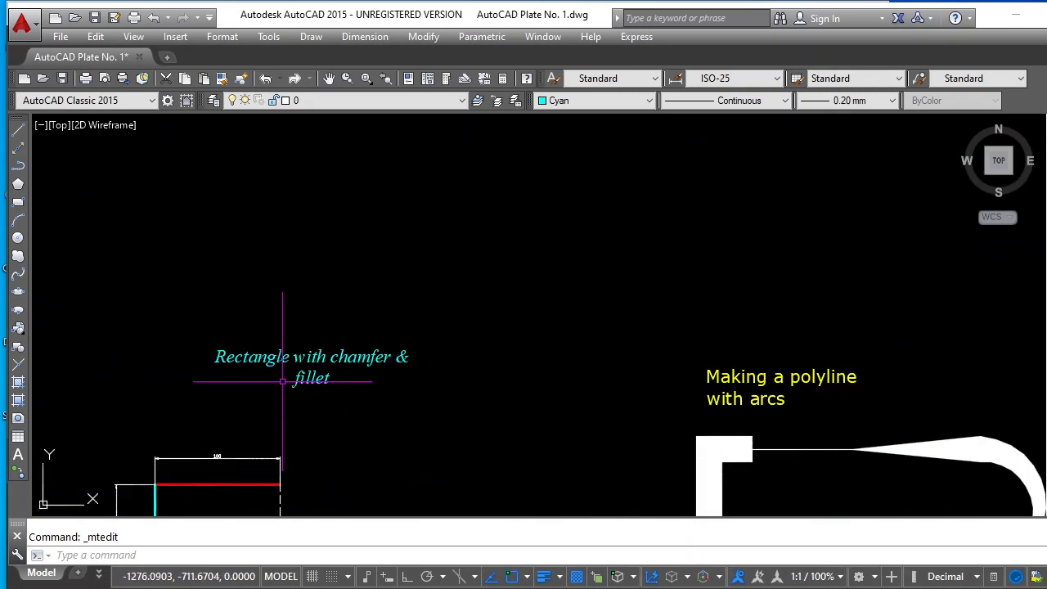
left_click(341, 356)
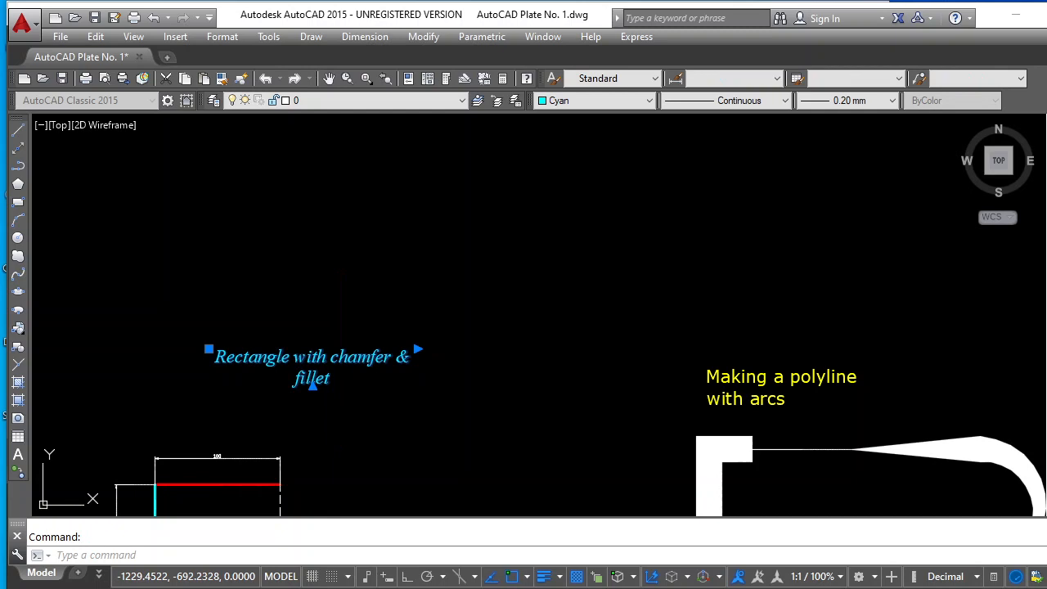
double_click(341, 356)
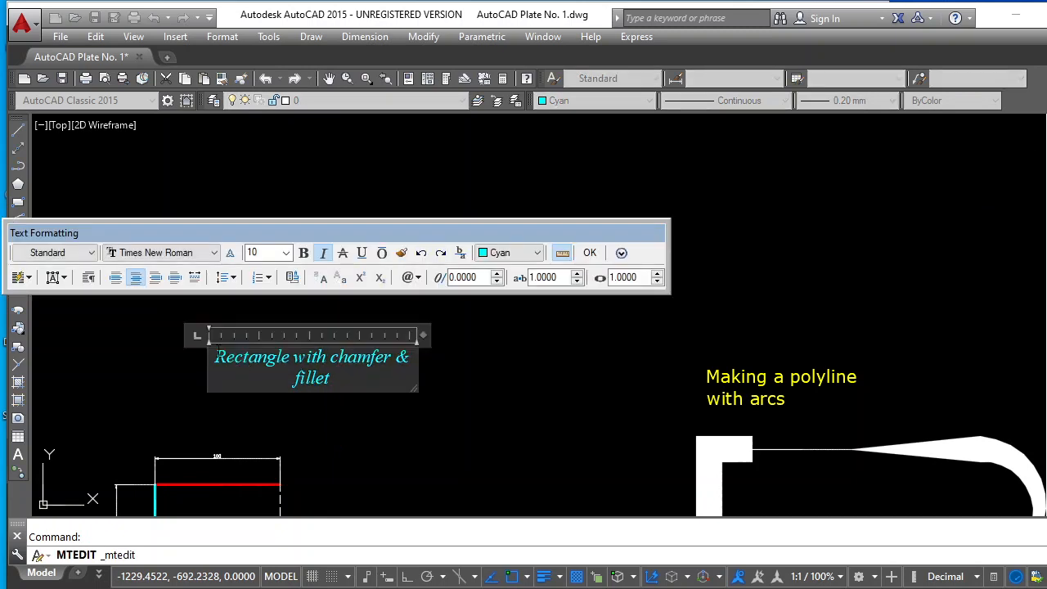
left_click_drag(216, 358, 379, 367)
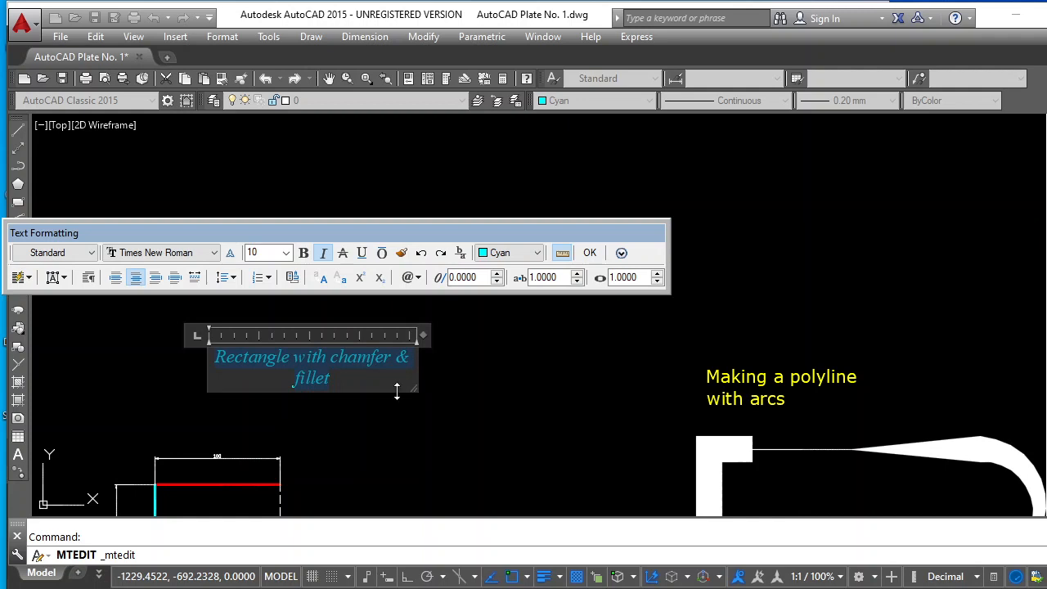
left_click(216, 254)
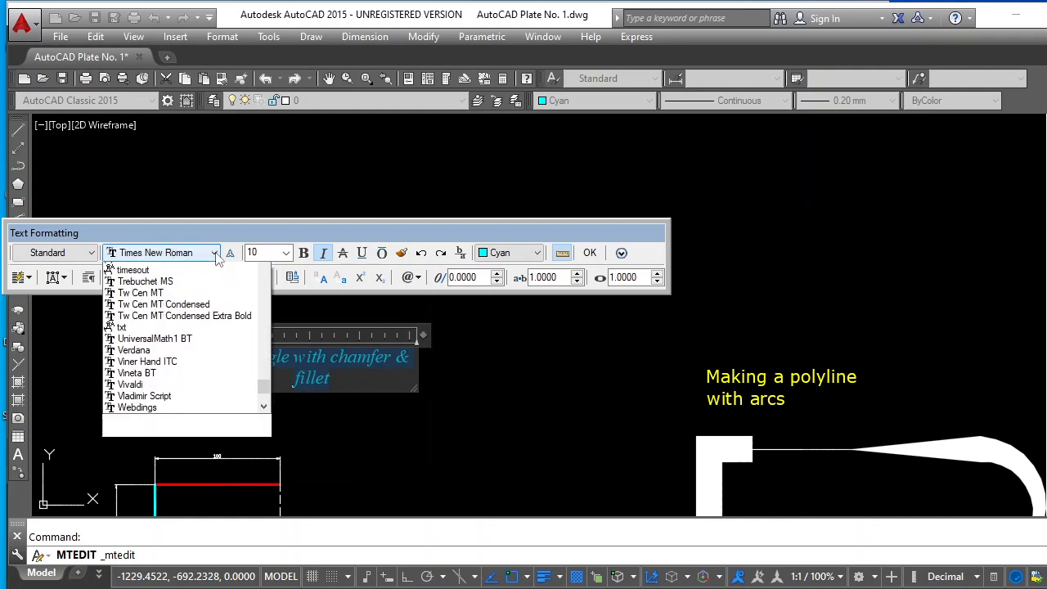
scroll(188, 306, "up", 8)
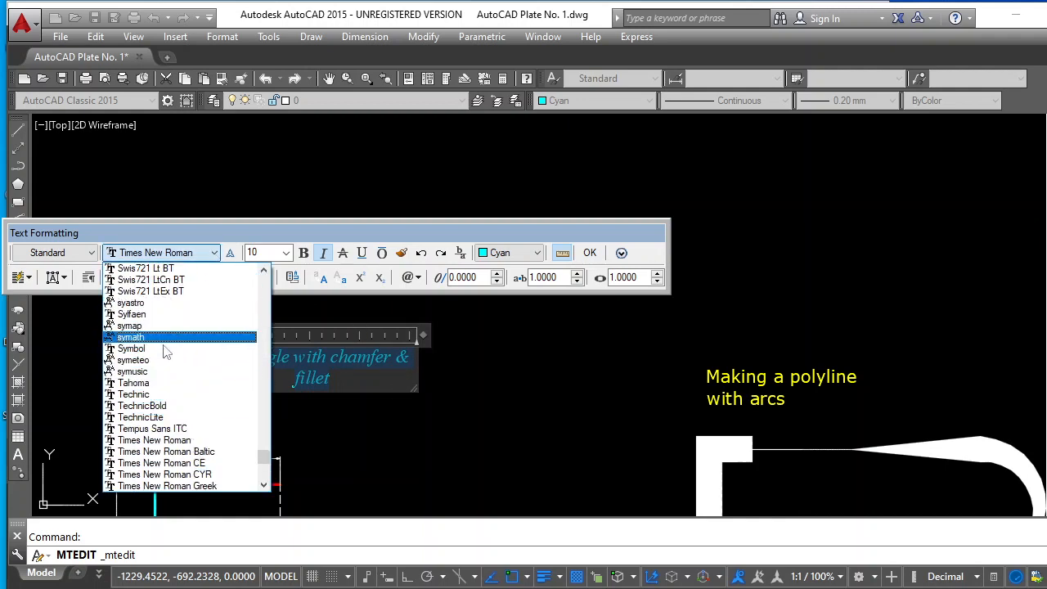
left_click(163, 390)
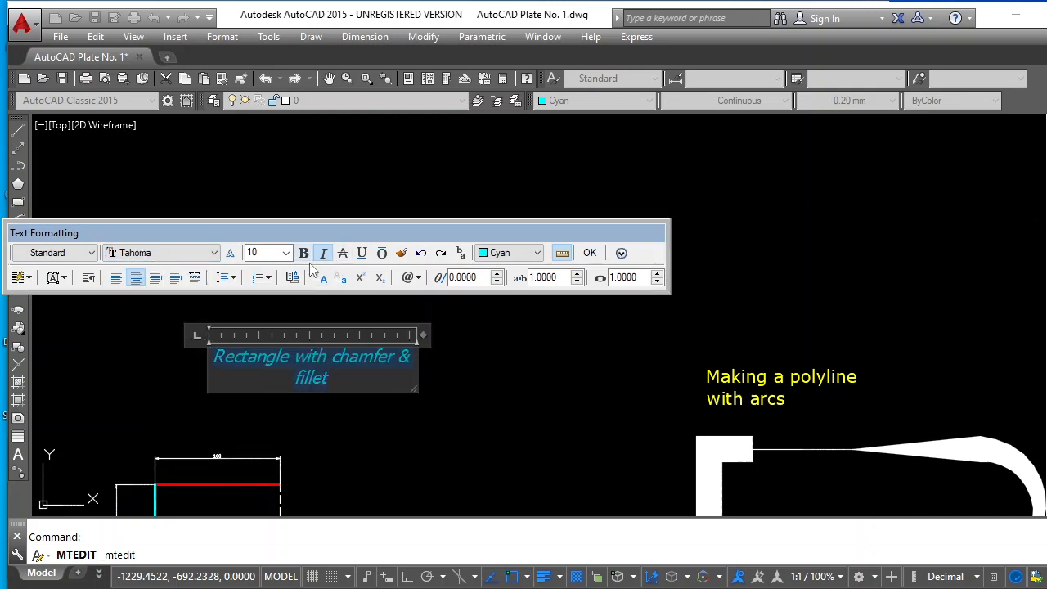
Underline the text of the squares' label, set its height to 15 and colour it green
left_click(365, 256)
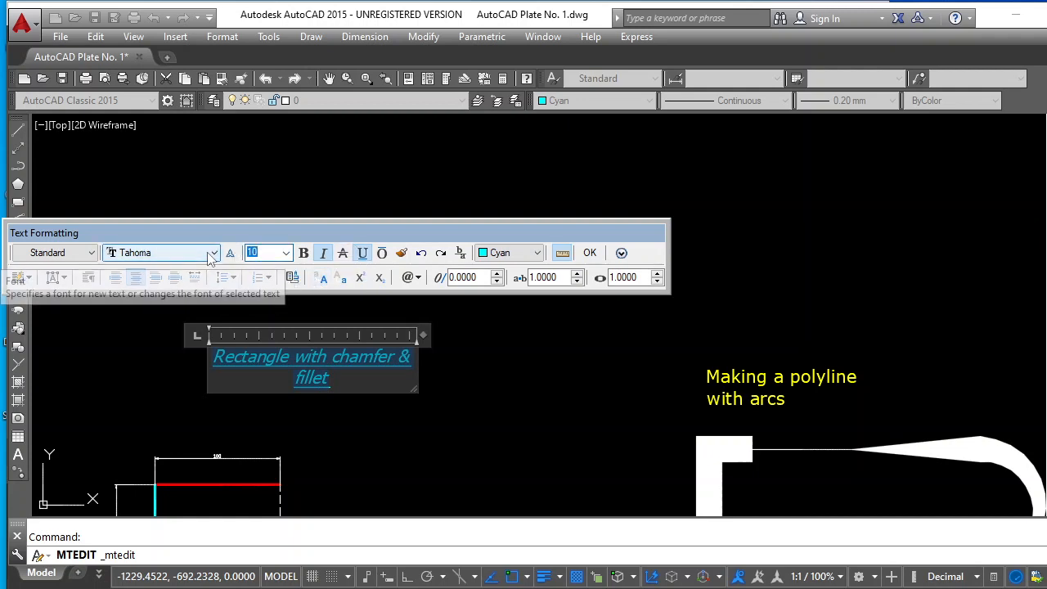
type("1")
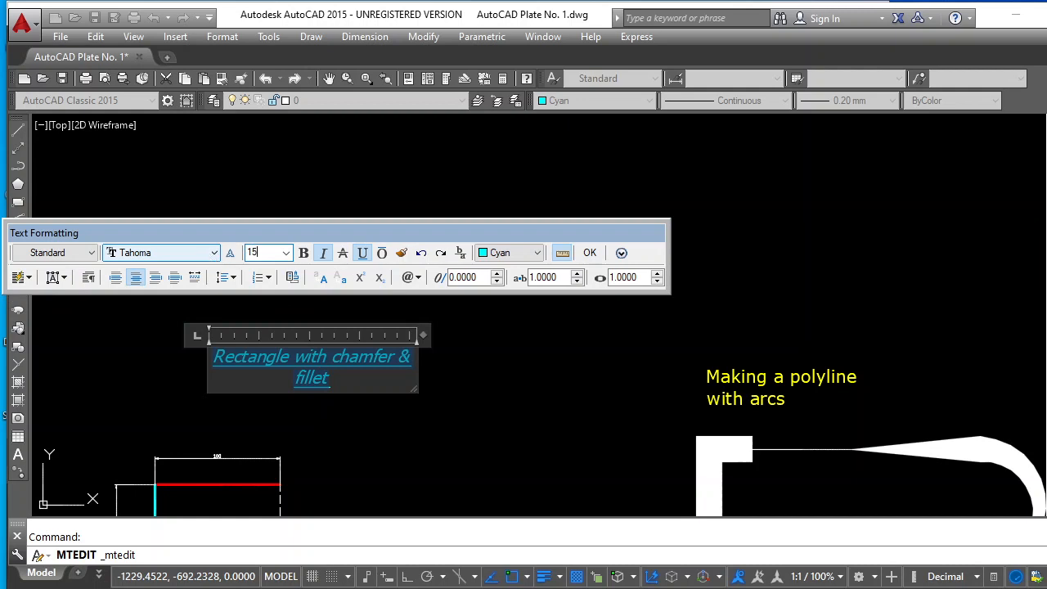
left_click(537, 254)
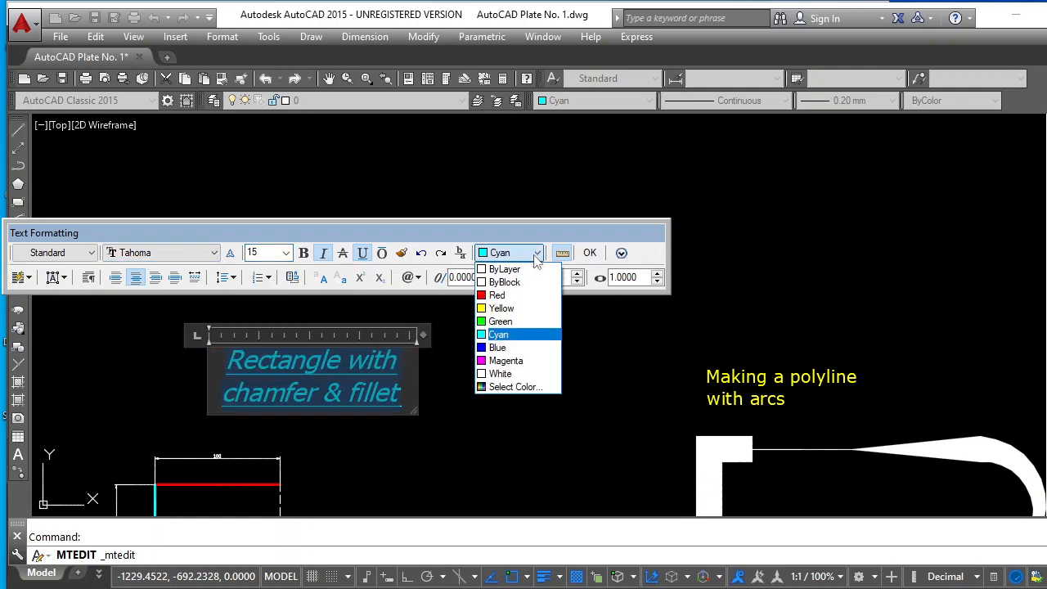
left_click(499, 322)
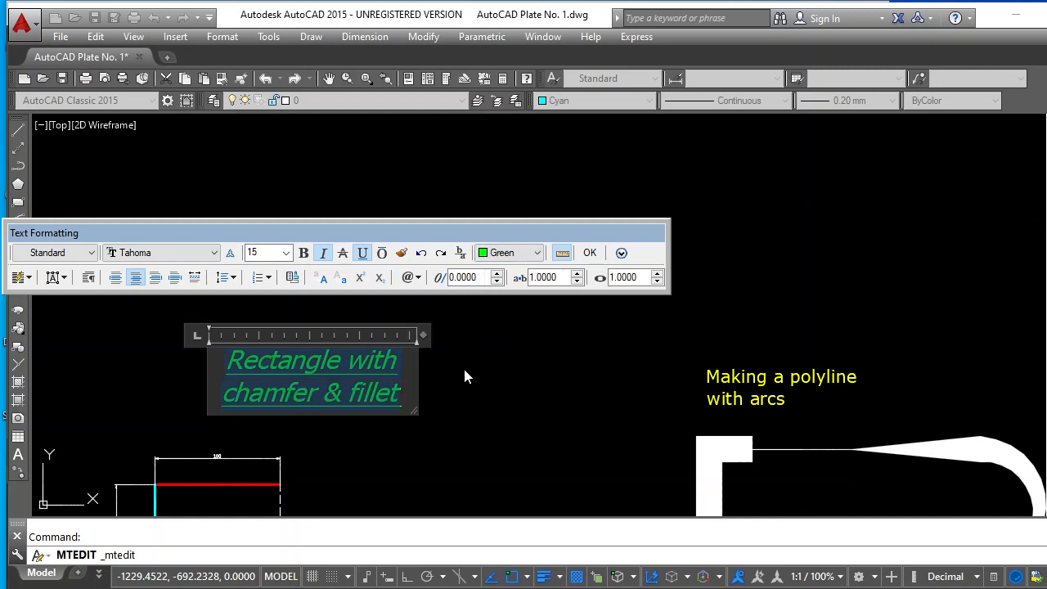
Replace the wording of the green label with "Square with different lines" and finish editing the text
type("Rec")
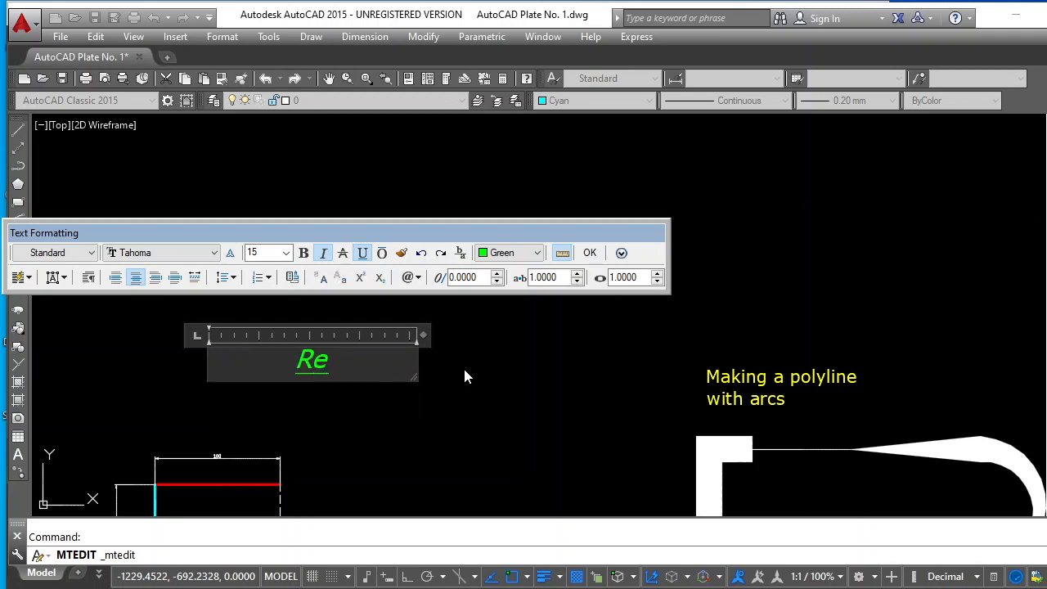
key("BackSpace")
key("BackSpace")
key("BackSpace")
type("Square w")
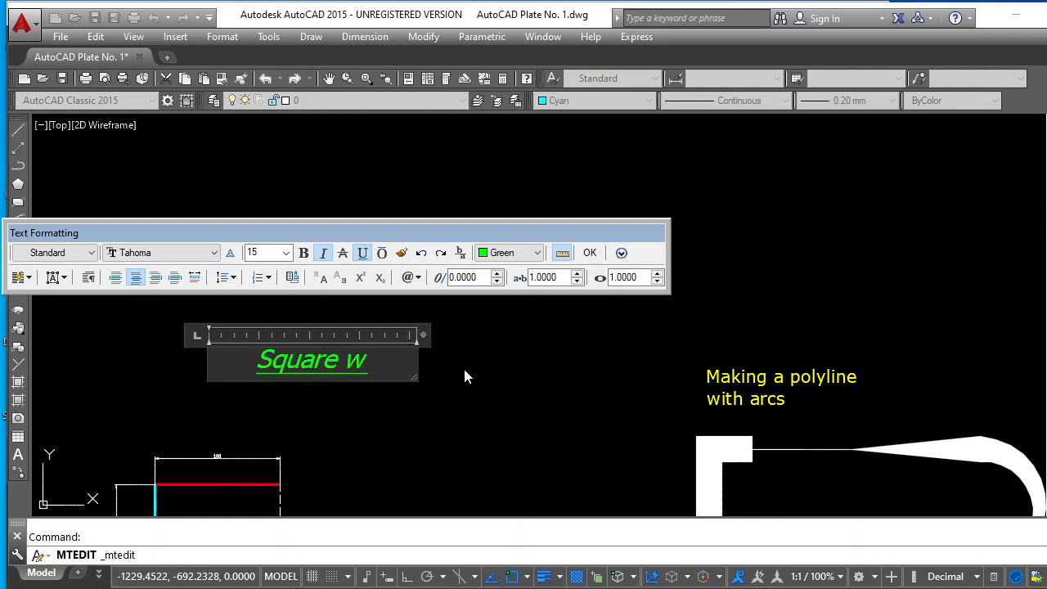
type("ith di")
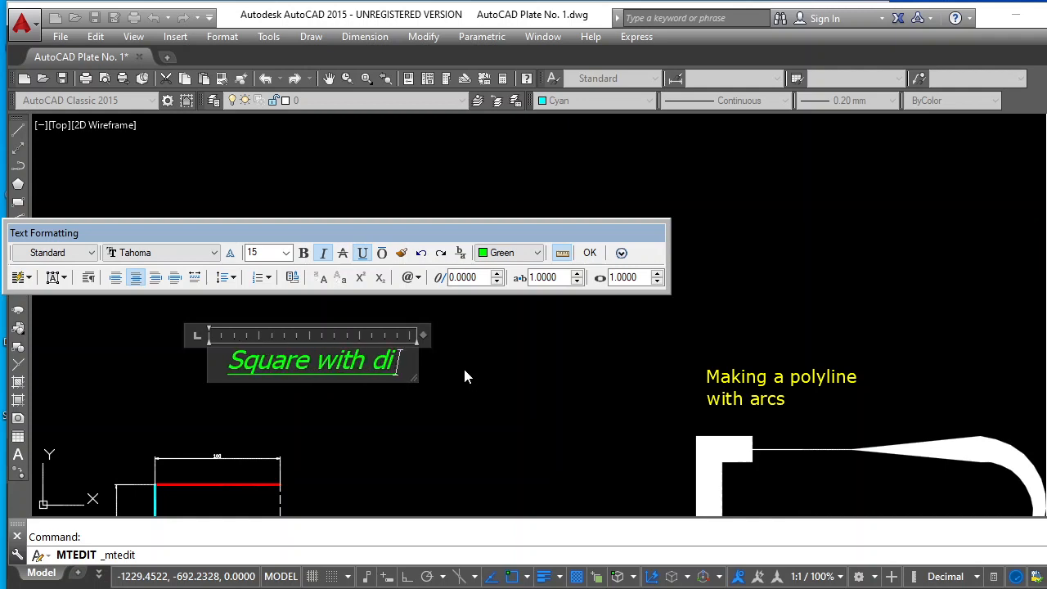
type("ffern")
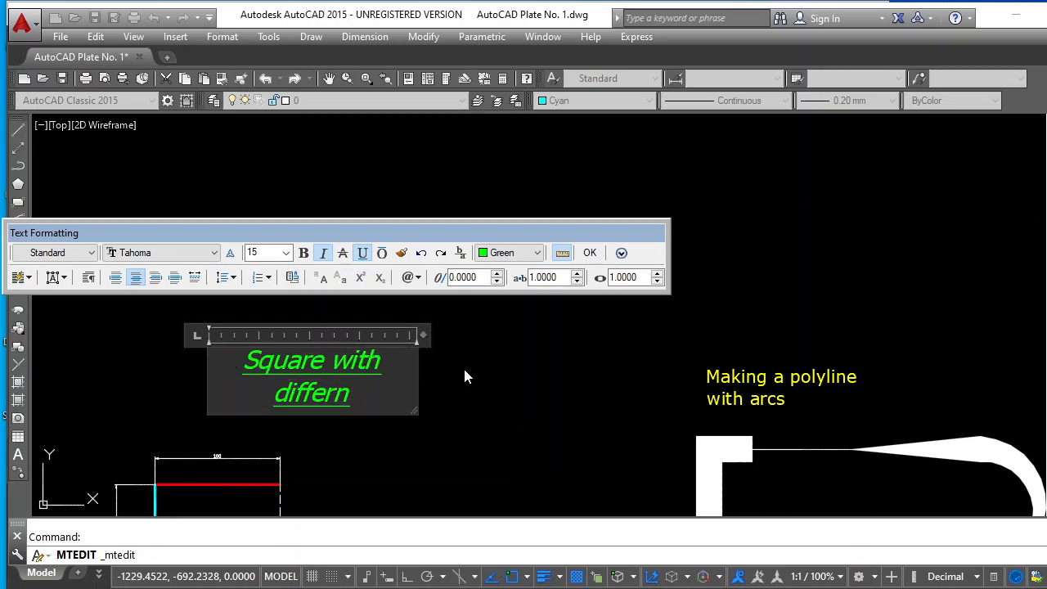
key("BackSpace")
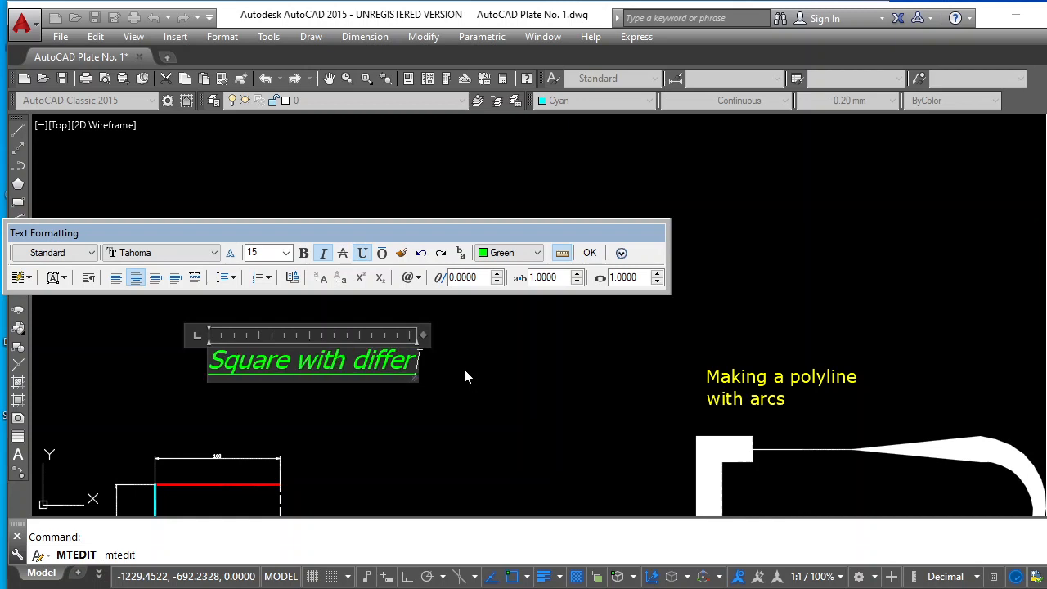
type("ent lines")
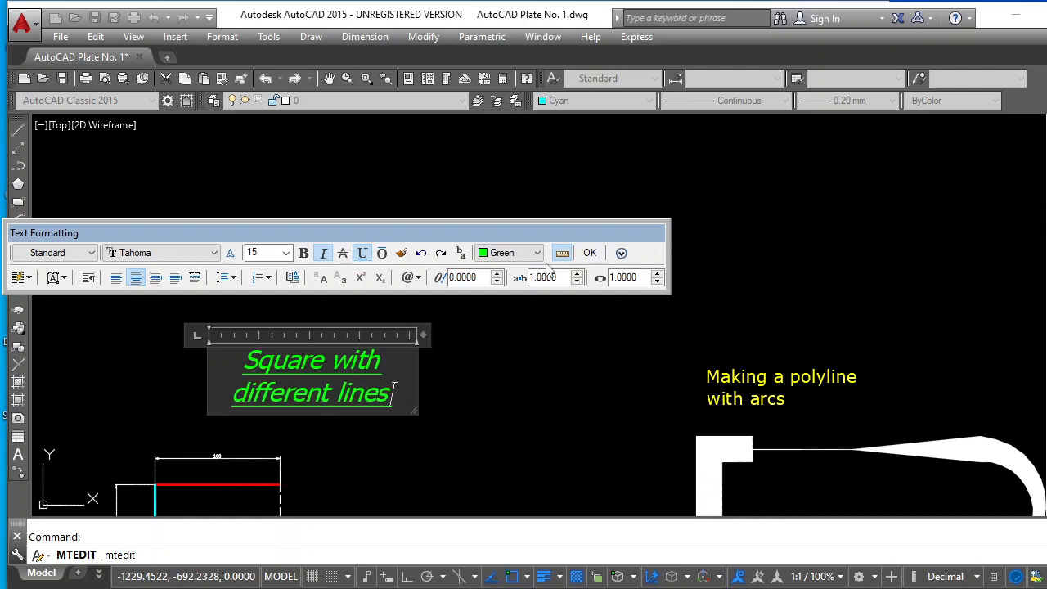
left_click(590, 253)
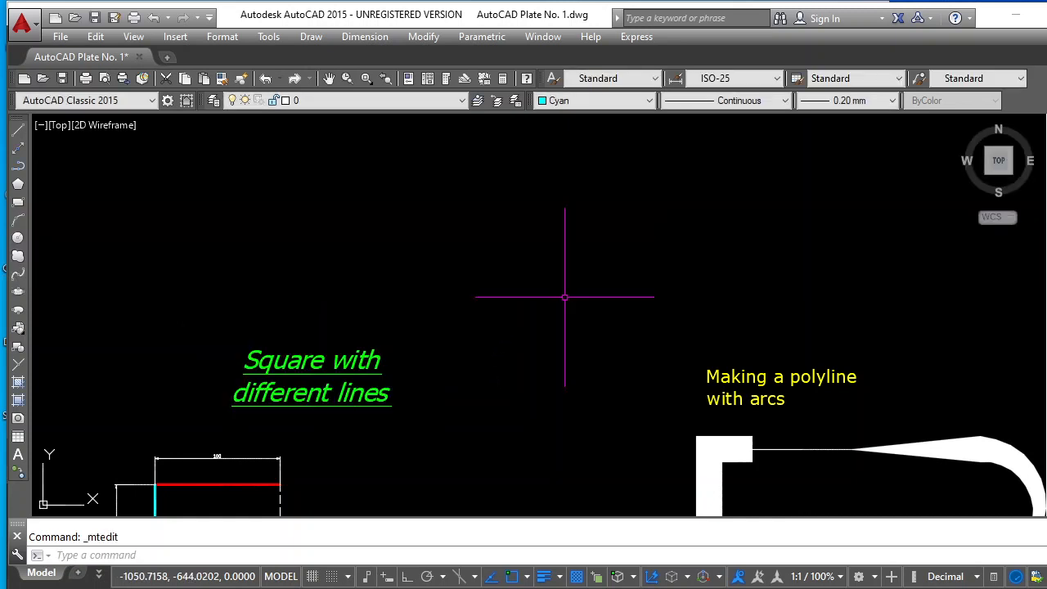
Format the label above the yellow polyline as red, non-italic text with a height of 6
scroll(524, 245, "down", 6)
scroll(791, 335, "up", 6)
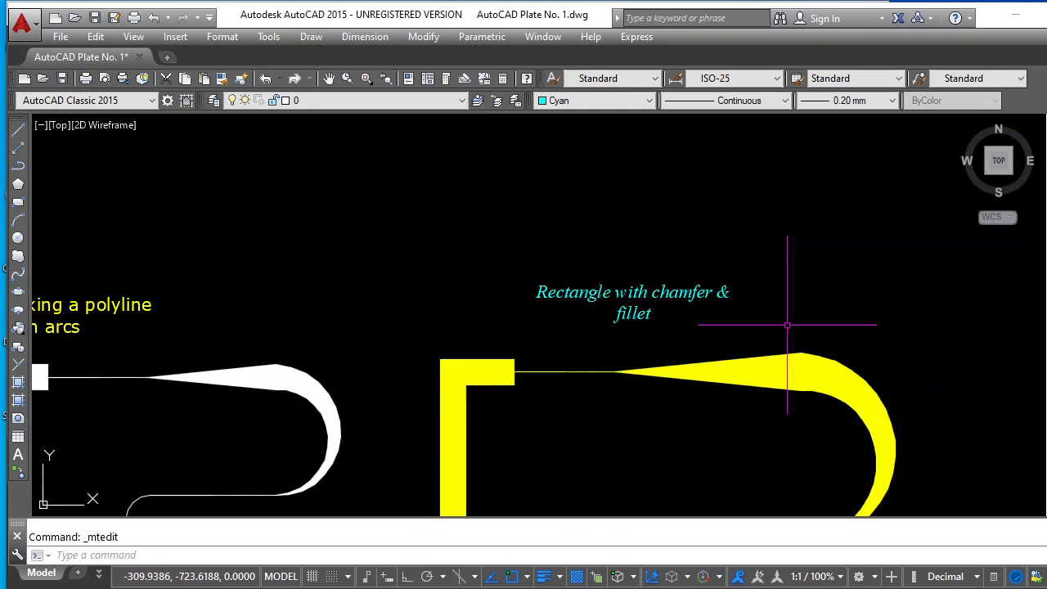
scroll(671, 290, "down", 2)
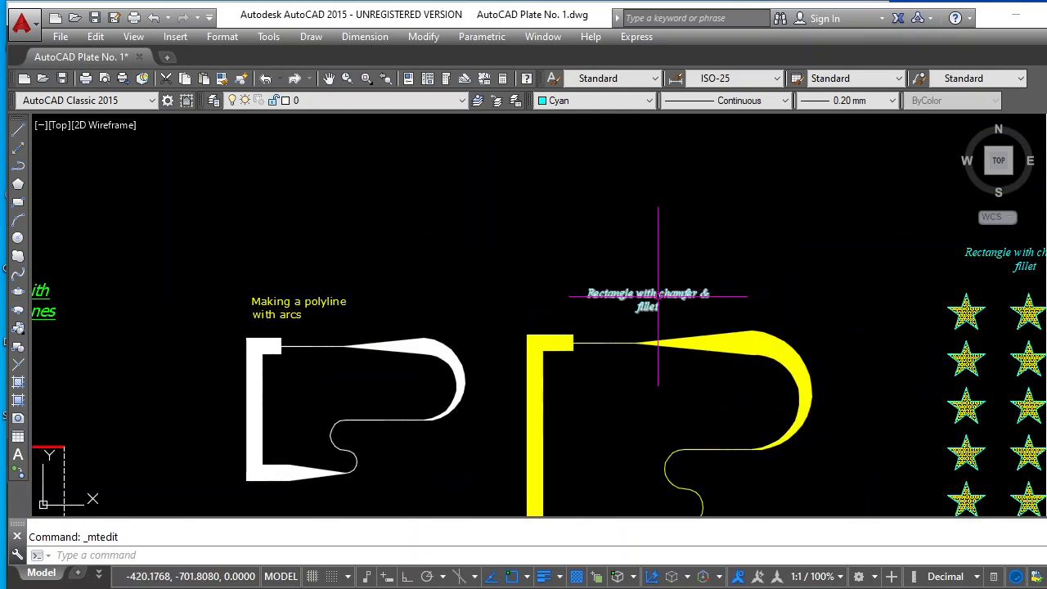
scroll(671, 290, "up", 4)
left_click(677, 286)
double_click(677, 287)
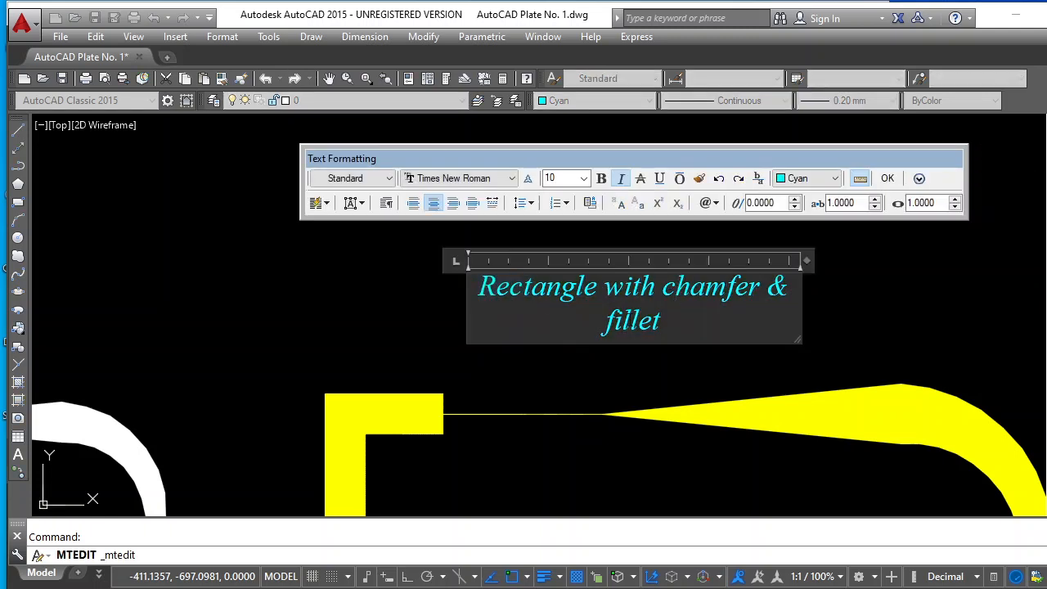
key("ctrl+a")
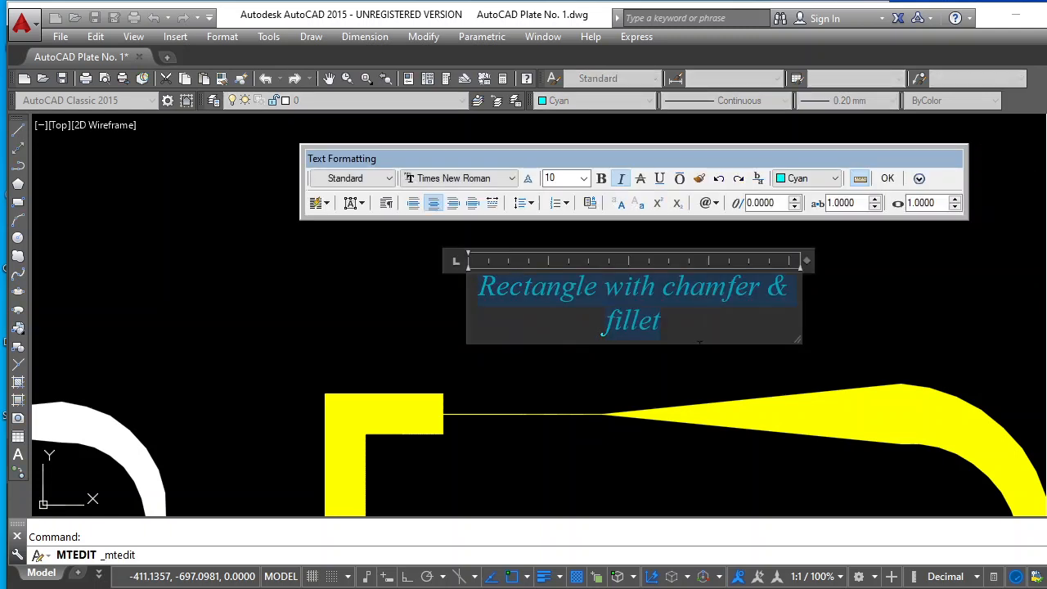
left_click(835, 178)
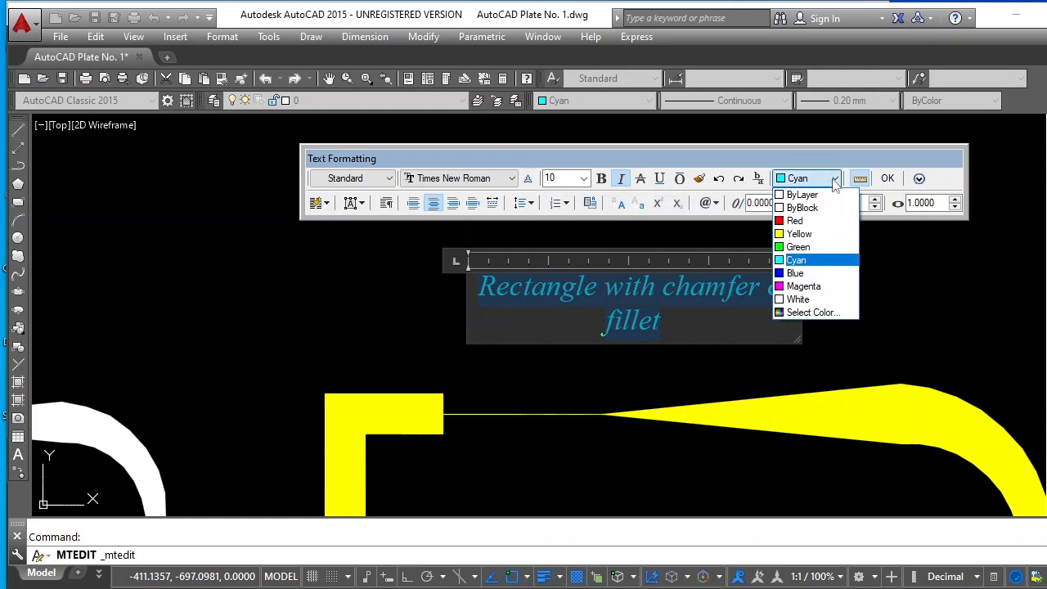
left_click(803, 221)
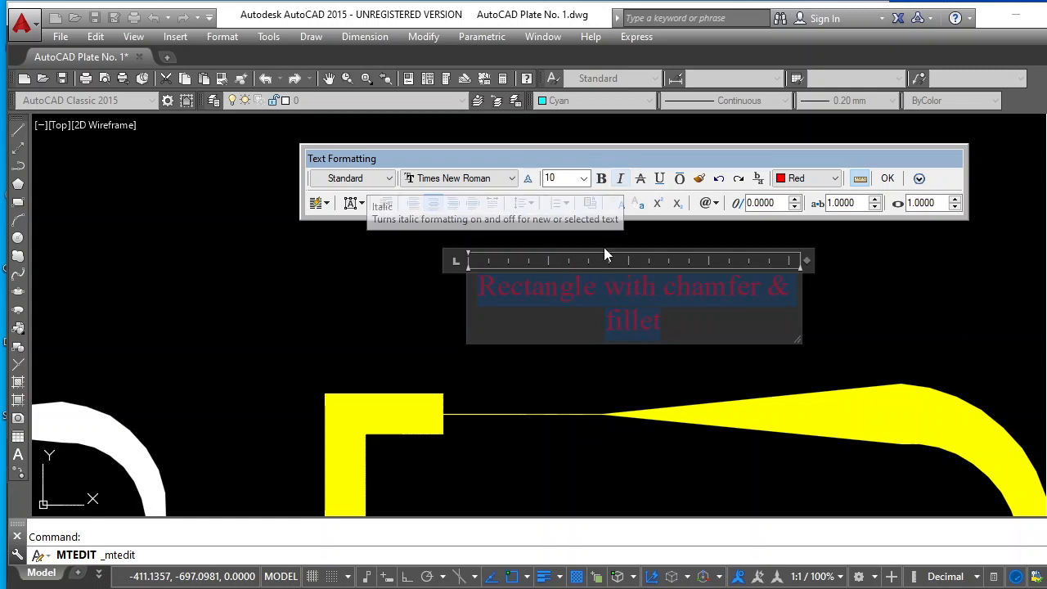
left_click(564, 183)
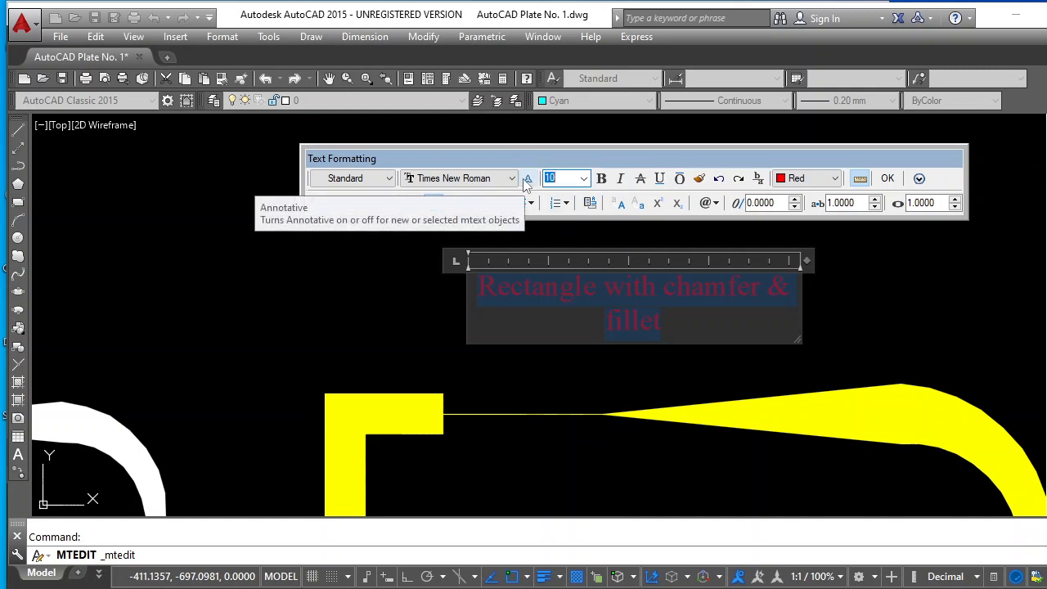
type("6")
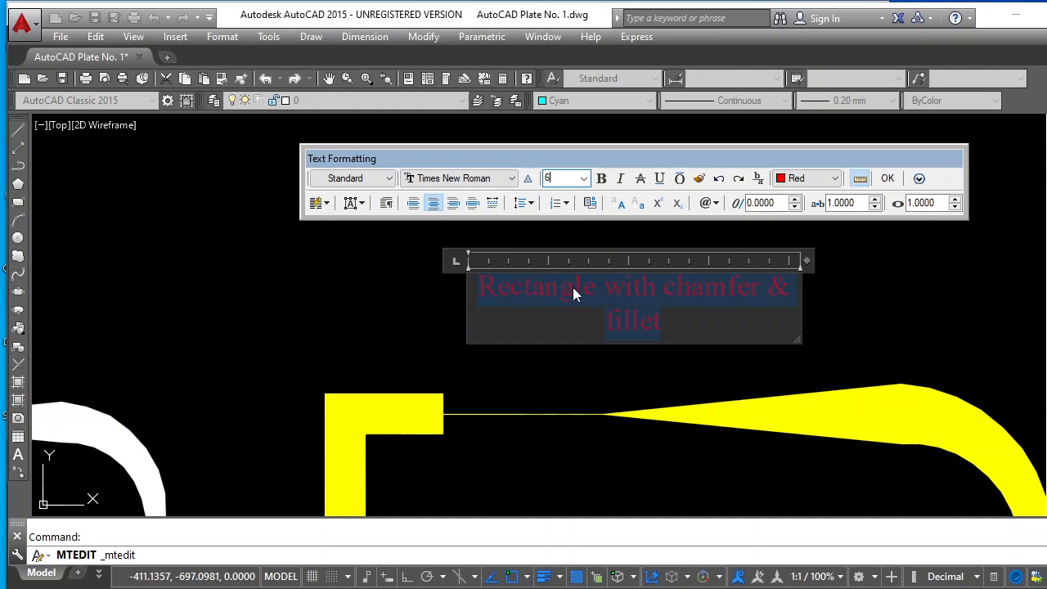
key("Return")
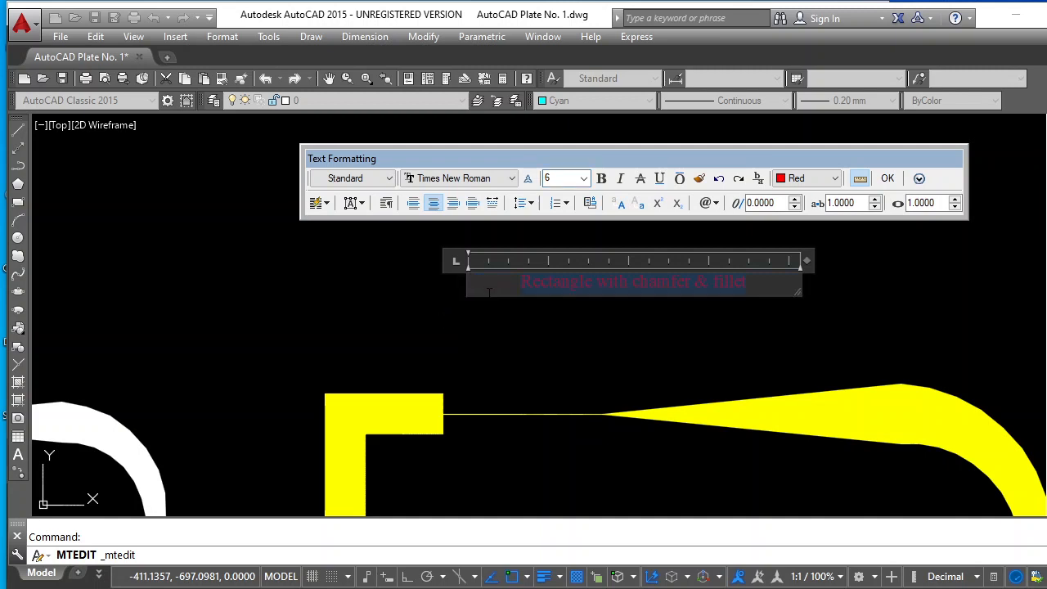
Replace the wording of the yellow polyline's label with "Polyline with arcs" and finish editing the text
key("ctrl+a")
type("P")
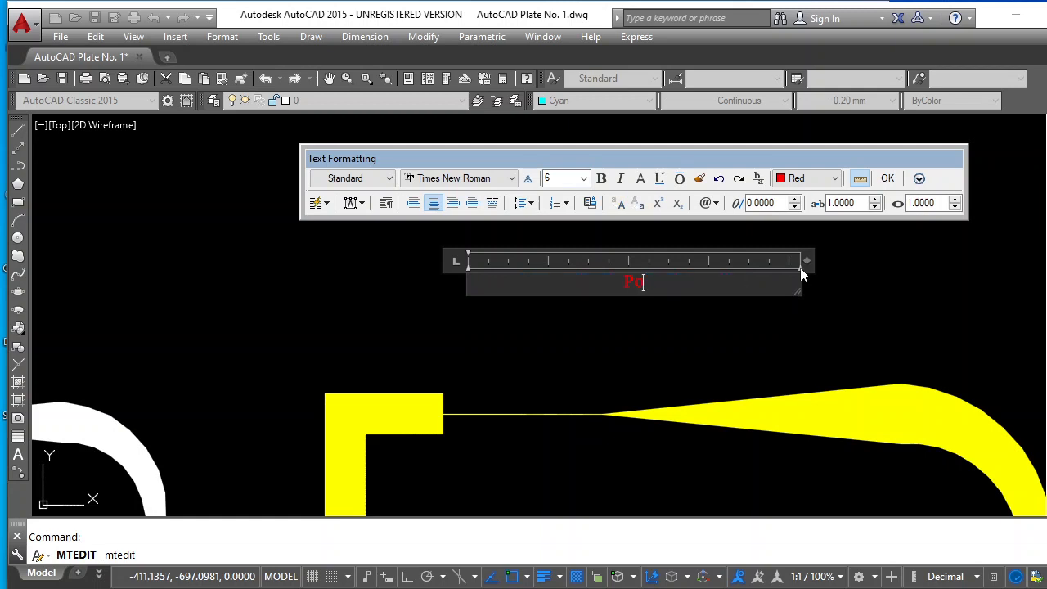
type("olyline with arcs")
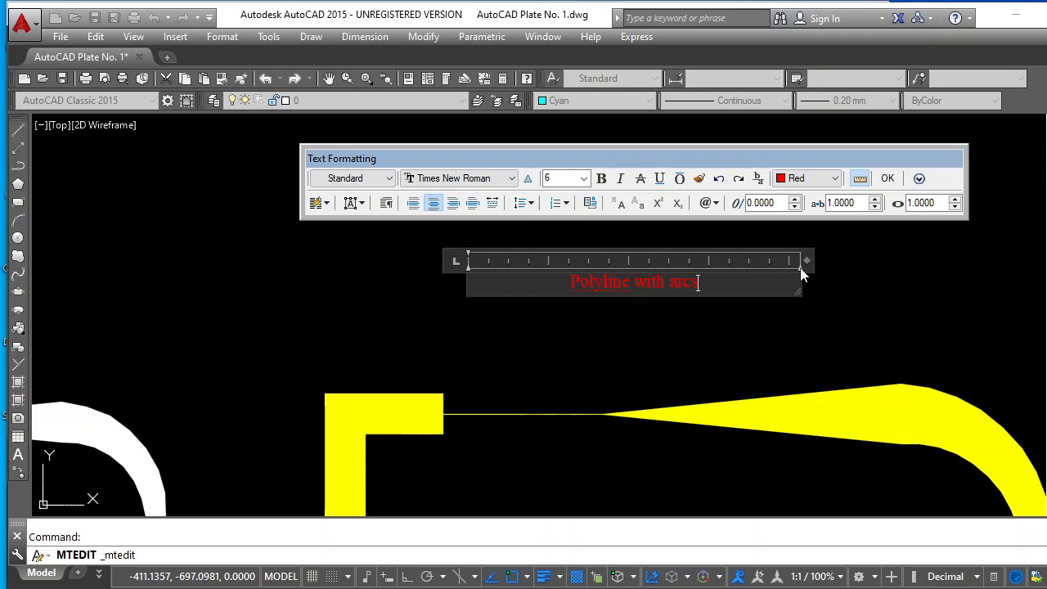
left_click(888, 179)
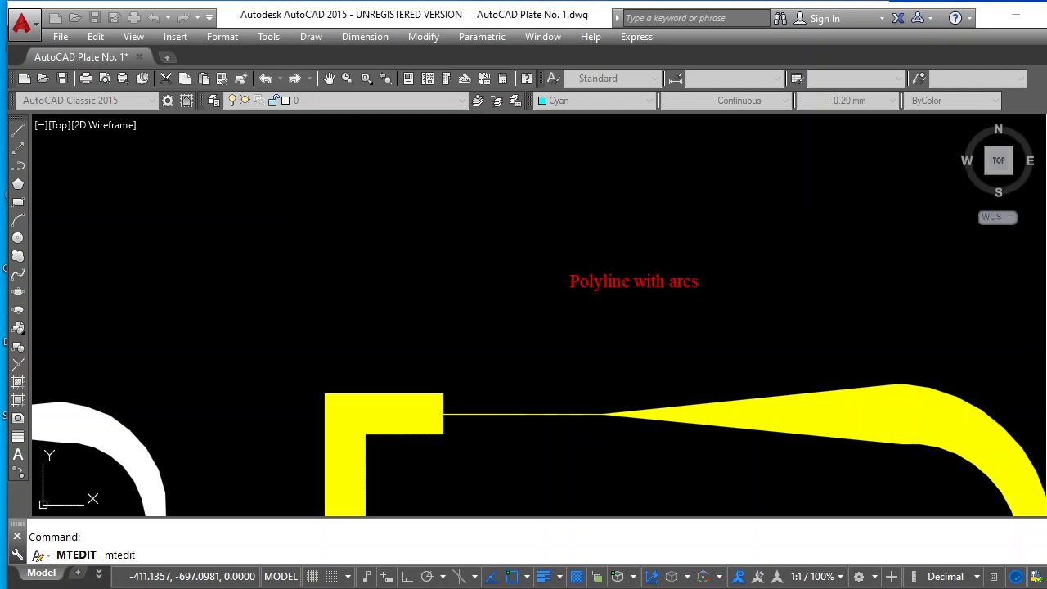
Replace the wording of the label above the rectangular star array with "Stars in array" and finish editing the text
scroll(729, 351, "down", 10)
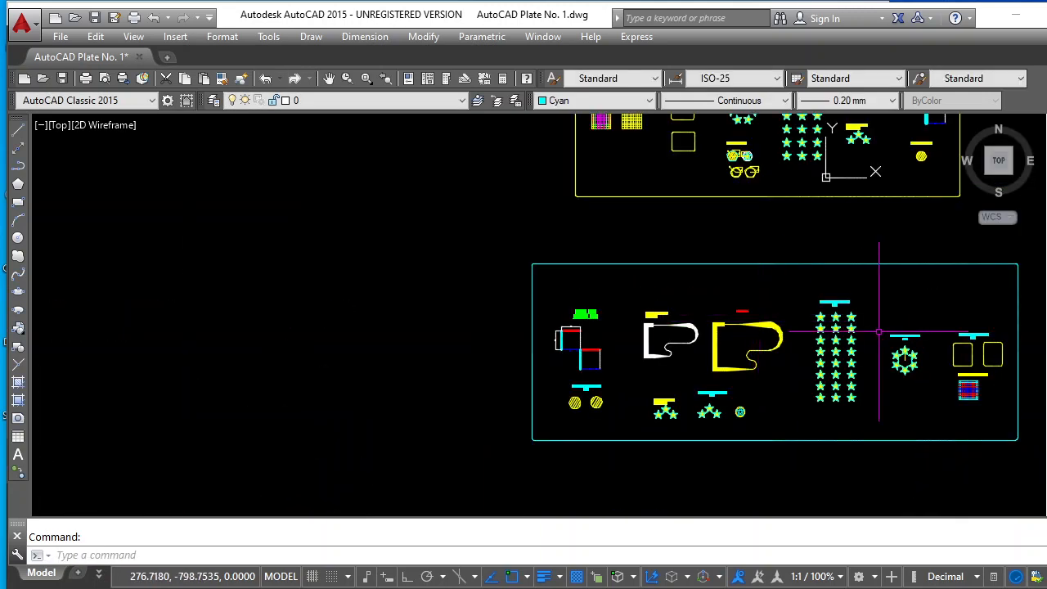
scroll(878, 331, "up", 5)
scroll(825, 266, "up", 4)
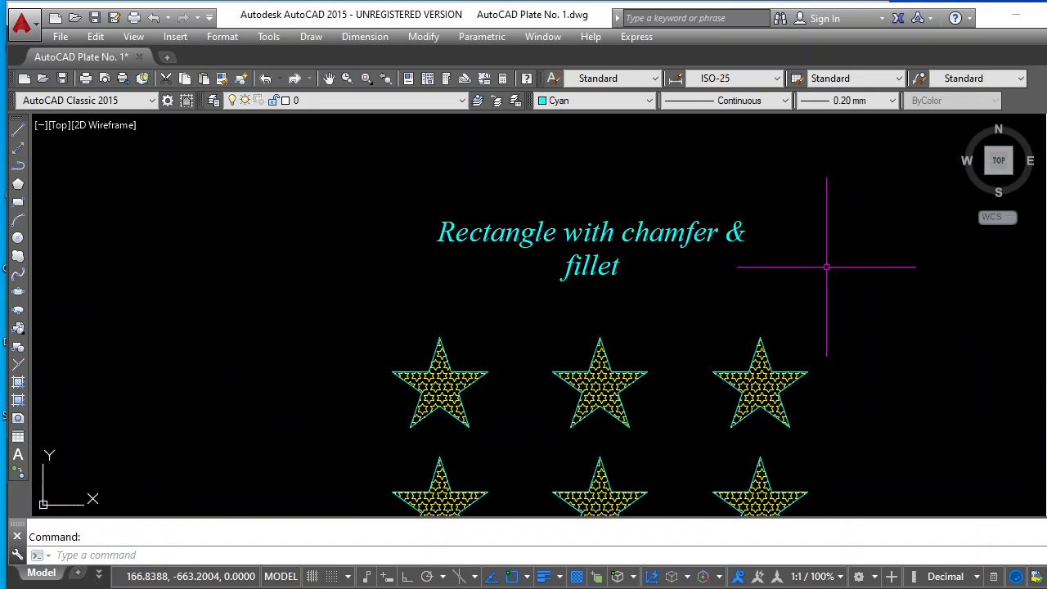
left_click(679, 234)
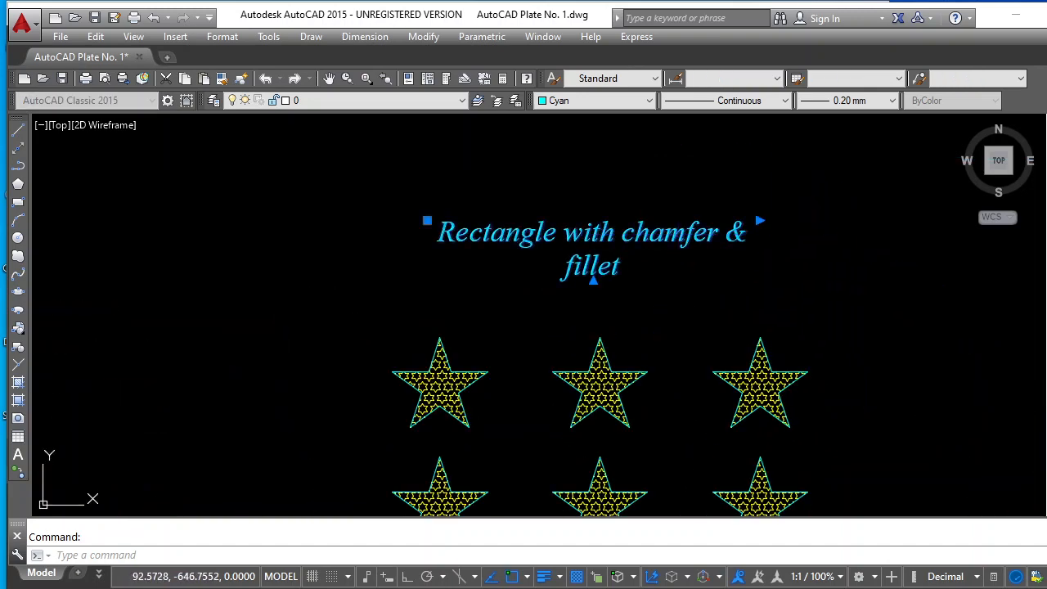
double_click(687, 233)
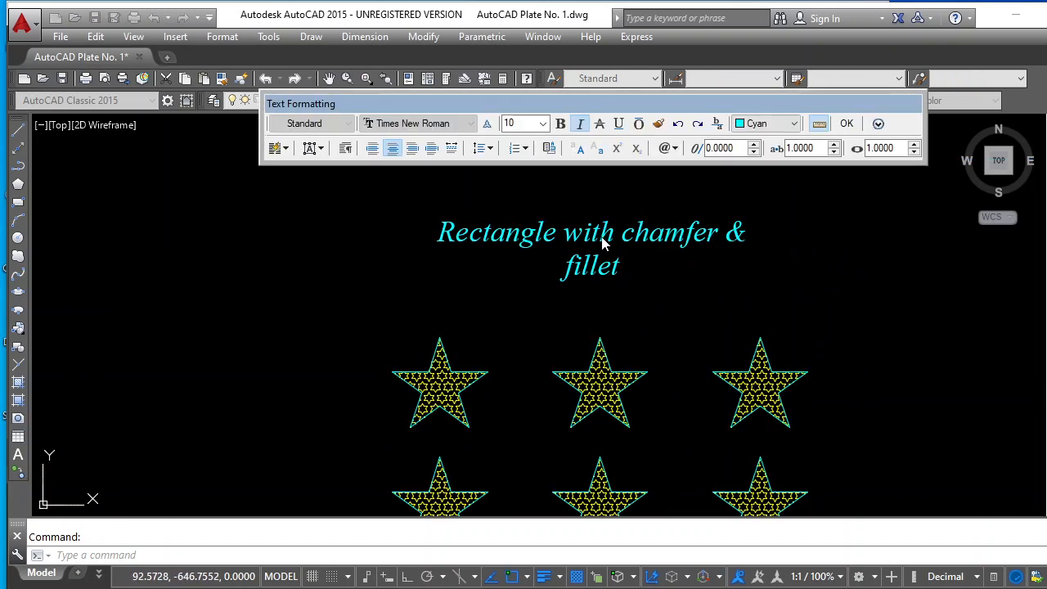
left_click_drag(442, 231, 636, 283)
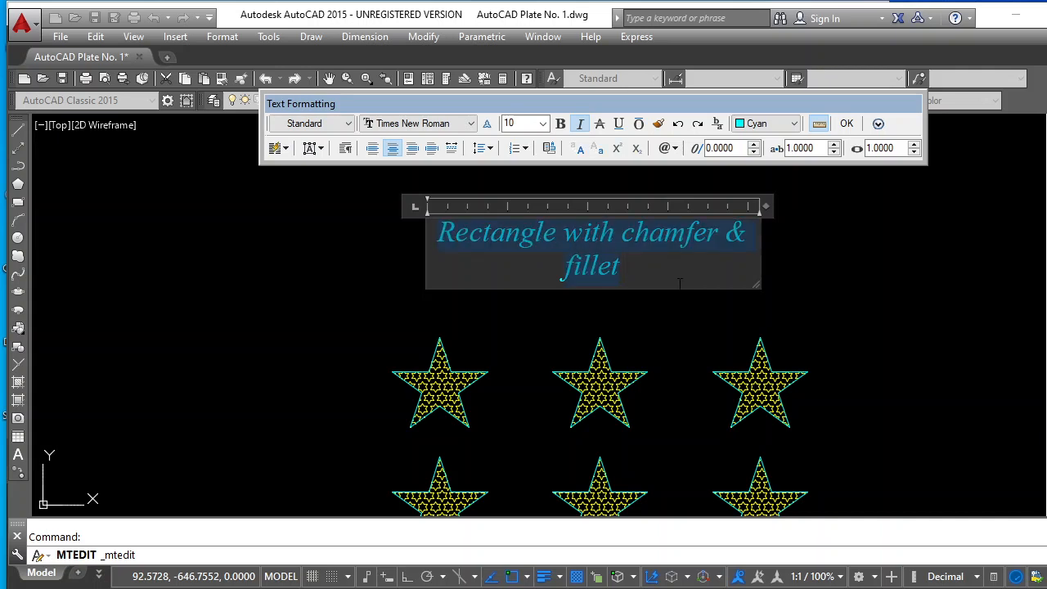
type("Star")
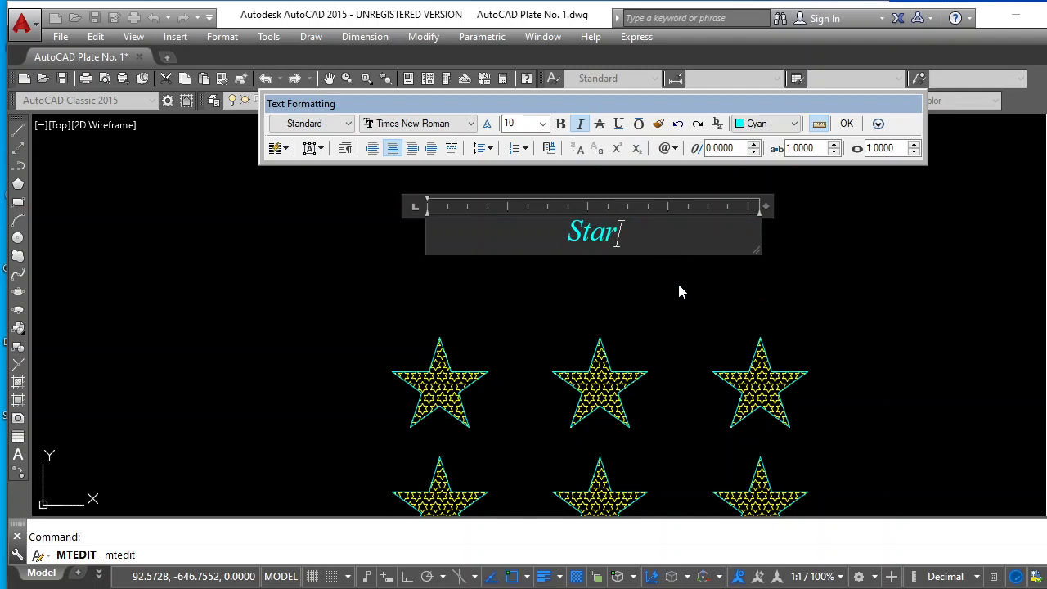
type("s in array")
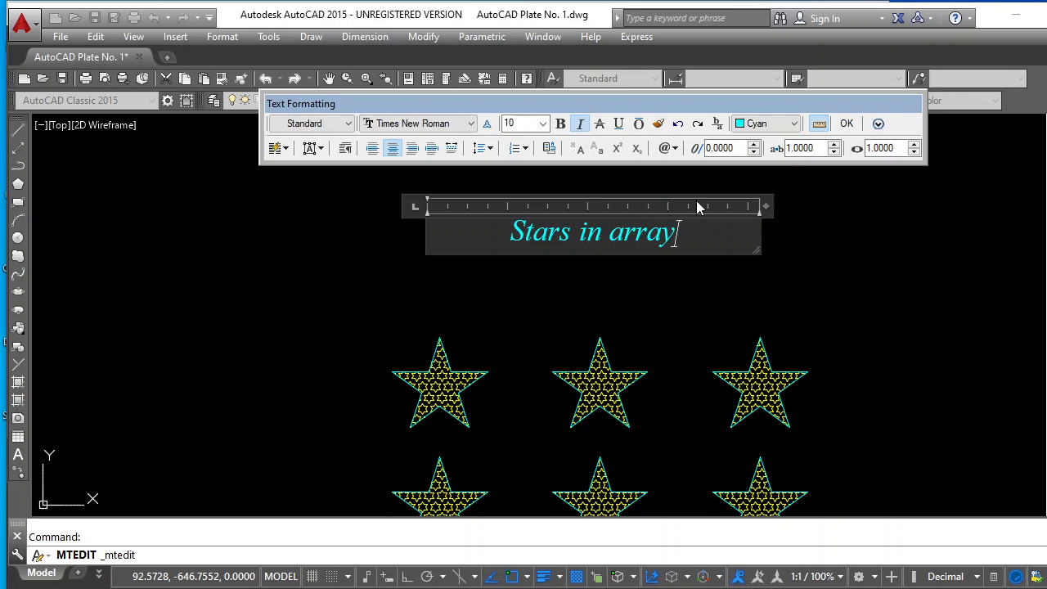
left_click(848, 123)
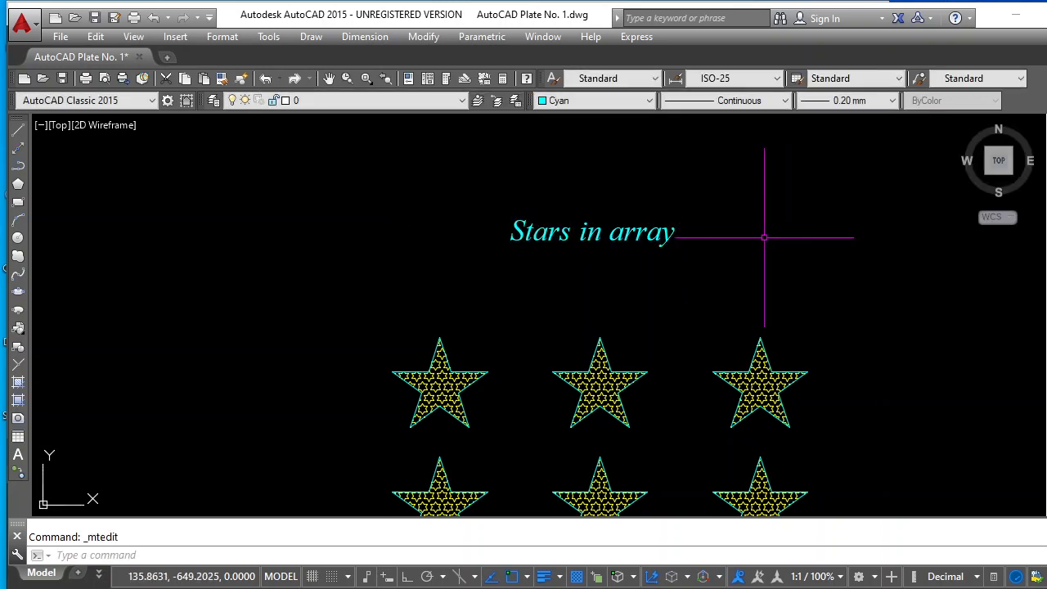
Open the label above the circular star arrangement for editing and set all its text to height 20 and the Stylus BT font
scroll(762, 234, "down", 8)
scroll(889, 311, "up", 7)
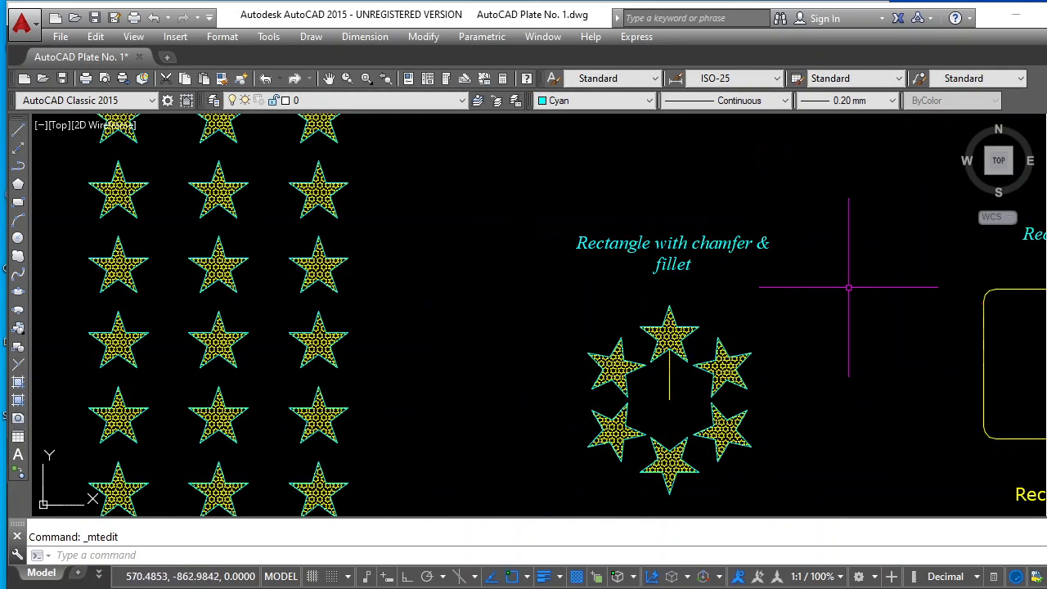
left_click(737, 242)
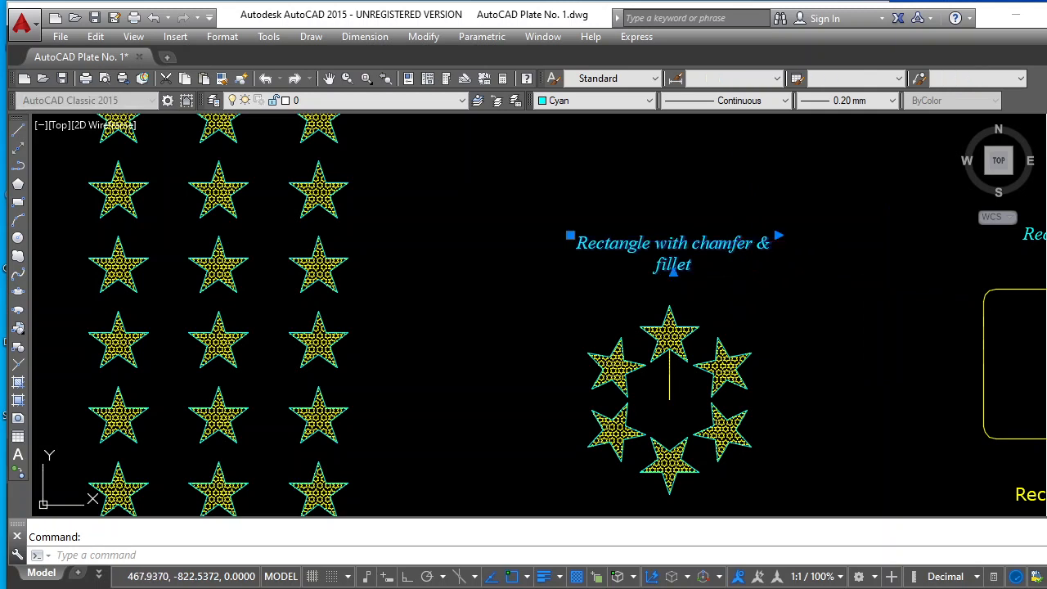
double_click(737, 244)
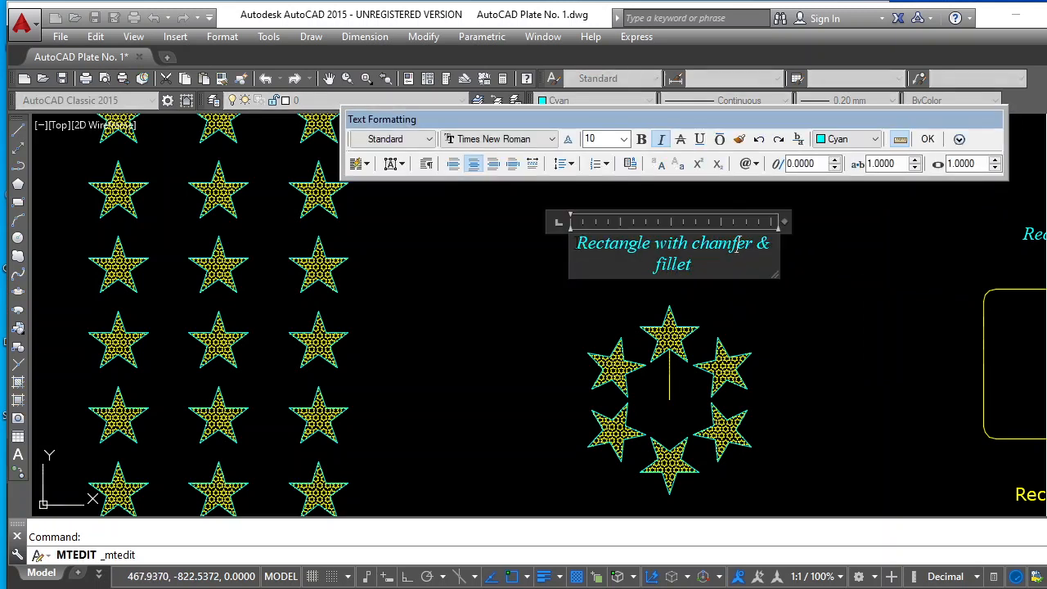
left_click_drag(577, 244, 721, 273)
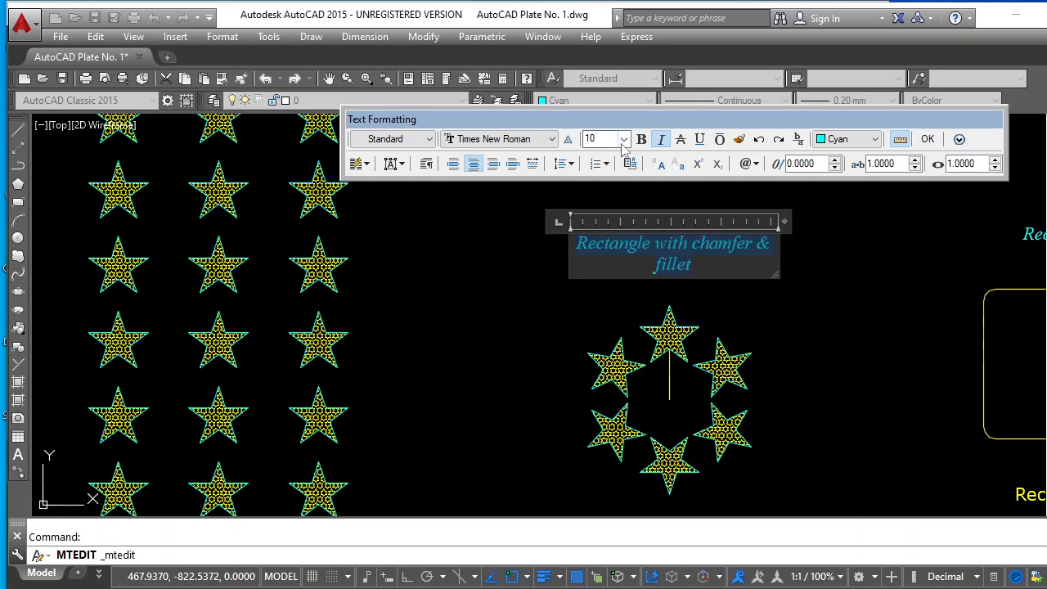
left_click(593, 139)
left_click(623, 139)
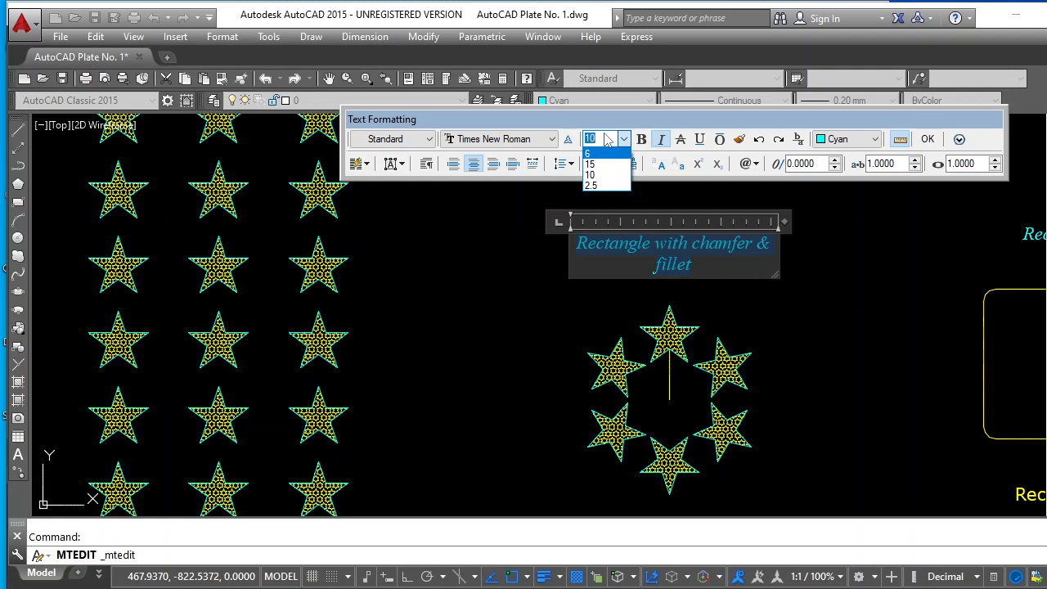
type("2")
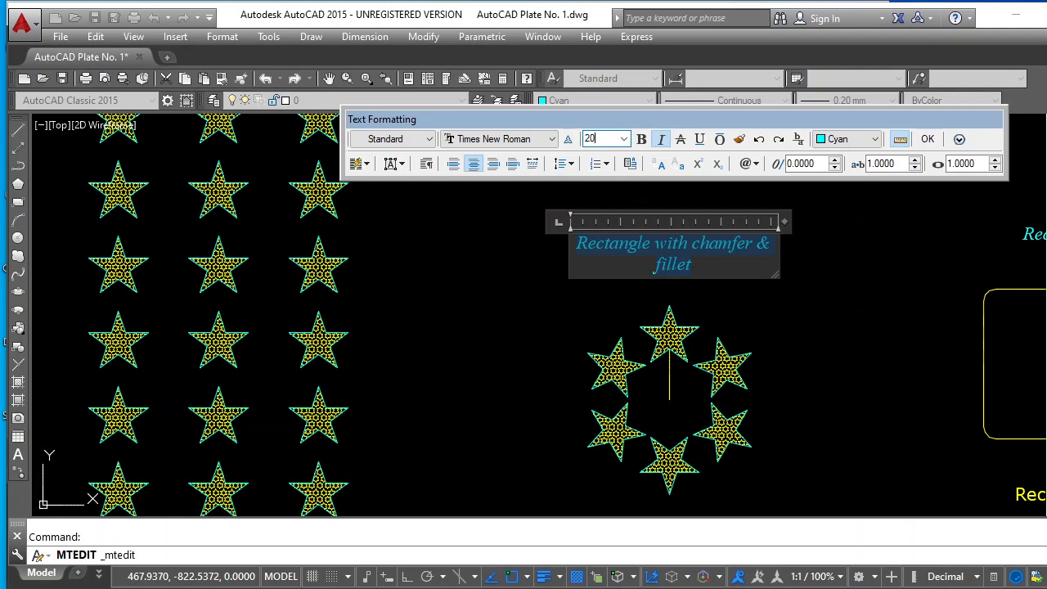
left_click(553, 139)
scroll(526, 176, "up", 3)
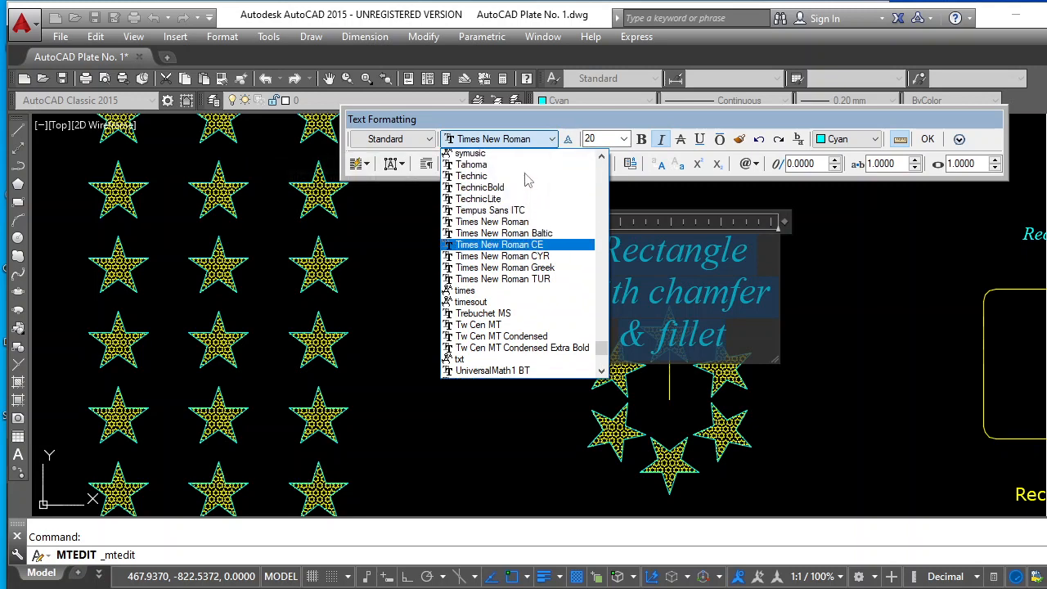
scroll(499, 188, "up", 3)
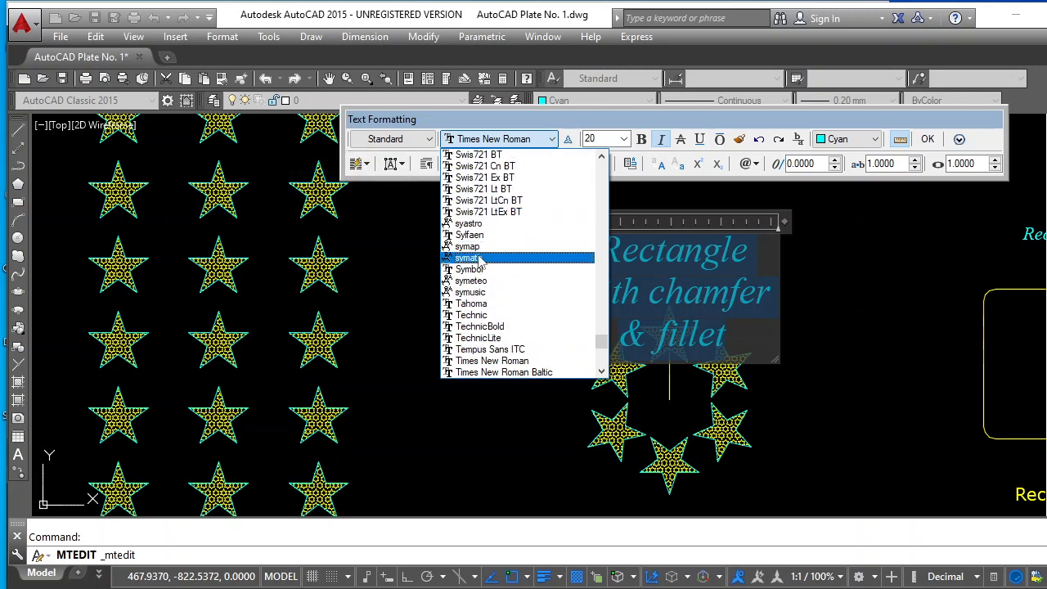
scroll(487, 229, "up", 5)
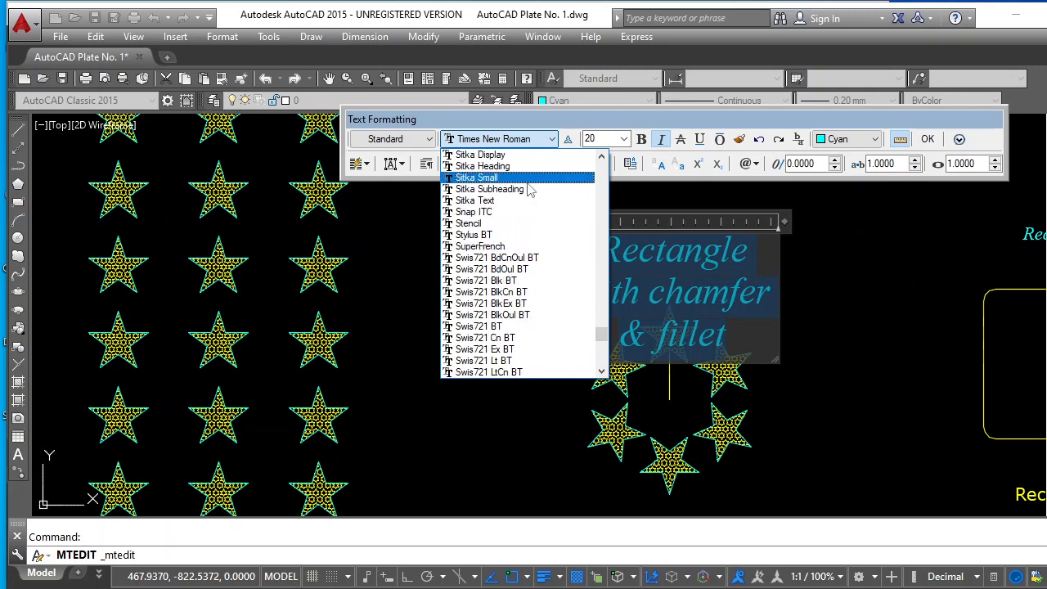
left_click(486, 235)
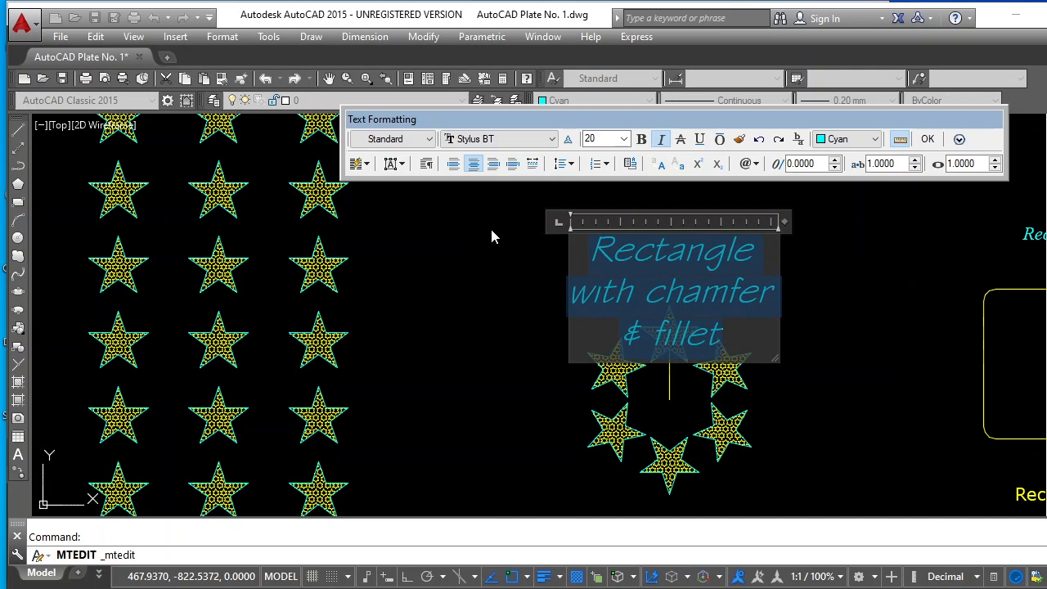
Remove the italics from the circular star arrangement's label, set its text height to 10 and colour it yellow
left_click(662, 139)
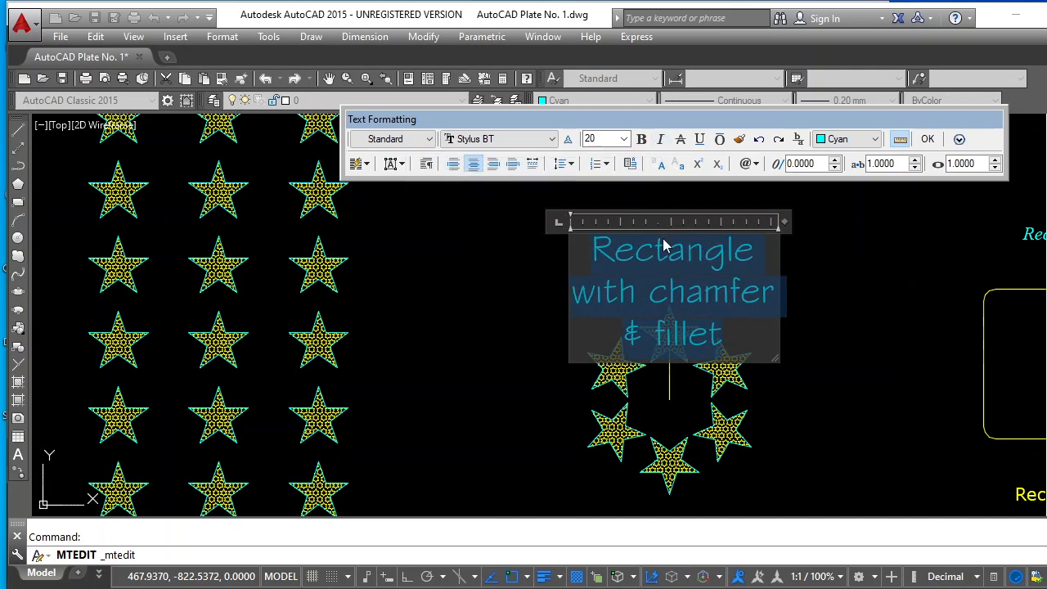
left_click(623, 139)
left_click(599, 186)
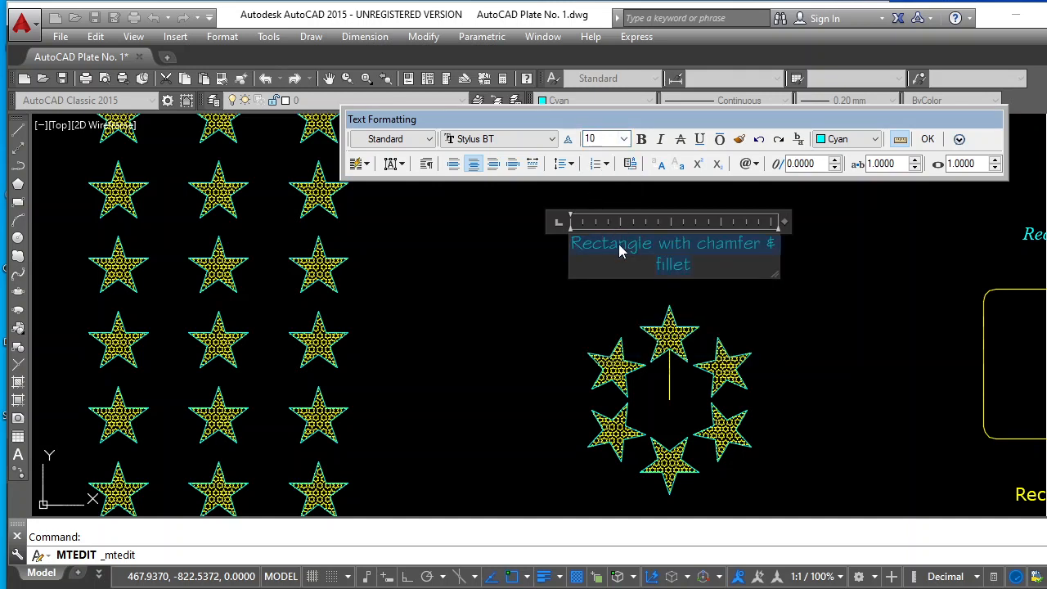
left_click(875, 139)
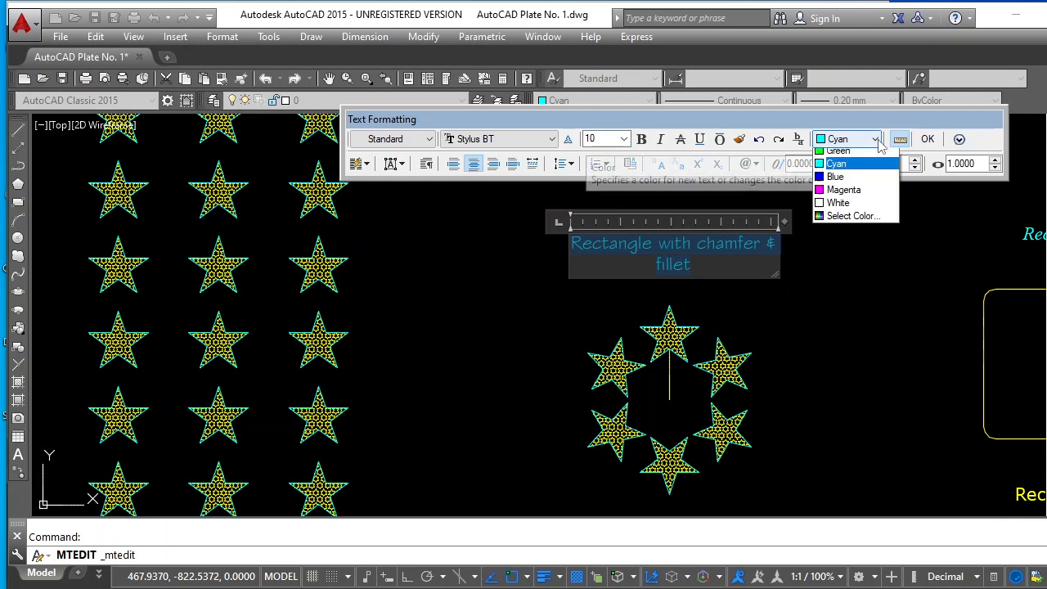
left_click(836, 194)
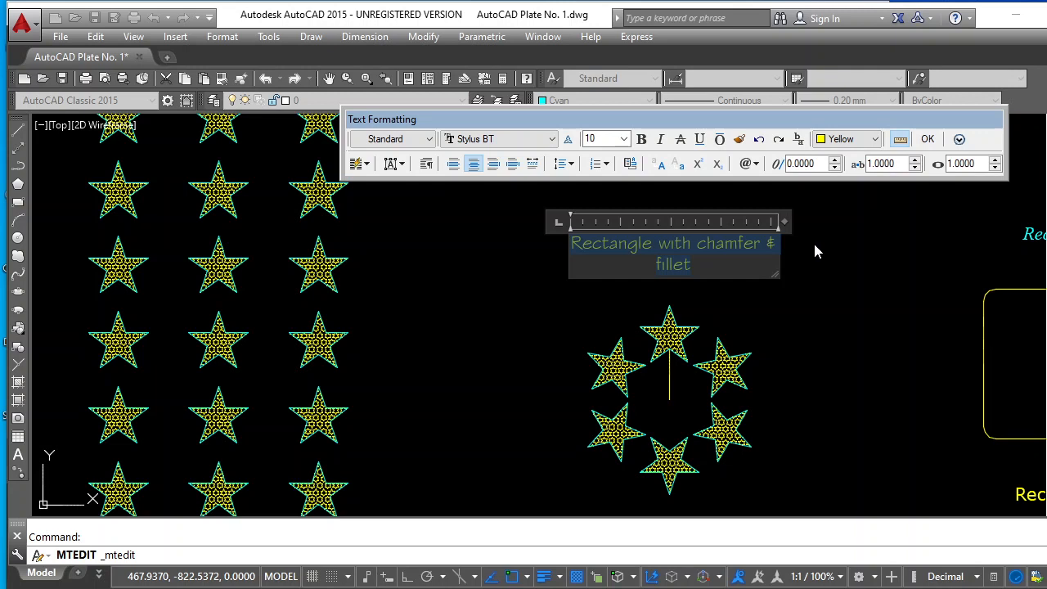
Replace the wording of the yellow label above the circular stars with "Stars in polar array" and finish editing the text
type("Star")
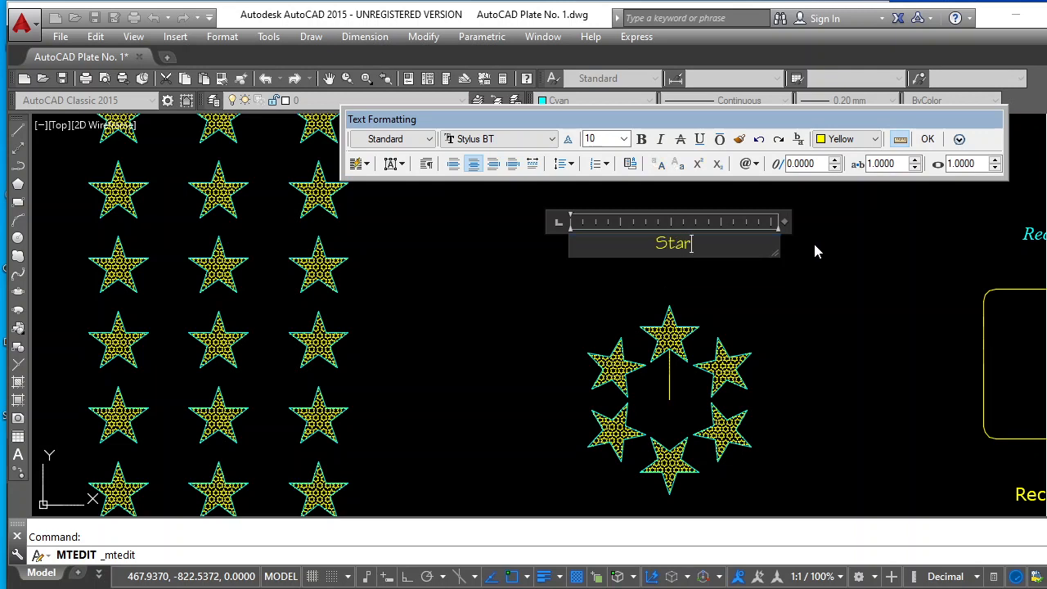
type("s in po")
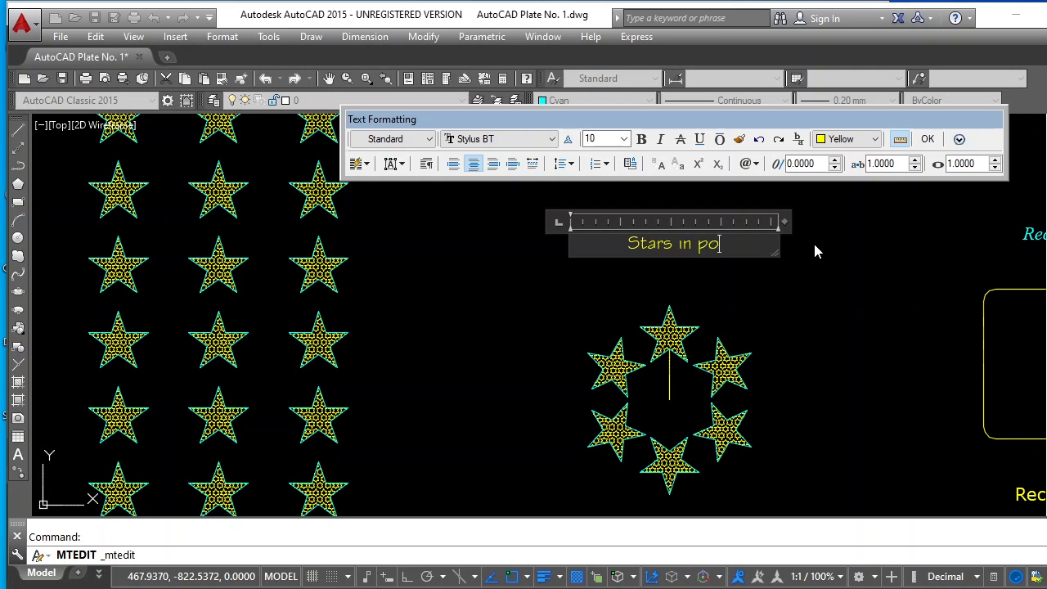
type("lar arraty")
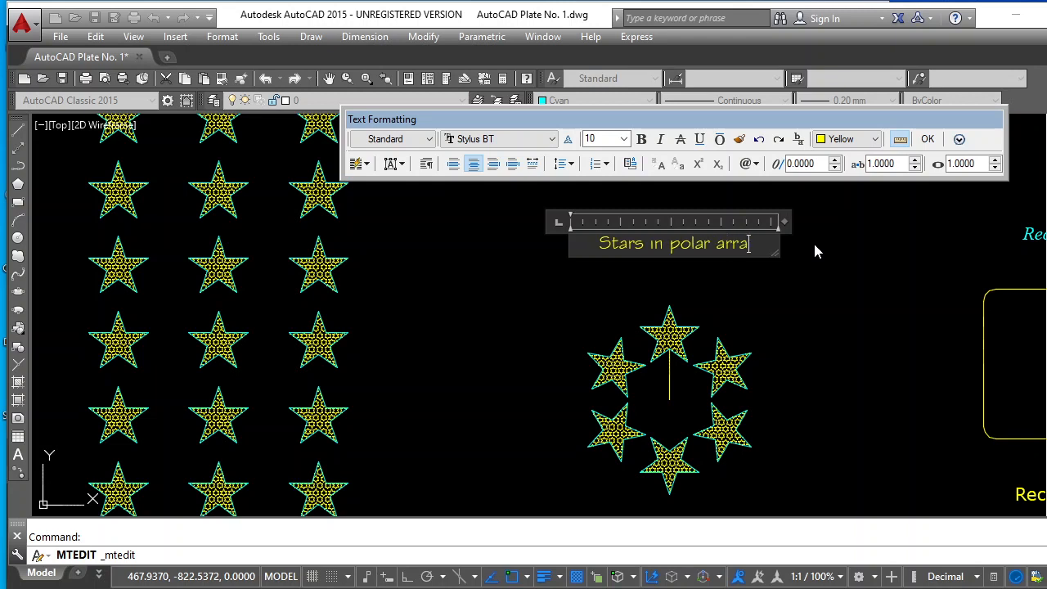
key("BackSpace")
key("BackSpace")
type("y")
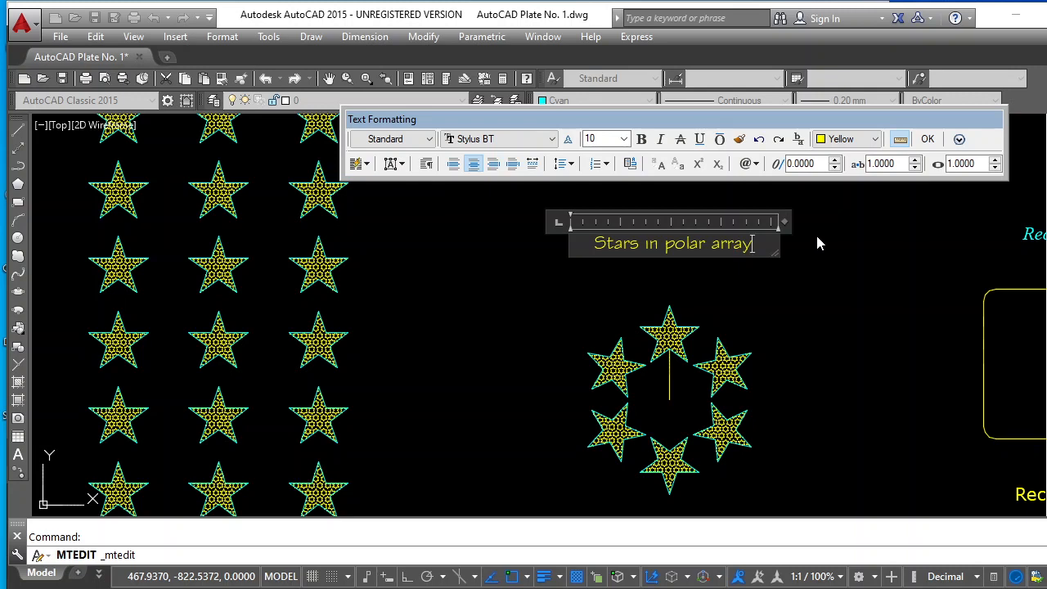
left_click(927, 139)
Copy the green "Square with different lines" label to the empty area just inside the frame's upper-left corner
scroll(808, 265, "down", 5)
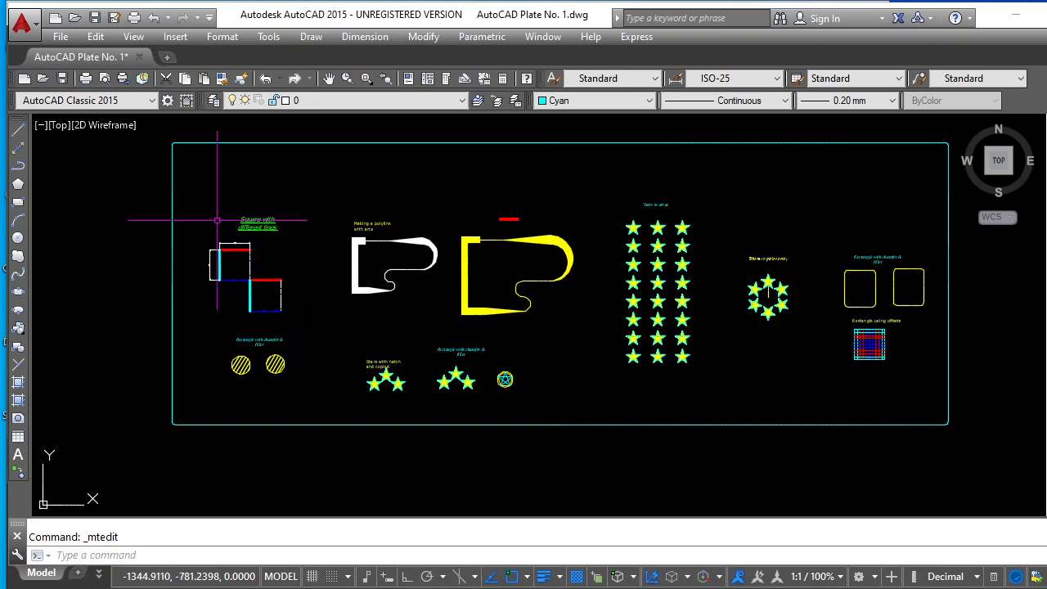
scroll(208, 182, "up", 3)
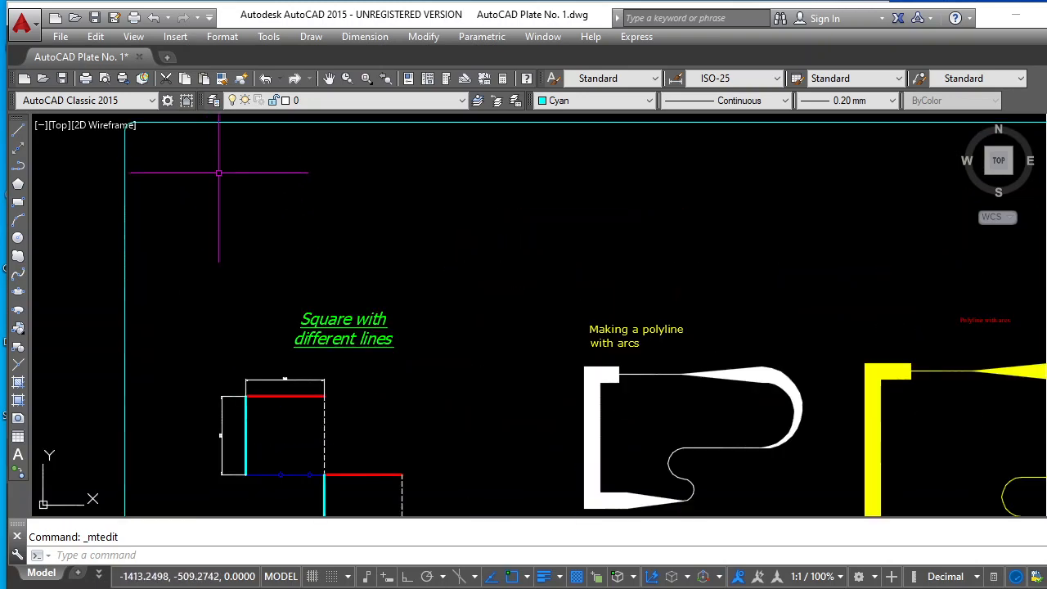
scroll(307, 221, "down", 4)
key("Escape")
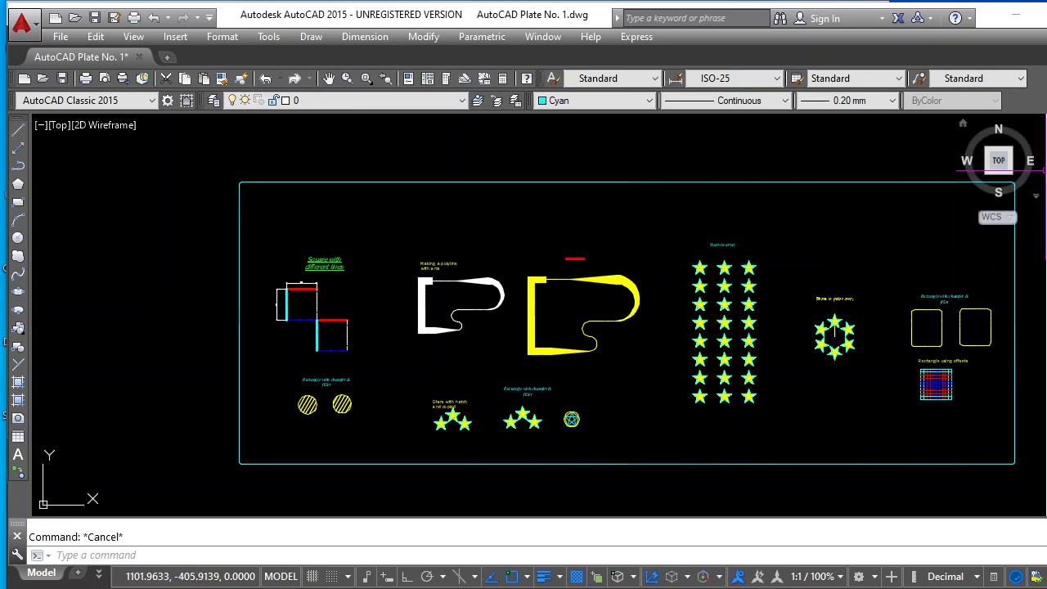
left_click(1046, 148)
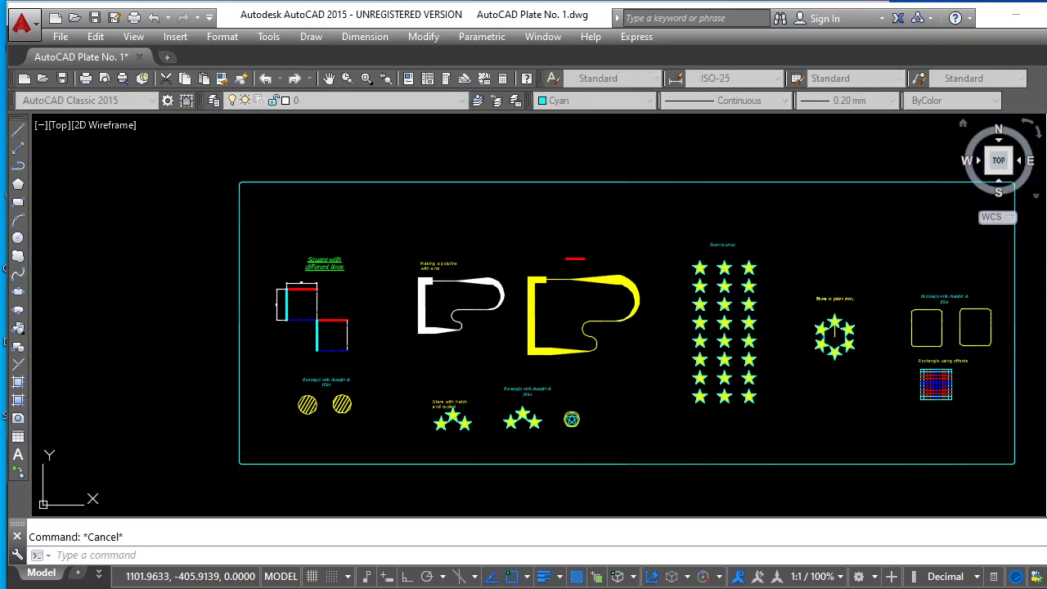
left_click(335, 256)
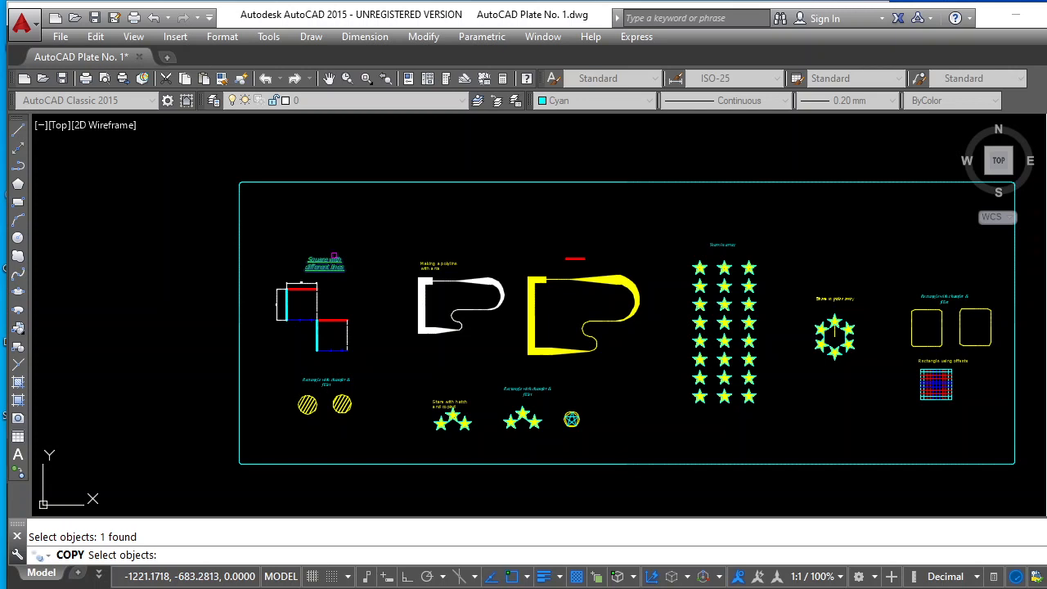
key("Return")
left_click(335, 256)
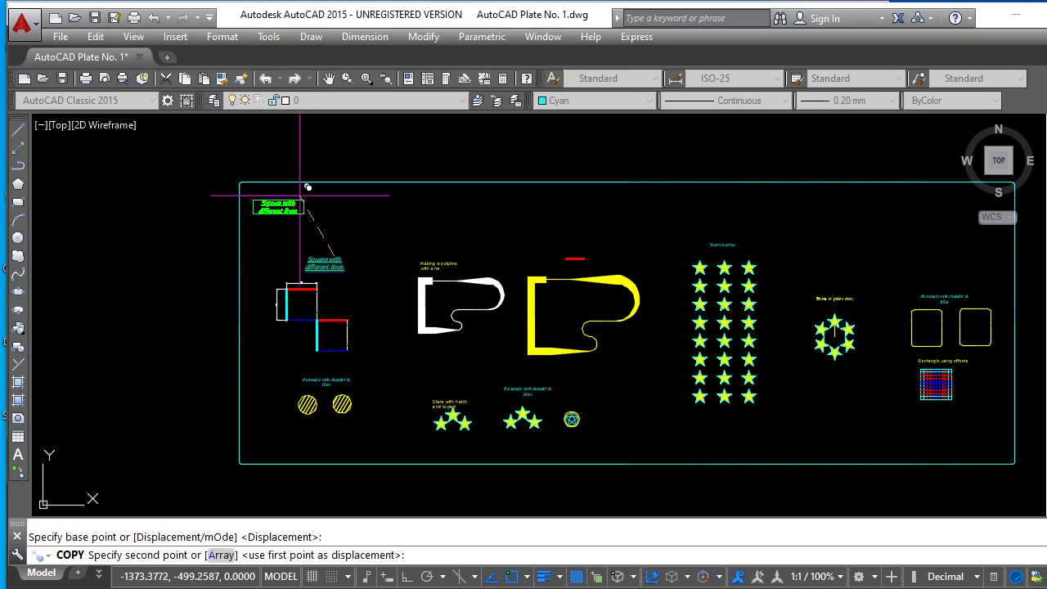
left_click(308, 188)
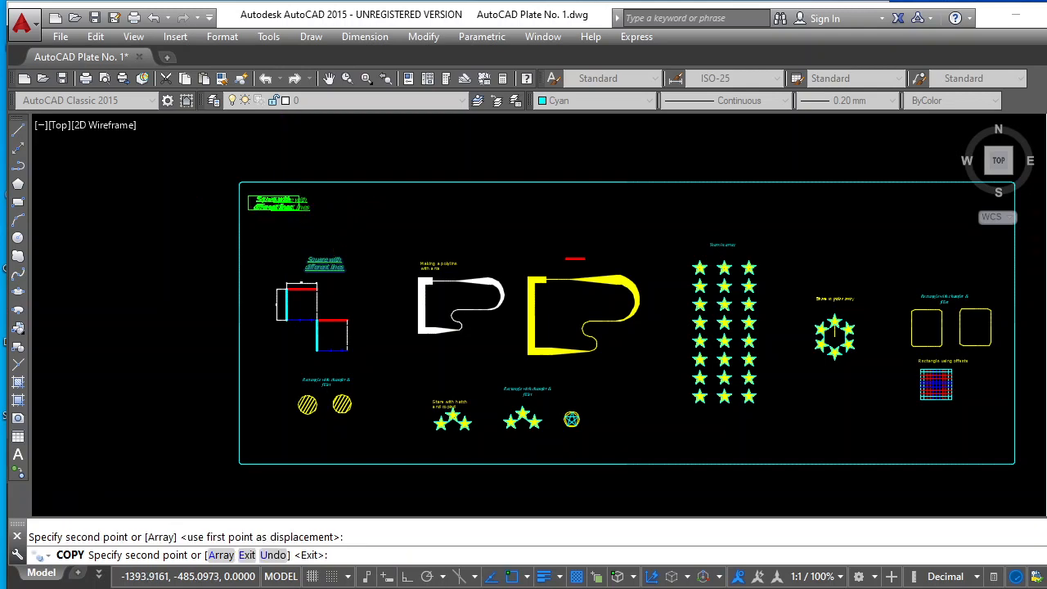
scroll(285, 188, "up", 2)
key("Escape")
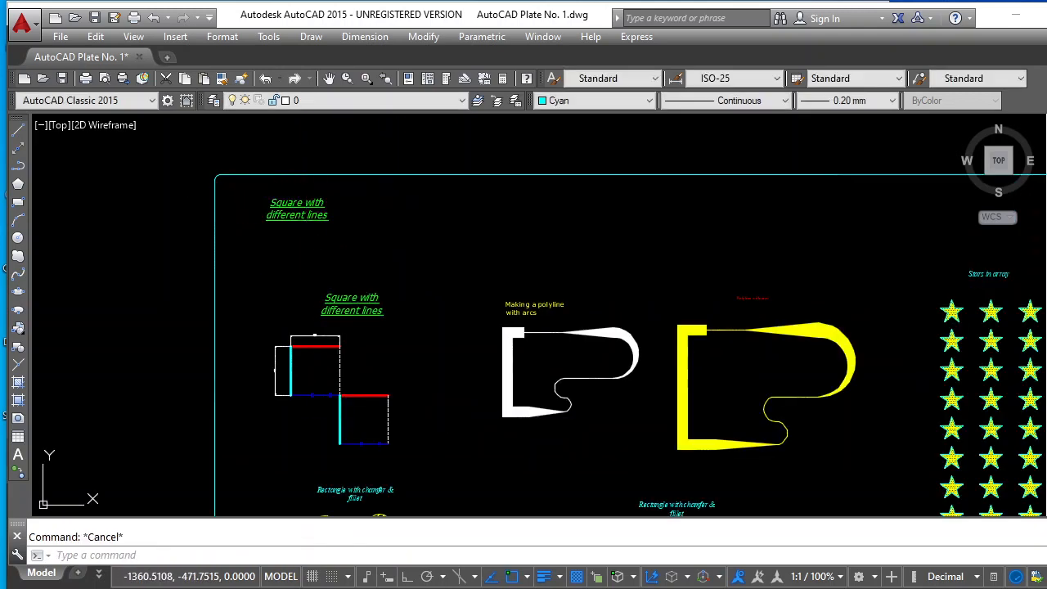
scroll(246, 190, "up", 4)
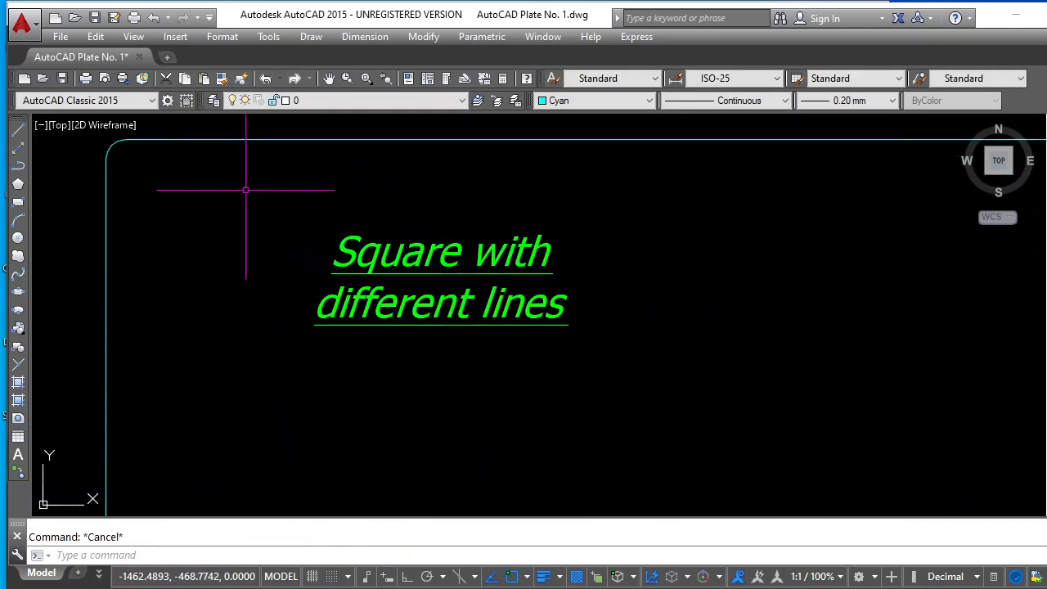
Open the copied green label in the frame's upper-left corner for editing, remove its underline, make it bold and set its height to 20
left_click(442, 259)
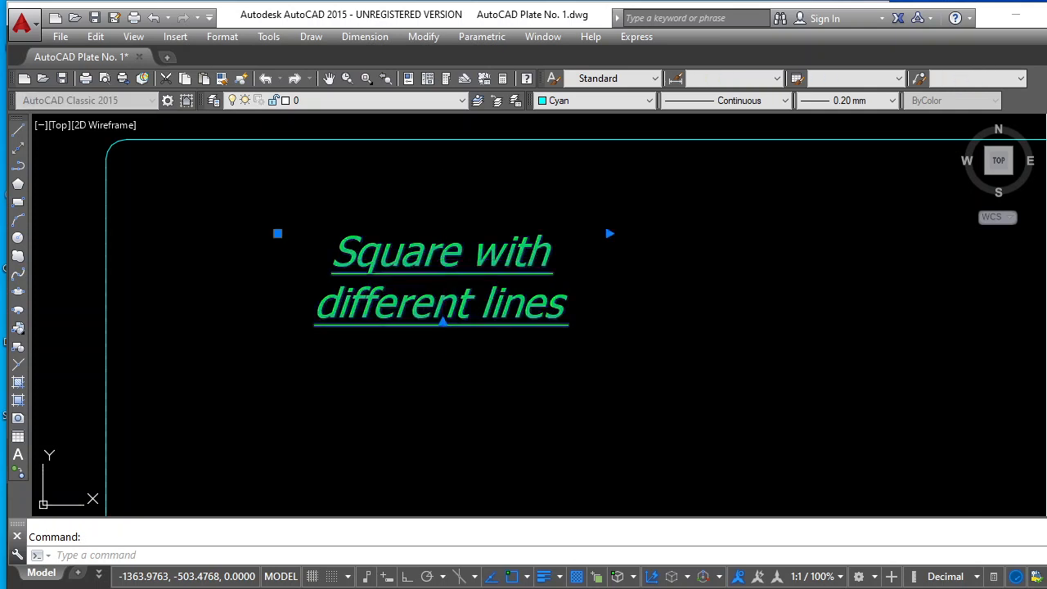
double_click(434, 260)
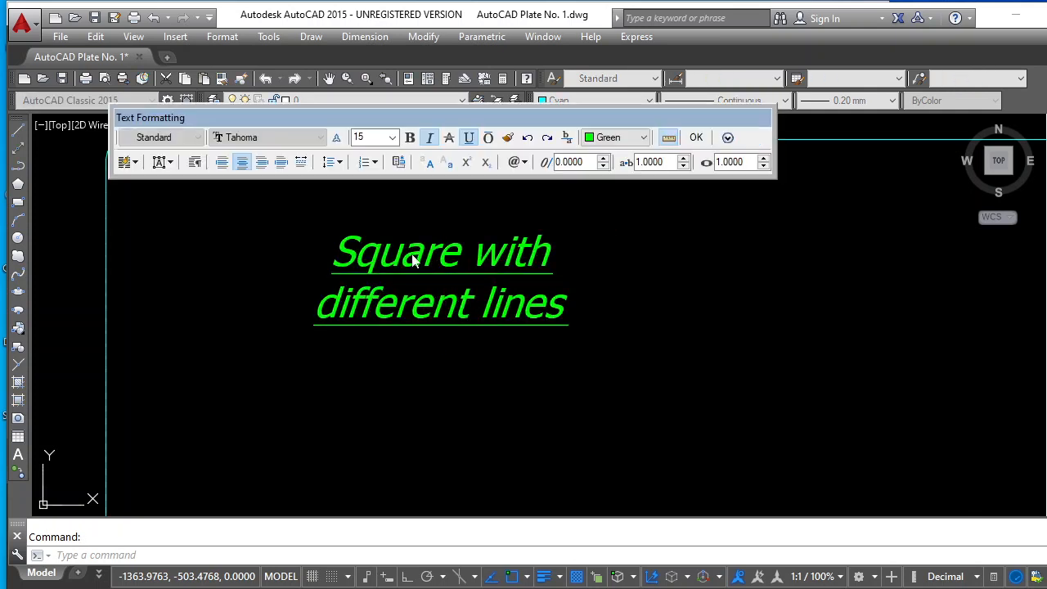
left_click_drag(336, 253, 573, 310)
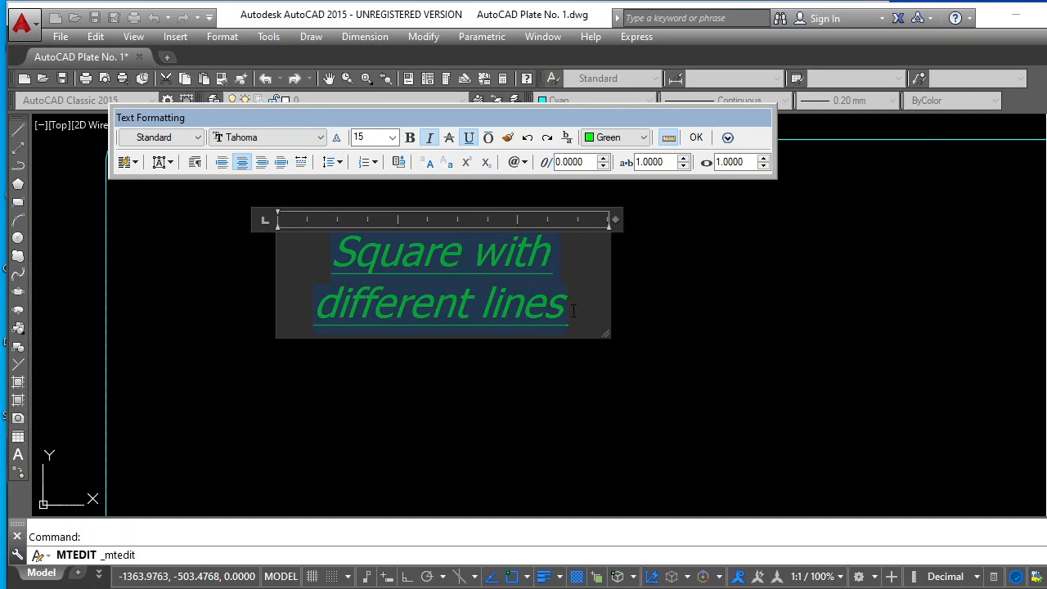
left_click(468, 137)
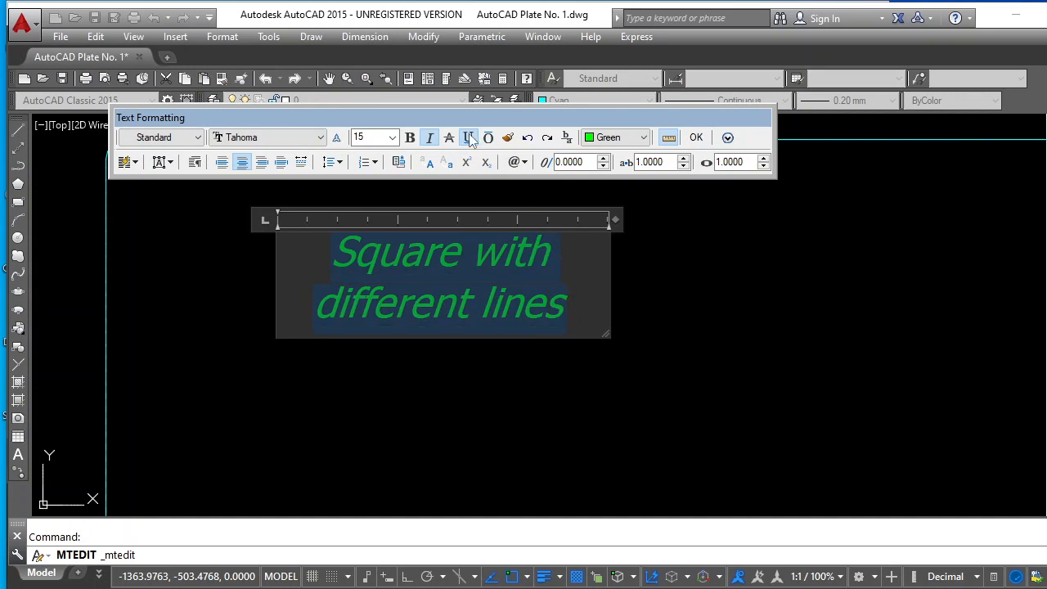
left_click(410, 138)
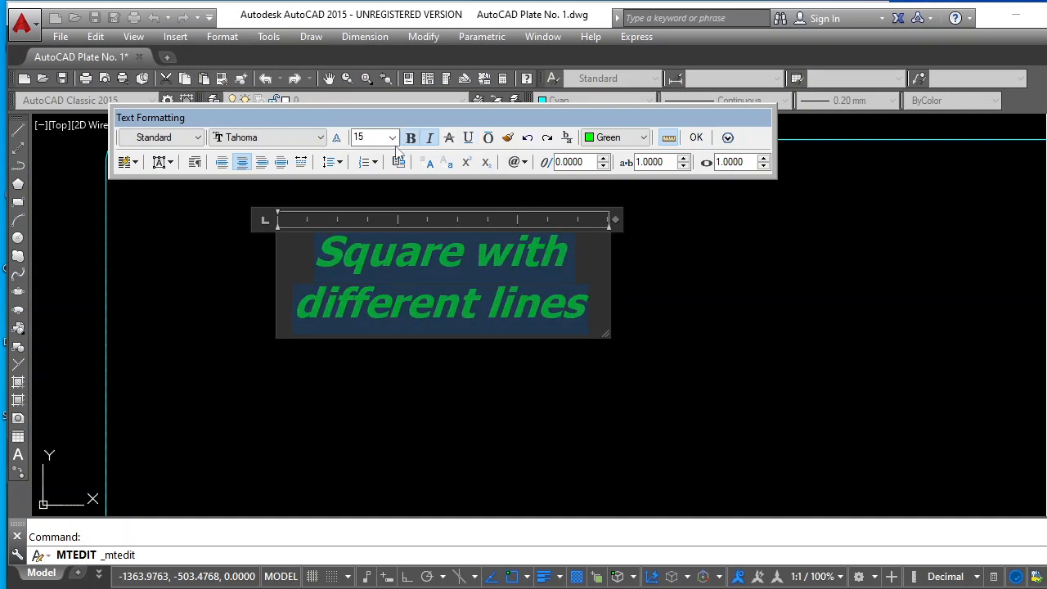
left_click(393, 139)
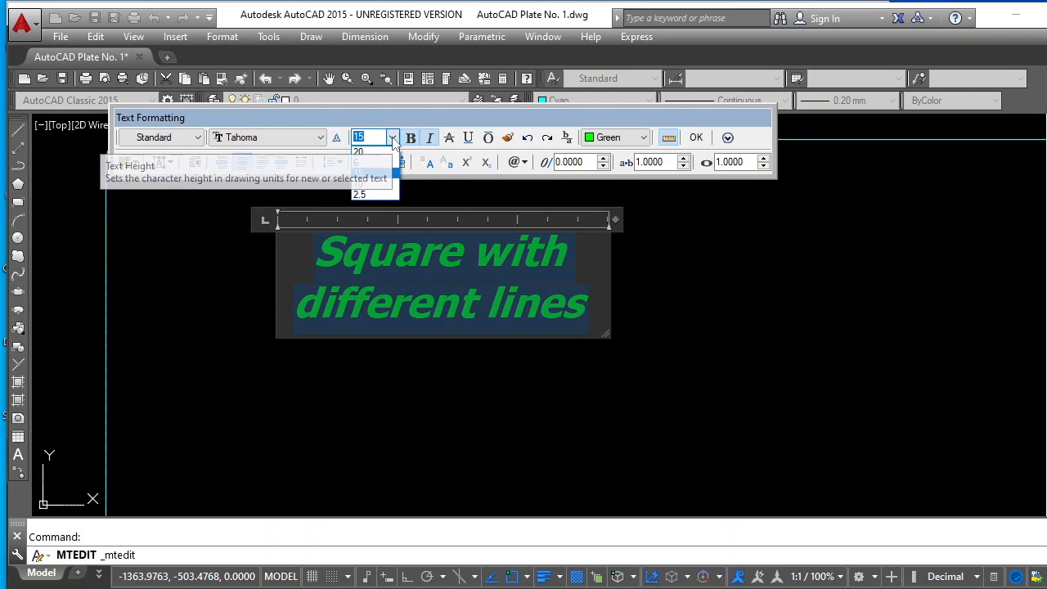
left_click(359, 152)
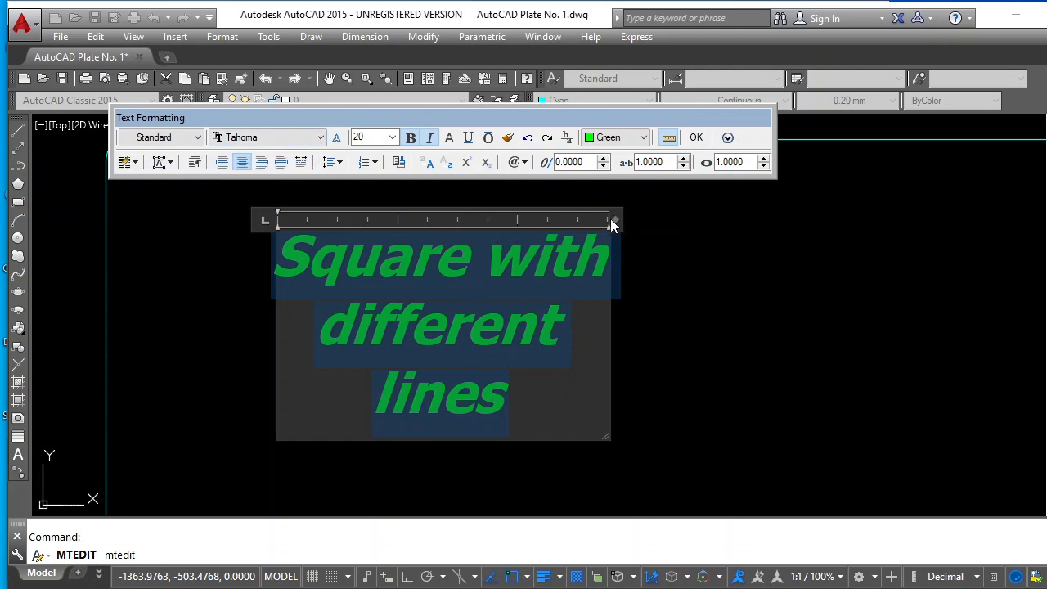
Widen the copied label's text box so "Square with different" fits on one line, and colour all its text magenta
left_click_drag(833, 228, 951, 219)
key("ctrl+a")
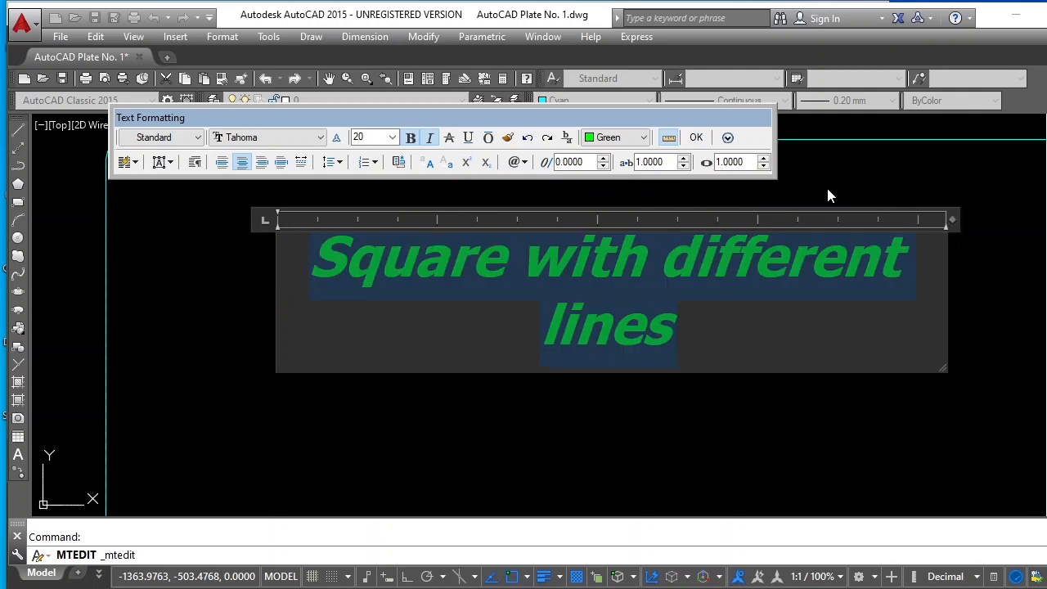
left_click(644, 138)
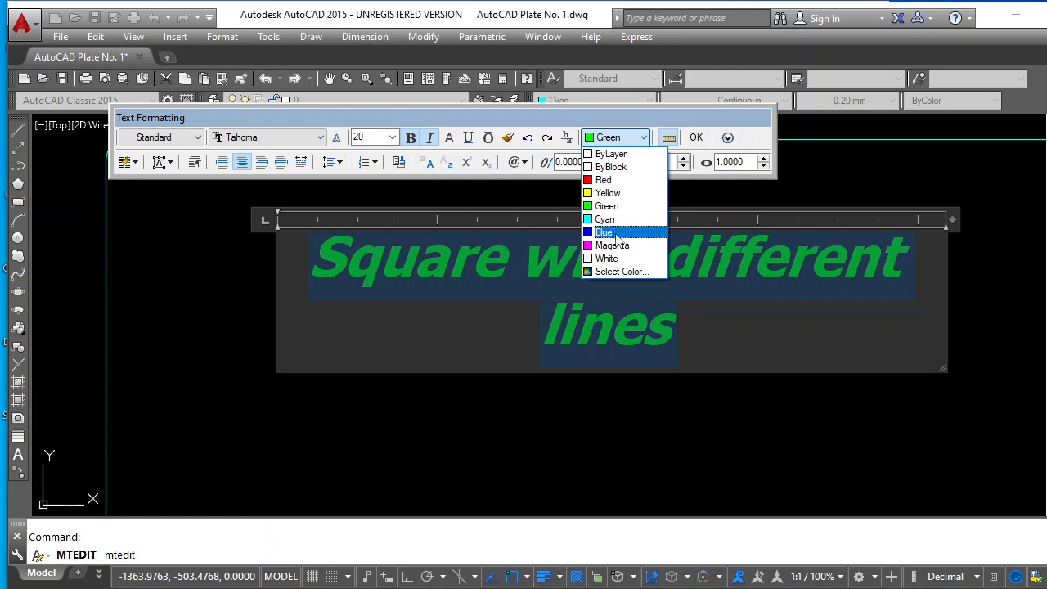
left_click(615, 245)
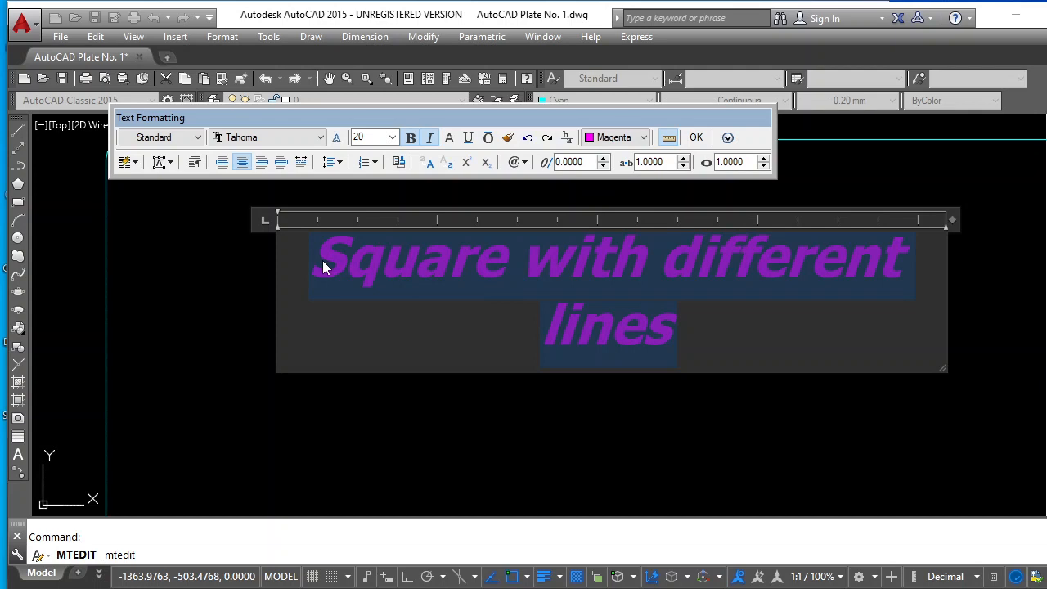
Replace the magenta label's wording with the engineer's title and full name
type("Lour")
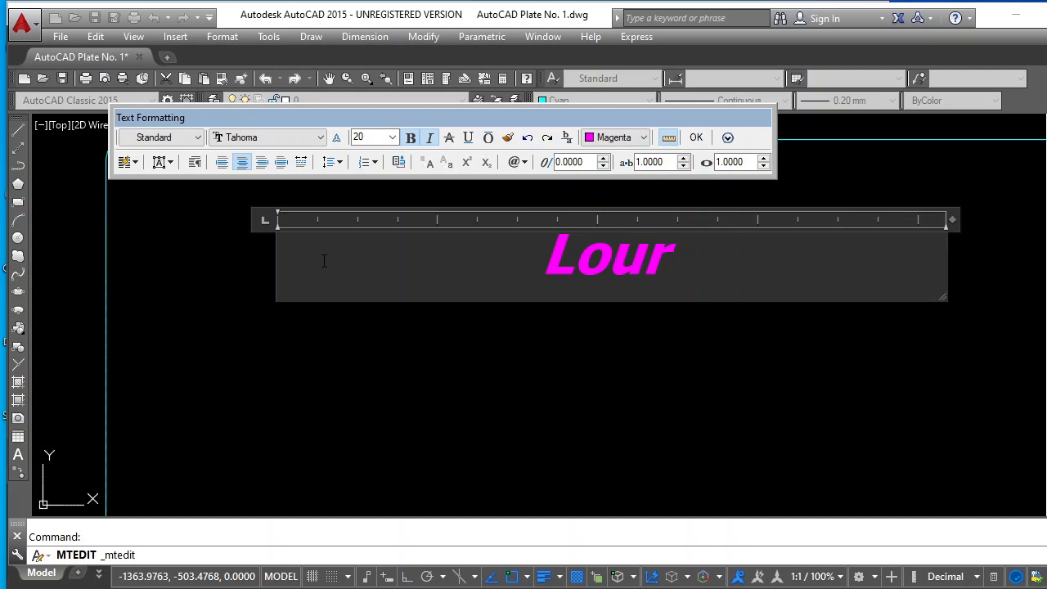
type("des")
key("BackSpace")
key("BackSpace")
key("BackSpace")
key("BackSpace")
key("BackSpace")
key("BackSpace")
key("BackSpace")
type("E")
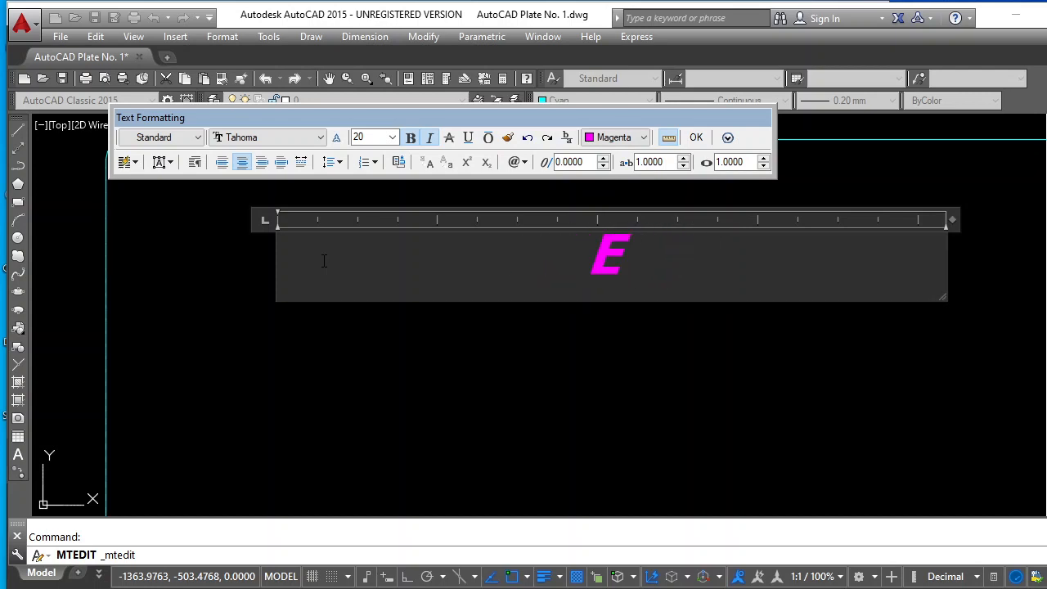
type("ngr.")
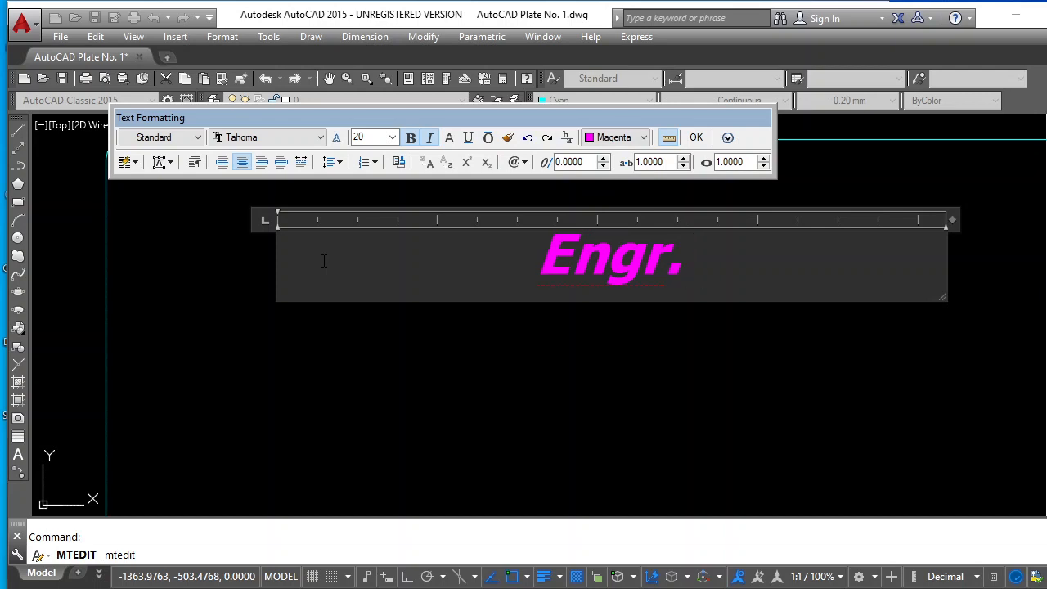
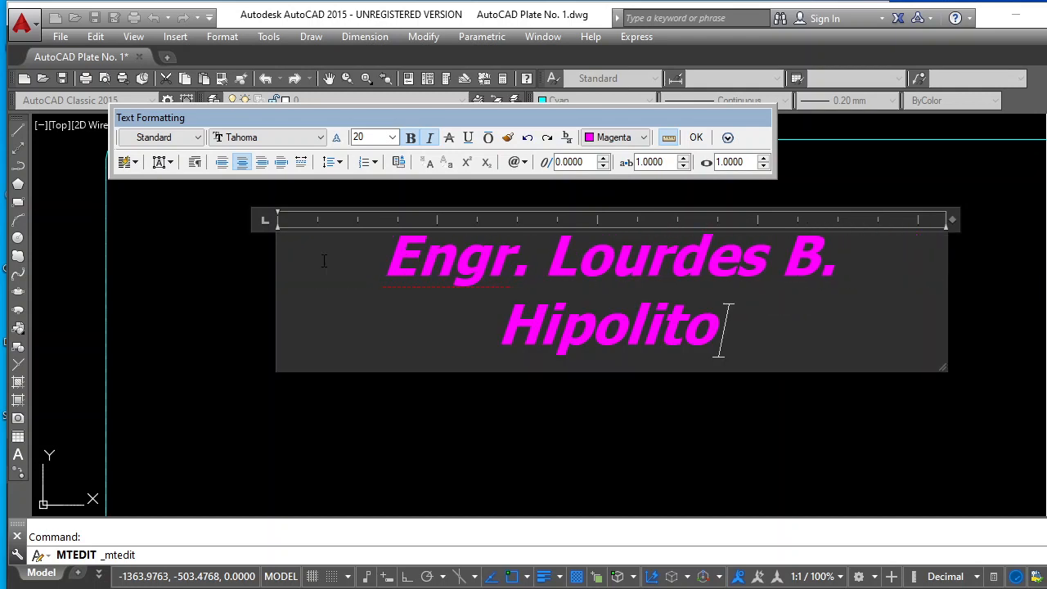
Add the second line "AutoCAD Plate No. 1", widen the text box so the name fits on one line, and finish editing
key("Return")
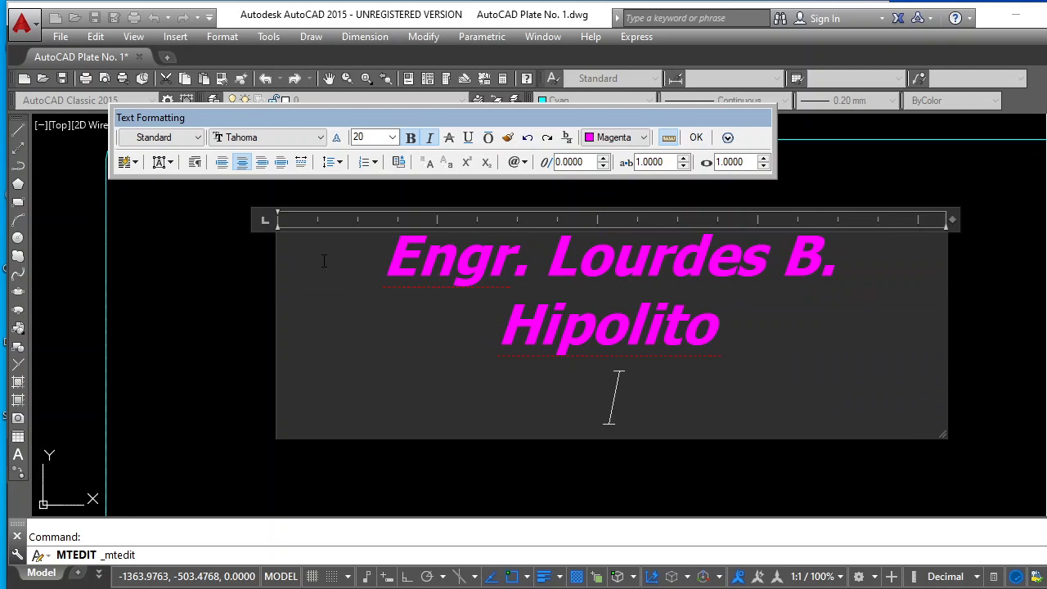
type("Autoi")
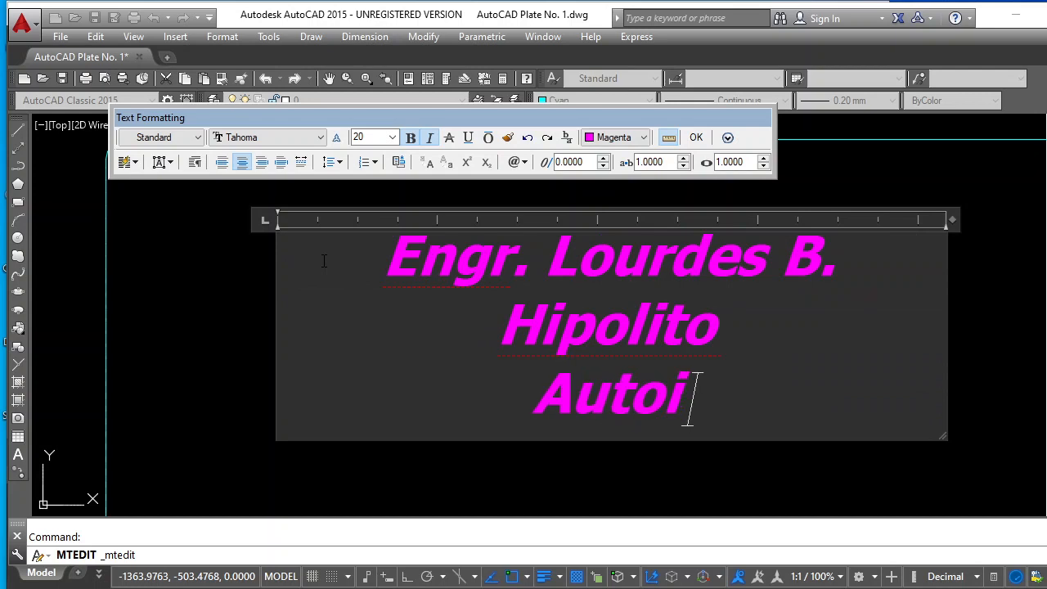
type("CAD")
key("BackSpace")
key("BackSpace")
key("BackSpace")
key("BackSpace")
type("CA")
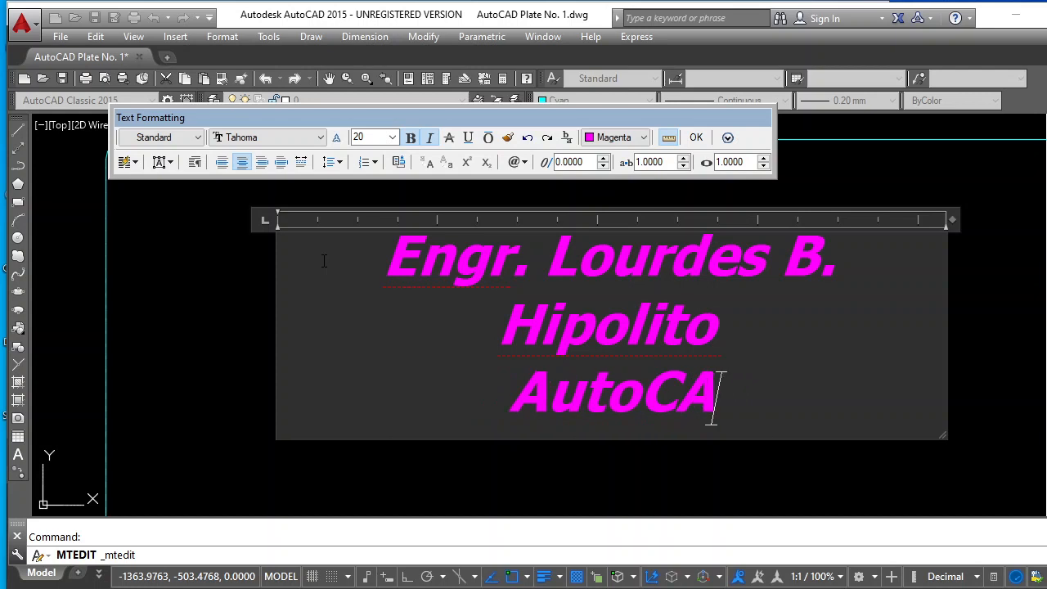
type("D Pla")
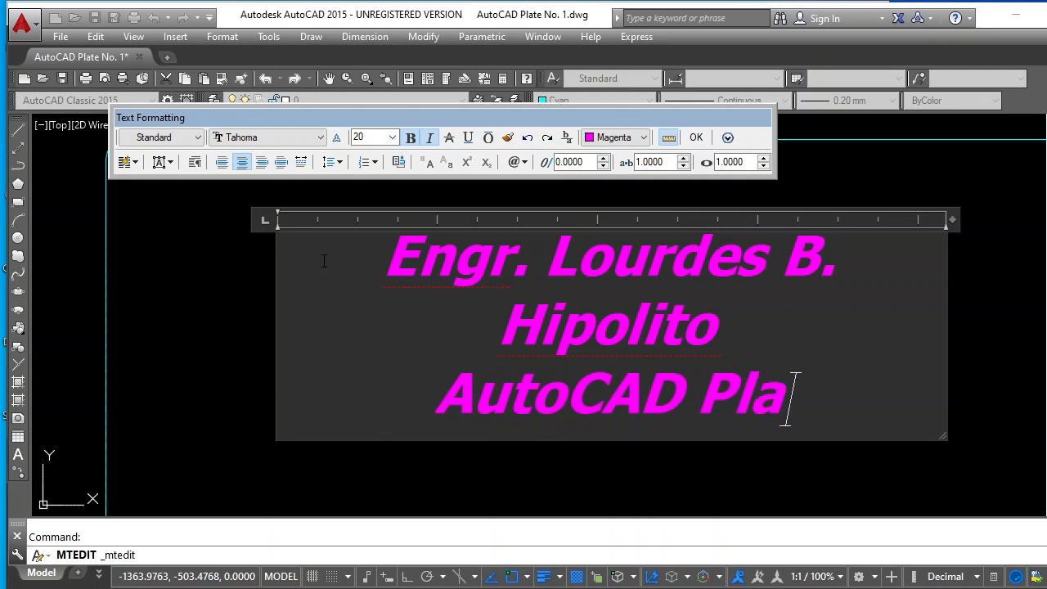
type("te N")
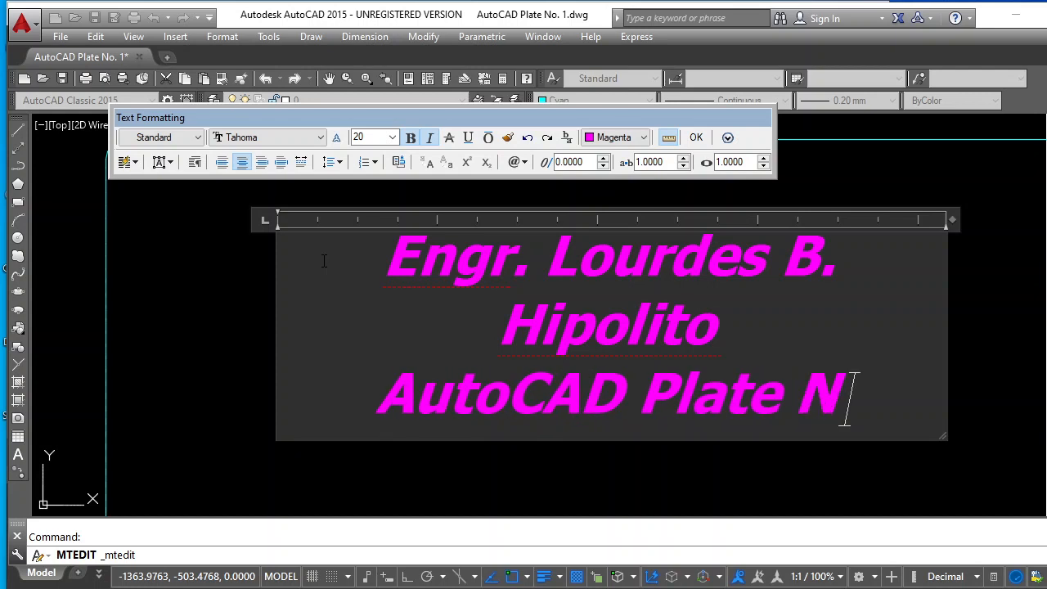
type("o. 1")
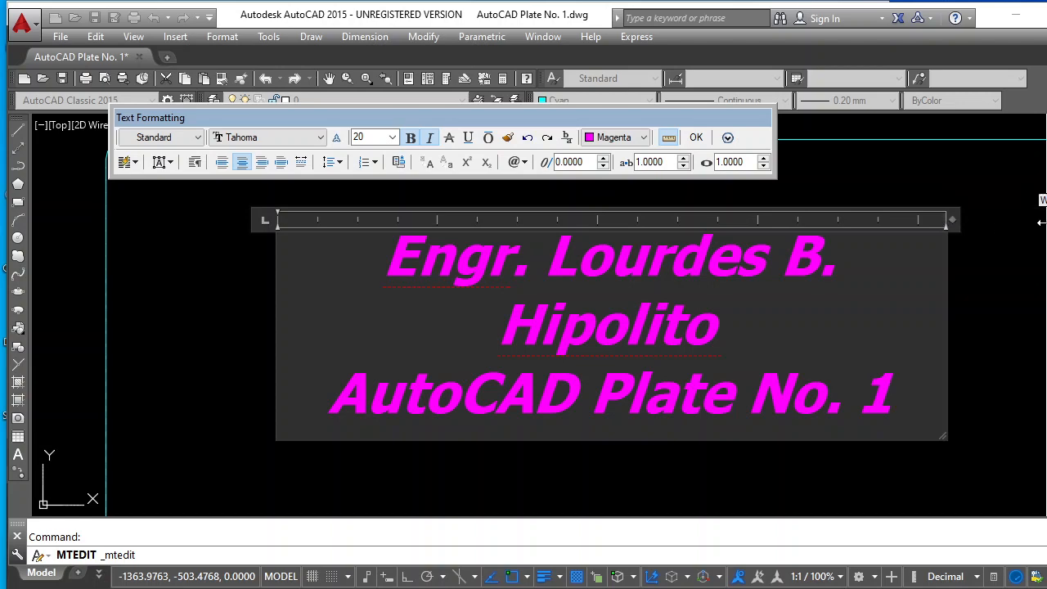
left_click_drag(947, 219, 1046, 219)
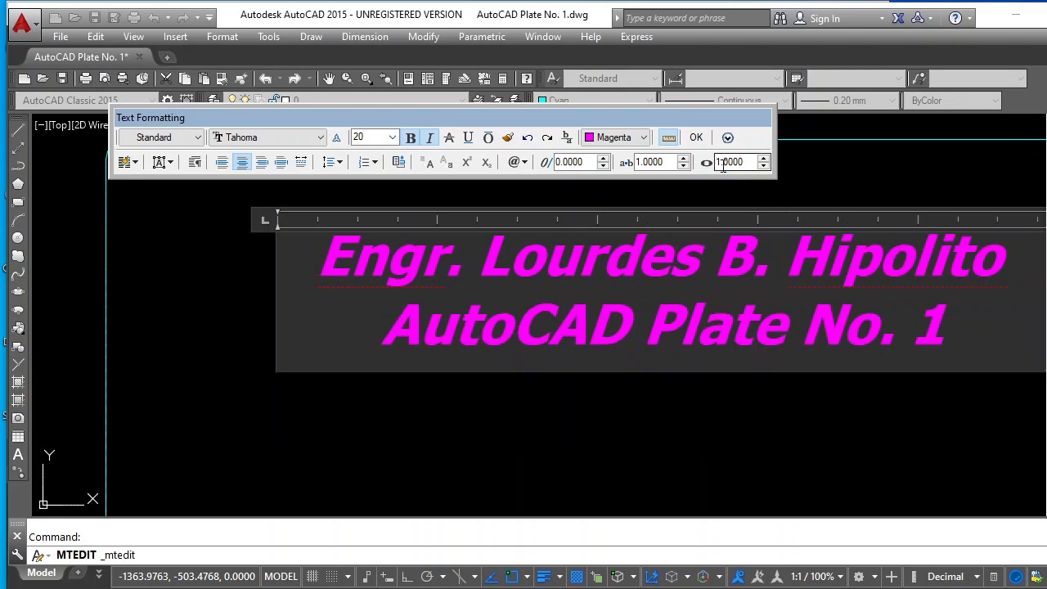
left_click(696, 136)
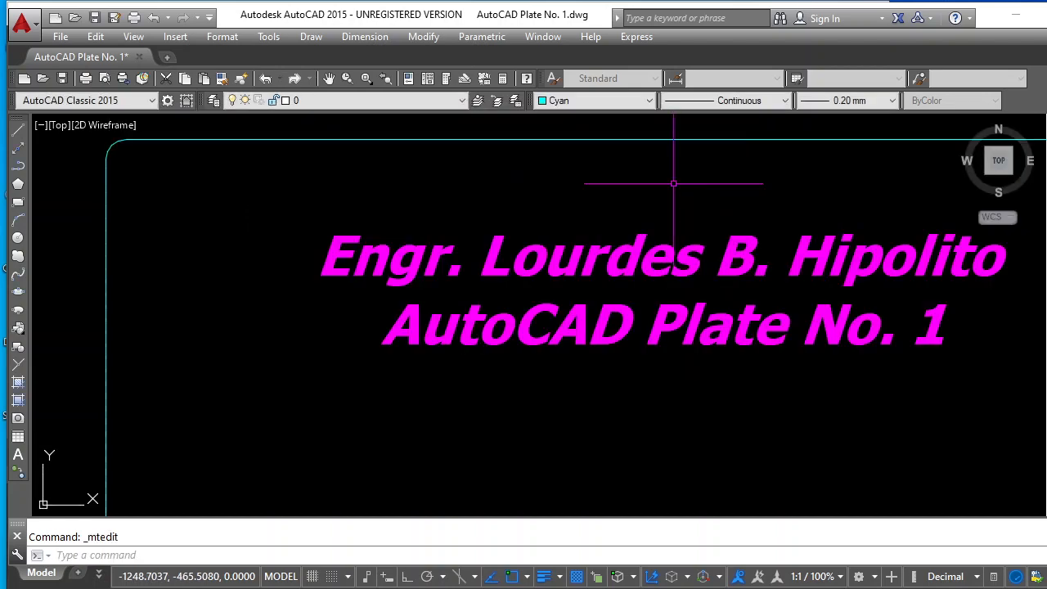
Save the drawing with the completed title under its existing file name
scroll(630, 205, "down", 4)
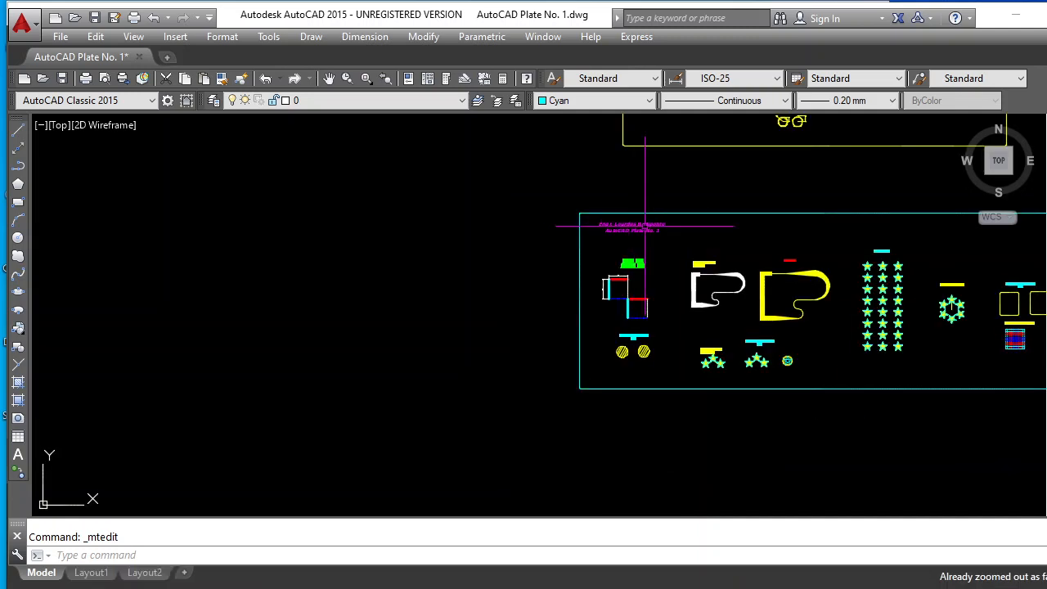
left_click(329, 78)
mouse_move(689, 265)
left_mouse_down()
mouse_move(578, 286)
mouse_move(415, 289)
left_mouse_up()
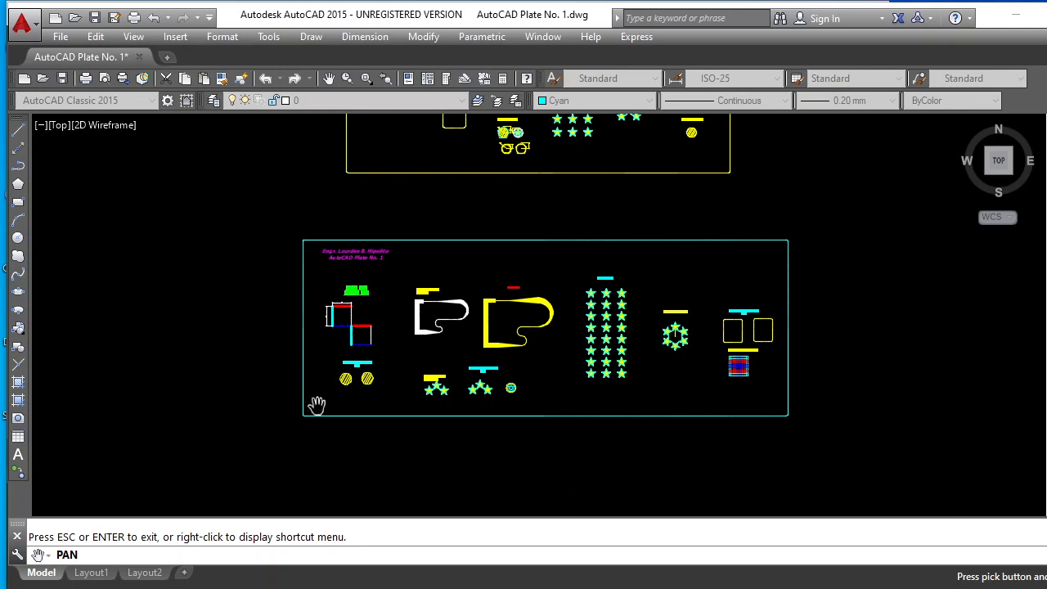
key("Escape")
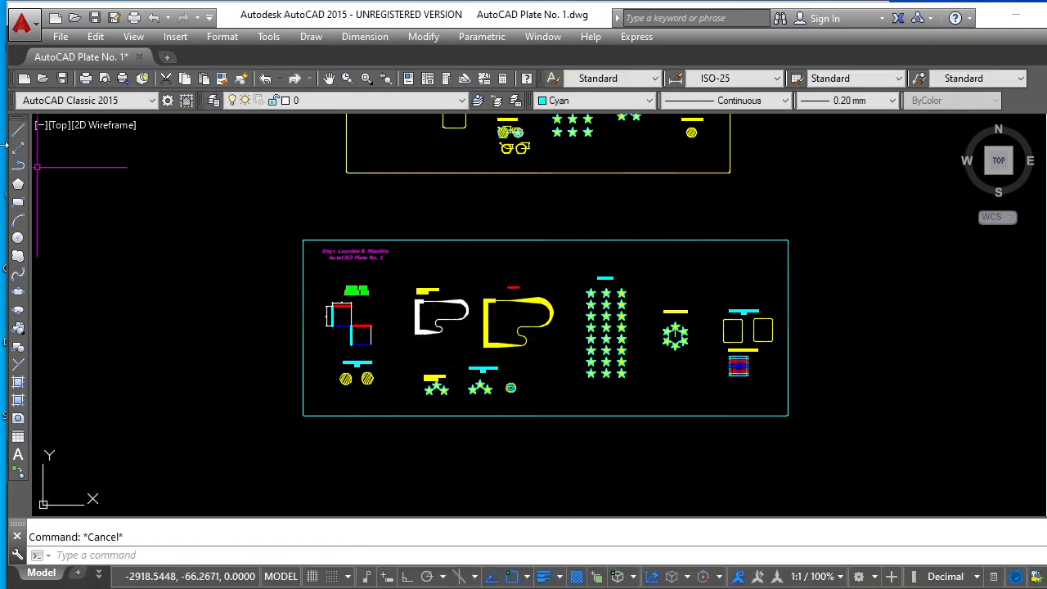
left_click(95, 17)
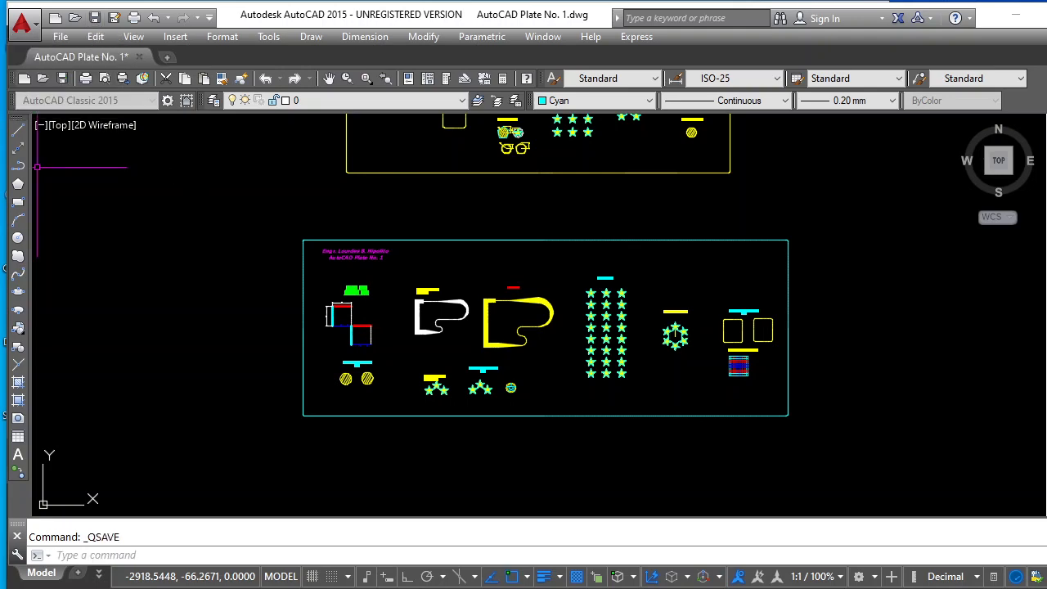
left_click(372, 588)
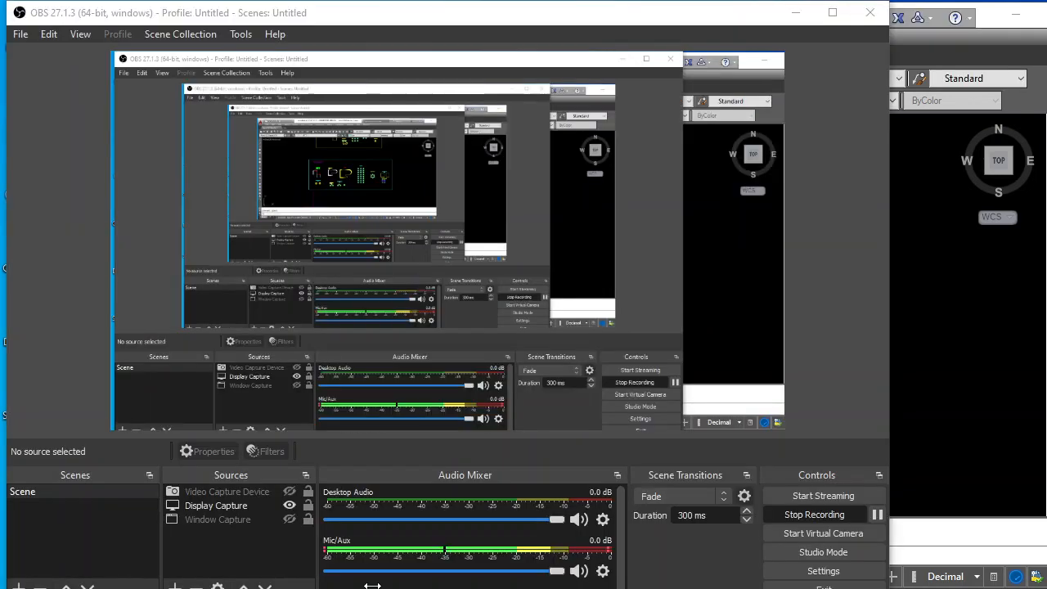